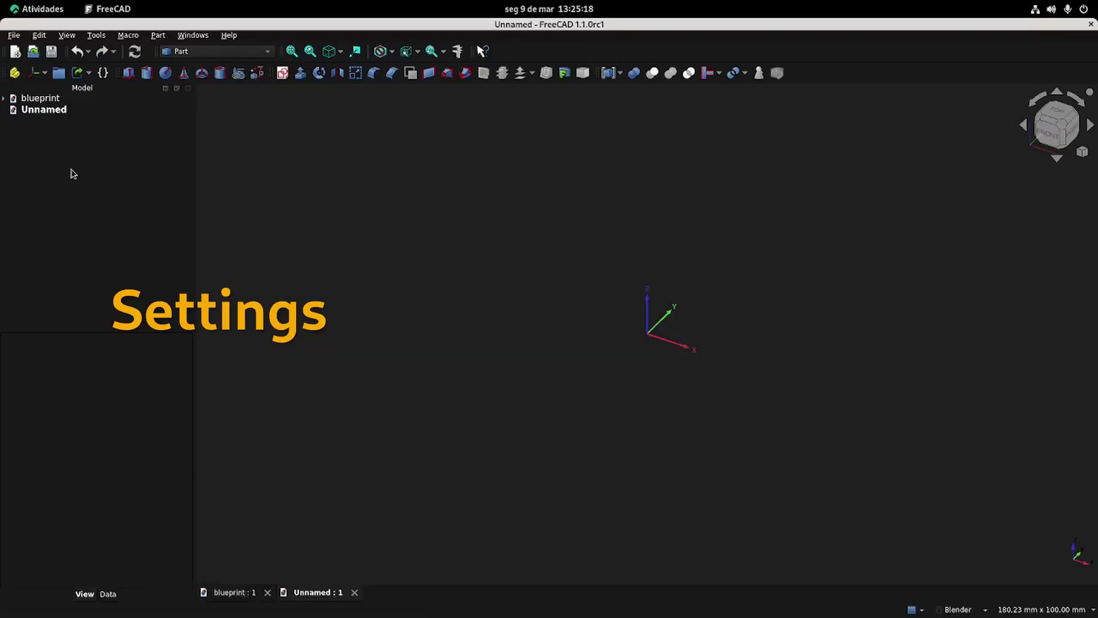
Create a group in the unnamed document and rename it "Sketch - Group".
click(59, 73)
click(64, 130)
click(59, 124)
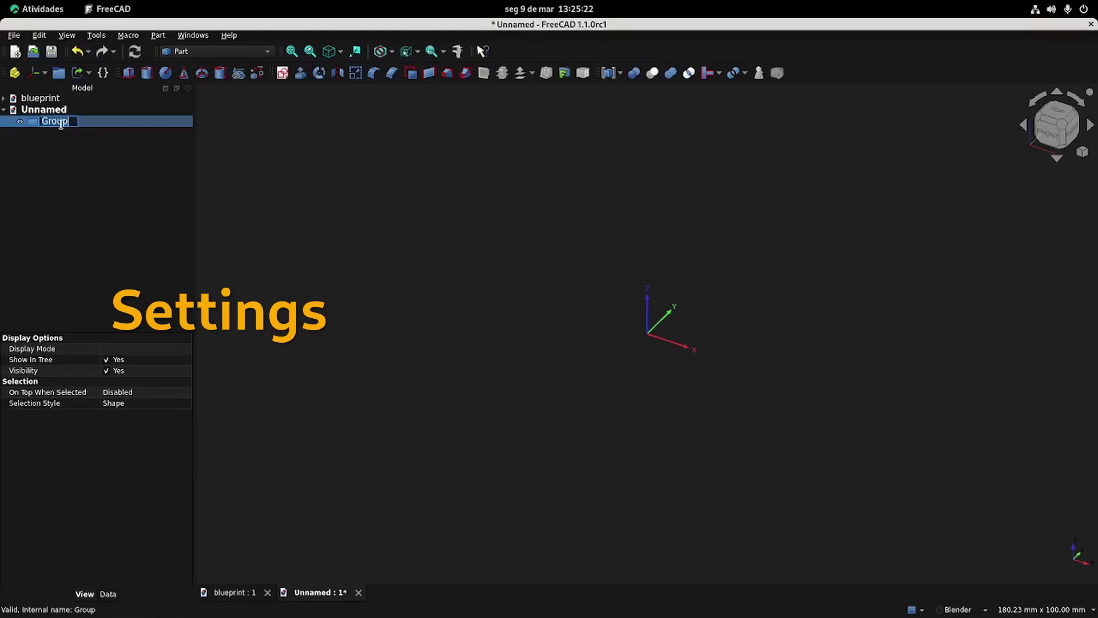
text(Sketc)
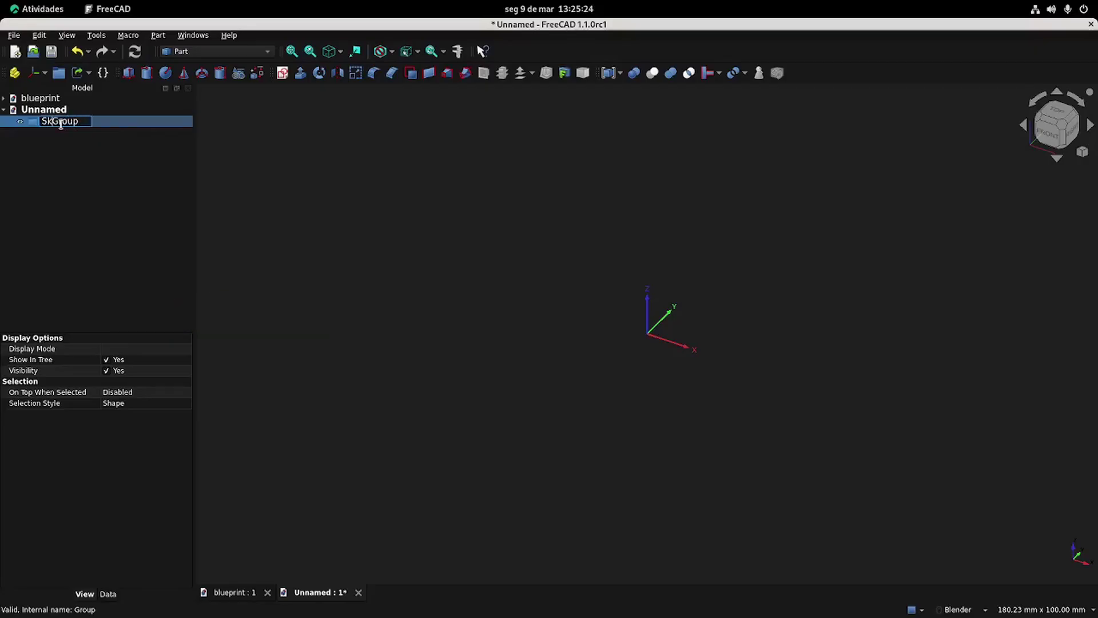
text(h -)
key(Return)
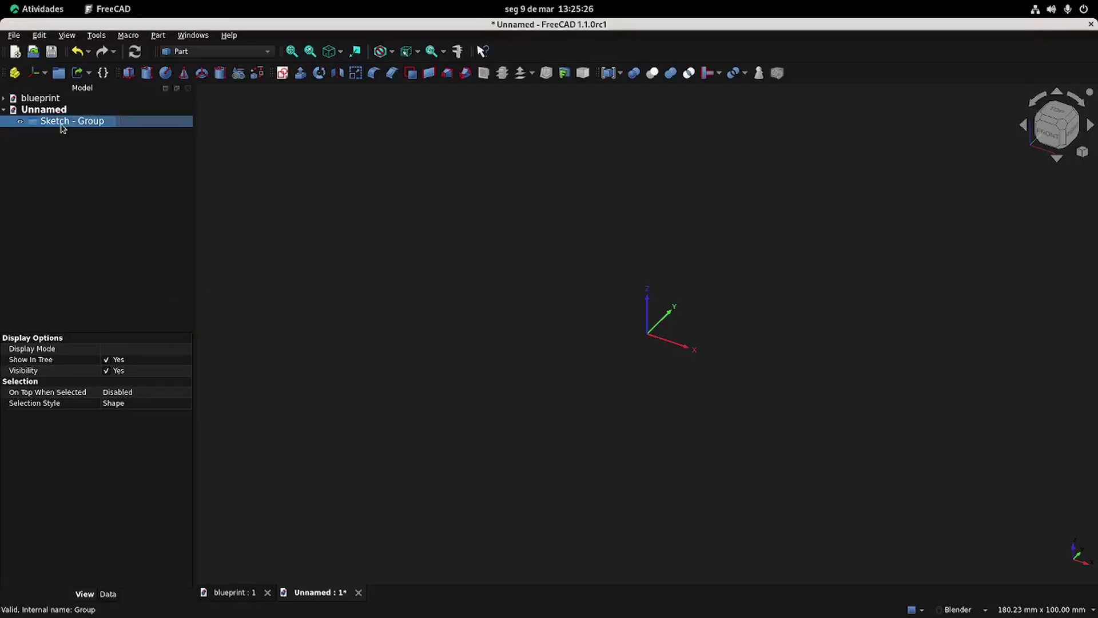
click(352, 182)
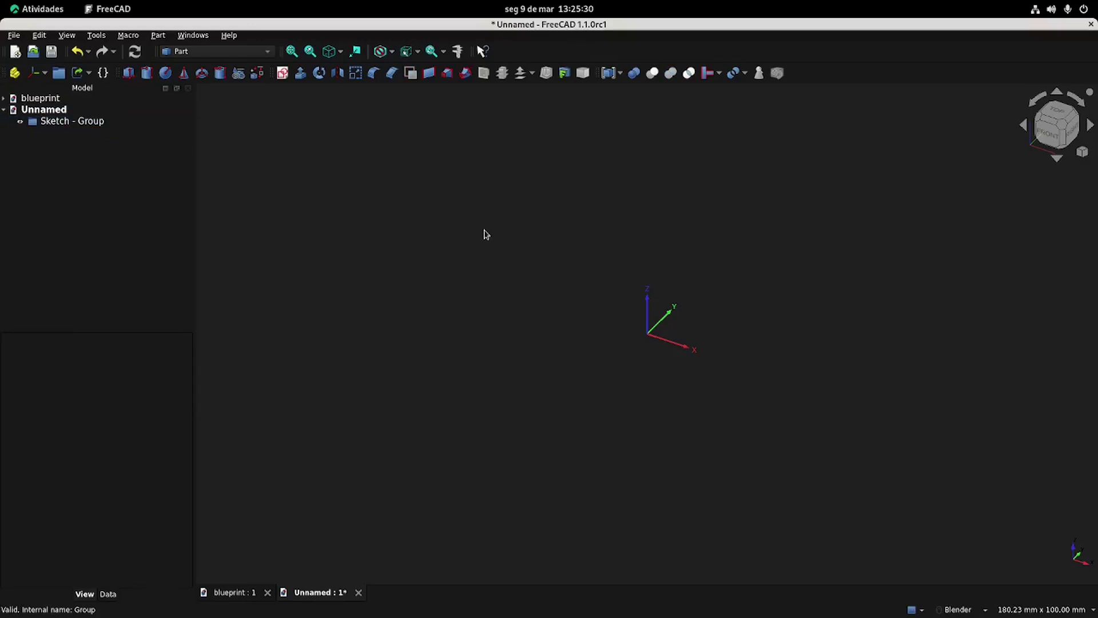
Sketch a 96 mm diameter circle centred on the origin of the XY-plane and move the finished sketch into Sketch - Group.
click(282, 74)
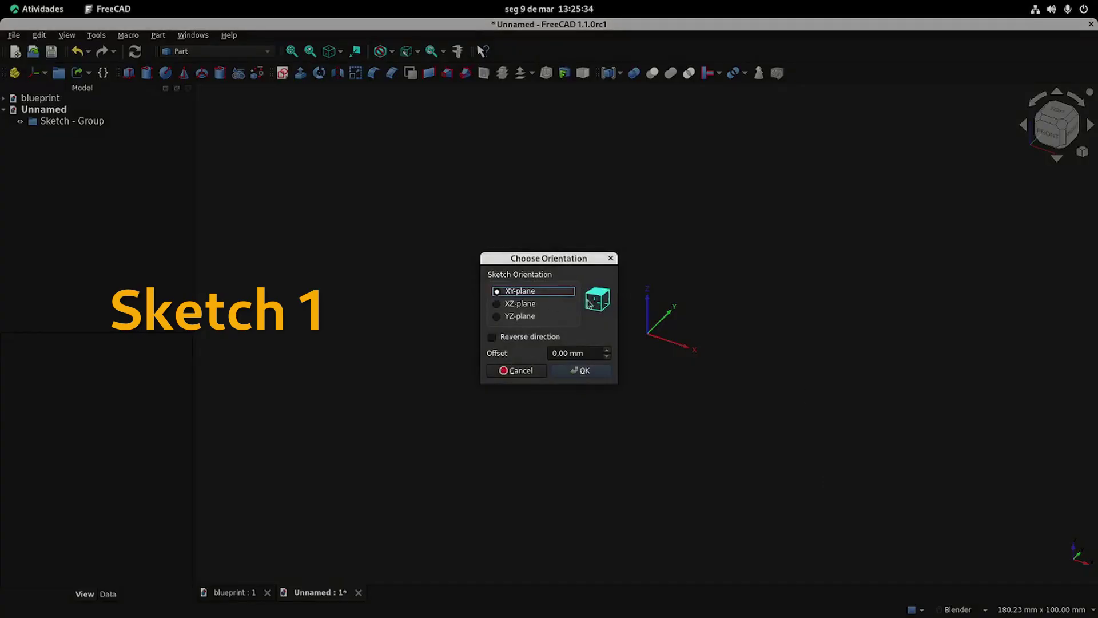
click(584, 370)
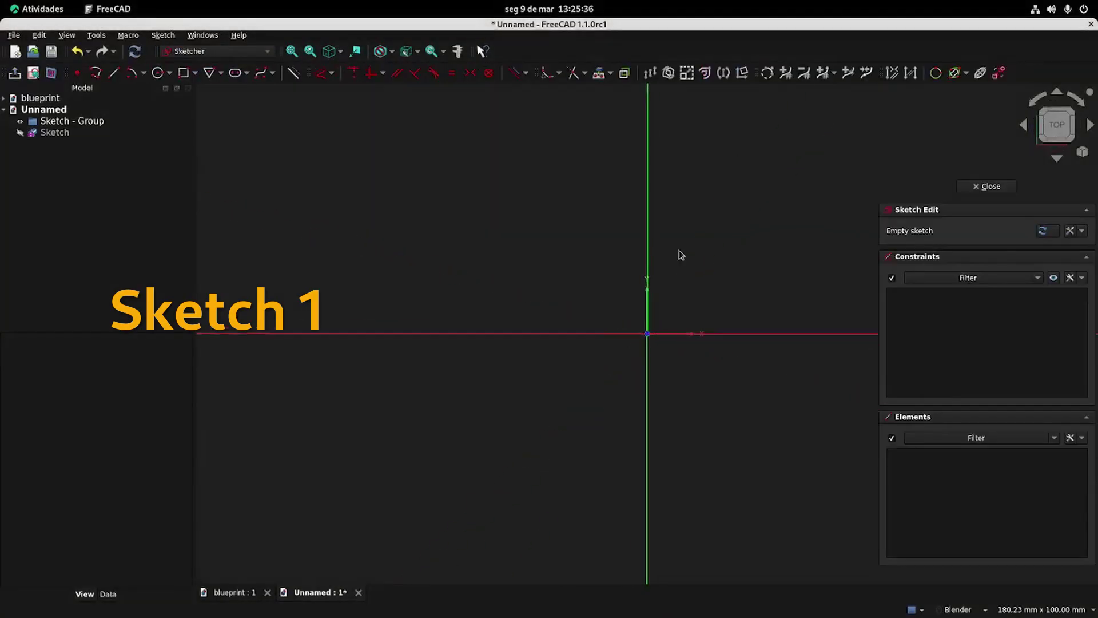
click(236, 593)
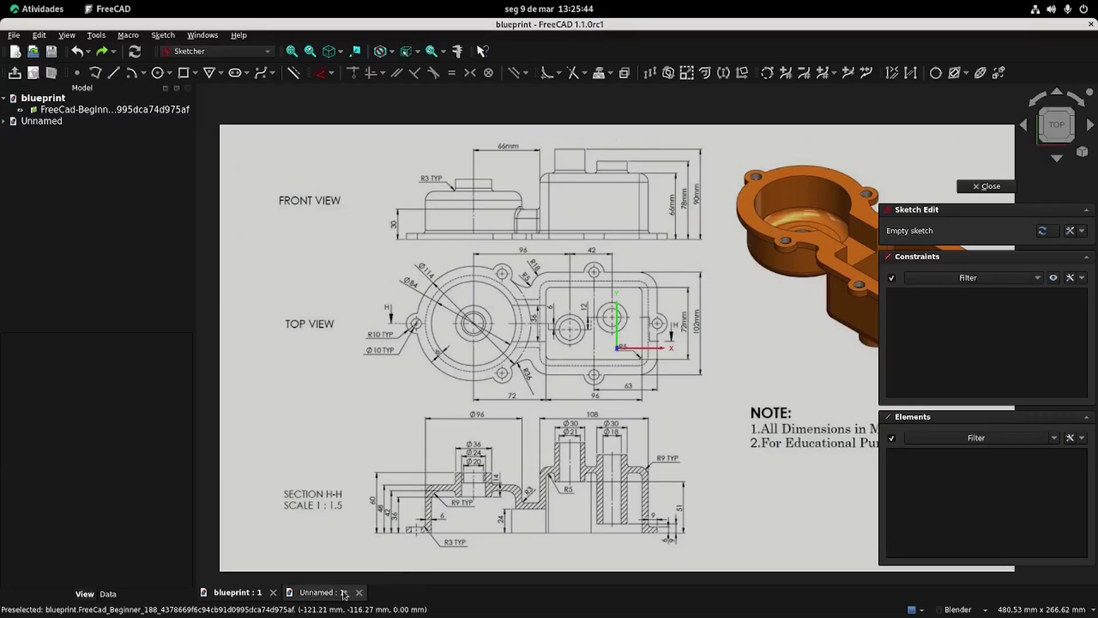
click(319, 593)
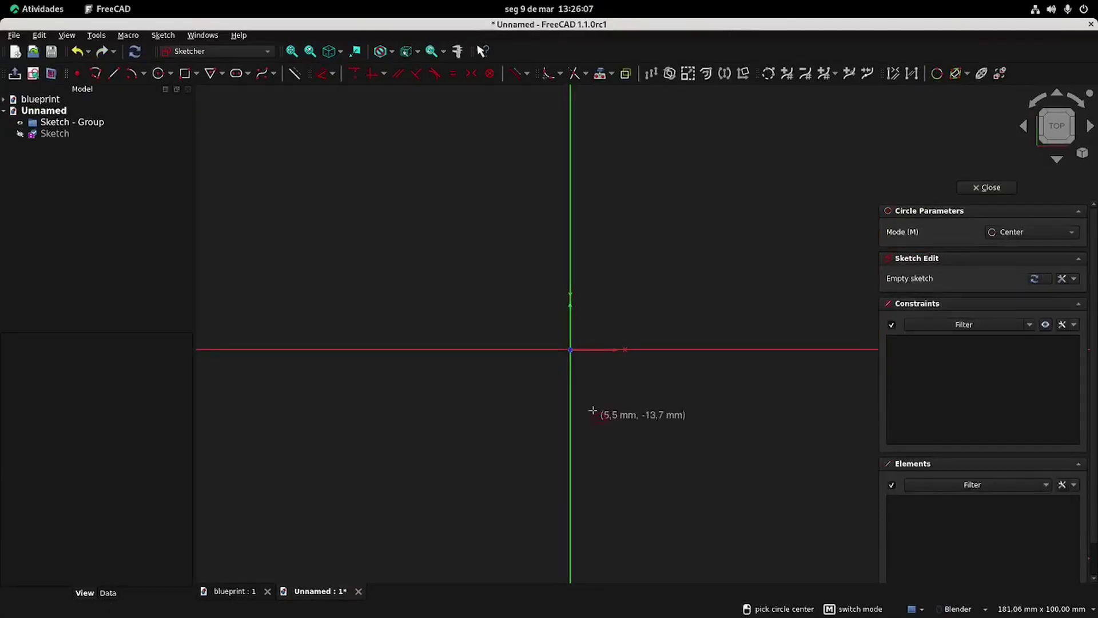
click(570, 350)
click(639, 294)
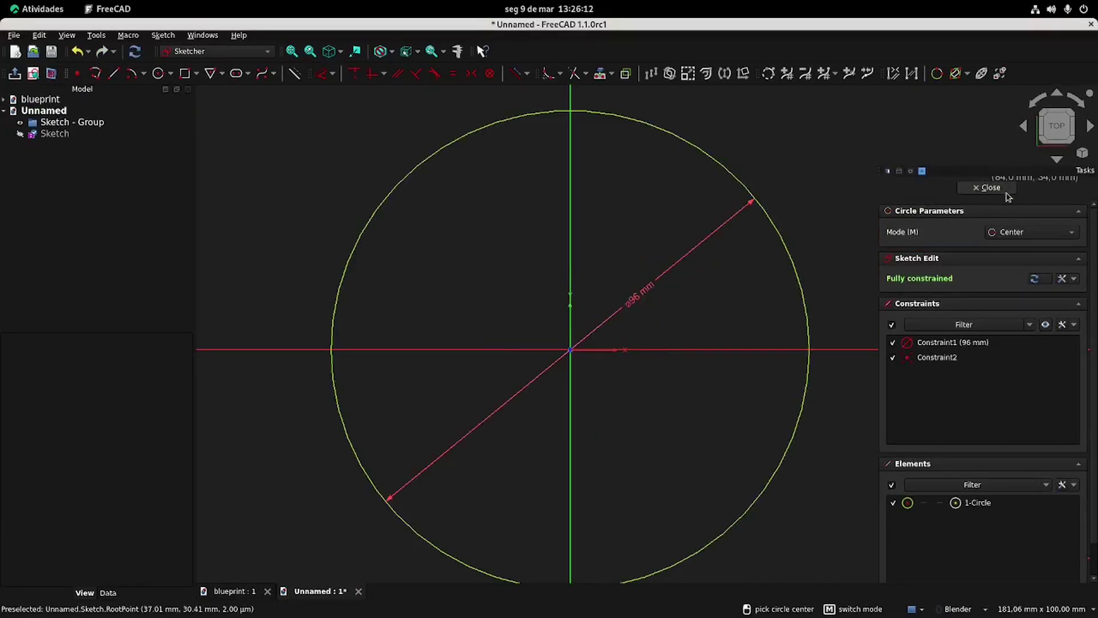
click(986, 187)
drag(55, 133, 81, 121)
click(13, 120)
Check the heights on the blueprint and extrude the circle sketch 48 mm along its normal as a solid.
click(235, 592)
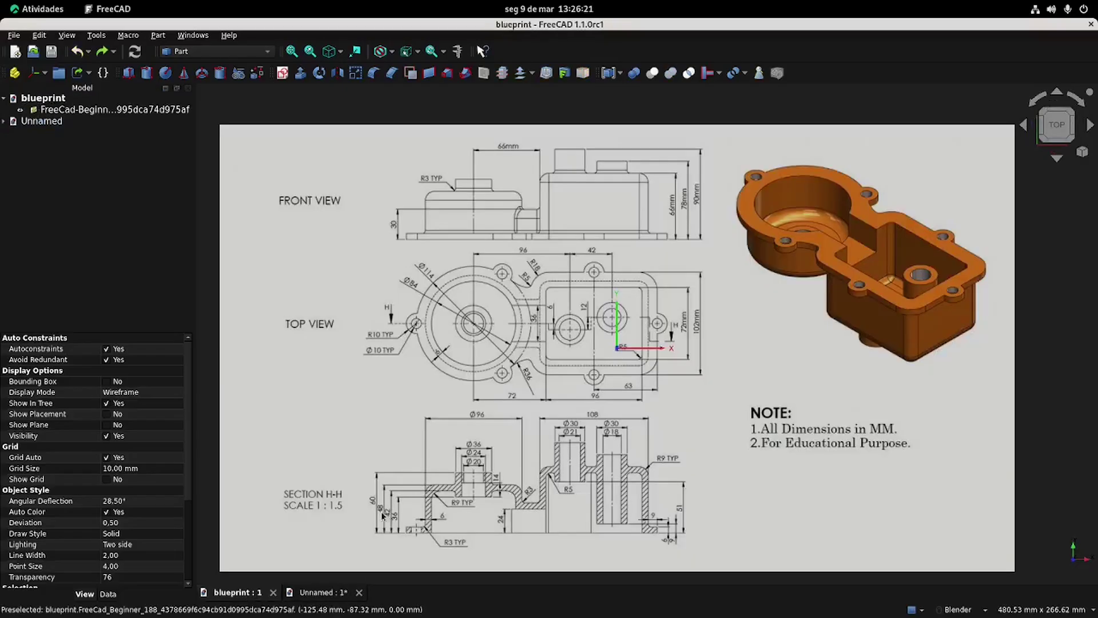
click(320, 593)
click(62, 135)
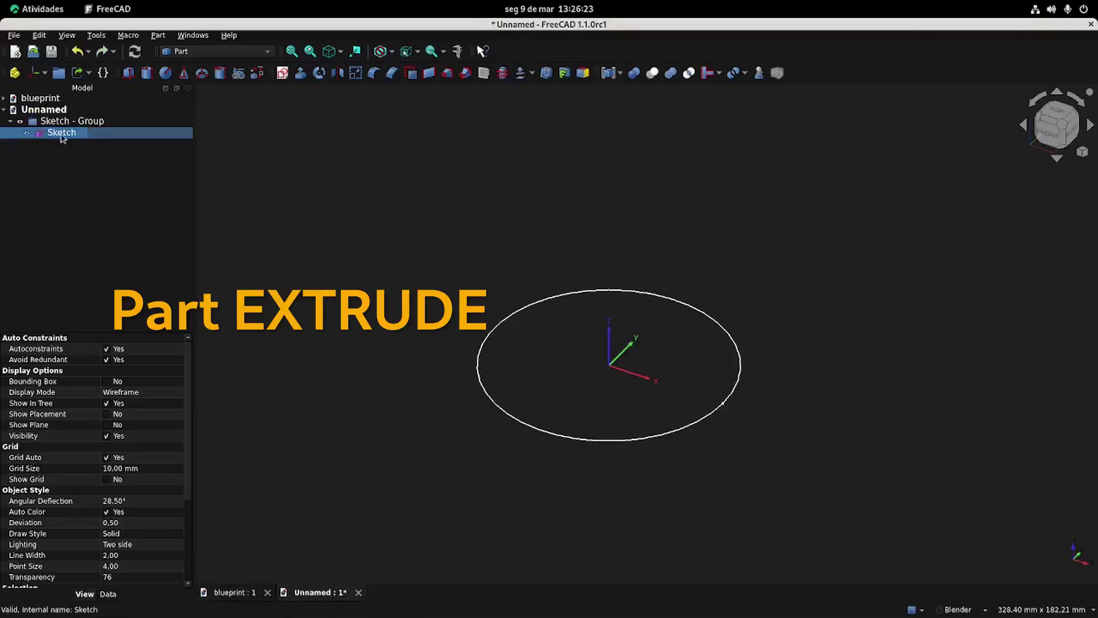
click(68, 133)
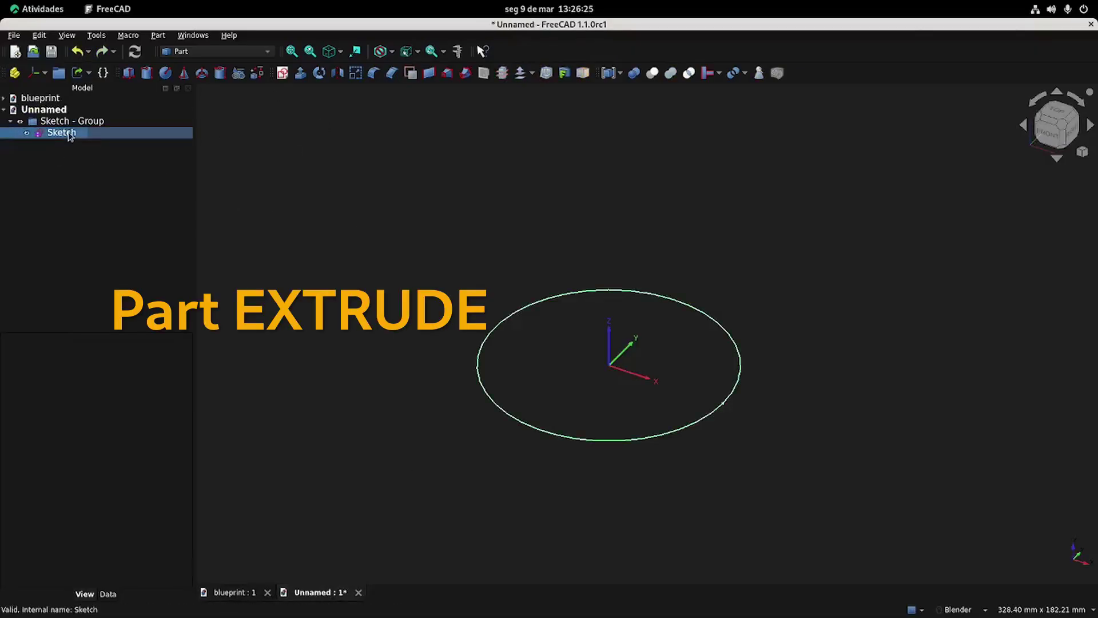
click(301, 73)
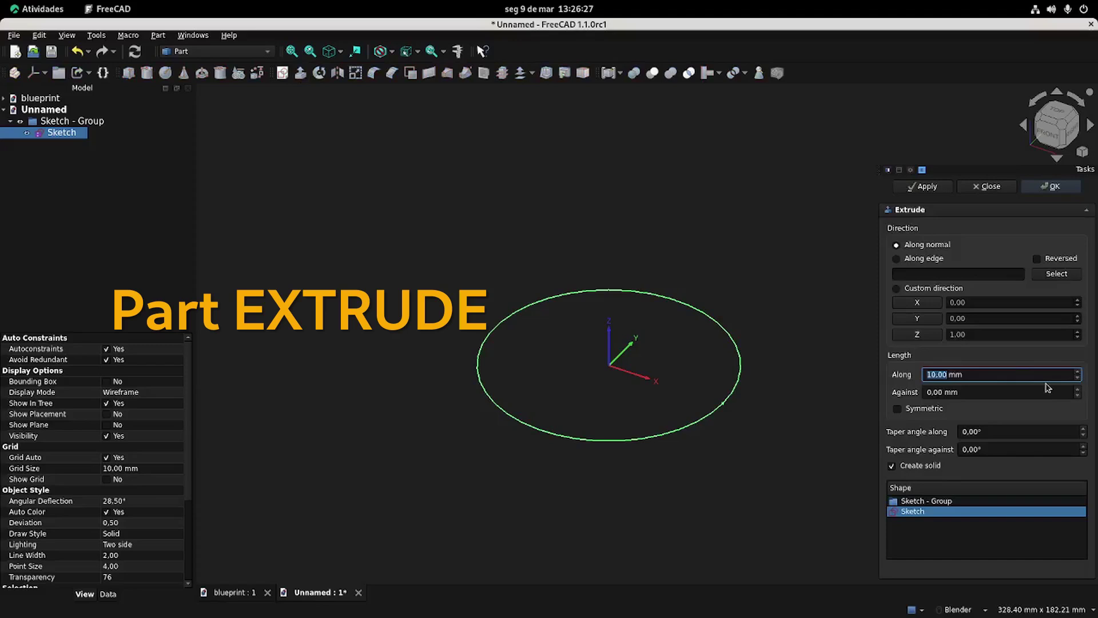
text(48 mm)
click(1047, 186)
scroll(644, 244, down, 2)
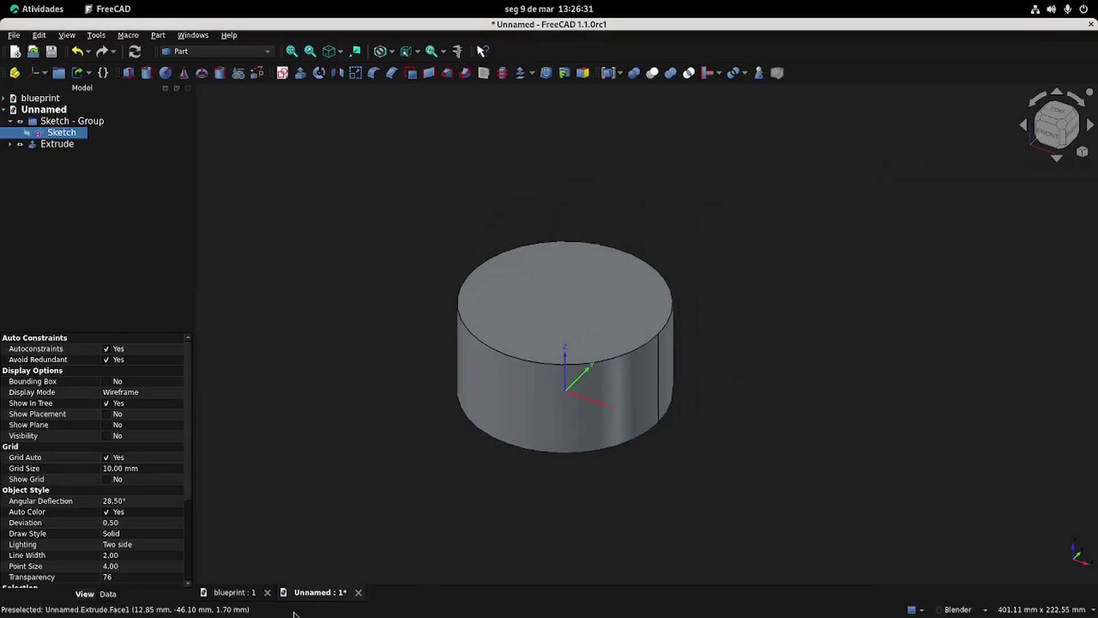
Fillet the cylinder's upper circular edge with the blueprint's 9 mm constant radius.
click(234, 592)
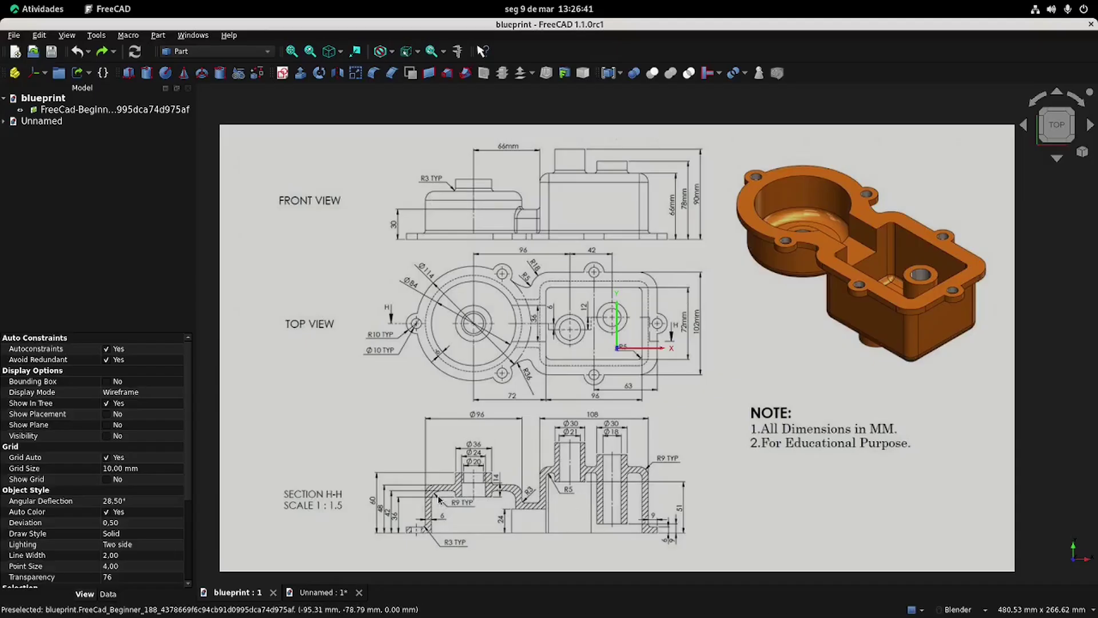
click(318, 592)
click(538, 362)
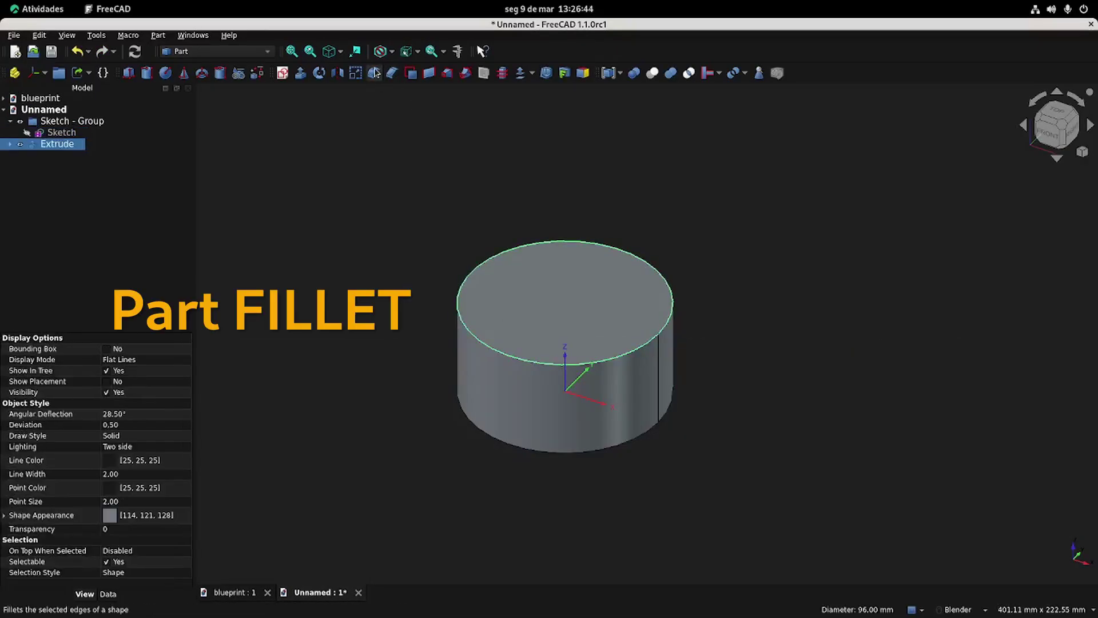
click(374, 73)
triple_click(1006, 550)
text(9)
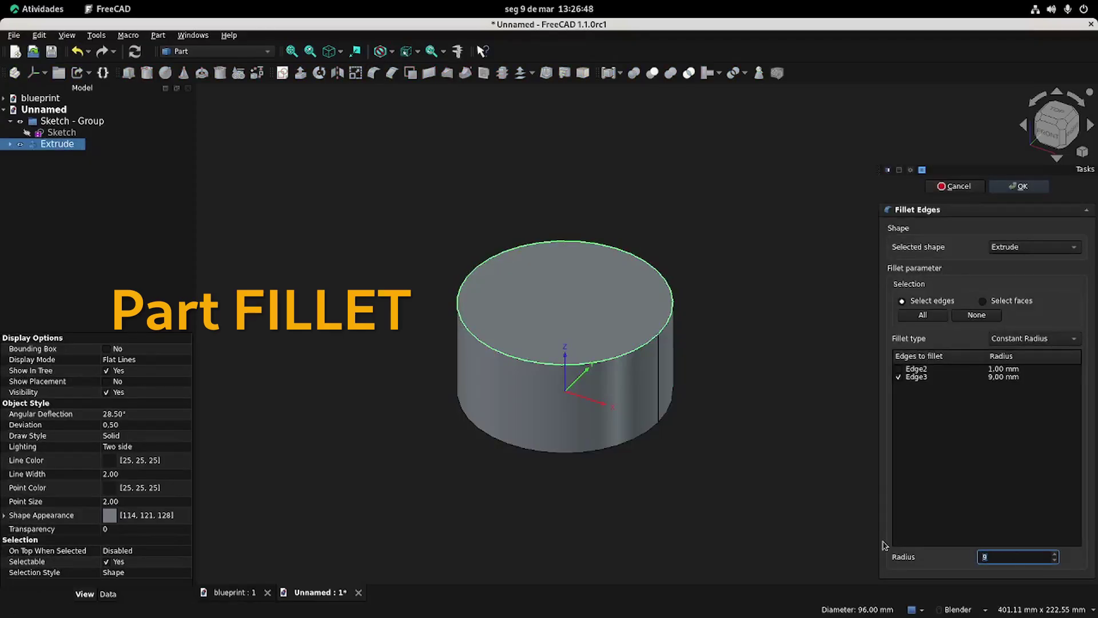
click(1029, 191)
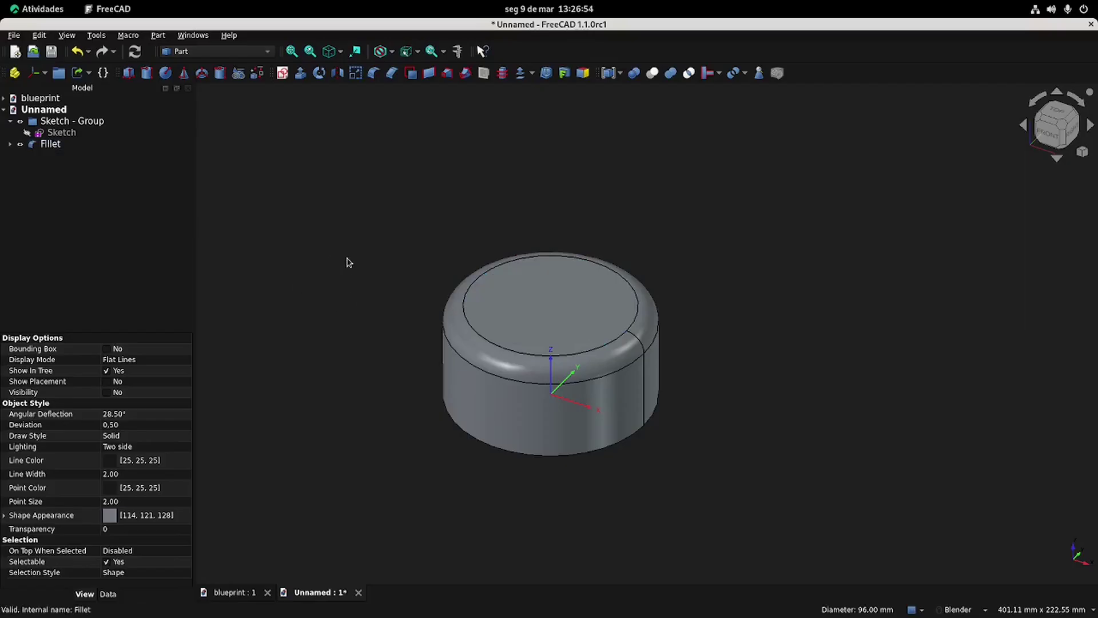
Start a second sketch on the XY-plane and section the view at the sketch plane.
shift+middle_drag(383, 239, 377, 253)
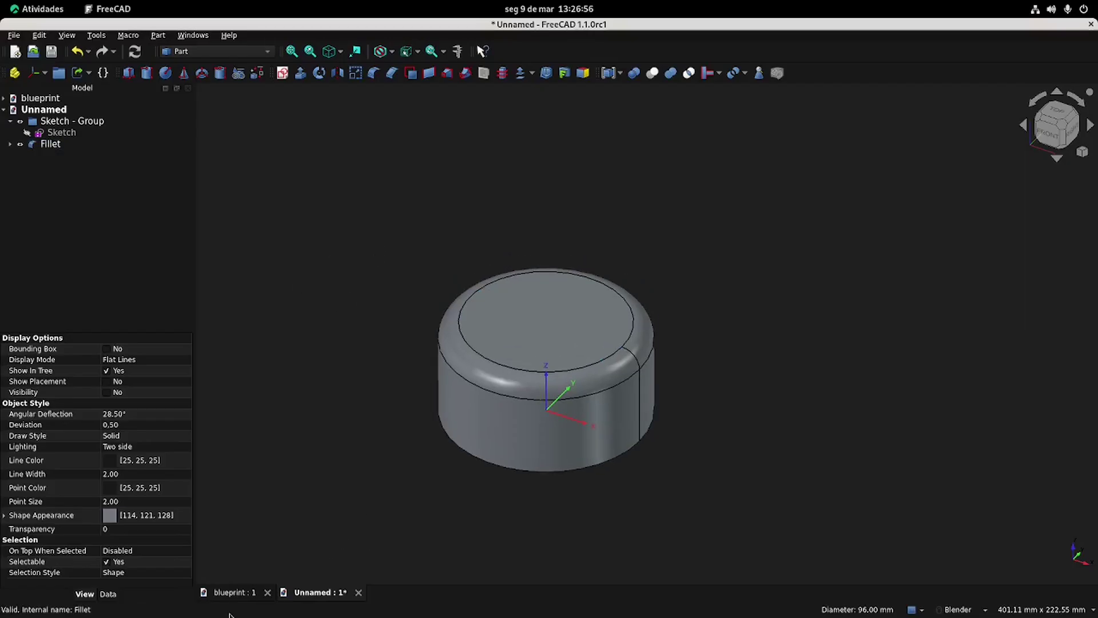
click(233, 593)
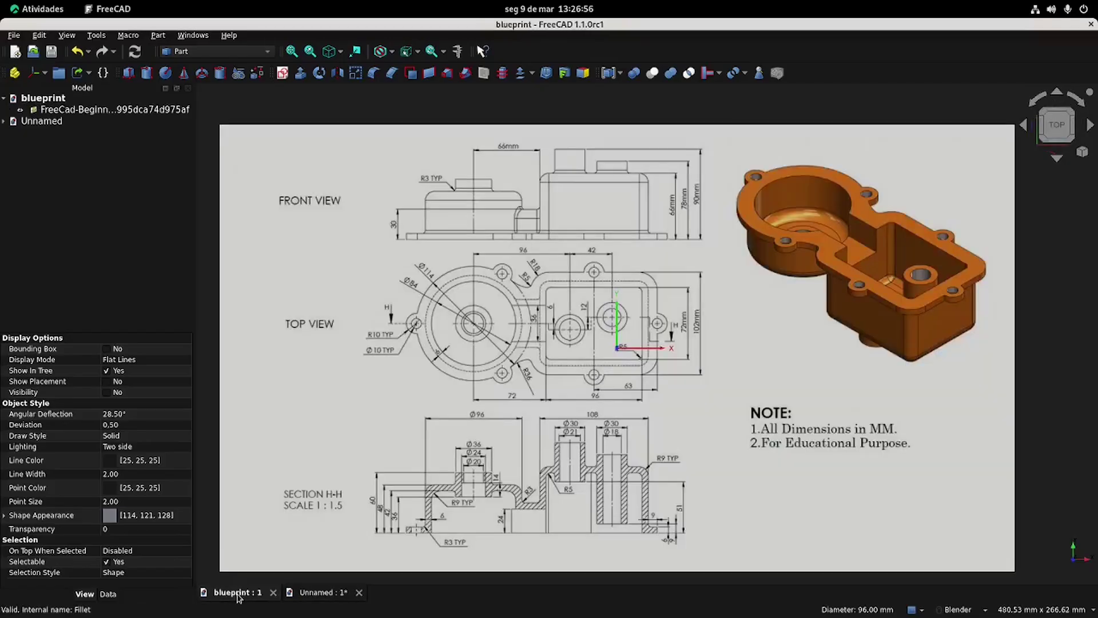
click(113, 177)
click(318, 592)
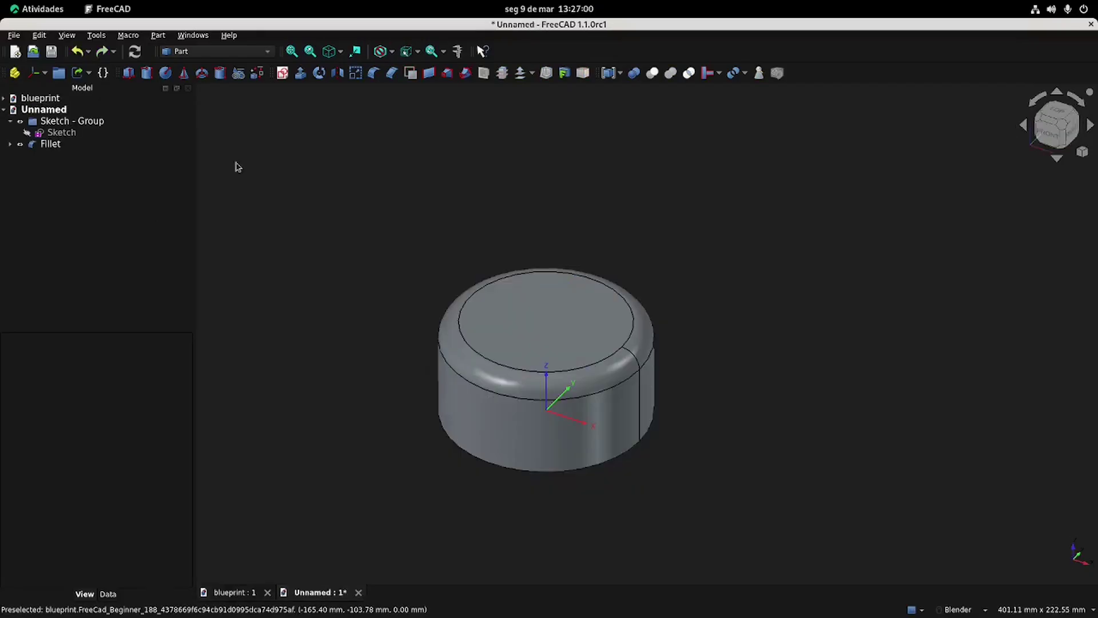
click(283, 72)
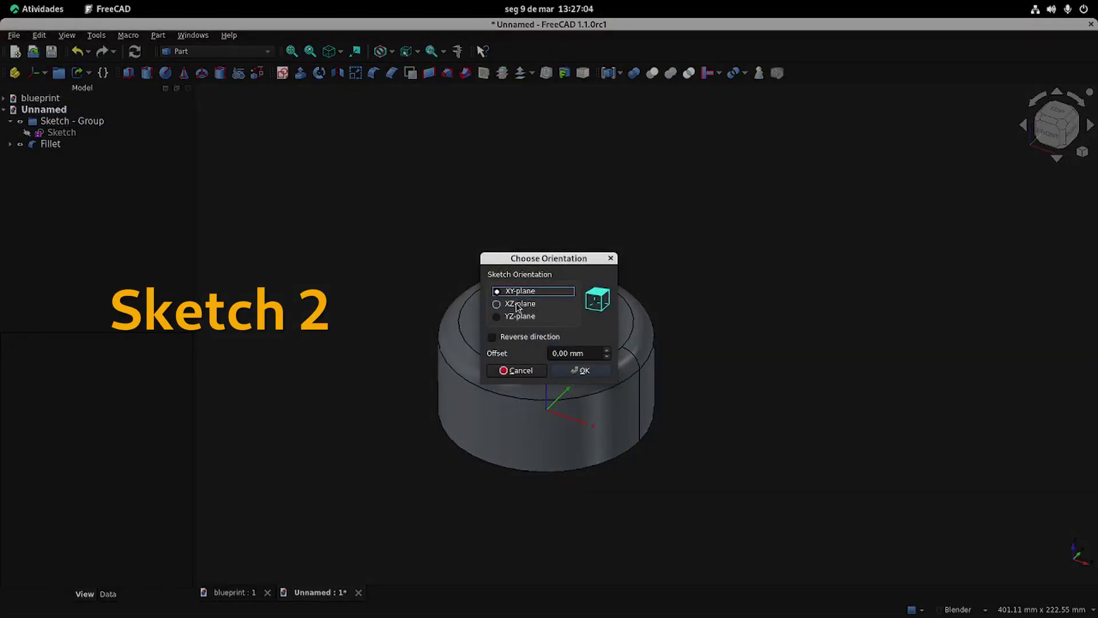
click(595, 372)
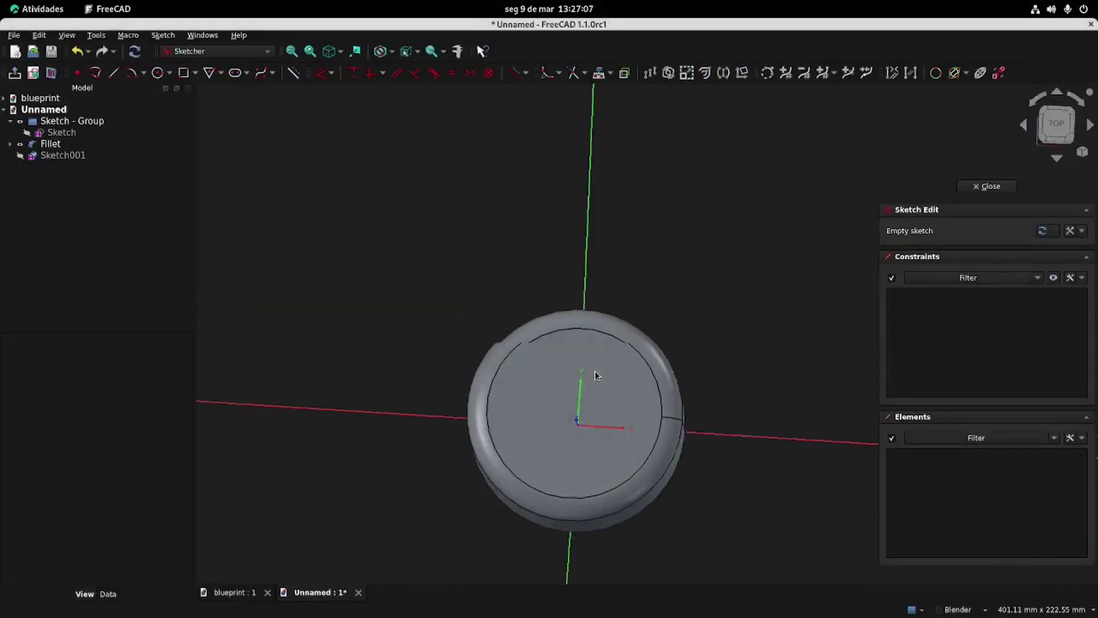
click(51, 74)
shift+middle_drag(620, 375, 538, 253)
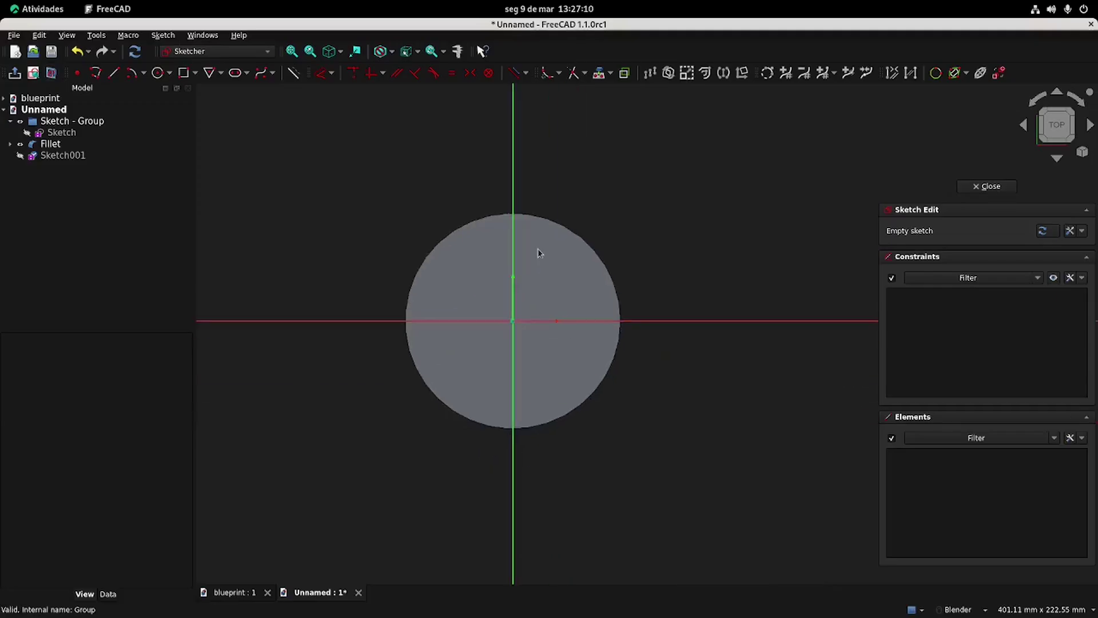
Check the blueprint and draw an inner circle about 70 mm in diameter, centred on the origin inside the cylinder outline.
click(243, 592)
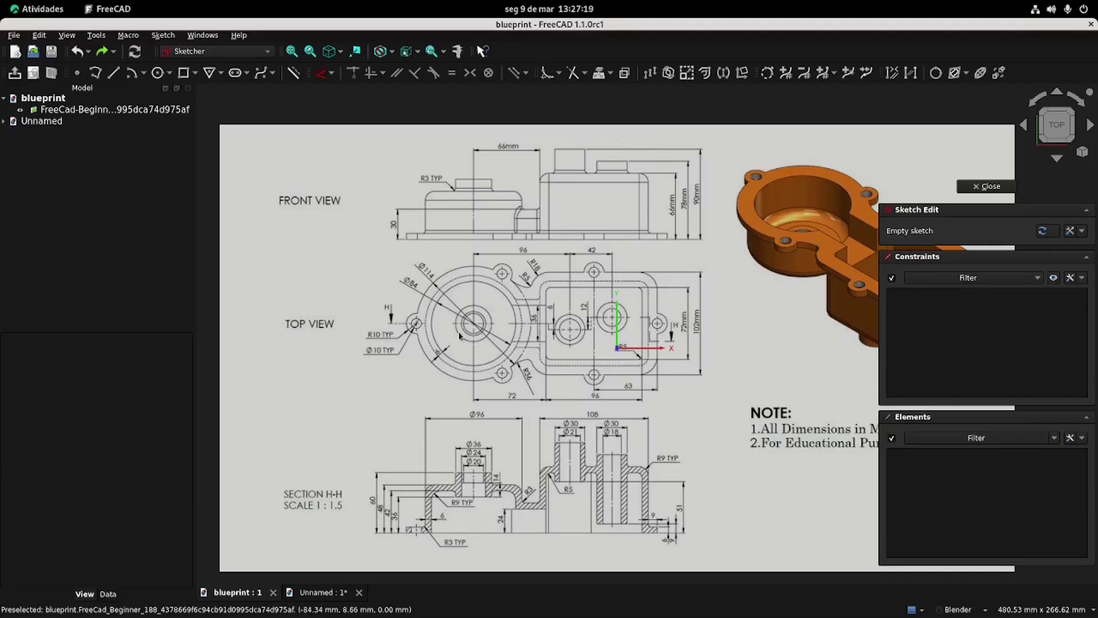
click(321, 592)
click(159, 73)
click(513, 321)
click(457, 266)
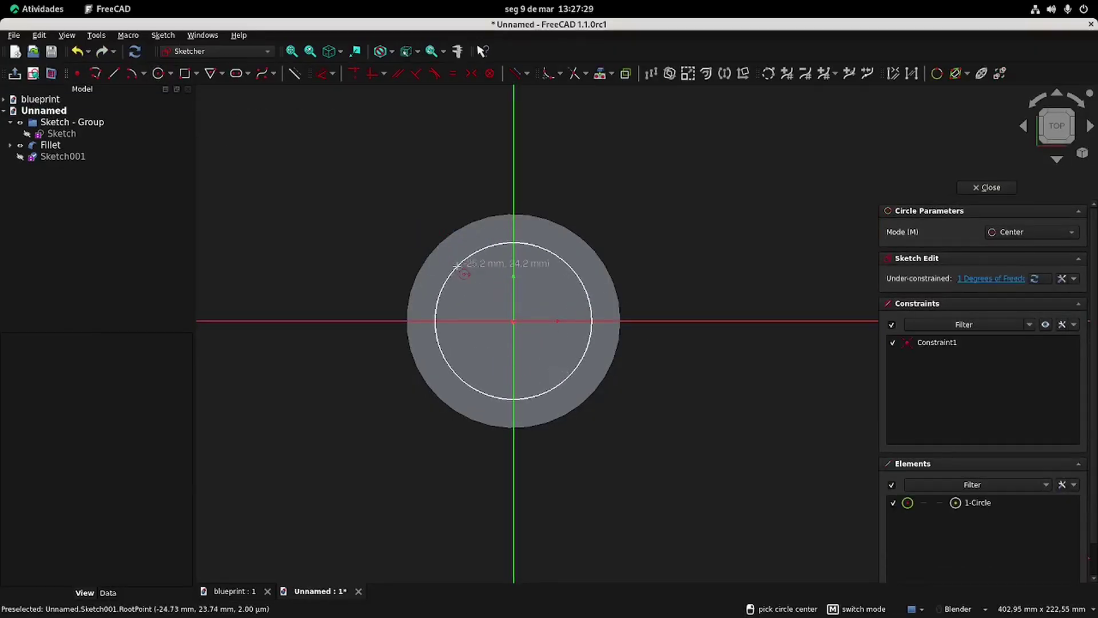
right_click(421, 206)
Bring the cylinder's outer circular edge into the sketch as external geometry.
scroll(423, 206, up, 2)
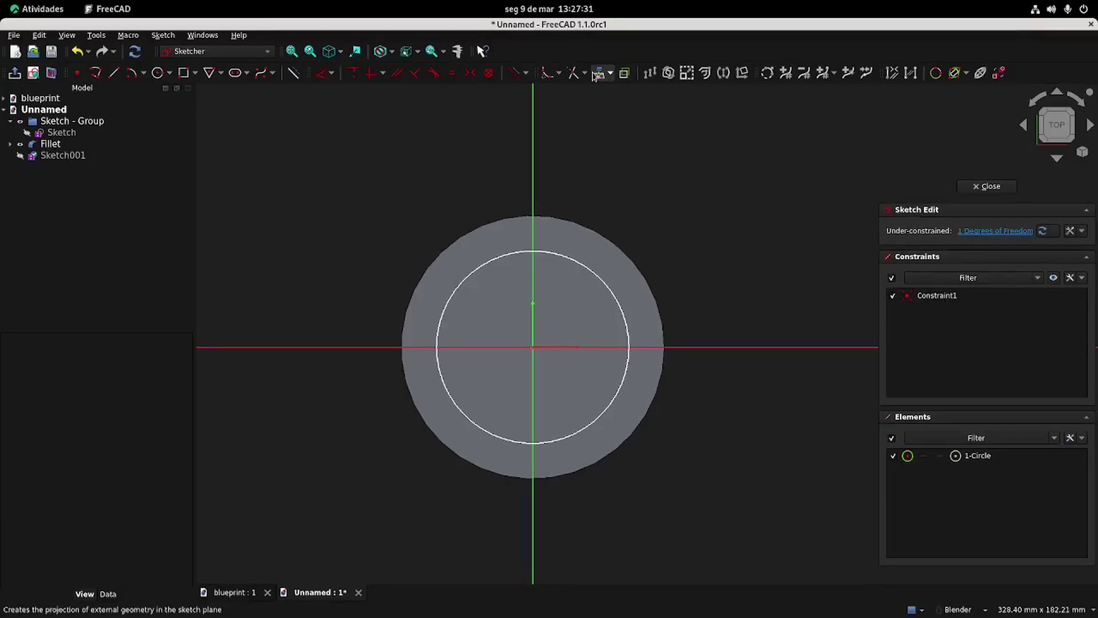
click(624, 74)
click(461, 234)
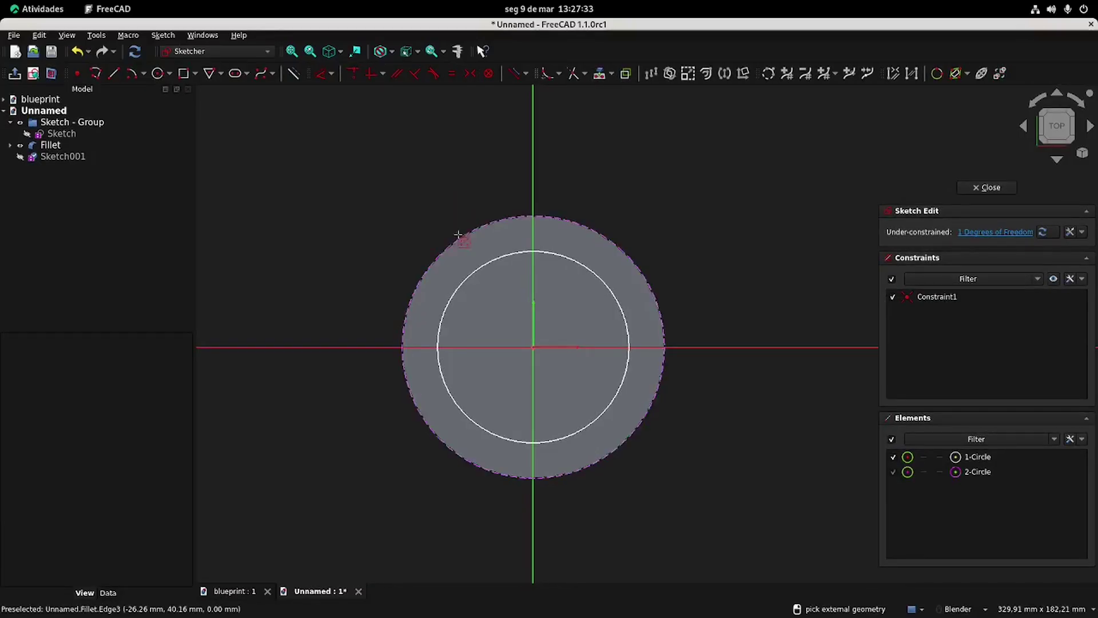
scroll(351, 255, up, 2)
right_click(351, 256)
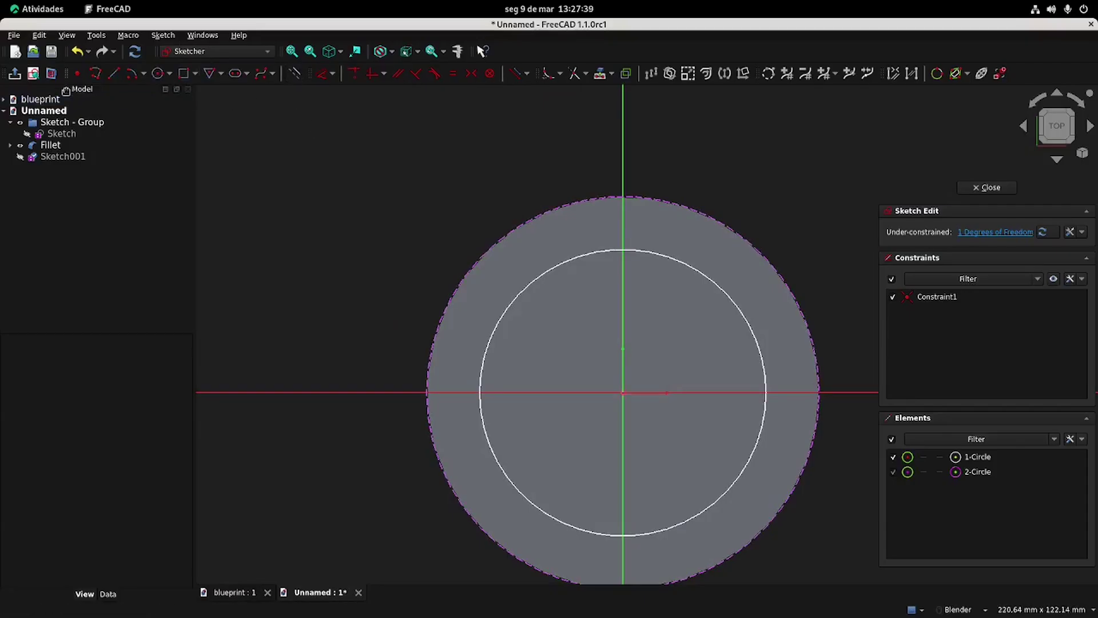
Draw a construction line about 8.6 mm long on the horizontal axis, between the outer edge and the inner circle.
click(113, 72)
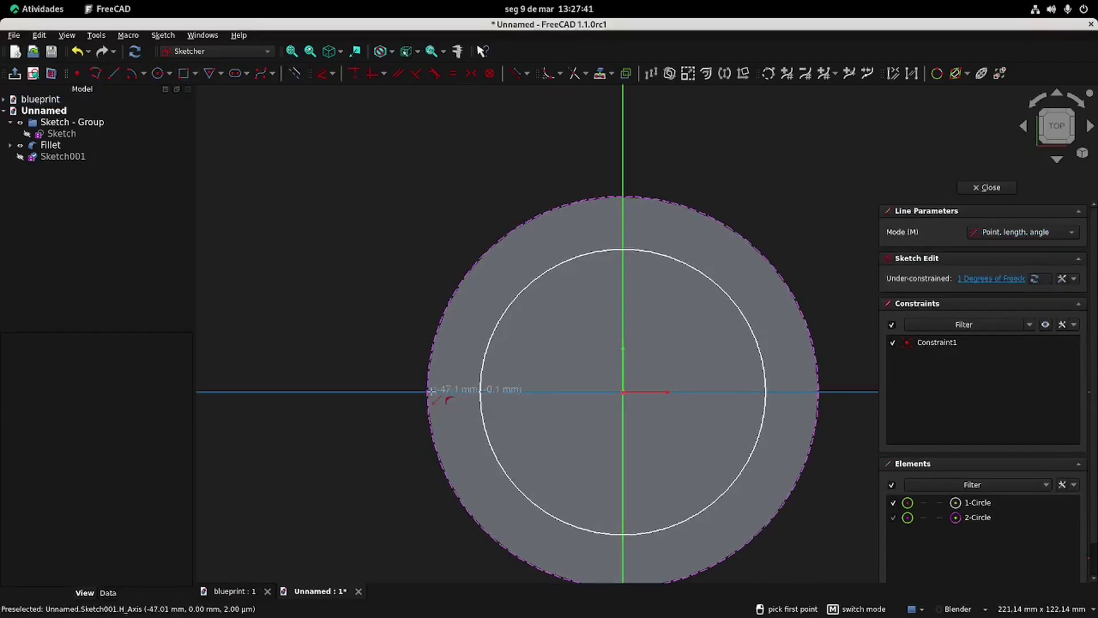
click(433, 392)
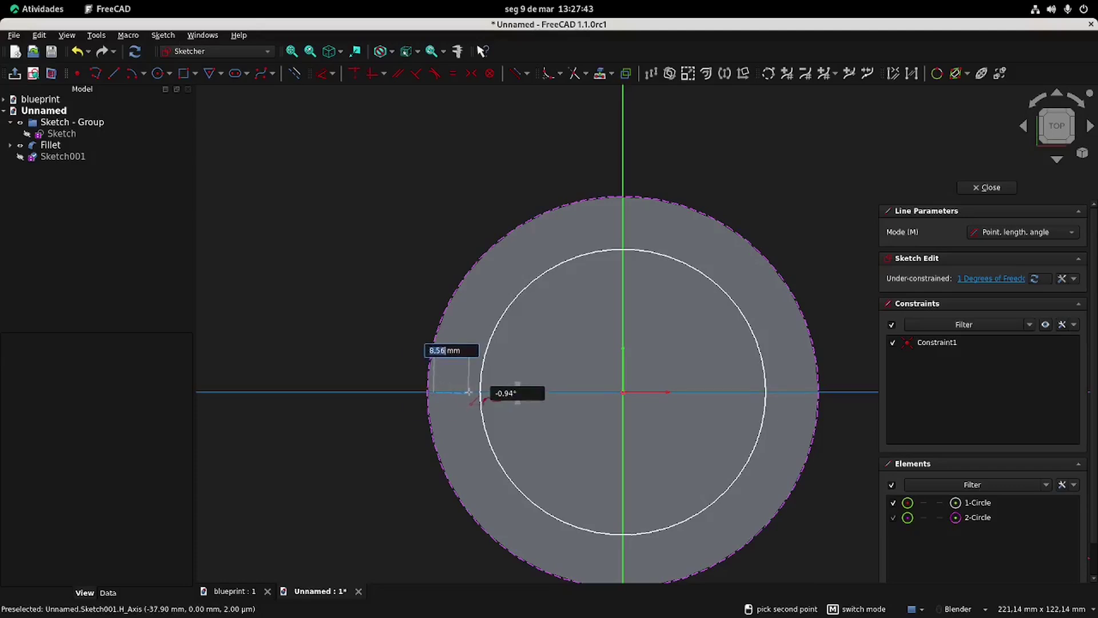
click(468, 392)
scroll(458, 407, up, 2)
Constrain the construction line's inner end onto the inner circle and its outer end onto the projected outer edge.
click(486, 405)
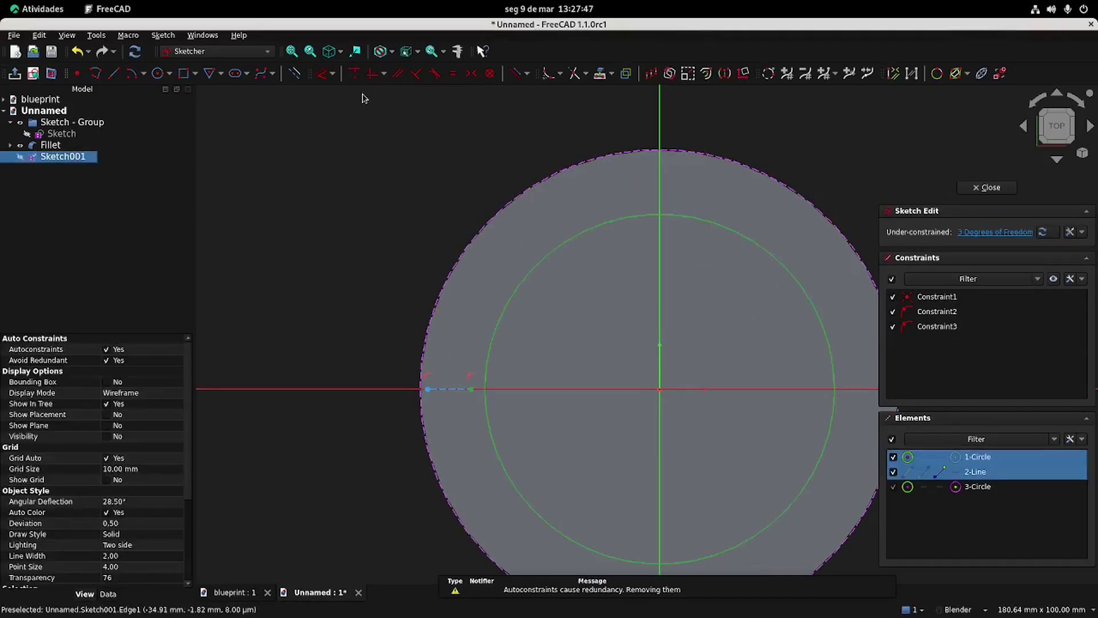
click(354, 73)
click(421, 369)
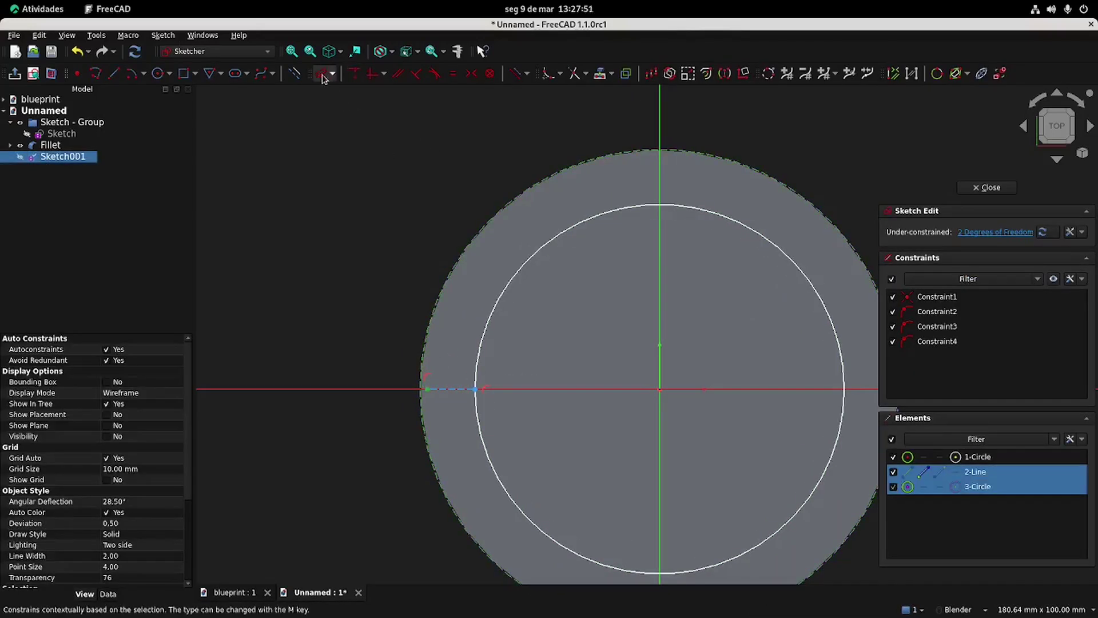
Dimension the construction line between the inner circle and the outer edge as a 6 mm wall thickness, and close the sketch.
click(322, 73)
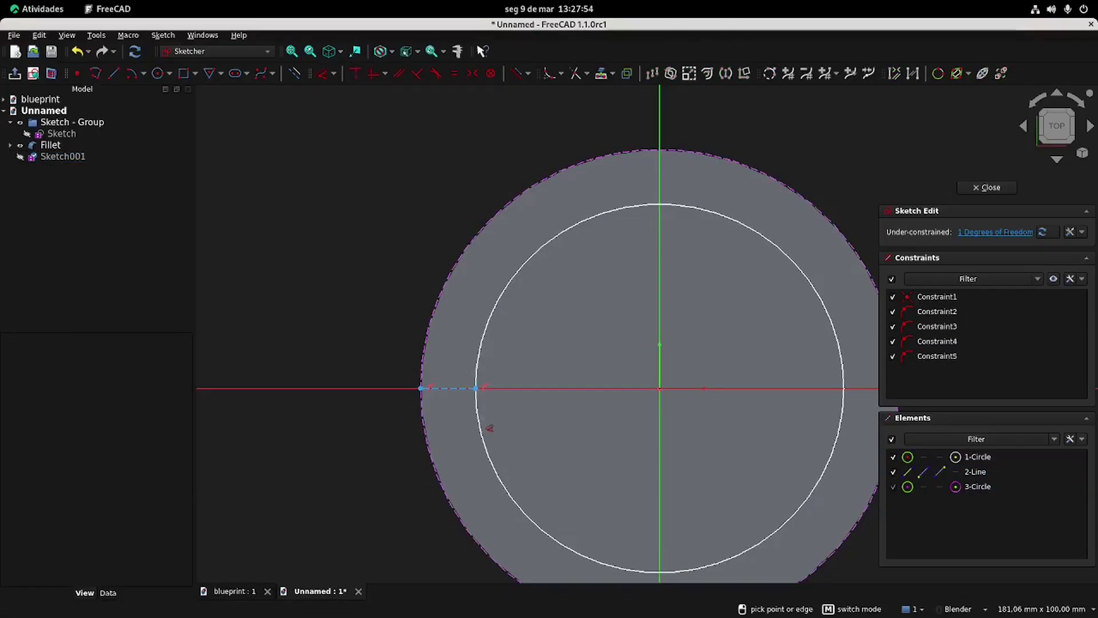
click(456, 390)
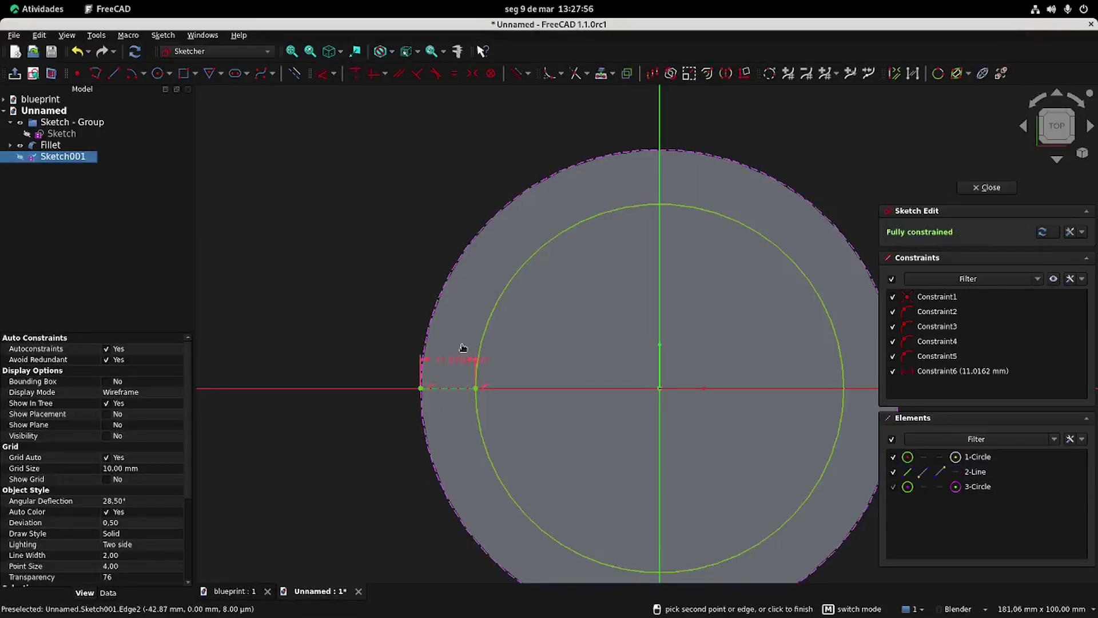
click(461, 348)
text(6)
key(Return)
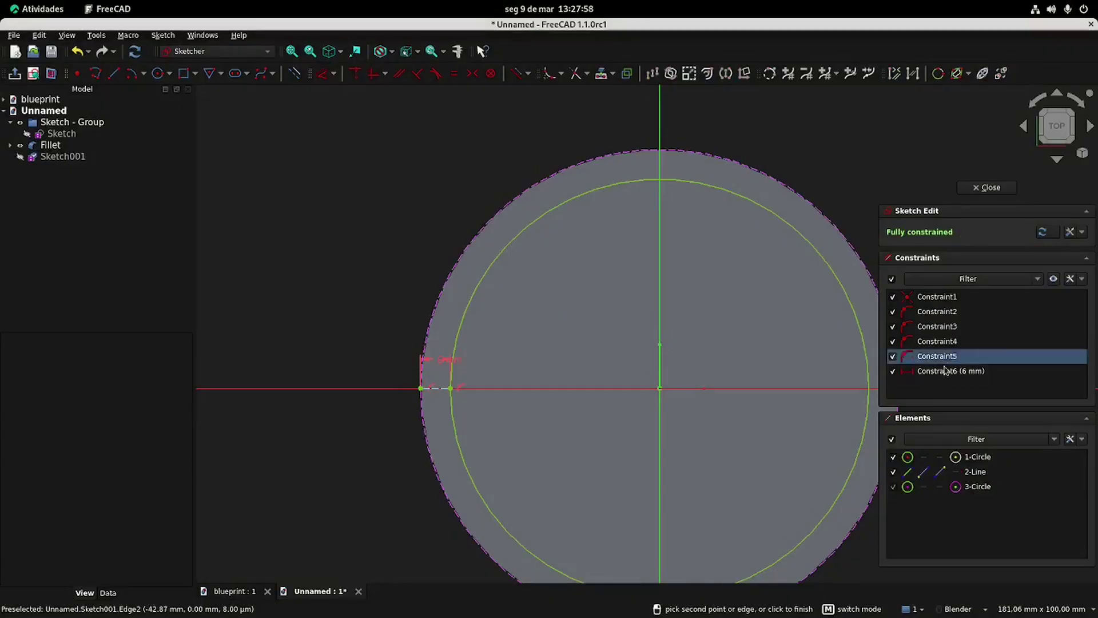
click(992, 192)
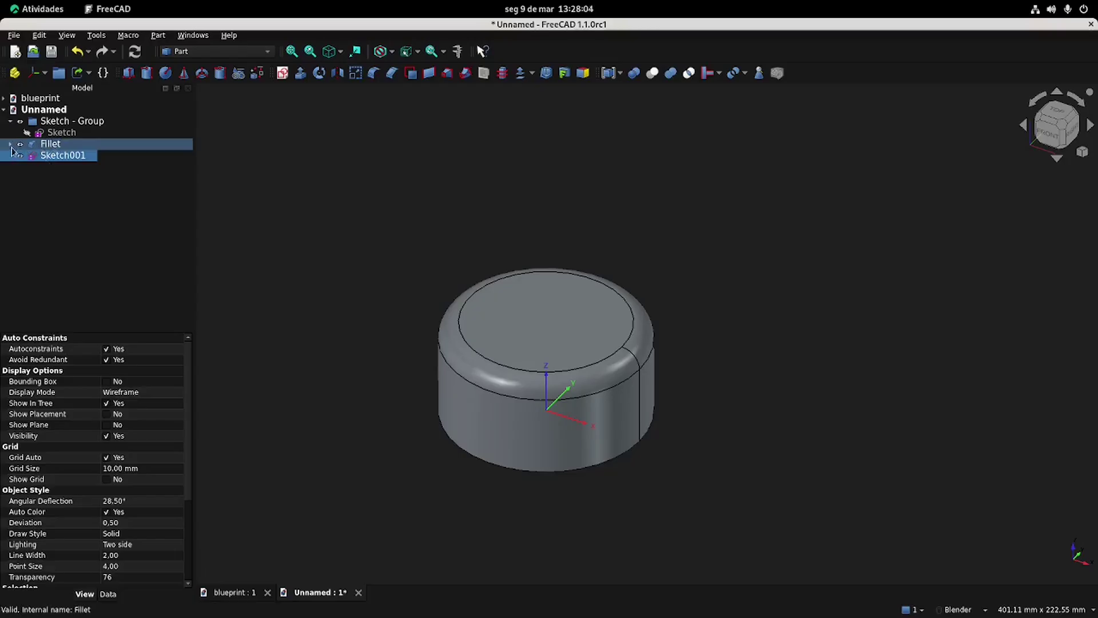
Compare the filleted cylinder with the round chamber in the blueprint's section view.
mouse_move(426, 349)
middle_down()
mouse_move(420, 252)
mouse_move(435, 297)
middle_up()
click(234, 593)
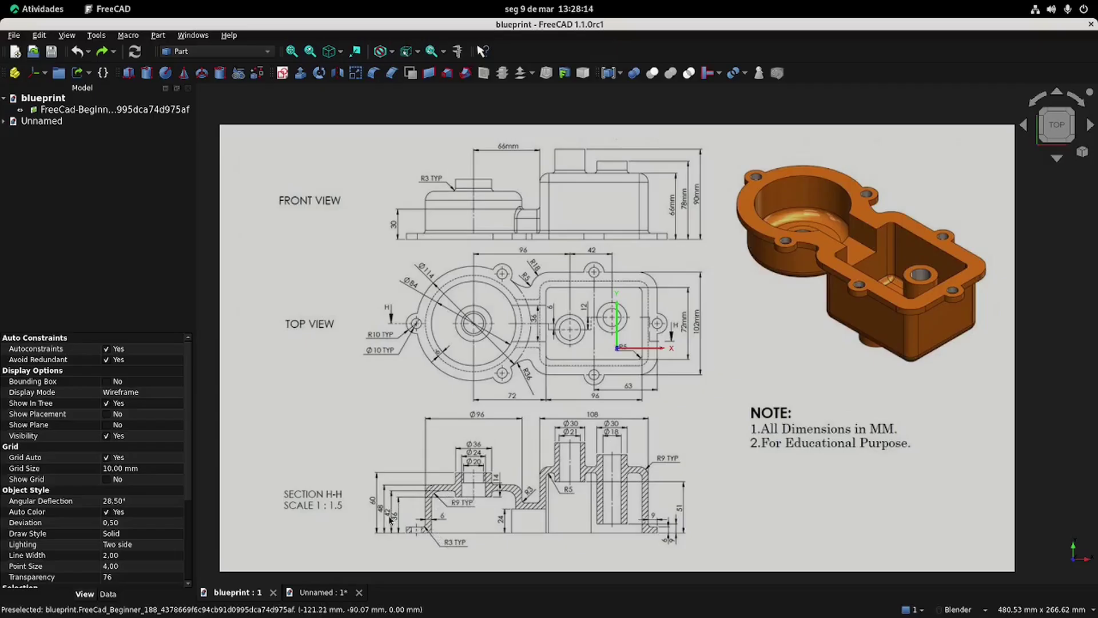
click(312, 594)
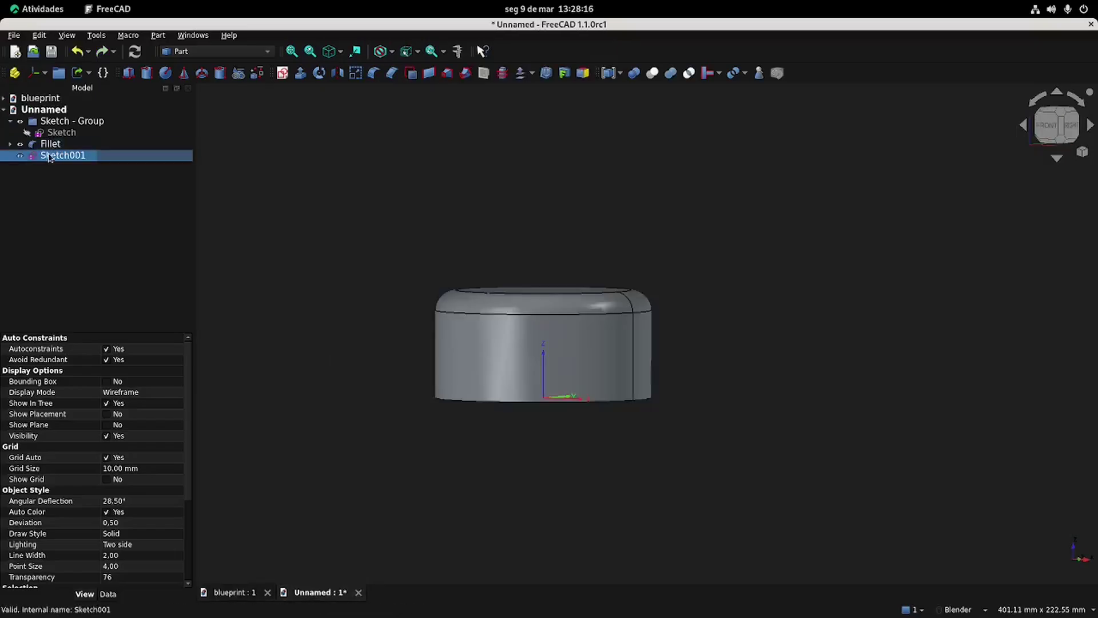
Move the inner-wall sketch into Sketch - Group and rename it Sketch-1-CUT.
drag(65, 128, 67, 123)
click(76, 146)
click(78, 145)
key(Delete)
key(Delete)
key(Delete)
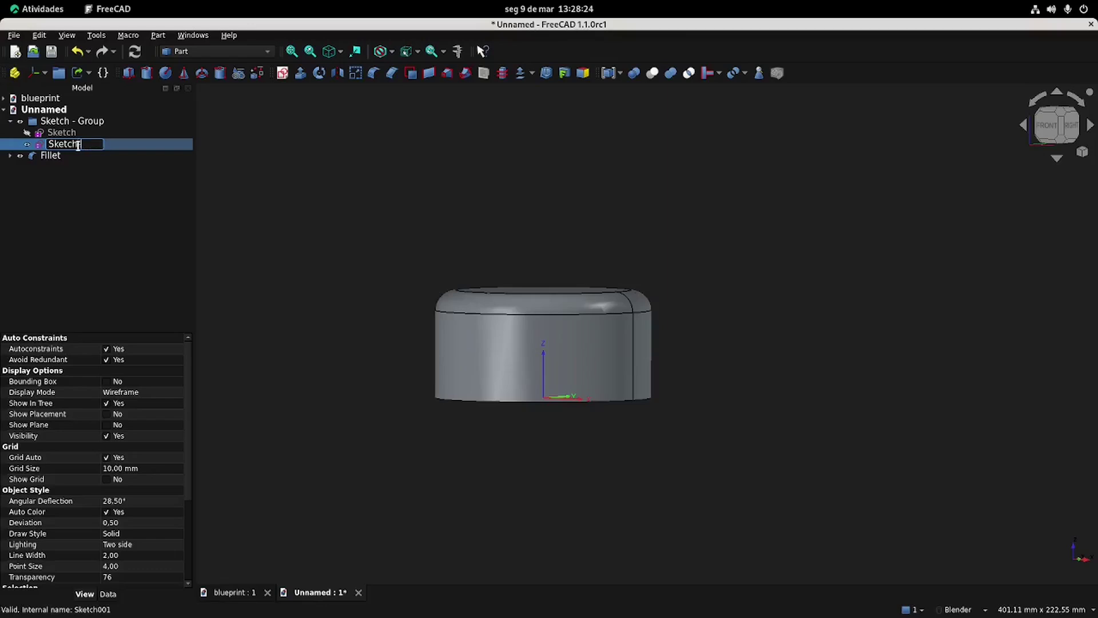
text(-1-CUT)
key(Return)
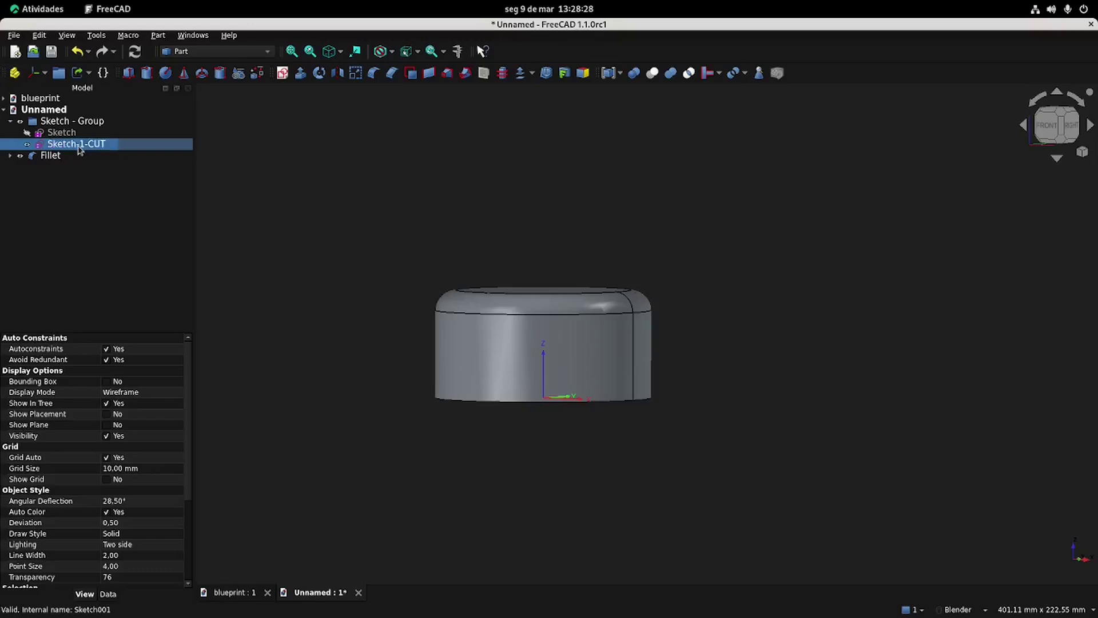
Rename the first sketch in Sketch - Group as Sketch-1.
key(End)
text(-1)
middle_drag(377, 297, 368, 240)
Check the round chamber's inner height in the blueprint's section H-H.
click(51, 155)
click(76, 144)
click(234, 593)
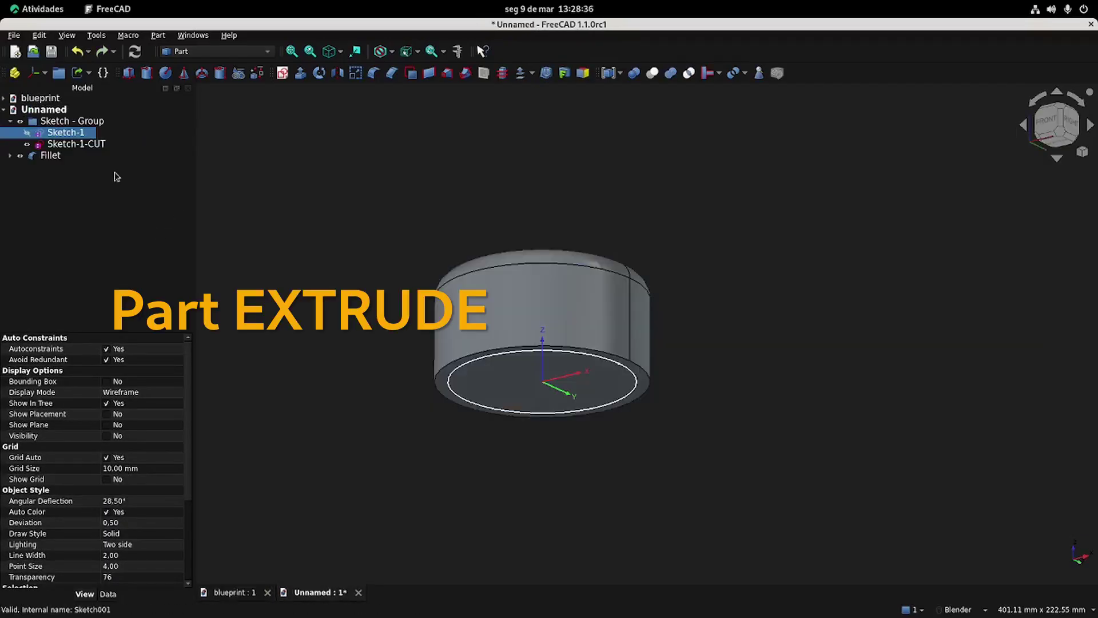
click(55, 156)
click(76, 144)
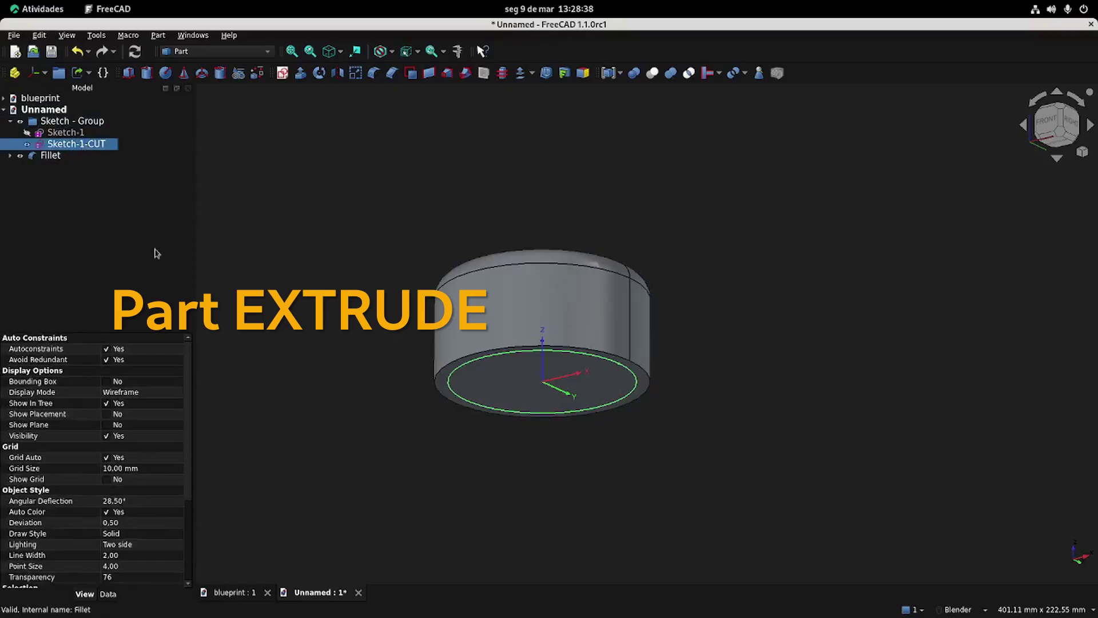
click(233, 593)
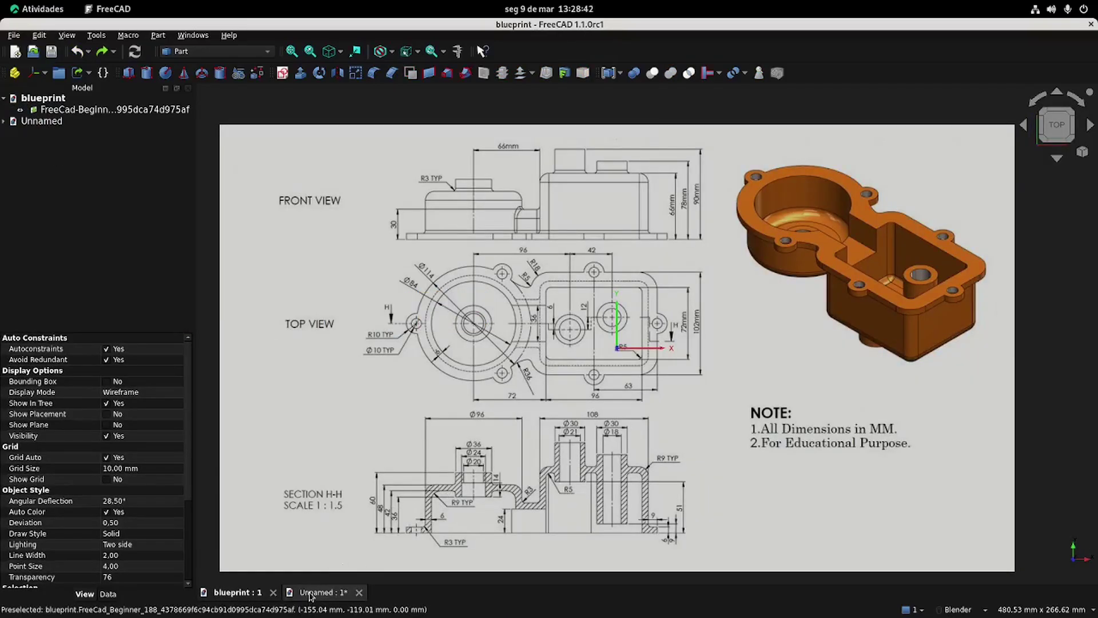
click(311, 593)
click(302, 73)
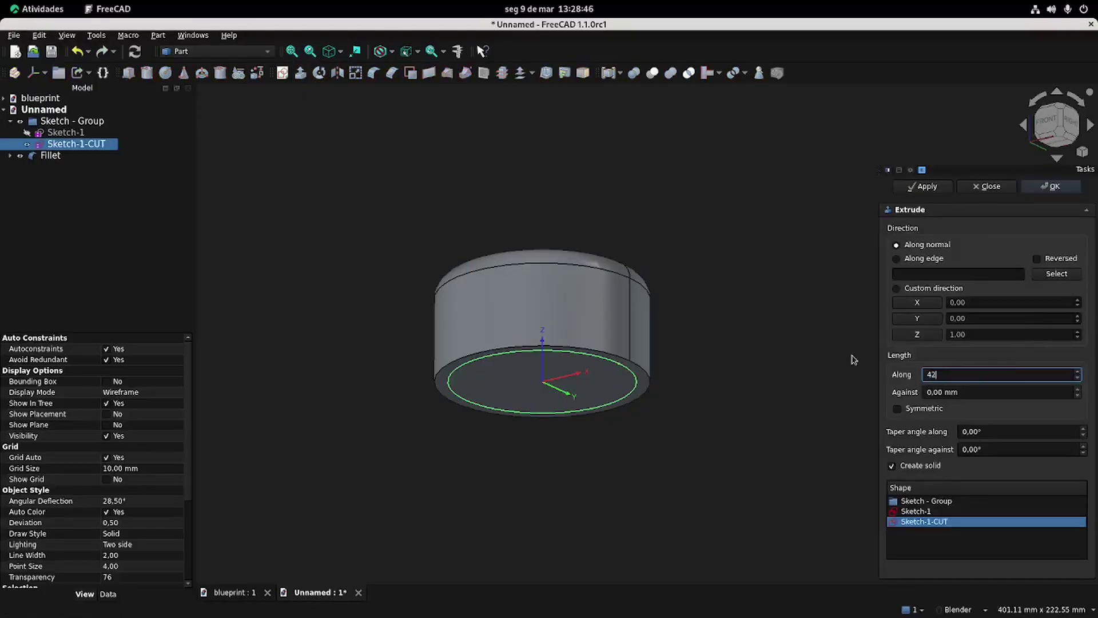
click(1001, 187)
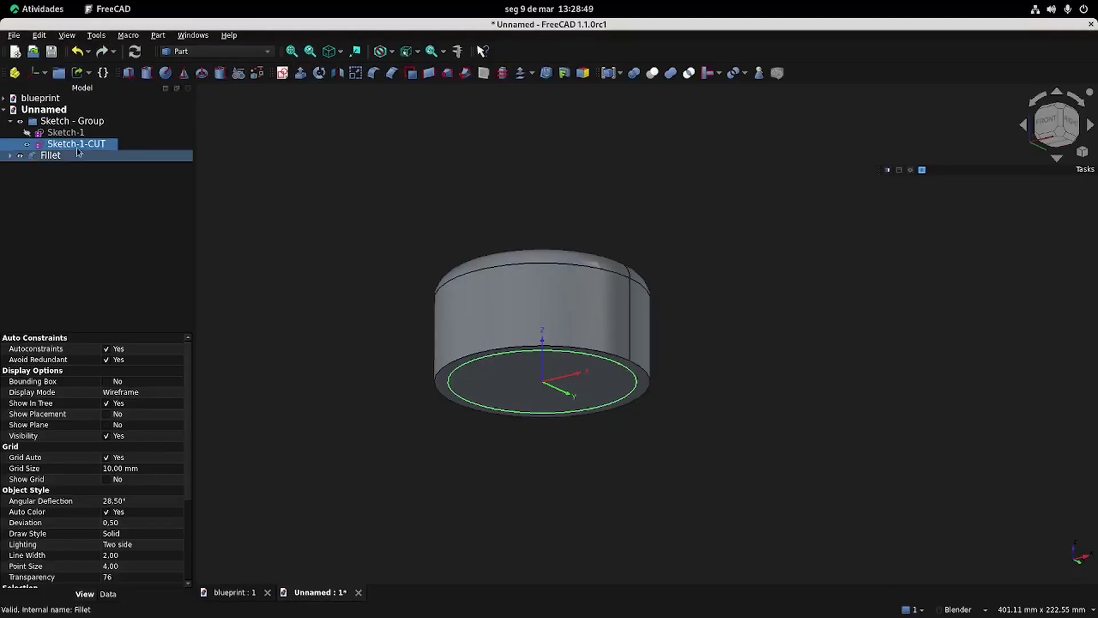
click(10, 155)
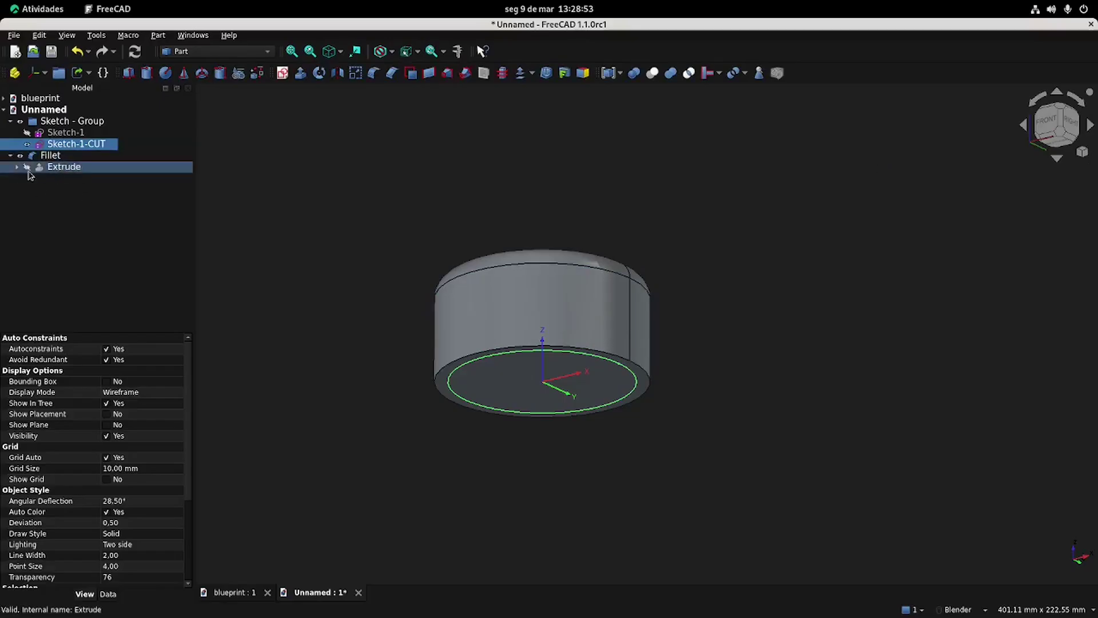
click(13, 164)
click(10, 155)
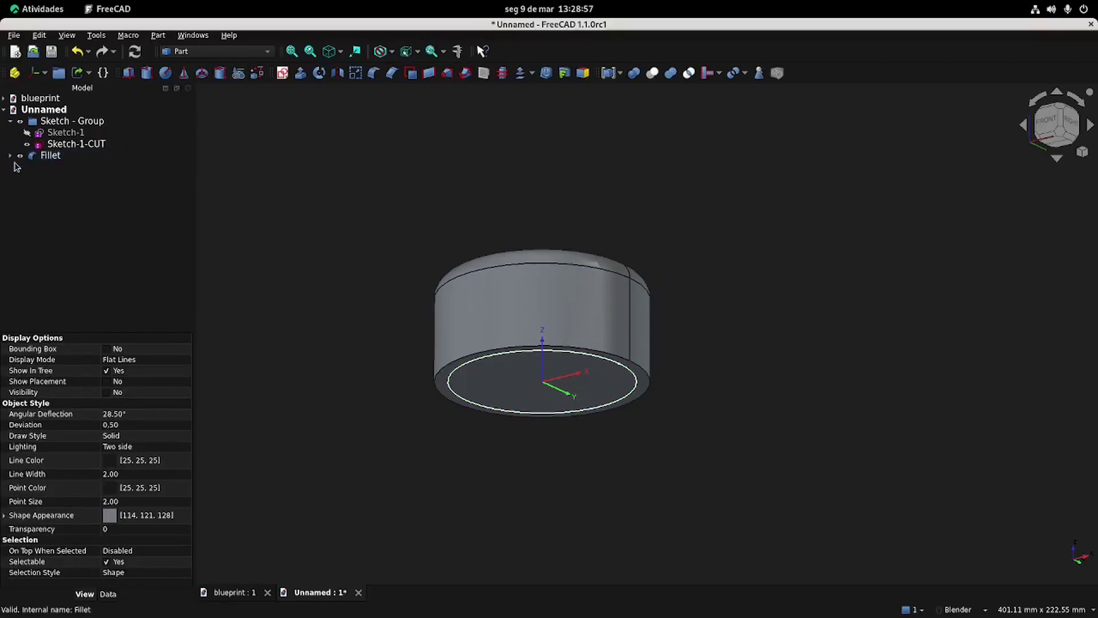
Extrude Sketch-1-CUT 42 mm along its normal as a solid.
click(57, 155)
click(74, 144)
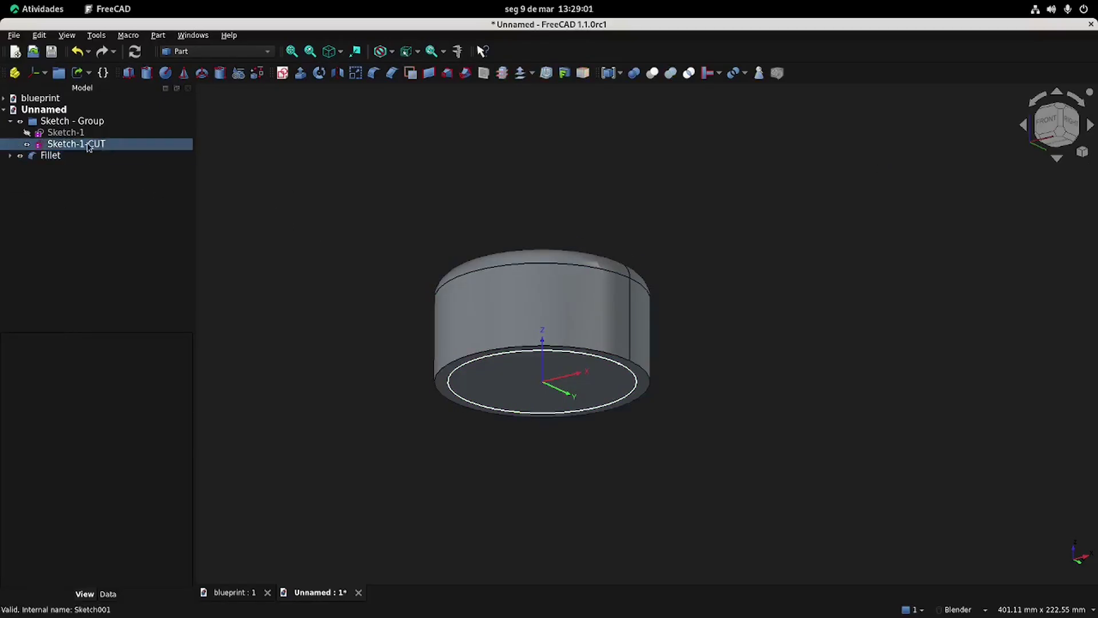
click(301, 73)
text(42)
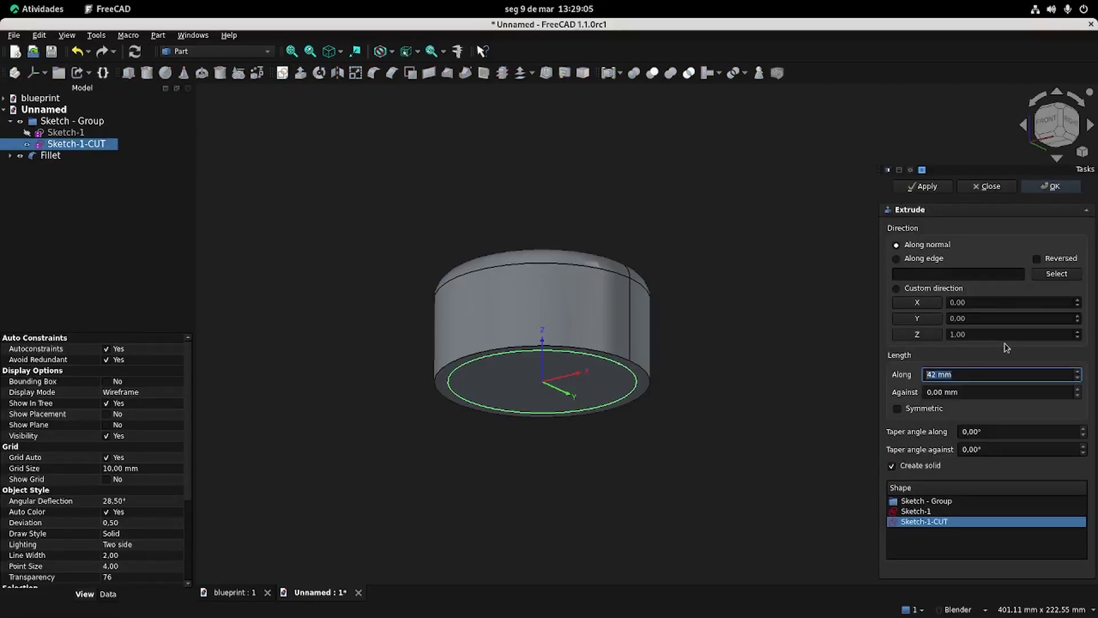
click(1052, 186)
Hide the outer filleted body and fillet the inner extrusion's upper circular edge with the blueprint's R9 radius.
click(49, 156)
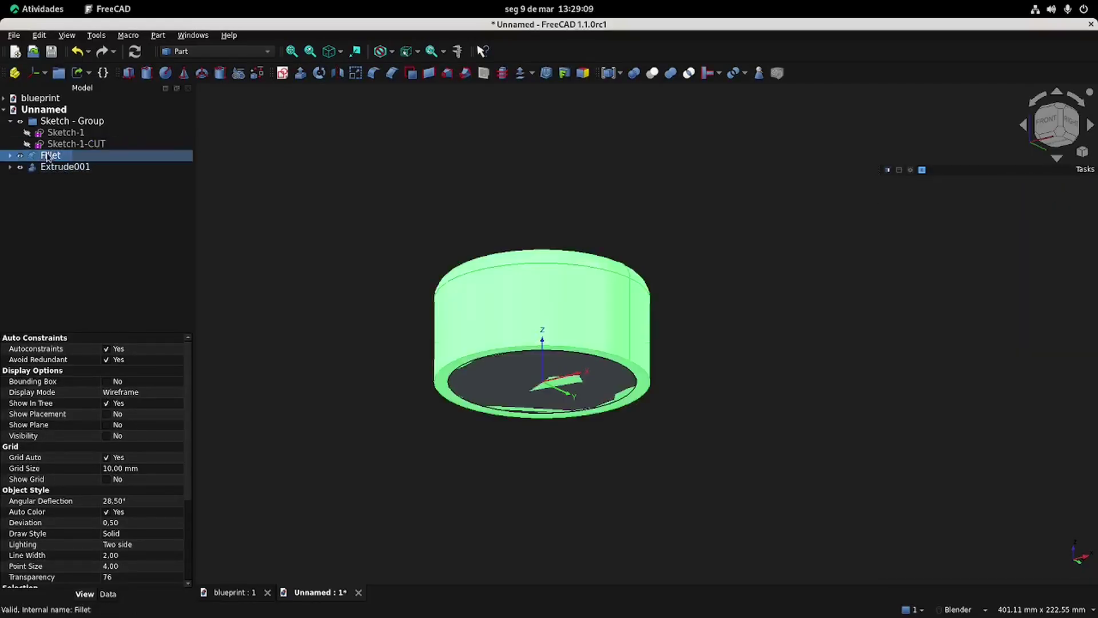
click(243, 594)
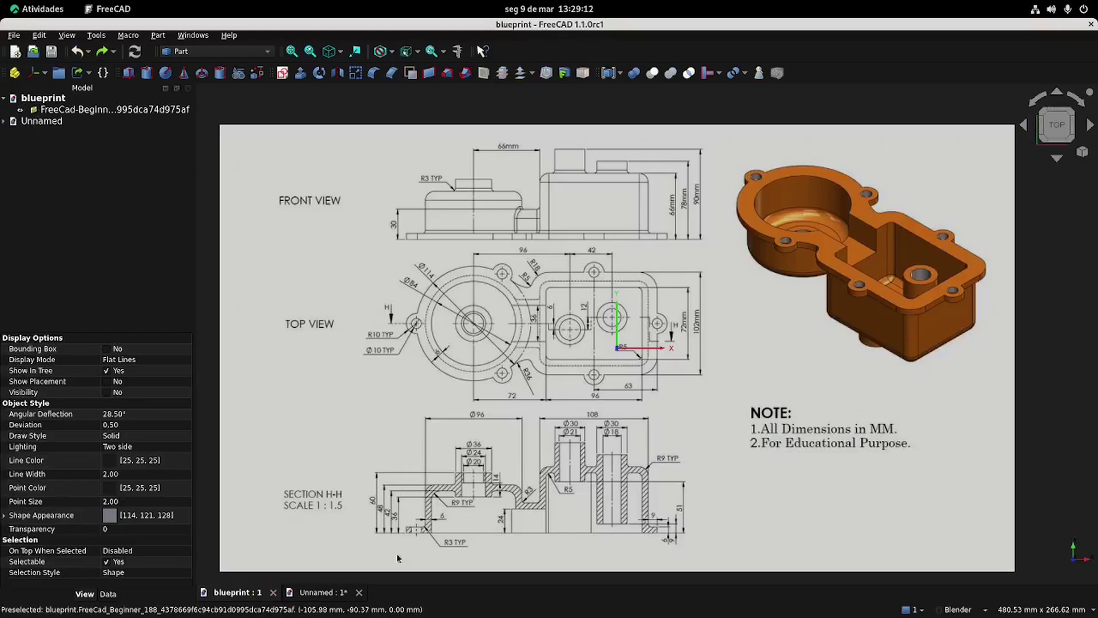
click(321, 592)
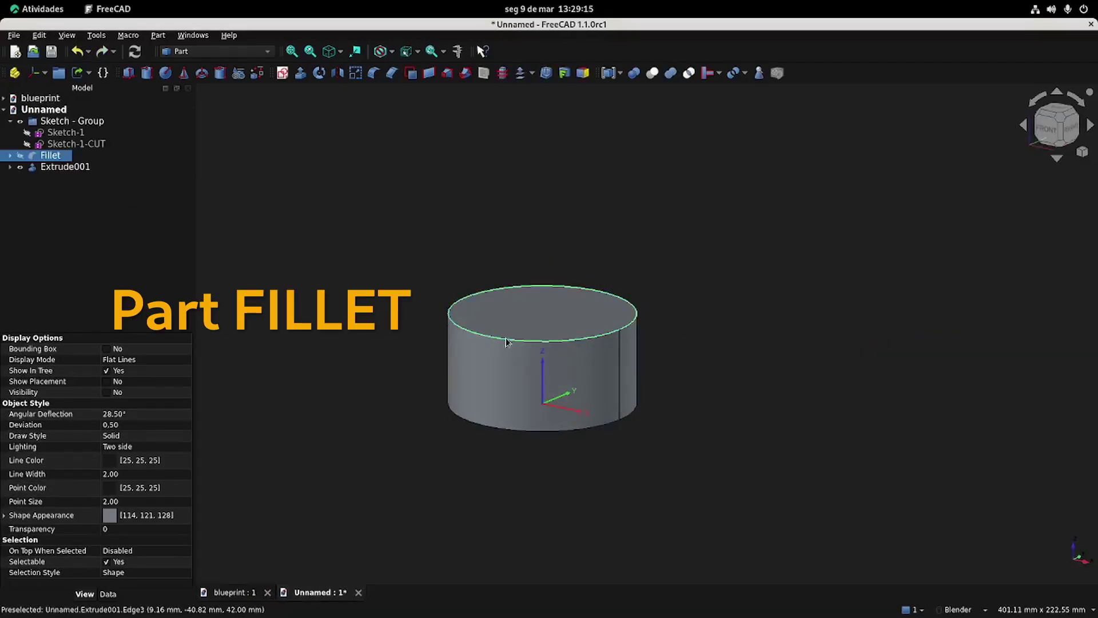
click(506, 342)
click(373, 73)
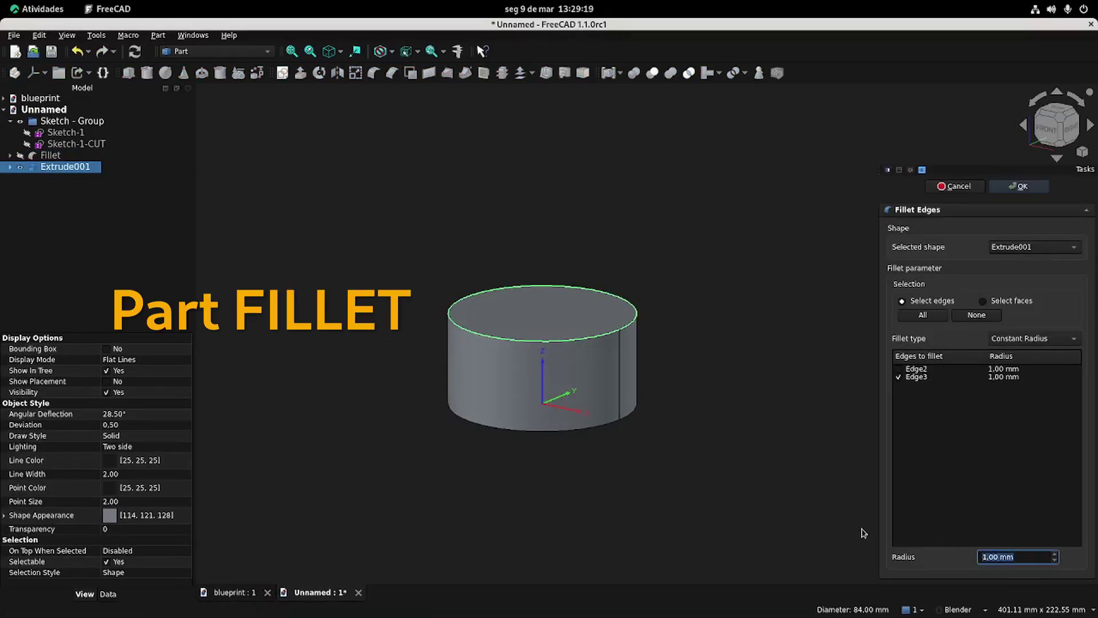
click(1021, 186)
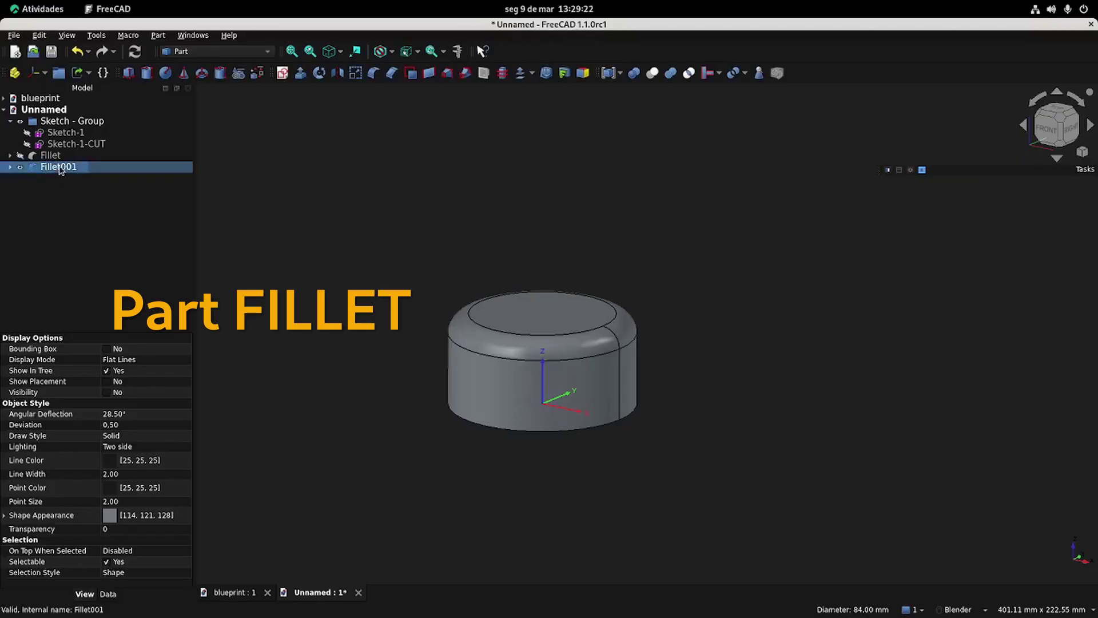
Set the shape appearance of the inner filleted body to red (255, 0, 0).
click(143, 515)
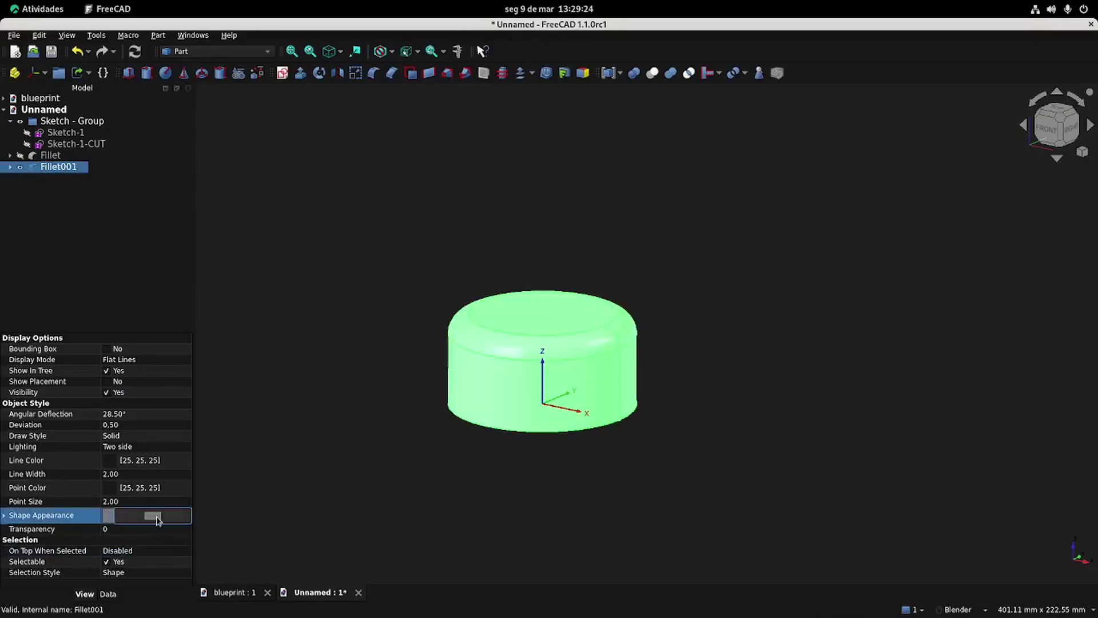
click(156, 518)
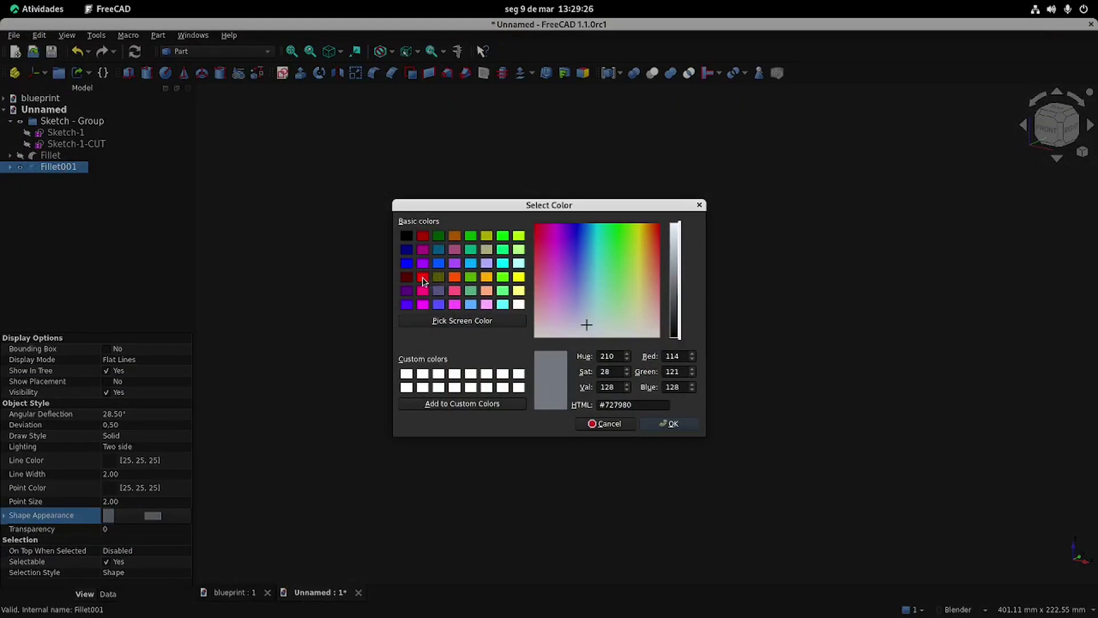
click(423, 277)
click(673, 424)
click(118, 177)
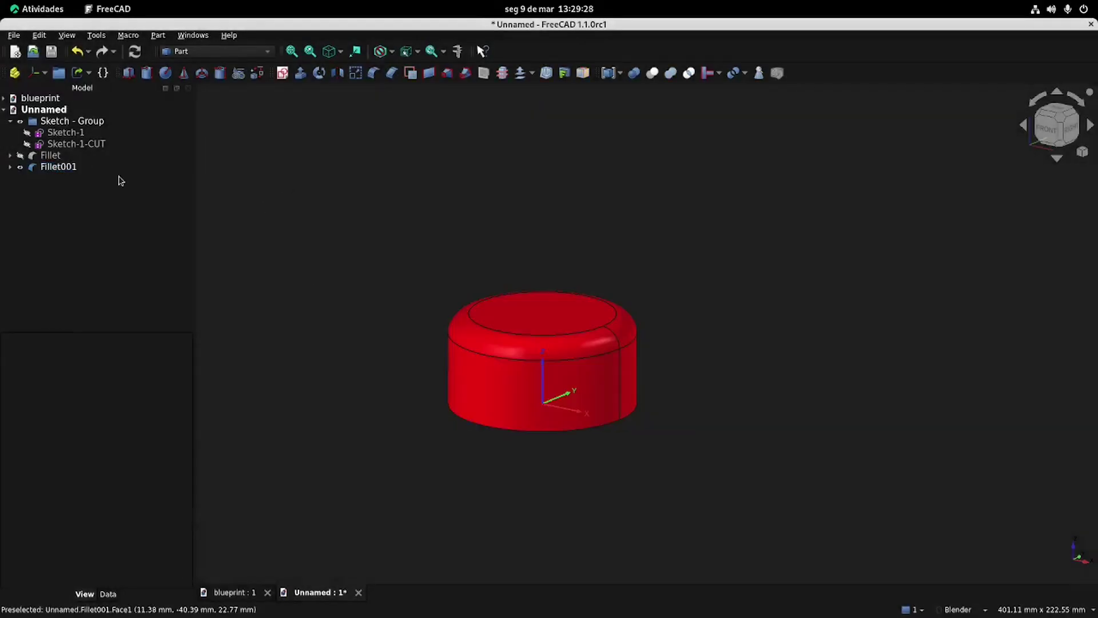
Rename the red inner body as Fillet-1-CUT and the outer filleted body as Fillet-1.
click(67, 170)
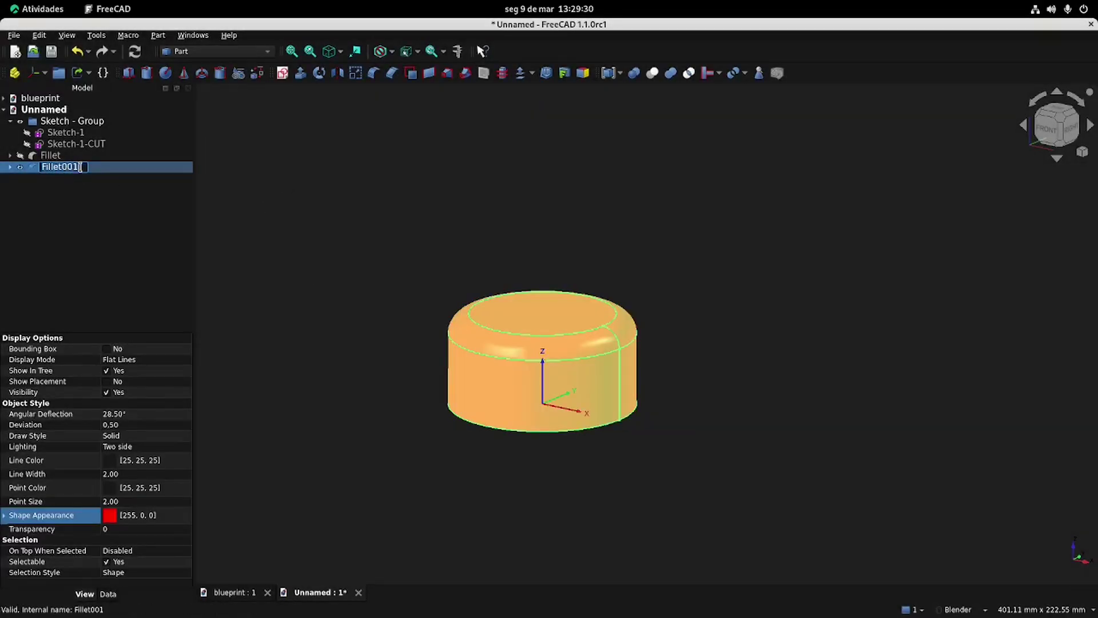
click(82, 167)
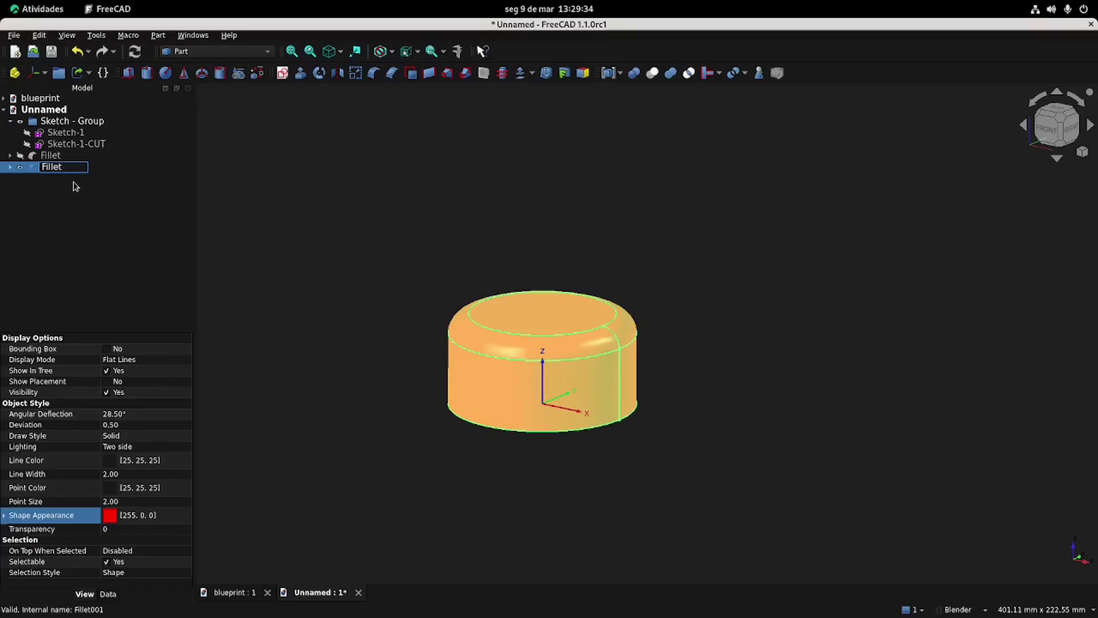
click(49, 156)
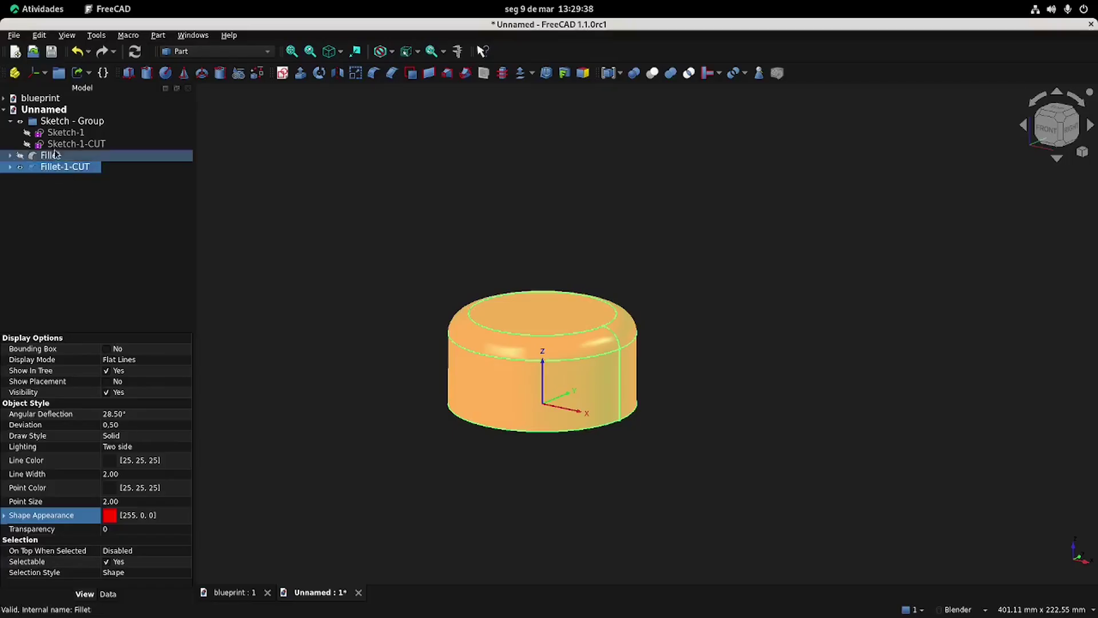
text(-1)
key(Return)
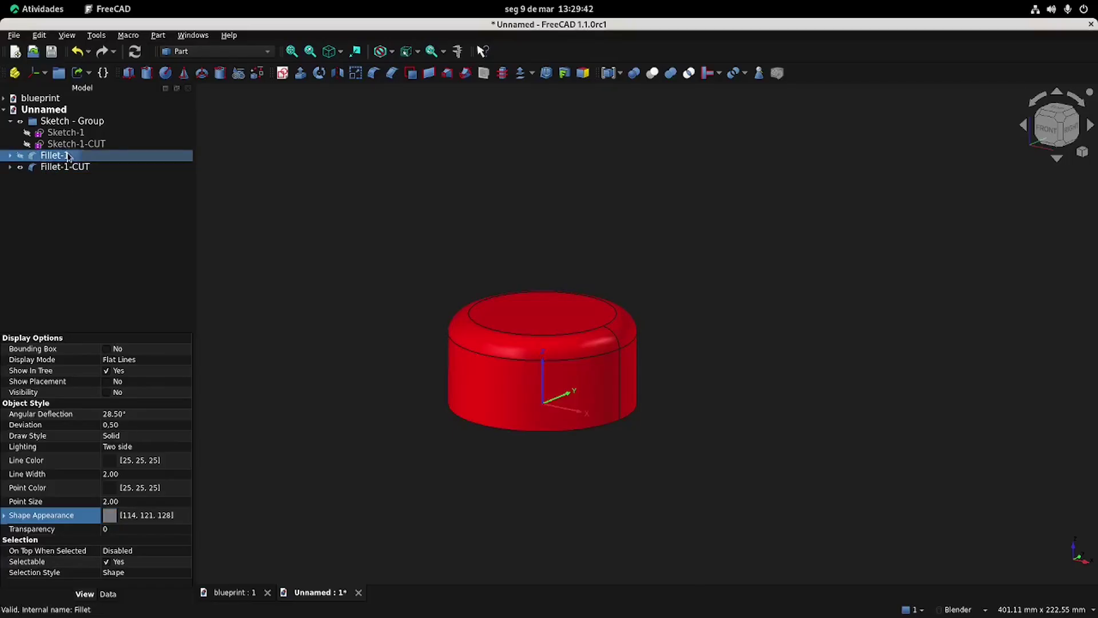
click(131, 193)
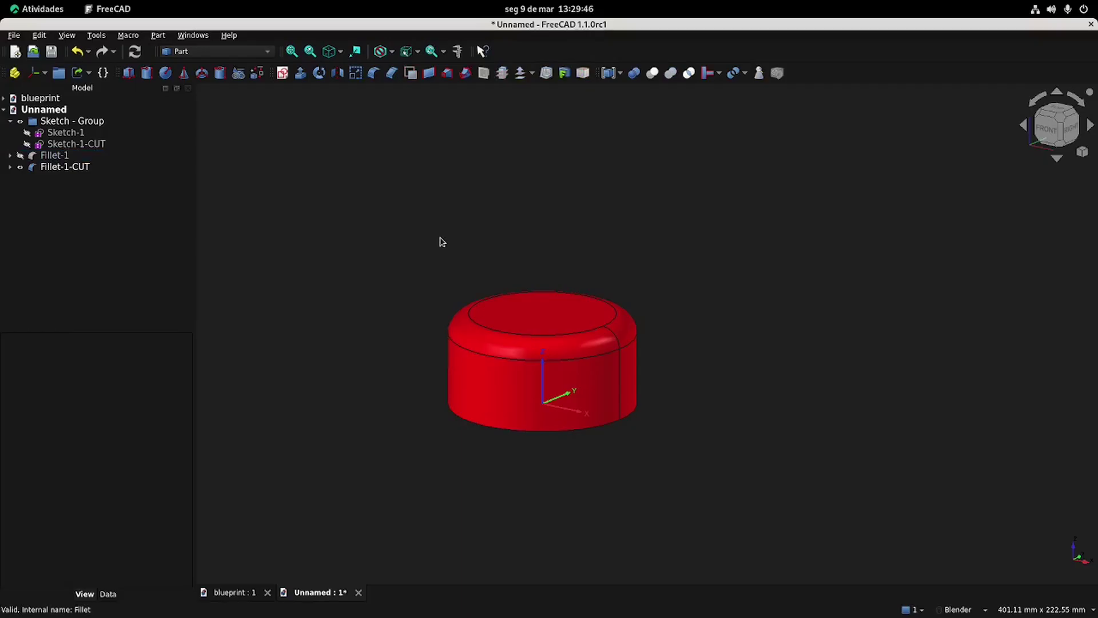
Consult the blueprint and hide the Fillet-1-CUT body.
click(236, 592)
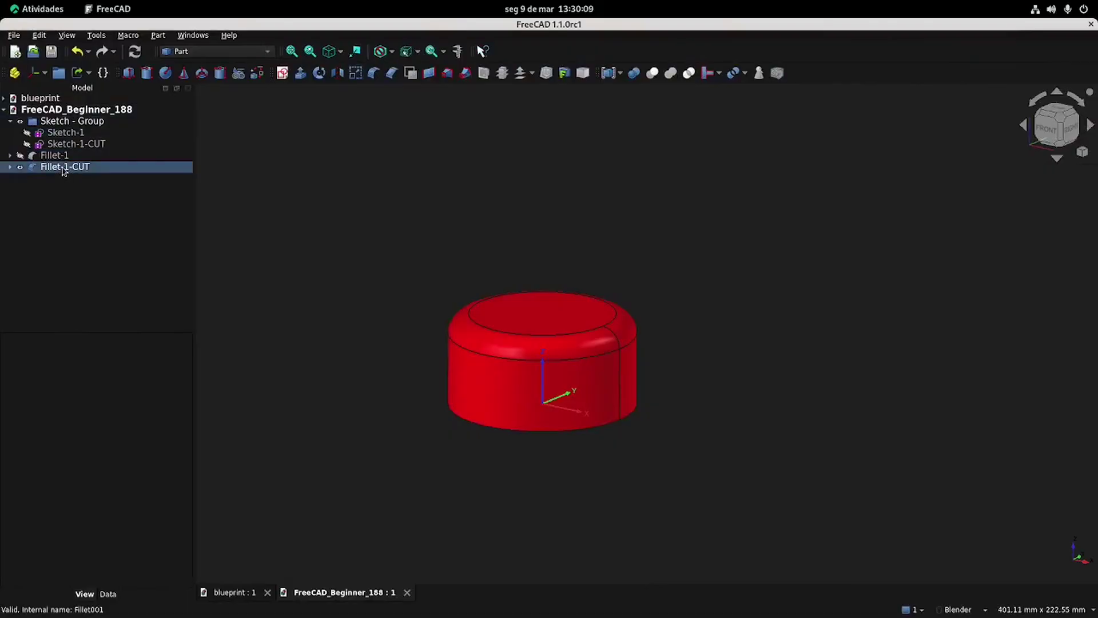
click(63, 167)
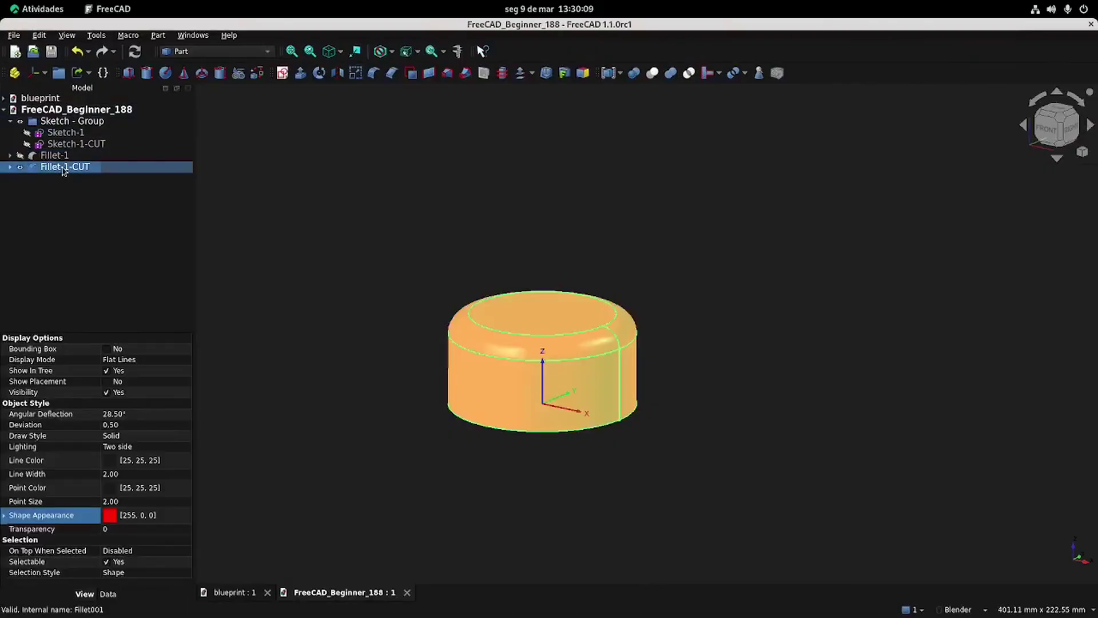
key(space)
click(269, 170)
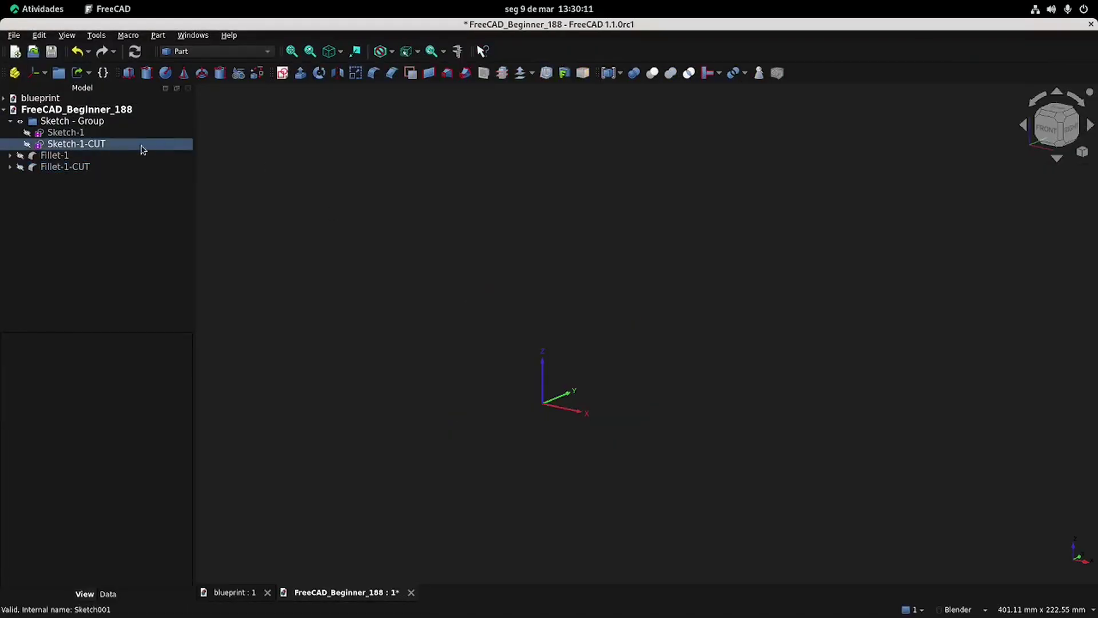
Create a new sketch on the XY-plane with zero offset.
click(283, 73)
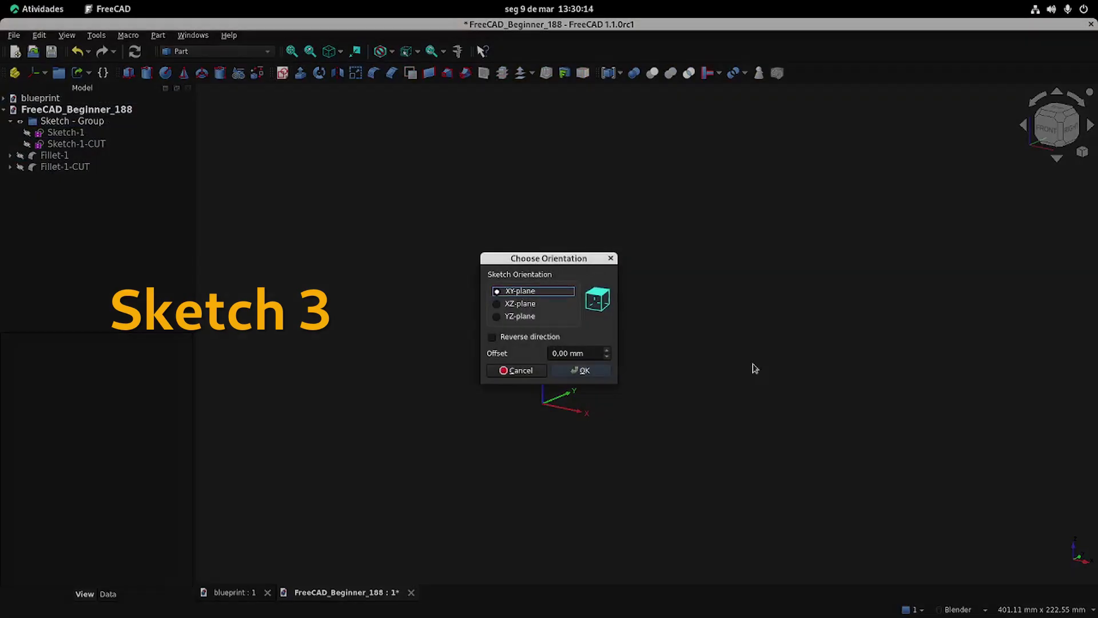
click(585, 372)
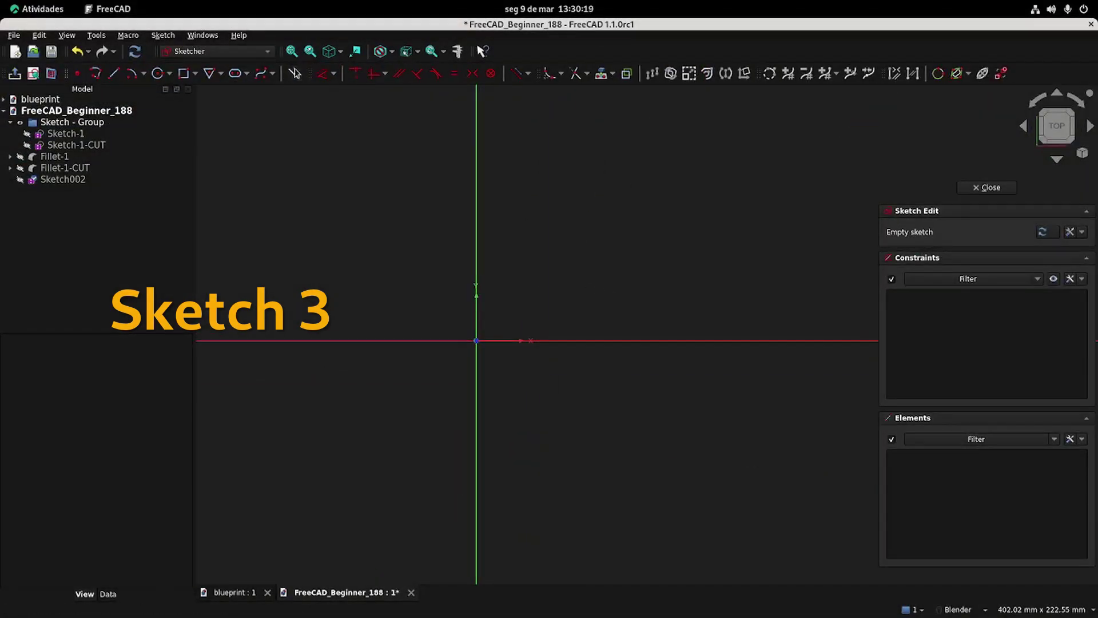
Draw a rectangle on the positive X side of the origin, straddling the horizontal axis.
click(184, 73)
click(544, 267)
click(780, 400)
Consult the blueprint and set the distance from the vertical axis to the rectangle's nearest side to 66 mm.
click(217, 593)
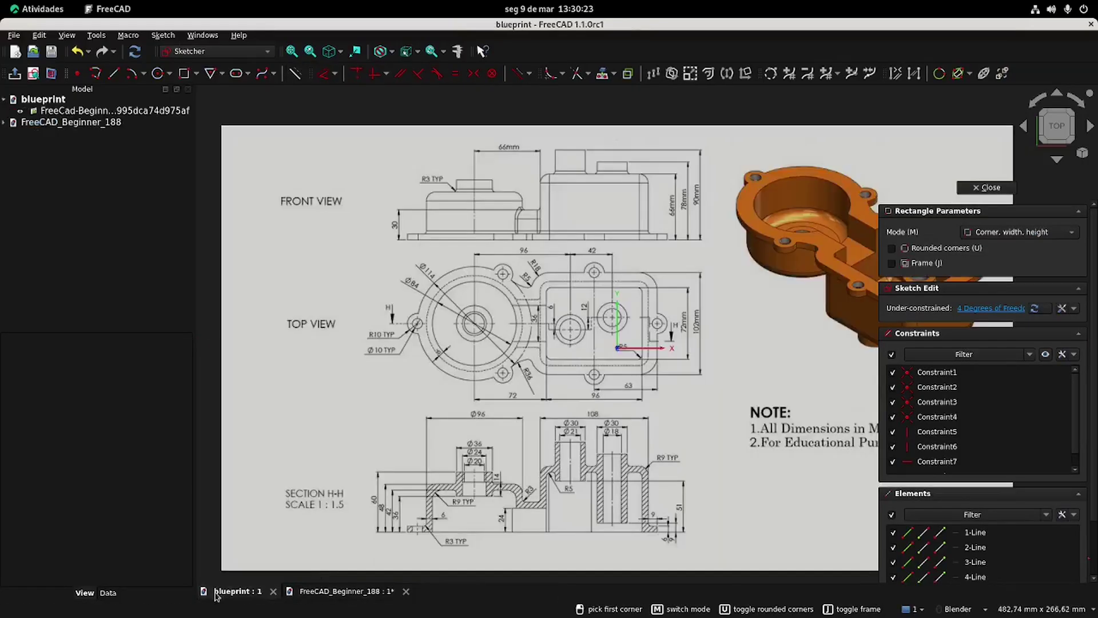
scroll(637, 339, up, 2)
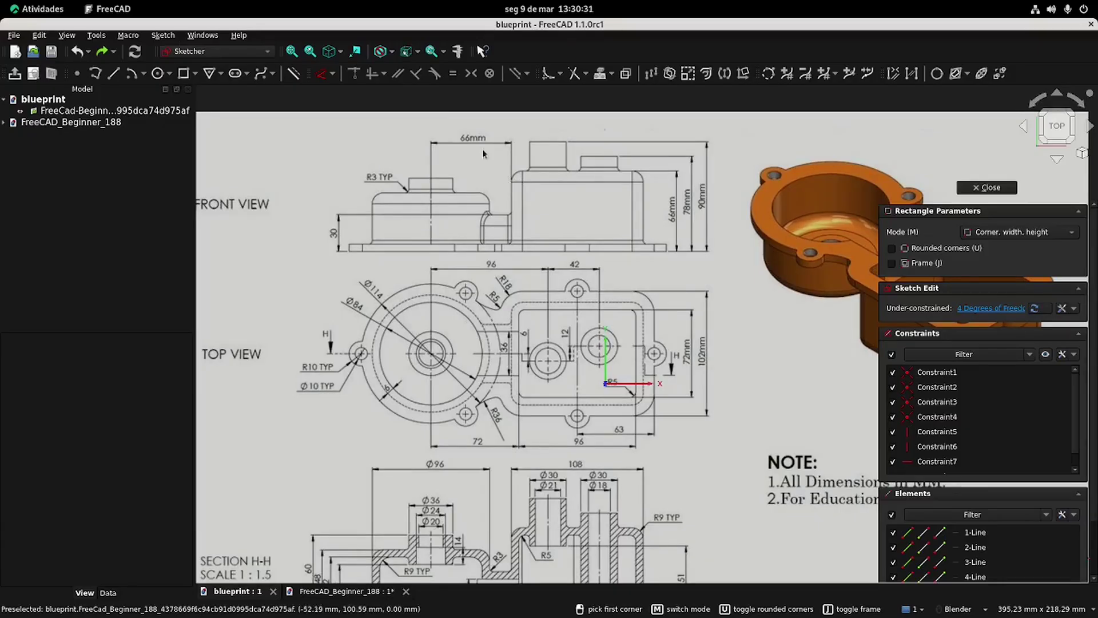
click(348, 591)
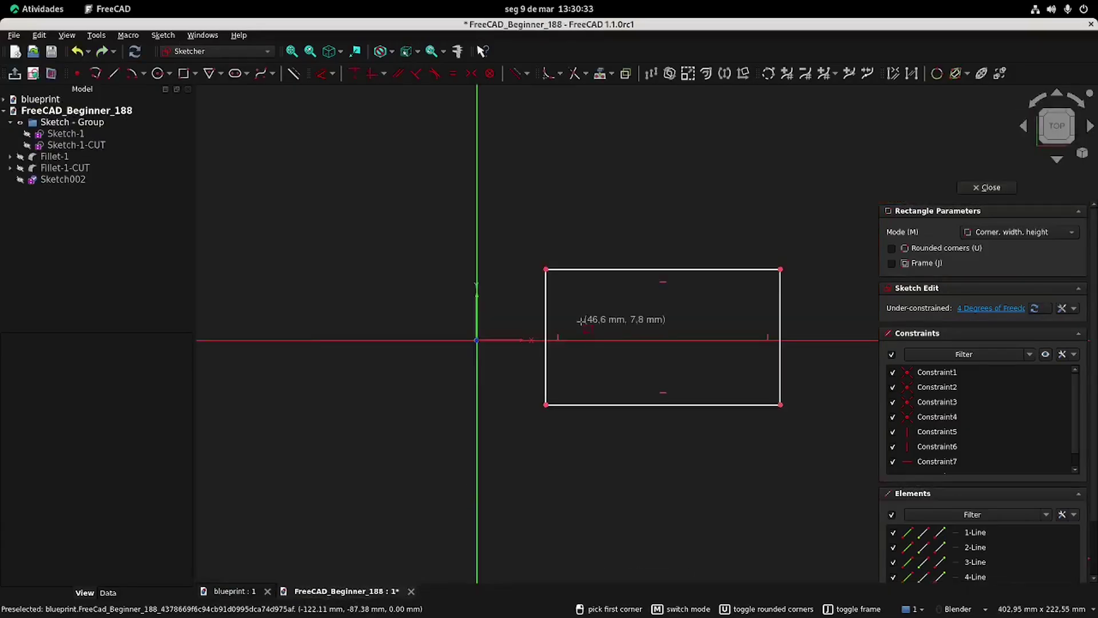
key(l)
click(546, 269)
key(Return)
key(Escape)
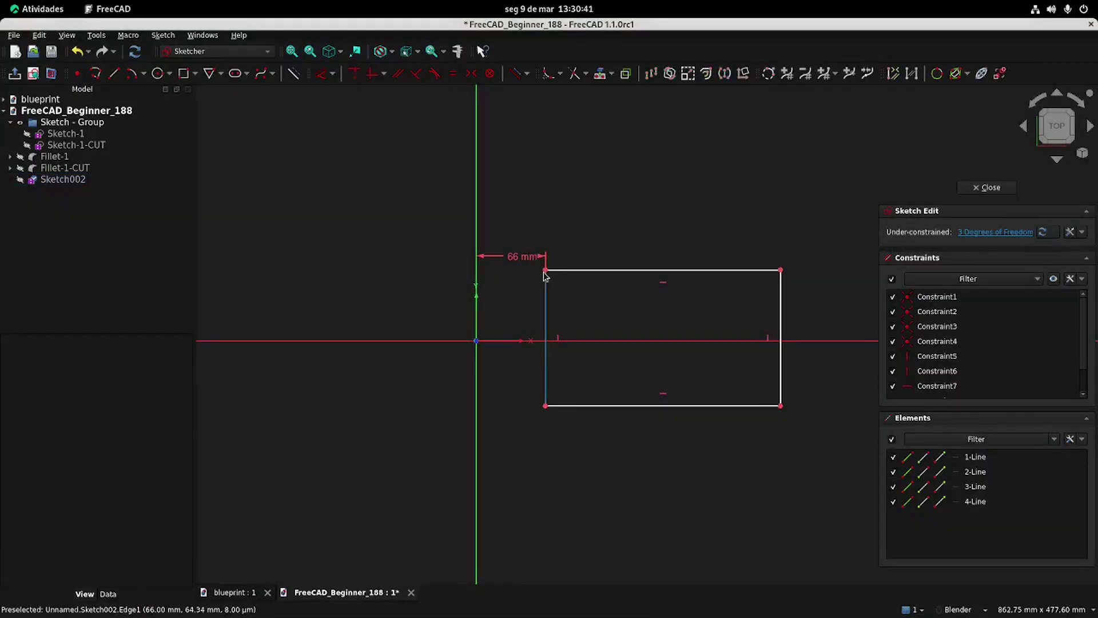
Make the ends of the rectangle's near vertical side symmetric about the horizontal axis and delete the redundant constraint.
click(546, 269)
click(428, 340)
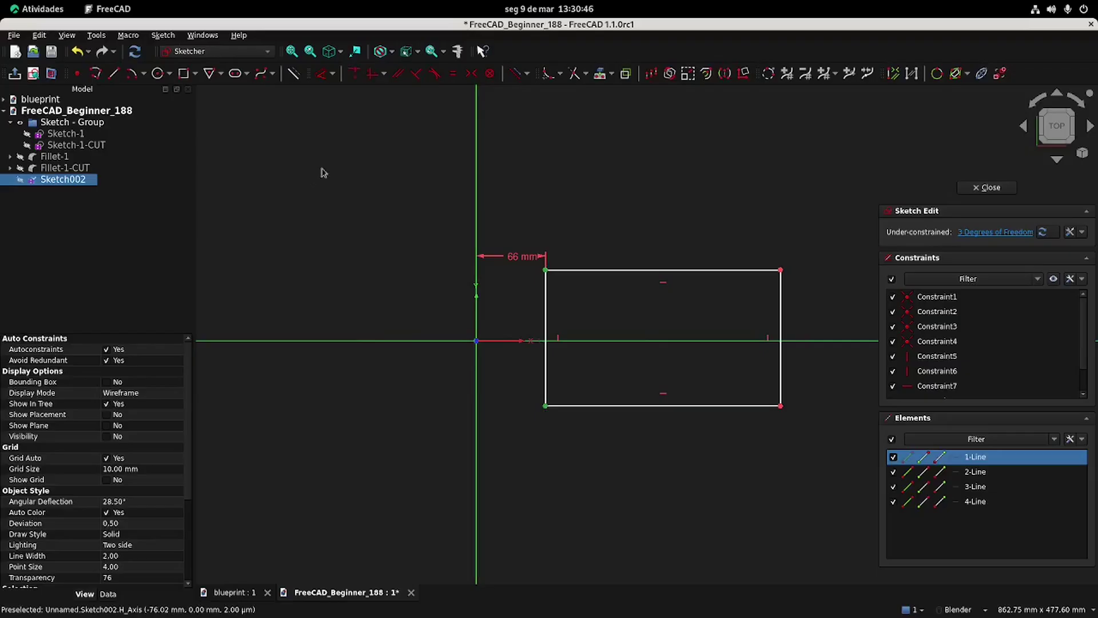
click(471, 73)
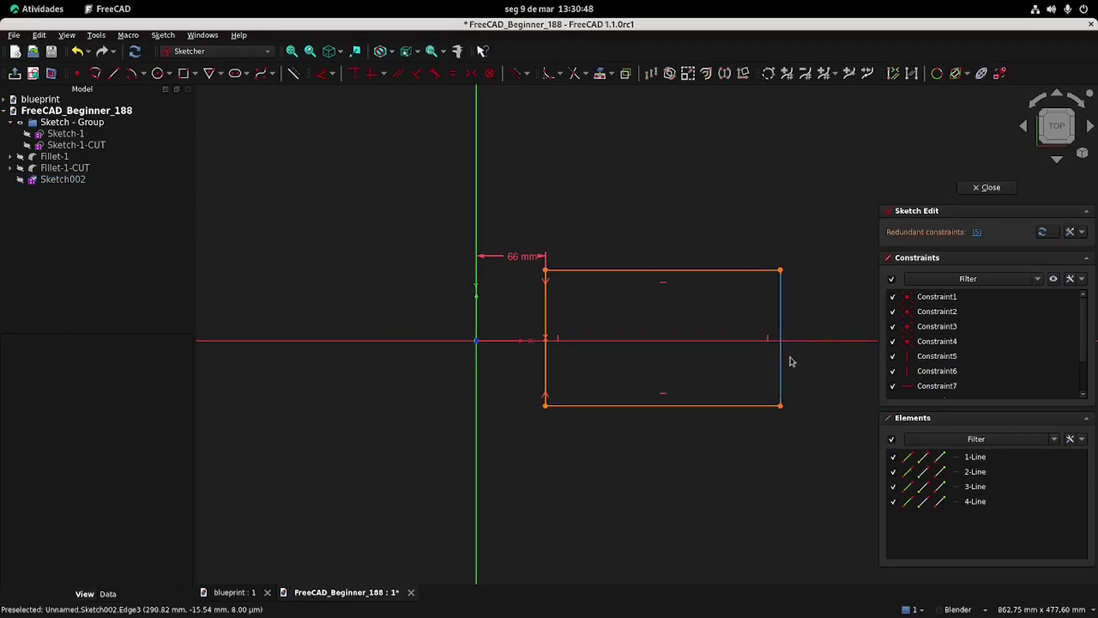
click(978, 233)
key(Delete)
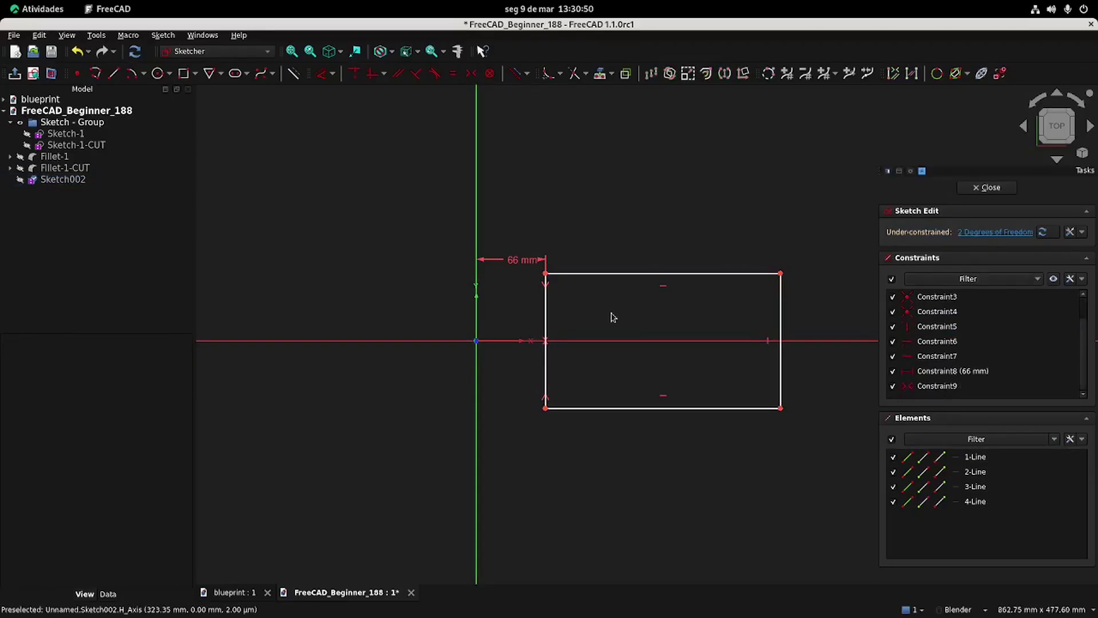
Consult the blueprint and set the rectangle's width to 108 mm.
click(232, 592)
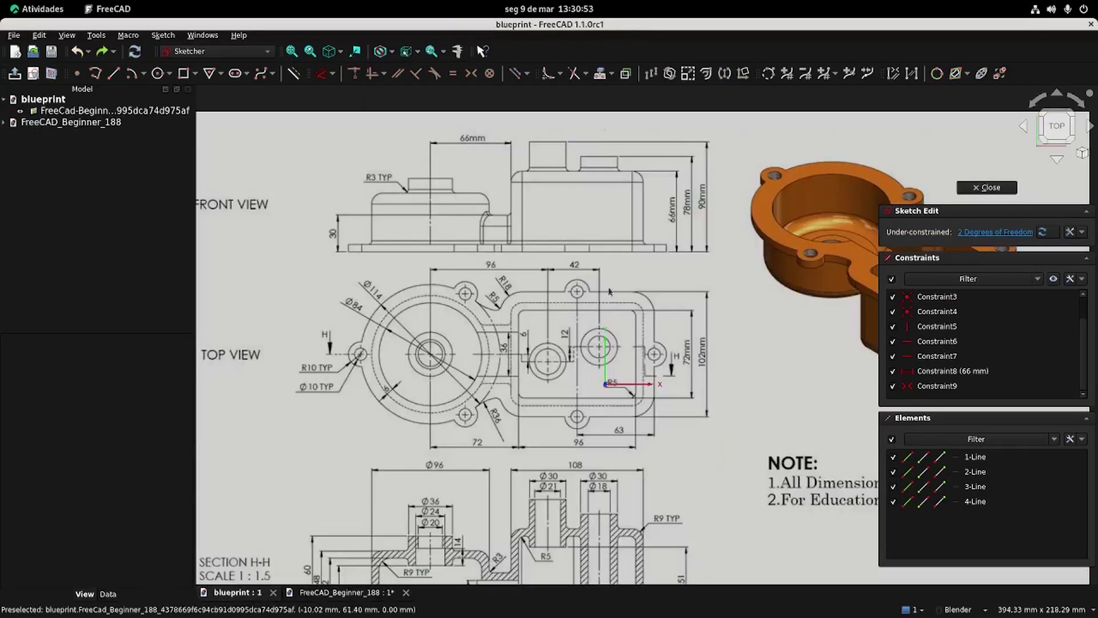
click(341, 592)
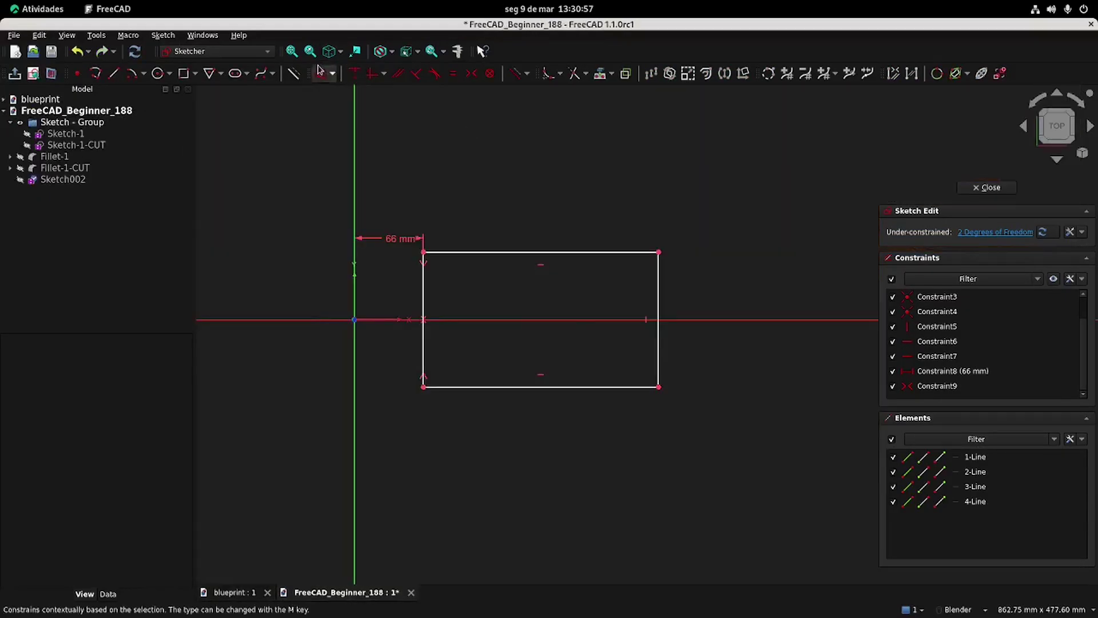
click(541, 250)
click(543, 207)
text(108)
key(Return)
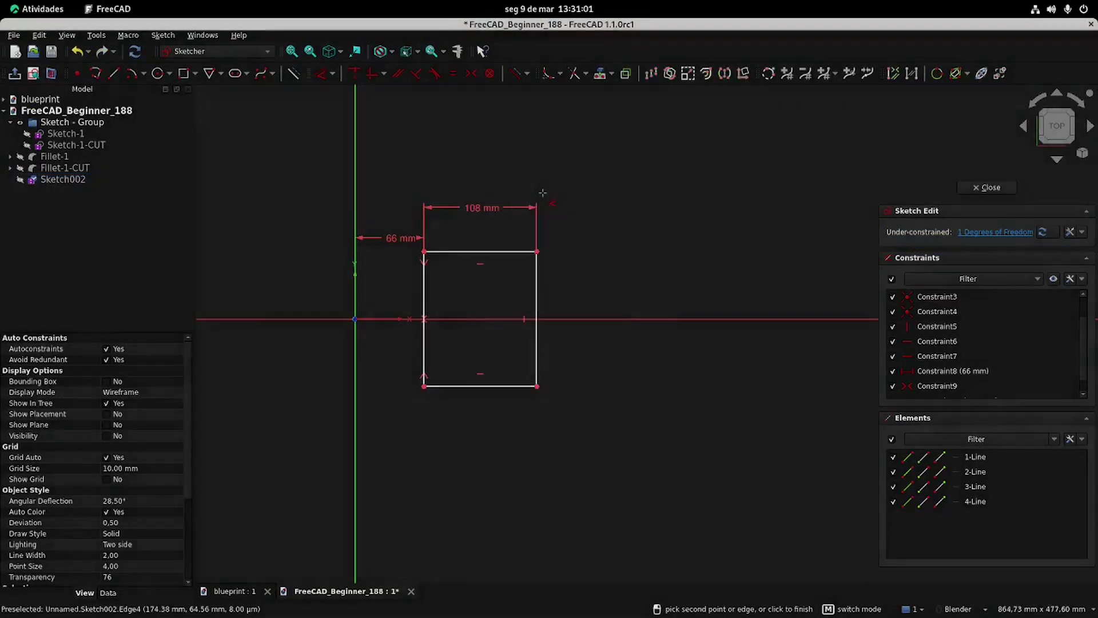
Consult the blueprint, set the rectangle's height to 84 mm and close the sketch.
click(273, 587)
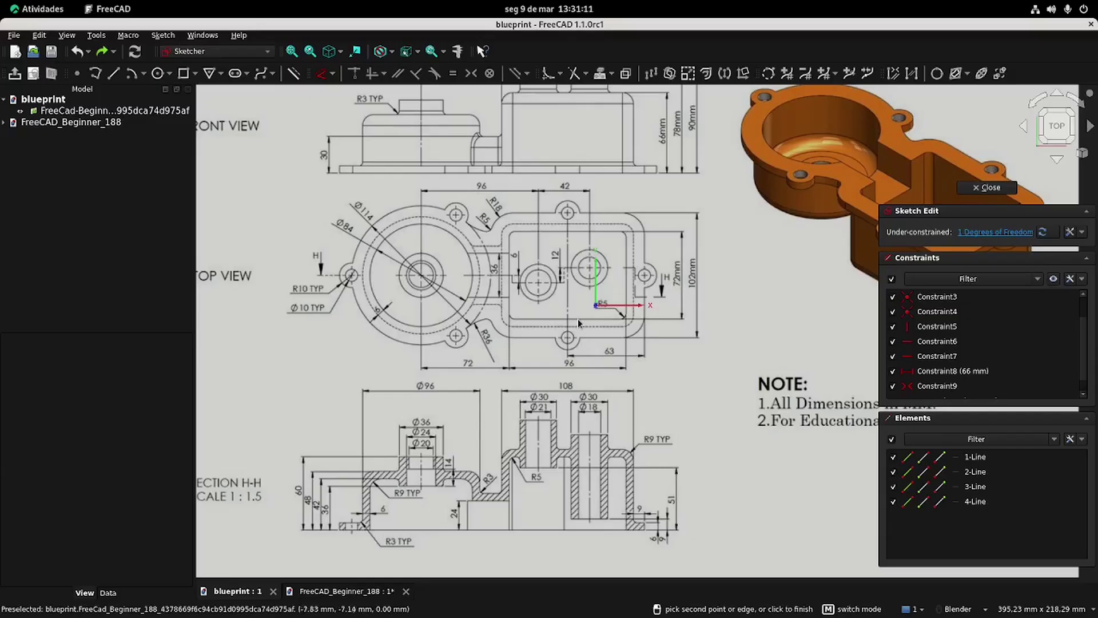
click(315, 591)
click(537, 349)
click(603, 297)
text(72)
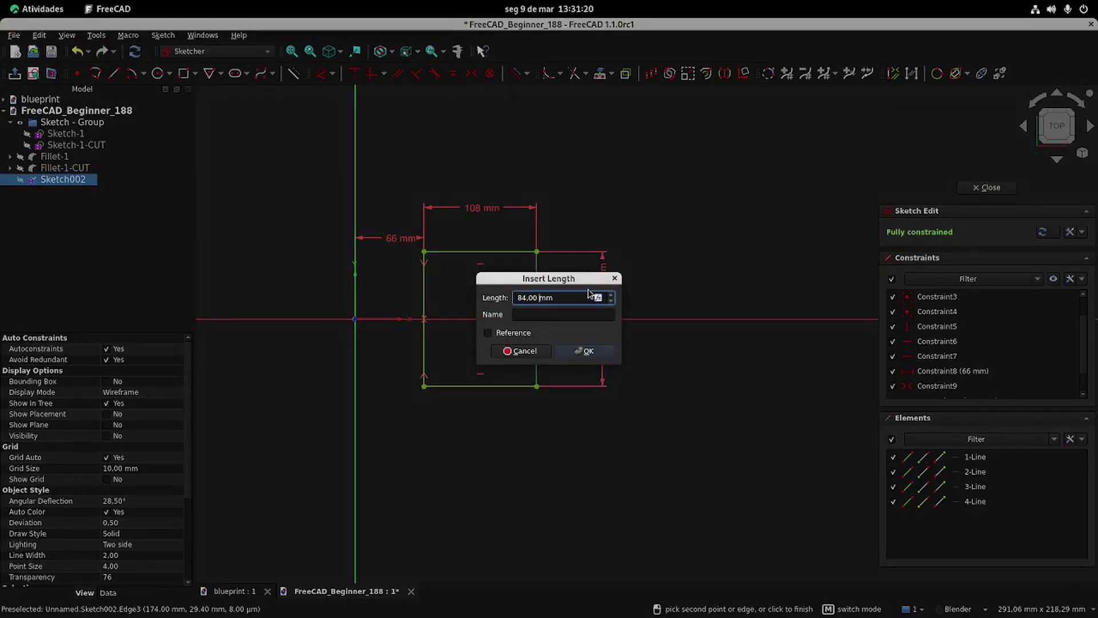
click(585, 354)
click(991, 188)
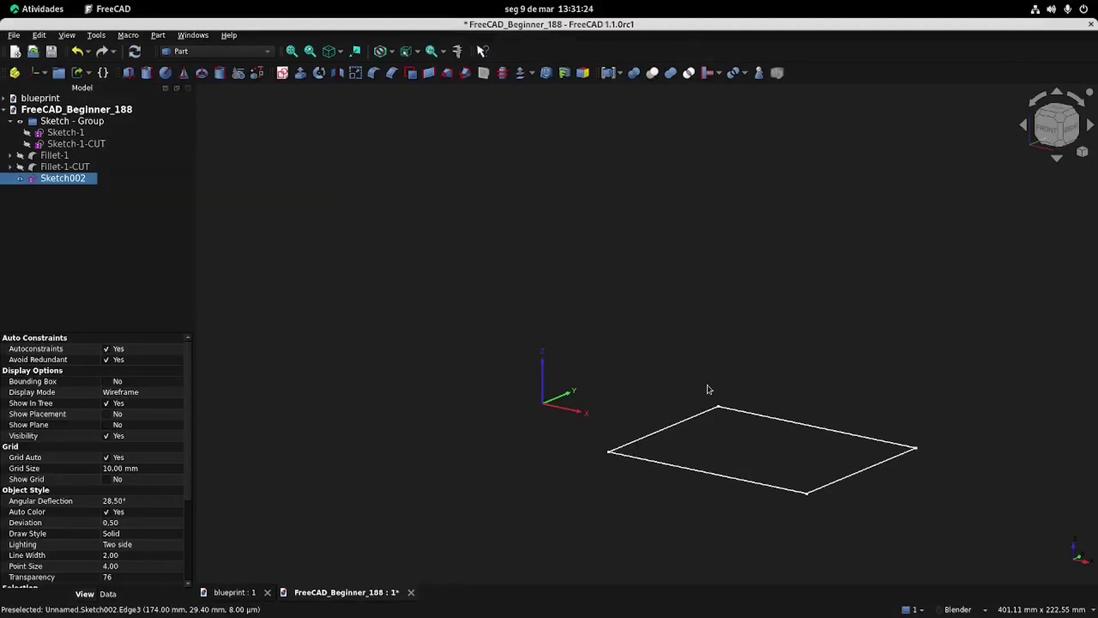
Consult the blueprint, move Sketch002 into the Sketch - Group folder and extrude it 66 mm along its normal as a solid.
click(235, 591)
shift+middle_drag(602, 273, 609, 347)
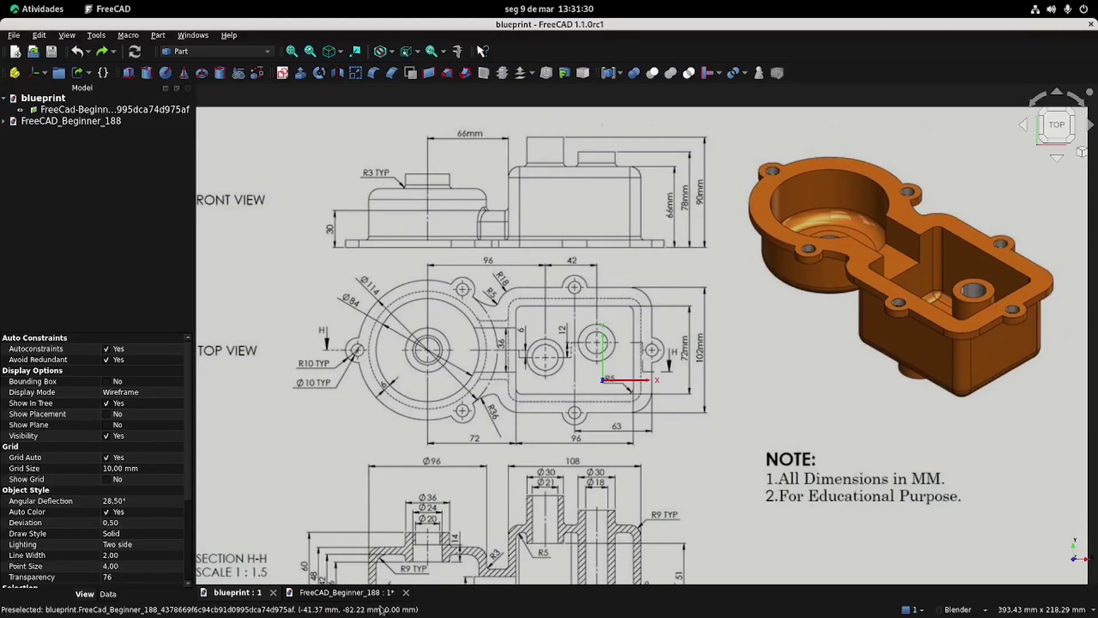
click(345, 593)
drag(64, 179, 69, 163)
click(300, 73)
text(66)
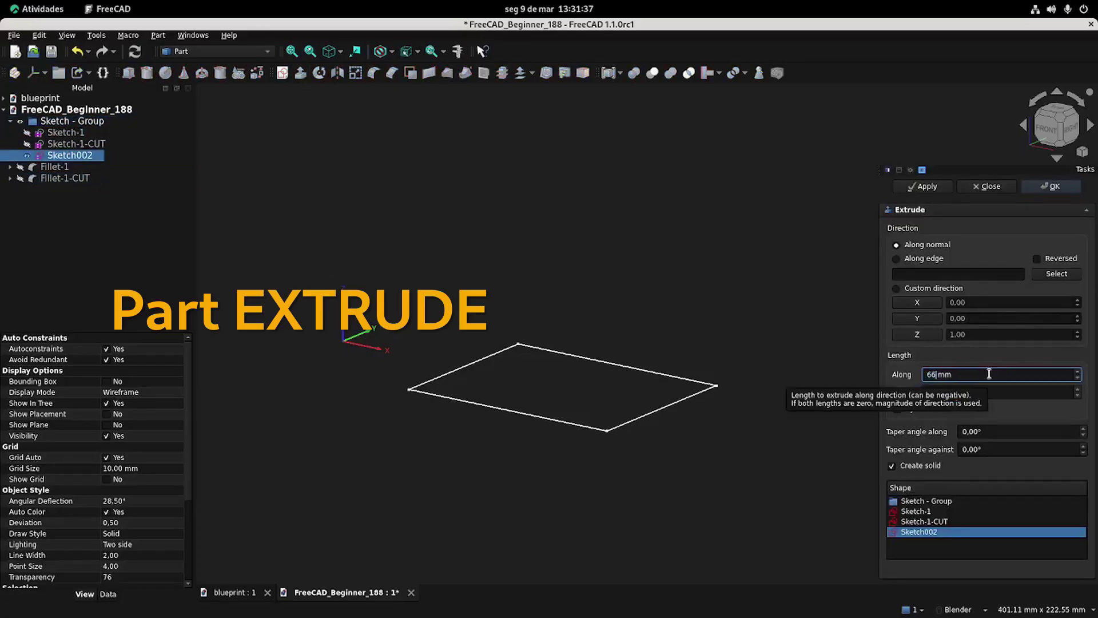
click(1052, 187)
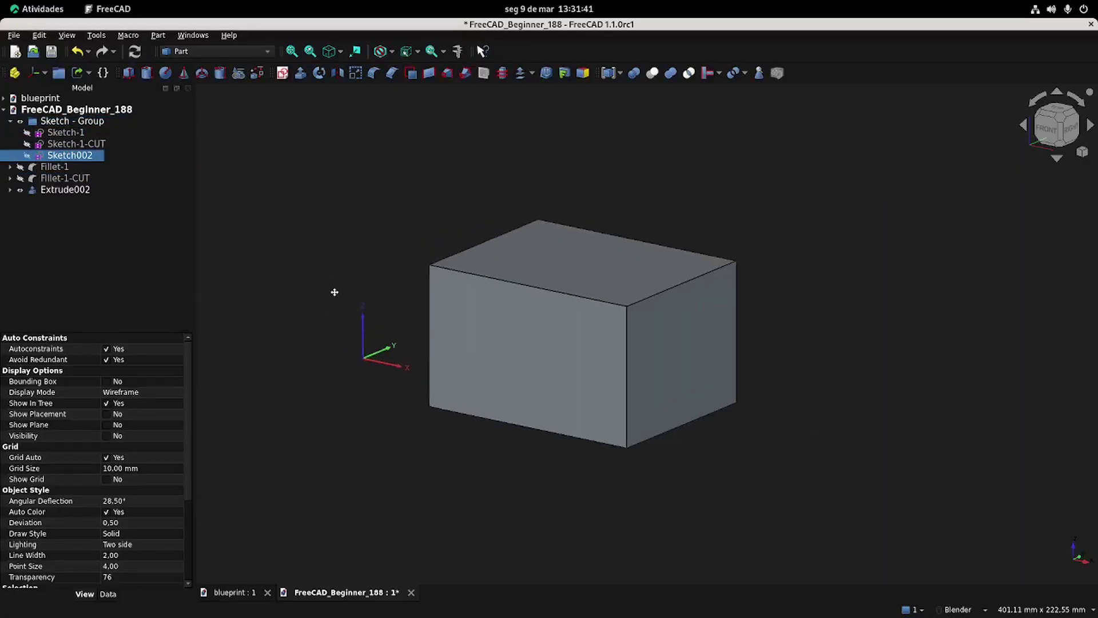
Fillet the box's four vertical edges and four upper edges with the blueprint's typical 9 mm radius.
click(246, 594)
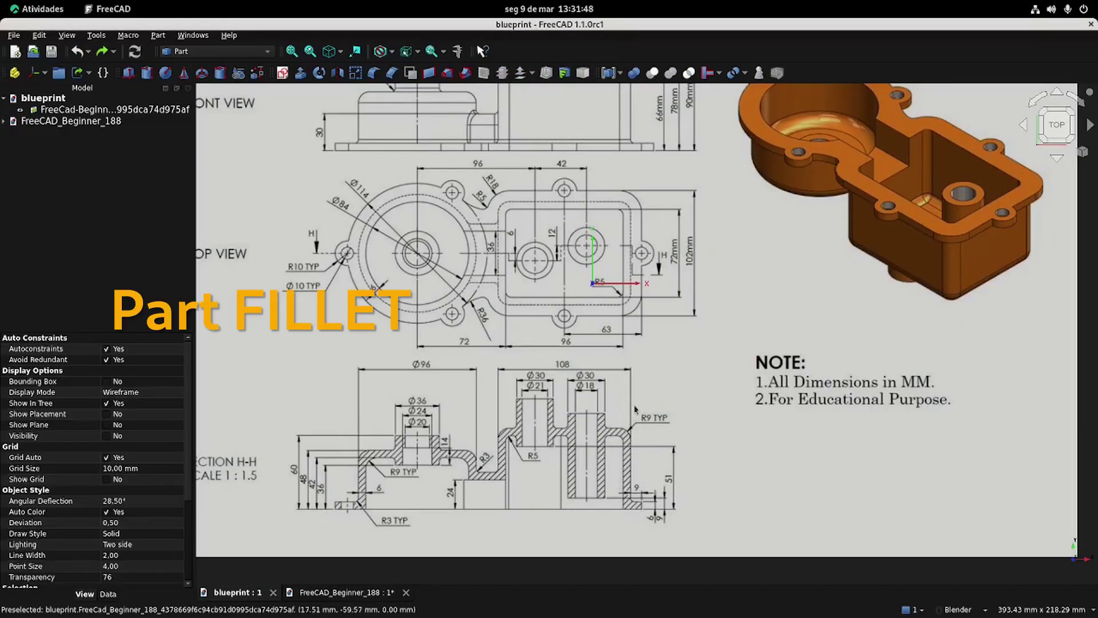
click(347, 592)
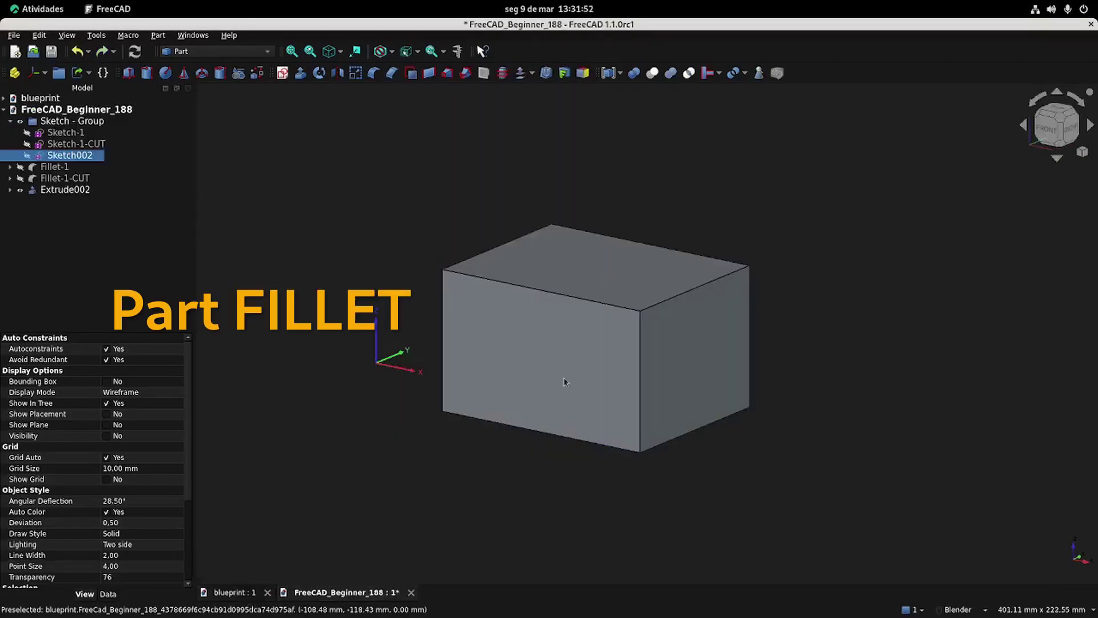
ctrl+click(649, 308)
ctrl+click(640, 322)
ctrl+click(539, 230)
ctrl+click(443, 289)
ctrl+click(750, 302)
ctrl+click(444, 311)
middle_drag(690, 312, 286, 293)
ctrl+click(721, 288)
click(374, 73)
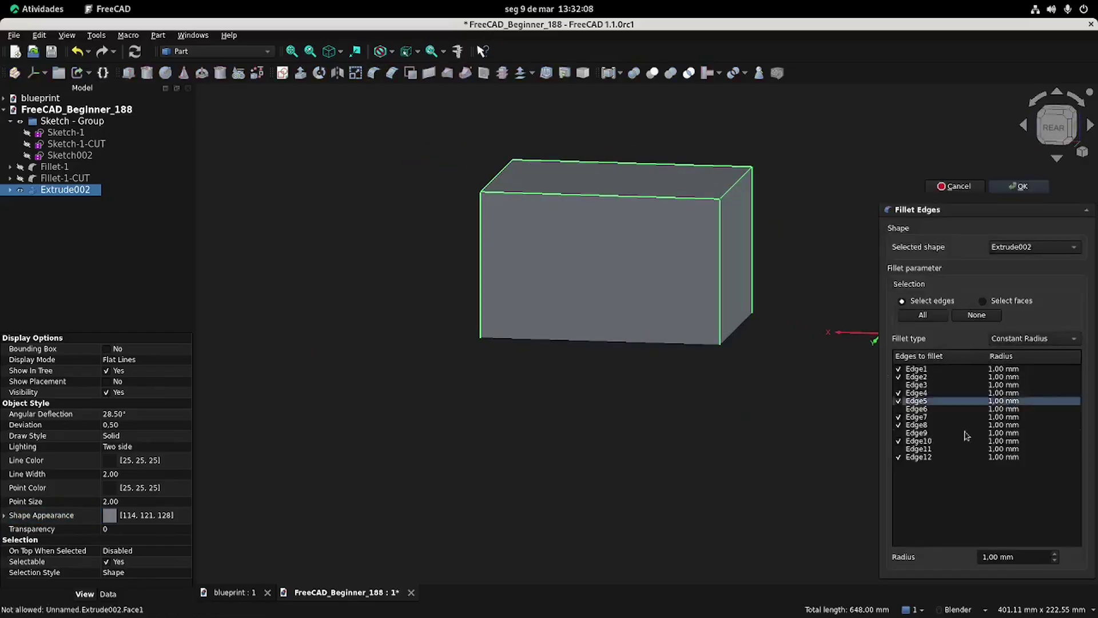
click(1021, 186)
Rename the filleted box body as Fillet-2.
middle_drag(355, 246, 669, 391)
click(58, 190)
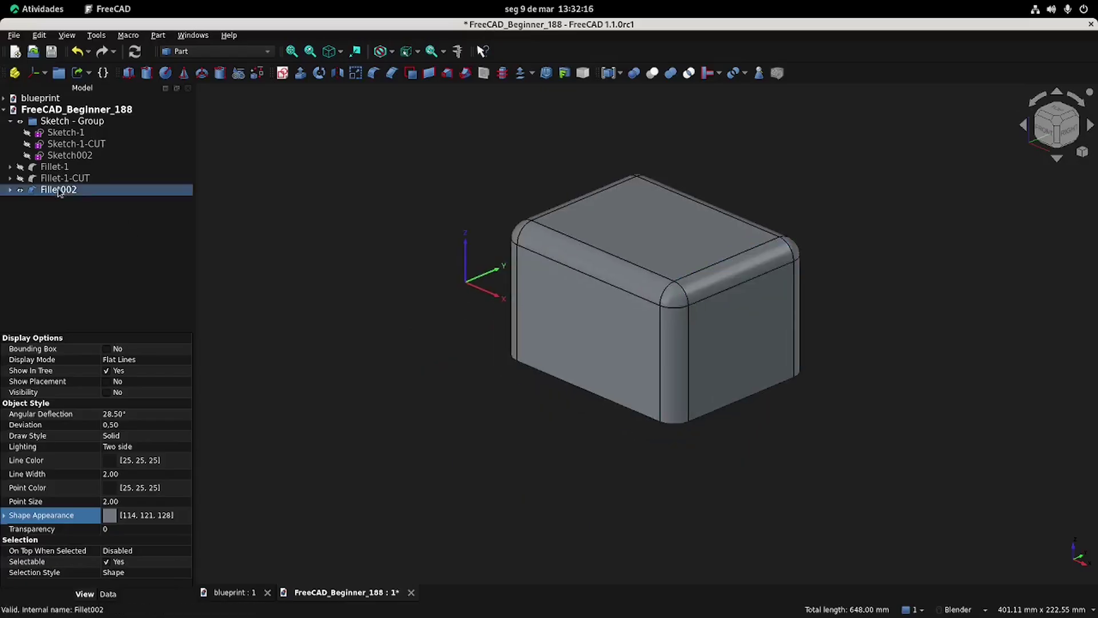
click(58, 190)
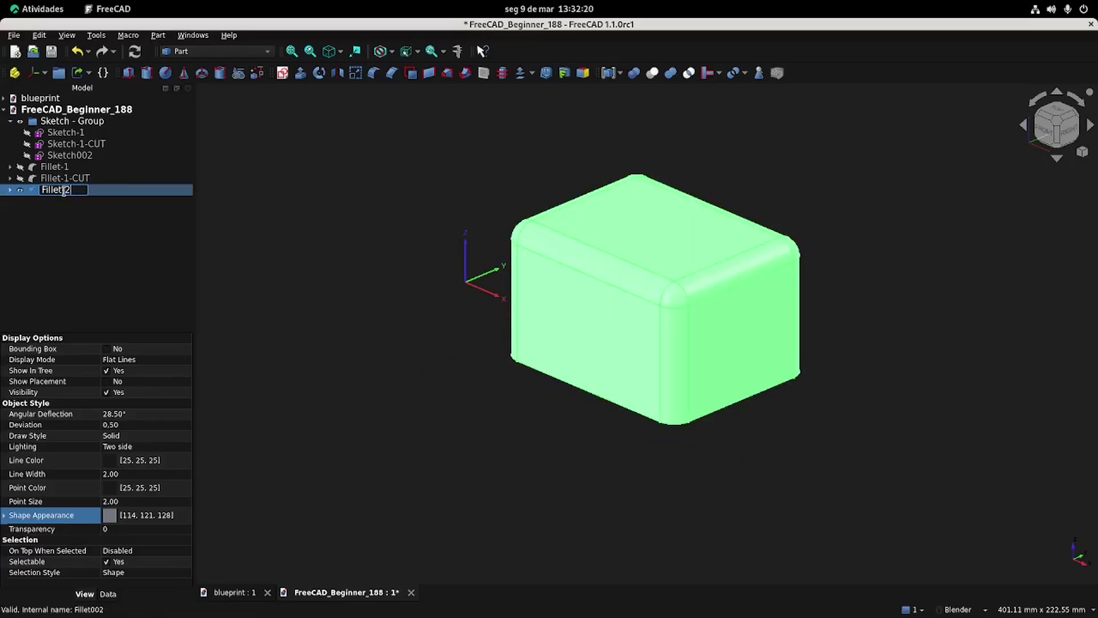
click(397, 334)
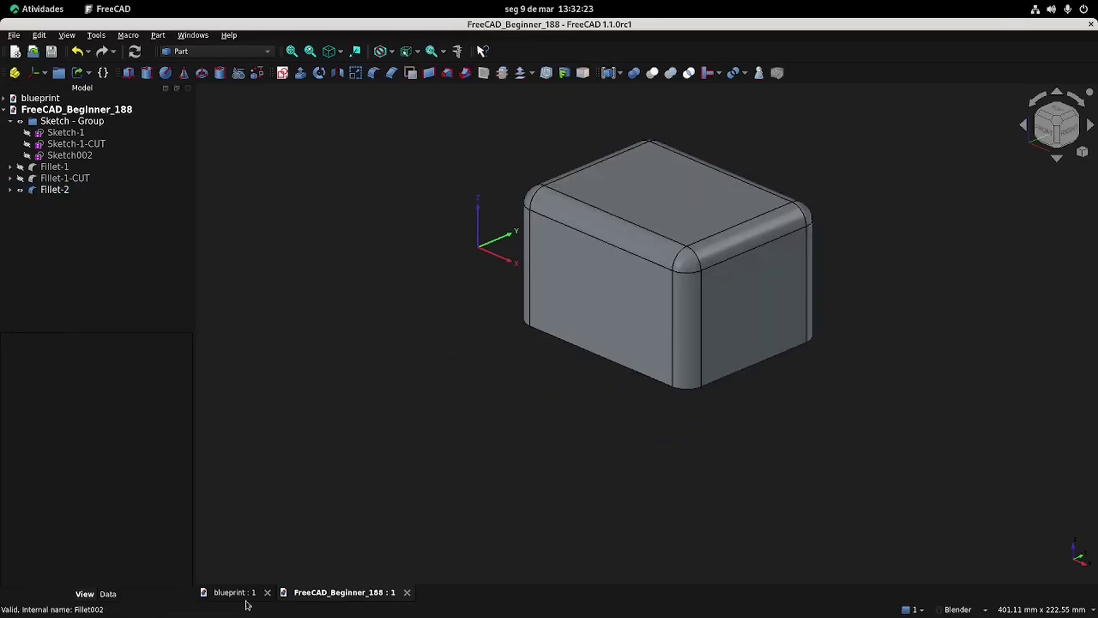
Consult the blueprint's section view and create a new sketch on the XY-plane with zero offset.
click(246, 592)
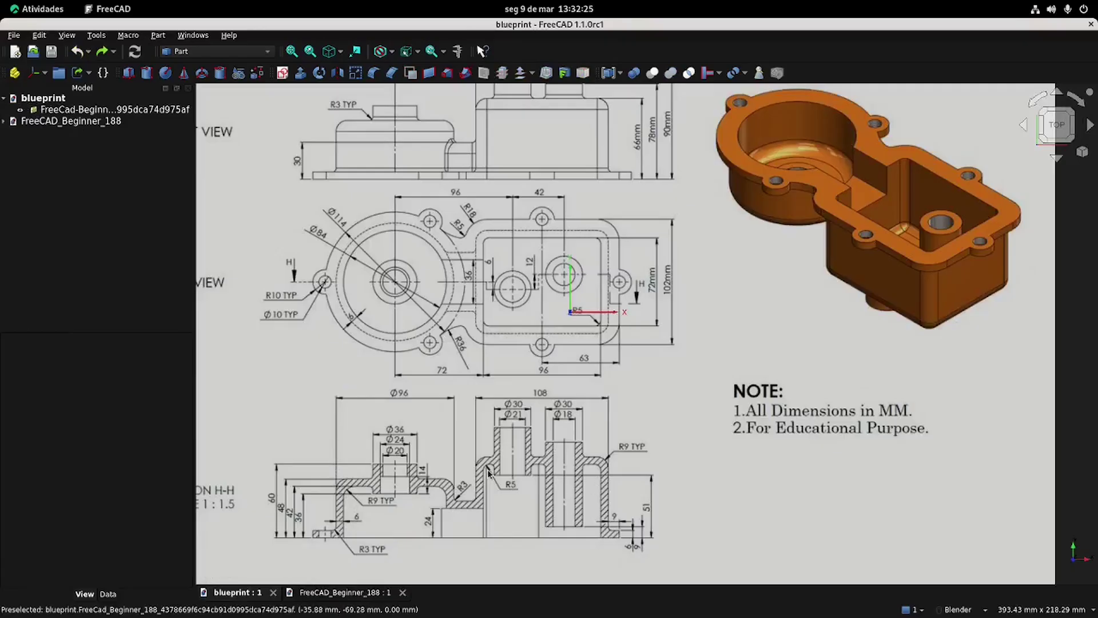
click(345, 592)
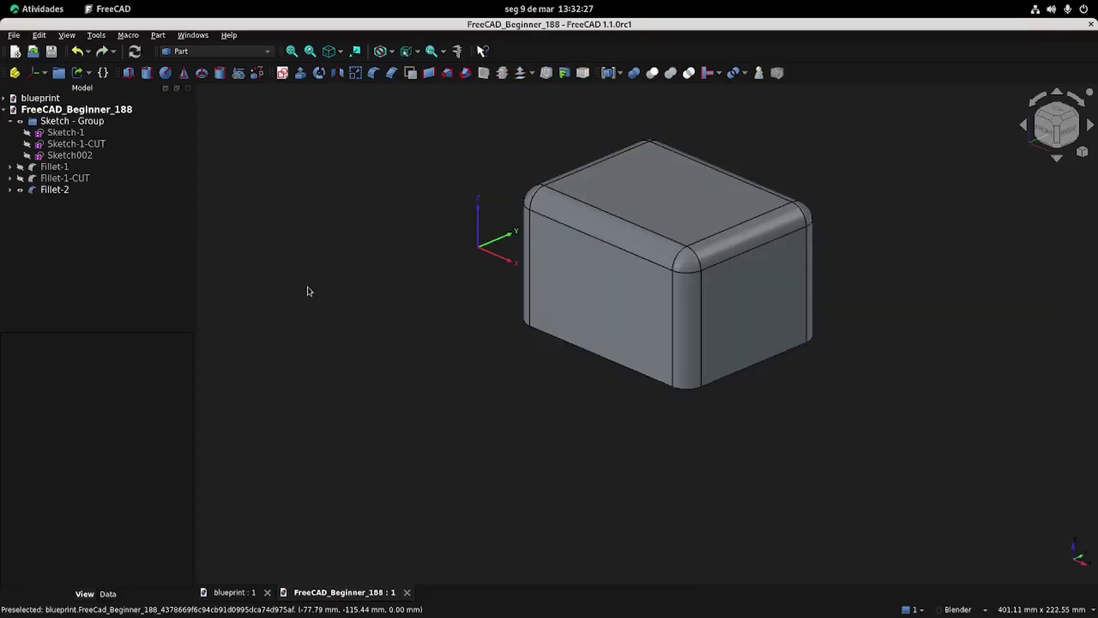
click(283, 72)
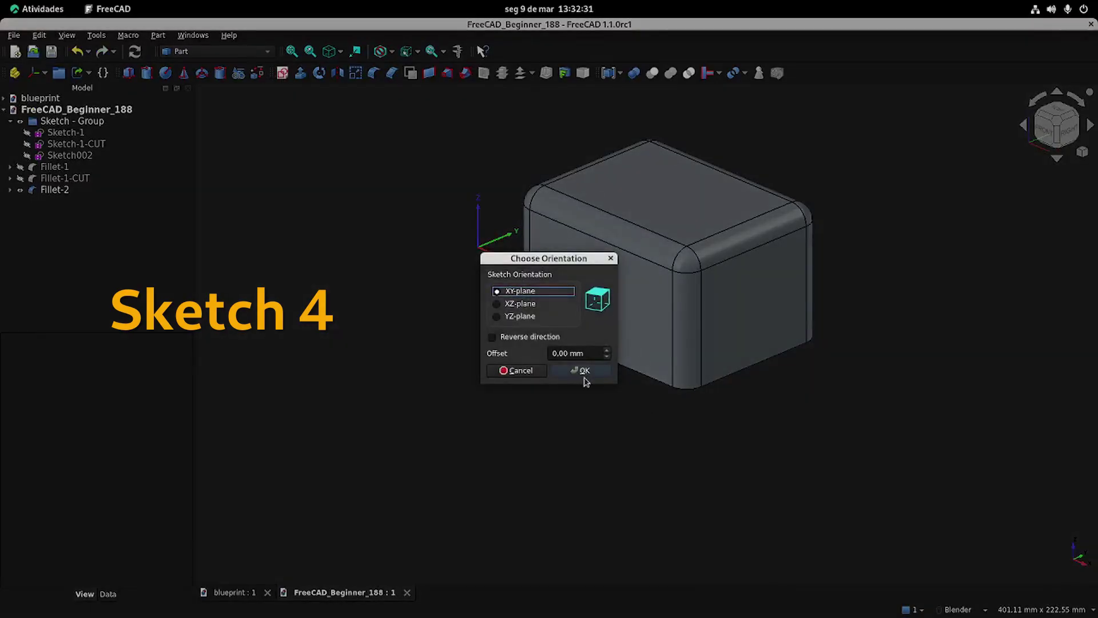
click(583, 371)
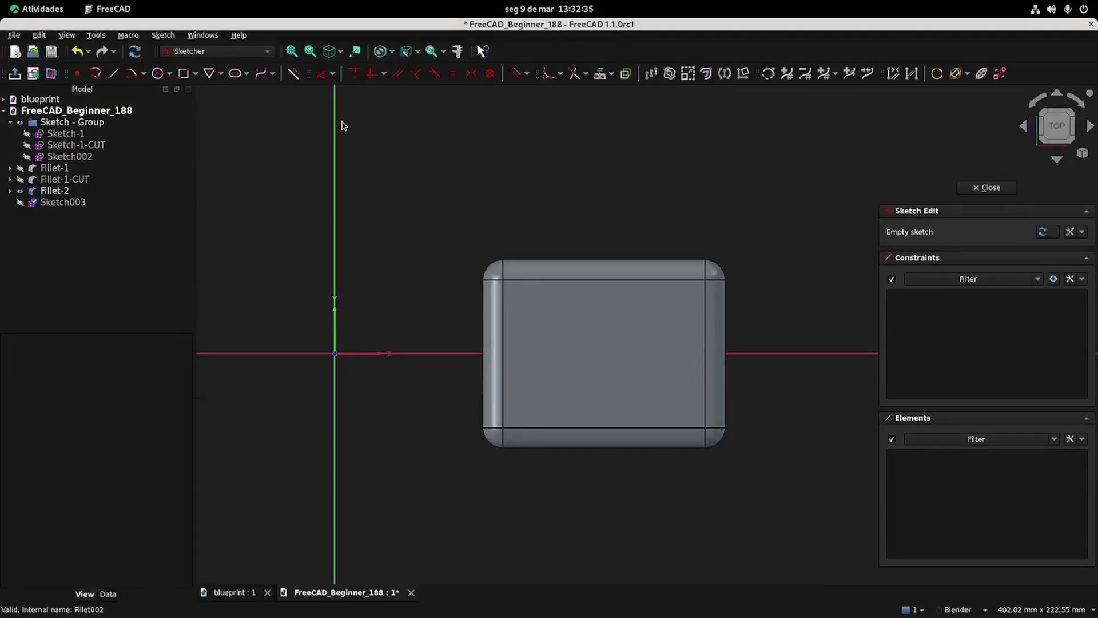
Section the view at the sketch plane and project the four straight base edges of Fillet-2 as external geometry.
click(51, 73)
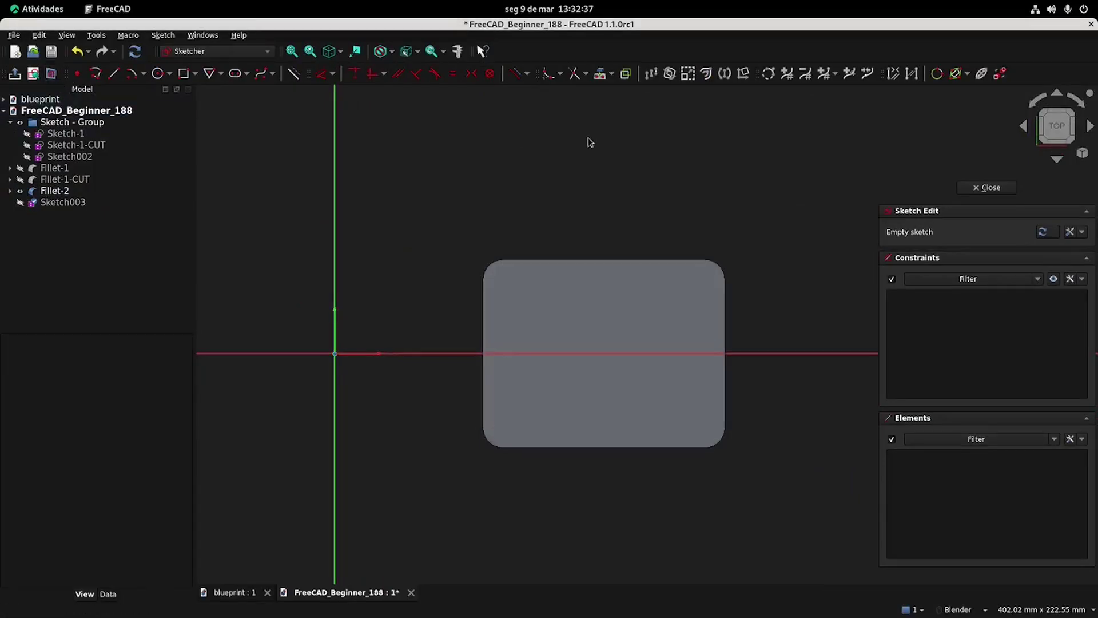
click(601, 75)
click(658, 259)
click(653, 448)
click(725, 404)
click(485, 385)
right_click(437, 196)
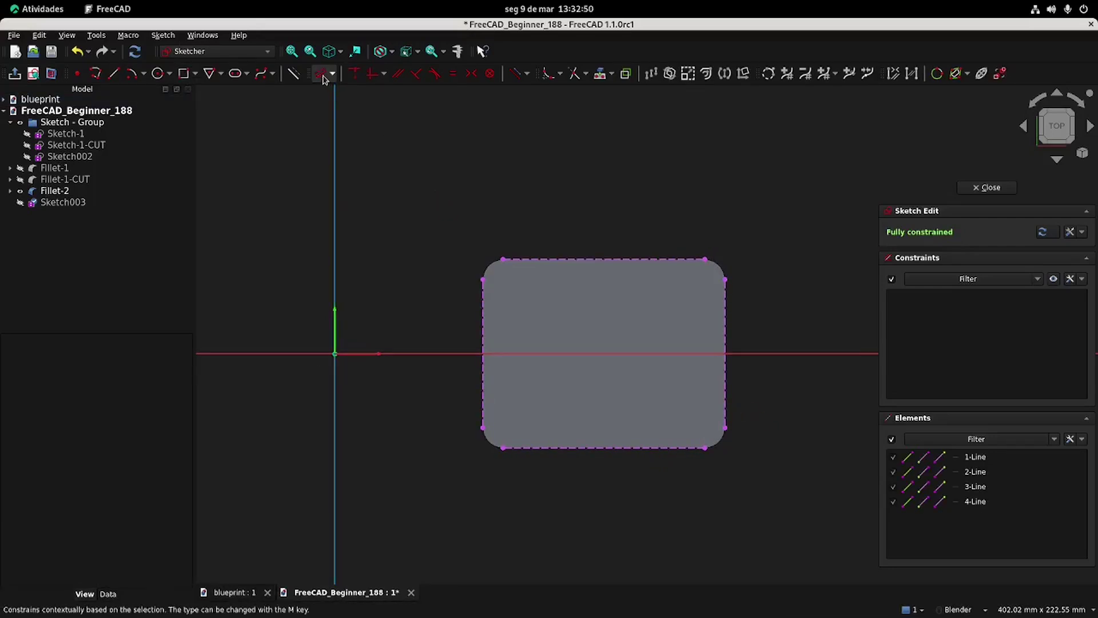
Draw a rectangle inside the projected outline of Fillet-2.
click(184, 73)
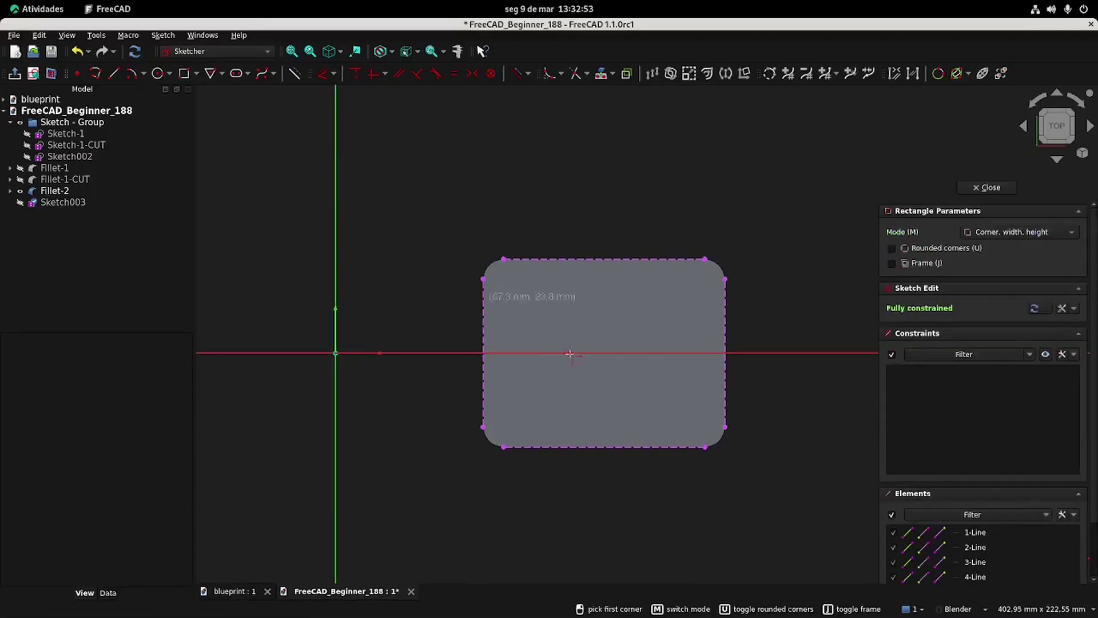
click(503, 280)
click(708, 424)
key(Escape)
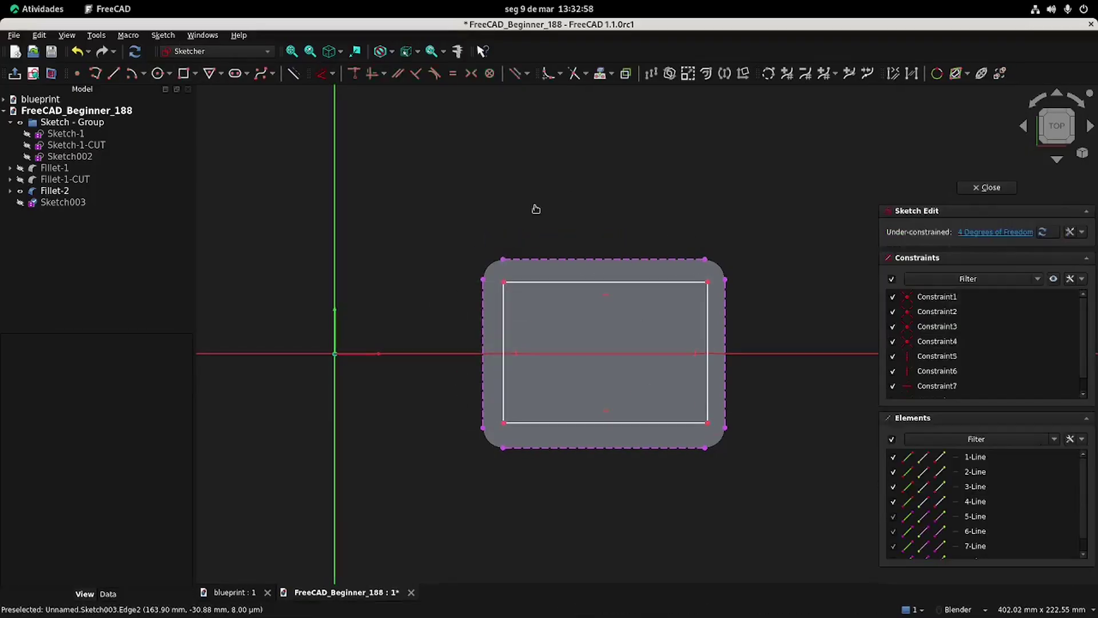
Set the horizontal distance between the inner rectangle and the projected outline's side nearest the origin to 6 mm.
click(651, 73)
click(504, 282)
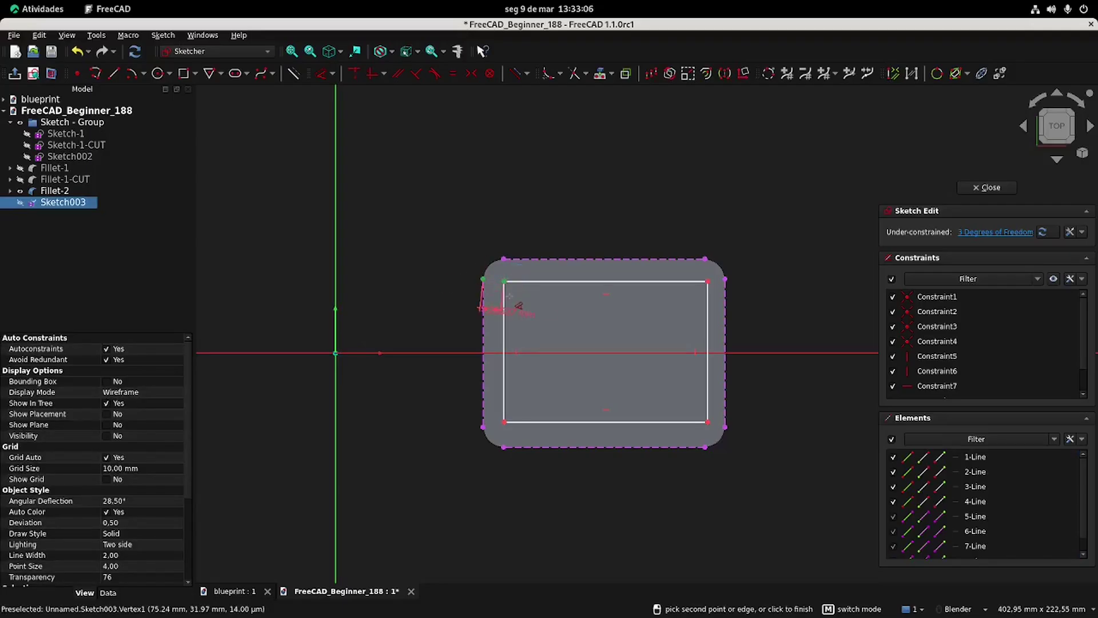
click(496, 230)
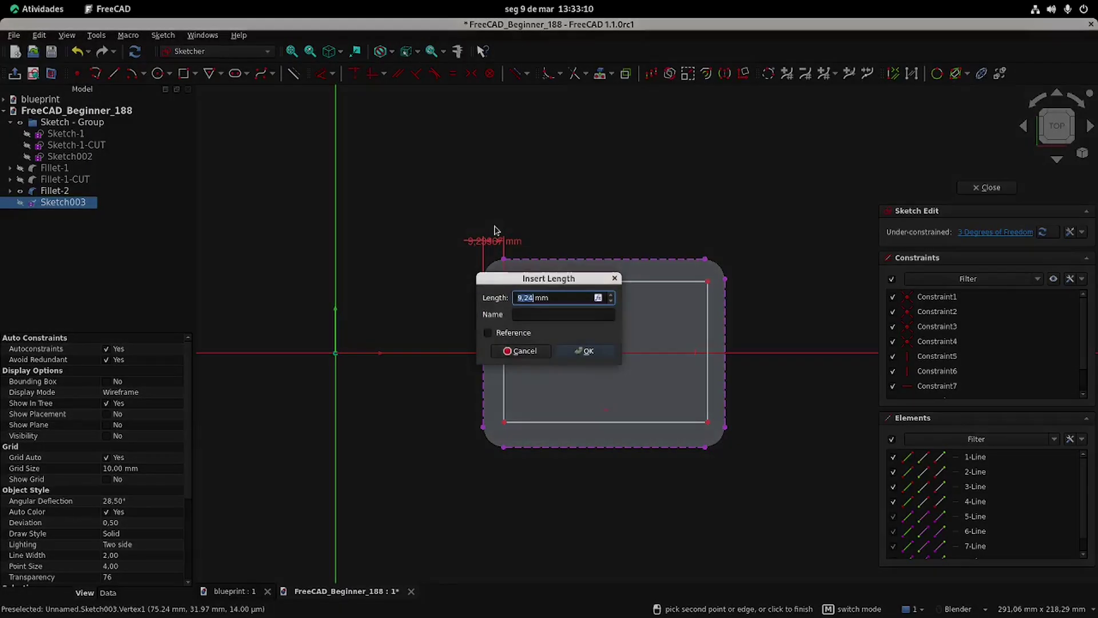
text(6)
key(Return)
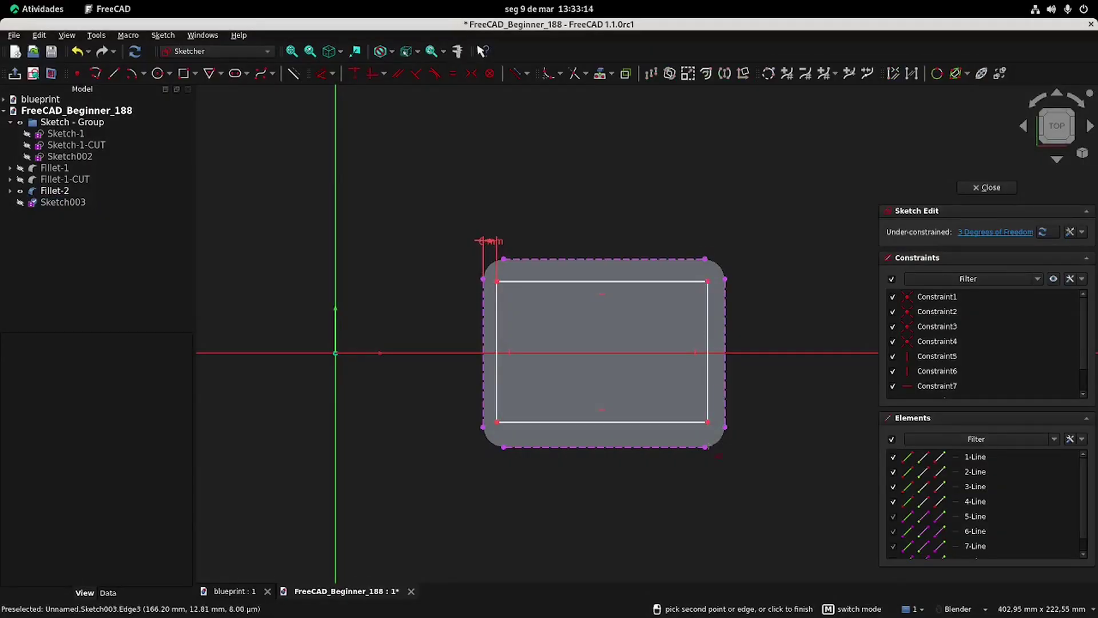
Set the vertical distance between the inner rectangle's lower edge and the projected outline's lower edge to 6 mm.
click(709, 423)
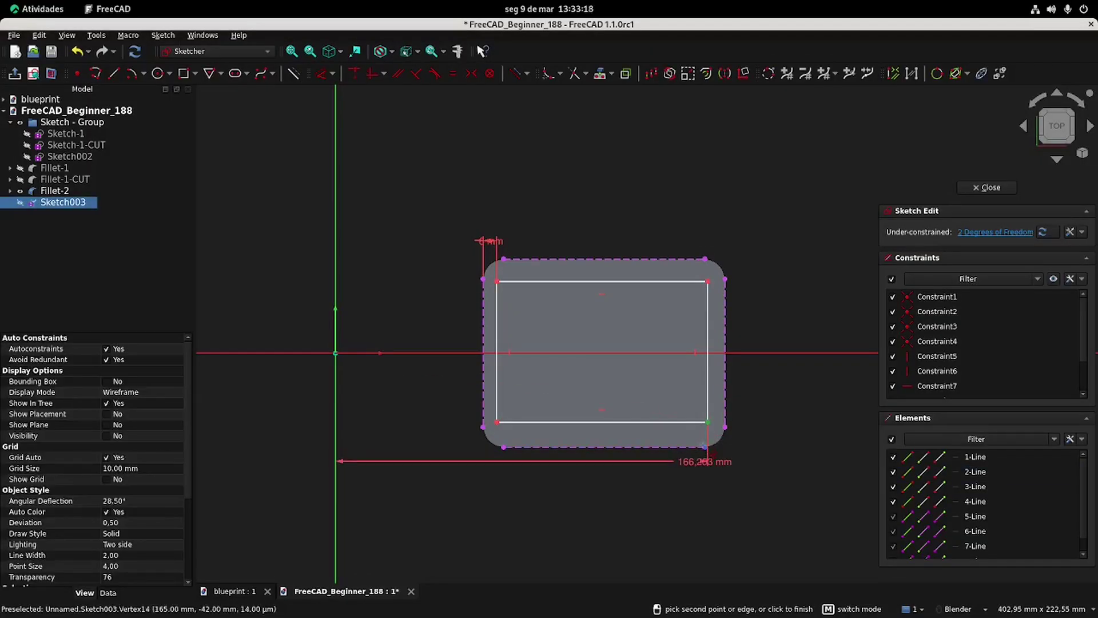
click(705, 448)
click(764, 435)
text(6)
key(Return)
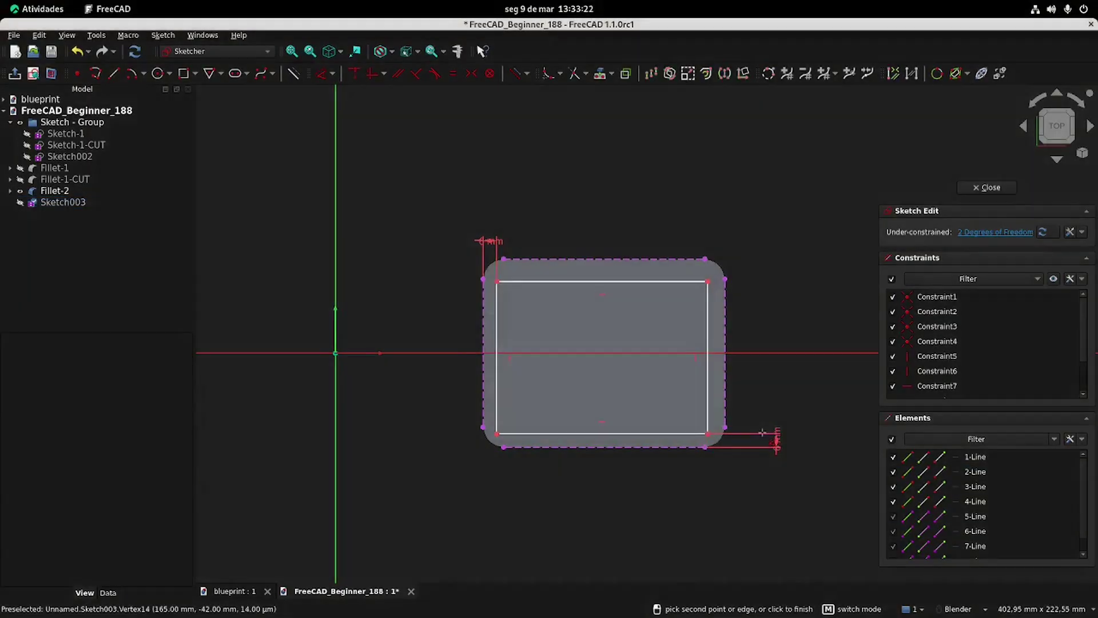
Make the rectangle's two corners farthest from the origin symmetric about the horizontal axis and delete the redundant constraint.
click(707, 283)
click(707, 434)
click(768, 354)
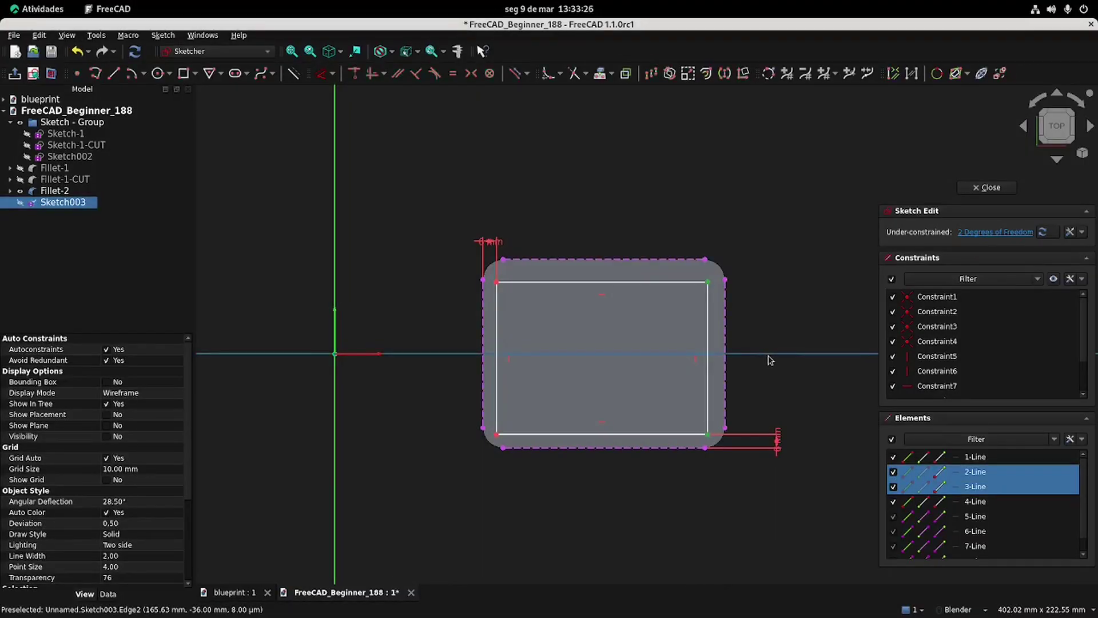
click(435, 73)
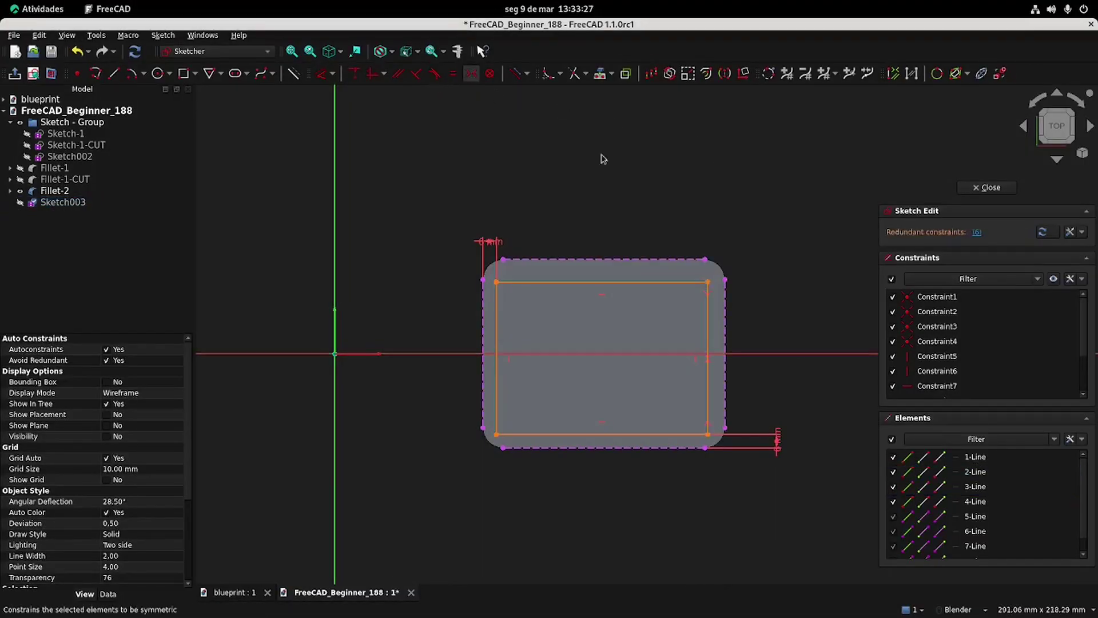
click(977, 233)
key(Delete)
drag(705, 278, 695, 273)
Set the horizontal distance between the rectangle and the projected outline's side farthest from the origin to 6 mm and close the sketch.
click(322, 73)
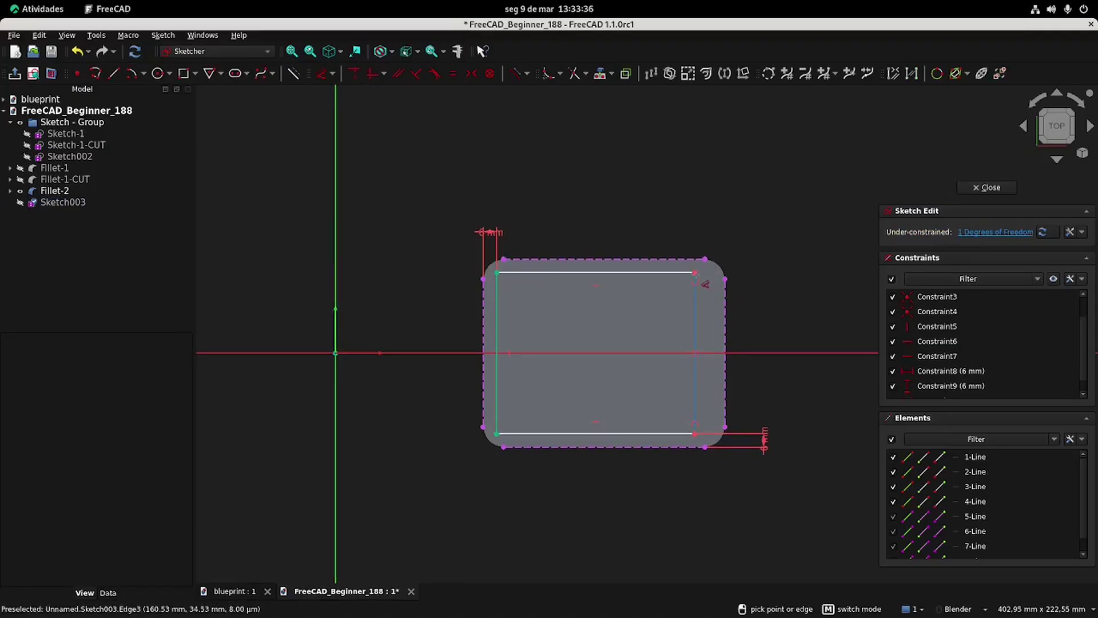
click(695, 274)
click(725, 279)
click(712, 229)
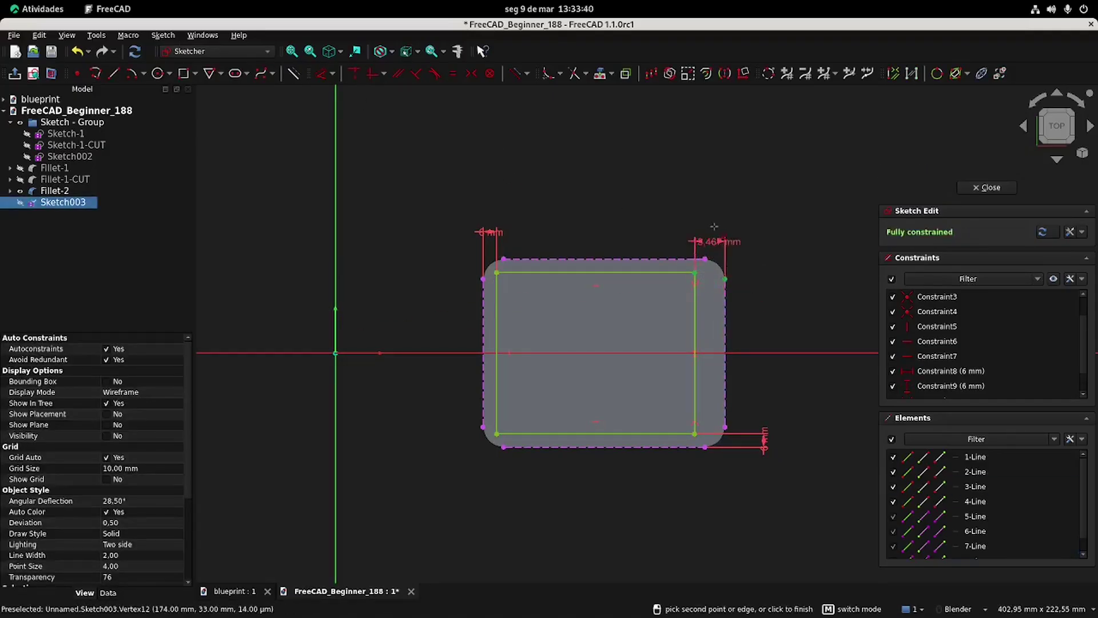
text(6)
key(Return)
click(987, 187)
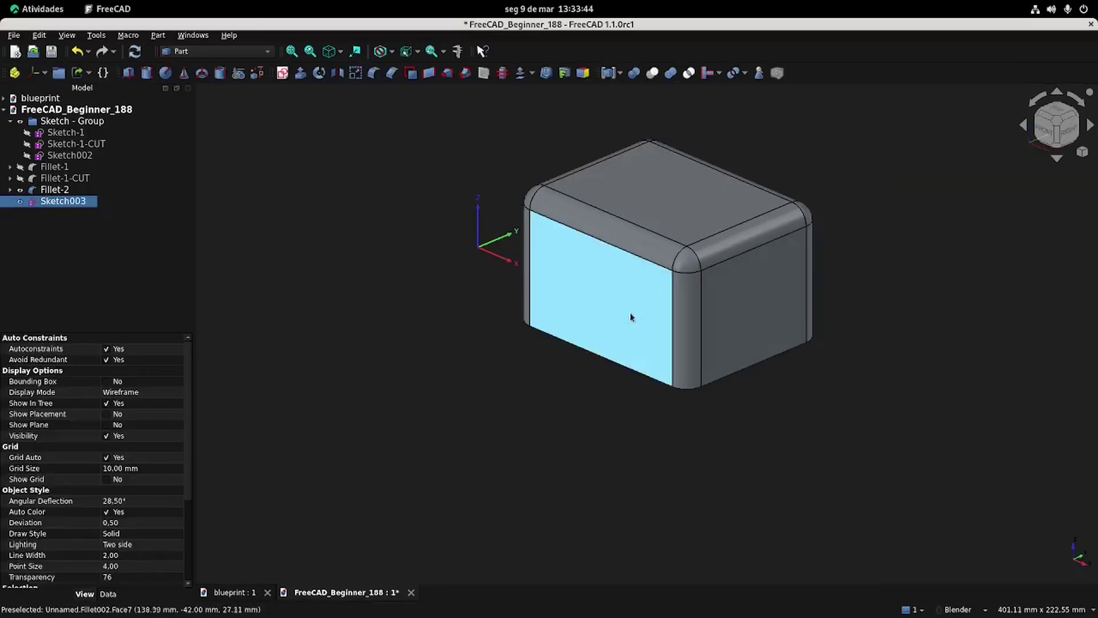
Move Sketch003 into the Sketch - Group folder and hide Fillet-2.
click(70, 202)
drag(69, 204, 63, 121)
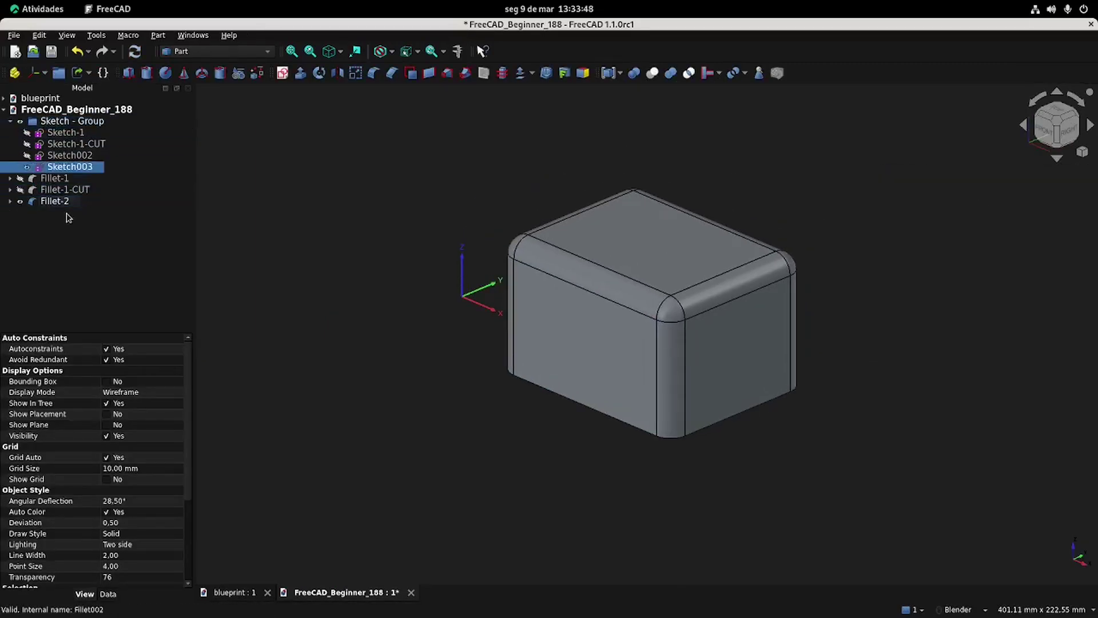
click(57, 201)
key(space)
click(166, 167)
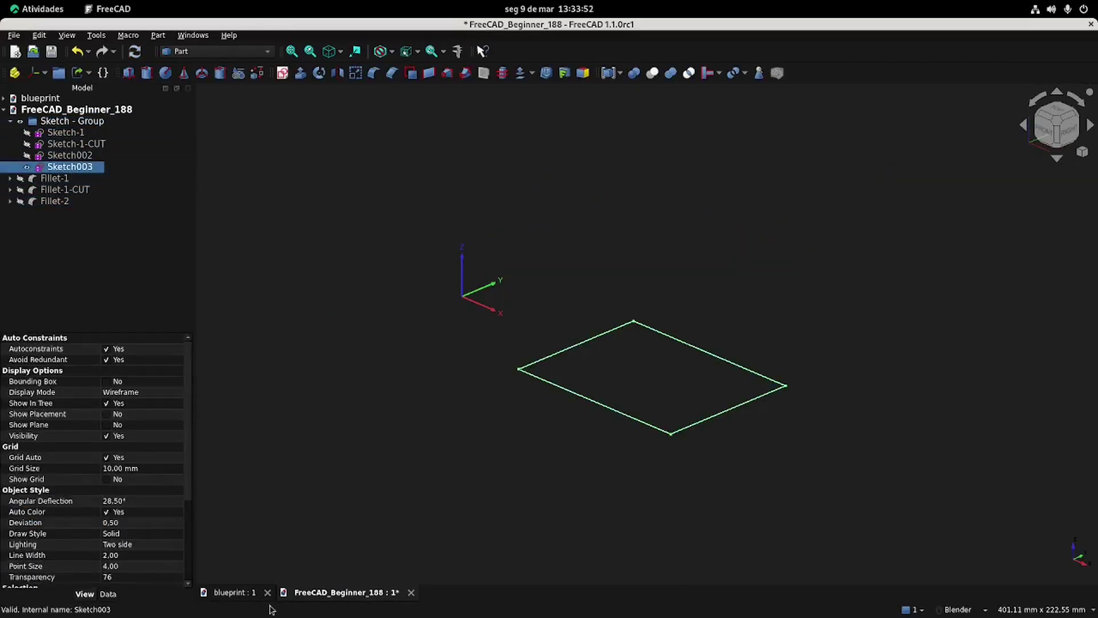
Extrude Sketch003 along its normal into a solid, using the rectangular cavity's inner height from the blueprint.
click(235, 592)
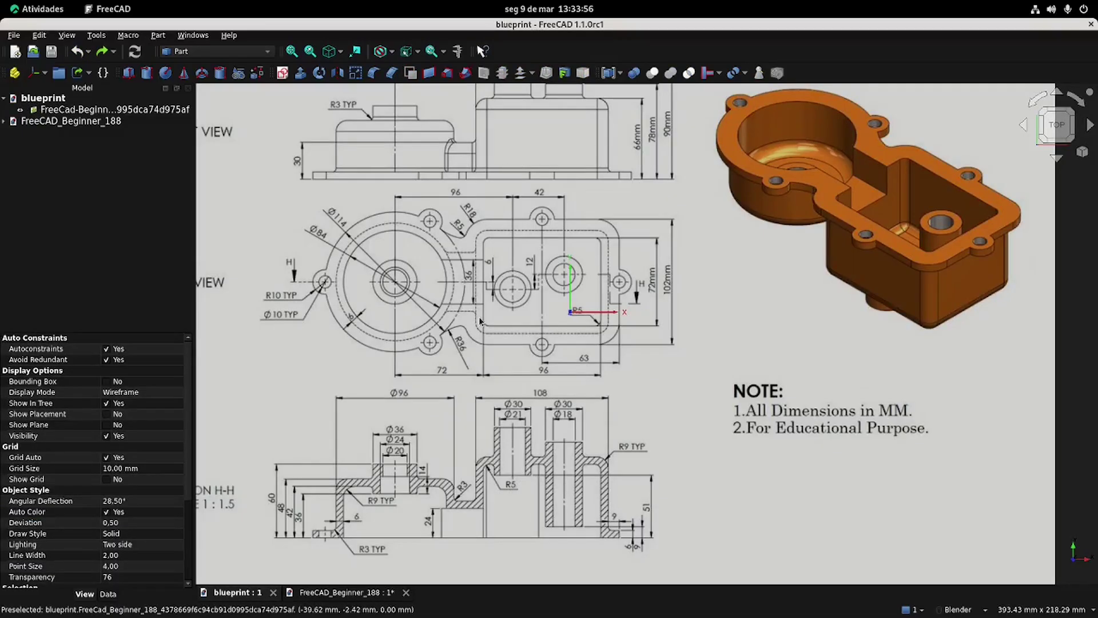
shift+middle_drag(494, 257, 490, 300)
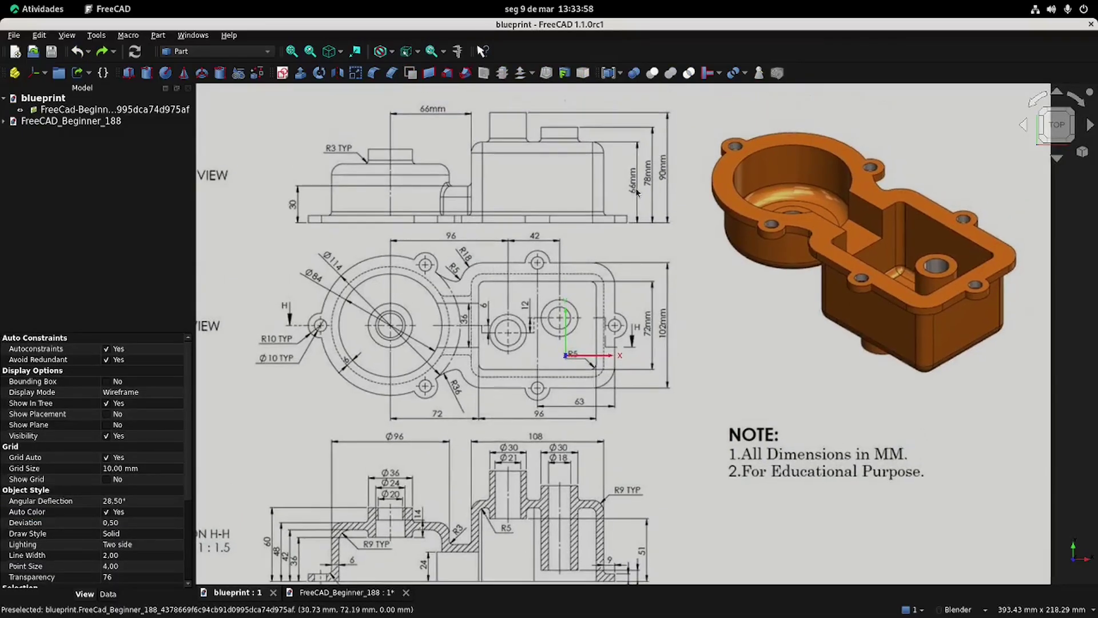
shift+middle_drag(634, 489, 635, 424)
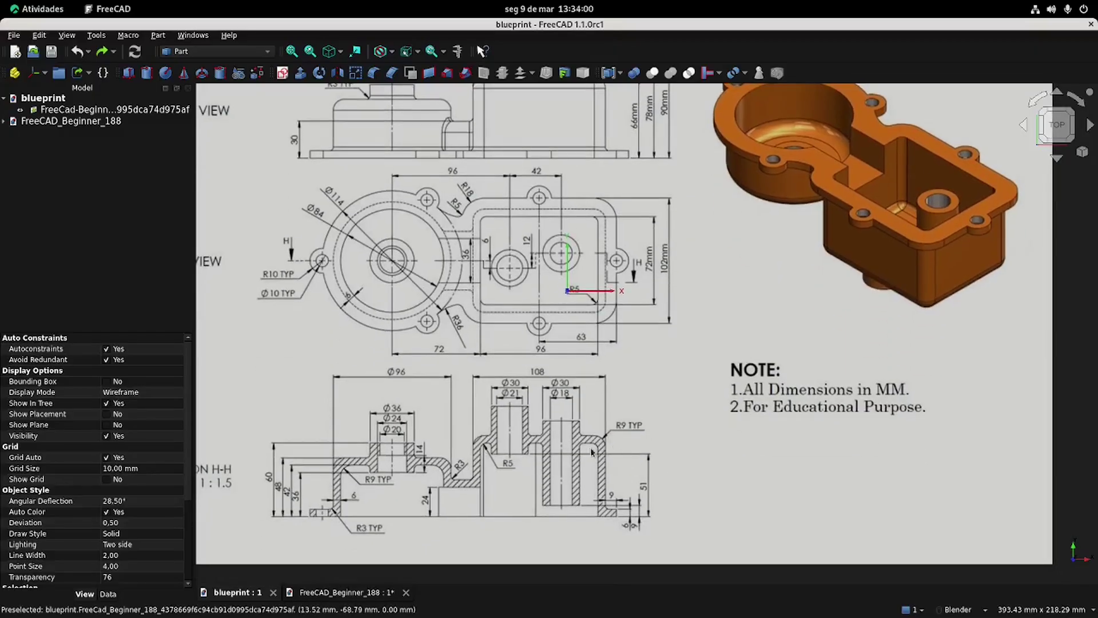
click(343, 592)
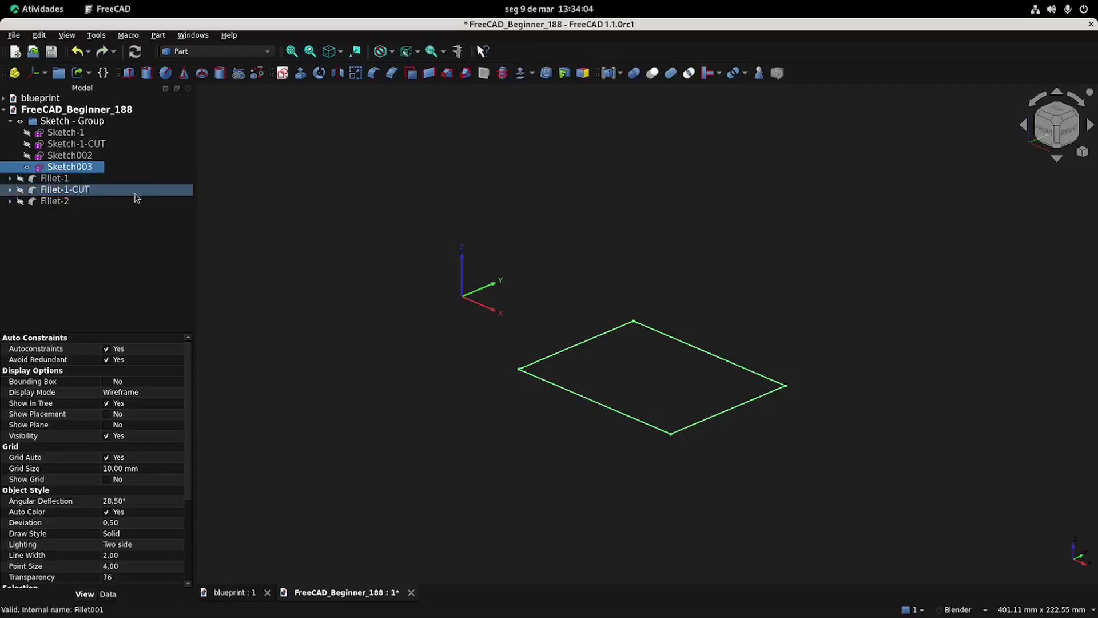
click(300, 73)
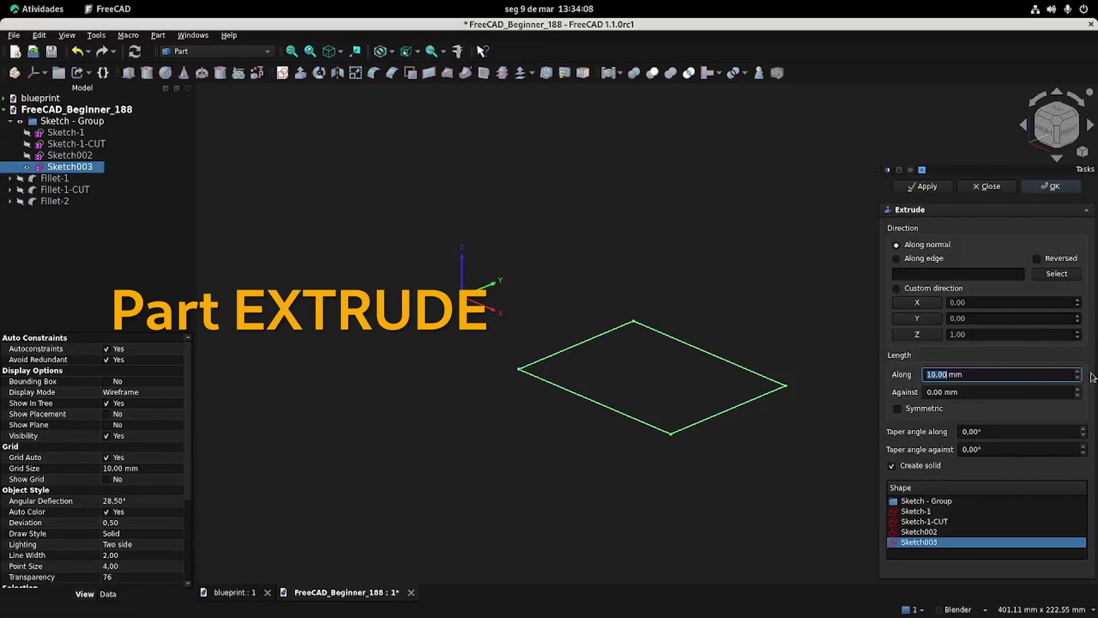
key(Return)
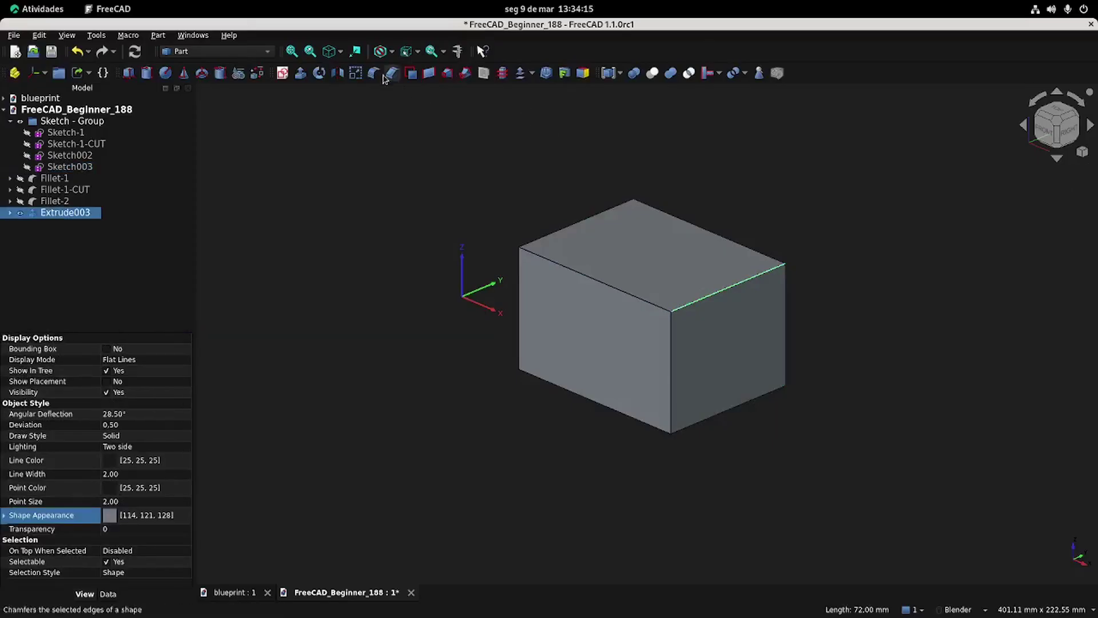
Fillet the four top edges and four vertical edges of the extruded box with a 9 mm radius.
click(373, 74)
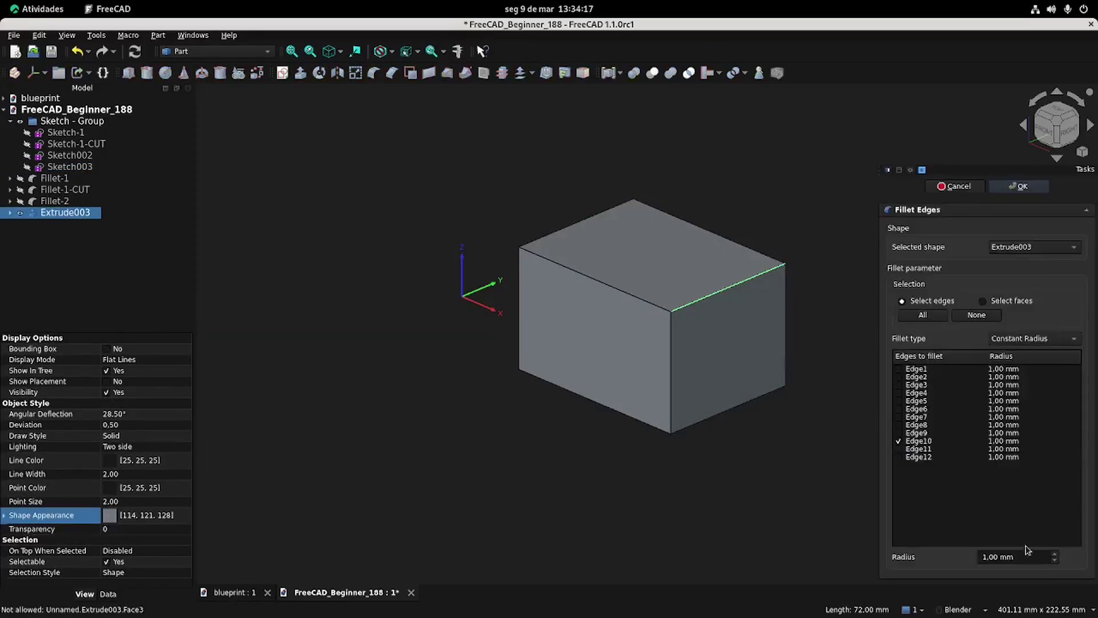
click(663, 310)
click(671, 344)
middle_drag(671, 343, 676, 277)
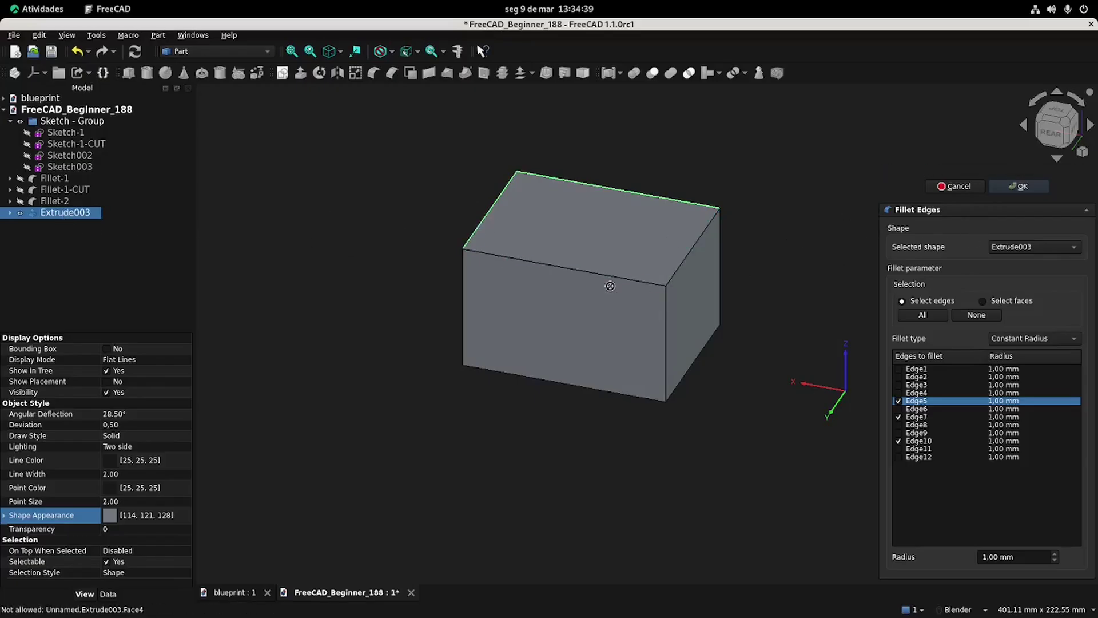
click(674, 275)
click(653, 288)
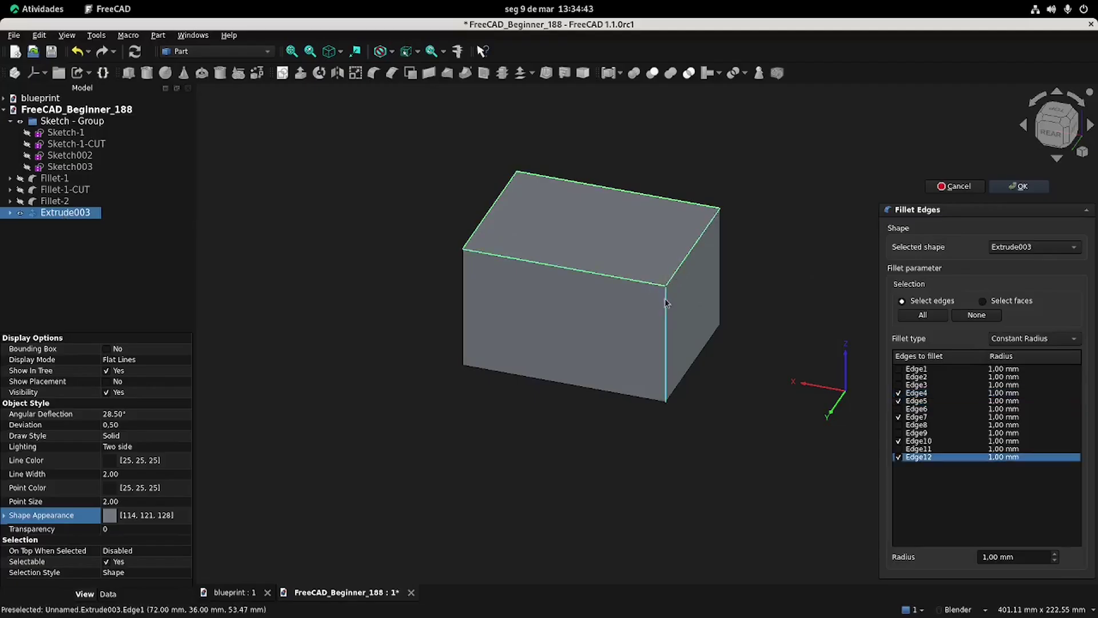
click(666, 320)
key(0)
click(513, 366)
middle_drag(654, 282, 743, 377)
click(766, 374)
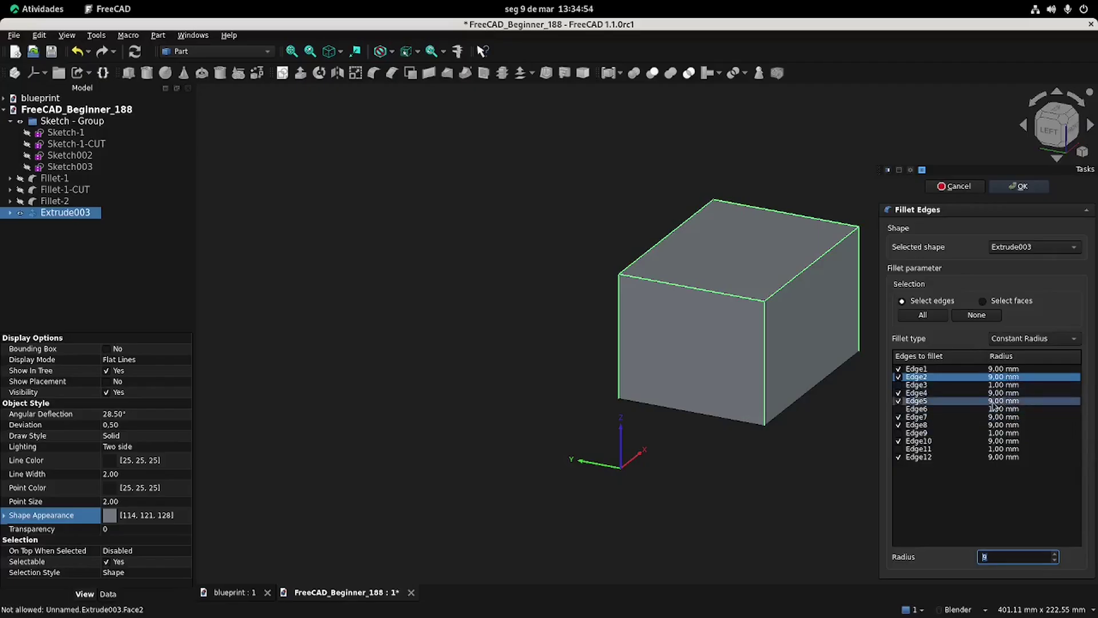
click(1022, 187)
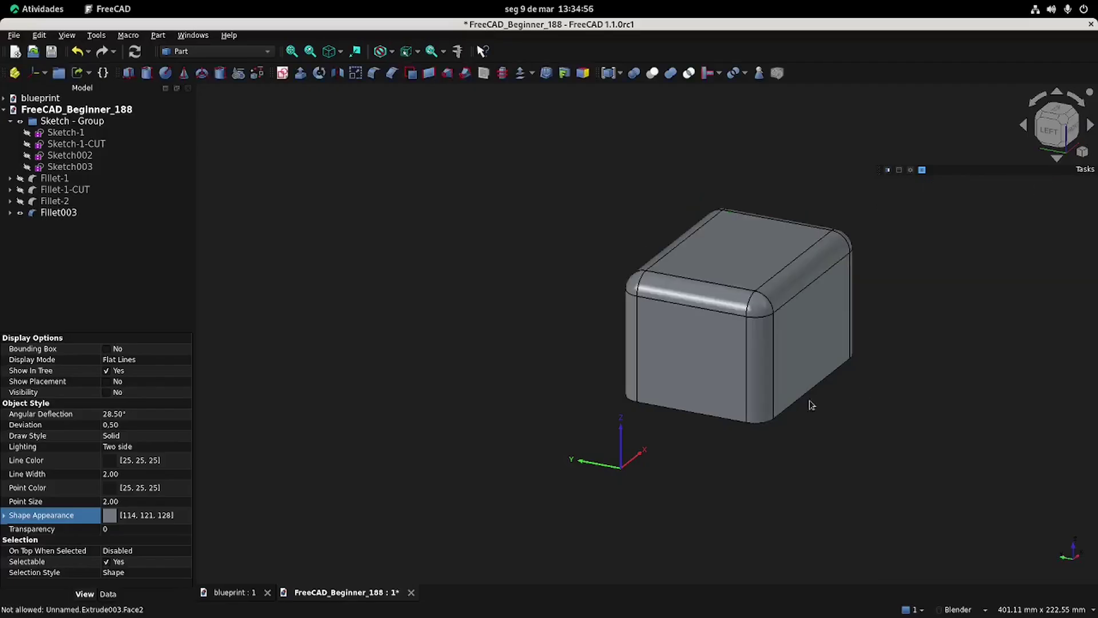
Rename the new filleted box as Fillet-2-CUT and set its shape appearance to red (255, 0, 0).
click(64, 214)
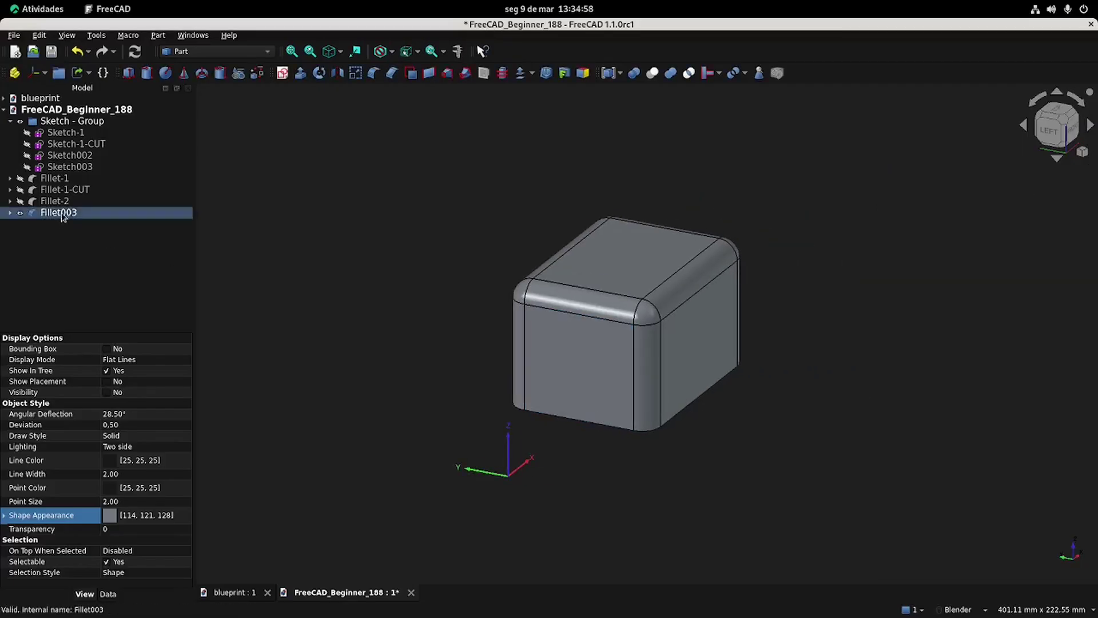
click(83, 213)
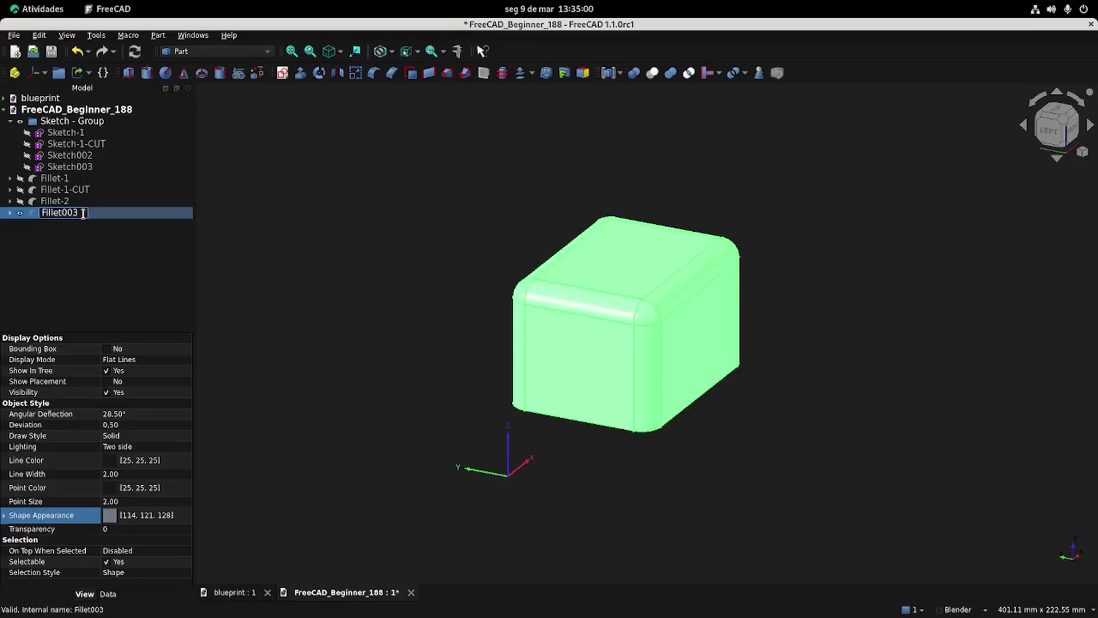
text(Fillet-2-CUT)
key(Return)
click(108, 516)
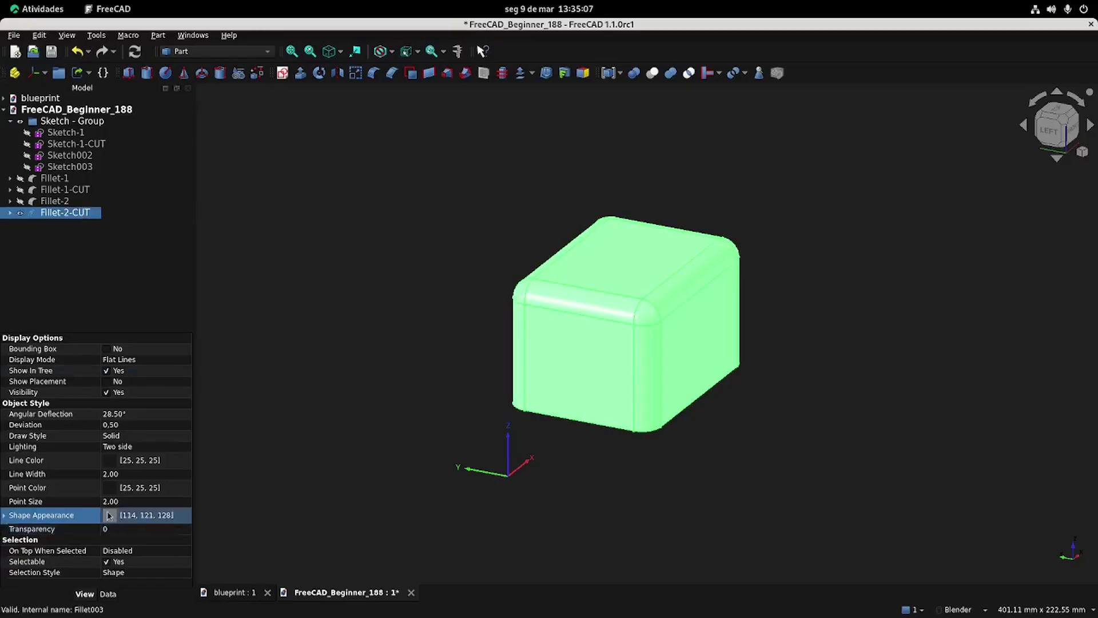
click(108, 516)
click(422, 277)
click(687, 428)
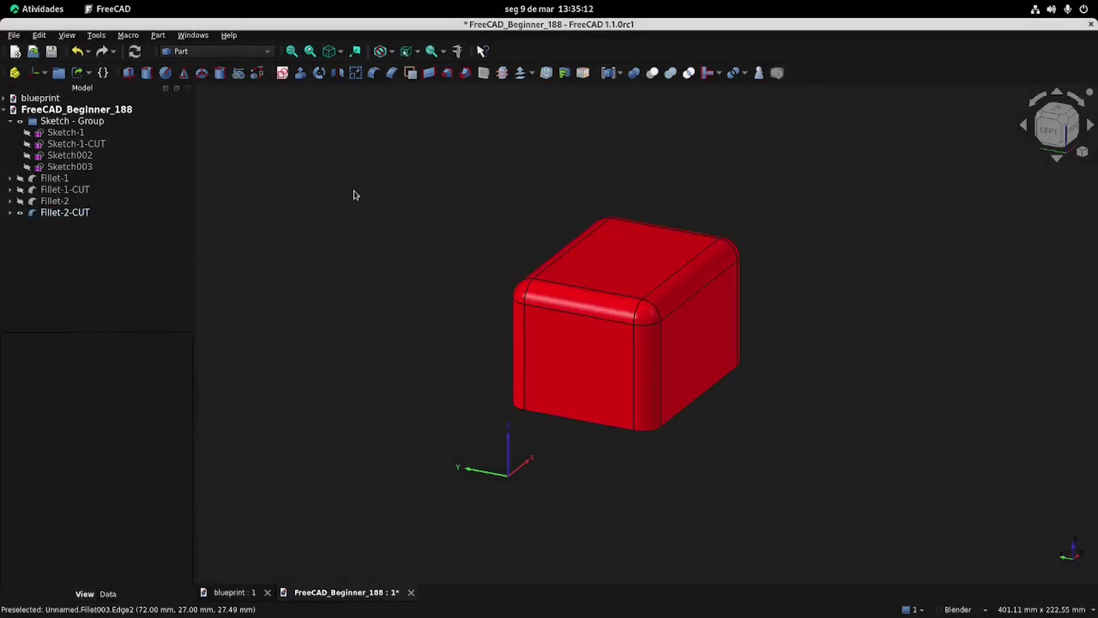
Show Fillet-1-CUT beside Fillet-2-CUT and view the two cut bodies from the front.
click(81, 191)
key(space)
click(400, 279)
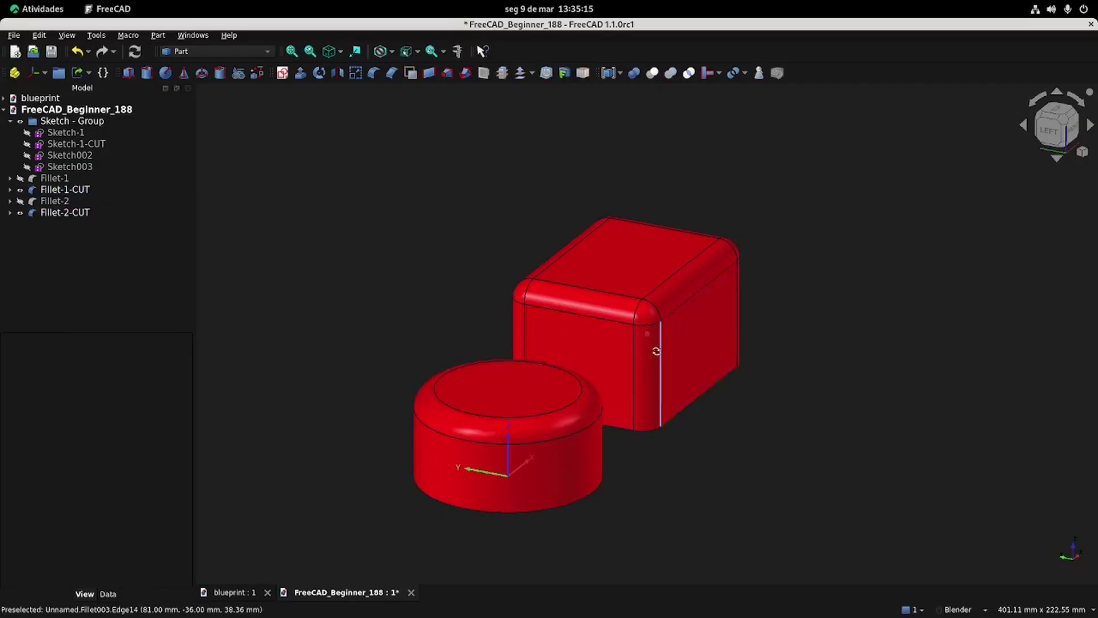
middle_drag(662, 347, 464, 368)
shift+middle_drag(544, 327, 647, 366)
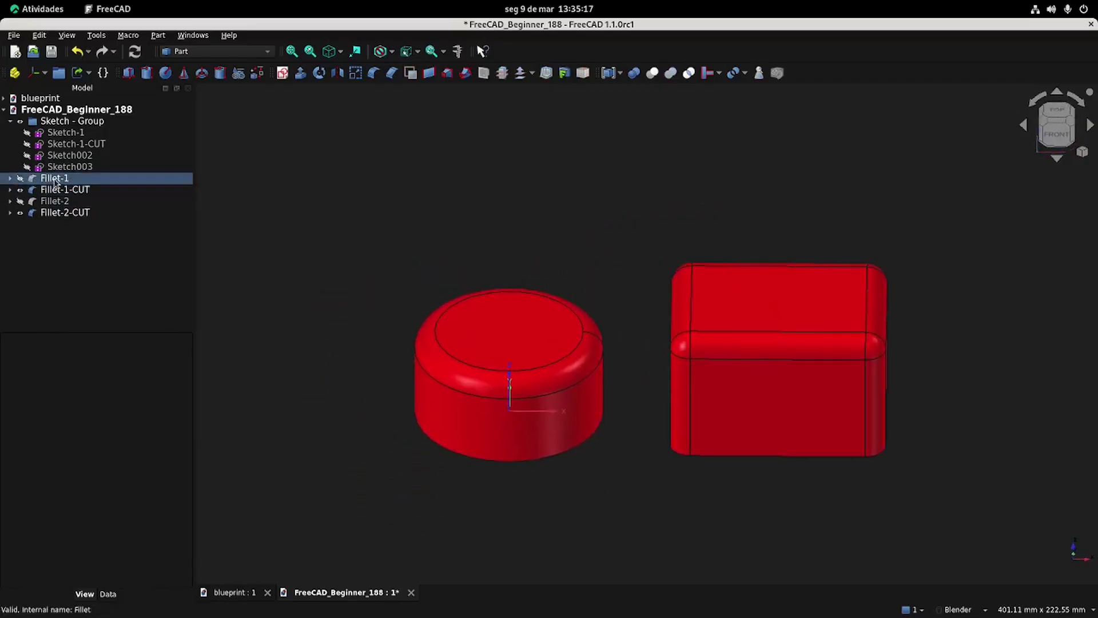
Show Fillet-1 and Fillet-2 over the cut bodies for comparison, and hide both again.
click(55, 183)
key(space)
click(56, 203)
click(461, 250)
mouse_move(461, 250)
middle_down()
mouse_move(534, 250)
mouse_move(481, 251)
middle_up()
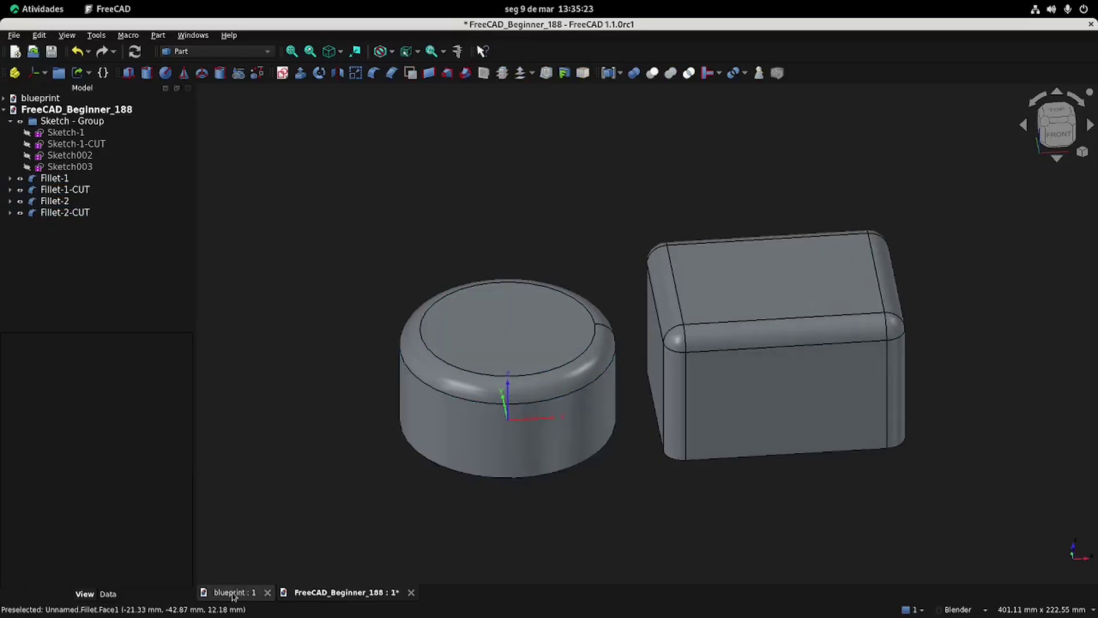
click(62, 182)
click(55, 201)
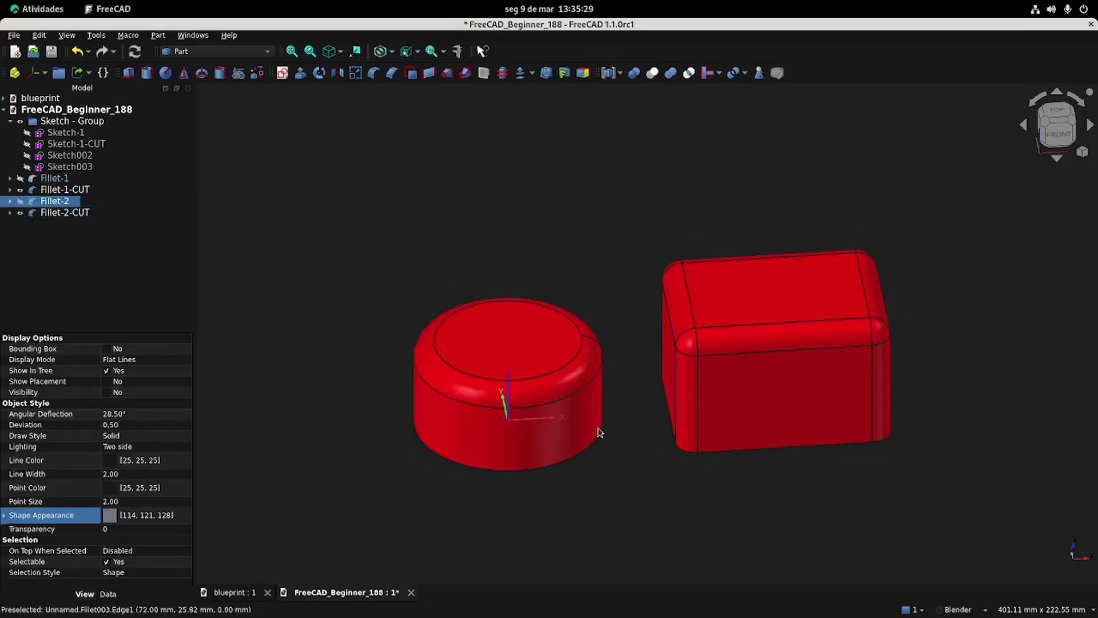
Examine the blueprint's views and the rendered housing, comparing them with the two cut bodies.
click(250, 596)
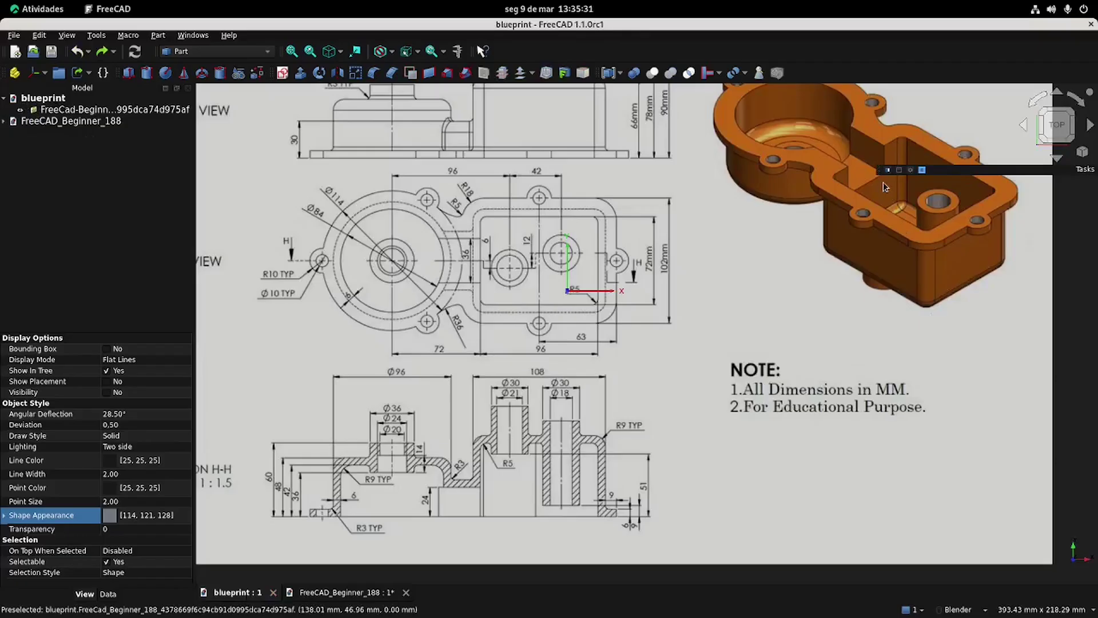
scroll(909, 236, down, 2)
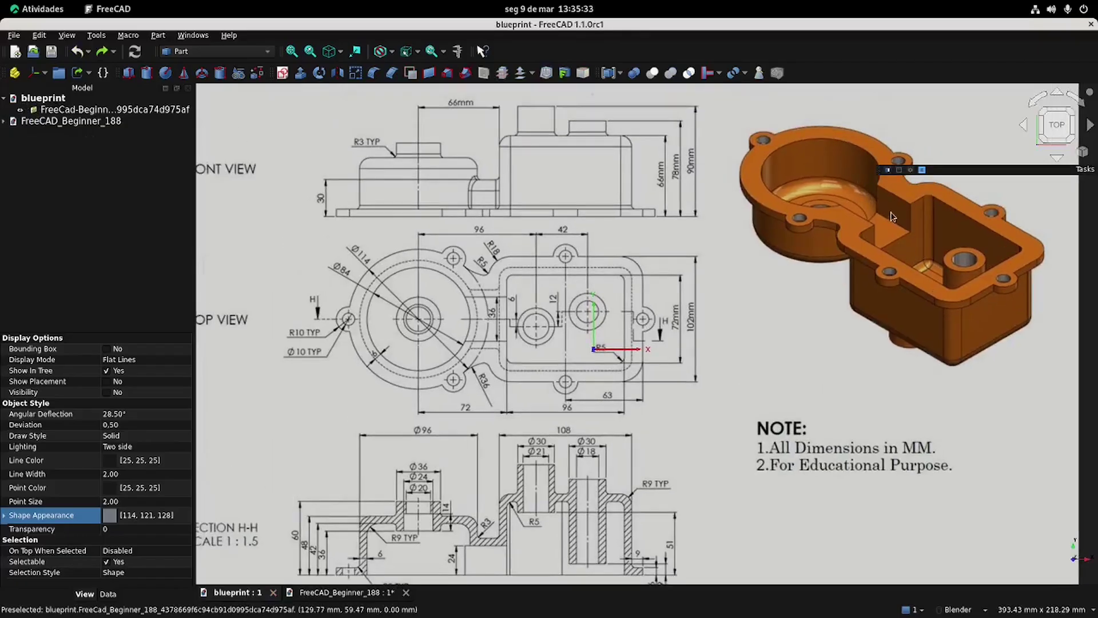
shift+middle_drag(893, 213, 895, 237)
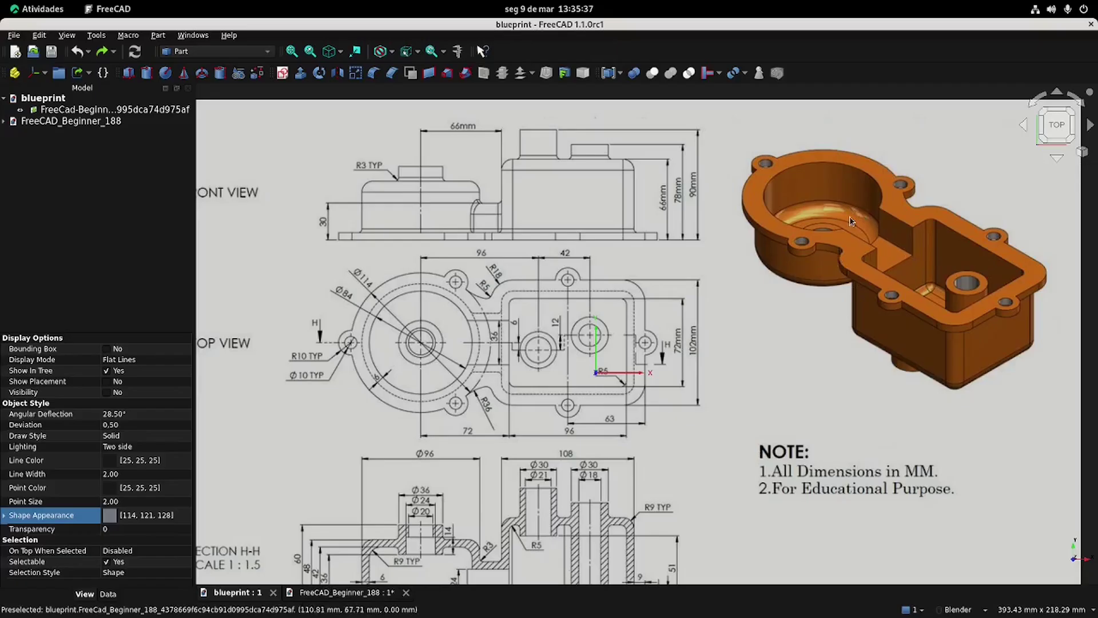
click(341, 595)
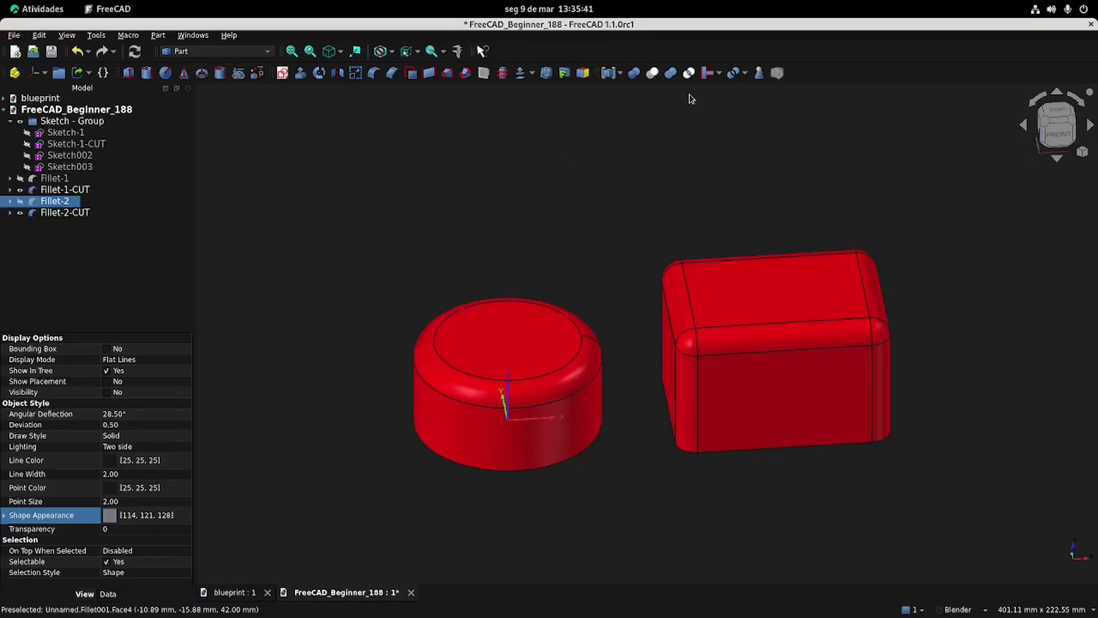
click(235, 593)
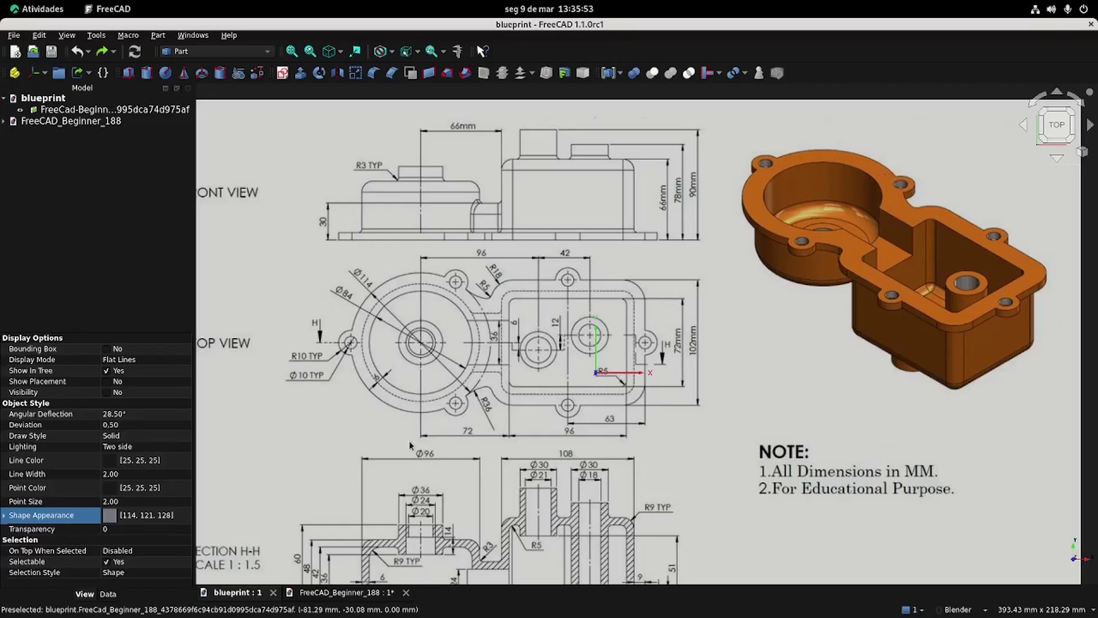
click(346, 592)
middle_drag(555, 229, 417, 233)
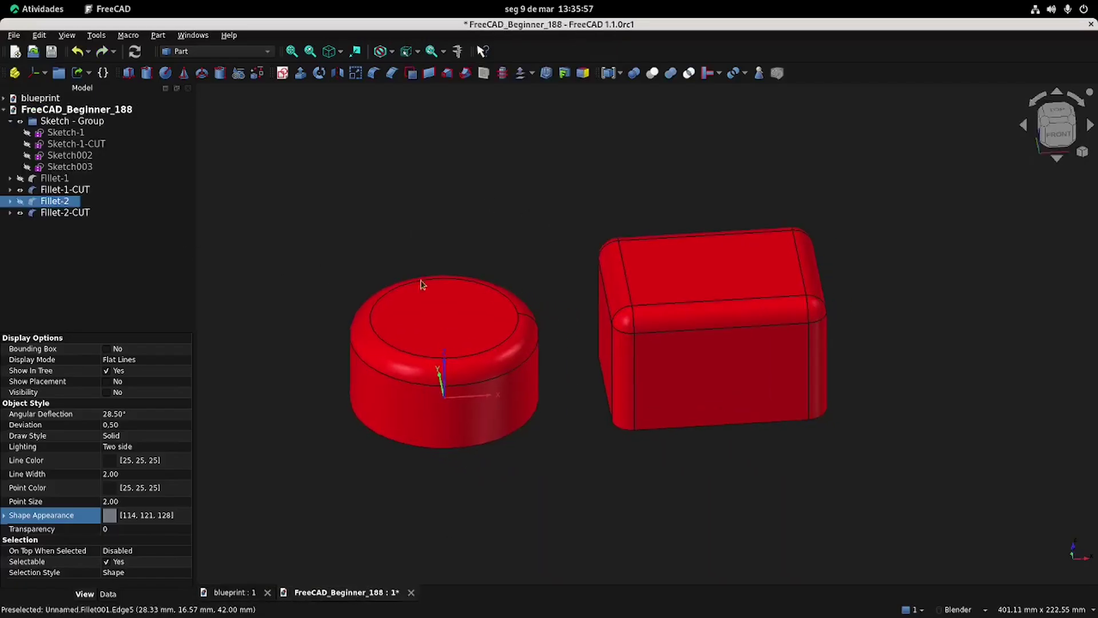
Hide Fillet-2-CUT and Fillet-1-CUT and check the blueprint for the connection between the two chambers.
click(77, 215)
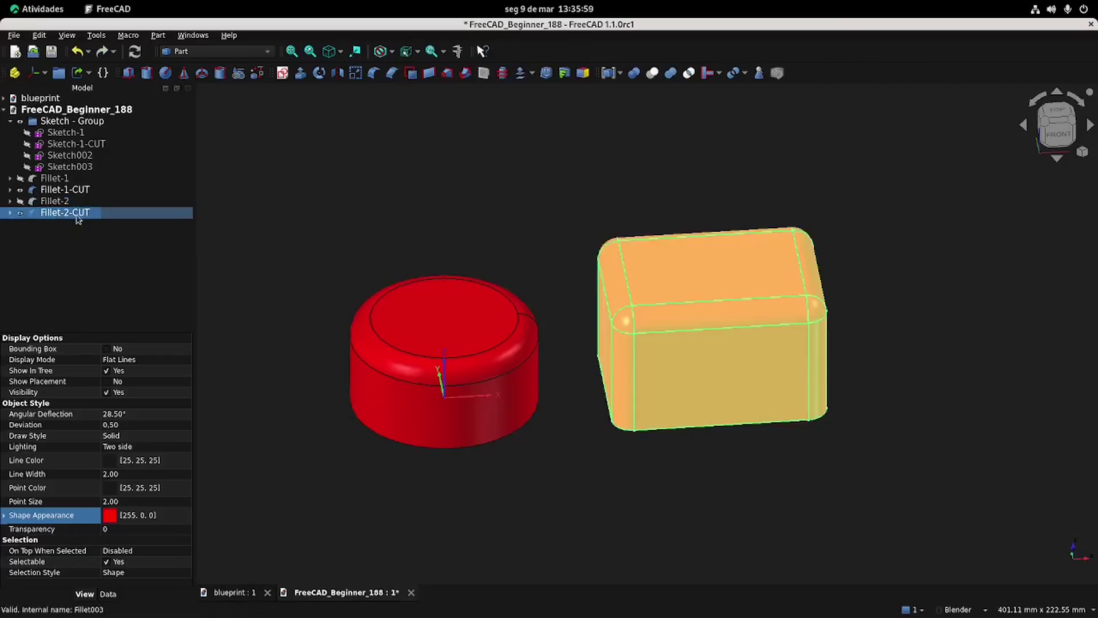
key(space)
click(234, 592)
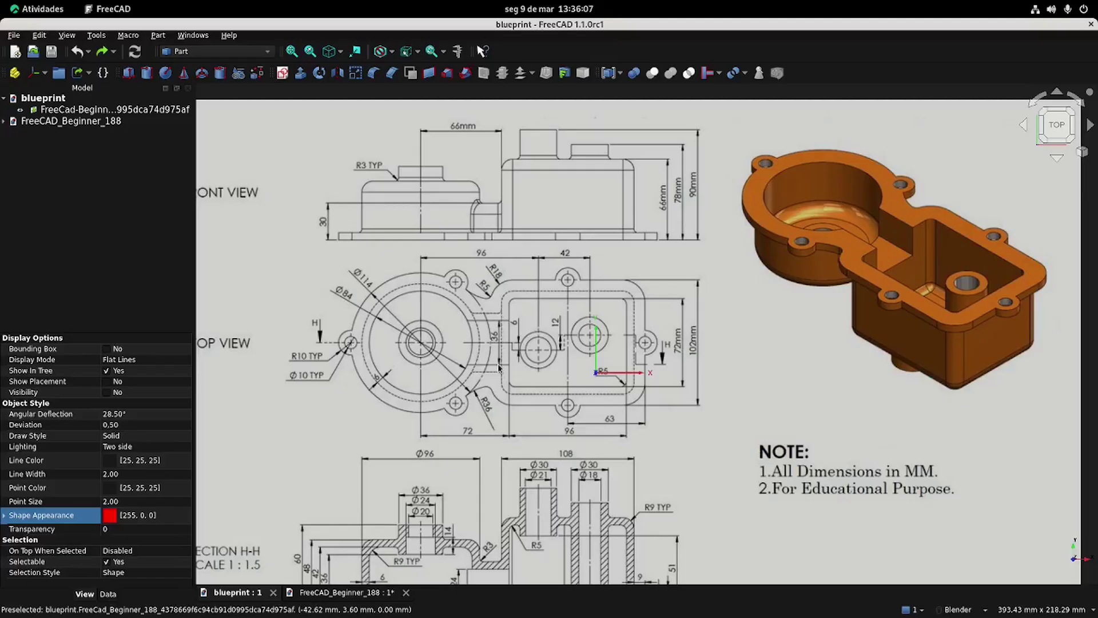
click(343, 592)
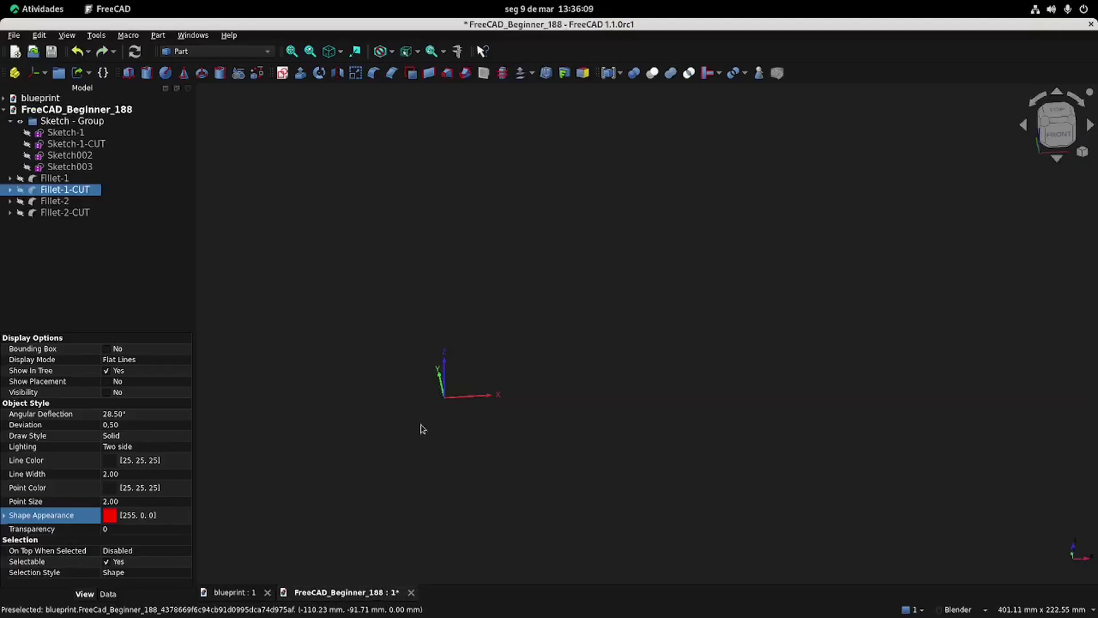
Create a new sketch on the XY plane for the connection between the two chambers.
click(421, 253)
click(282, 72)
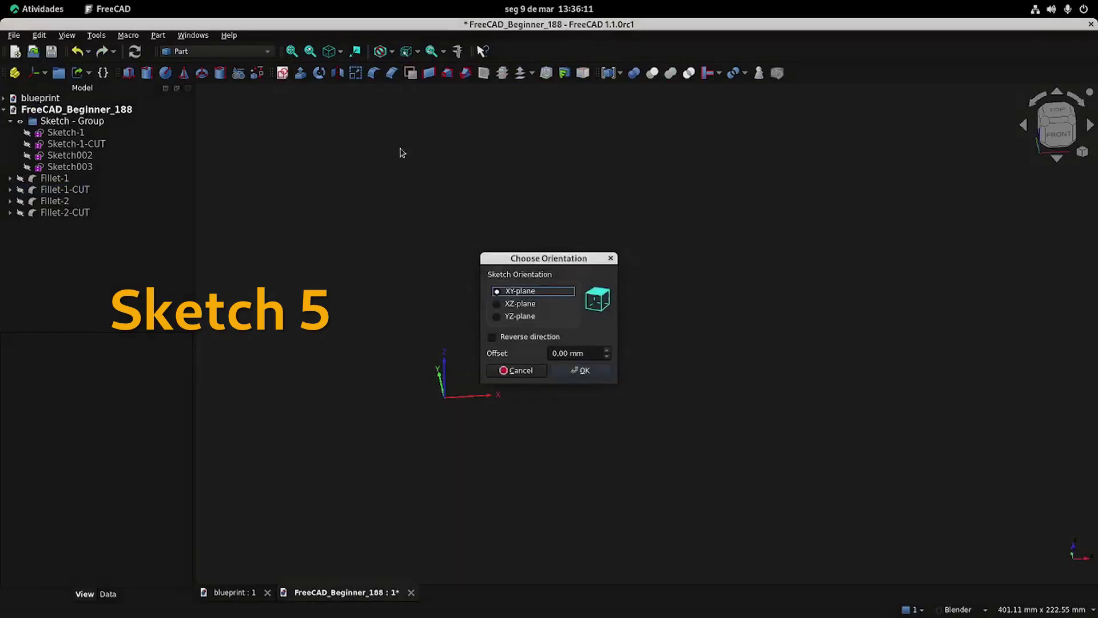
click(584, 370)
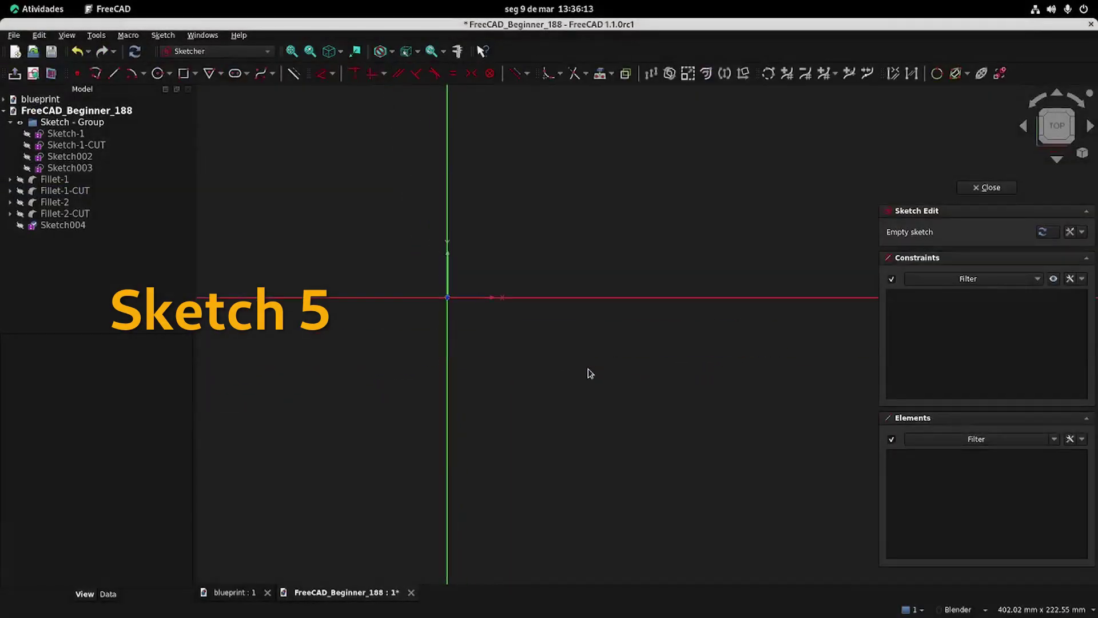
Show Fillet-1 and Fillet-2 behind the empty sketch and section the view at the sketch plane.
click(61, 182)
key(space)
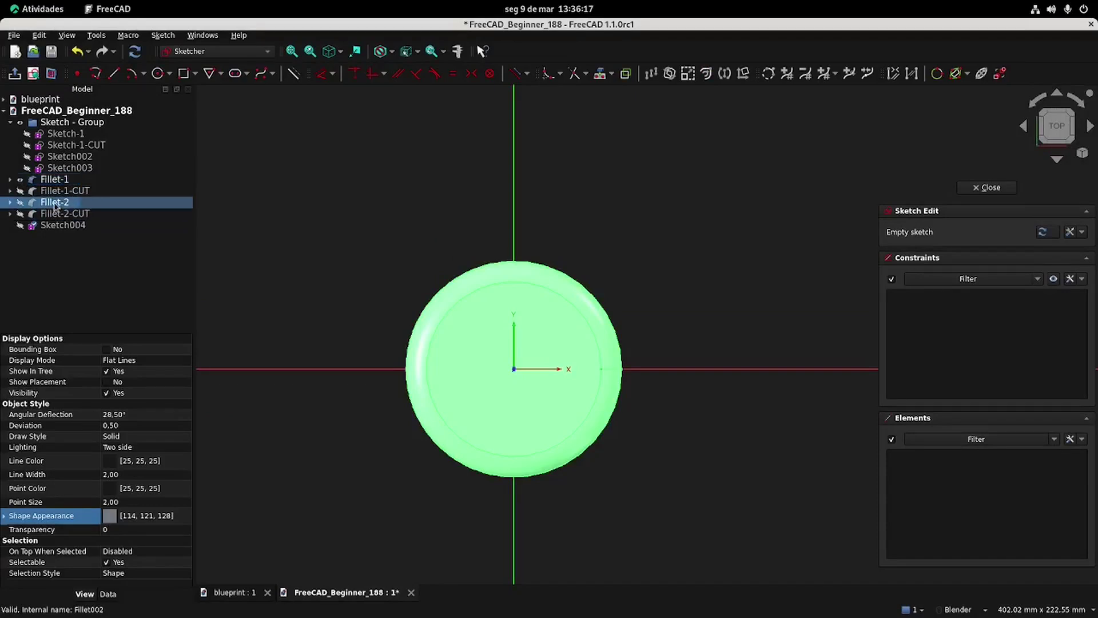
click(54, 203)
key(space)
click(677, 222)
shift+middle_drag(681, 220, 521, 235)
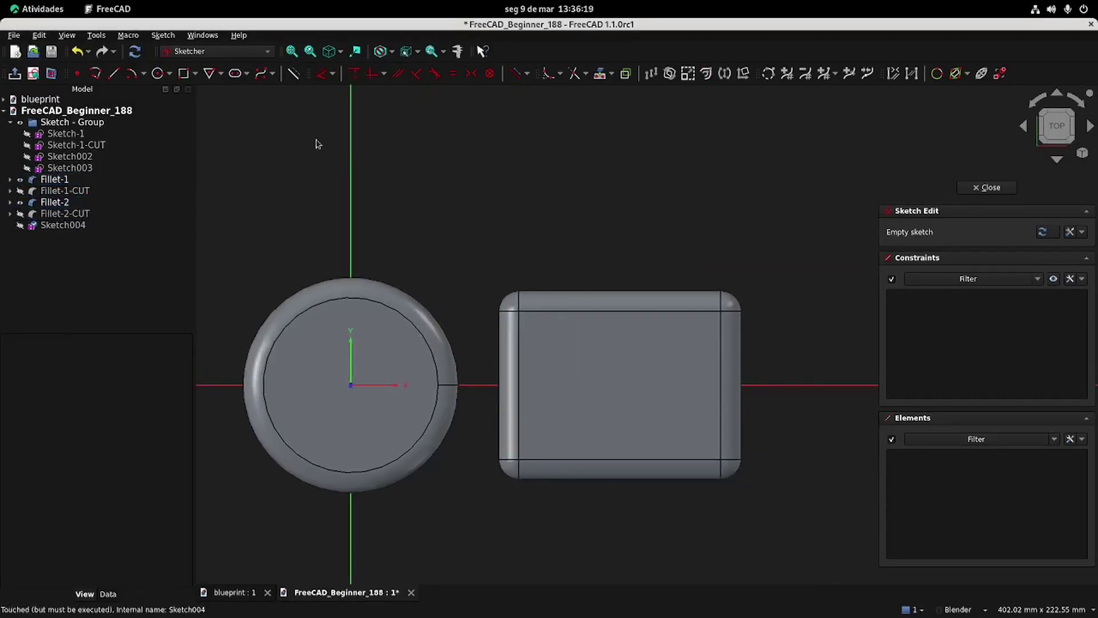
click(52, 74)
scroll(461, 252, up, 3)
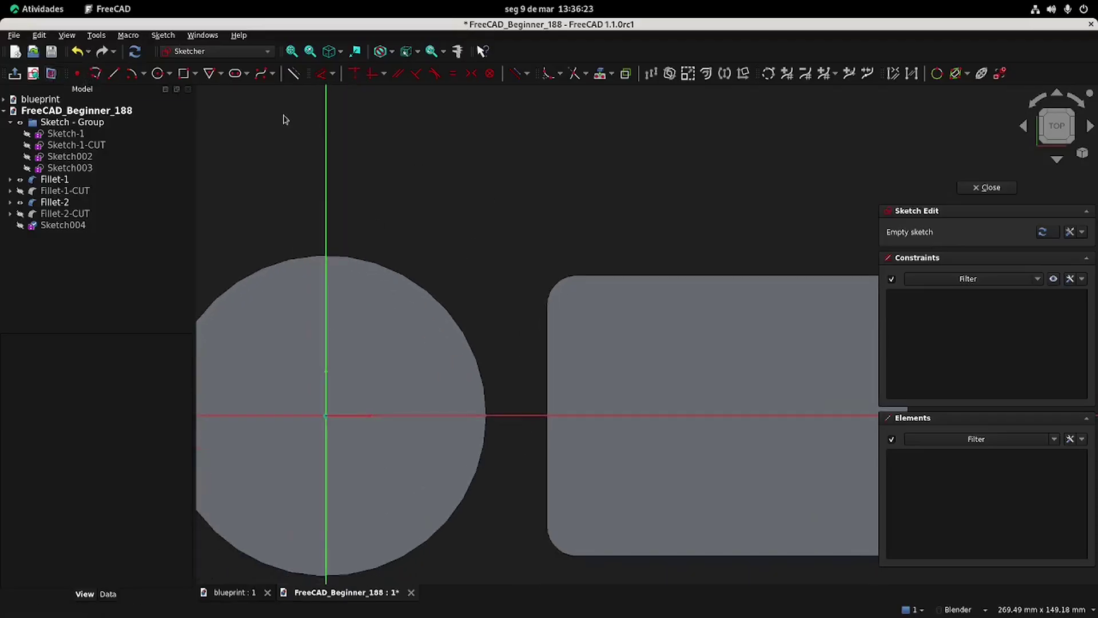
Sketch a rectangle across the gap, overlapping the round body on one end and the rectangular body on the other.
click(183, 74)
click(421, 361)
click(571, 468)
right_click(488, 269)
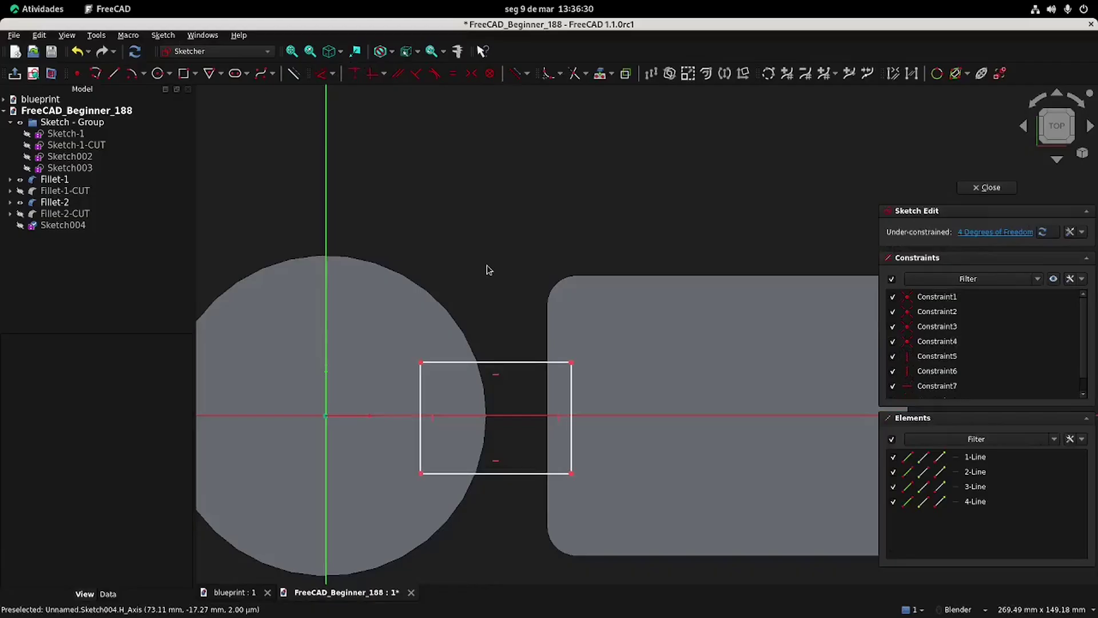
Project the rectangular body's facing straight edge and the round body's circular edge as external geometry.
click(599, 74)
click(544, 320)
click(466, 324)
right_click(481, 292)
Constrain the rectangle's upper-left corner onto the projected circle and its upper-right corner onto the projected straight edge.
click(419, 337)
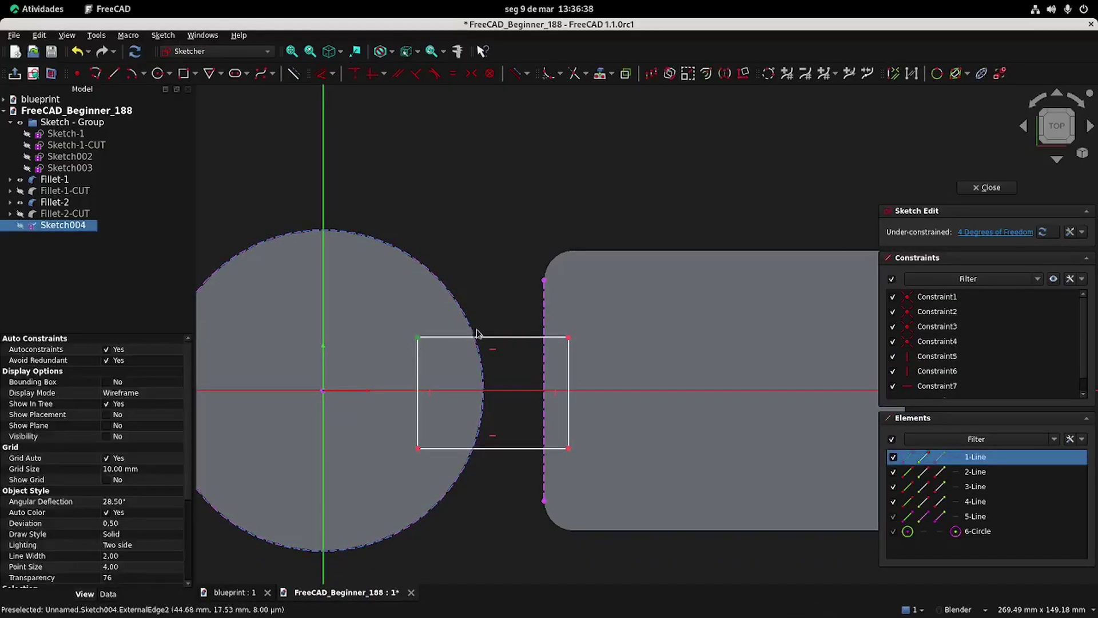
click(474, 333)
click(354, 74)
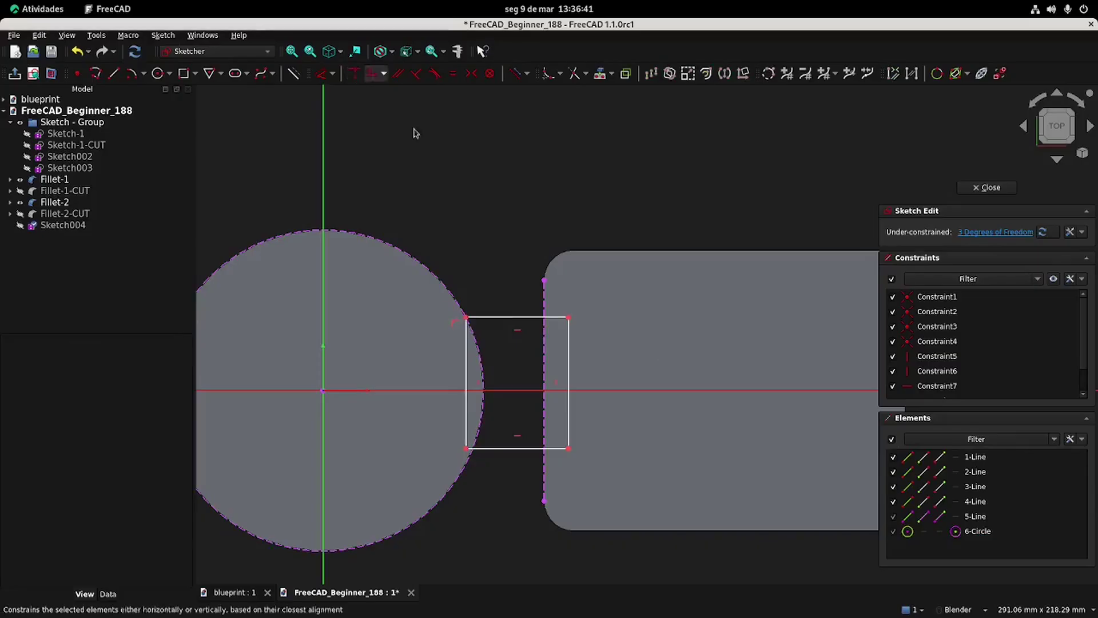
click(566, 316)
click(544, 355)
click(354, 73)
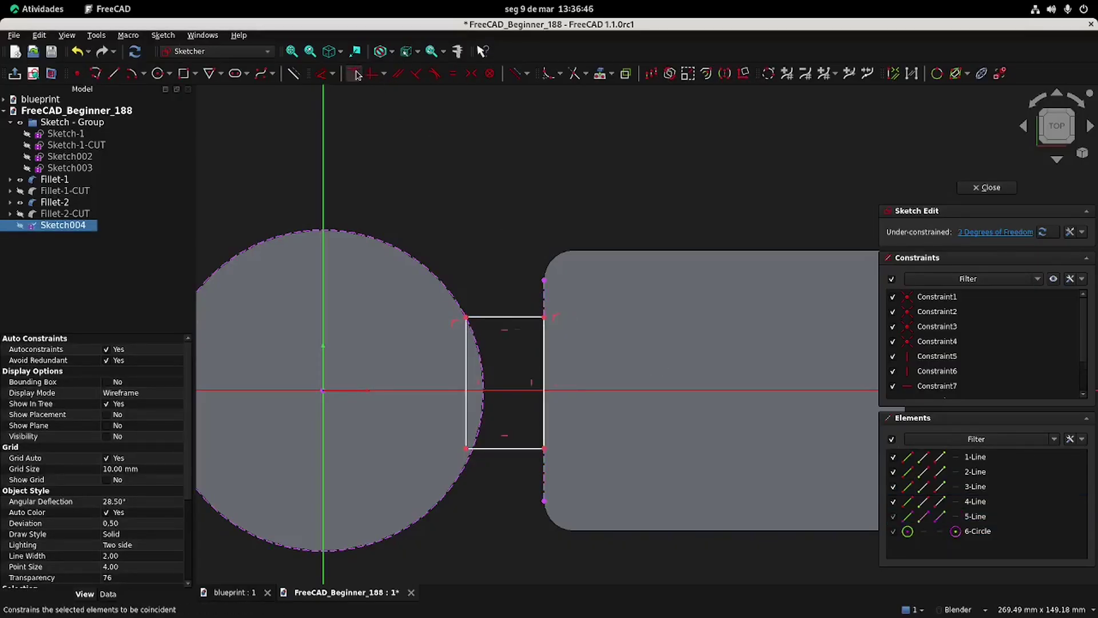
Constrain the rectangle's lower-left corner onto the projected circle and test the remaining freedom by resizing the rectangle.
click(466, 434)
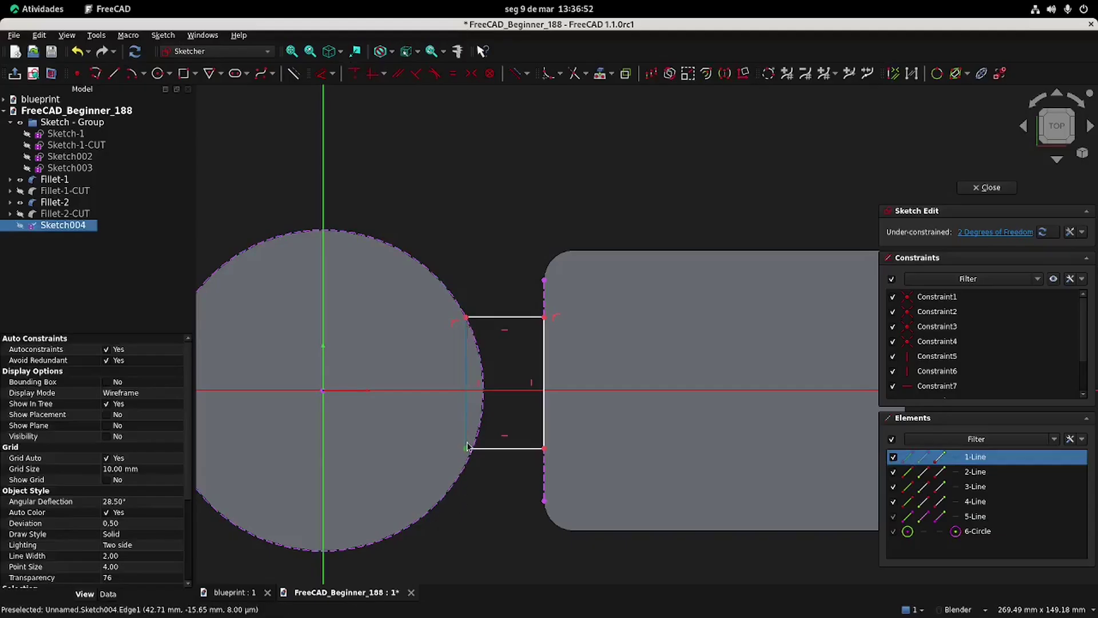
click(463, 478)
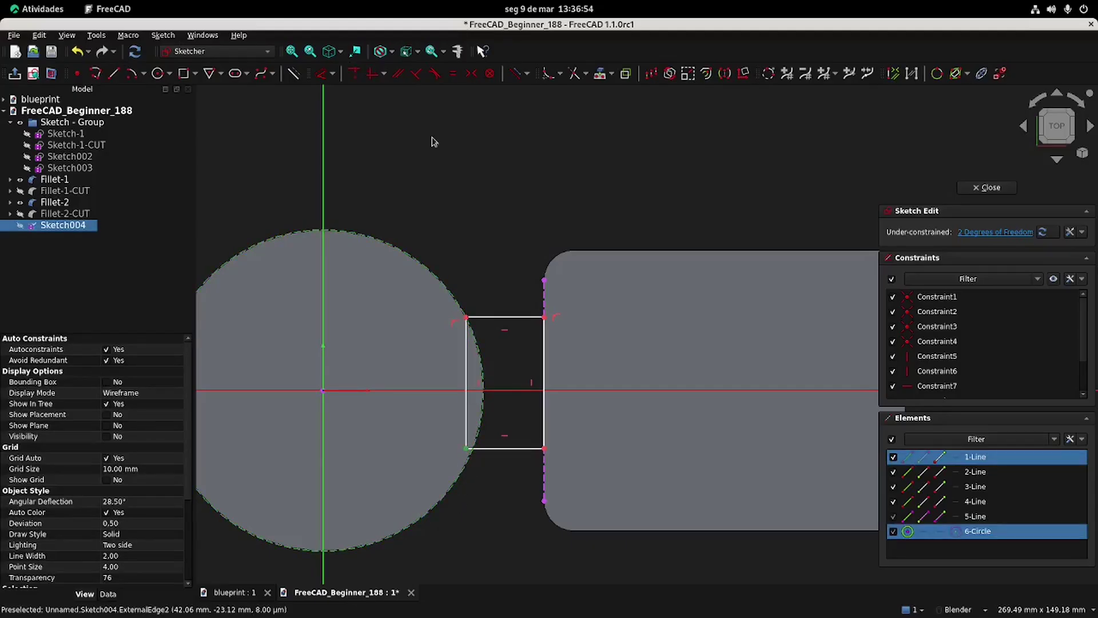
click(355, 76)
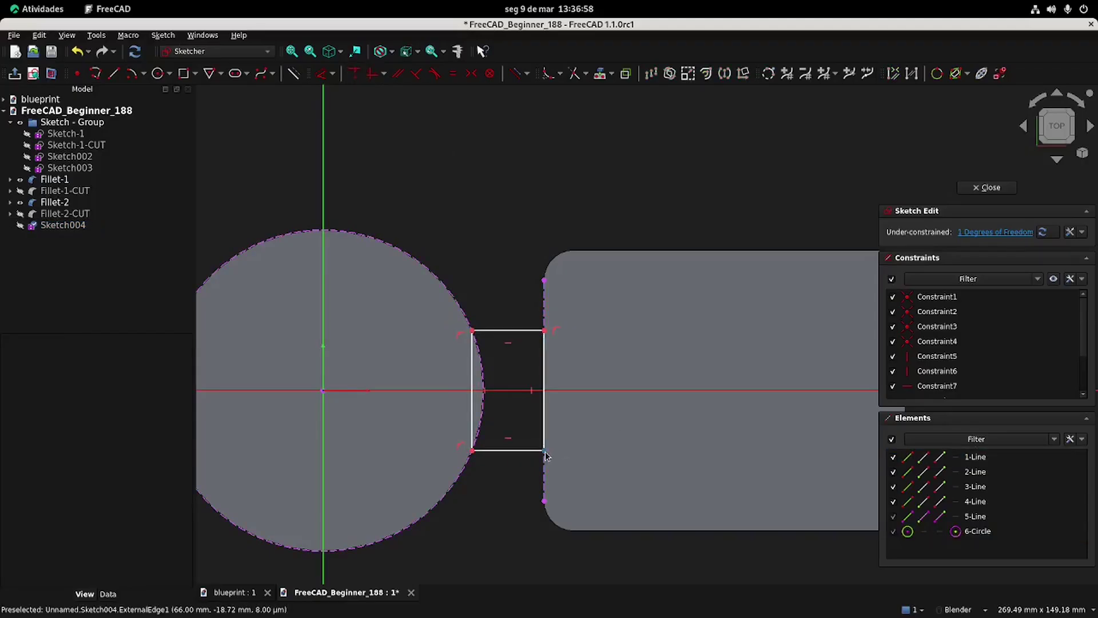
mouse_move(558, 478)
mouse_down()
mouse_move(564, 446)
mouse_move(571, 461)
mouse_up()
Check the connection width on the blueprint, set the rectangle's left side to 48 mm, and close the sketch.
click(243, 593)
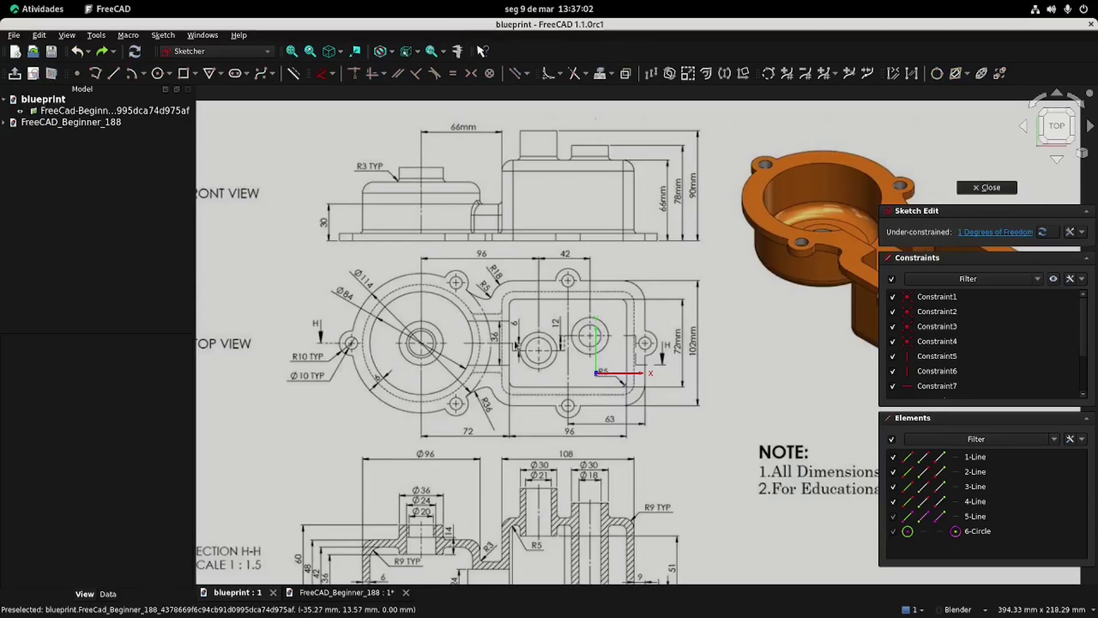
click(344, 593)
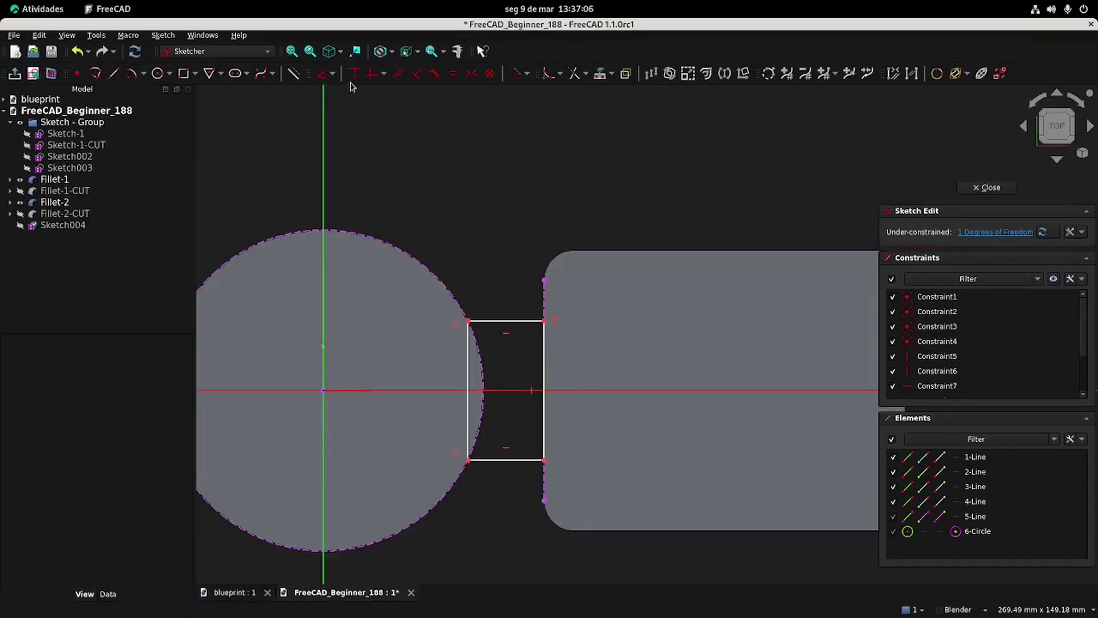
click(321, 73)
click(468, 366)
click(418, 360)
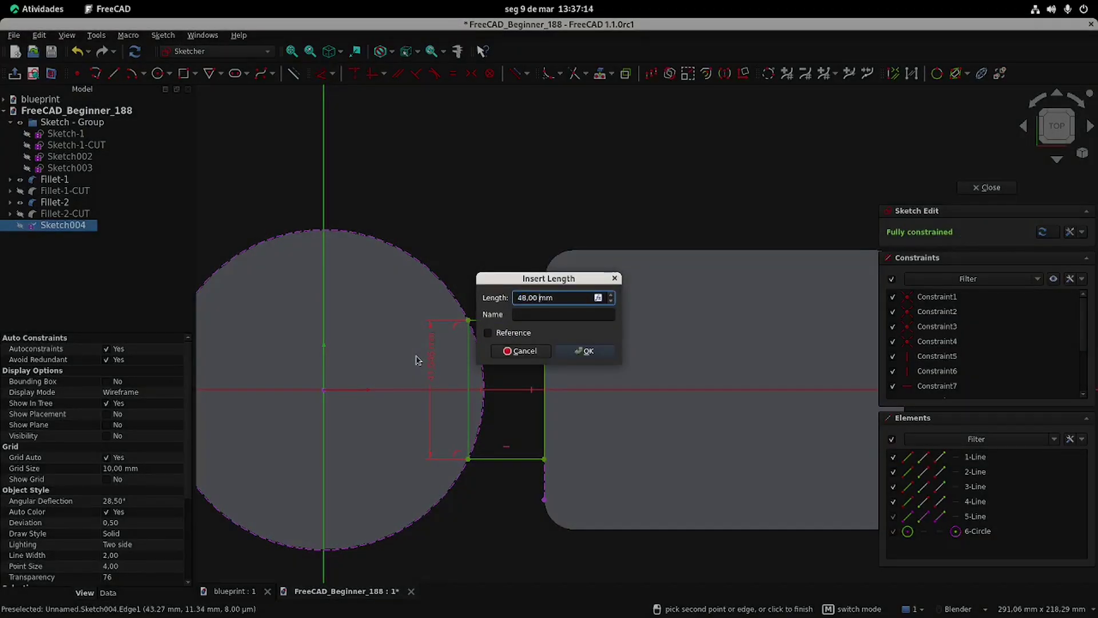
click(585, 351)
click(986, 187)
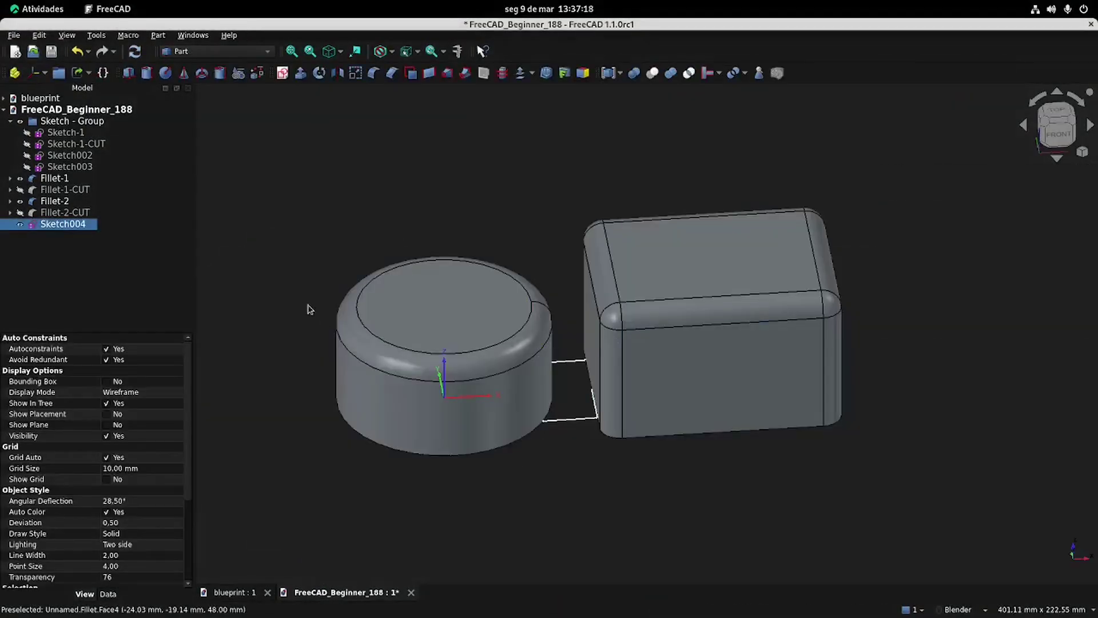
Rename the new sketch as Sketch-3 and move it into the Sketch - Group folder.
click(70, 225)
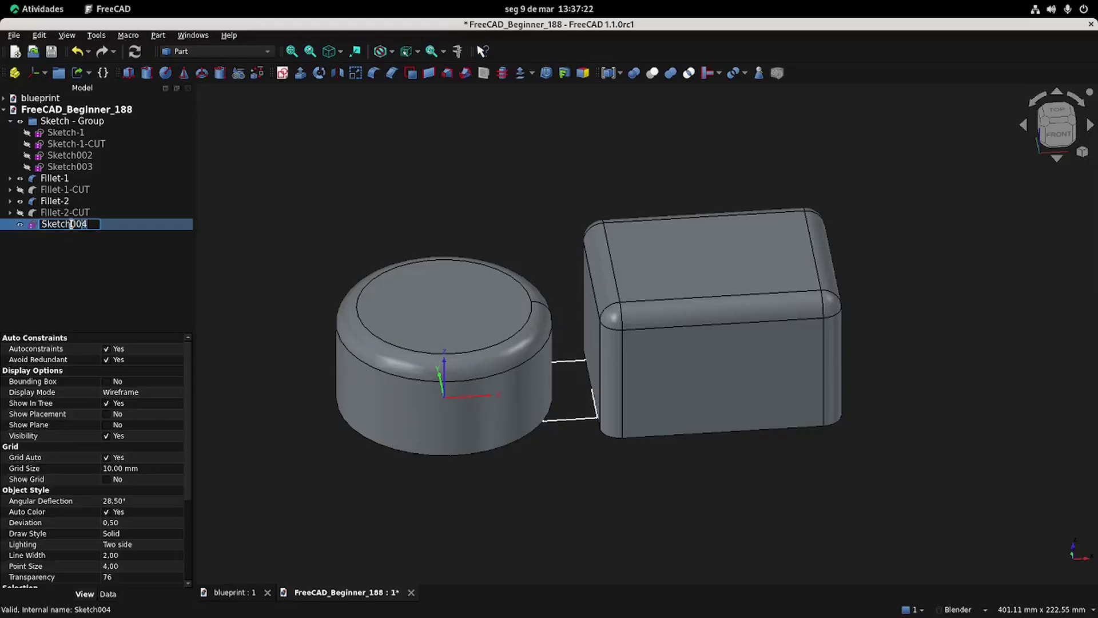
text(-3)
key(Return)
drag(72, 227, 60, 121)
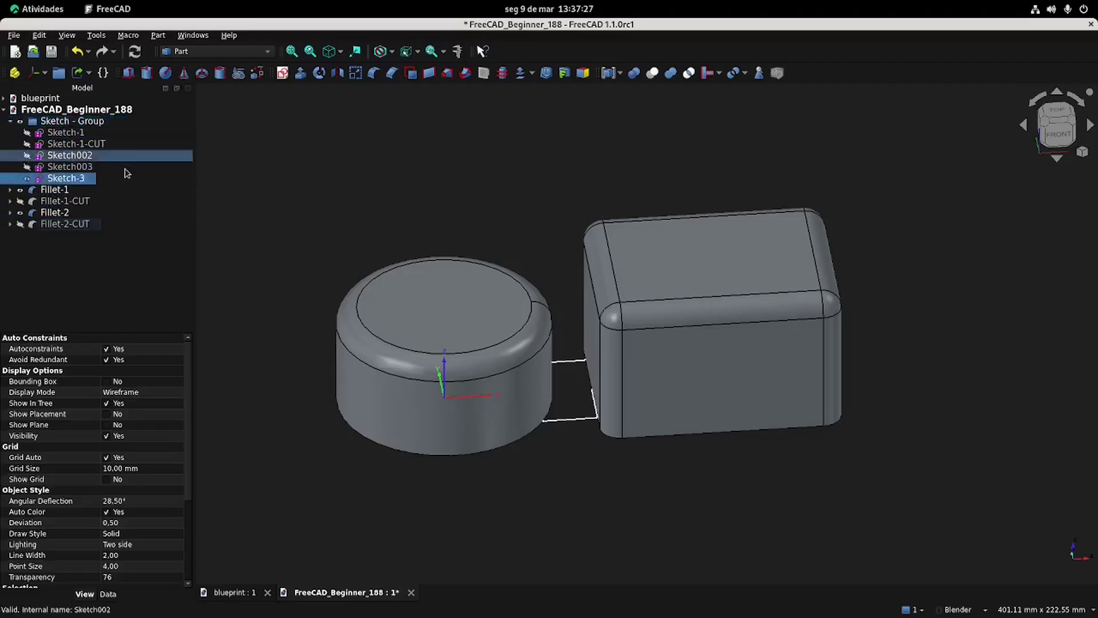
Extrude Sketch-3 along its normal as a solid, using the connection height taken from the blueprint's section view.
middle_drag(473, 253, 412, 255)
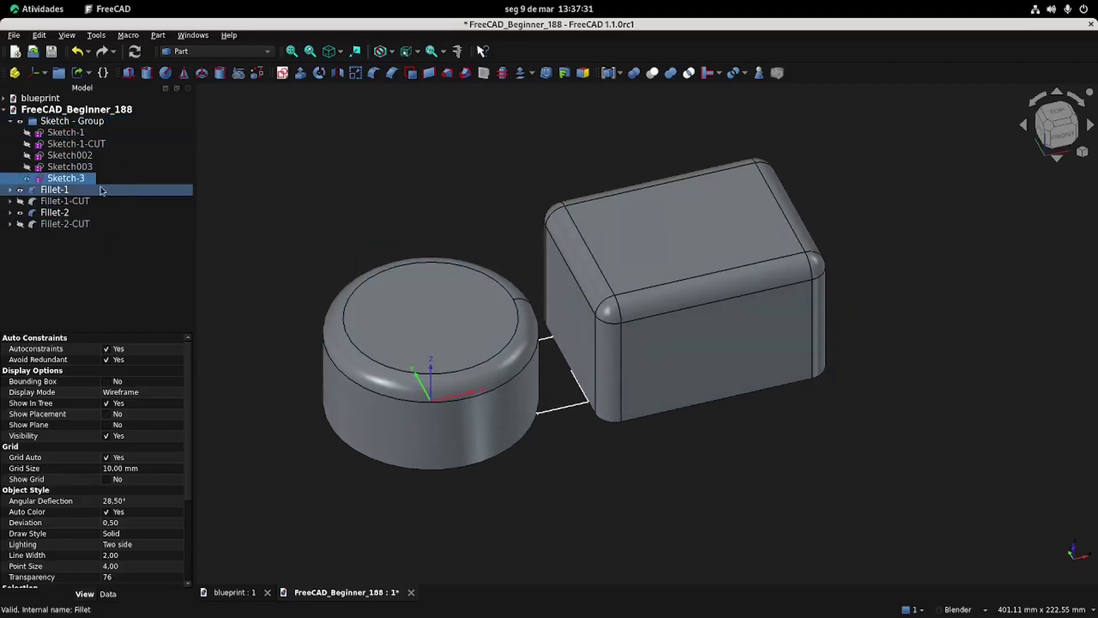
click(240, 596)
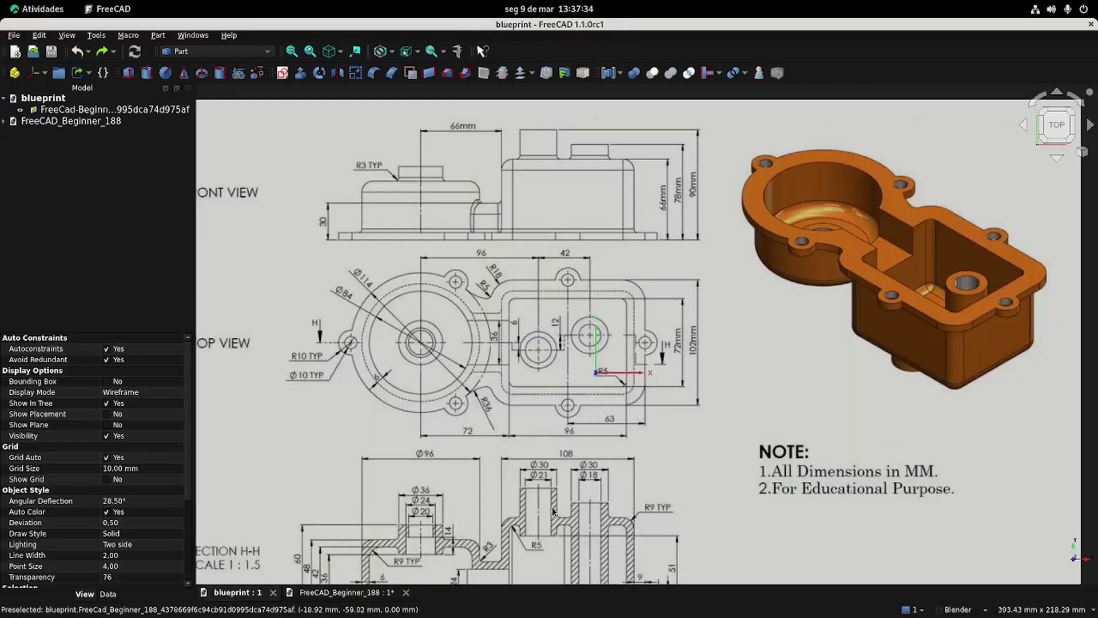
scroll(561, 386, up, 3)
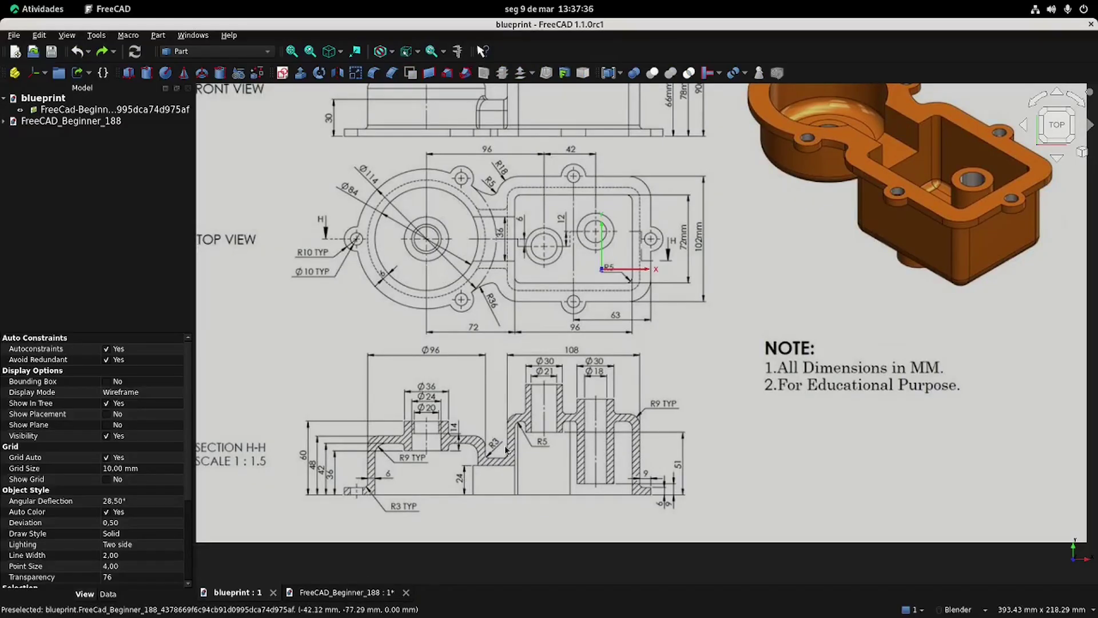
click(343, 592)
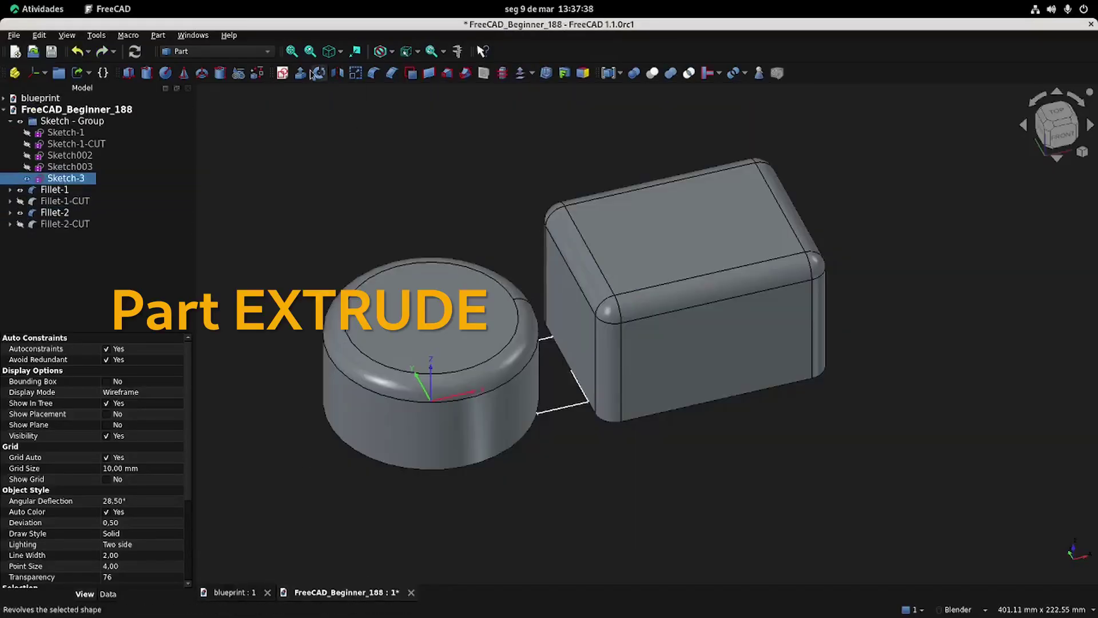
click(301, 72)
text(24+ mm)
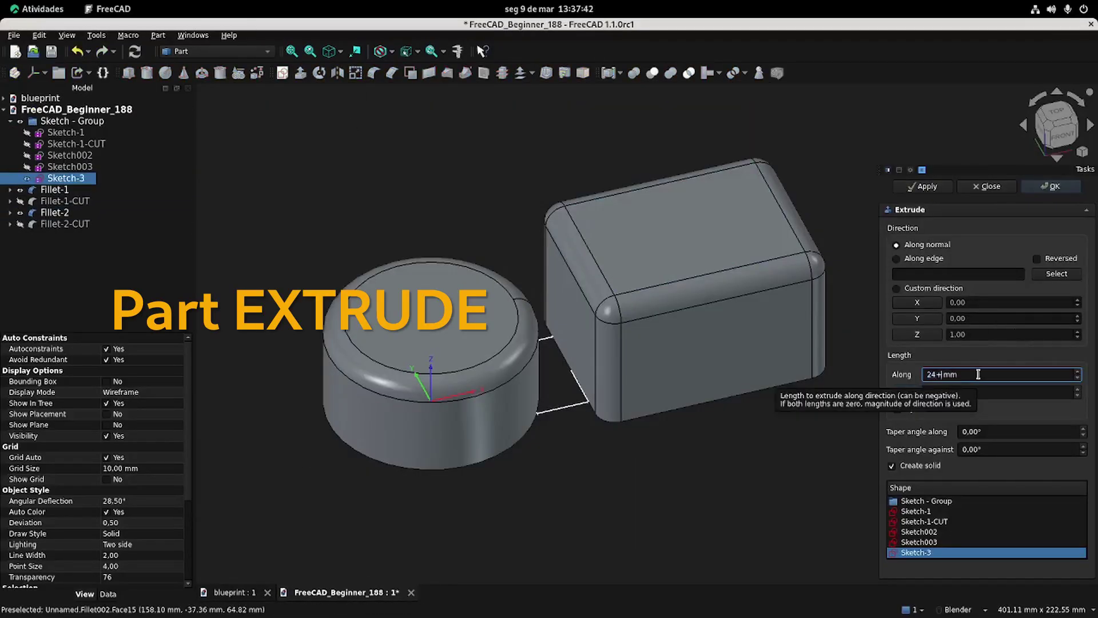
click(1051, 185)
Rename the new connecting extrusion as Extrude-3.
mouse_move(506, 263)
middle_down()
mouse_move(506, 200)
mouse_move(506, 269)
middle_up()
click(77, 236)
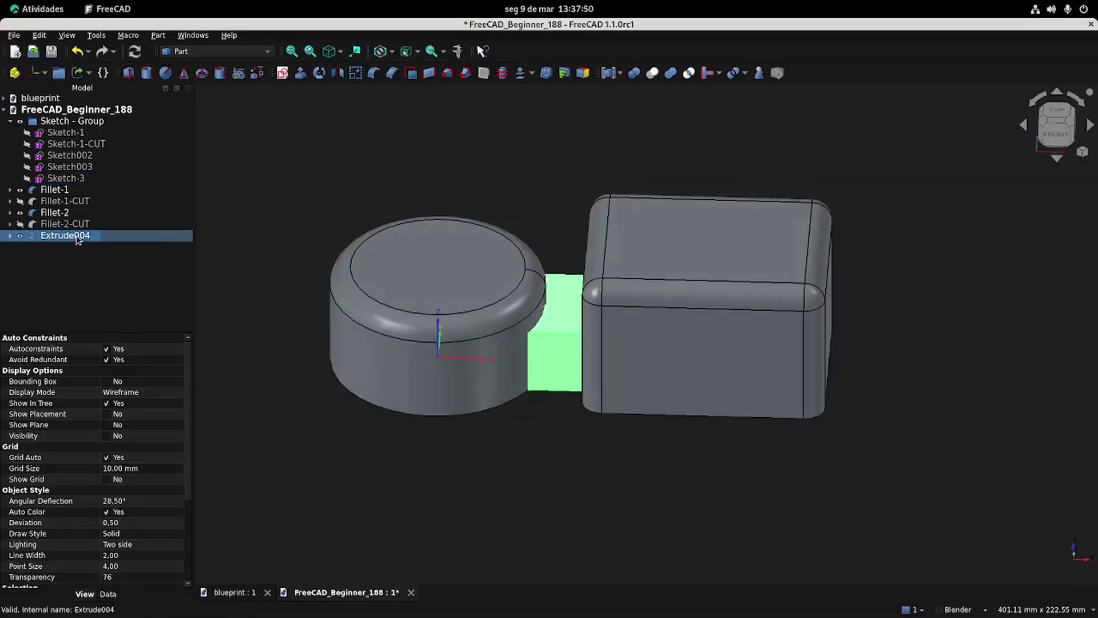
click(75, 237)
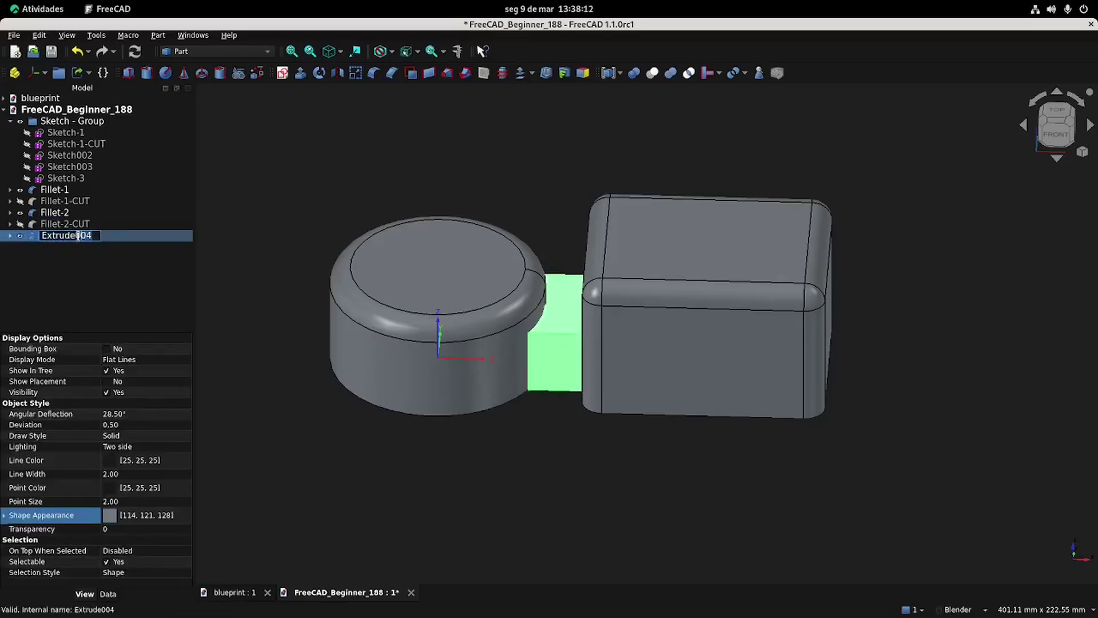
click(306, 205)
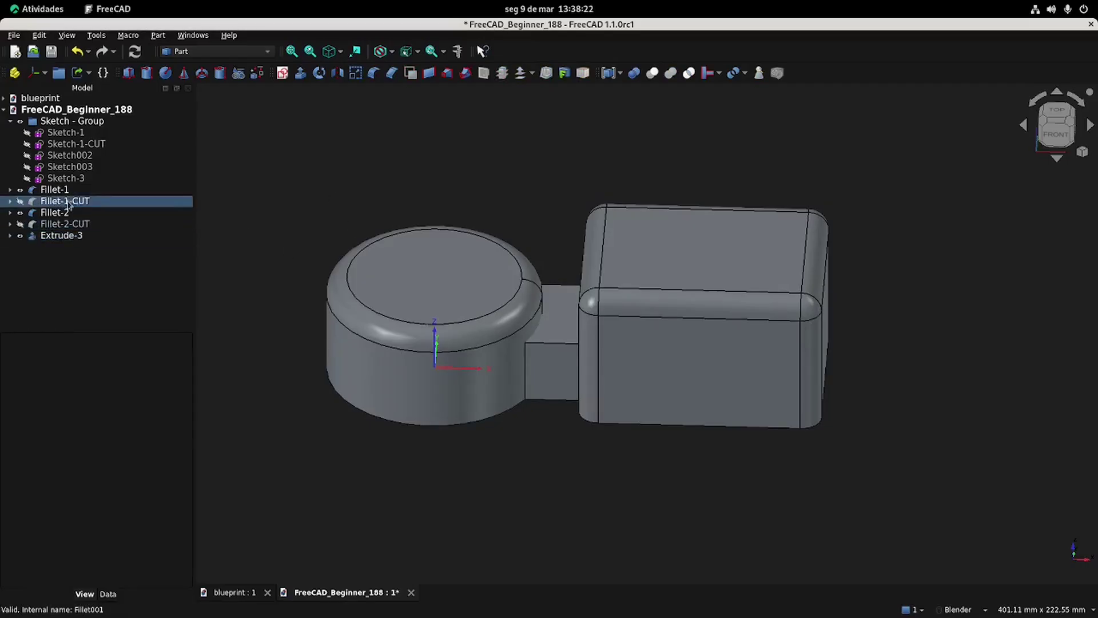
Hide Extrude-3, Fillet-2 and Fillet-1, and show Fillet-1-CUT and Fillet-2-CUT instead.
click(61, 235)
key(space)
ctrl+click(63, 224)
click(63, 212)
key(space)
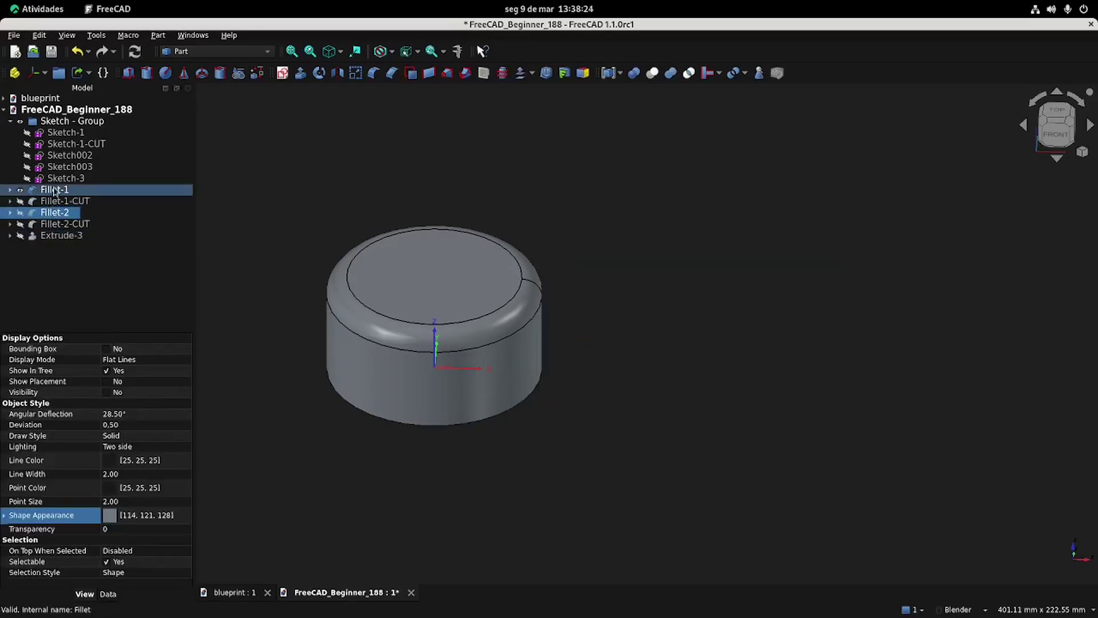
click(60, 190)
key(space)
click(72, 200)
key(space)
click(73, 224)
key(space)
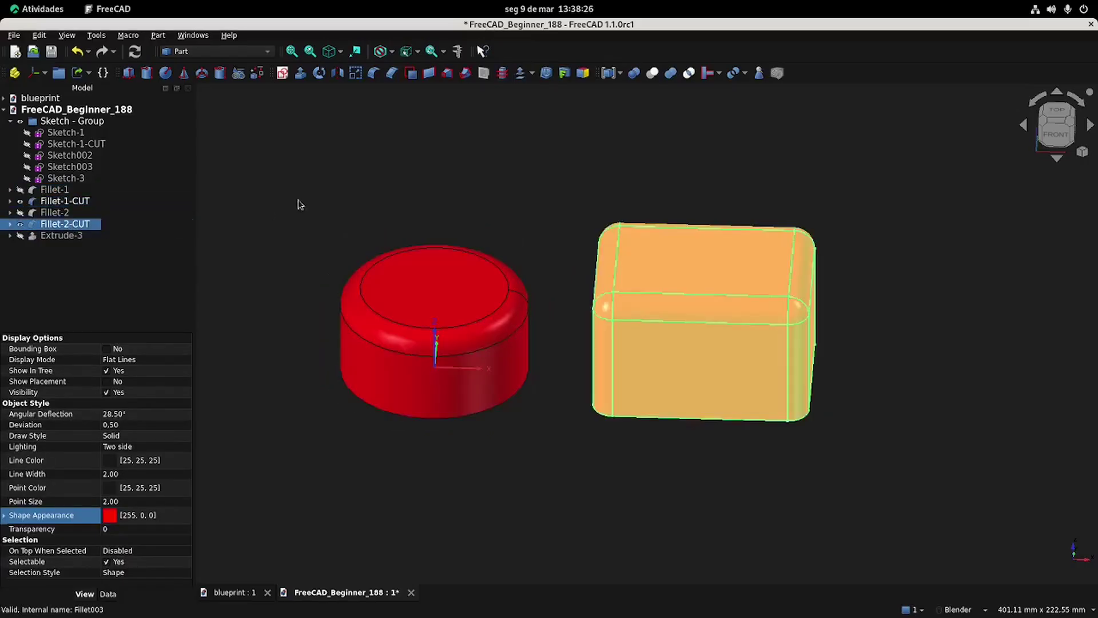
Create another sketch on the XY plane and section the view of the two cut bodies at that plane.
click(313, 166)
click(282, 74)
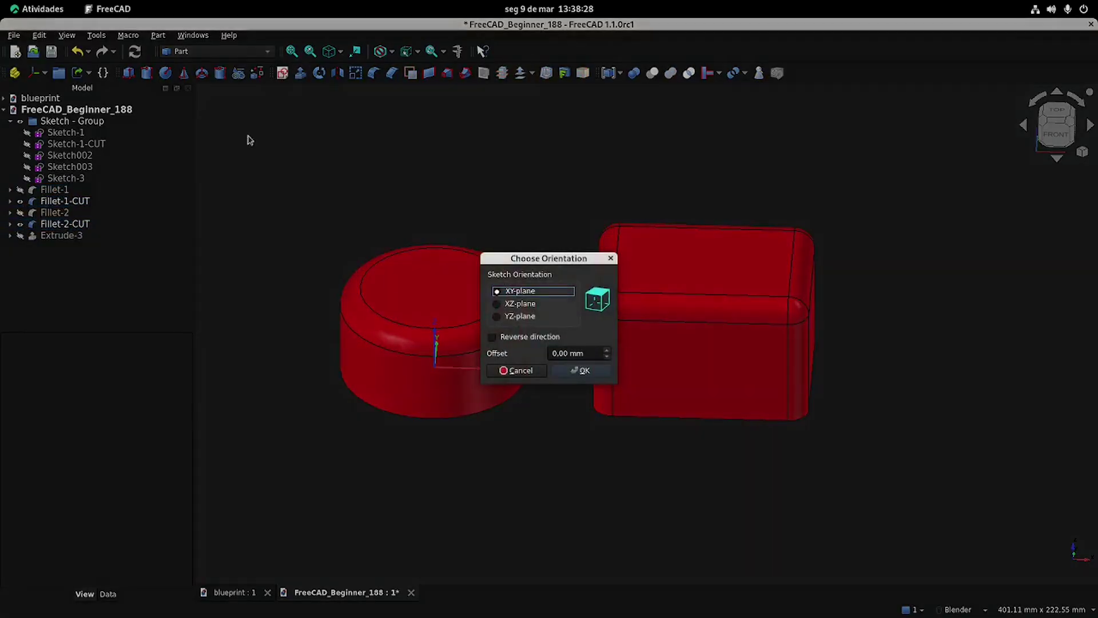
click(580, 370)
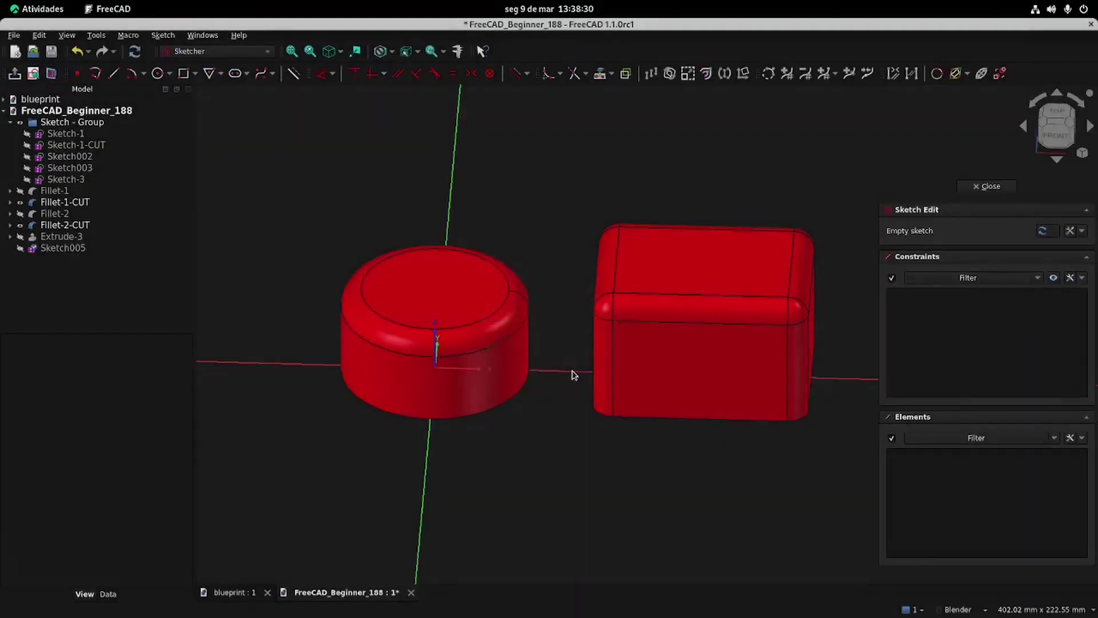
click(52, 74)
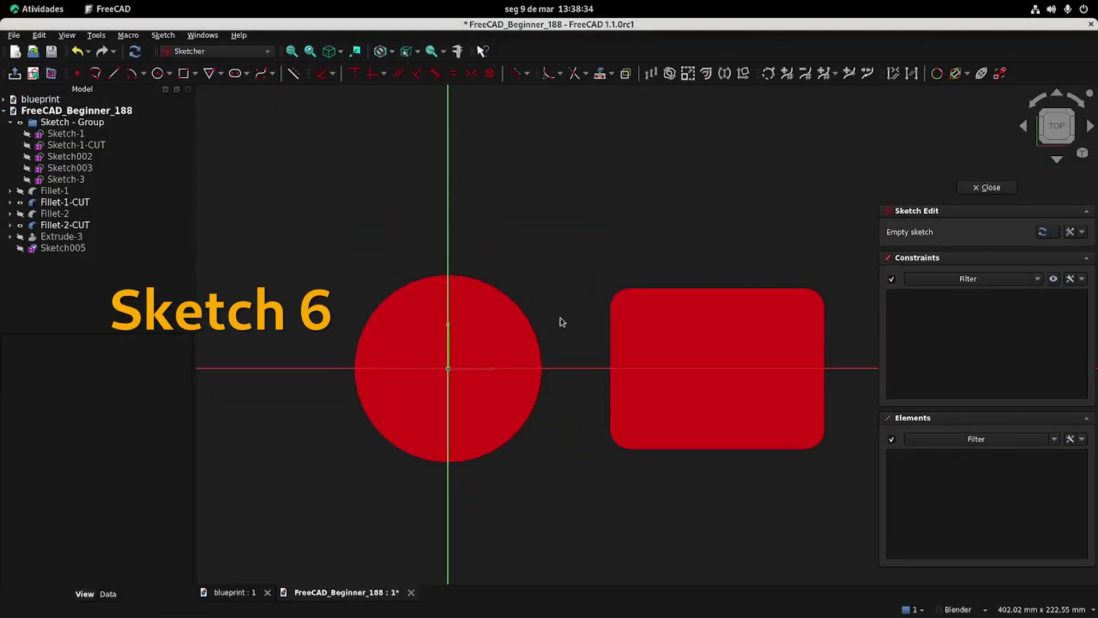
scroll(595, 340, up, 1)
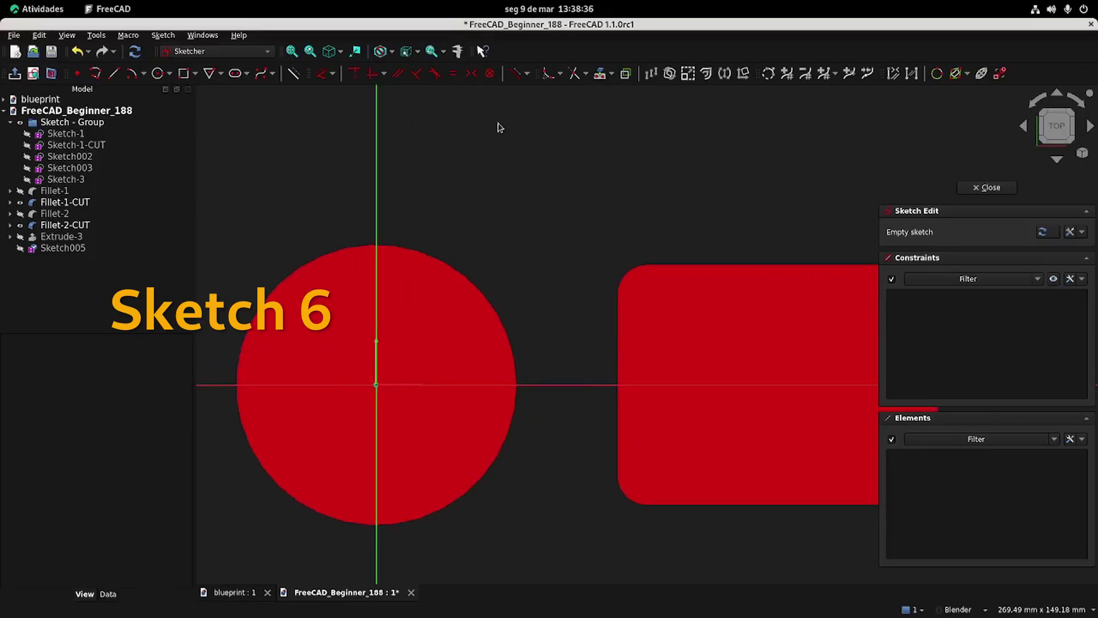
Project the round cut body's circular edge and the rectangular cut body's facing straight edge as external geometry.
click(599, 73)
click(462, 270)
click(616, 303)
key(Escape)
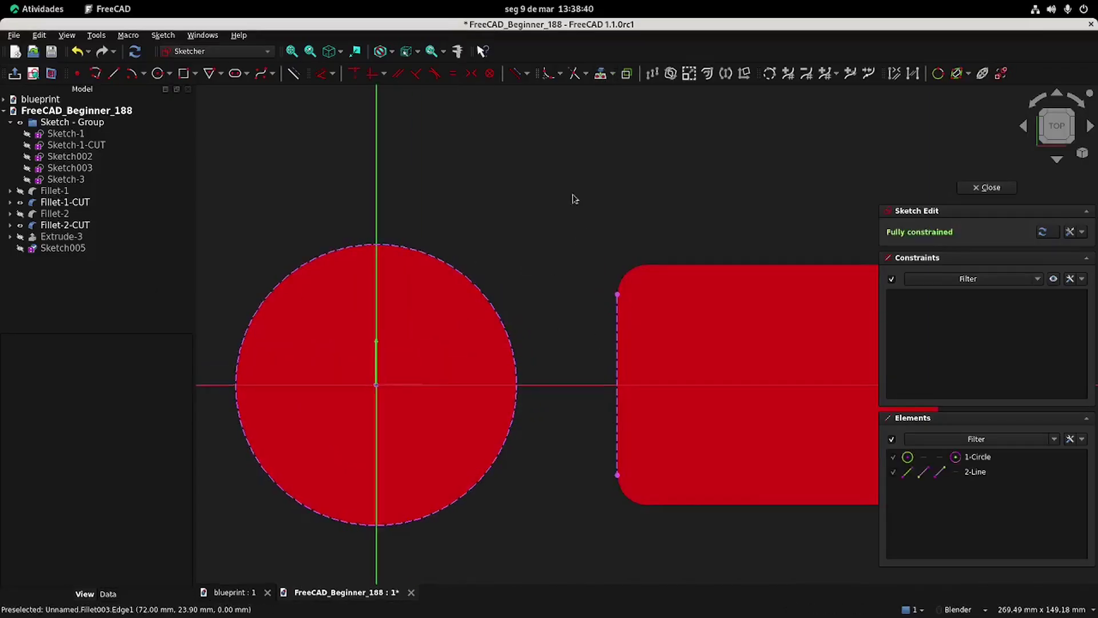
Sketch a rectangle across the gap between the cut bodies, overlapping both of them.
click(183, 73)
click(447, 340)
click(677, 438)
Constrain the rectangle's two left corners onto the projected circle of the round cut body.
click(448, 360)
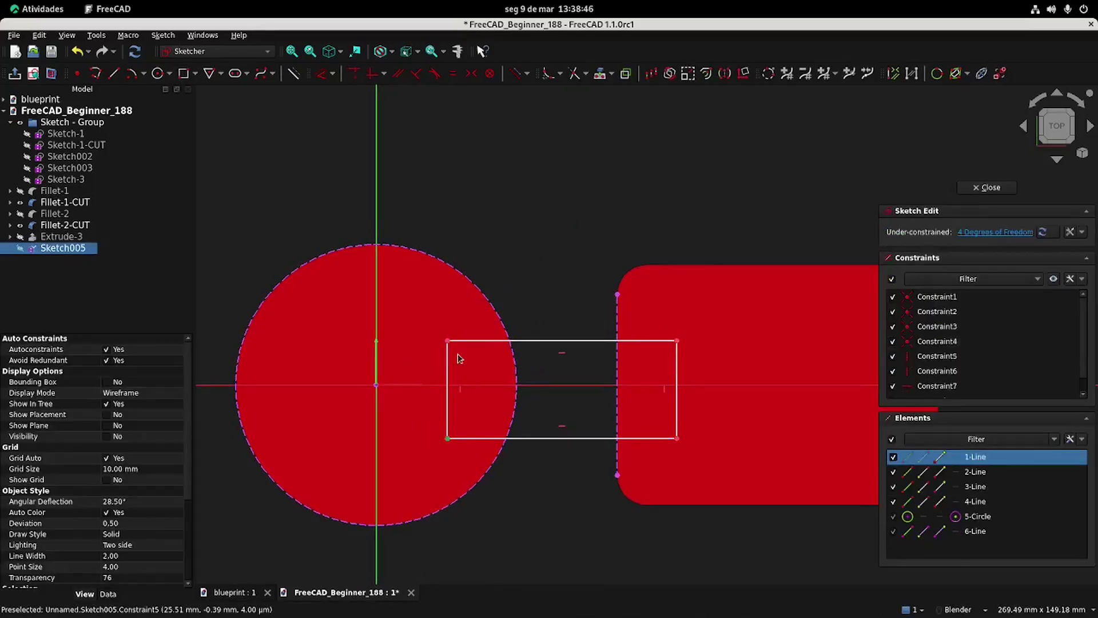
click(501, 321)
key(c)
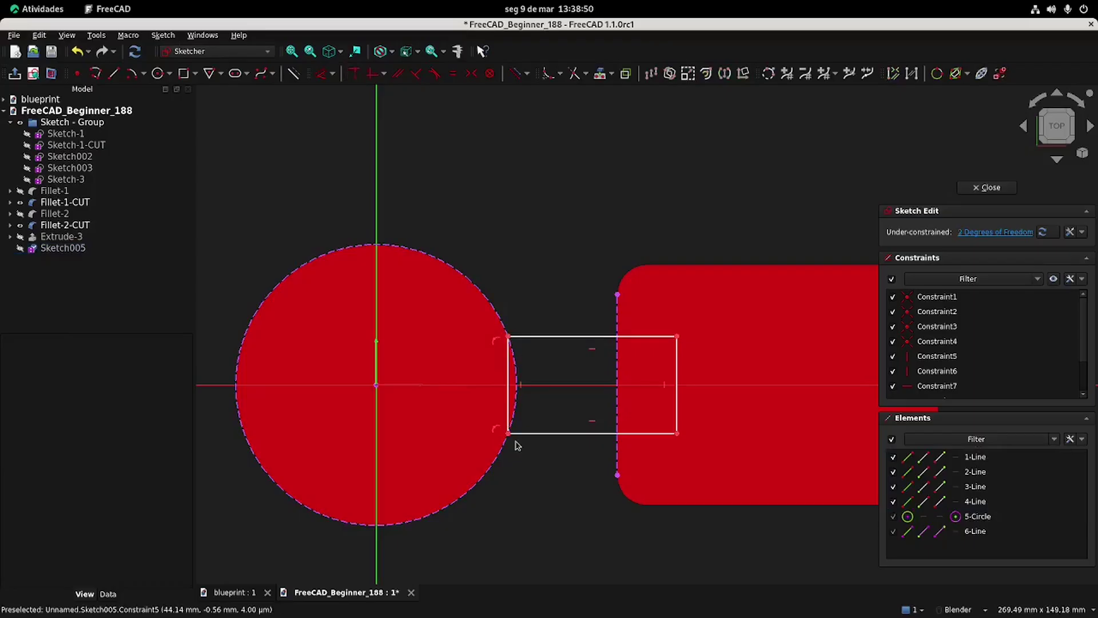
Constrain the rectangle's free side onto the projected straight edge of the rectangular cut body.
click(677, 433)
click(376, 101)
click(355, 73)
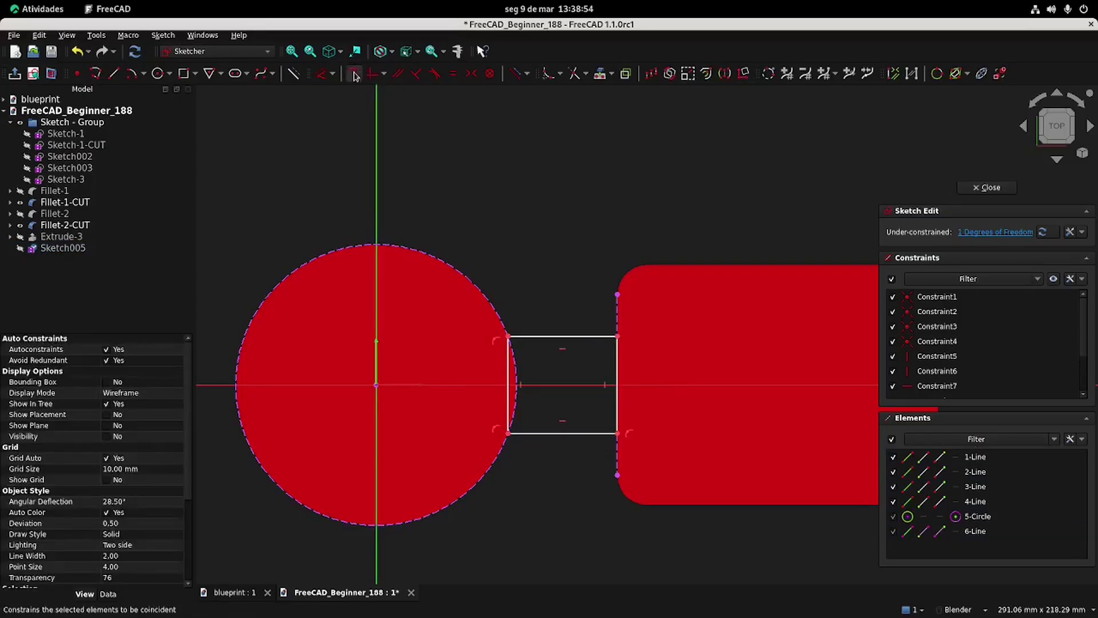
Look up the connecting channel's width in the blueprint and dimension the rectangle's vertical side to 36 mm.
click(234, 592)
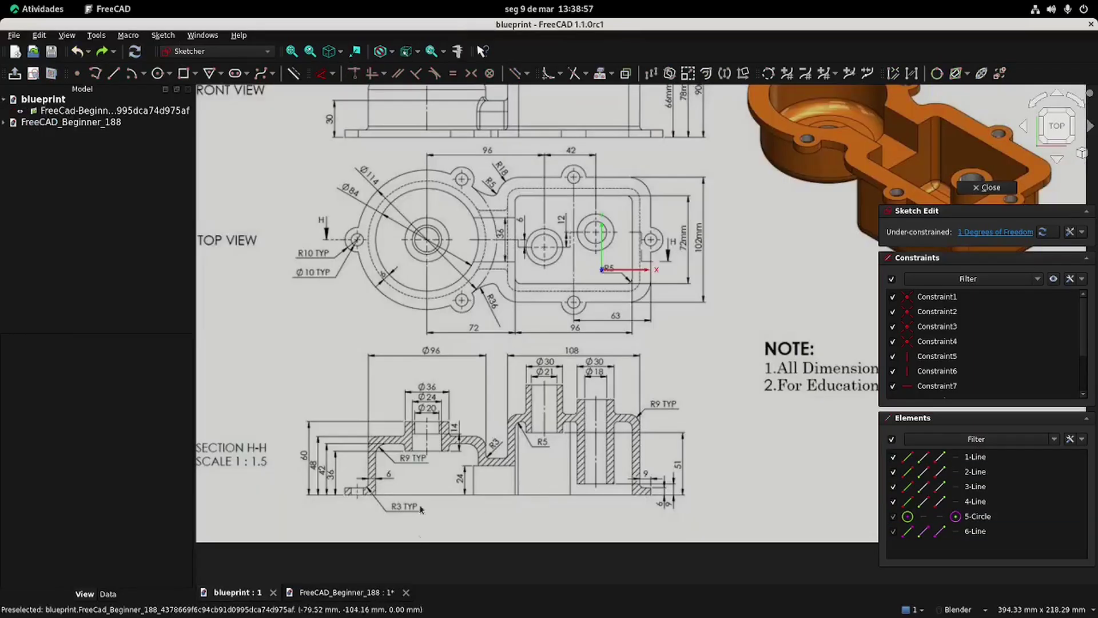
click(329, 593)
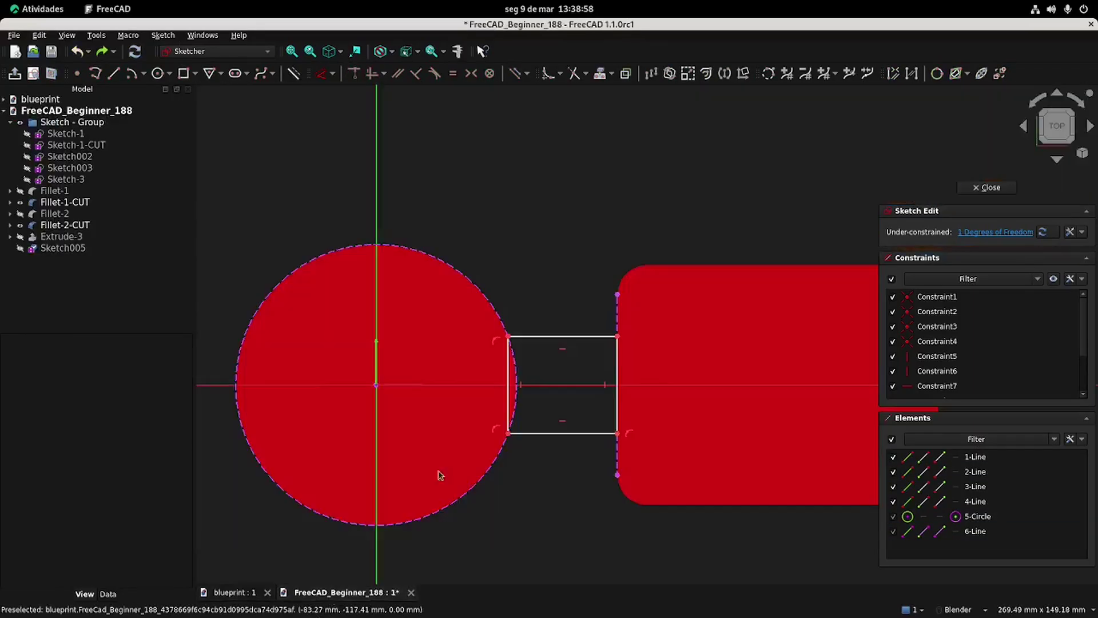
click(321, 74)
click(508, 367)
click(476, 367)
text(3)
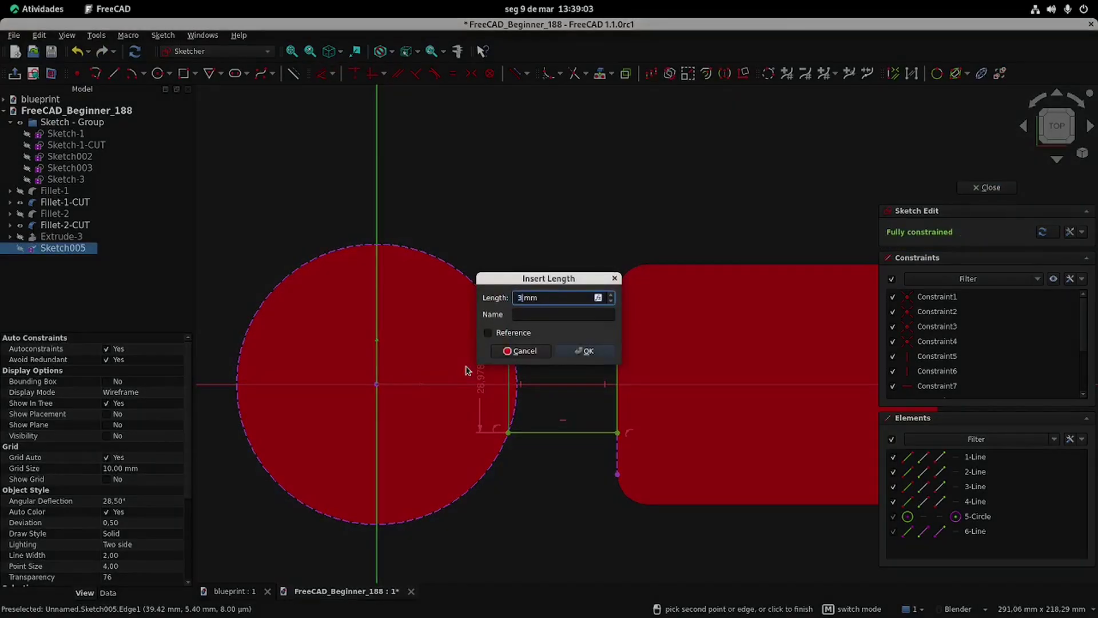
key(Return)
Finish the sketch, move it into Sketch - Group and extrude it 24 mm.
click(988, 188)
drag(63, 246, 69, 121)
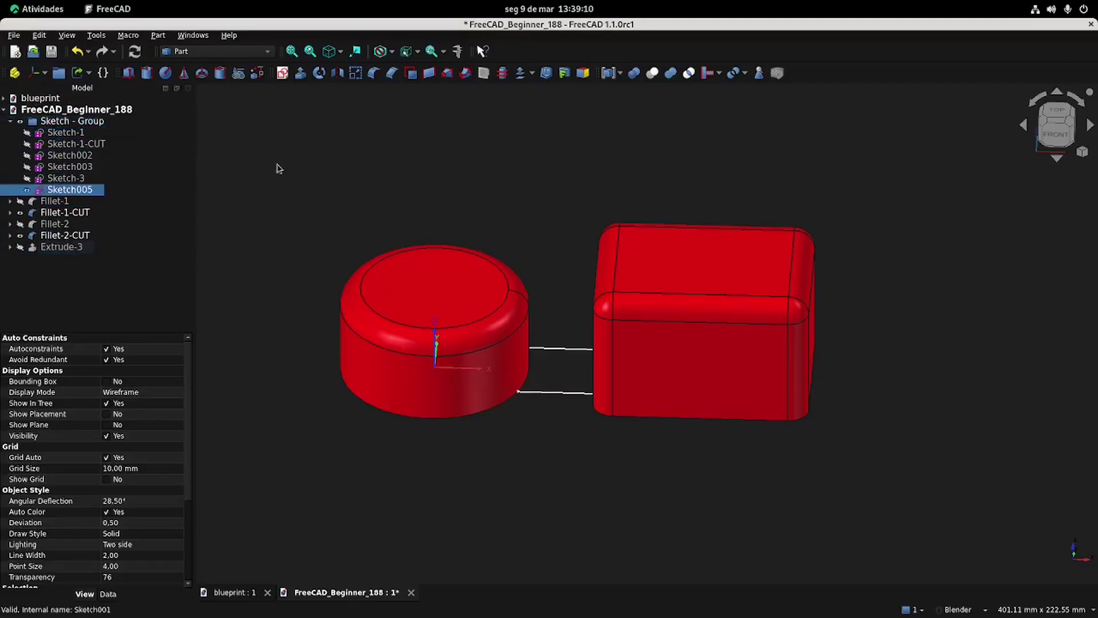
click(300, 72)
text(2)
click(1063, 187)
Rename the new connecting extrusion between the two cut bodies as Extrude-3-CUT.
middle_drag(490, 285, 540, 266)
click(78, 262)
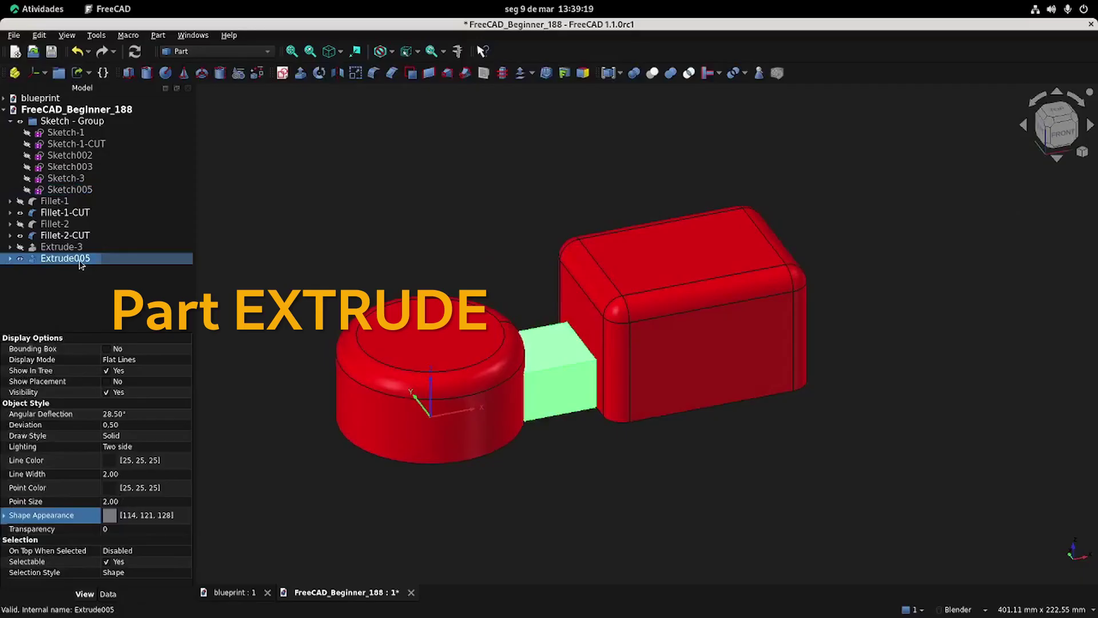
click(80, 262)
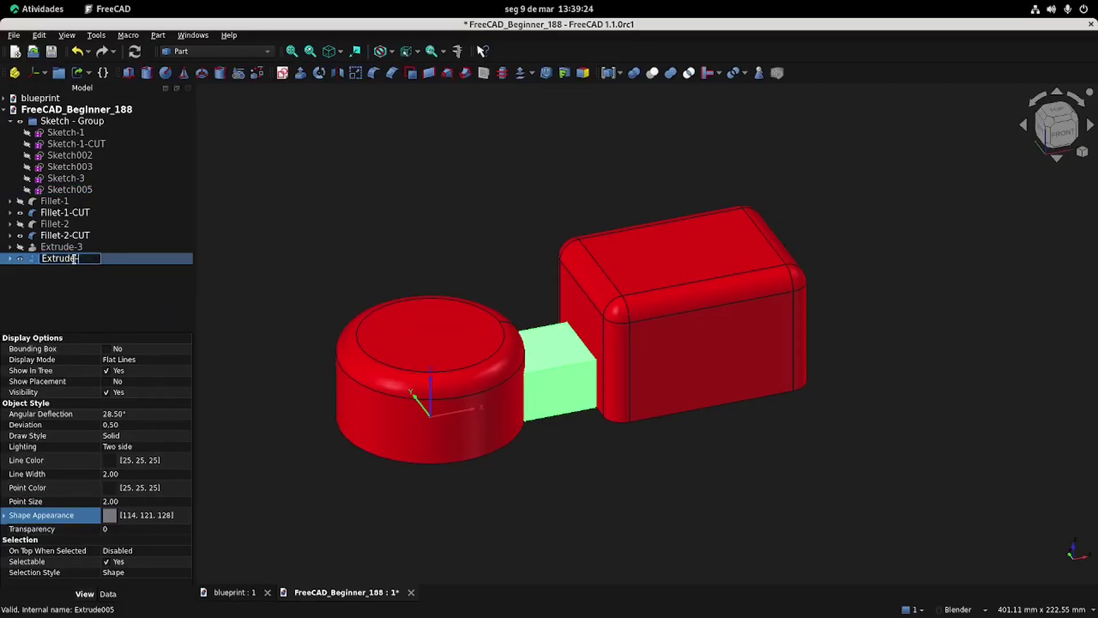
text(Extrude-3-CUT)
key(Return)
Change the shape appearance of Extrude-3-CUT to red (255, 0, 0) like the other cut bodies.
click(112, 516)
click(156, 518)
click(424, 277)
click(670, 424)
click(498, 238)
shift+middle_drag(516, 251, 529, 230)
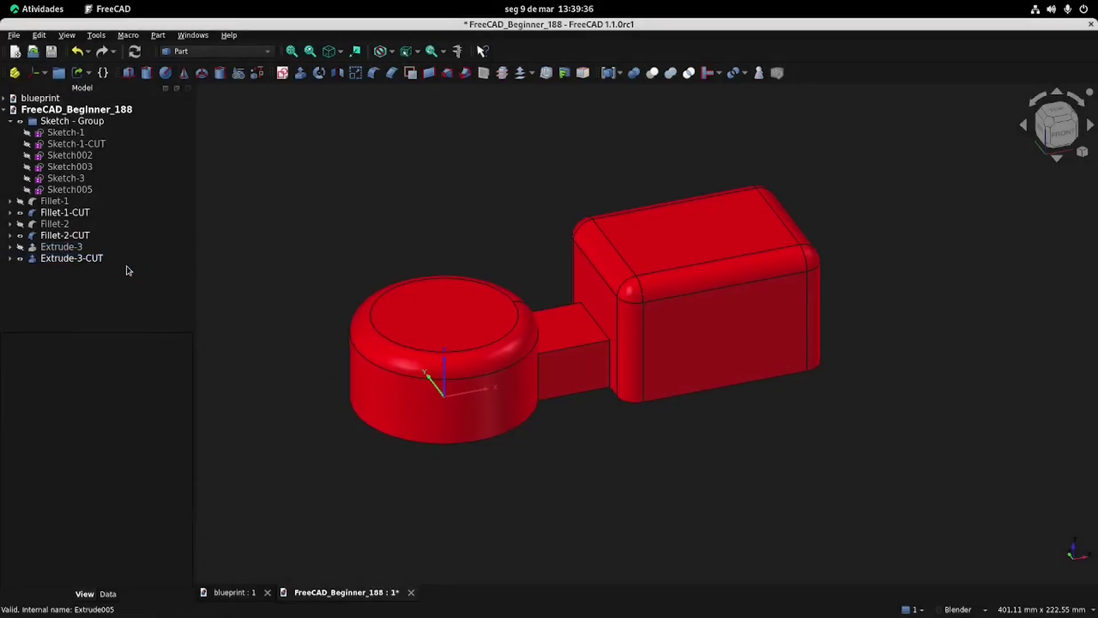
shift+middle_drag(427, 235, 431, 241)
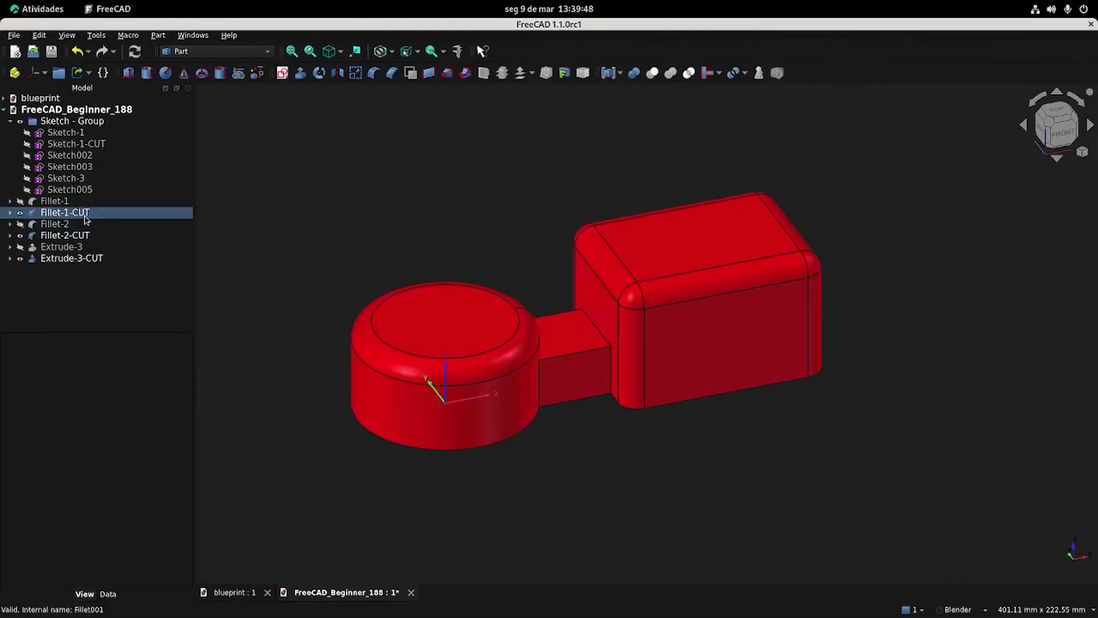
Fuse Fillet-1-CUT, Fillet-2-CUT and Extrude-3-CUT into one body and rename it Fusion-CUT.
click(66, 212)
ctrl+click(83, 235)
ctrl+click(80, 258)
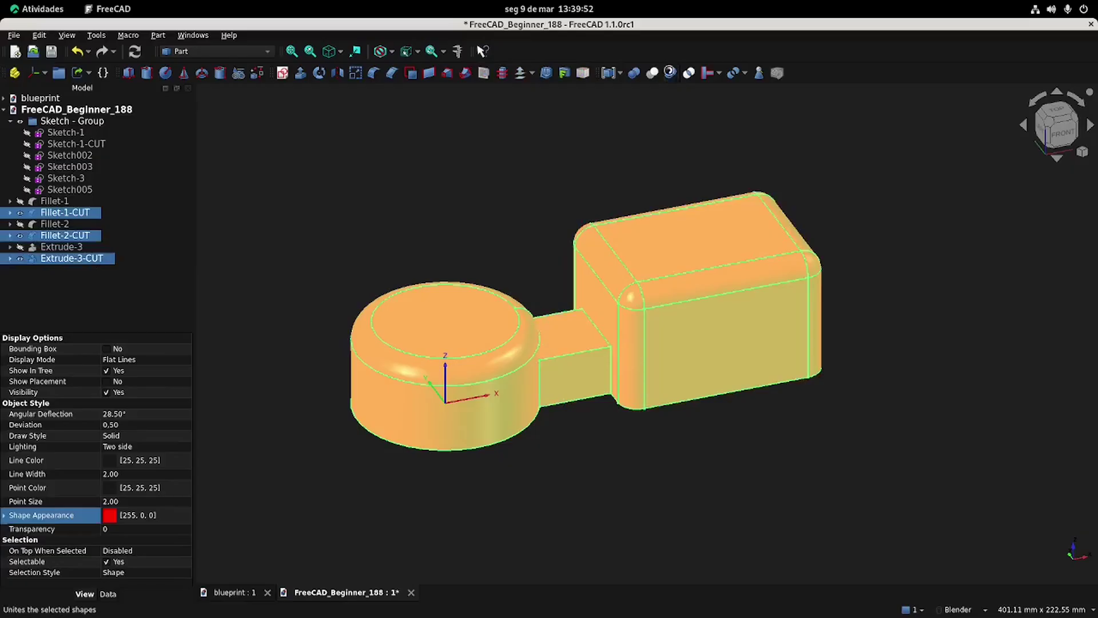
click(670, 72)
click(56, 237)
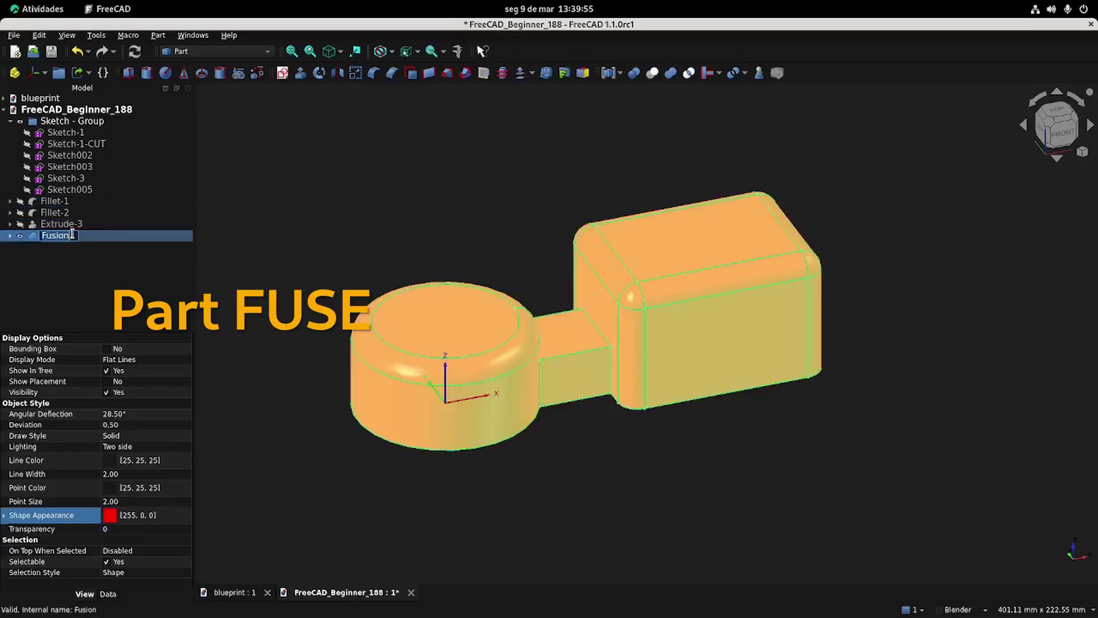
key(Return)
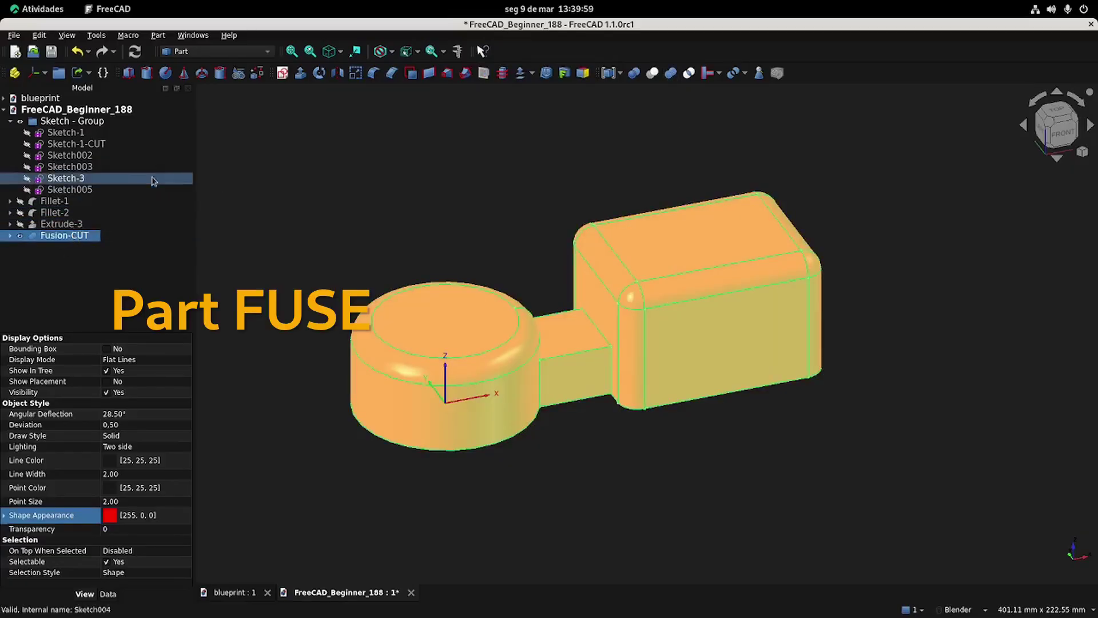
Examine which component bodies Fusion-CUT contains in the model tree, and collapse it again.
click(11, 237)
click(70, 249)
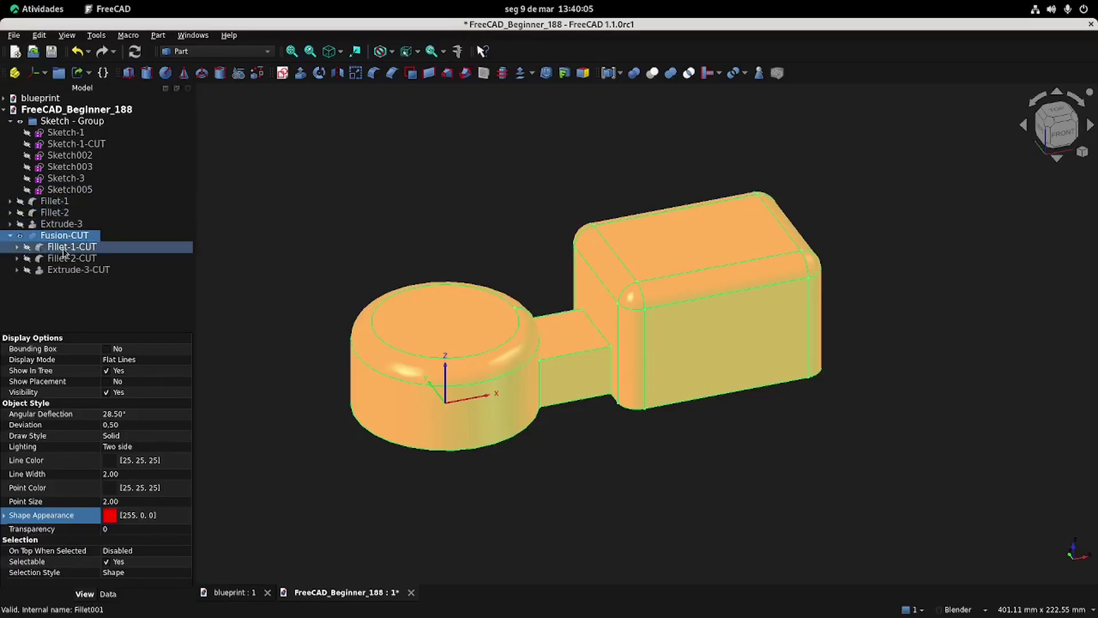
click(65, 238)
click(11, 236)
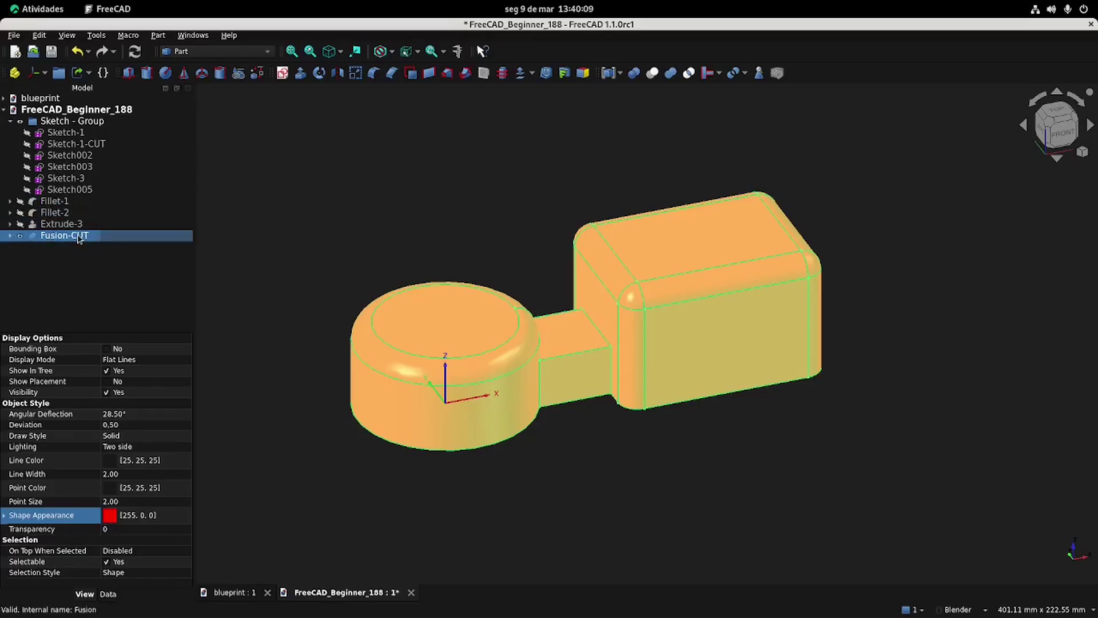
click(351, 238)
Make the hidden solid bodies Fillet-1, Fillet-2 and Extrude-3 visible.
click(61, 203)
key(space)
click(61, 213)
key(space)
click(64, 224)
key(space)
click(360, 200)
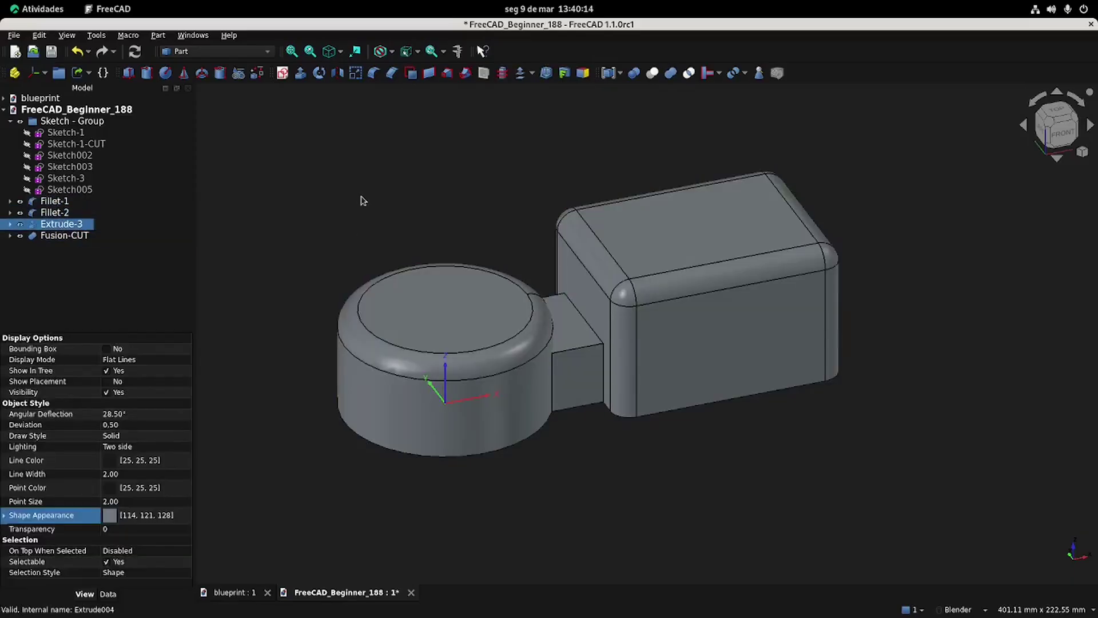
Fuse Fillet-1, Fillet-2 and Extrude-3 into one outer body and check it from below.
click(55, 202)
ctrl+click(56, 212)
ctrl+click(61, 224)
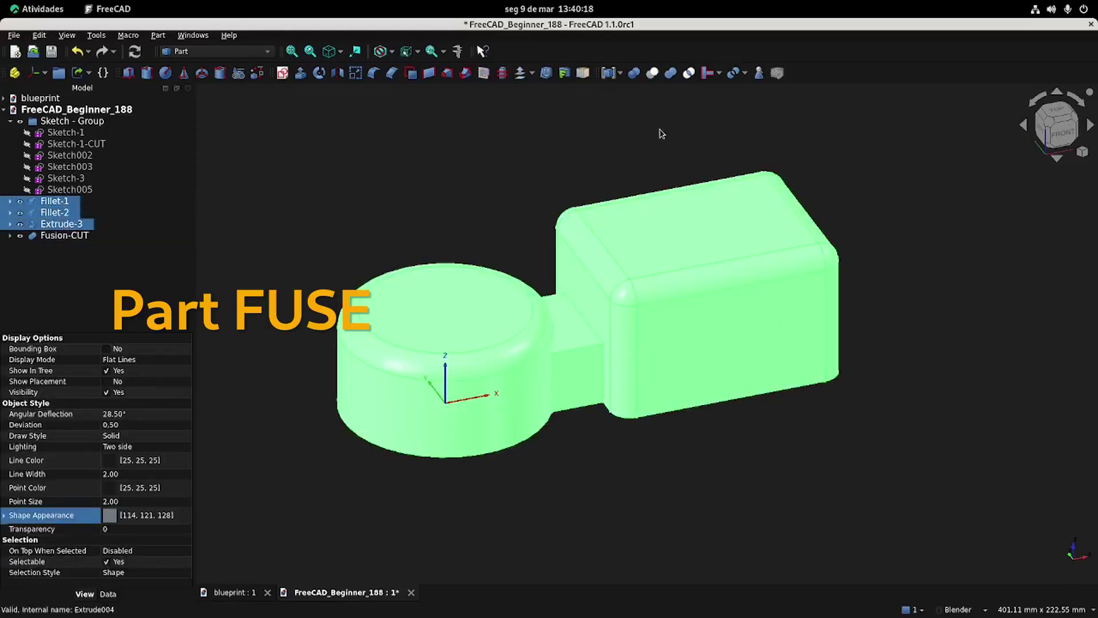
click(672, 73)
middle_drag(577, 377, 544, 256)
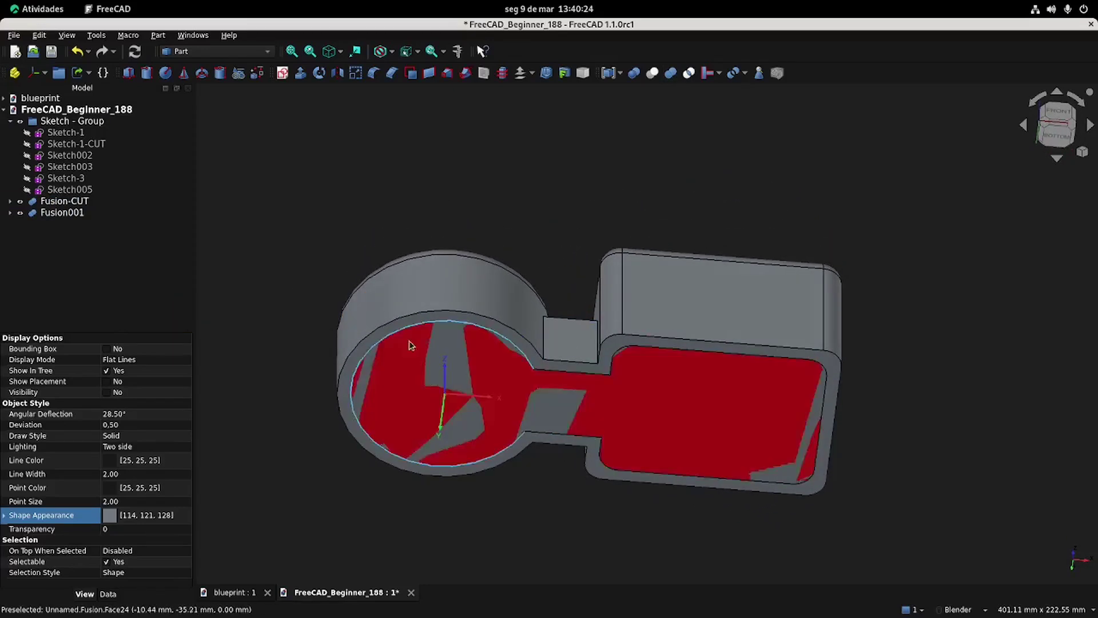
key(0)
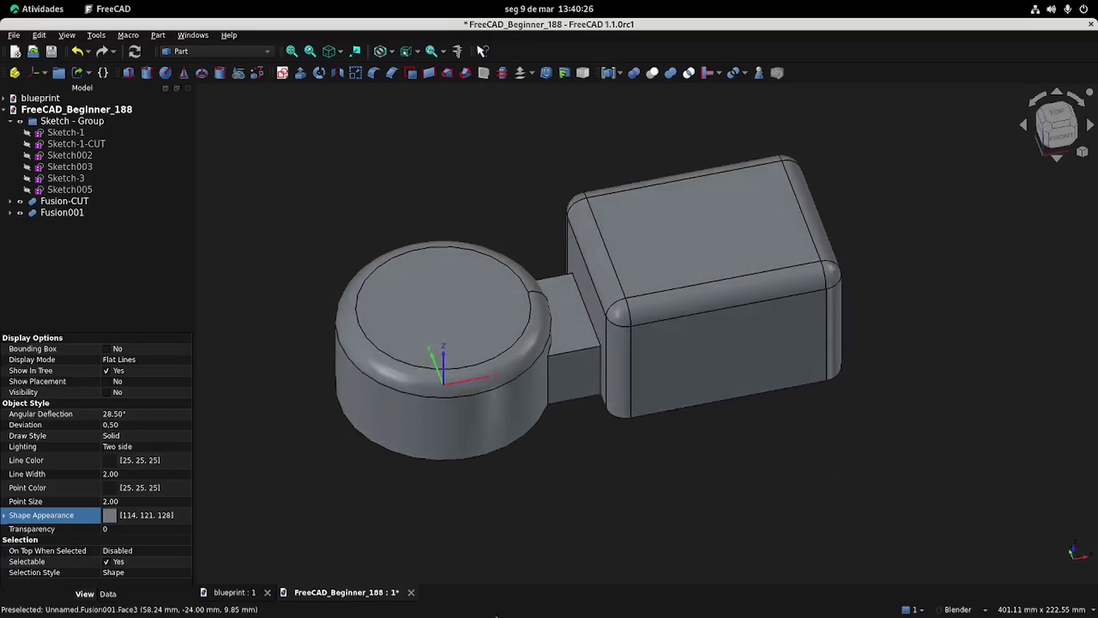
Consult the blueprint, create a sketch on the XY plane and section the view of the two fused bodies at that plane.
click(234, 593)
shift+middle_drag(492, 444, 499, 525)
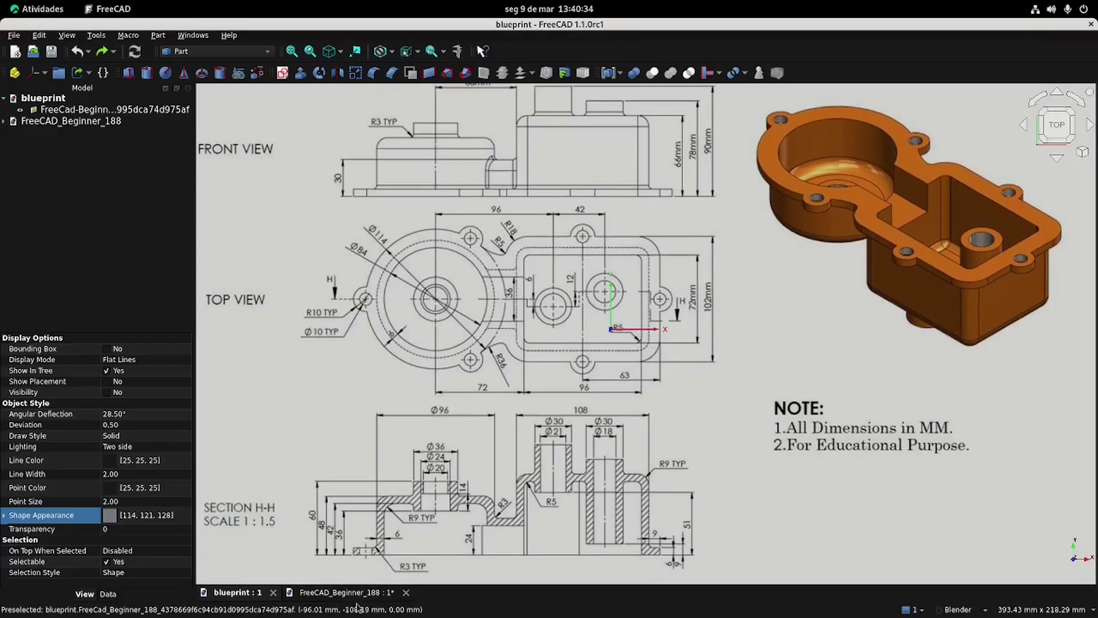
click(343, 592)
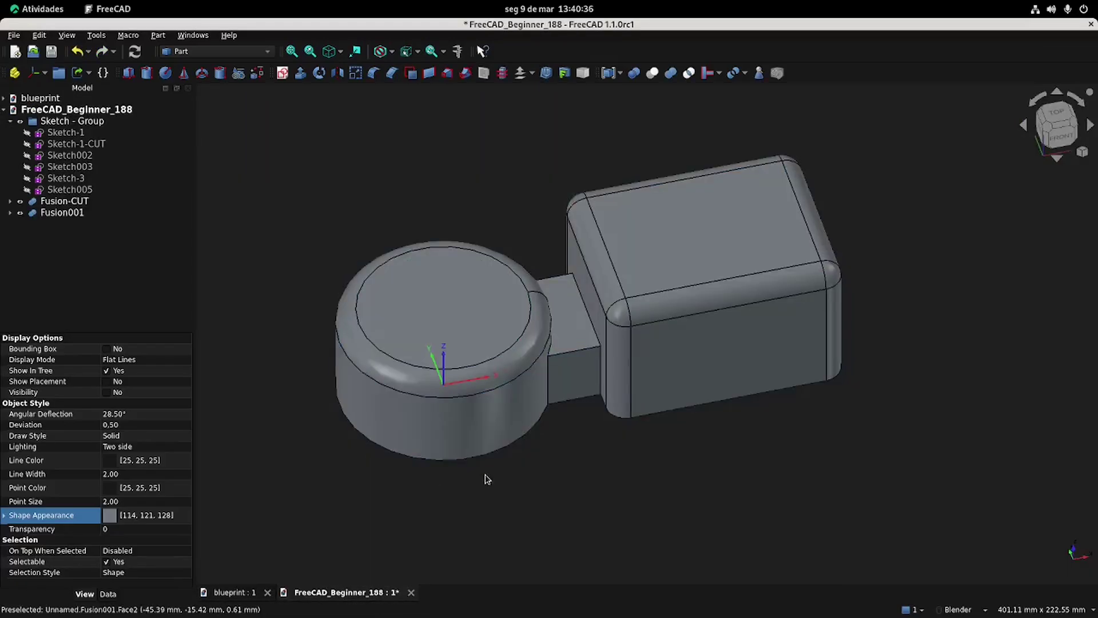
middle_drag(409, 172, 372, 203)
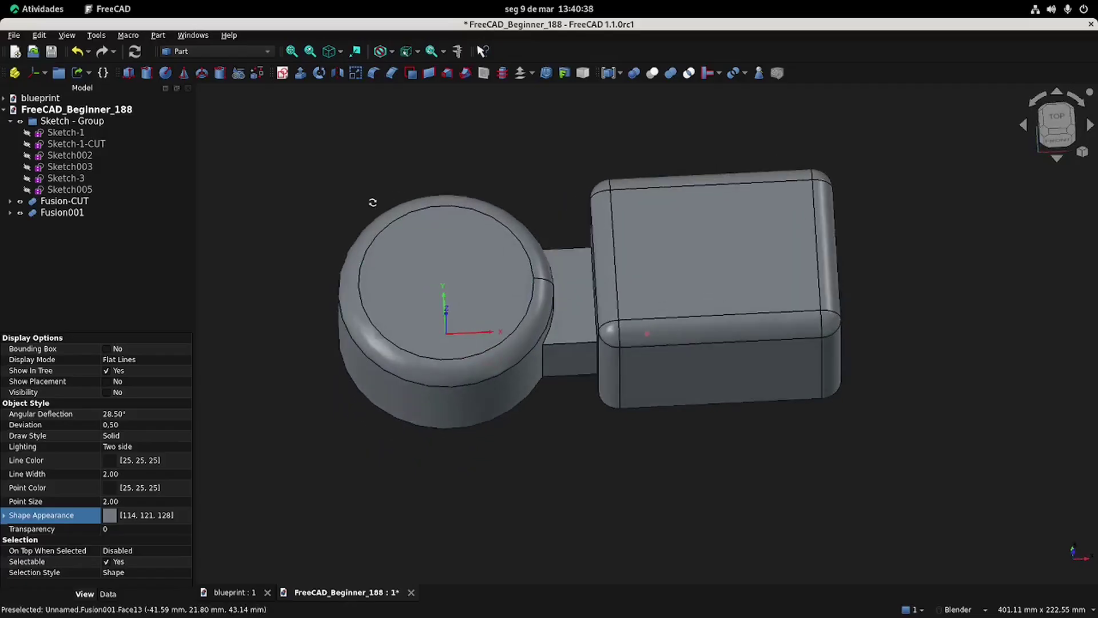
click(283, 73)
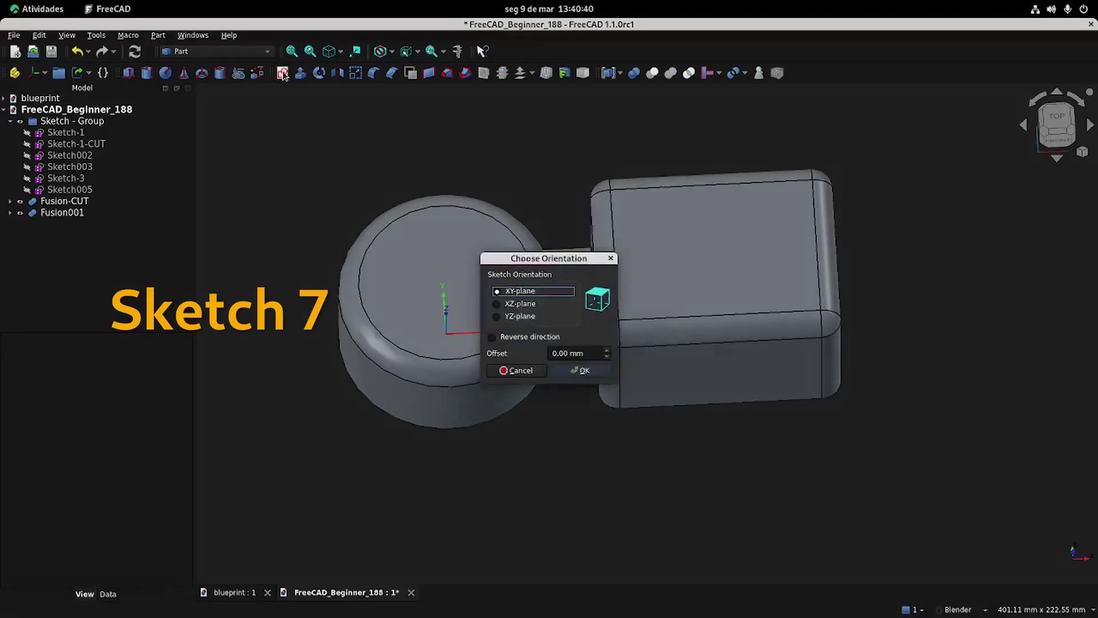
click(581, 370)
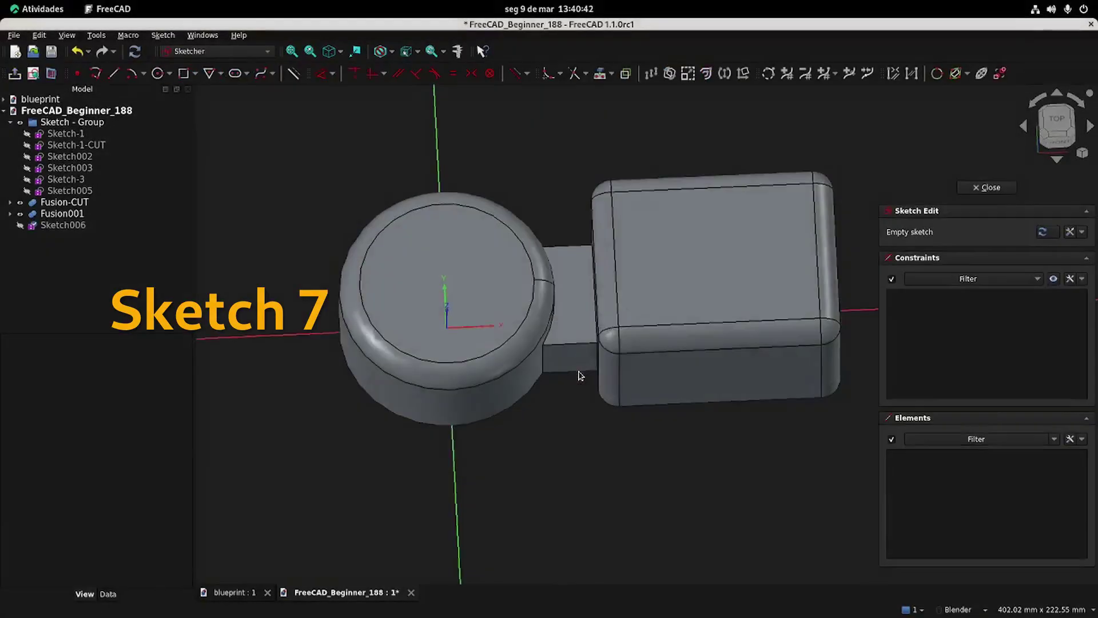
click(52, 74)
scroll(490, 206, up, 3)
shift+middle_drag(548, 237, 555, 181)
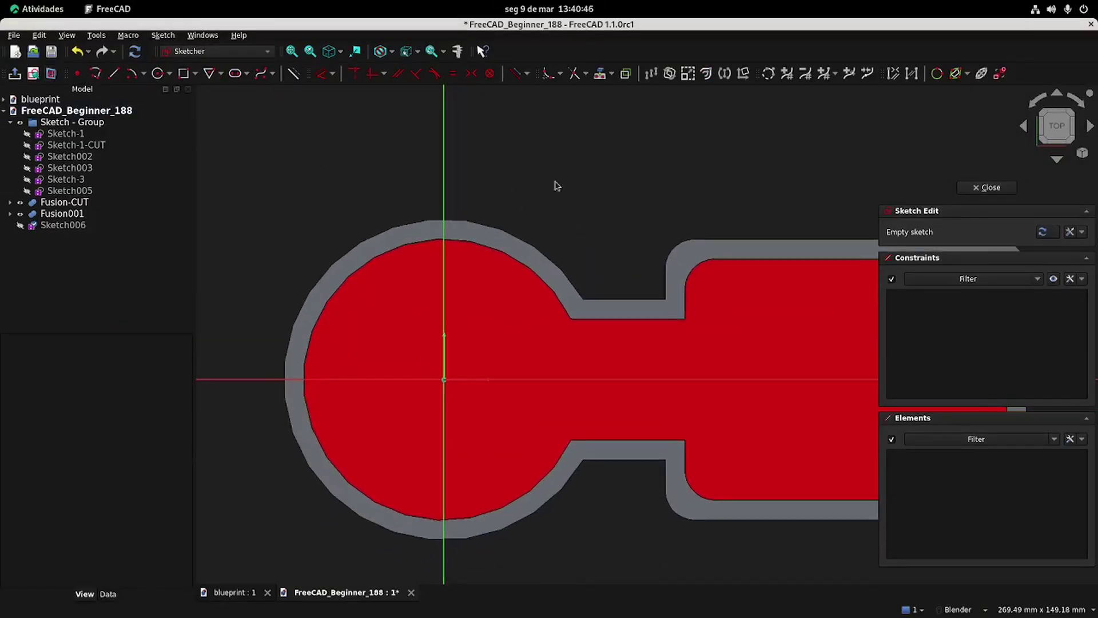
Project the outer circular edge of the round chamber into the sketch as external geometry.
click(600, 73)
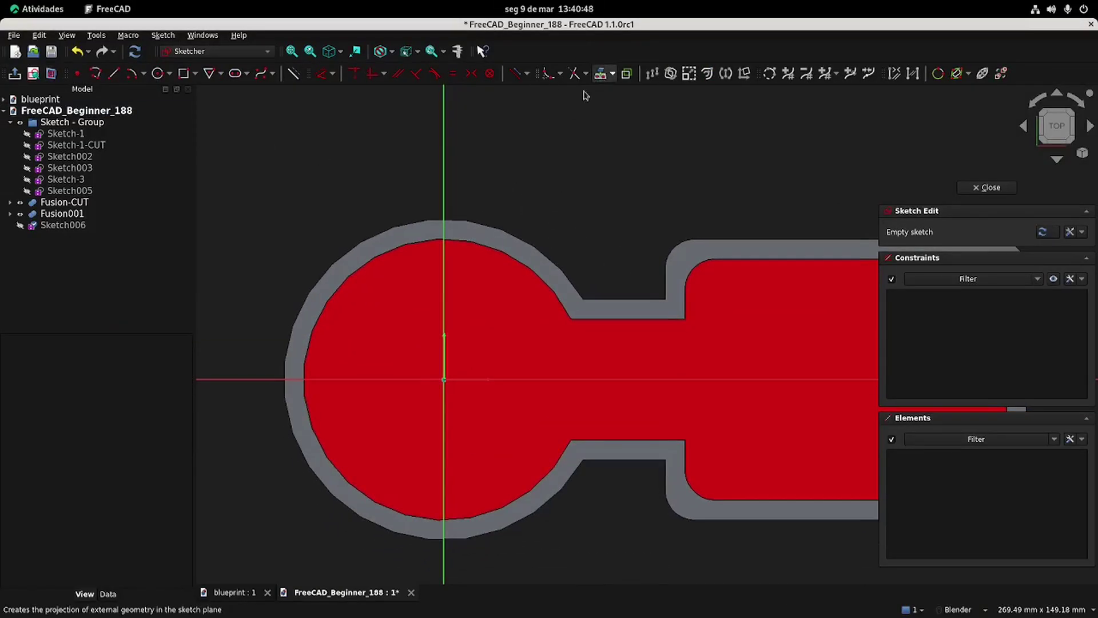
click(384, 232)
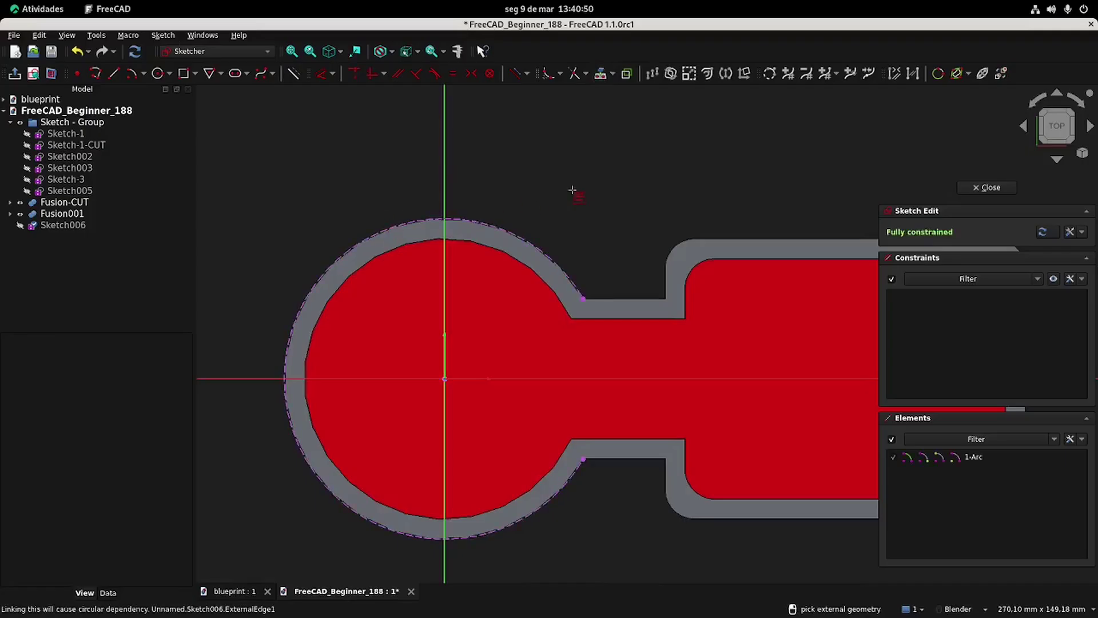
right_click(602, 185)
shift+middle_drag(596, 191, 615, 173)
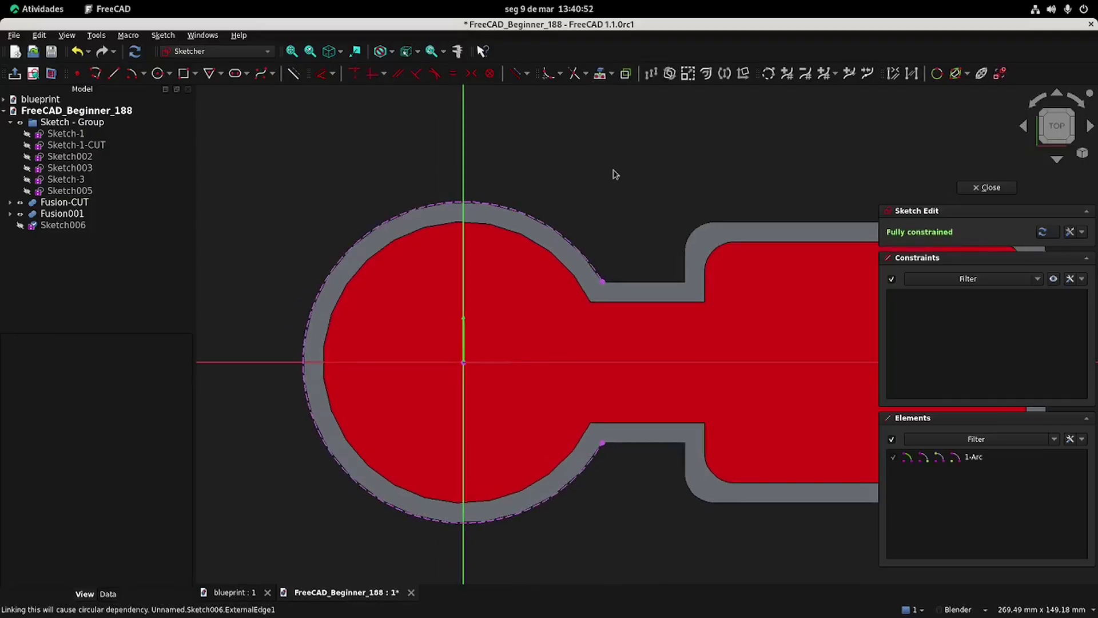
Look up the round flange's diameter in the blueprint and draw a 114 mm diameter circle centred on the sketch origin.
click(233, 592)
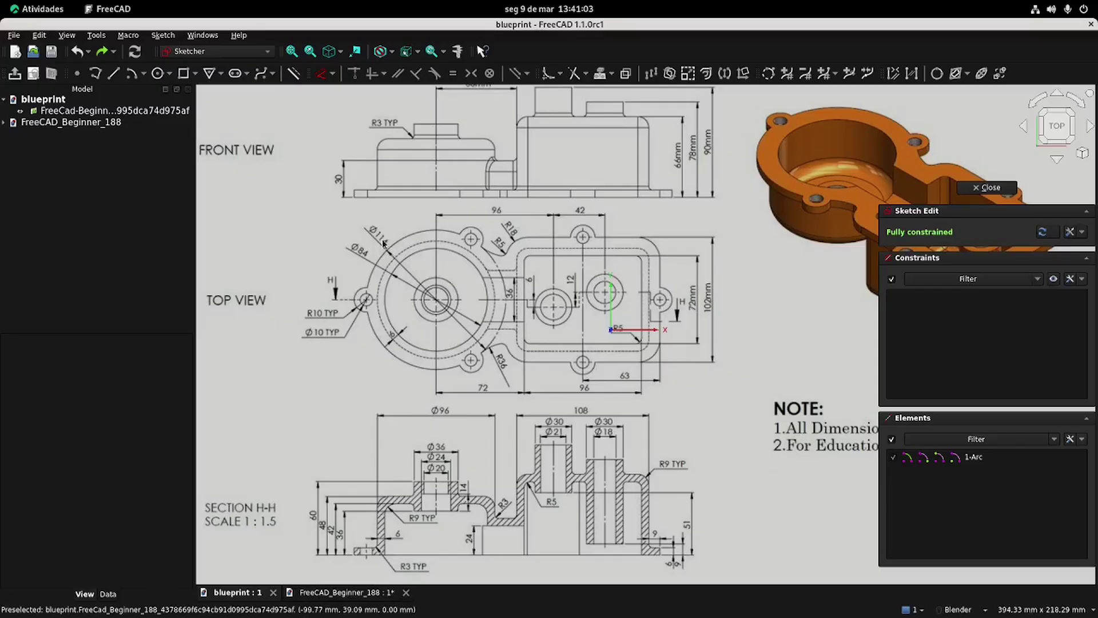
click(341, 598)
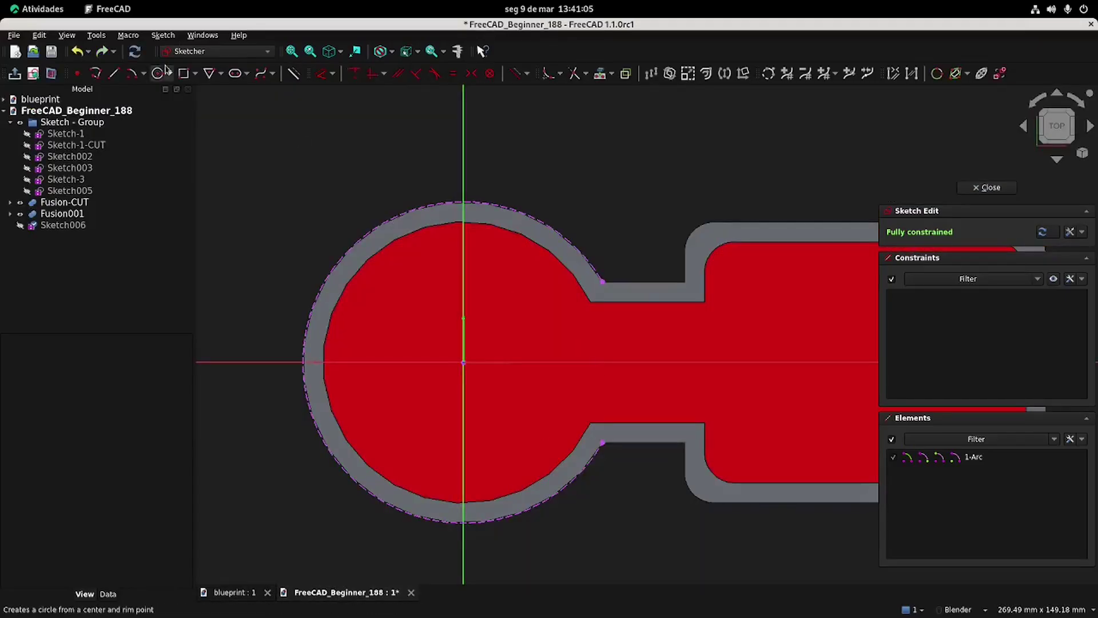
click(132, 75)
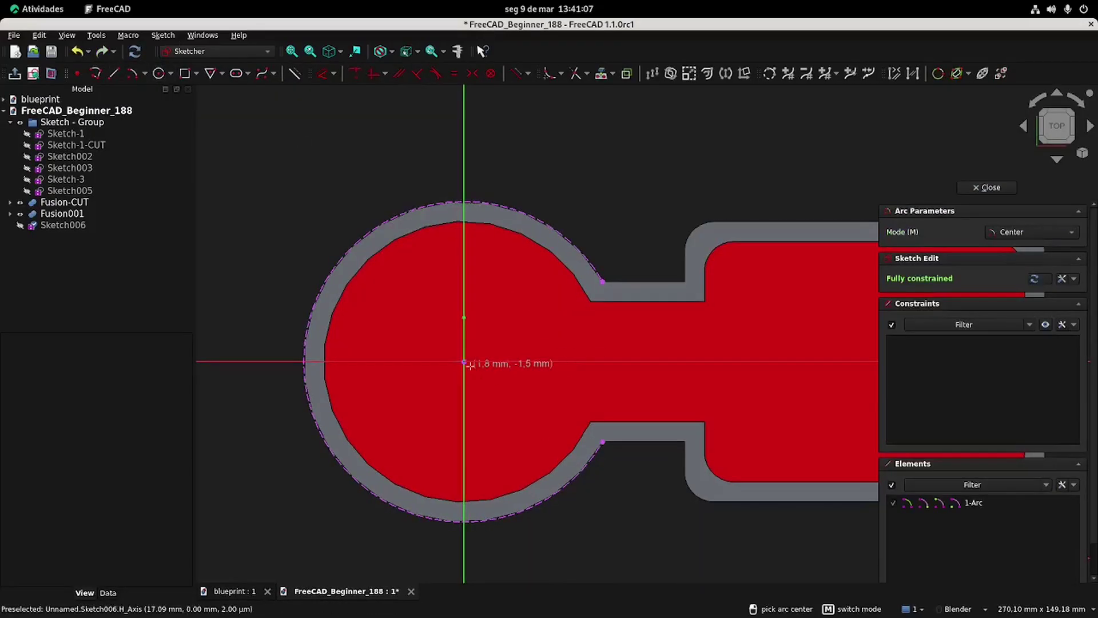
click(159, 73)
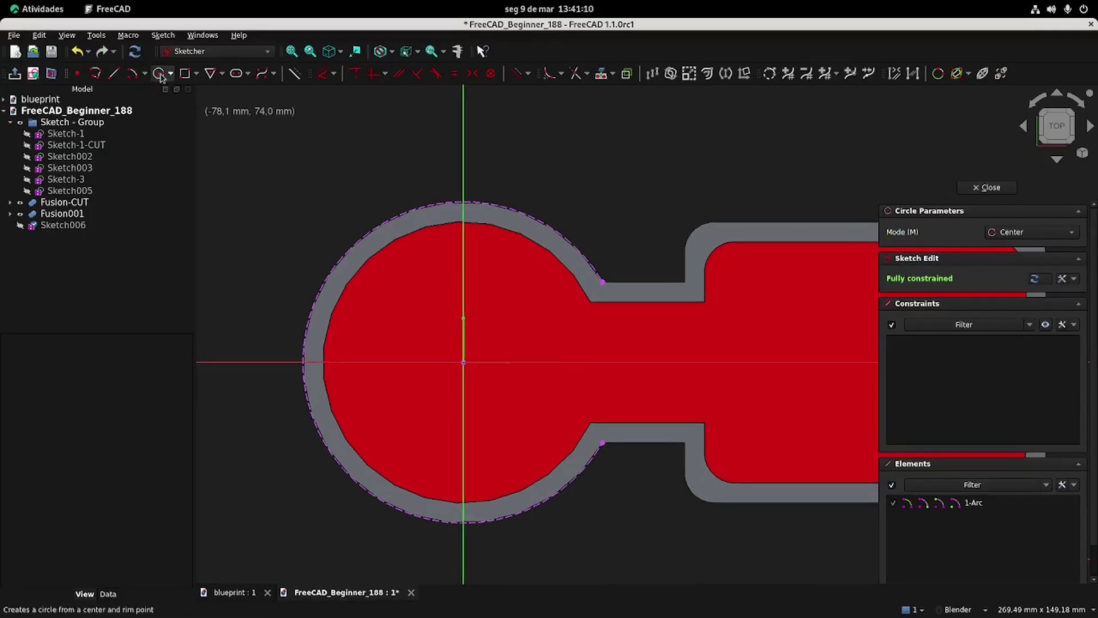
click(464, 361)
text(114)
key(Return)
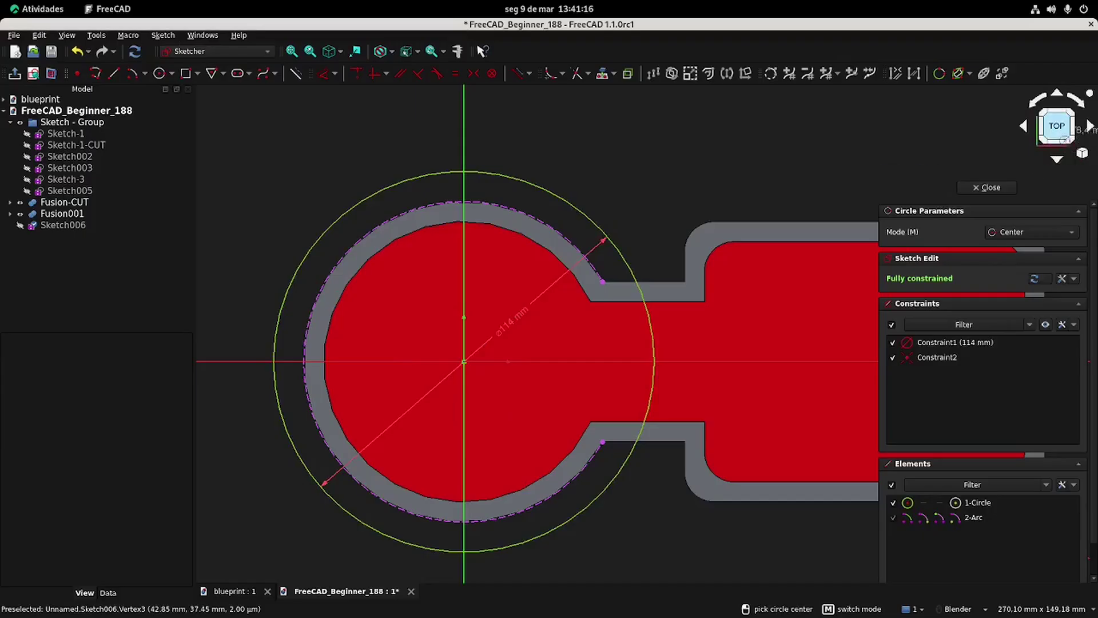
Finish the flange sketch, move it into Sketch - Group and check the flange thickness in the blueprint.
click(998, 190)
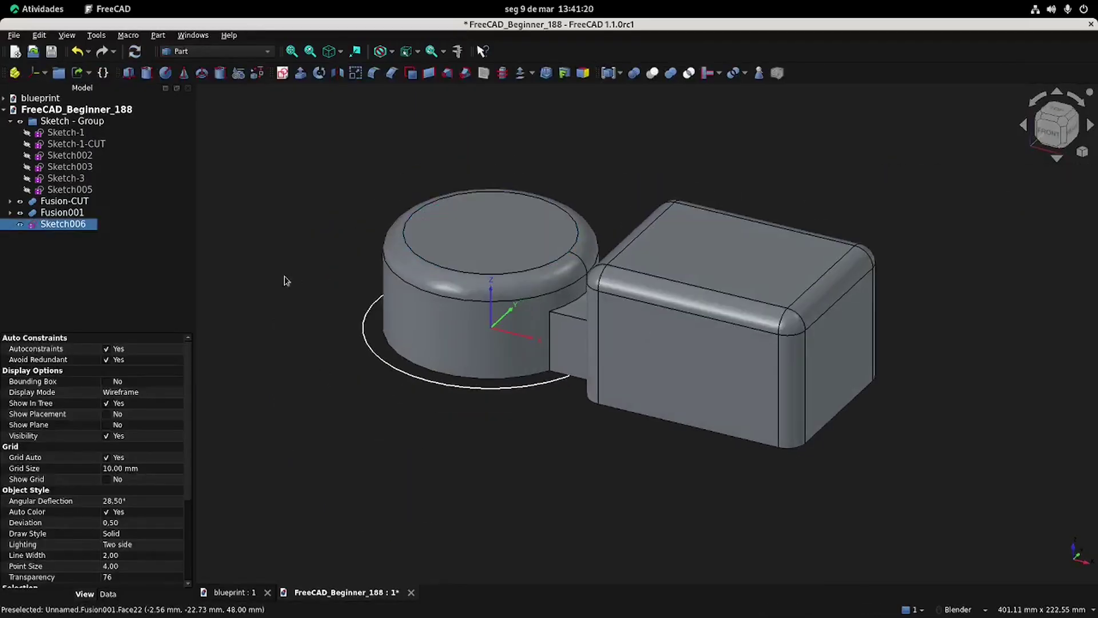
drag(72, 228, 82, 122)
click(235, 593)
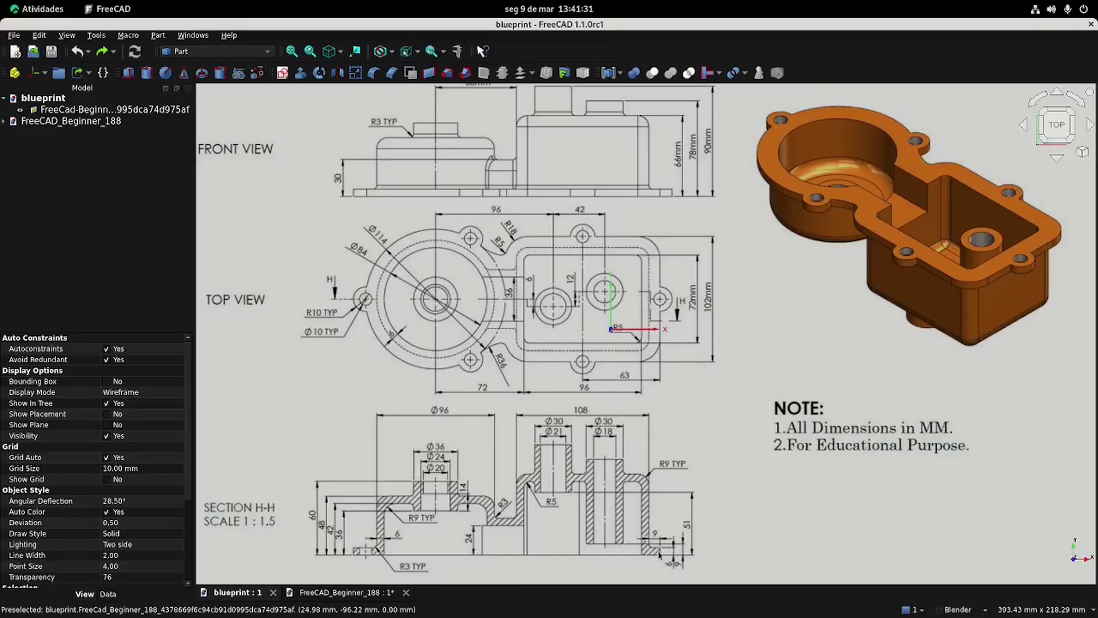
click(343, 593)
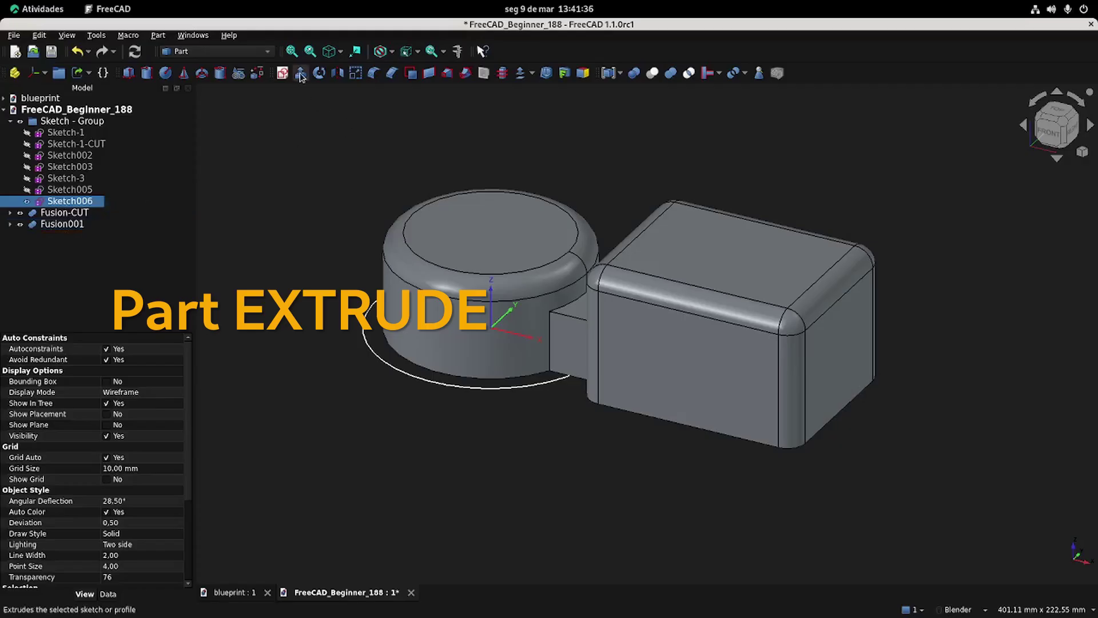
Extrude the round flange circle in Sketch006 by 6 mm along its normal as a solid.
click(79, 204)
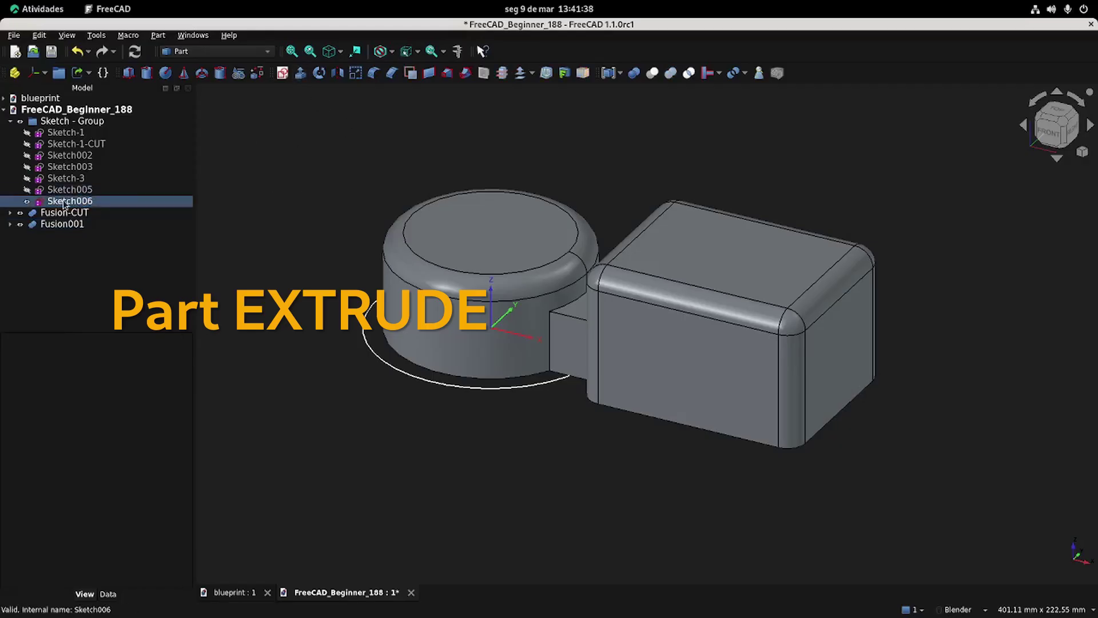
click(301, 73)
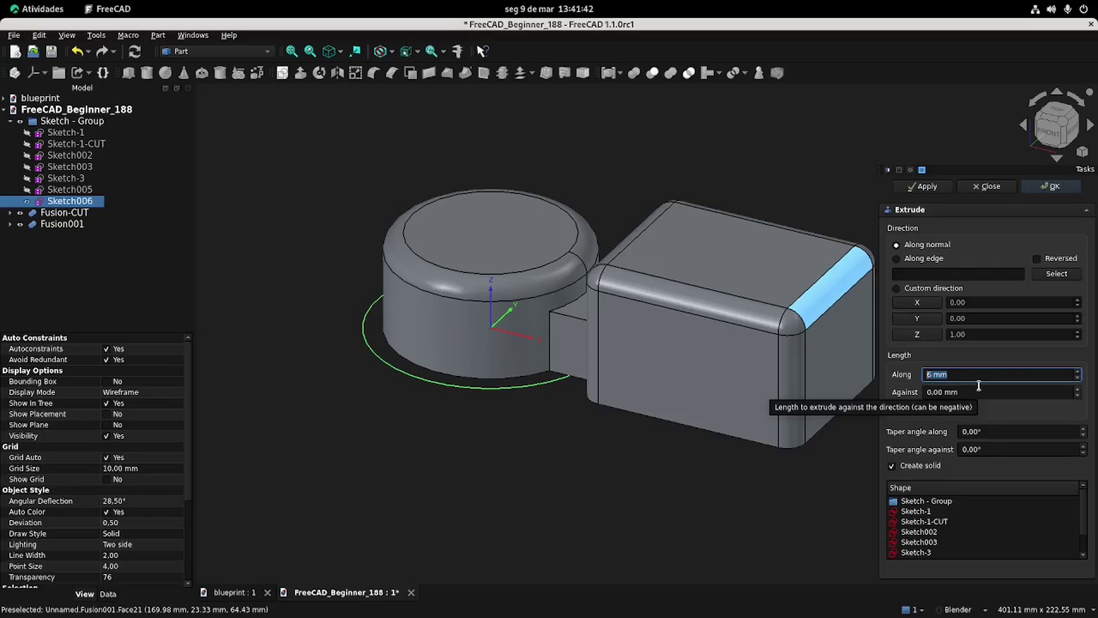
click(1058, 193)
click(262, 208)
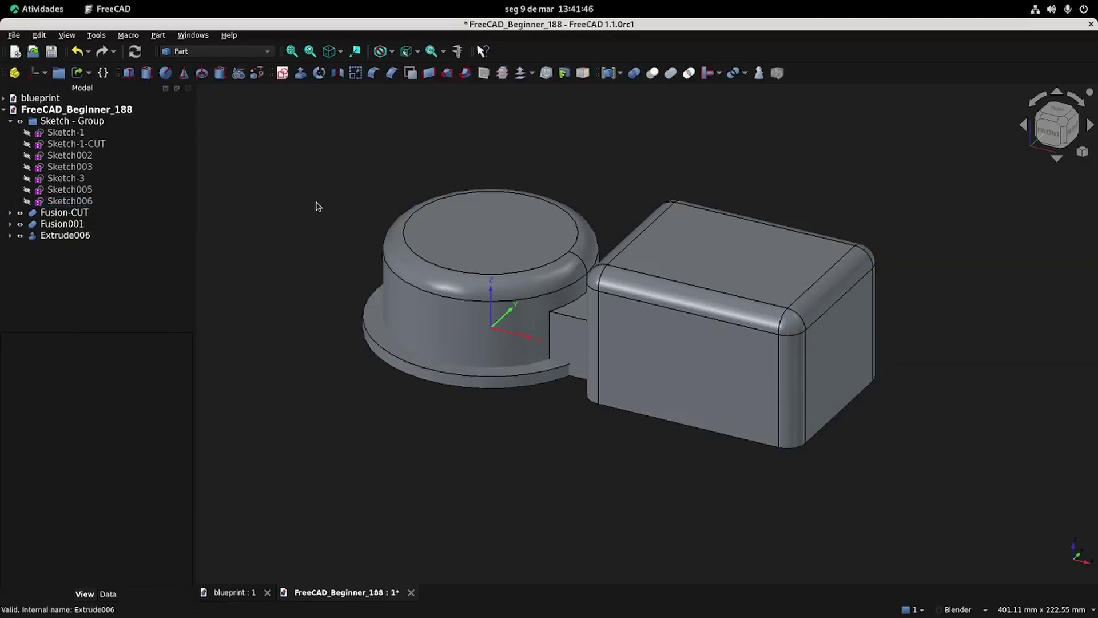
click(86, 237)
click(289, 203)
Create a new sketch on the XY plane and section the model view at that plane.
shift+middle_drag(583, 388, 483, 370)
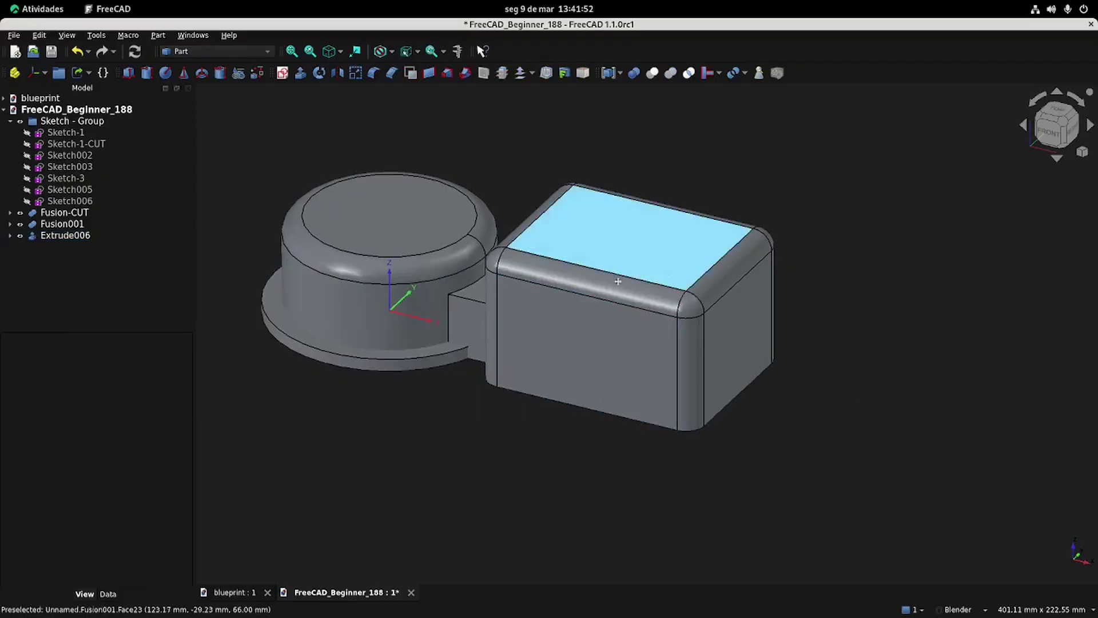
shift+middle_drag(617, 282, 687, 338)
middle_drag(322, 209, 350, 221)
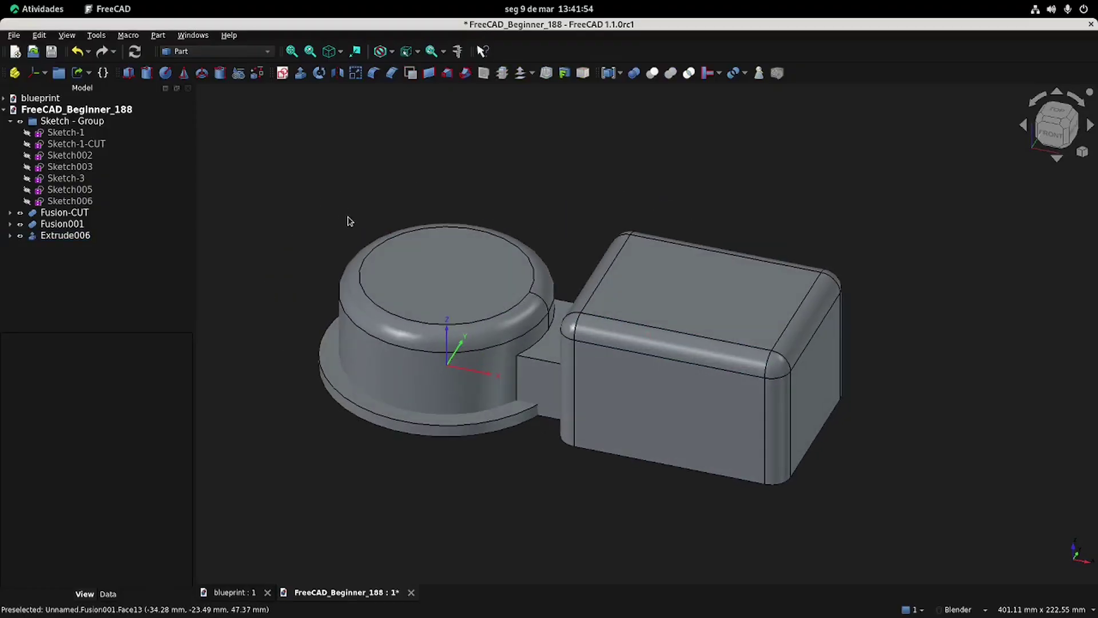
click(282, 72)
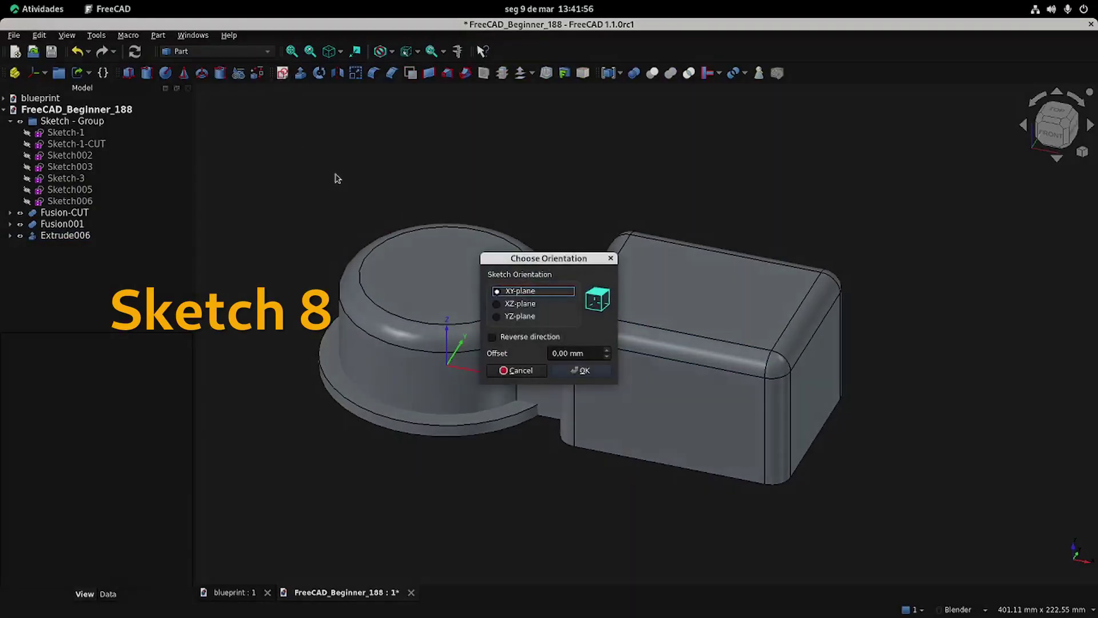
click(582, 371)
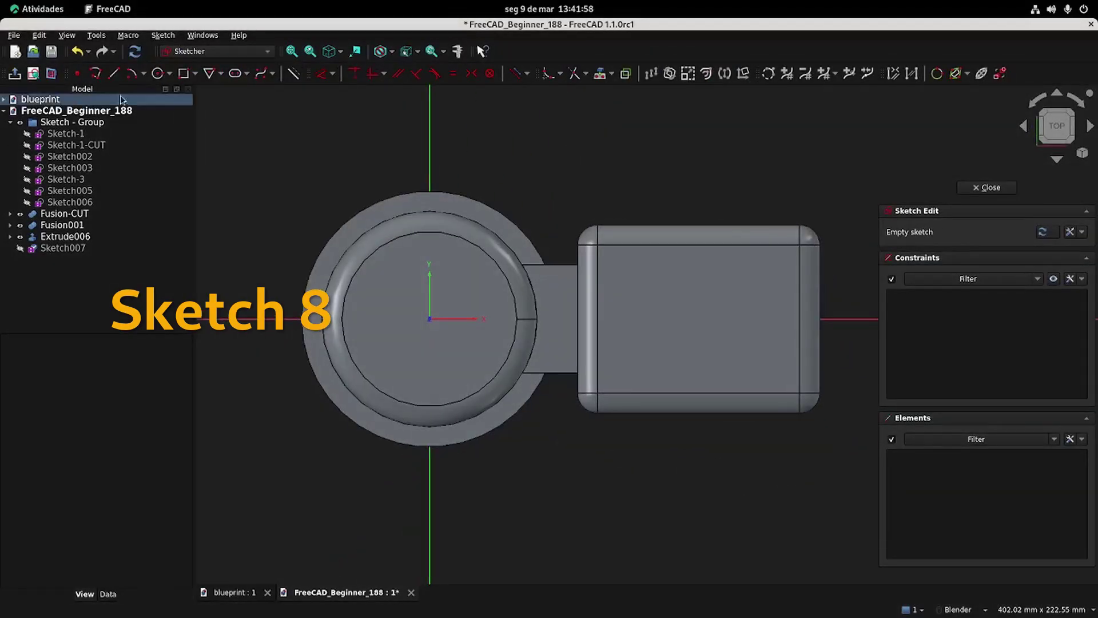
shift+middle_drag(649, 155, 541, 182)
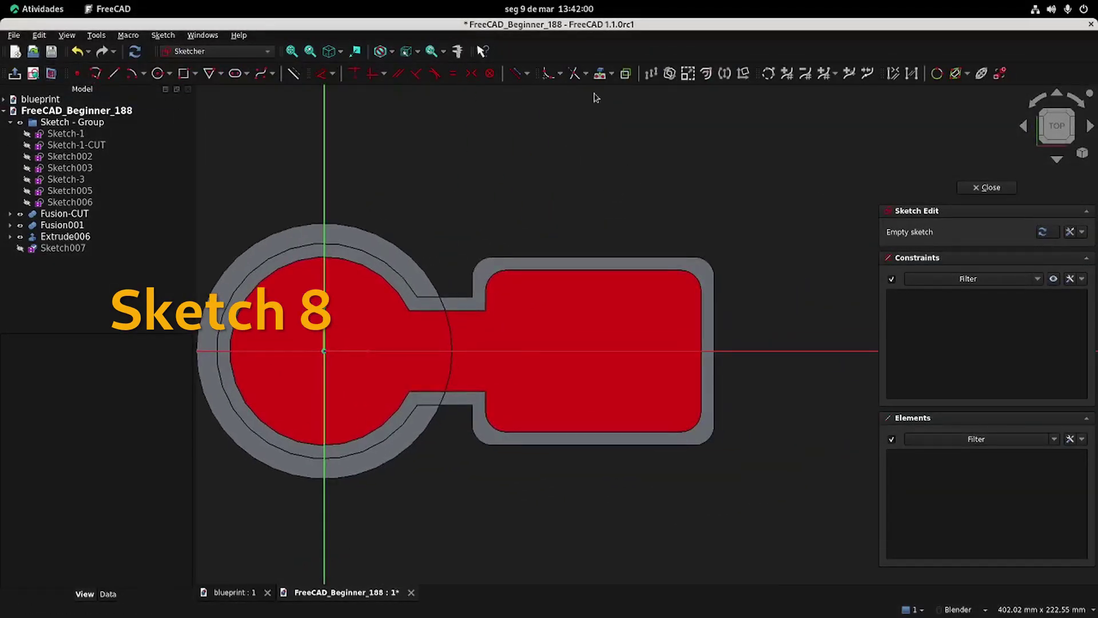
Project the rectangular chamber's upper, lower and far outer edges and its lower-right corner arc into the sketch as external geometry.
click(601, 73)
click(617, 256)
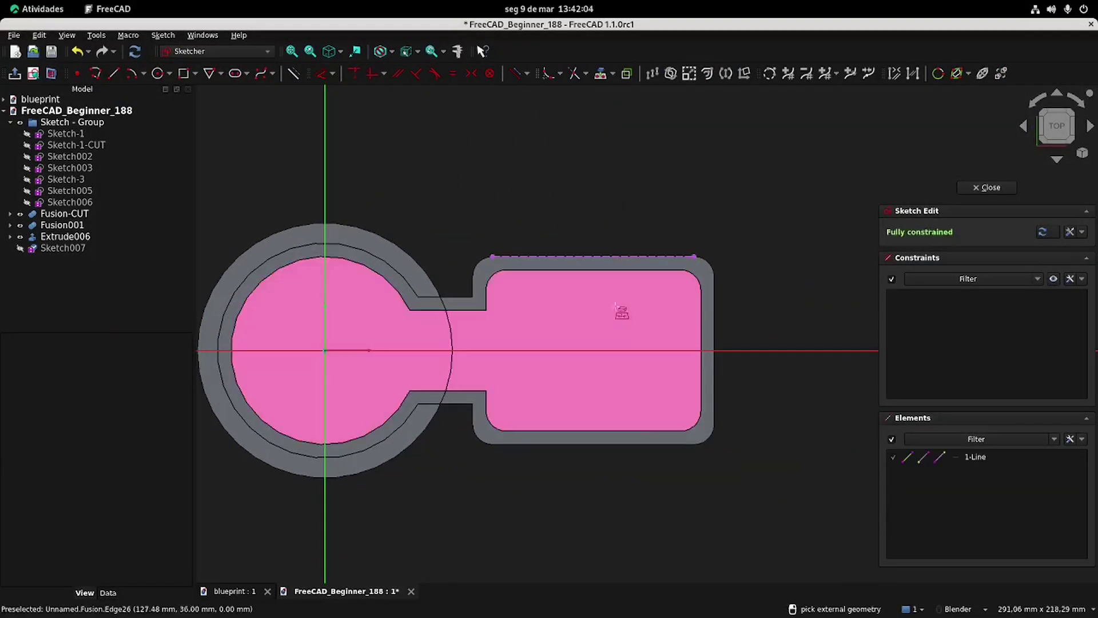
click(677, 450)
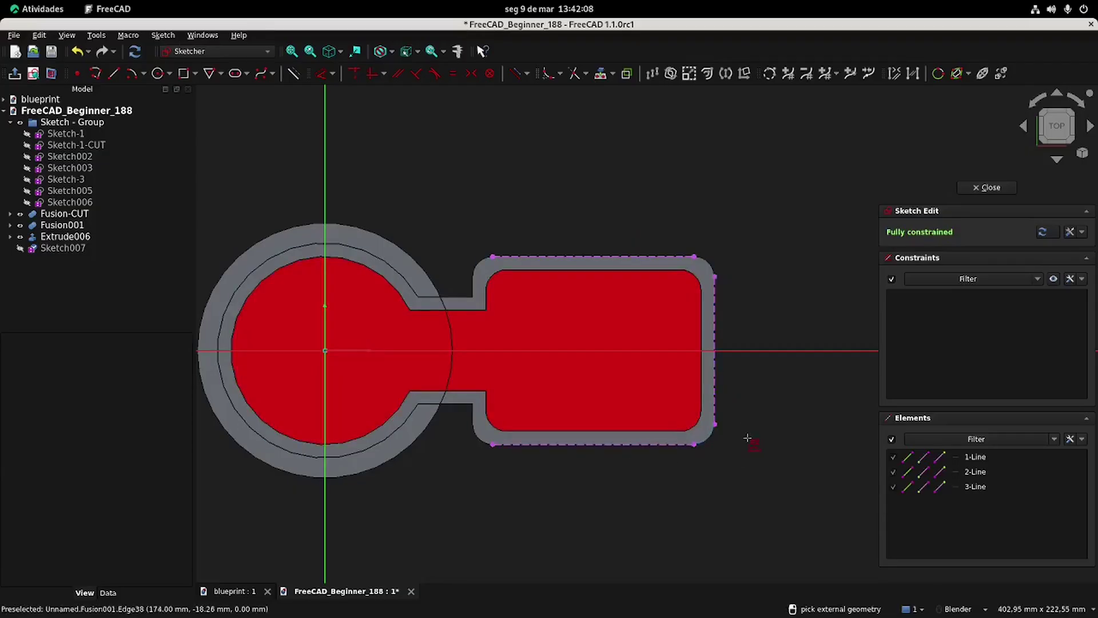
click(711, 439)
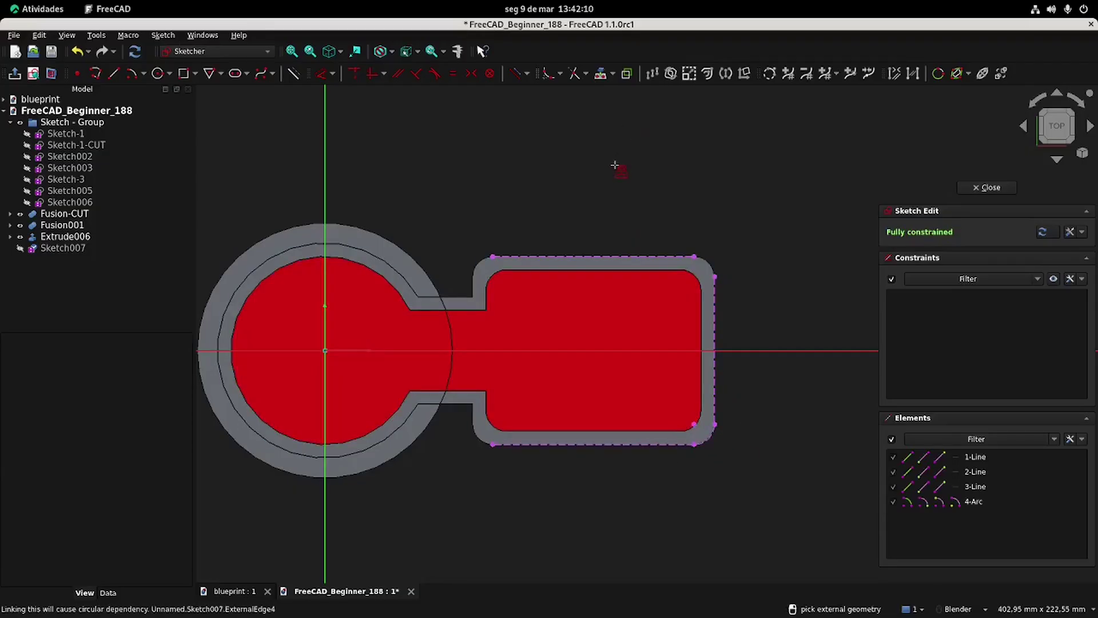
Draw a rectangle about 130 mm wide and 91 mm high around the rectangular chamber's outline.
click(184, 73)
click(456, 254)
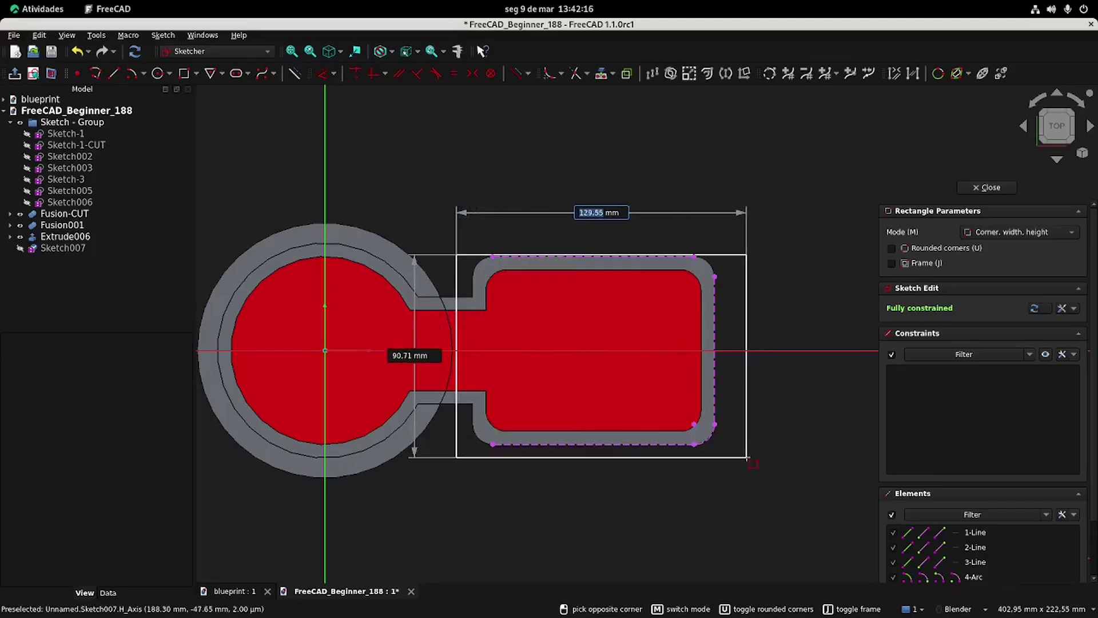
click(747, 457)
Look up the rectangular flange's overall height in the blueprint and dimension the rectangle's vertical side at 102 mm.
click(232, 591)
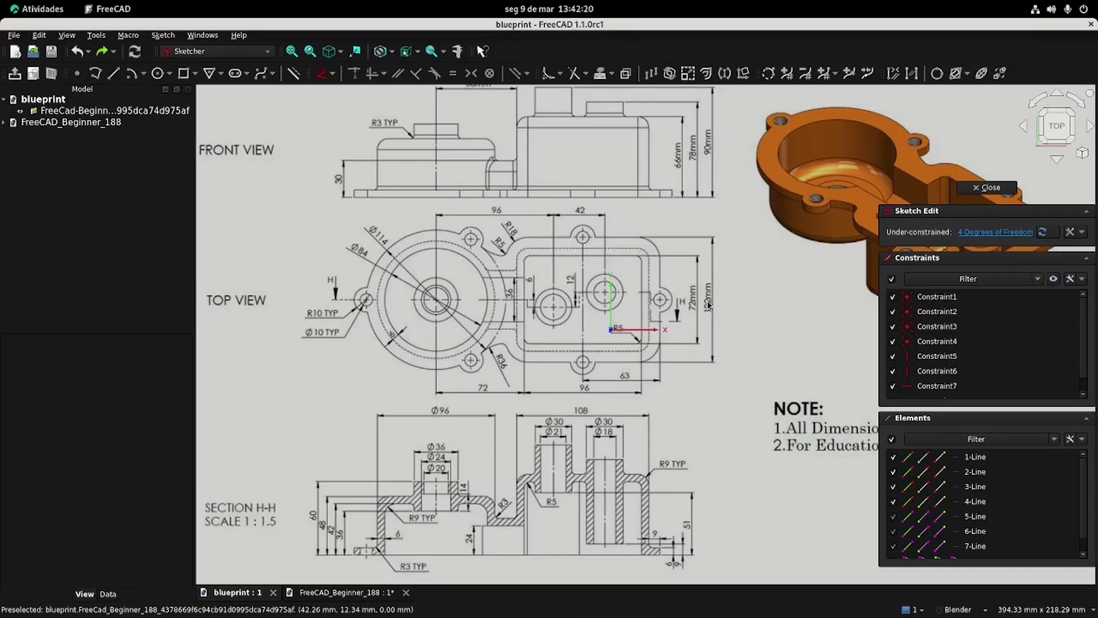
click(344, 592)
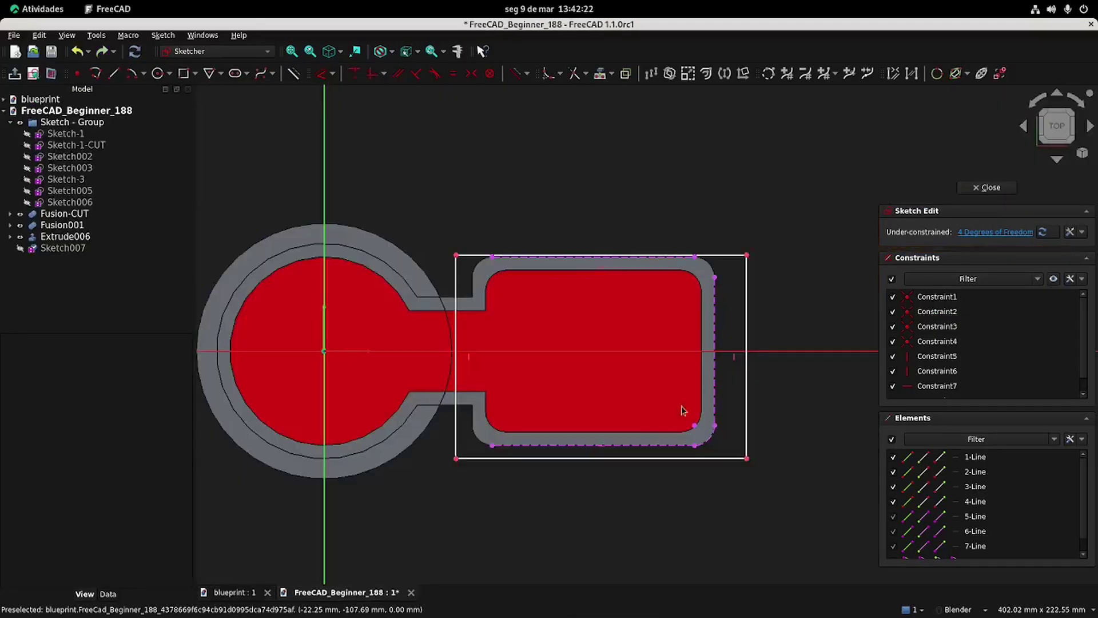
click(747, 343)
click(785, 303)
text(102)
key(Return)
key(Escape)
Make the rectangle's far vertical side symmetric about the X axis and delete the redundant vertical constraint.
click(746, 355)
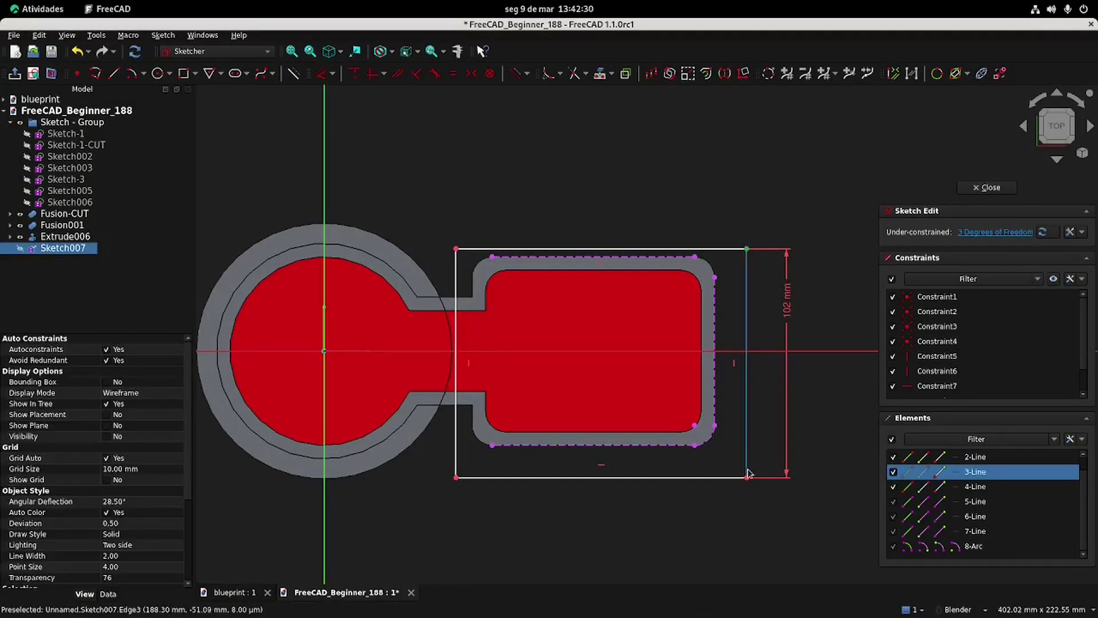
click(764, 351)
click(471, 73)
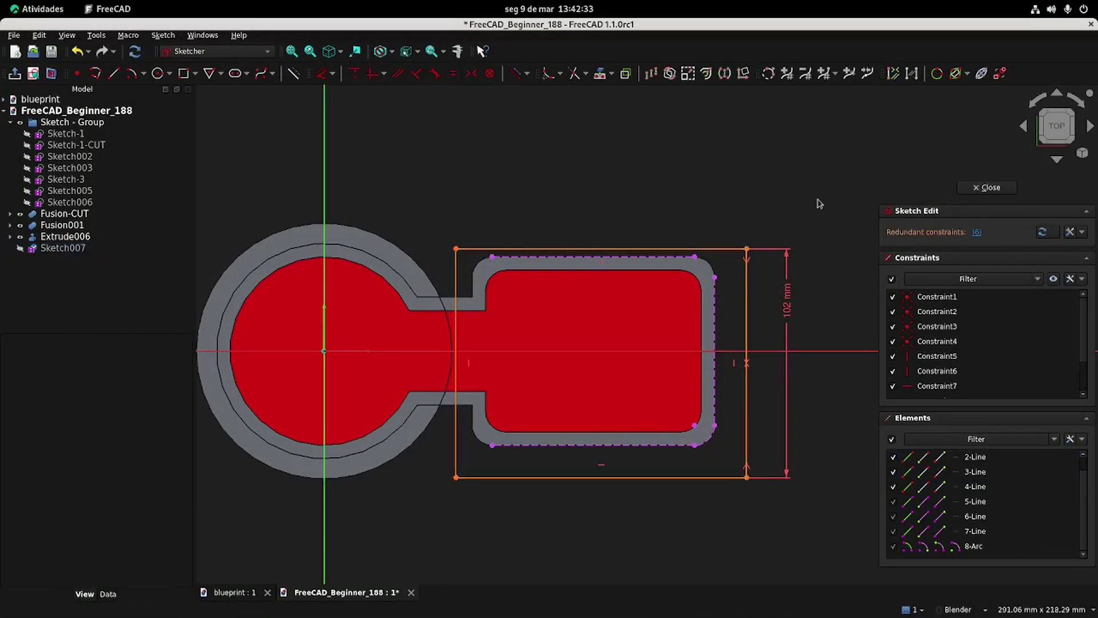
click(977, 233)
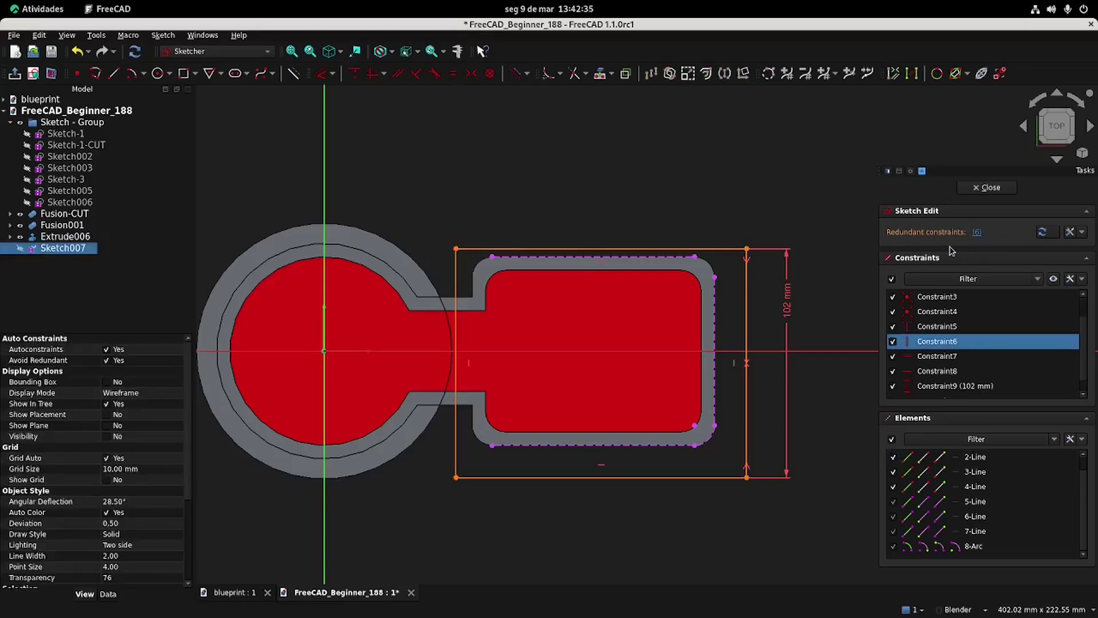
key(Delete)
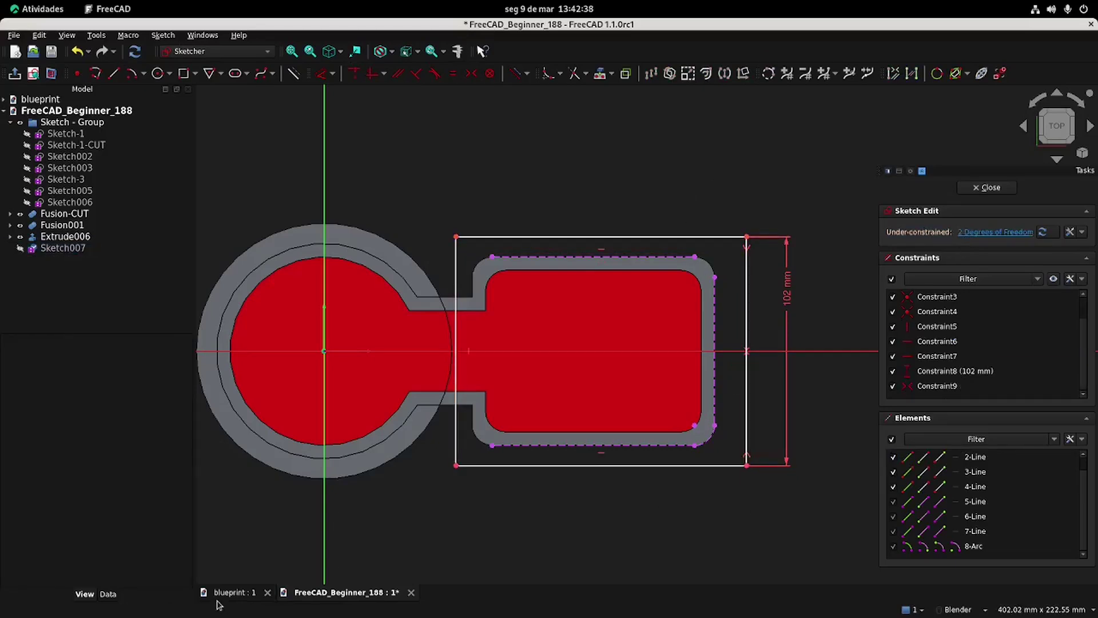
Check the flange's horizontal dimensions in the blueprint and project the rectangular cavity's upper inner edge as external geometry.
click(221, 593)
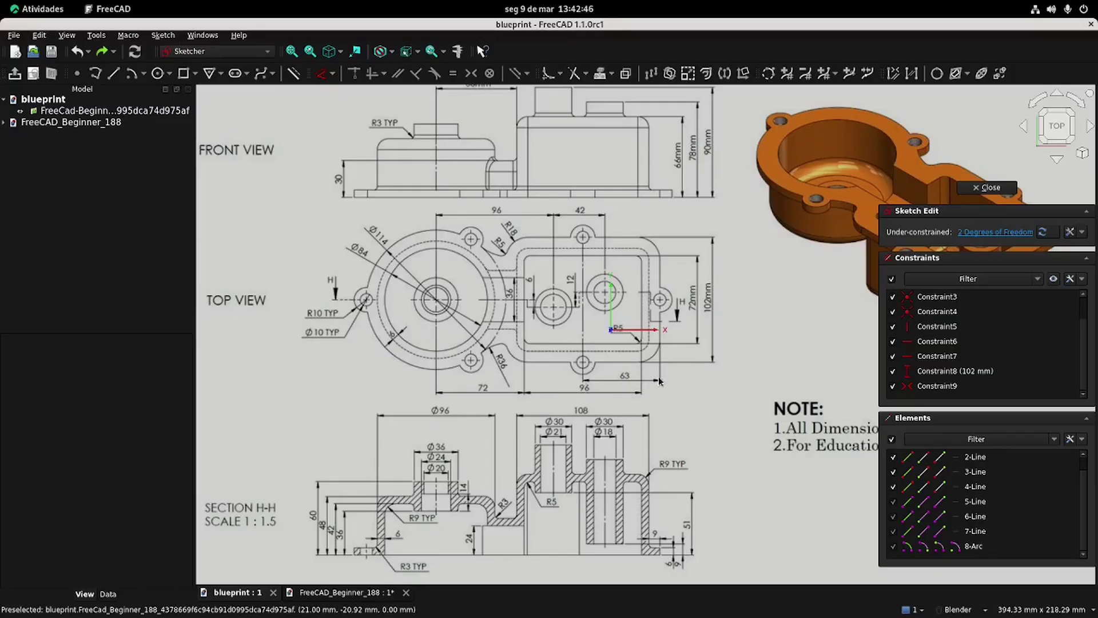
click(366, 592)
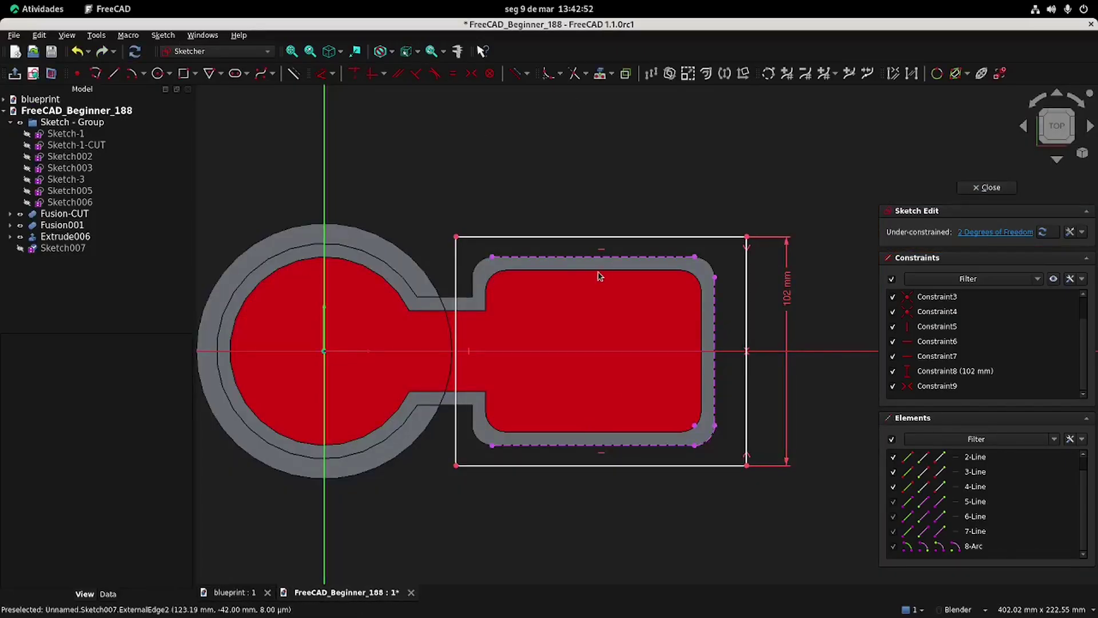
click(600, 74)
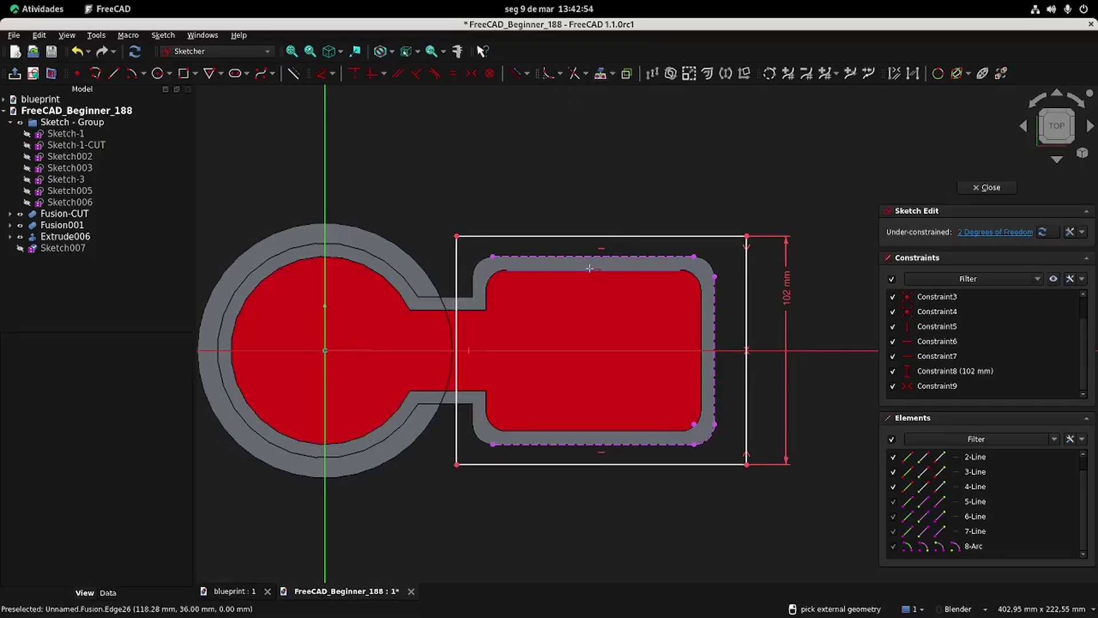
click(590, 271)
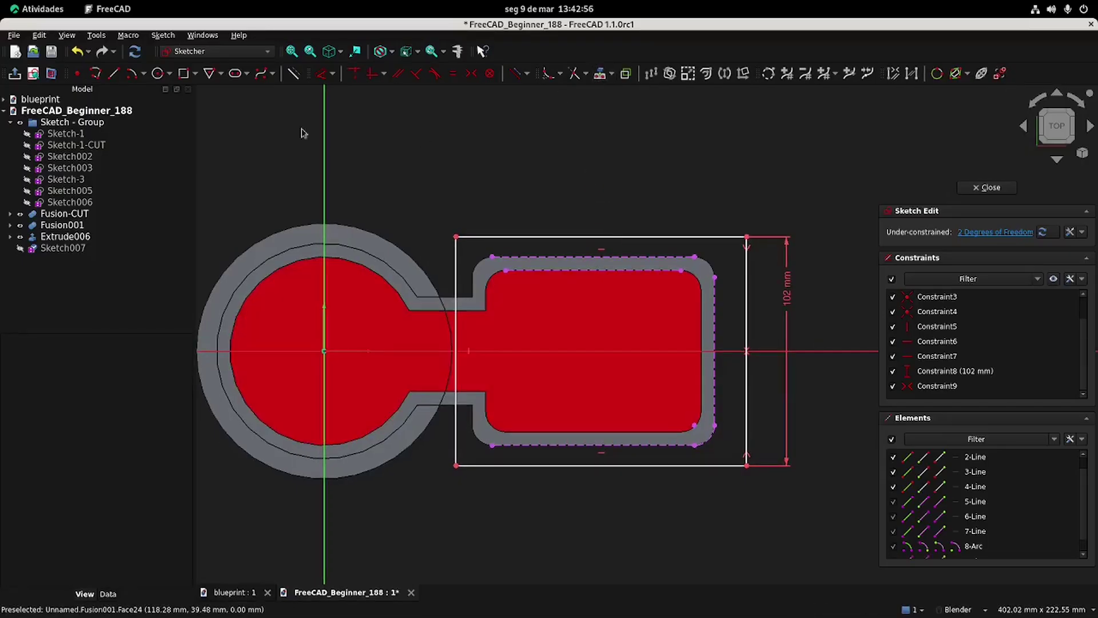
Draw a vertical centre line between the midpoints of the projected upper inner and lower outer edges and make it construction geometry.
click(113, 73)
click(594, 270)
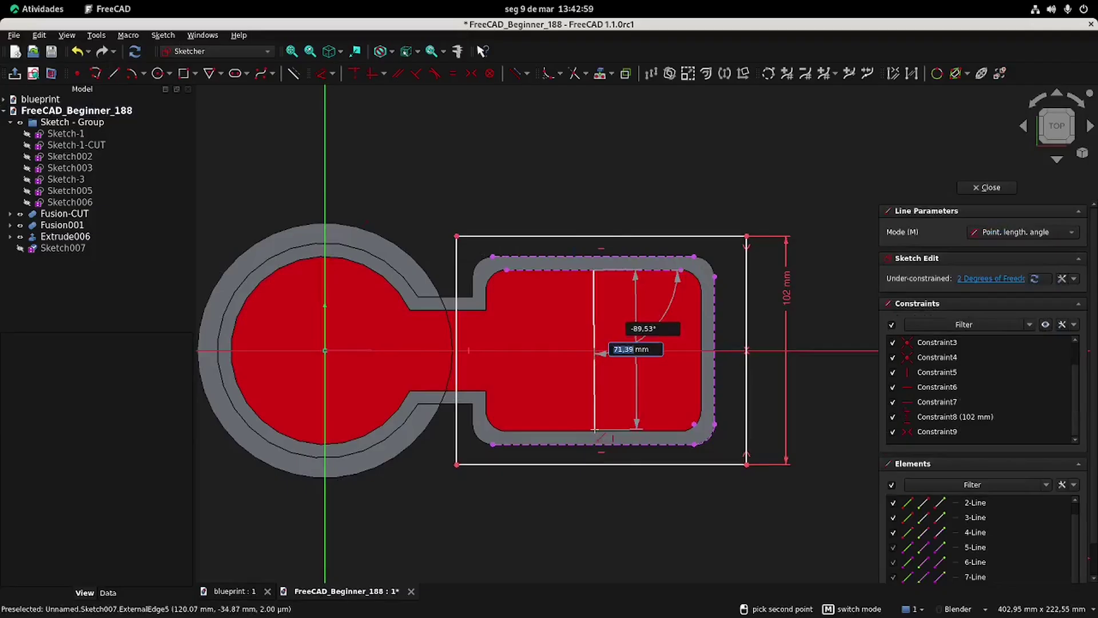
click(594, 443)
right_click(597, 195)
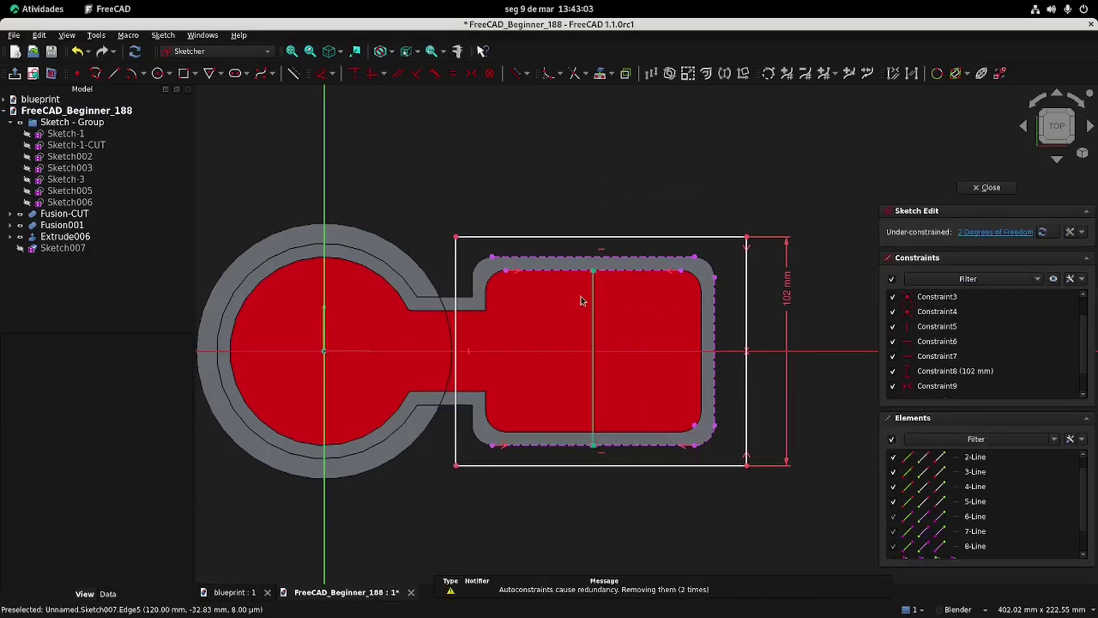
click(594, 299)
click(293, 74)
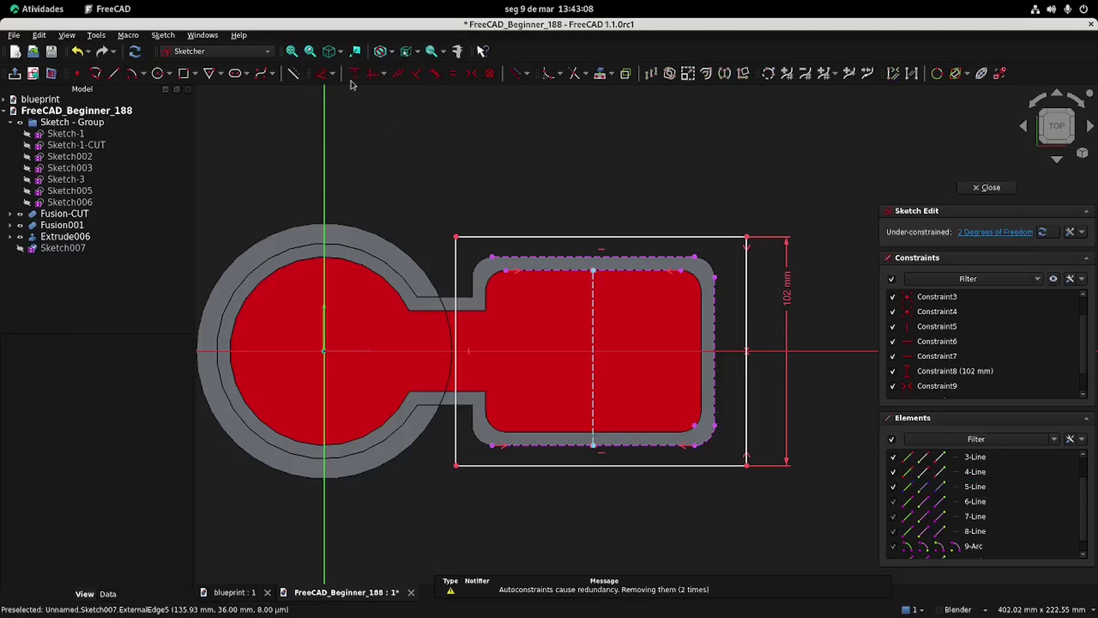
Dimension the horizontal distance from the centre line's upper end to the rectangle's upper-right corner at 63 mm.
click(322, 74)
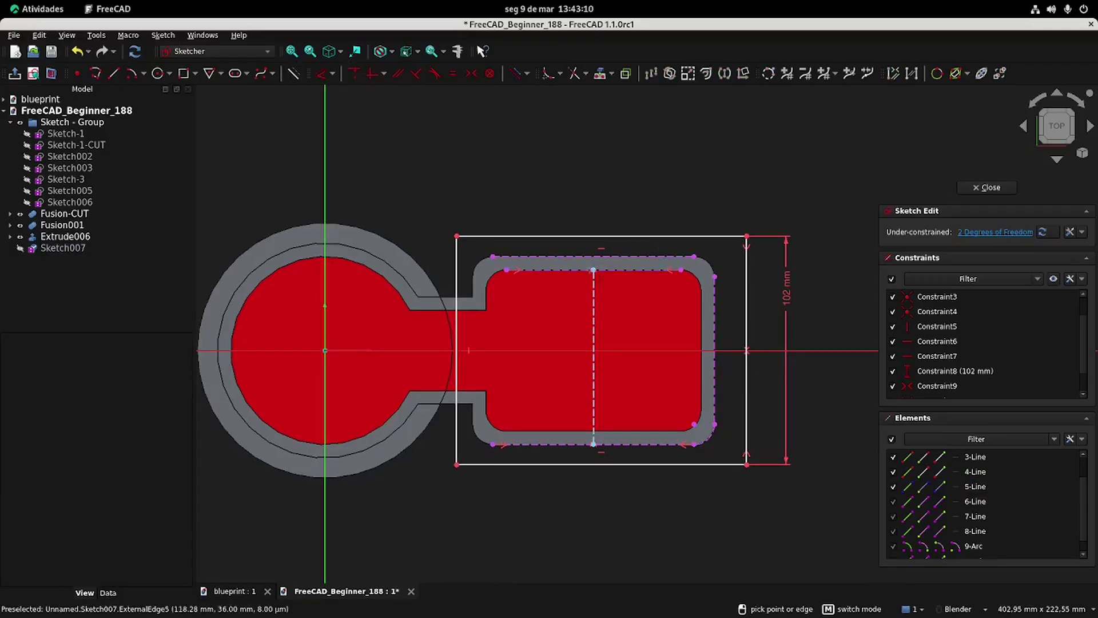
click(595, 271)
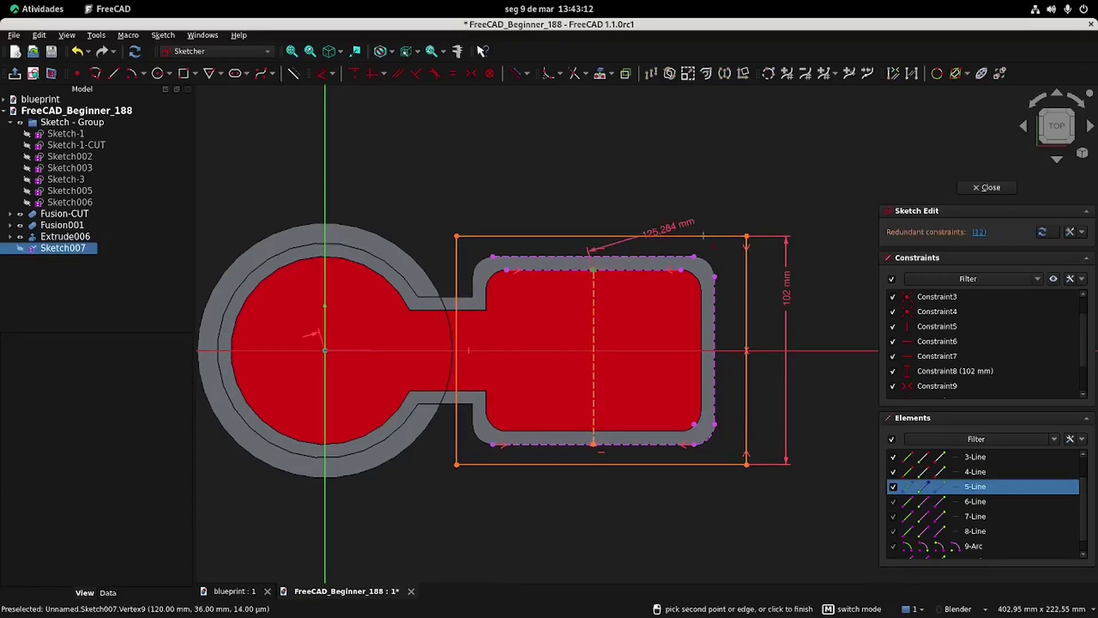
click(746, 236)
click(708, 205)
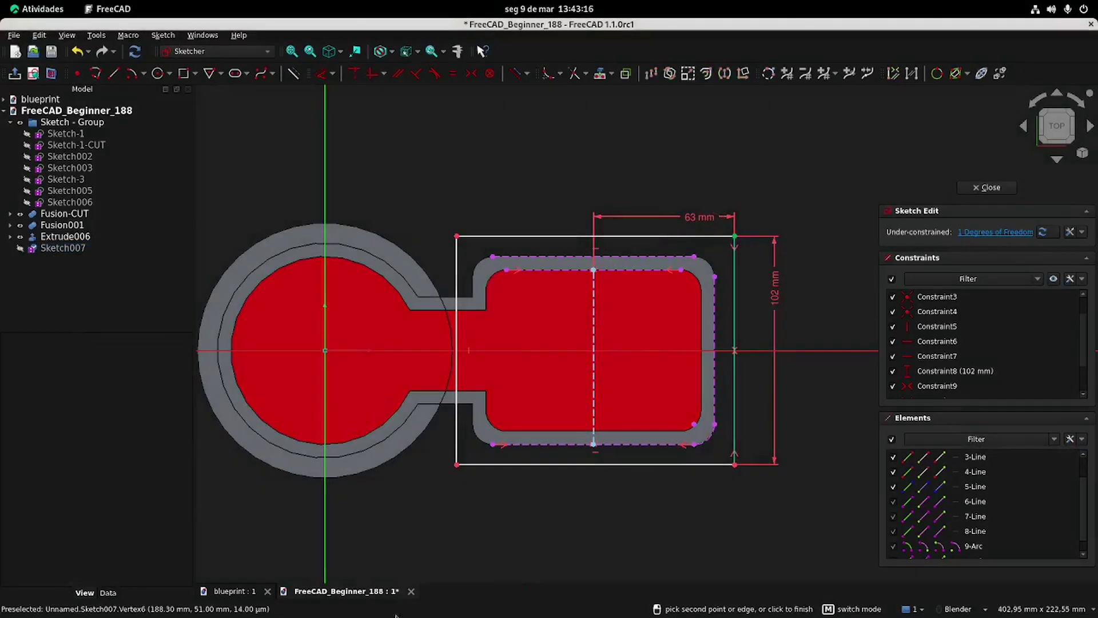
Check the flange's corner radius in the blueprint and fillet all four corners of the rectangle.
click(233, 591)
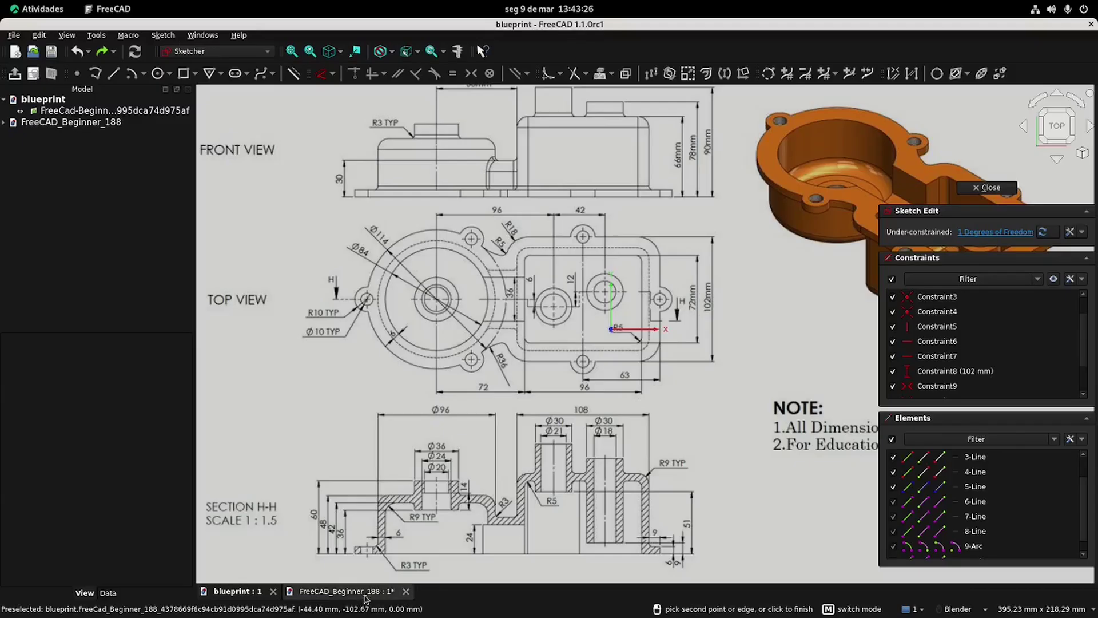
click(343, 591)
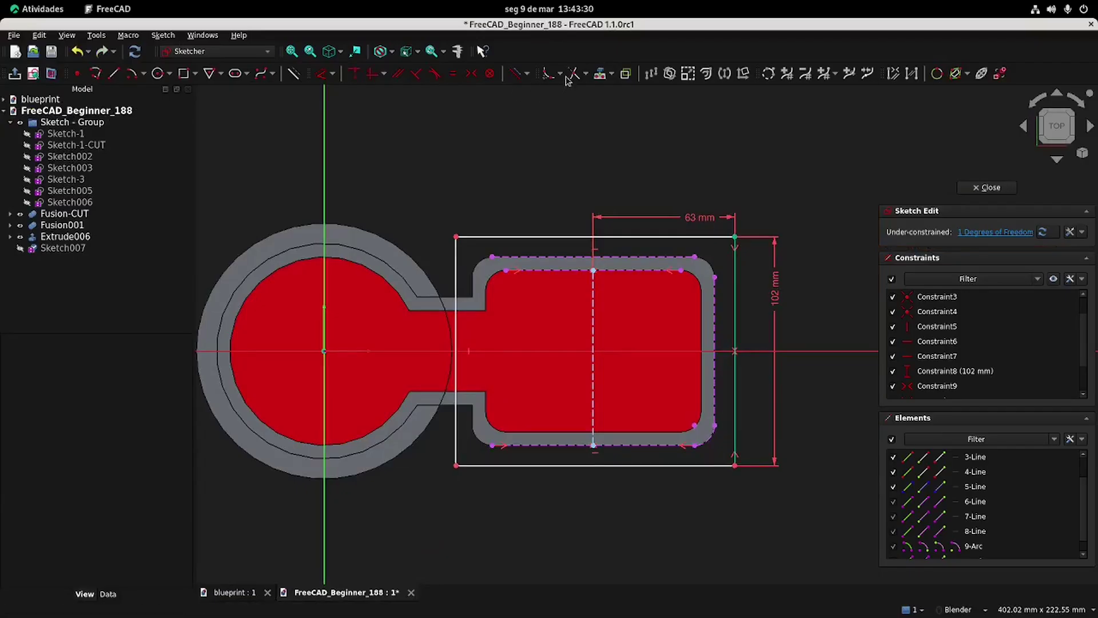
click(548, 73)
click(456, 235)
click(456, 464)
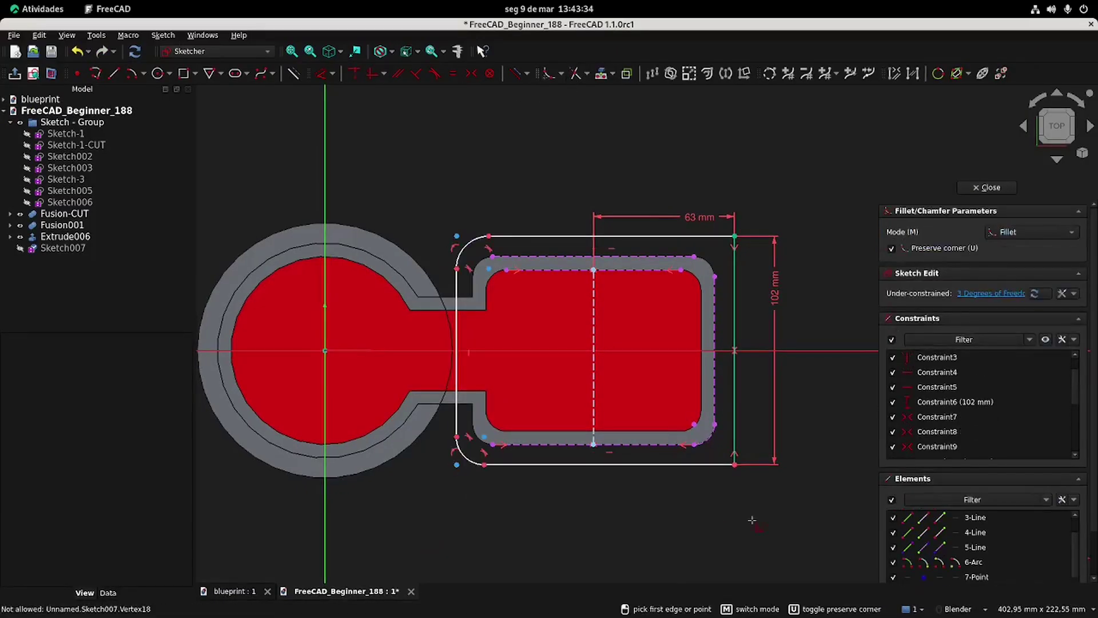
click(734, 465)
click(735, 236)
right_click(762, 196)
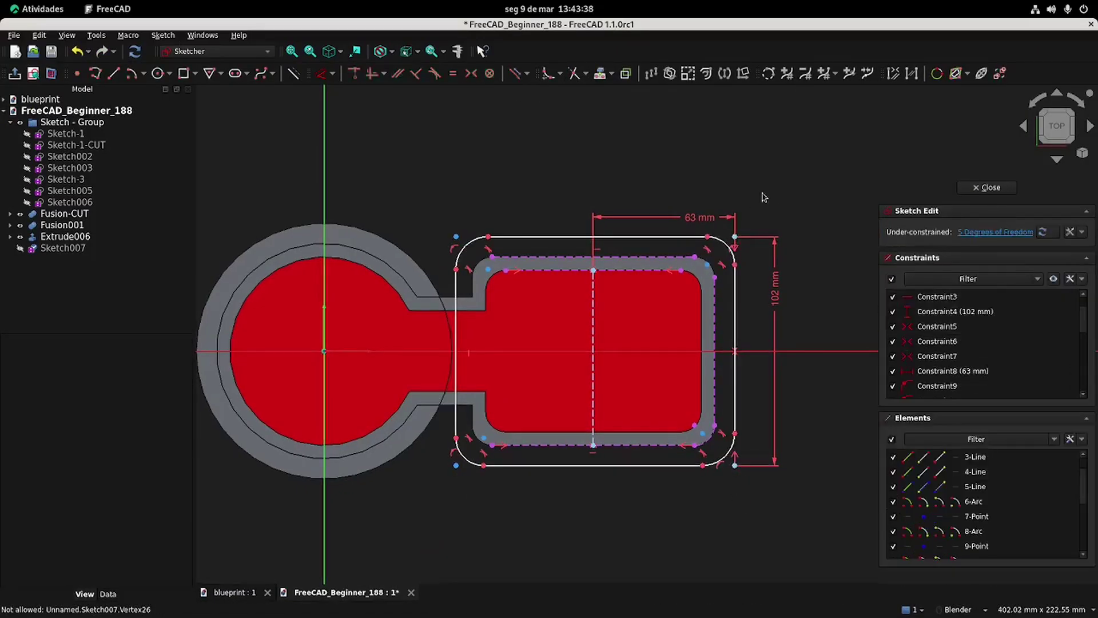
Constrain the four corner arcs of the rounded rectangle to equal radius.
click(471, 242)
click(468, 465)
click(726, 456)
click(721, 243)
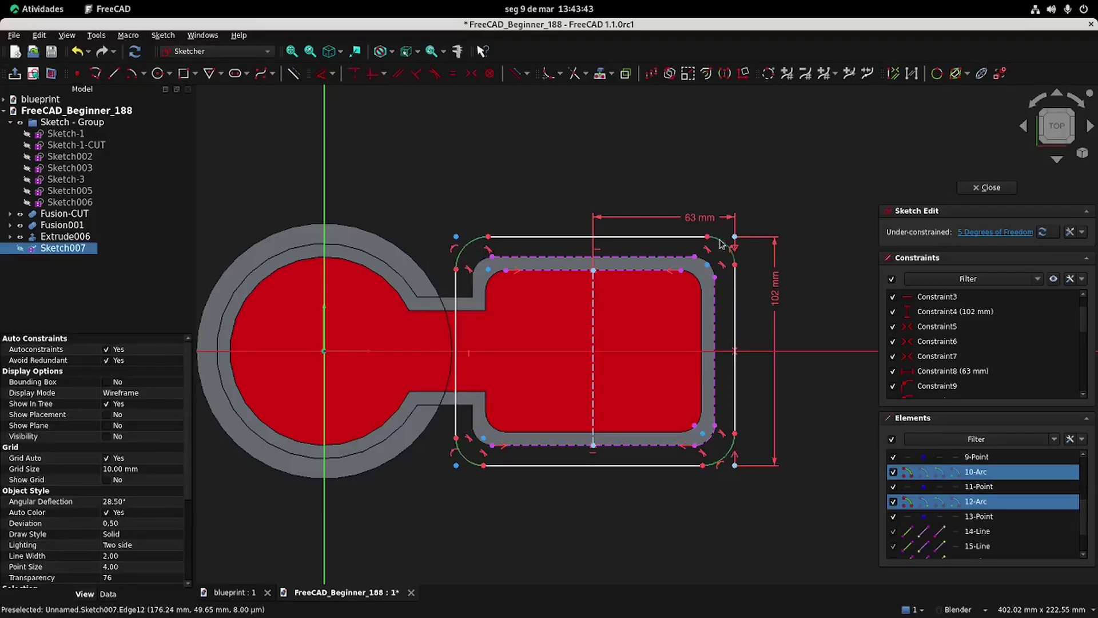
click(454, 73)
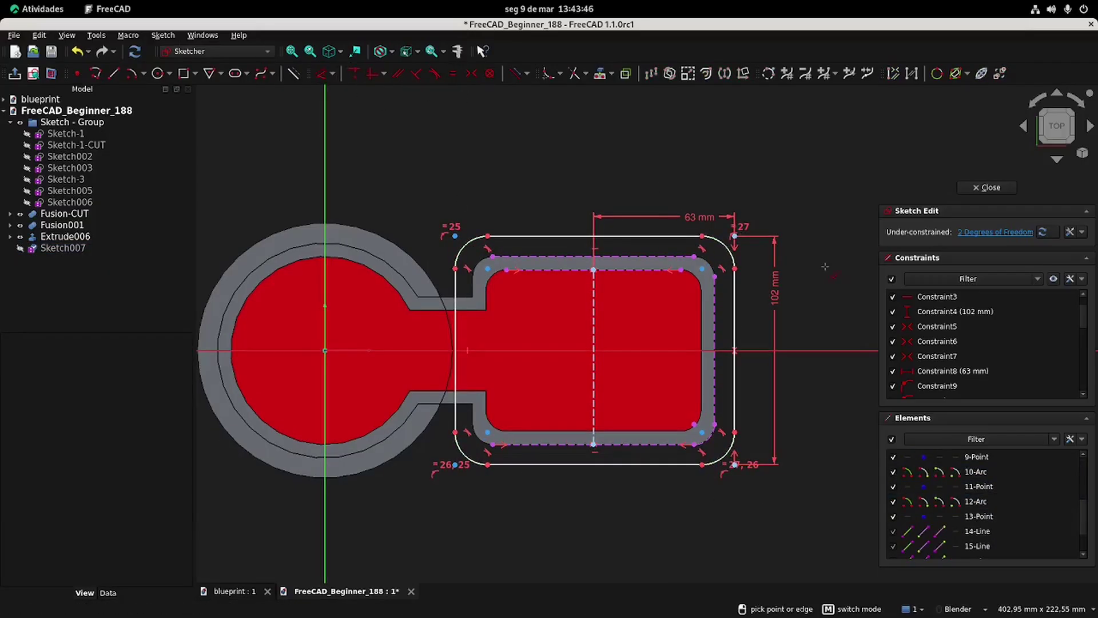
Dimension the upper-right corner arc's radius at 18 mm.
click(723, 239)
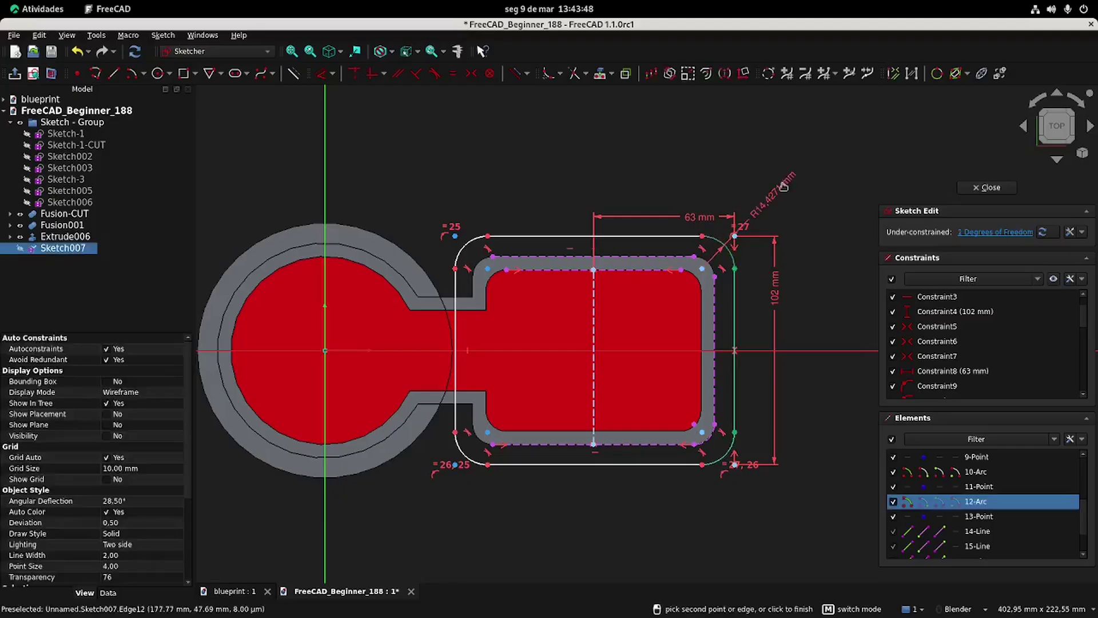
click(770, 199)
text(18)
key(Return)
key(Escape)
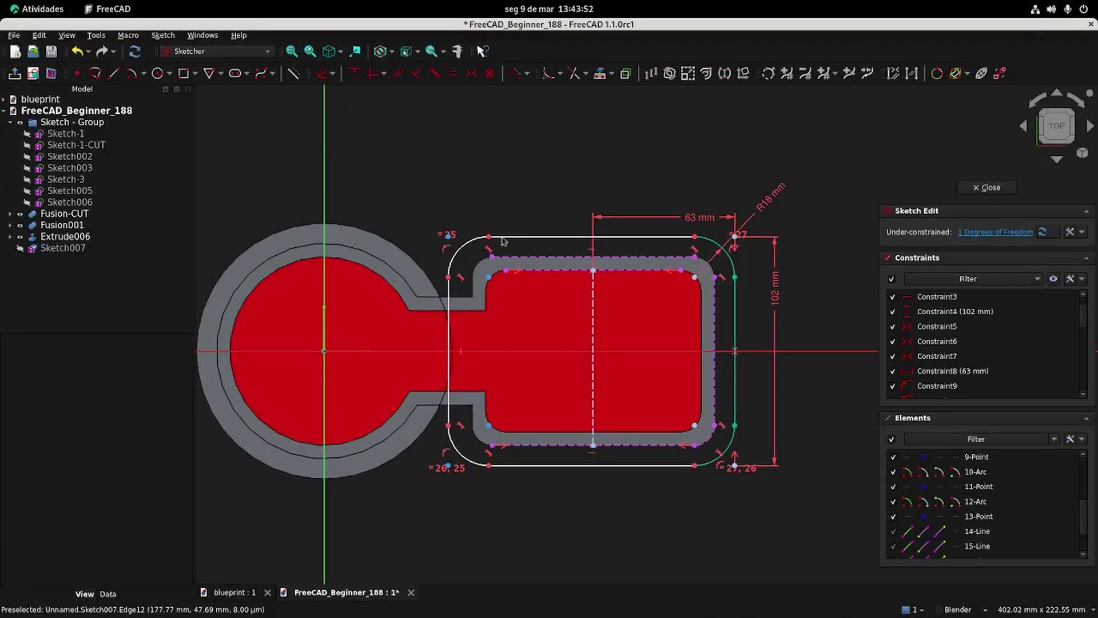
Check in the blueprint how far the rectangular flange's edge extends beyond the housing wall.
click(448, 283)
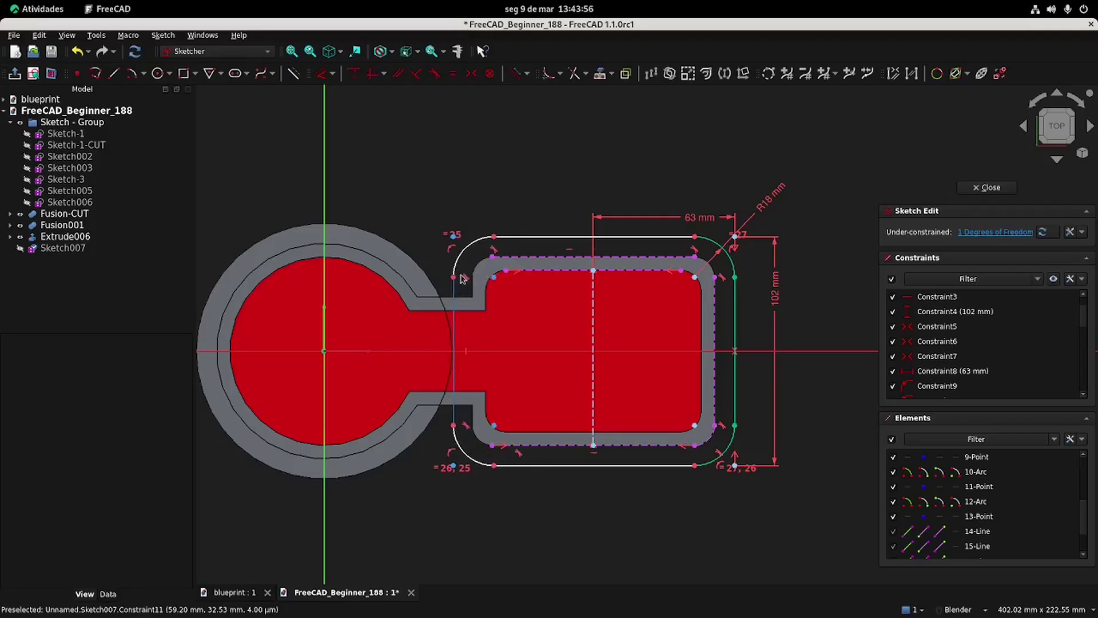
scroll(461, 282, up, 3)
click(235, 592)
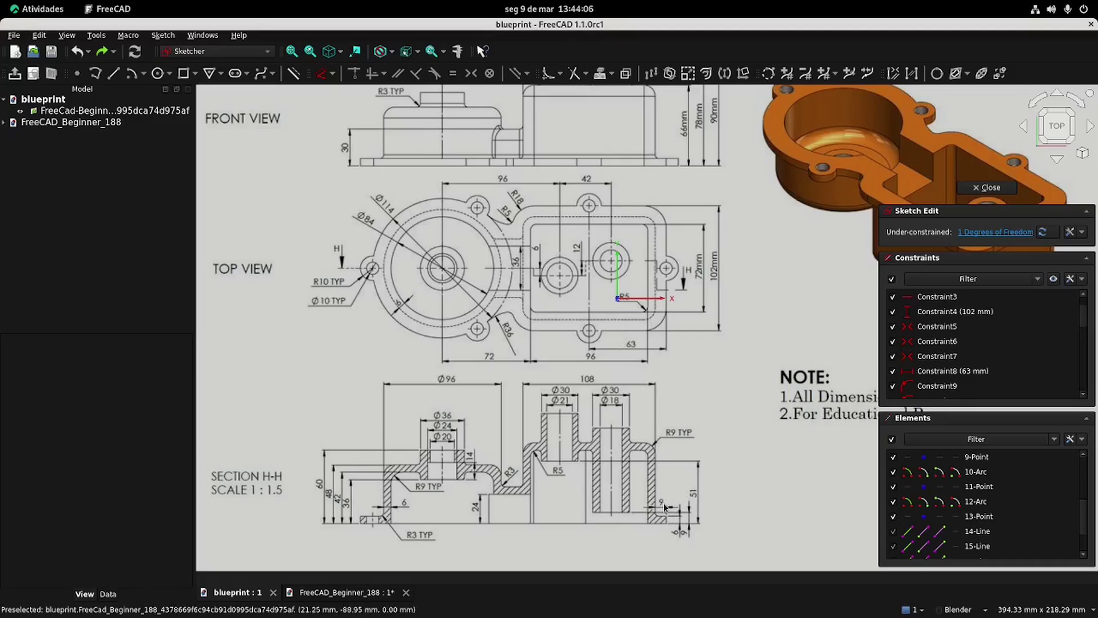
click(371, 592)
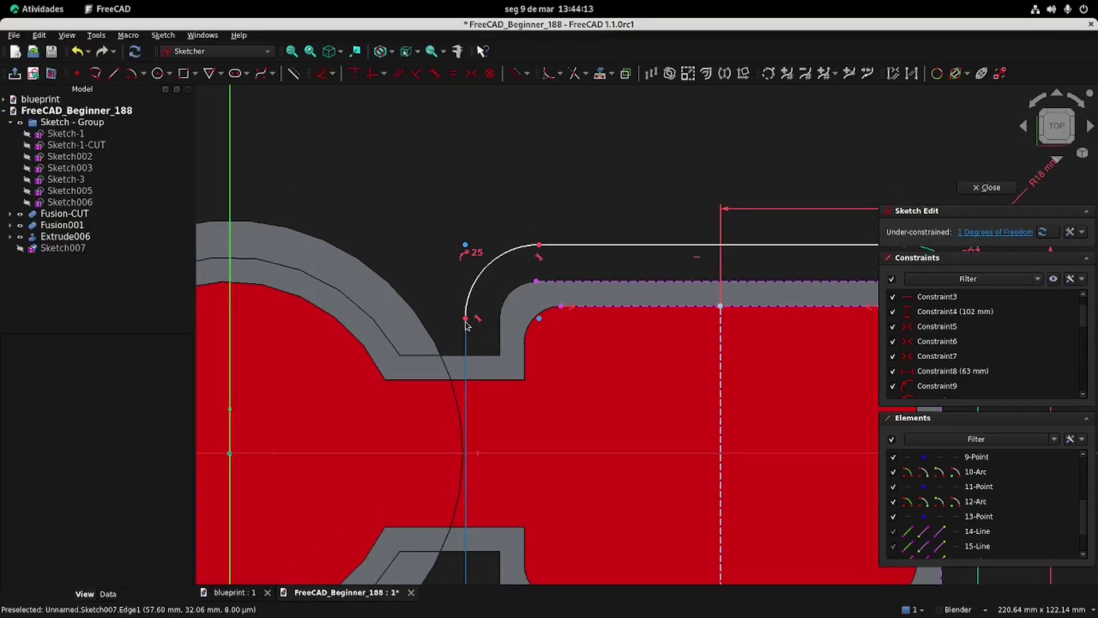
click(322, 74)
click(487, 267)
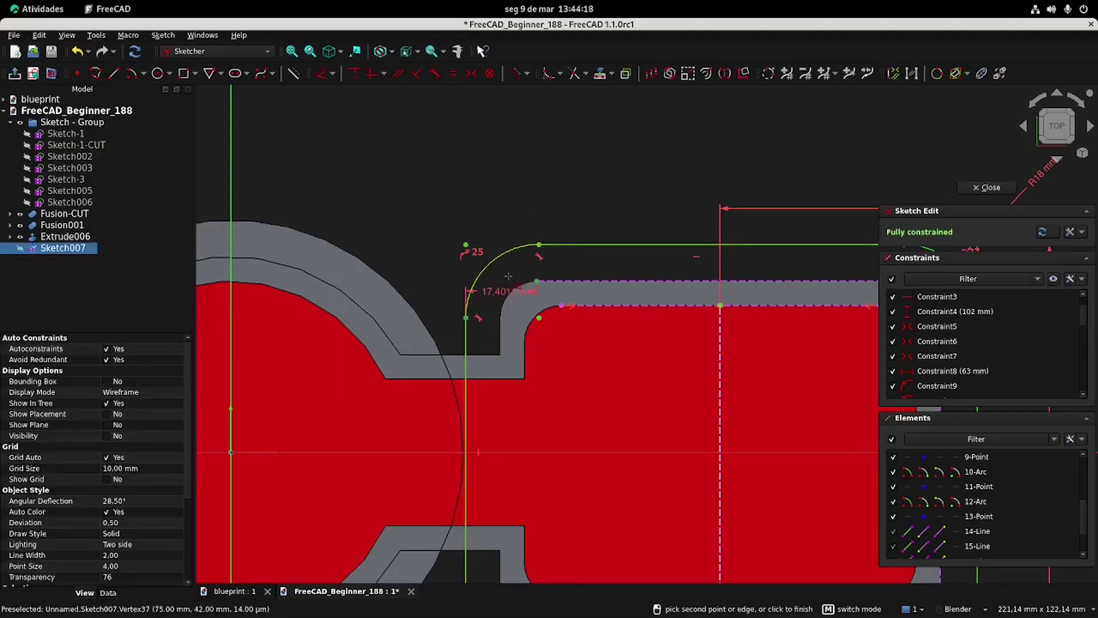
key(Escape)
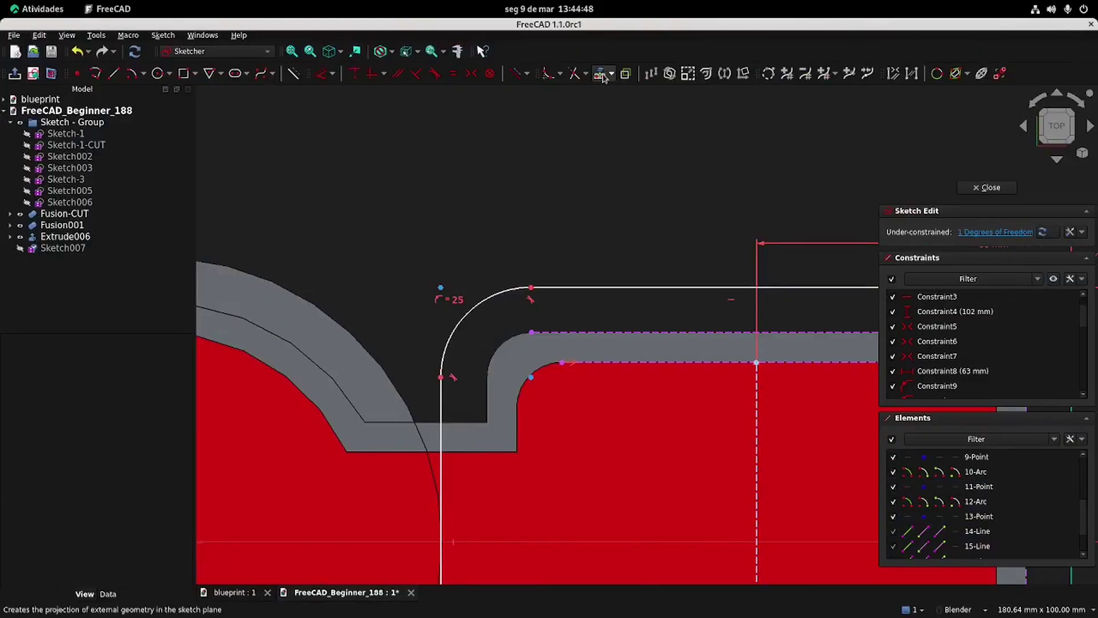
Project the rectangular housing's upper-left outer vertical wall edge as external geometry.
click(600, 73)
click(488, 393)
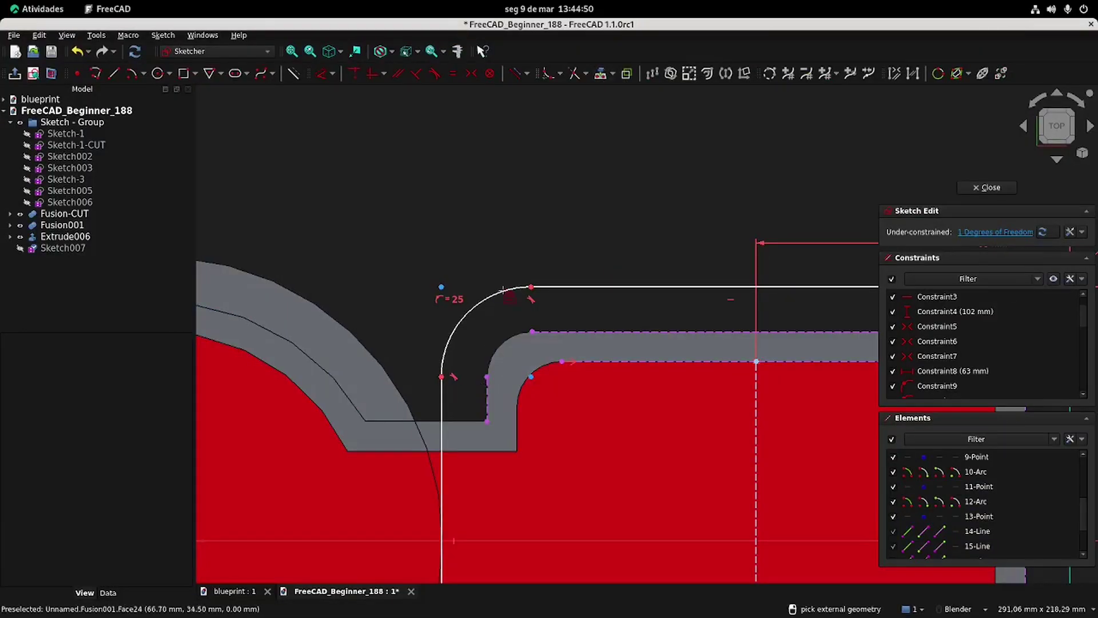
right_click(501, 215)
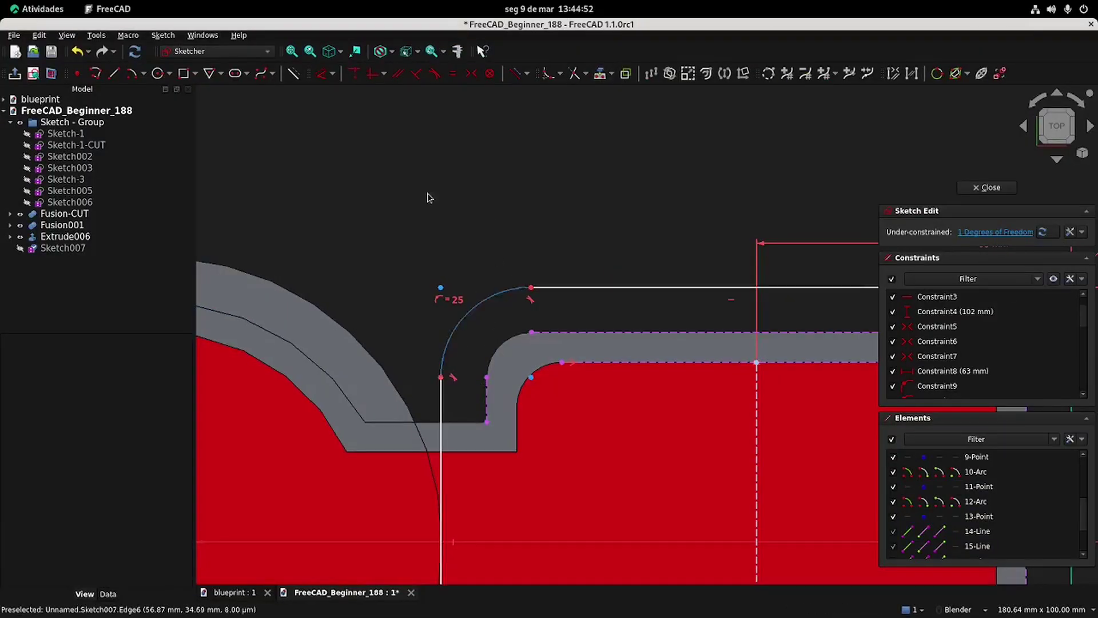
Dimension the horizontal distance between the flange's left edge and the projected wall edge at 9 mm.
click(316, 75)
click(442, 377)
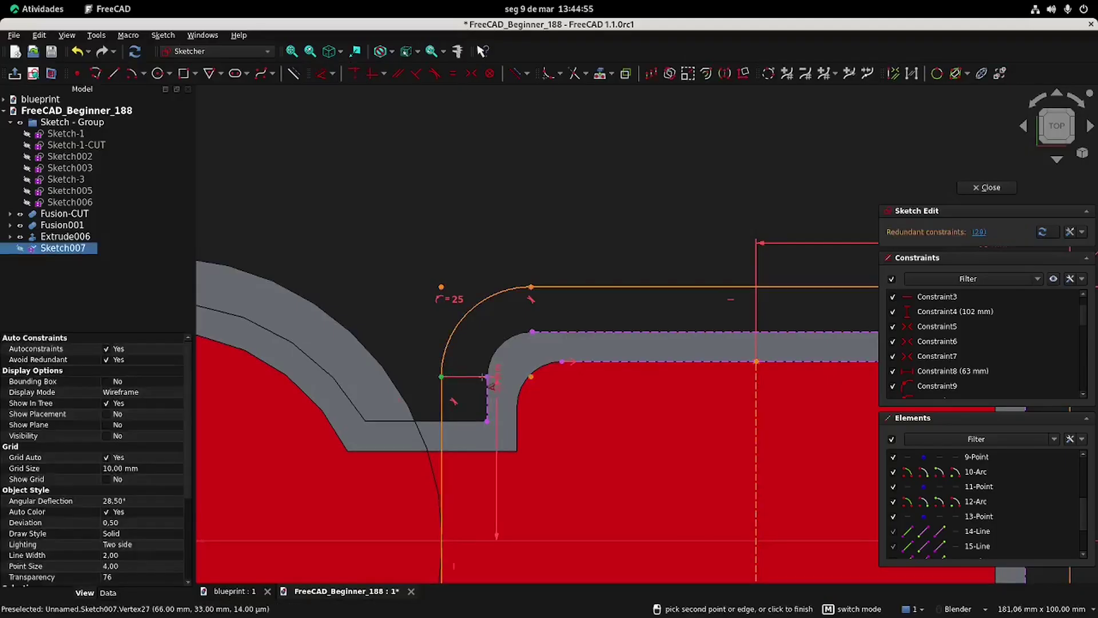
click(473, 362)
text(9)
key(Return)
scroll(502, 304, down, 6)
shift+middle_drag(562, 329, 537, 304)
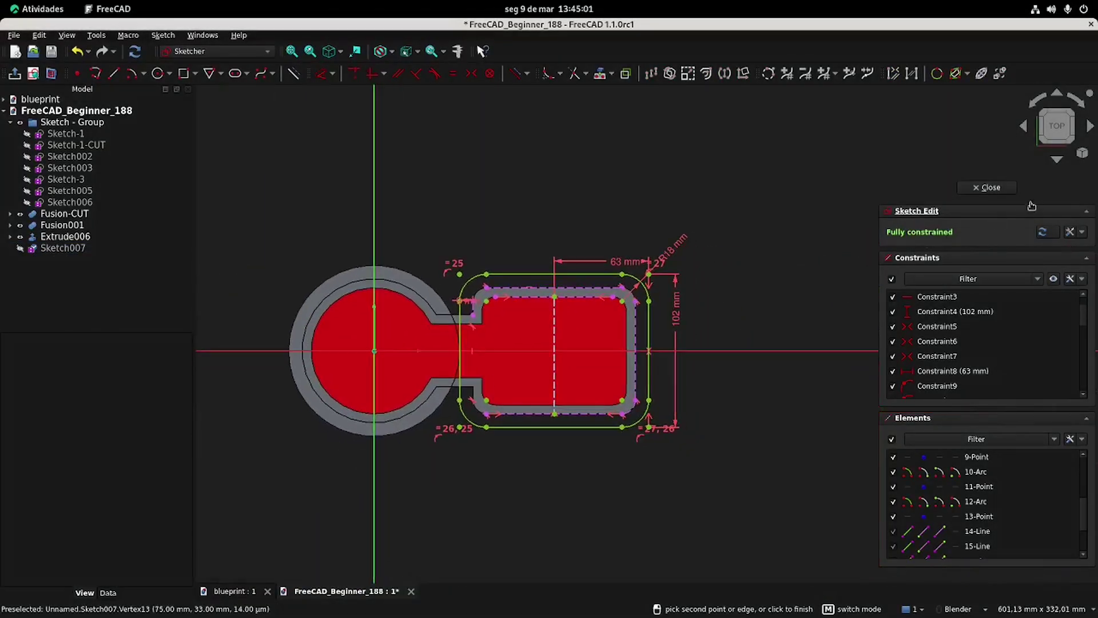
Extrude the finished rounded-rectangle sketch into a solid base flange, and save the document.
click(986, 188)
drag(68, 249, 63, 122)
click(300, 73)
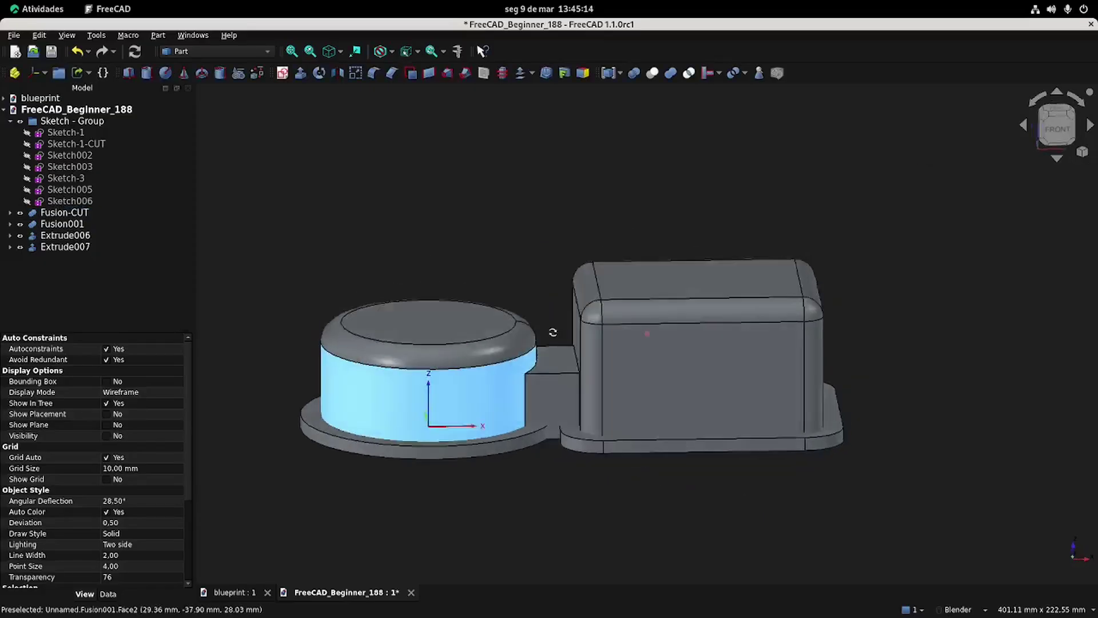
middle_drag(572, 343, 572, 258)
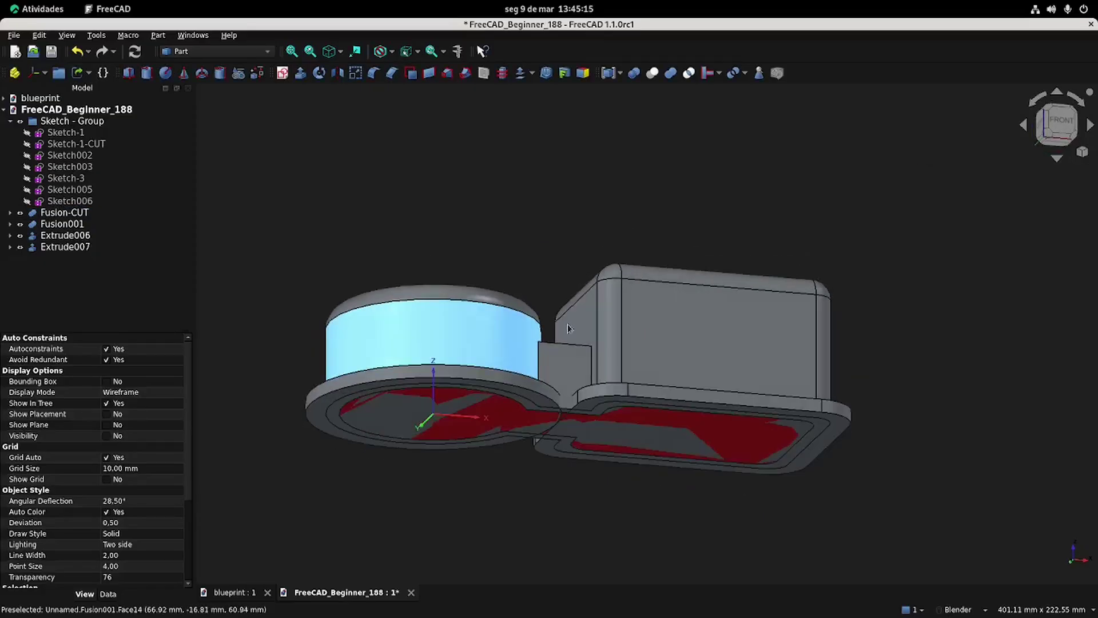
click(65, 235)
middle_drag(358, 231, 282, 437)
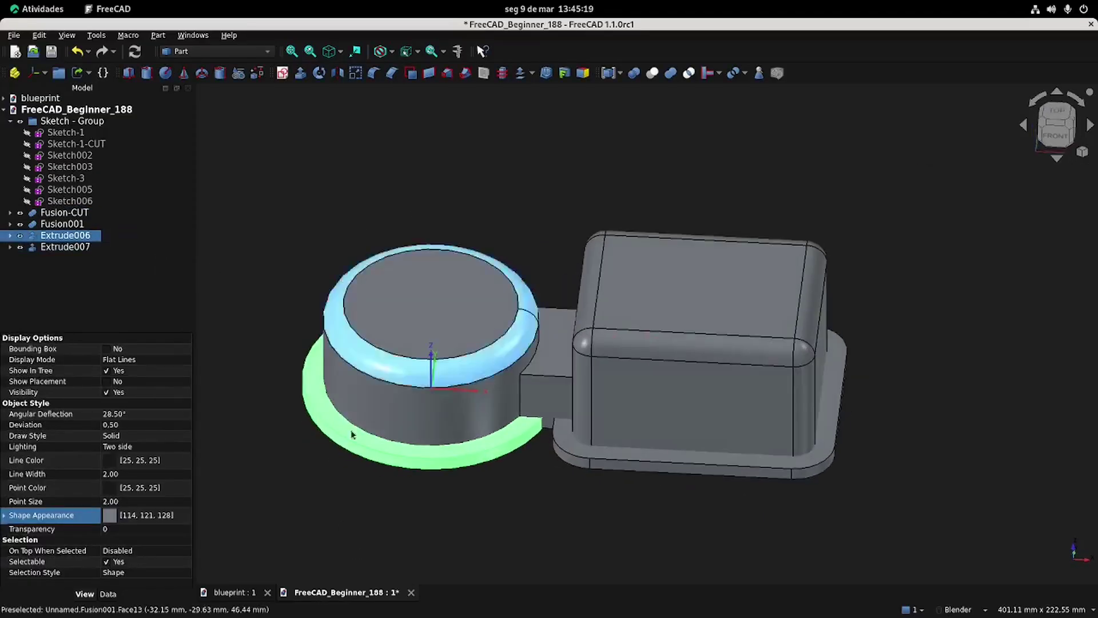
key(ctrl+s)
Check the flange outline and screw lugs in the blueprint's top view, and hide Fusion-CUT and Fusion001.
click(233, 593)
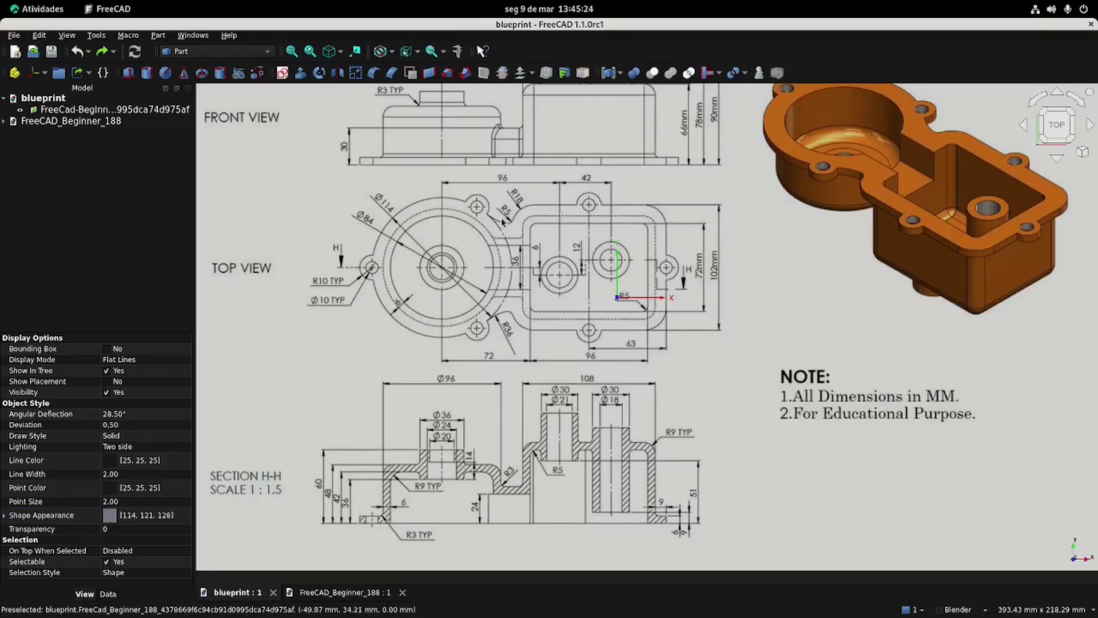
scroll(503, 222, up, 3)
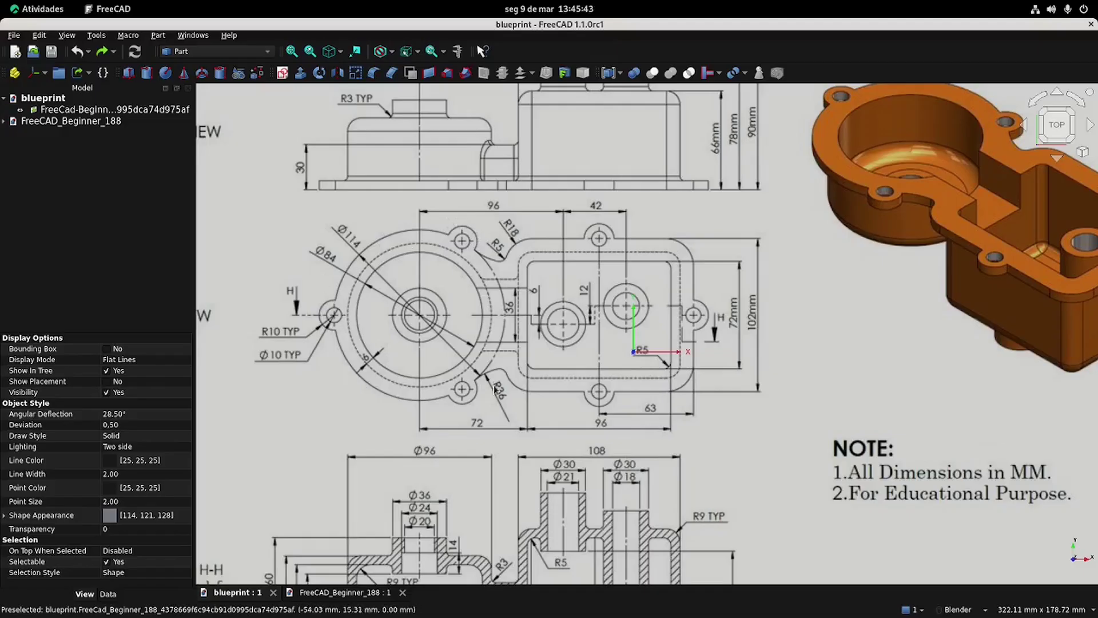
click(342, 592)
ctrl+click(69, 212)
key(space)
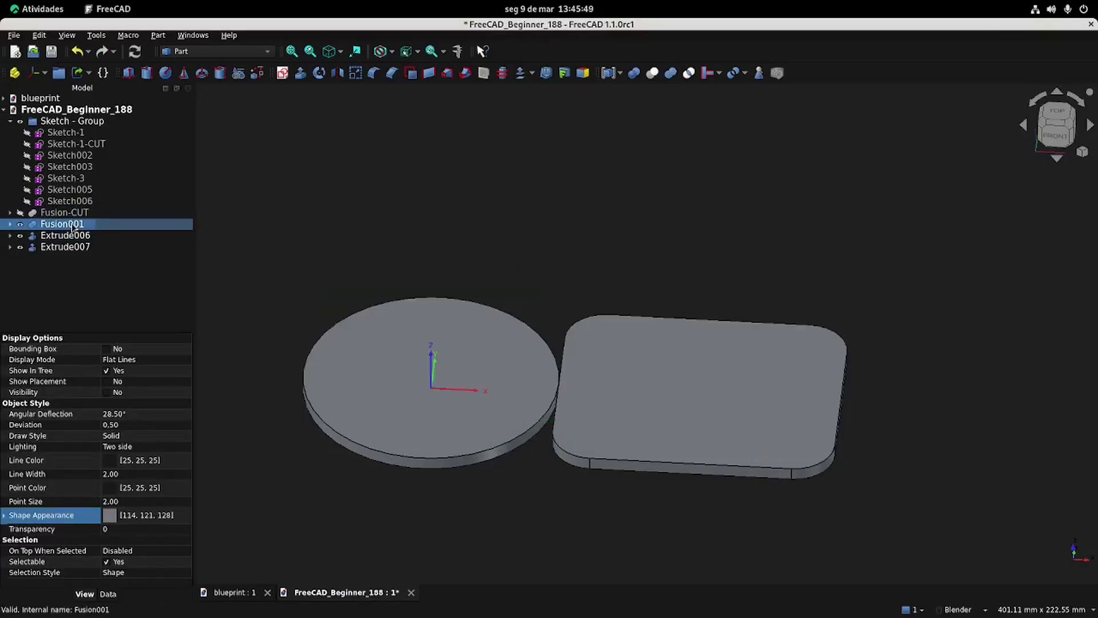
click(120, 267)
middle_drag(475, 240, 479, 258)
click(252, 592)
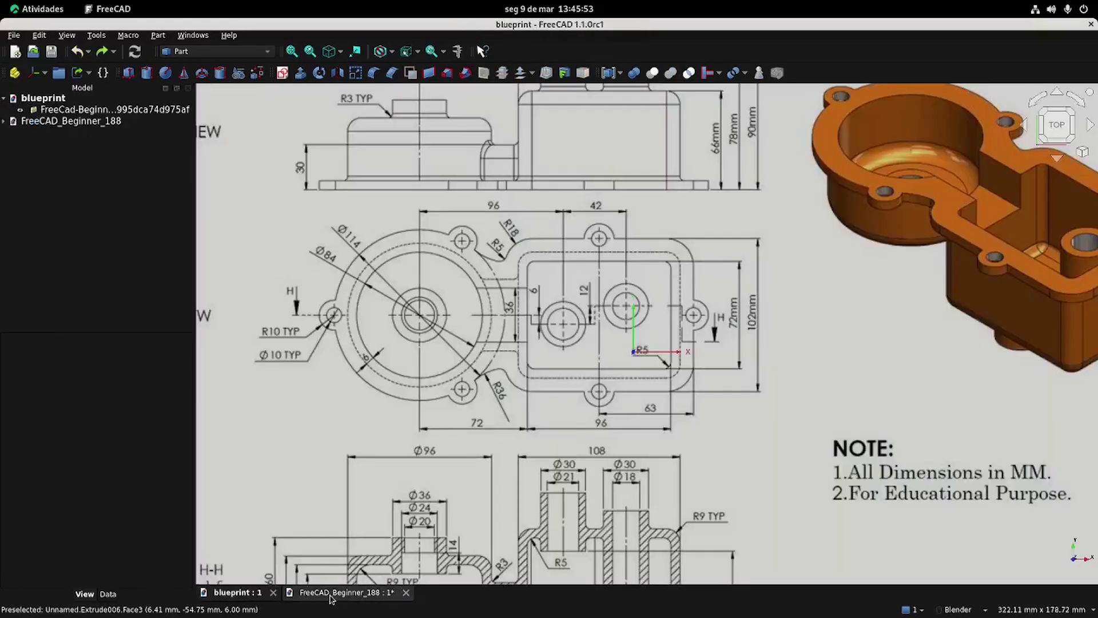
click(311, 595)
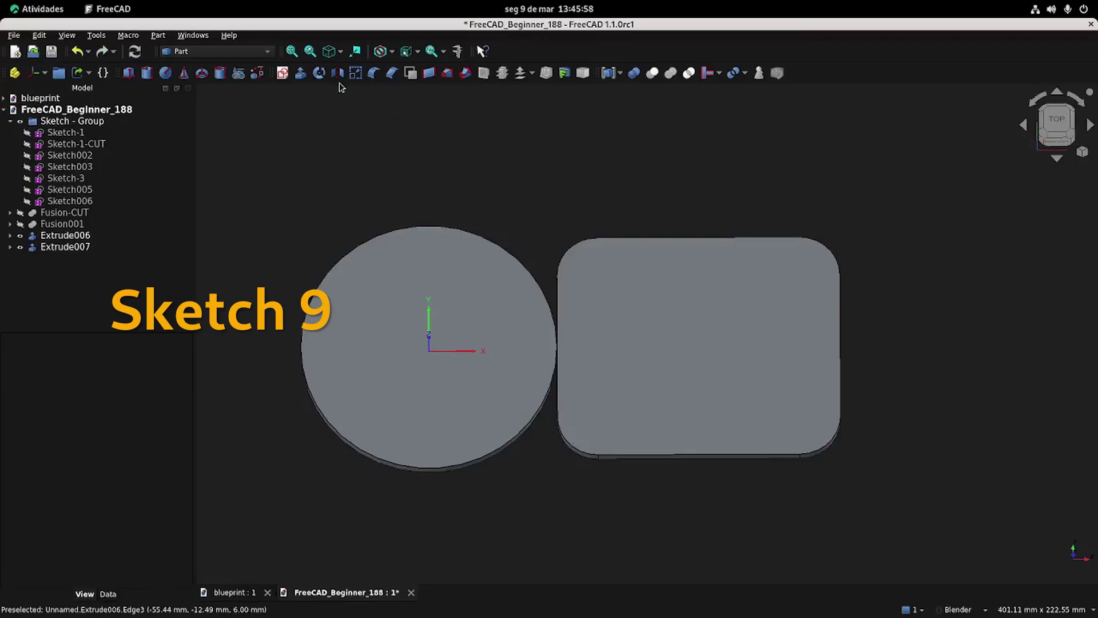
Start a new sketch on the XY plane and project the round flange's outer edge as external geometry.
click(282, 73)
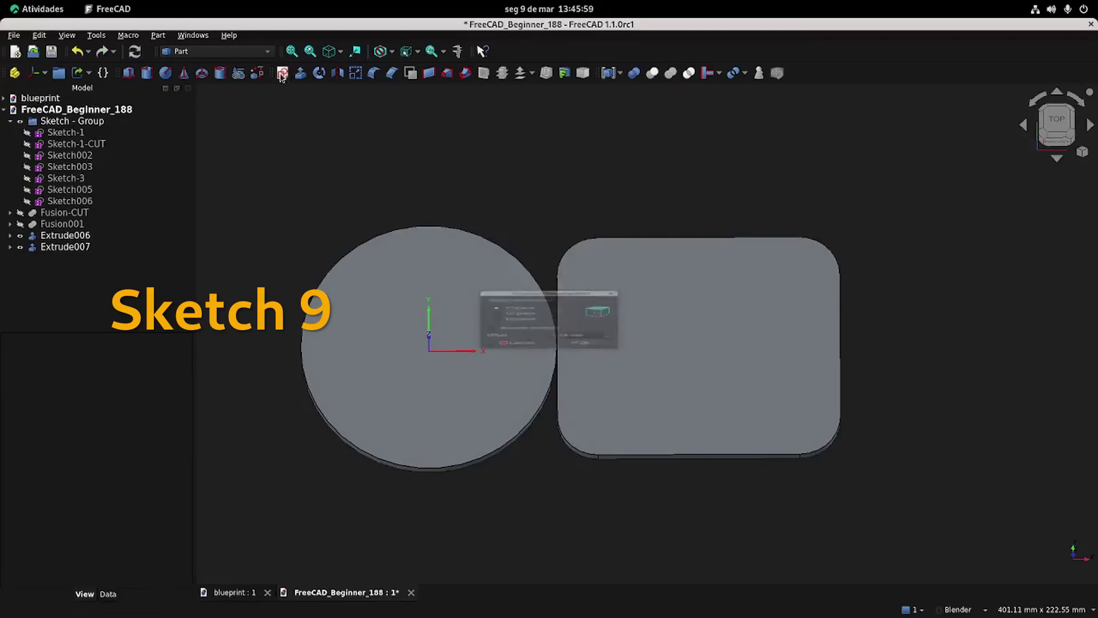
click(584, 371)
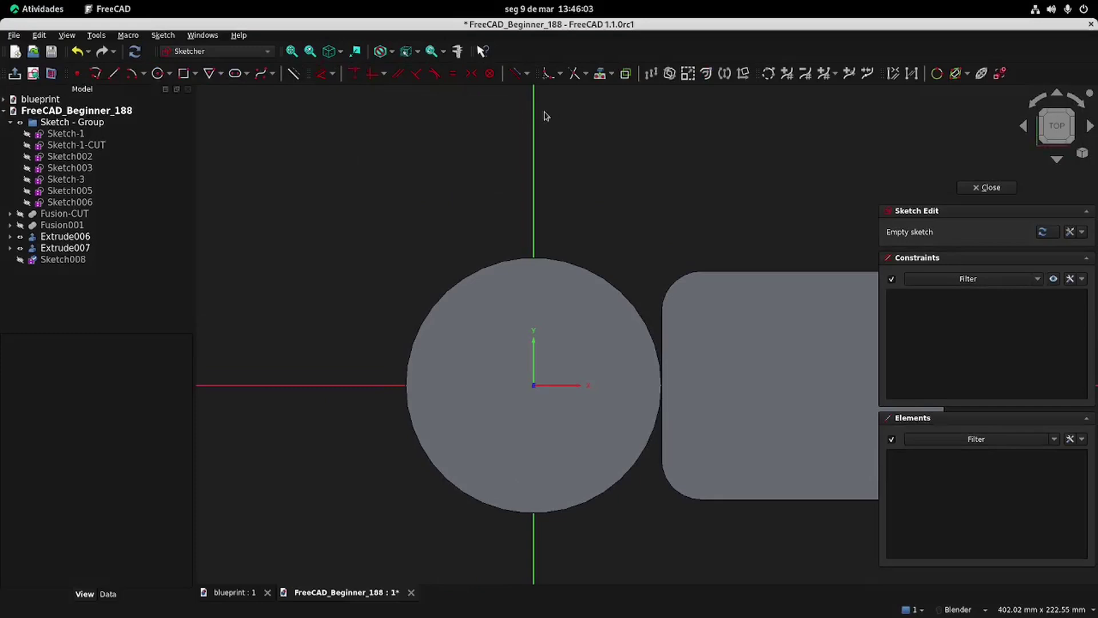
click(602, 76)
click(449, 246)
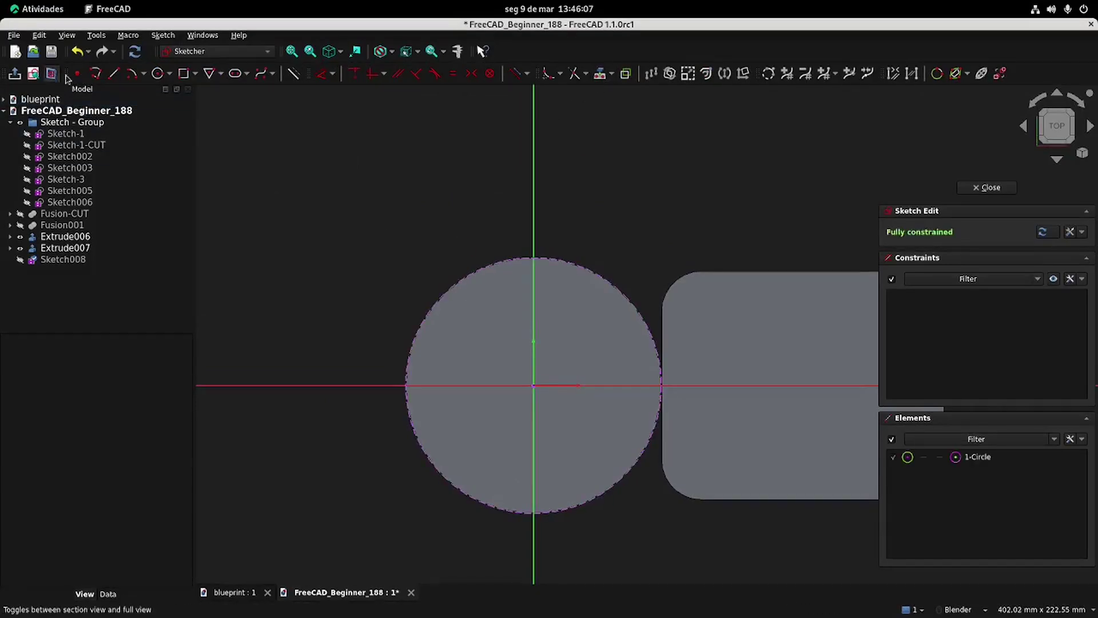
Sketch a circle about 25 mm in diameter centred on the horizontal axis, just beyond the round flange's left edge.
click(159, 74)
click(393, 385)
click(413, 404)
Check the lug size in the blueprint and dimension the circle's diameter at 20 mm.
click(235, 591)
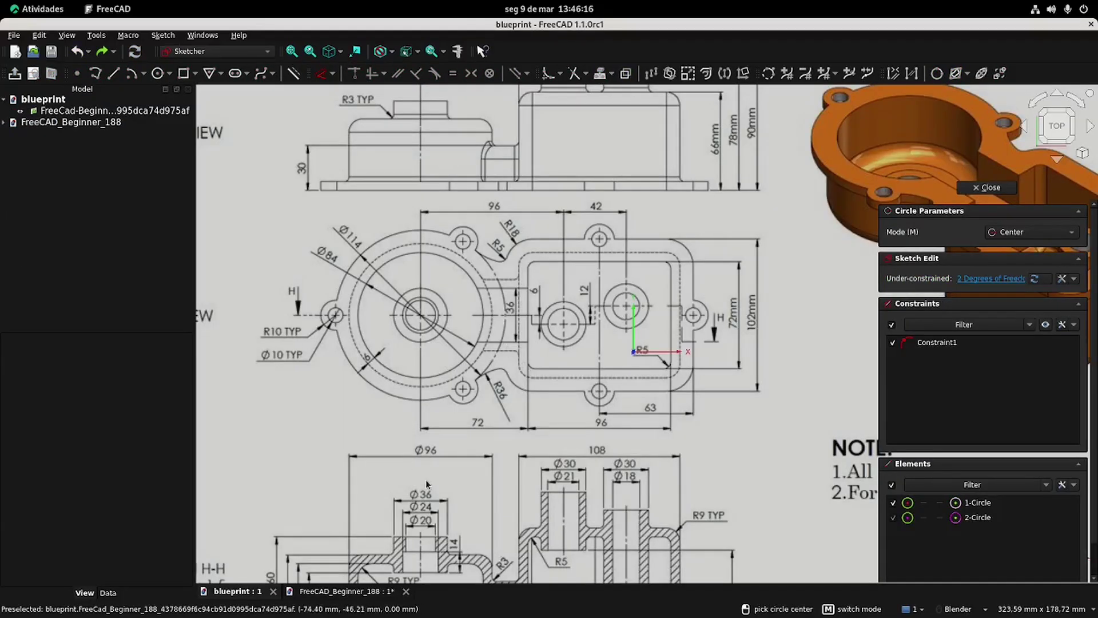
click(365, 592)
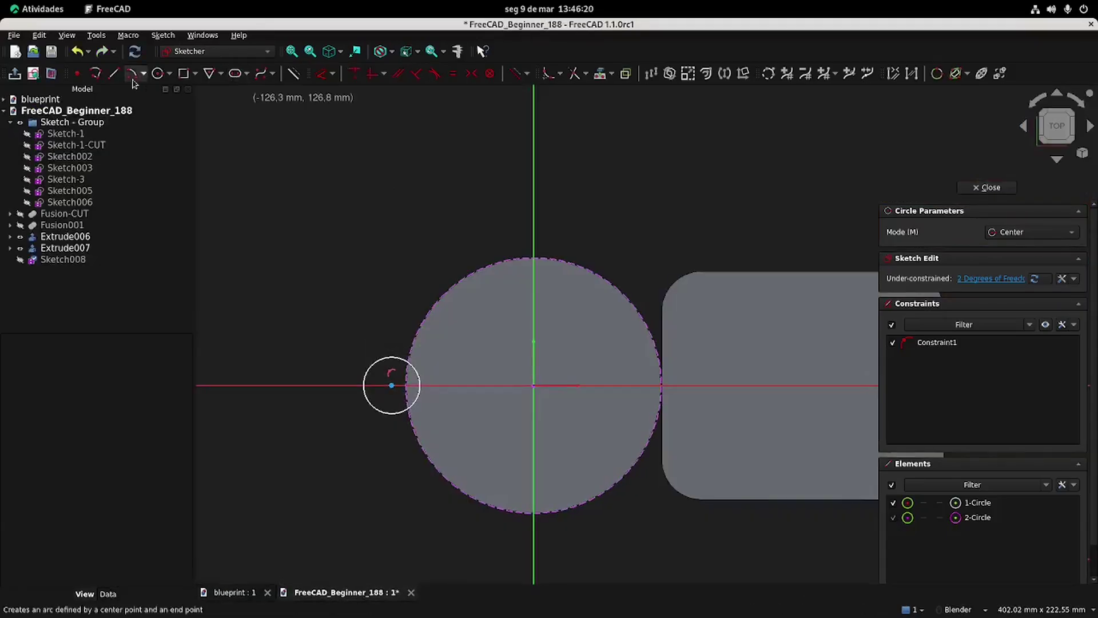
click(372, 365)
click(326, 313)
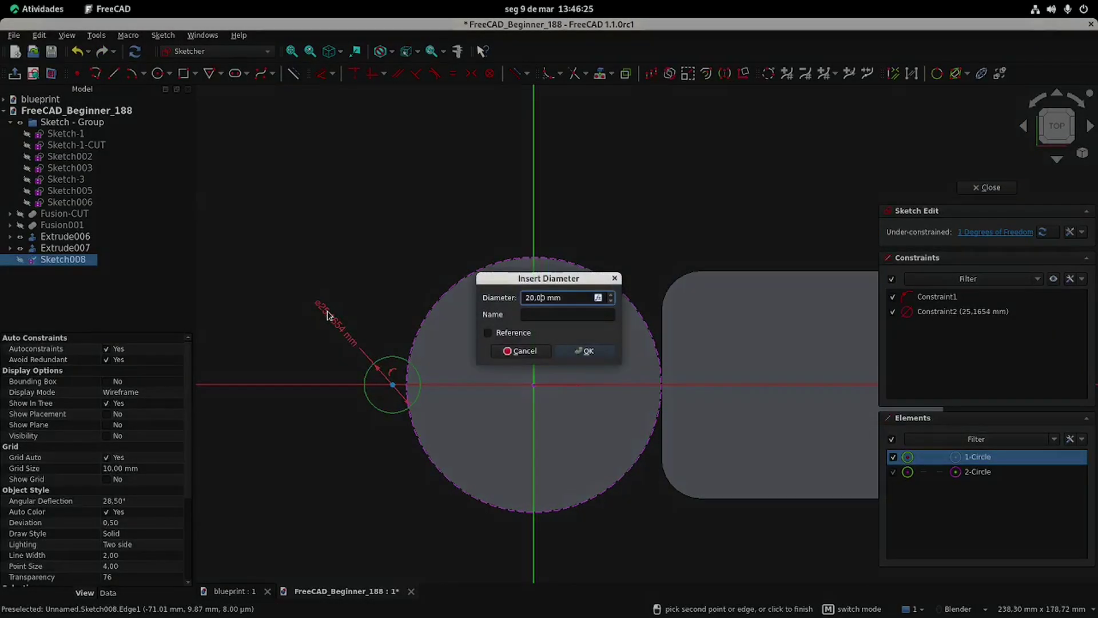
click(600, 352)
scroll(433, 400, up, 3)
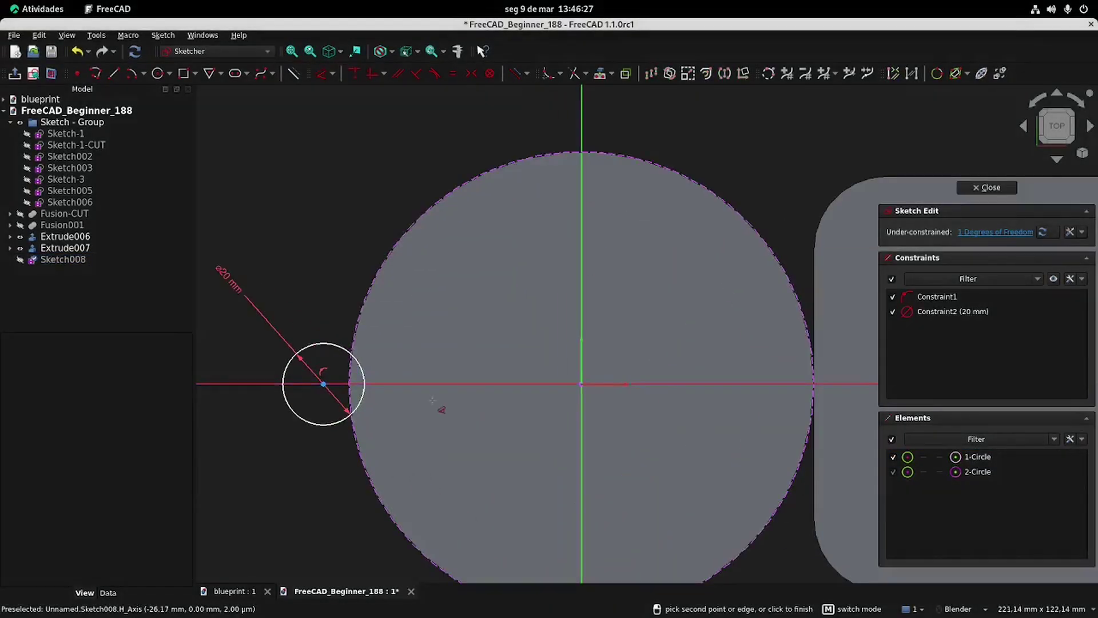
key(Escape)
Constrain the small circle's centre to lie on the projected outer edge of the round flange.
drag(324, 385, 402, 388)
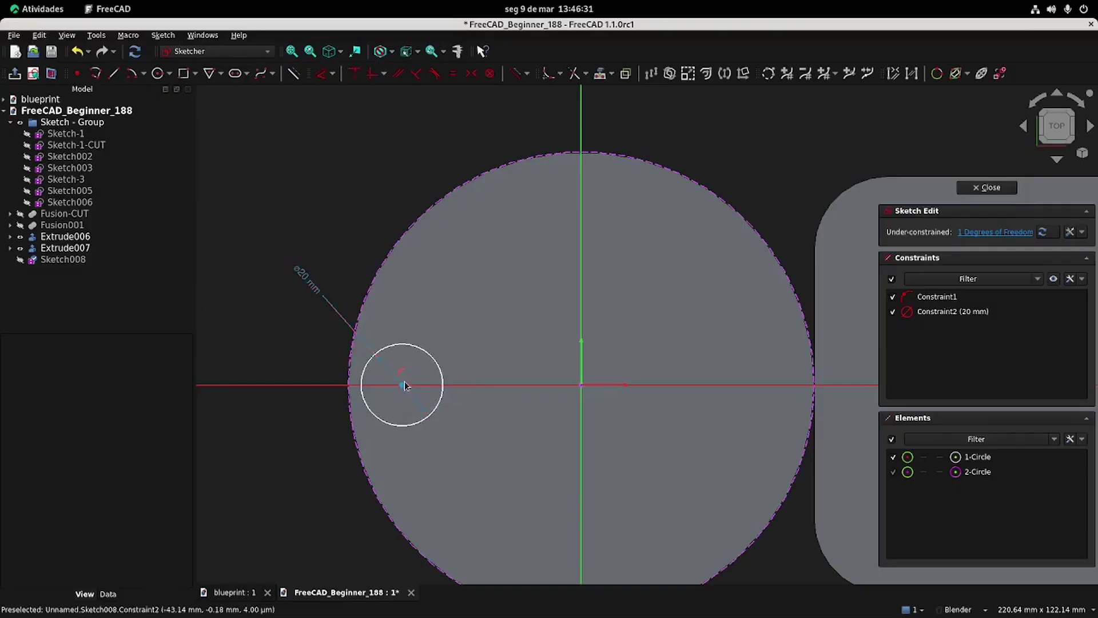
click(403, 389)
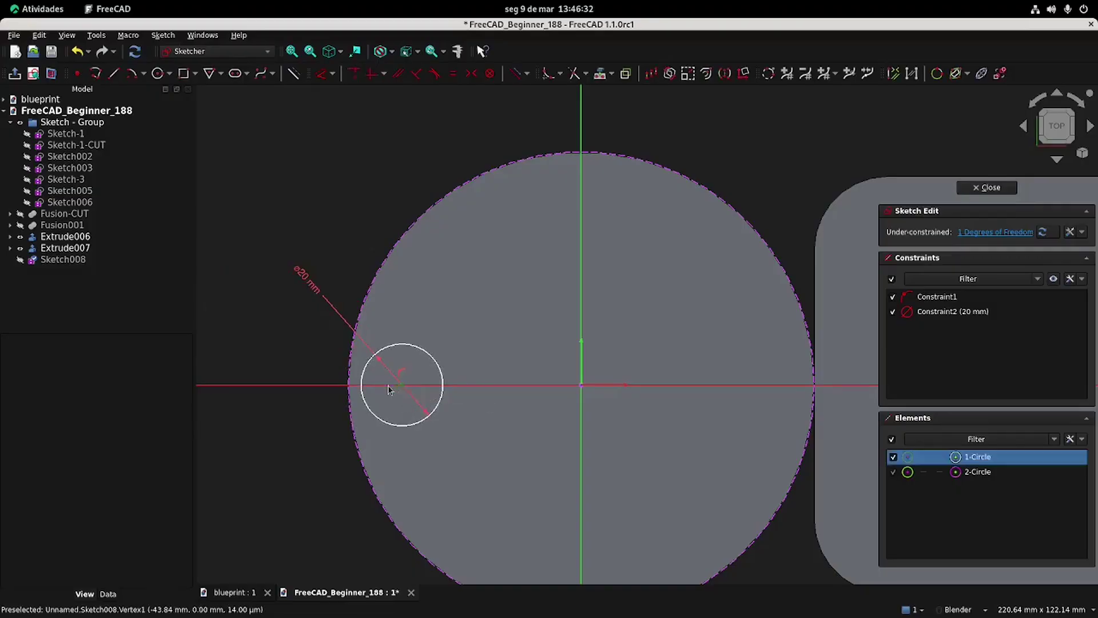
click(349, 379)
click(354, 73)
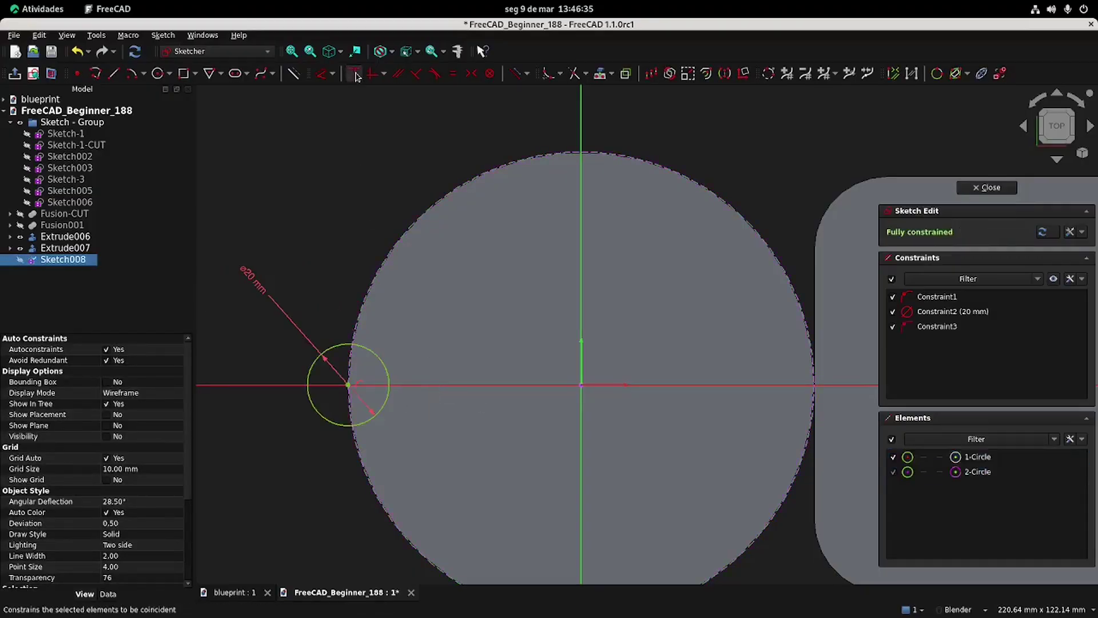
Extrude the small lug circle 6 mm along its normal as a solid, and select the new extrusion.
click(1002, 190)
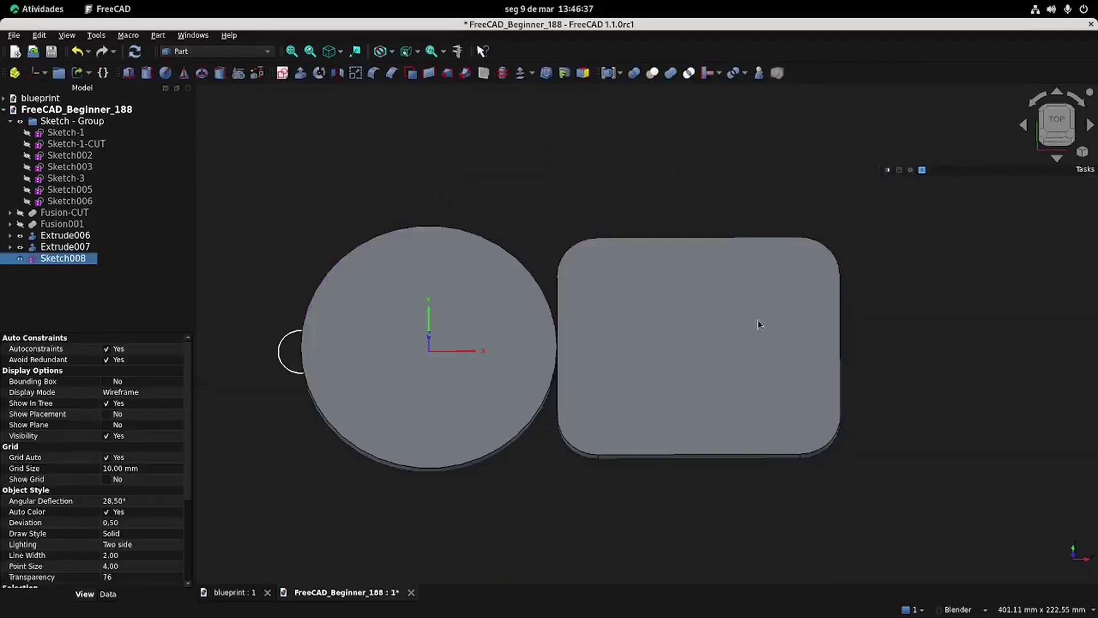
click(300, 73)
text(6)
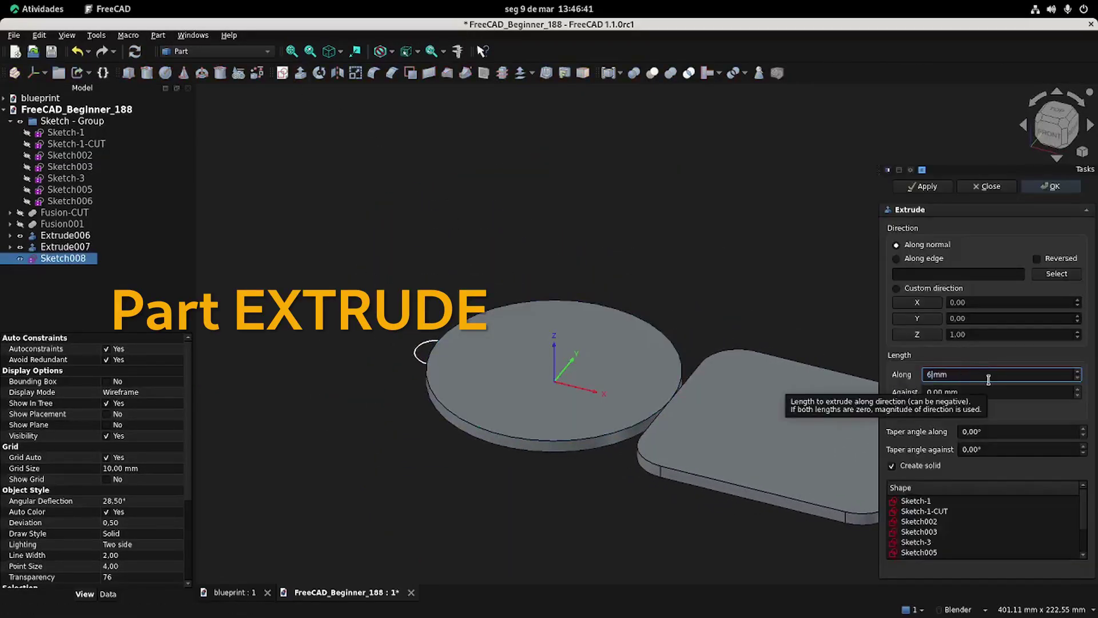
click(1054, 186)
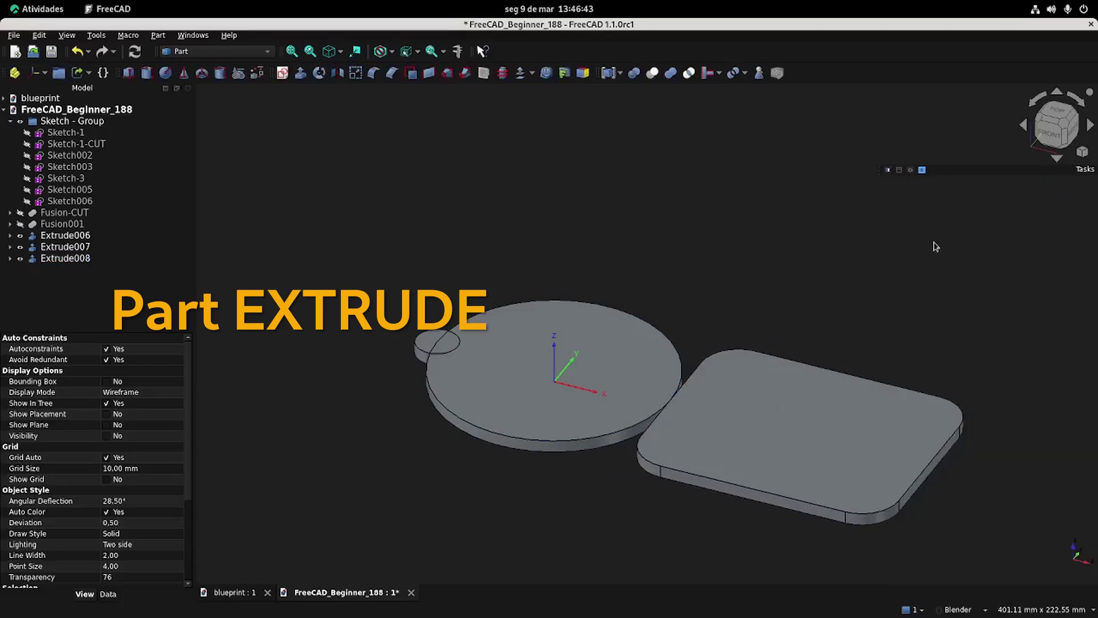
middle_drag(404, 321, 497, 326)
click(88, 264)
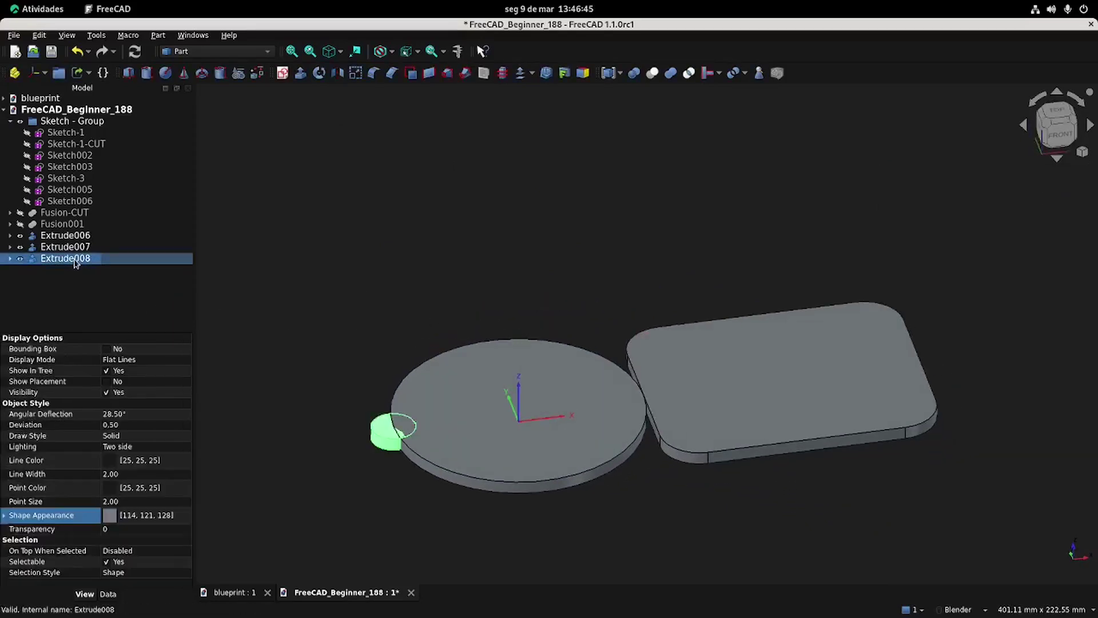
Check the lug layout in the blueprint and create a Draft polar array of the extruded lug, with 3 elements over 360° about the origin.
click(237, 593)
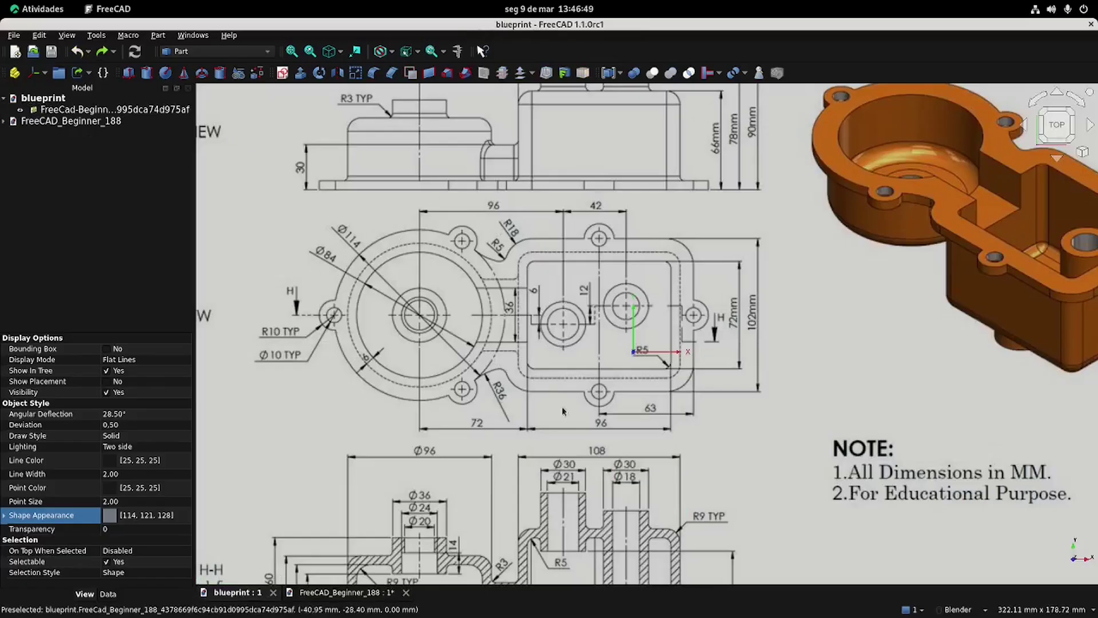
click(320, 593)
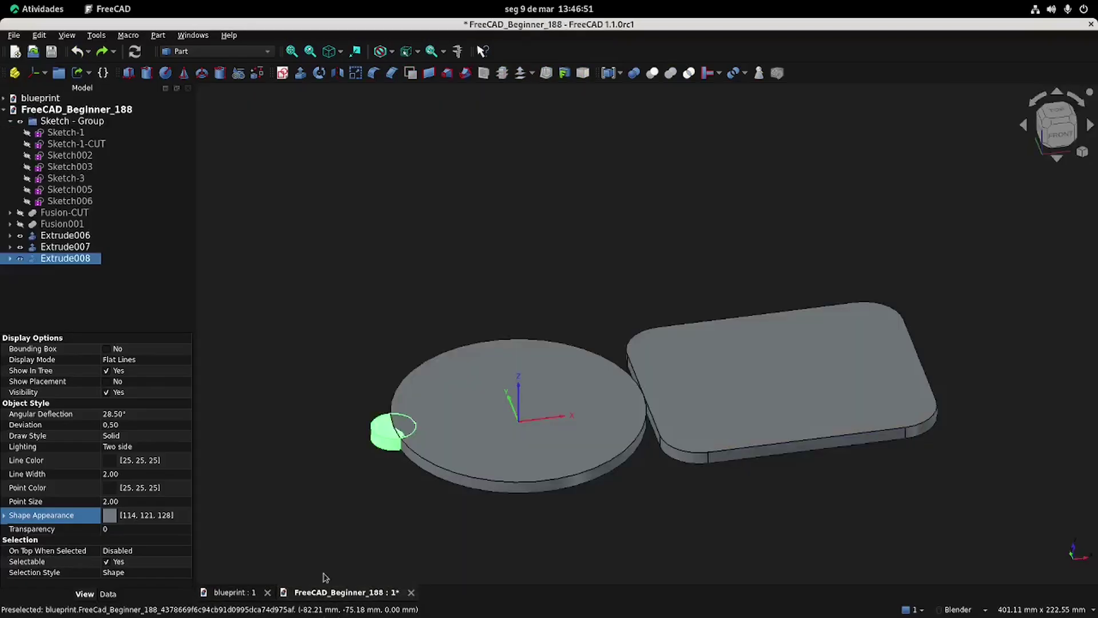
click(195, 52)
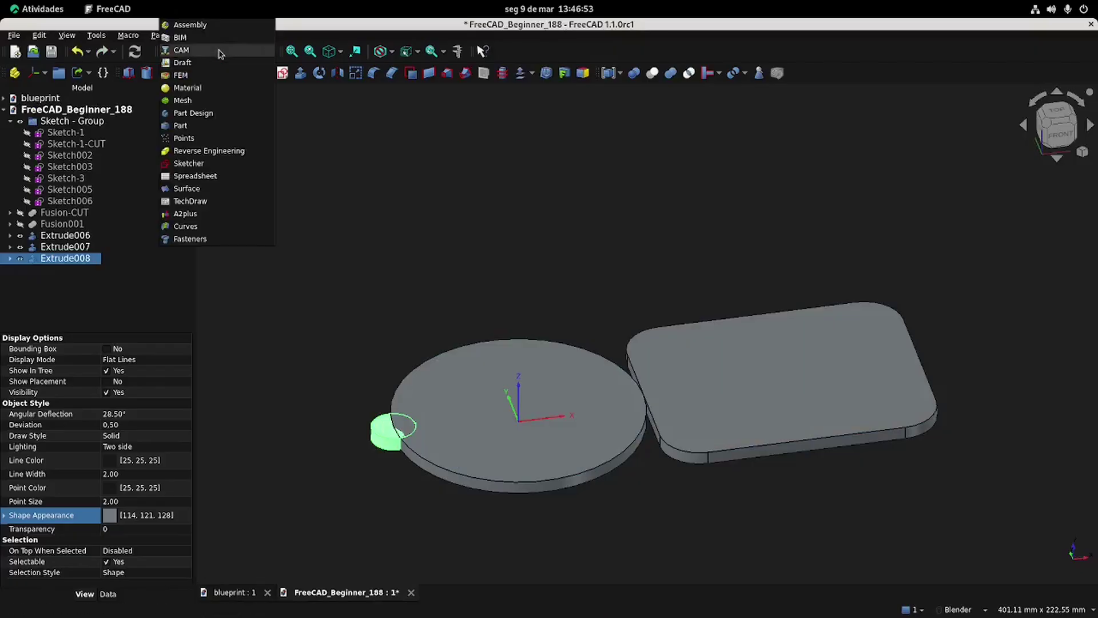
click(195, 60)
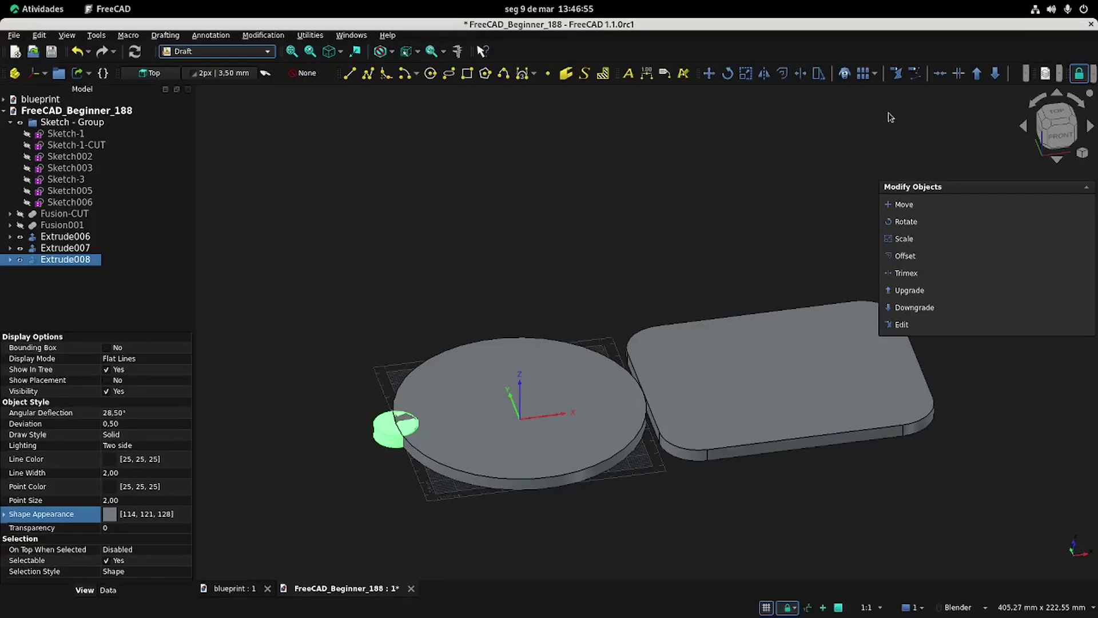
click(877, 74)
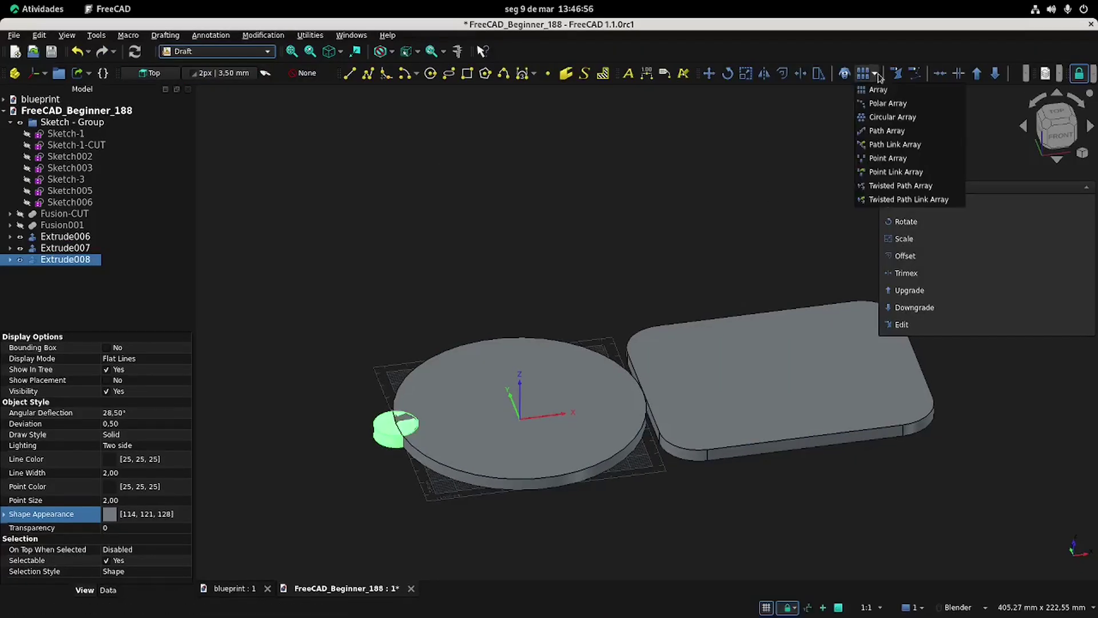
click(879, 104)
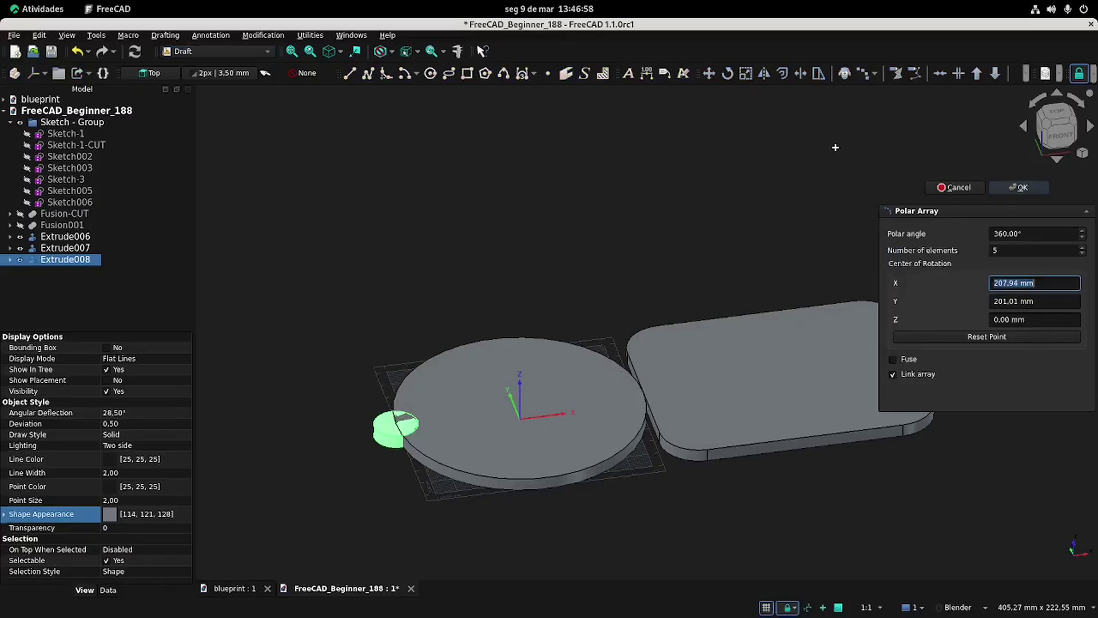
double_click(1083, 254)
click(992, 340)
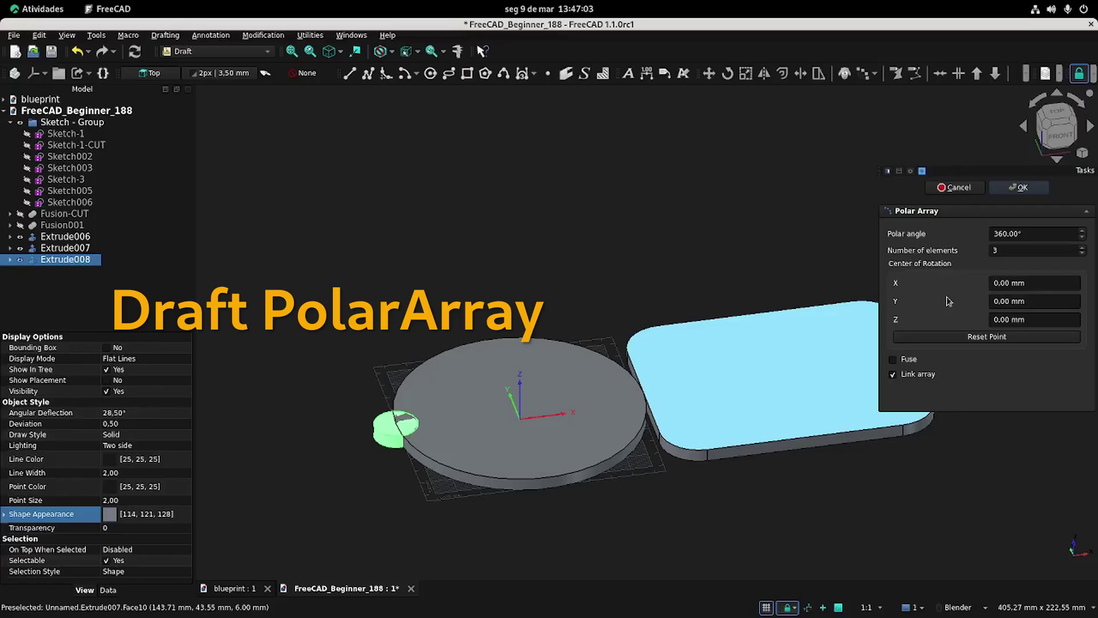
key(Return)
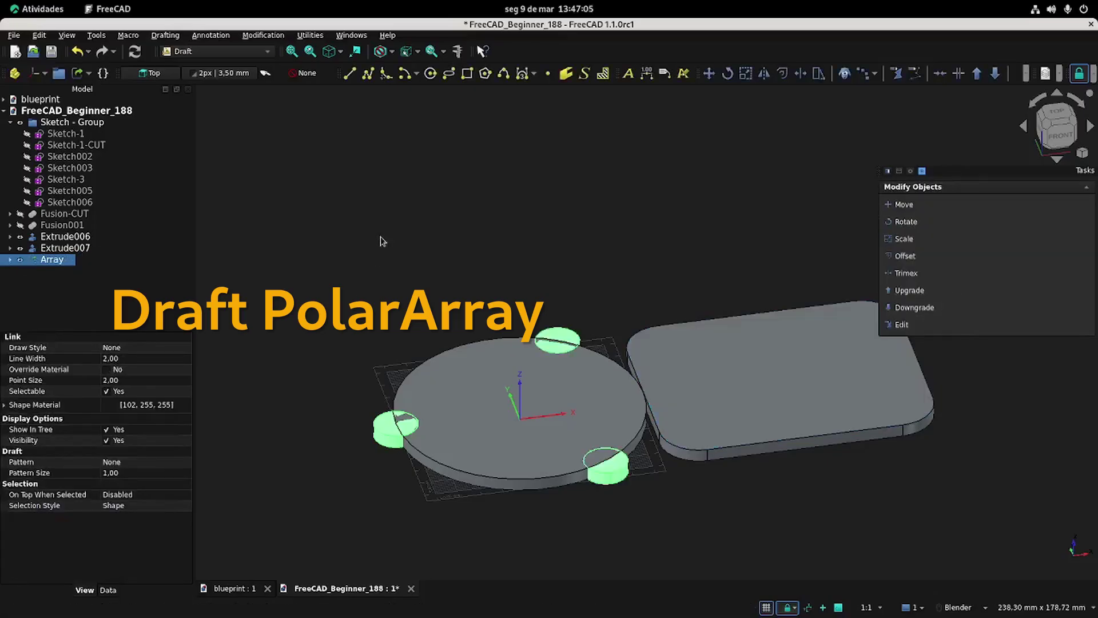
key(2)
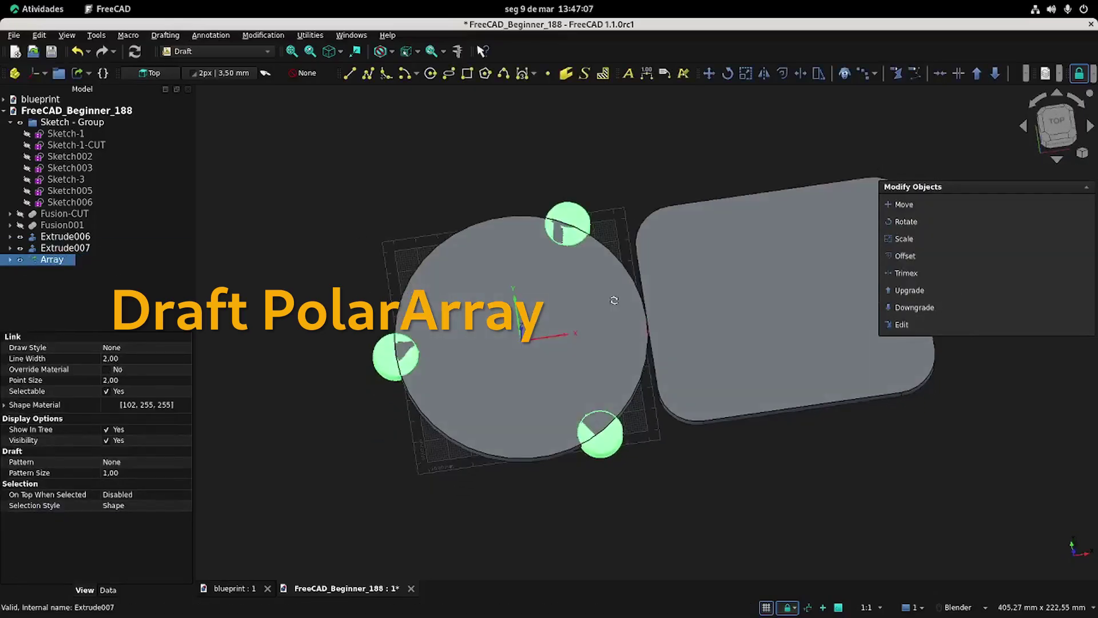
Switch to the Part workbench and fuse the circular disc Extrude006 with the polar array of three round lugs.
click(61, 236)
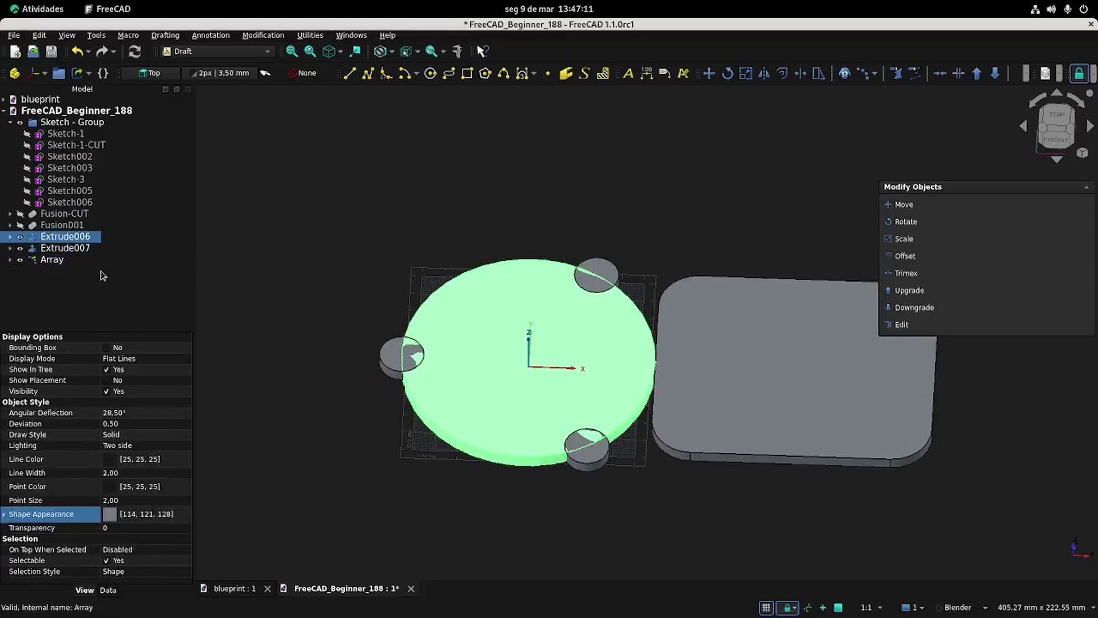
ctrl+click(53, 261)
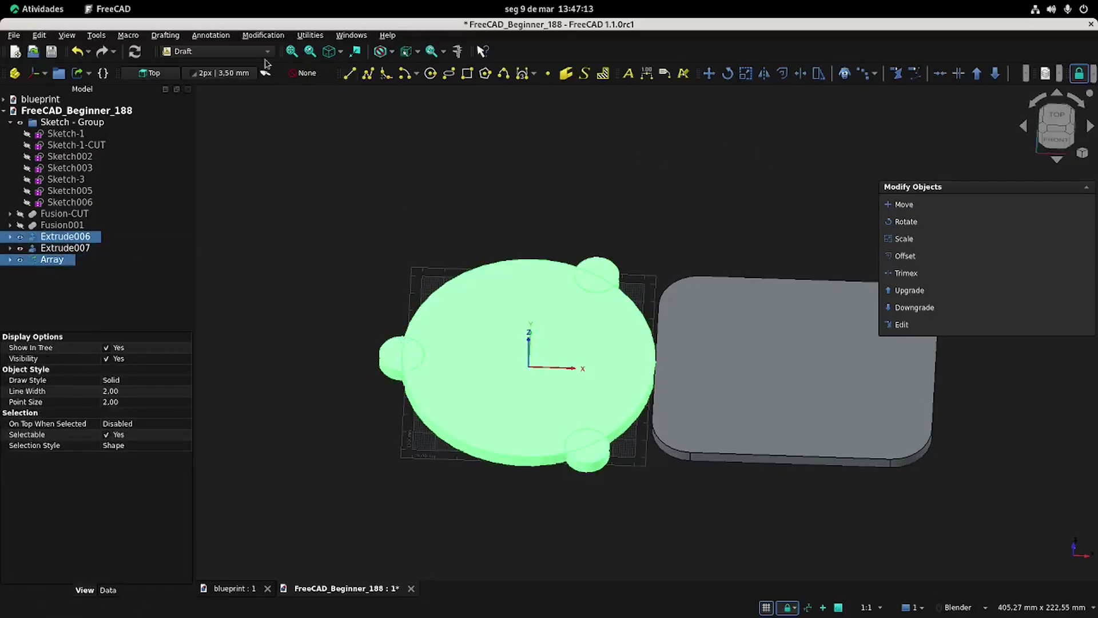
click(229, 51)
click(197, 129)
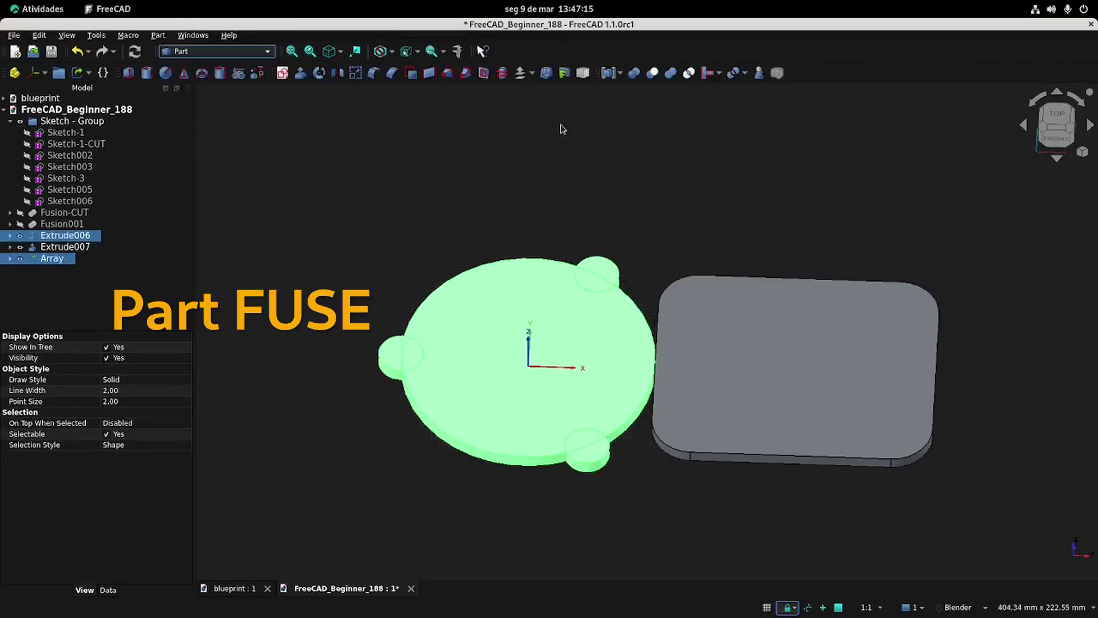
click(670, 73)
shift+middle_drag(655, 180, 652, 197)
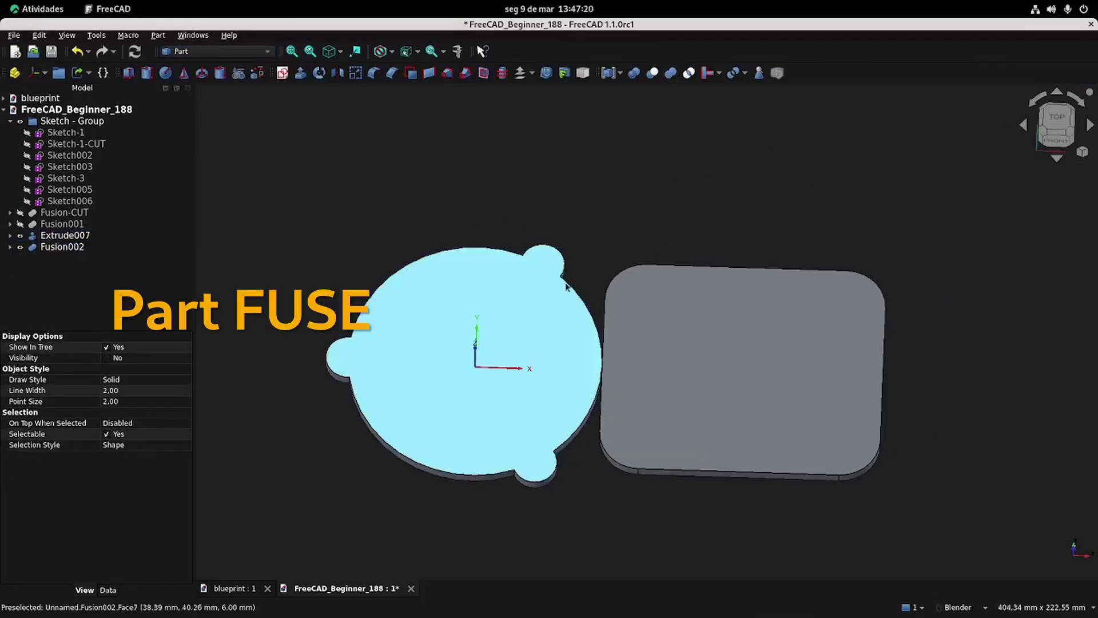
Create a sketch on the XY-plane and reference the disc's outer arc, the plate's upper corner arc and its adjacent straight edge as external geometry.
click(398, 159)
click(282, 73)
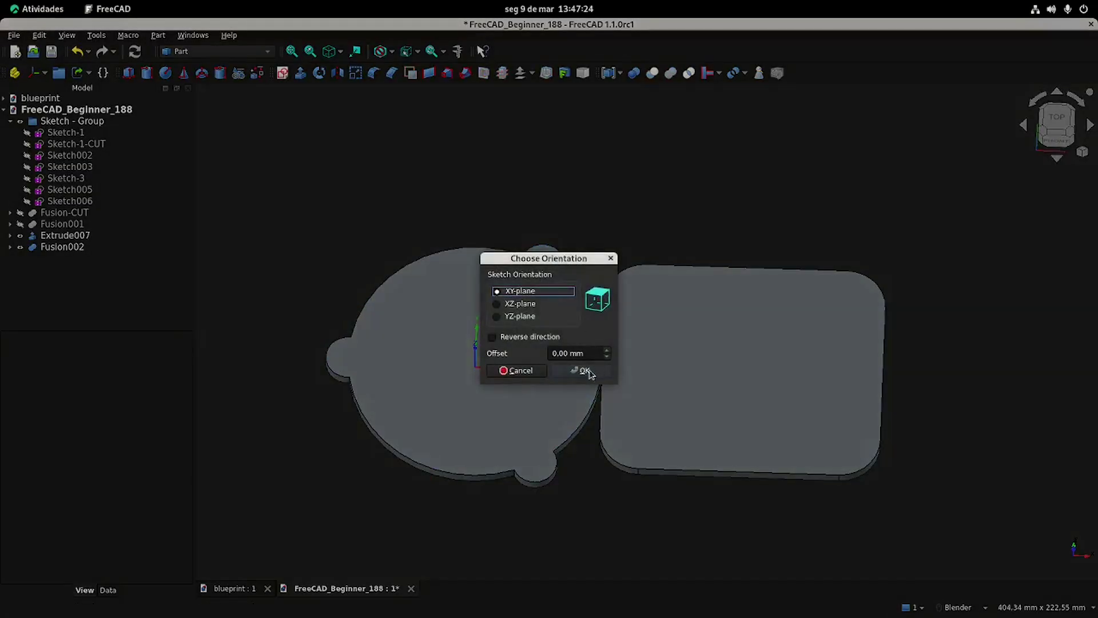
click(588, 372)
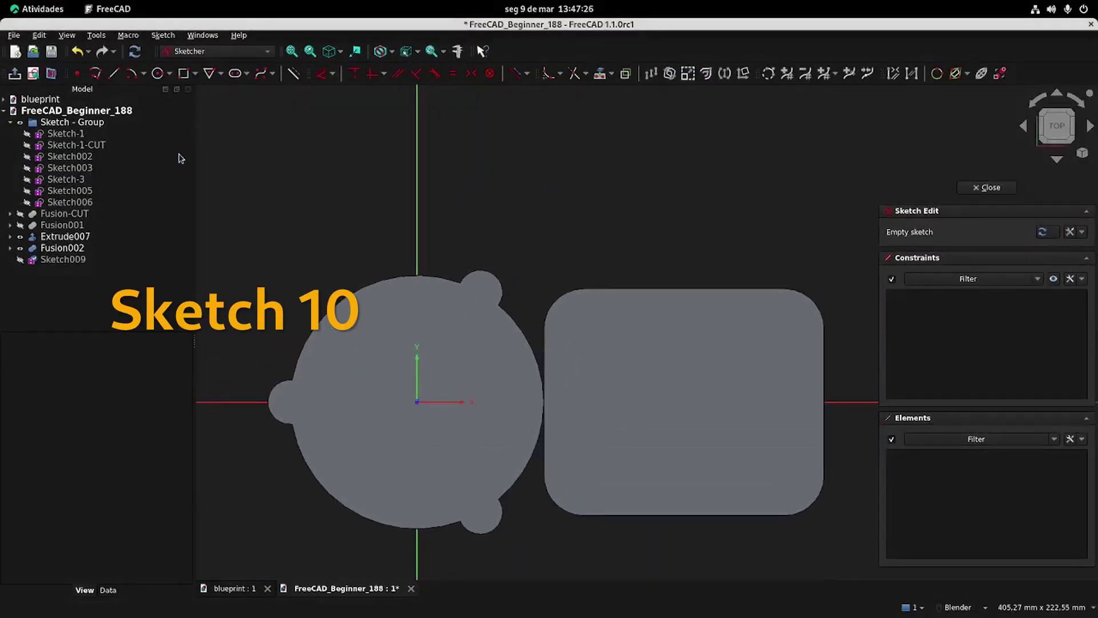
click(601, 75)
scroll(520, 265, up, 2)
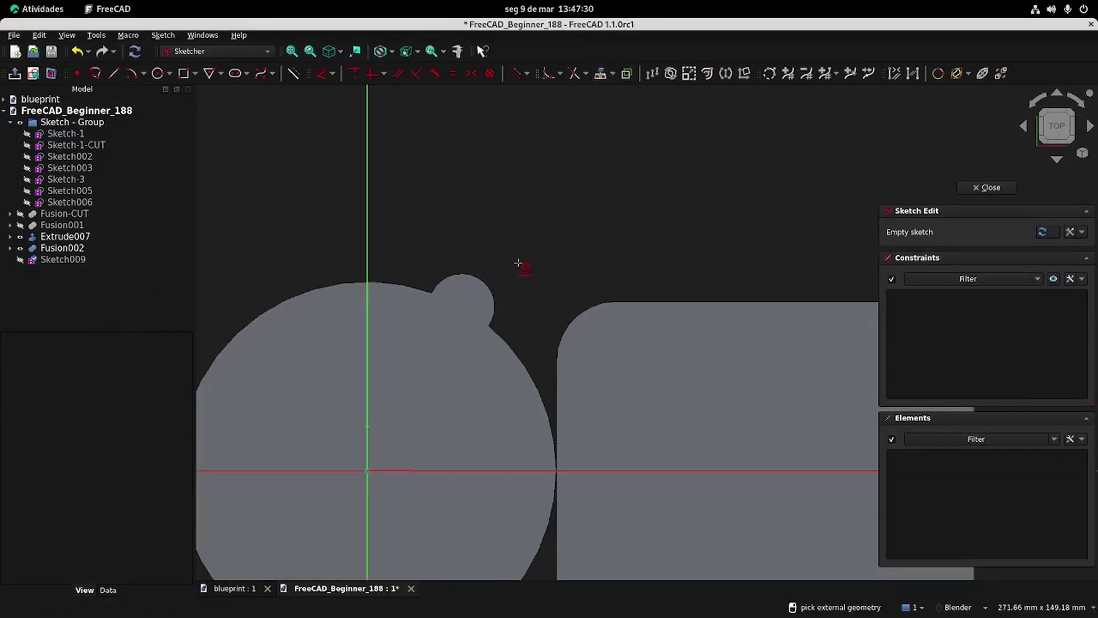
click(504, 337)
click(566, 335)
click(557, 400)
right_click(564, 250)
Check the blueprint and sketch two connected arcs bridging the gap from the disc's lug corner to the plate's rounded corner.
click(232, 589)
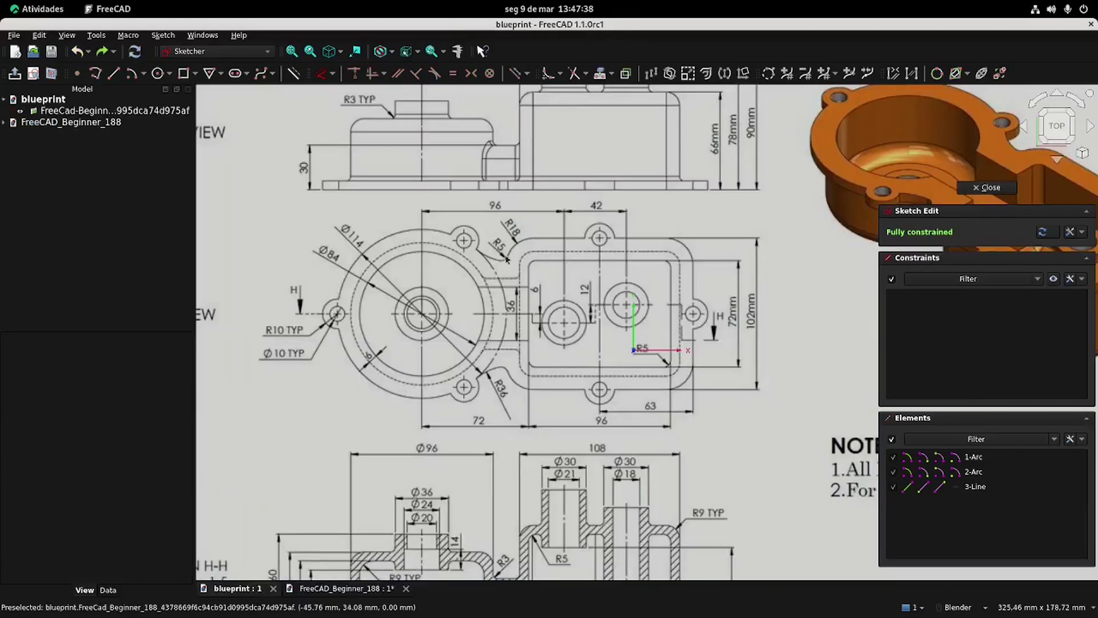
click(343, 589)
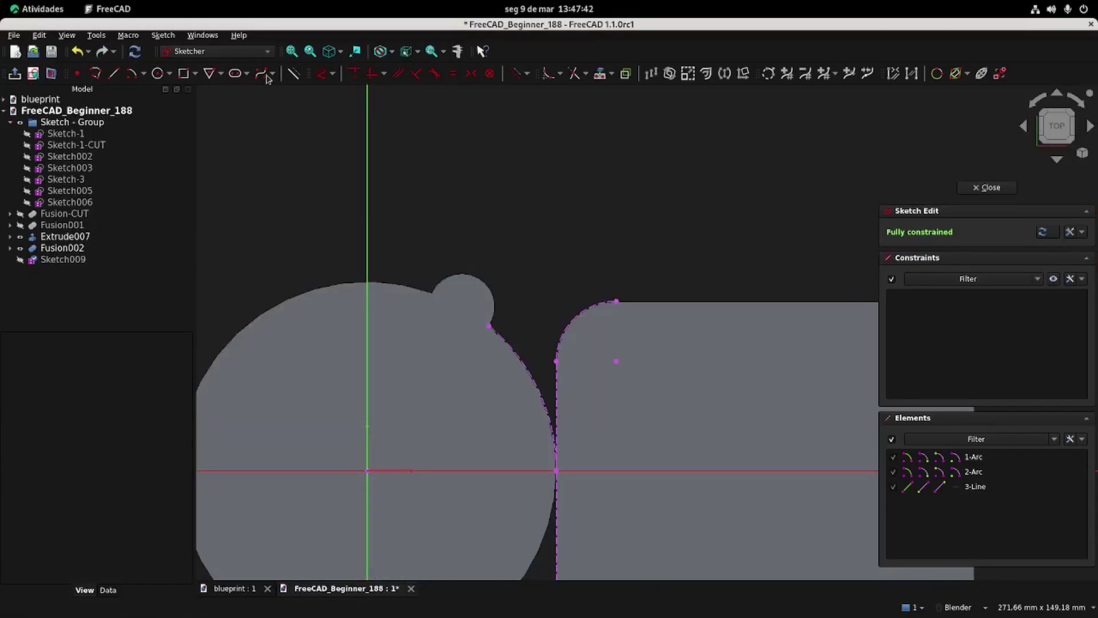
click(131, 73)
click(535, 309)
click(493, 329)
click(530, 341)
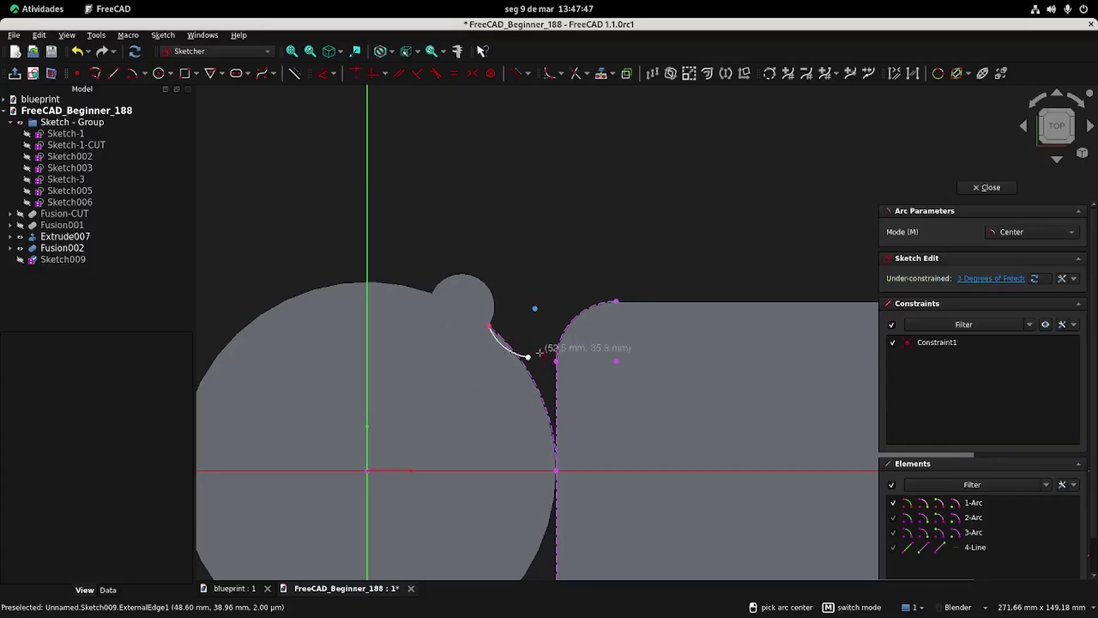
click(535, 262)
click(529, 347)
click(562, 342)
key(Escape)
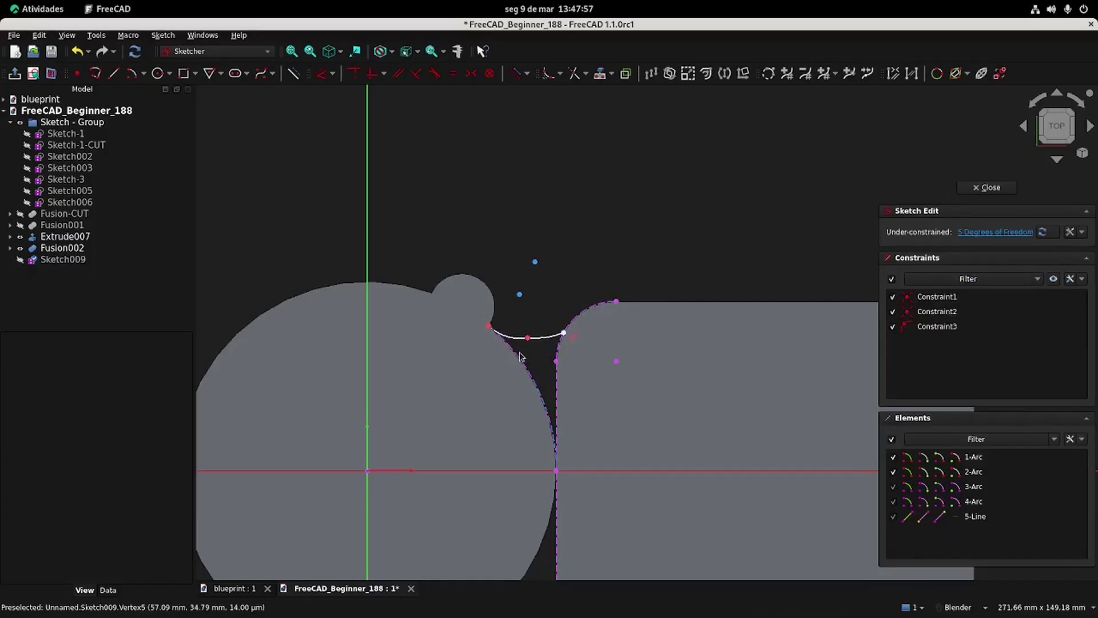
Make the two bridging arcs tangent to each other and to the plate's corner arc and the disc's edge.
click(434, 73)
scroll(546, 372, up, 2)
click(497, 308)
click(533, 314)
key(Return)
click(569, 319)
click(580, 301)
key(Return)
click(517, 313)
click(472, 331)
key(Return)
key(Escape)
Check the blueprint radii and set the small arc beside the plate to 5 mm and the larger arc to 36 mm.
click(251, 588)
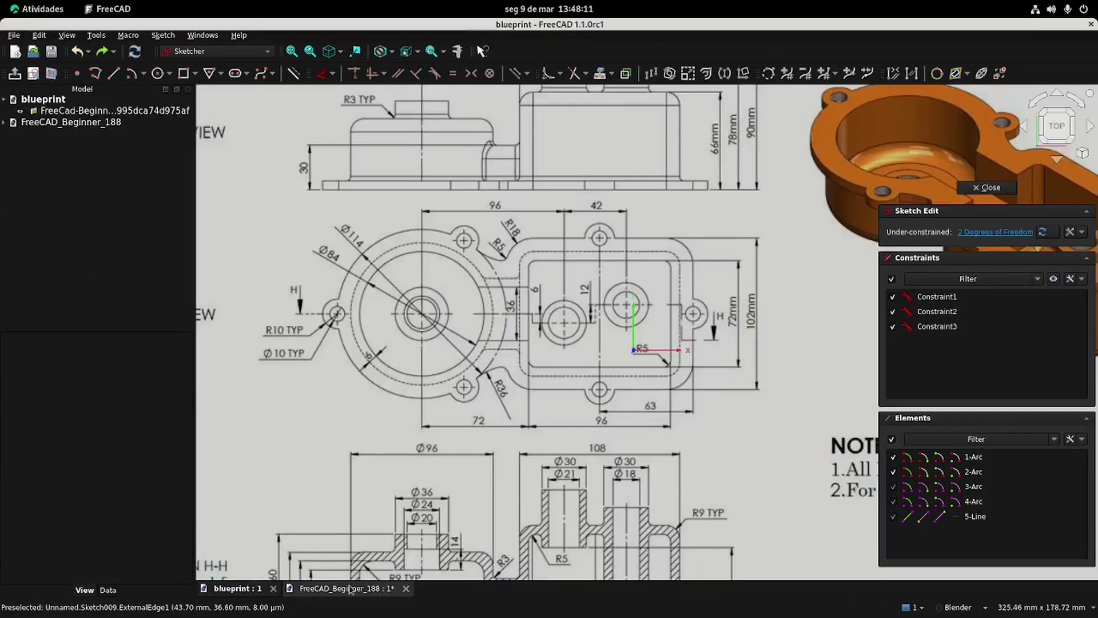
click(350, 588)
click(552, 302)
click(663, 422)
text(5)
key(Return)
click(513, 322)
click(465, 389)
key(Return)
key(Escape)
Close the profile with two vertical lines from the arc ends to the X axis and a horizontal line joining them, and finish the sketch.
shift+middle_drag(538, 248, 534, 180)
click(113, 73)
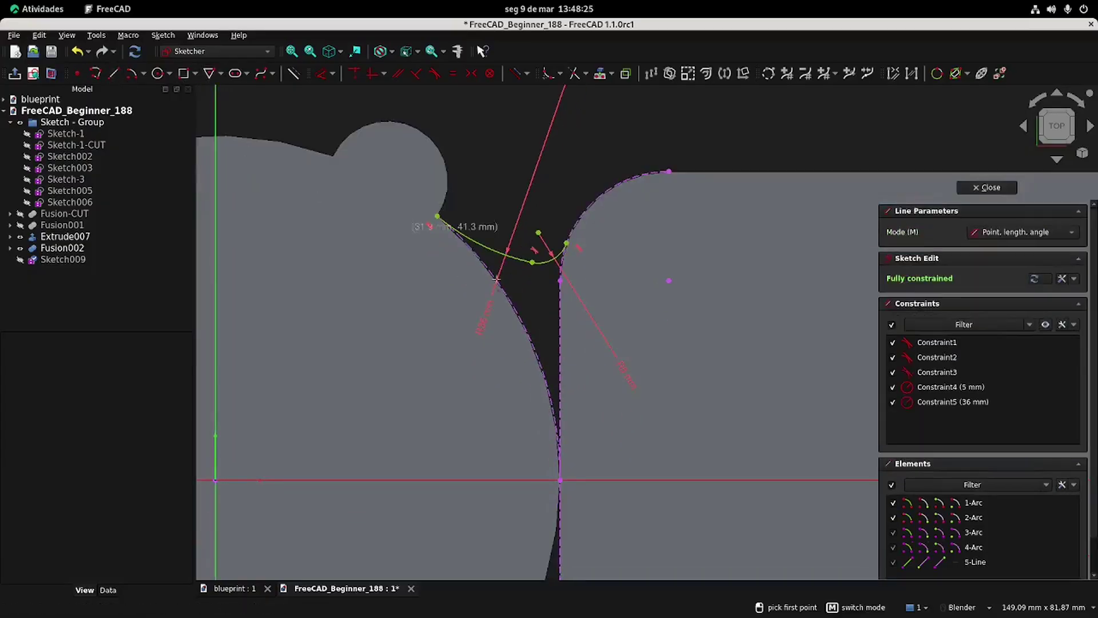
click(437, 216)
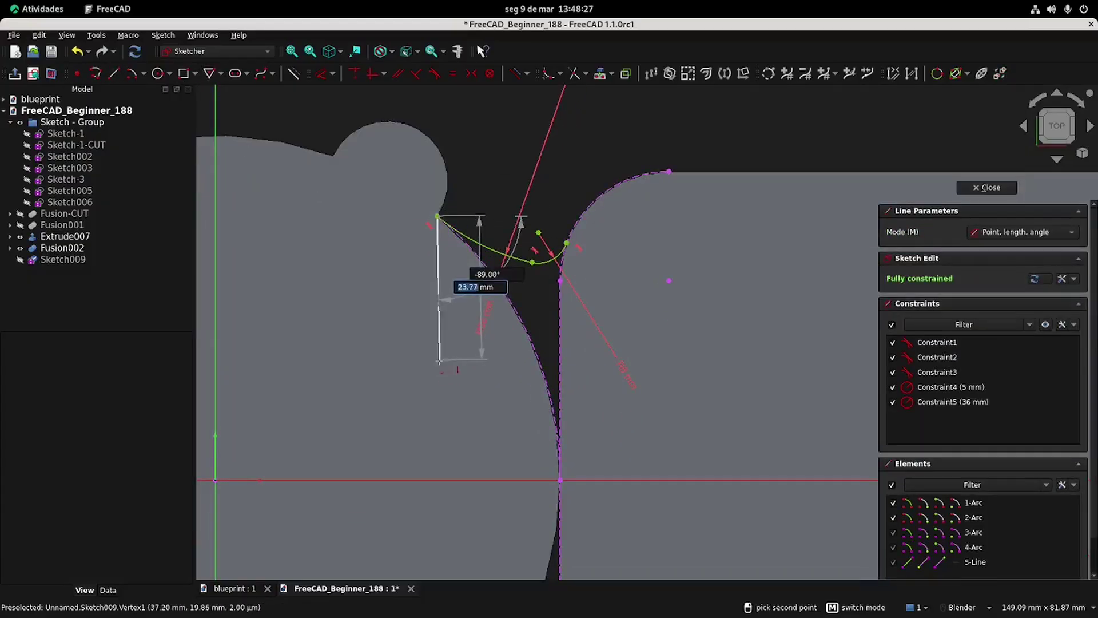
click(437, 480)
click(567, 243)
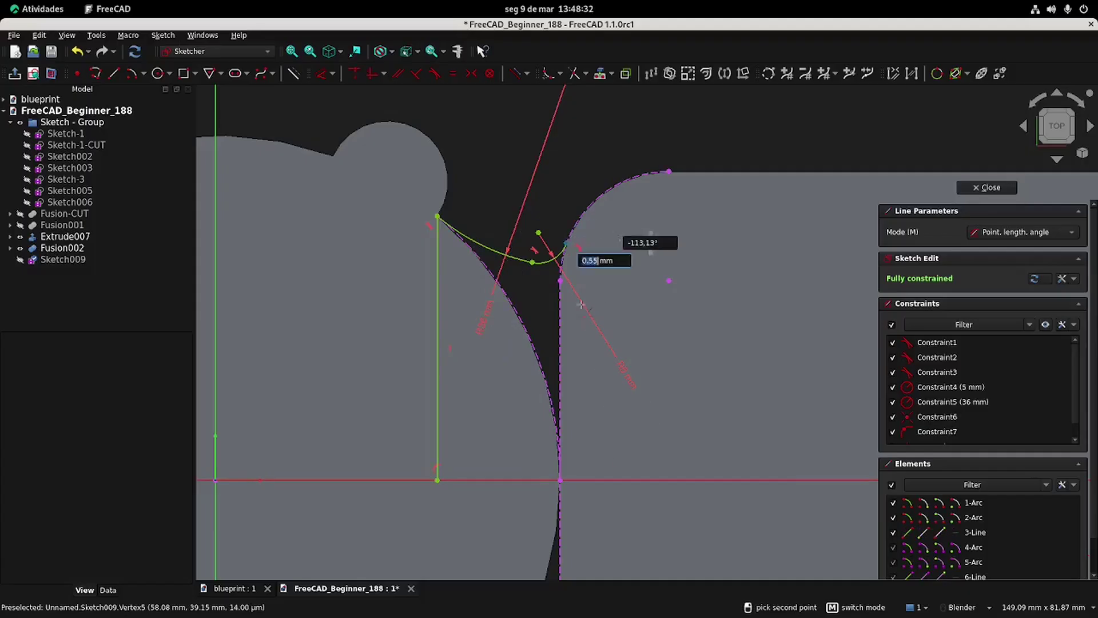
click(565, 480)
click(566, 479)
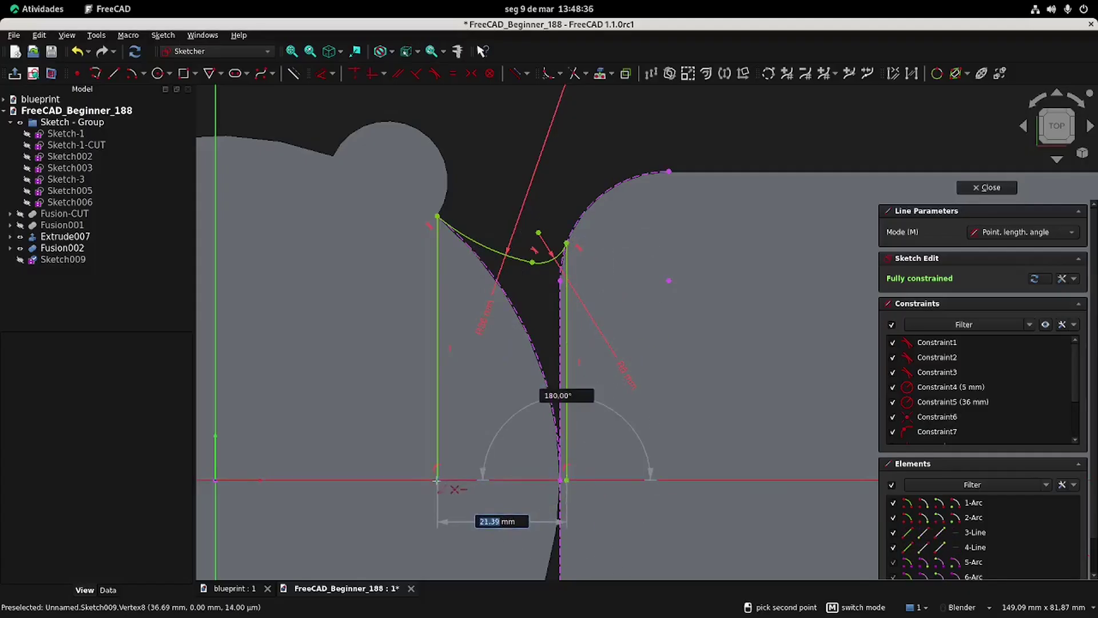
click(438, 480)
right_click(649, 297)
click(1004, 187)
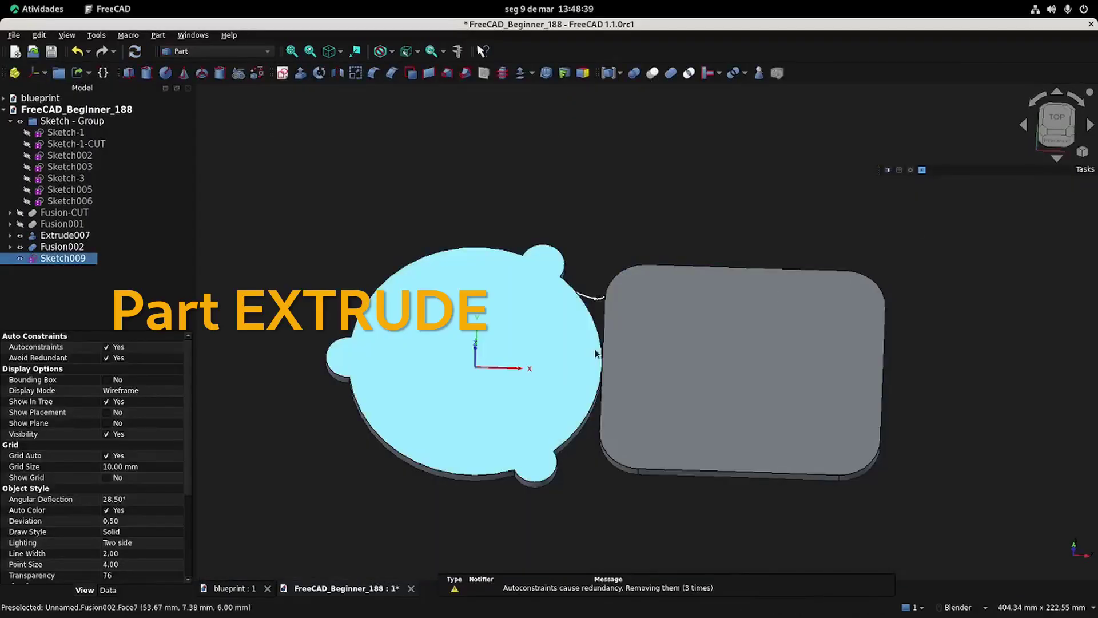
Move the bridging sketch into the Sketch - Group folder and extrude it 6 mm along its normal as a solid.
key(0)
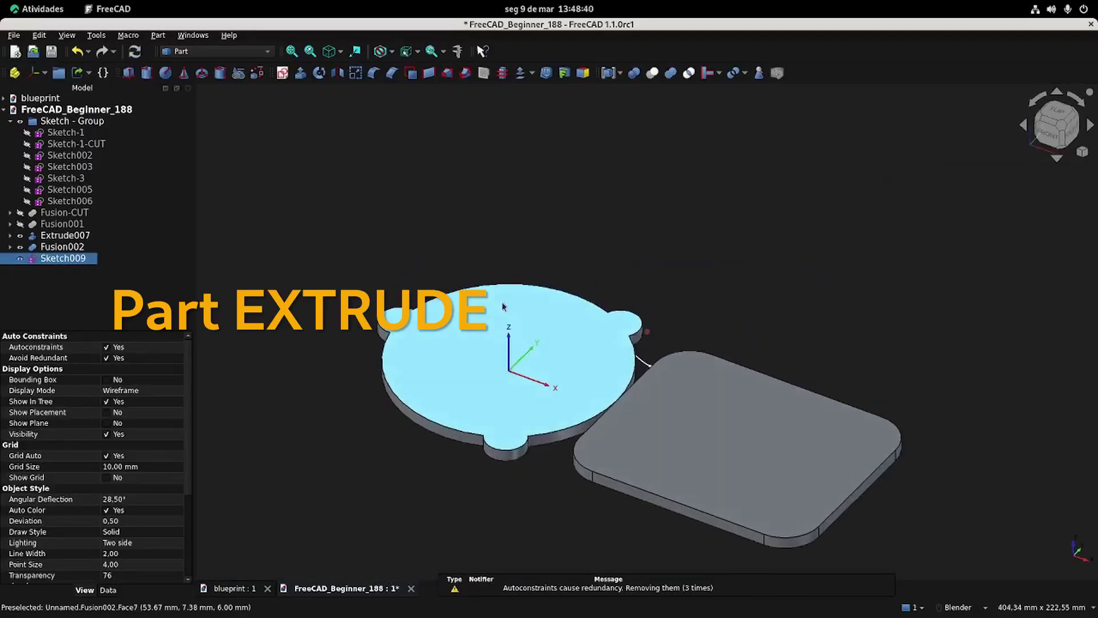
click(298, 74)
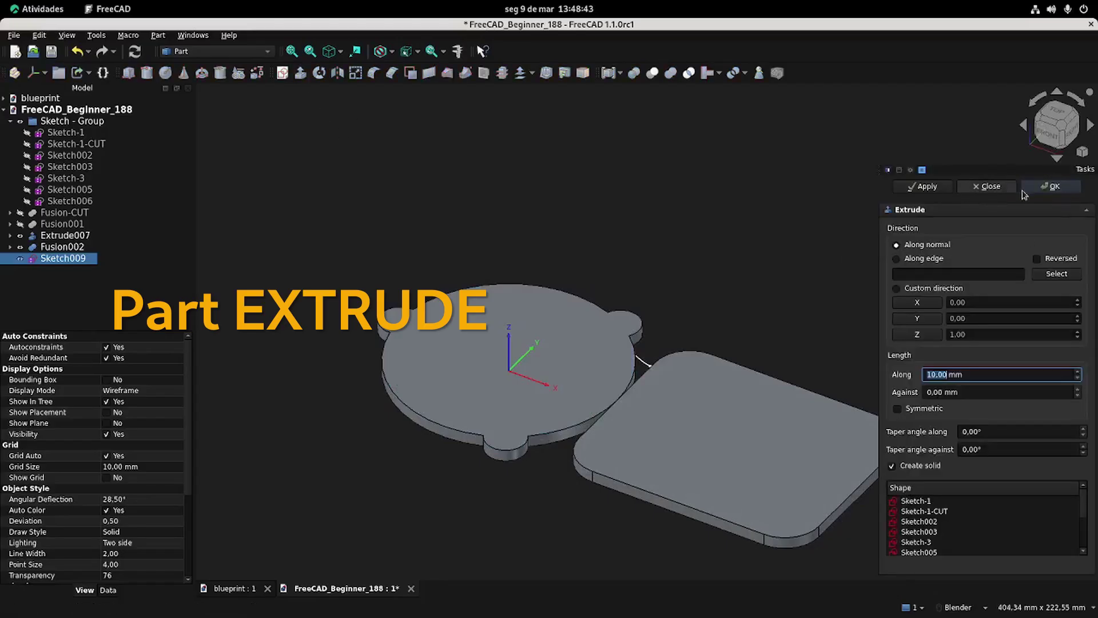
click(983, 188)
mouse_move(57, 260)
mouse_down()
mouse_move(69, 226)
mouse_move(65, 122)
mouse_up()
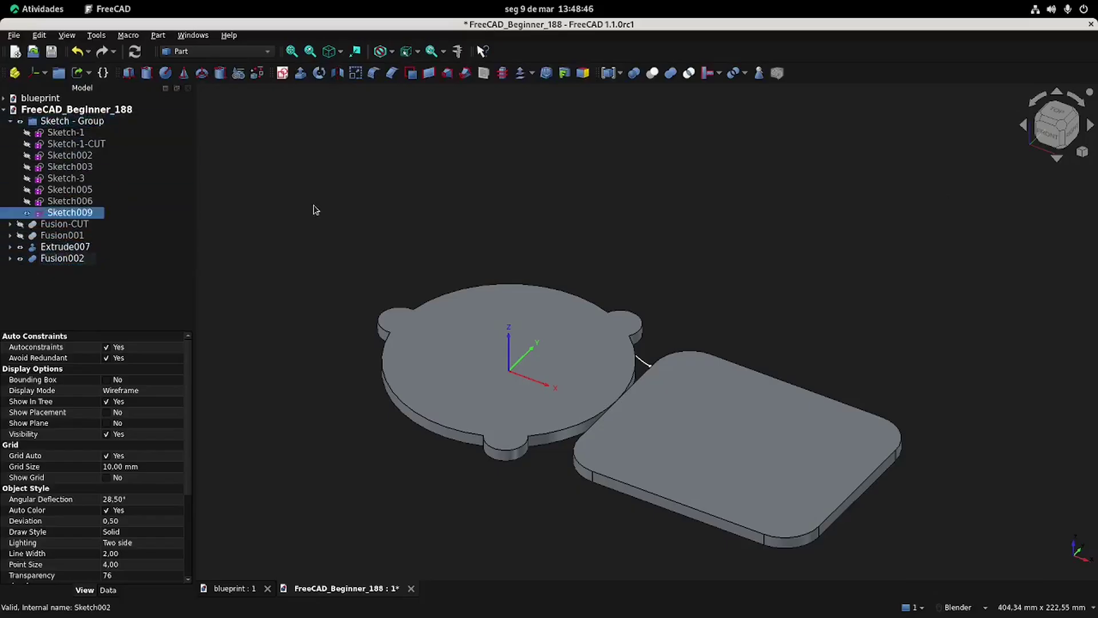
click(299, 73)
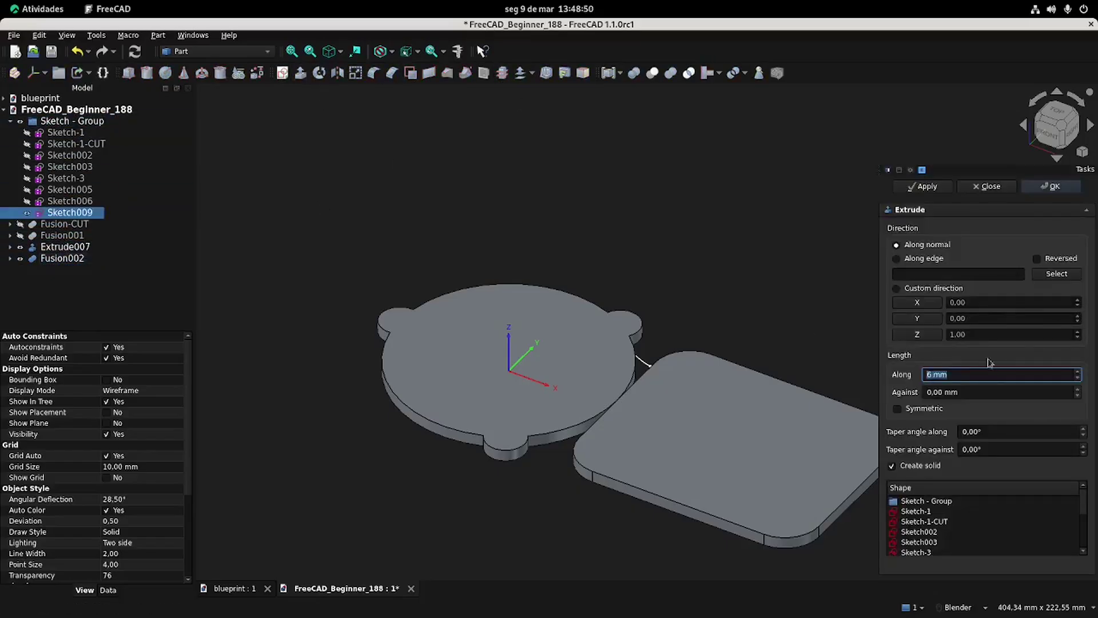
click(1051, 187)
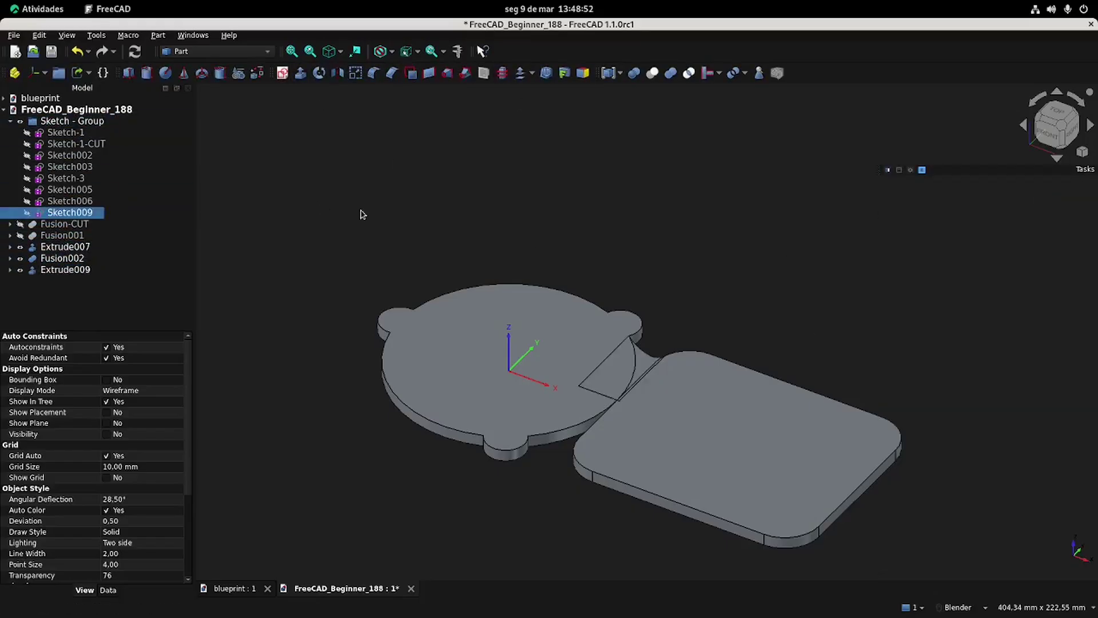
Mirror the extruded bridging piece Extrude009 about the XZ-plane.
click(52, 274)
scroll(401, 278, down, 5)
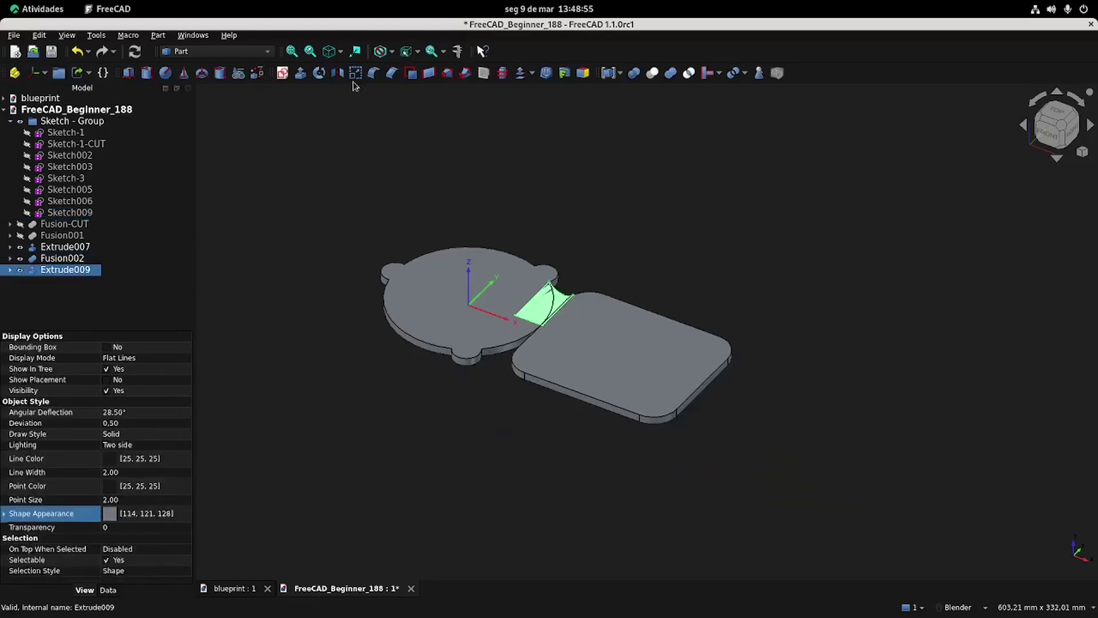
click(338, 73)
middle_drag(534, 337, 513, 332)
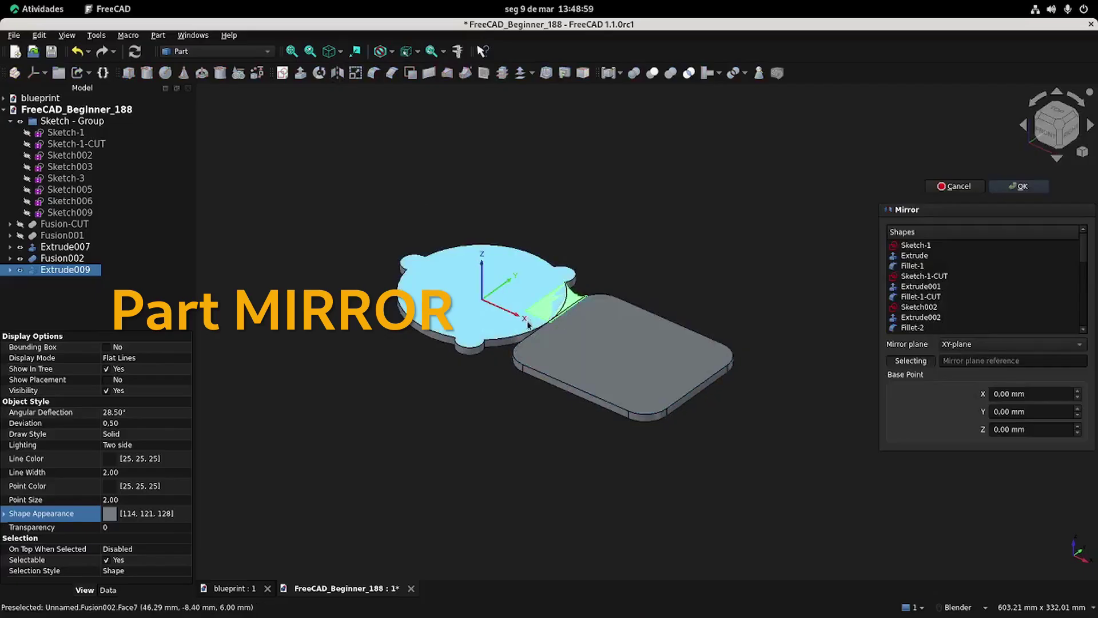
click(1012, 344)
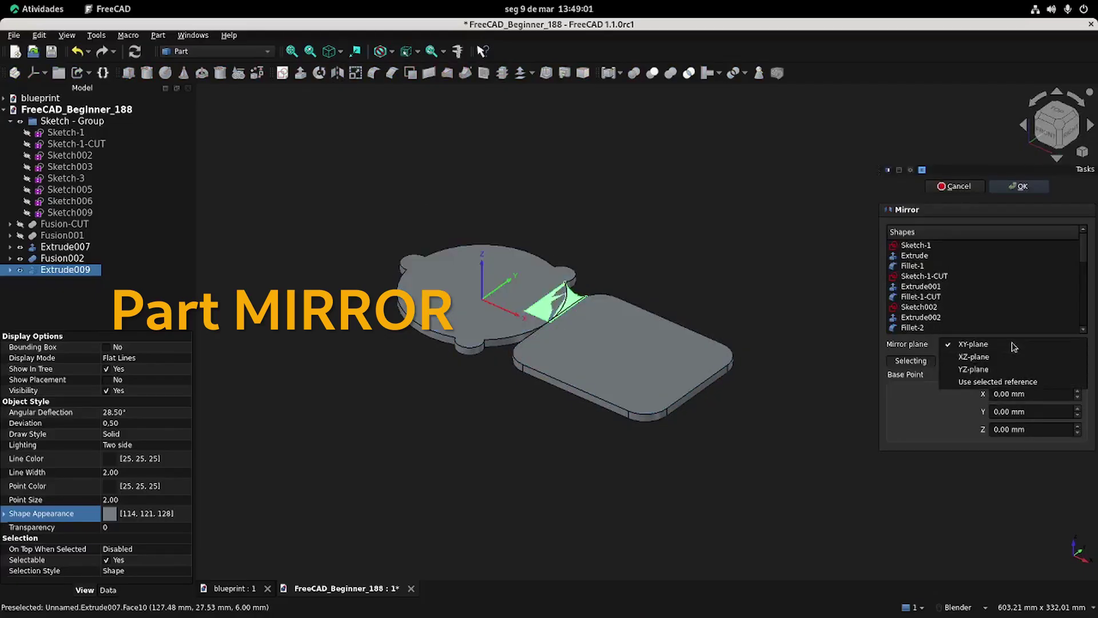
click(976, 357)
click(1024, 186)
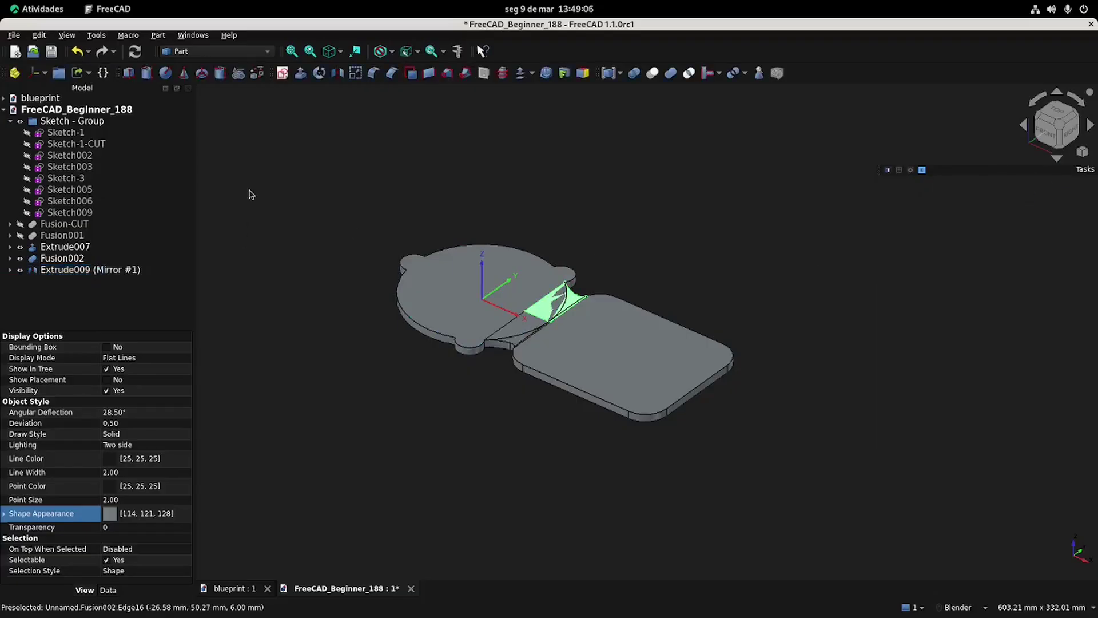
Fuse the bridging piece, its mirrored copy, the lugged disc and the rectangular plate into one flange.
click(30, 289)
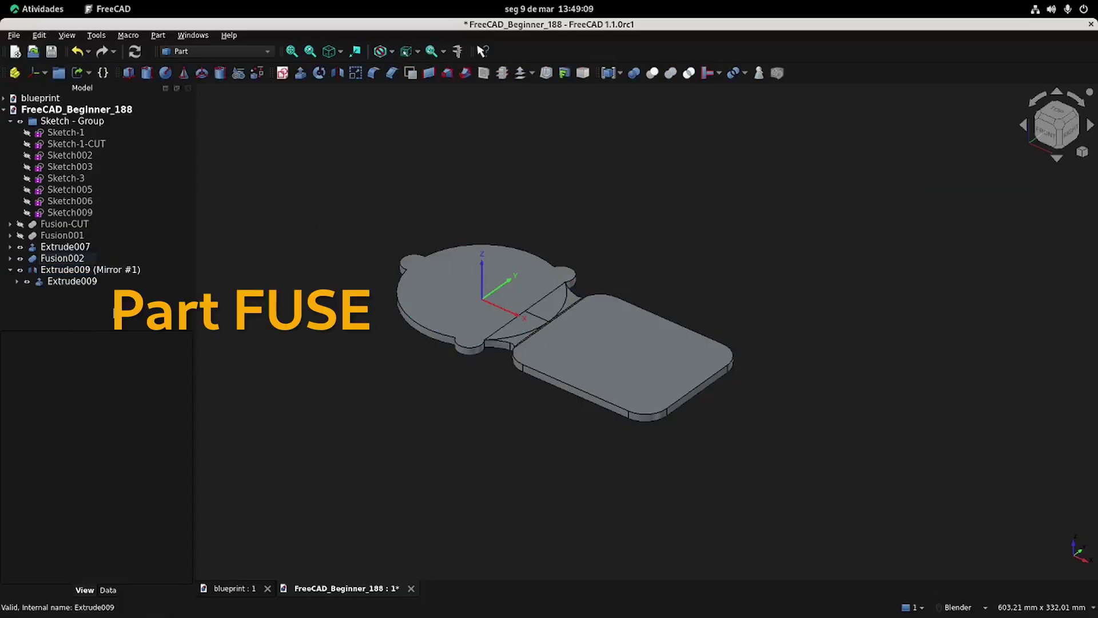
click(79, 283)
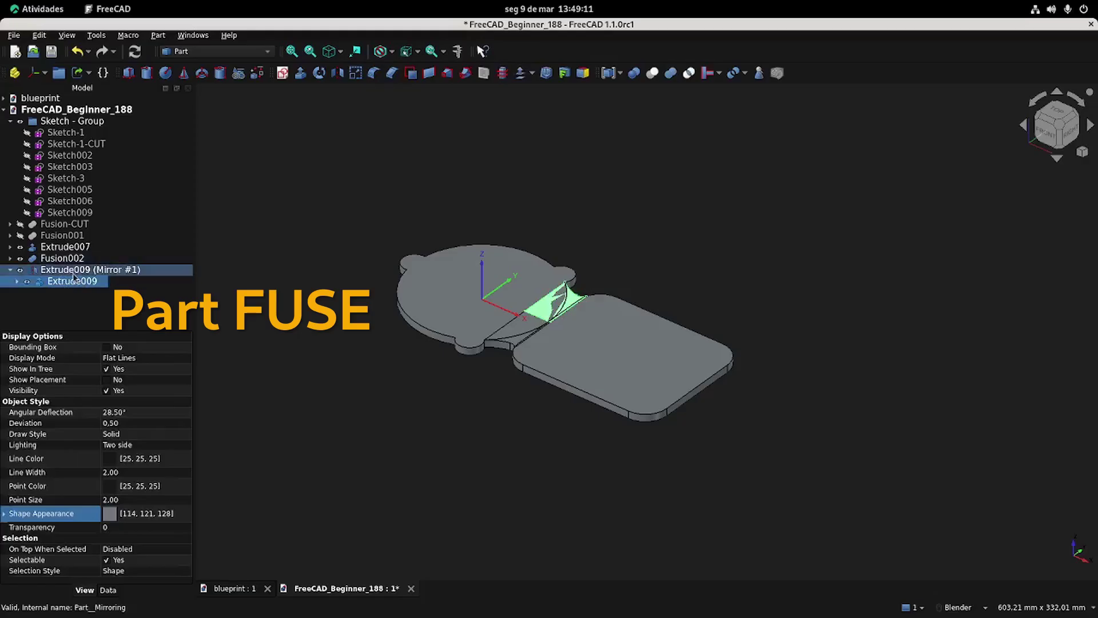
ctrl+click(77, 271)
ctrl+click(84, 260)
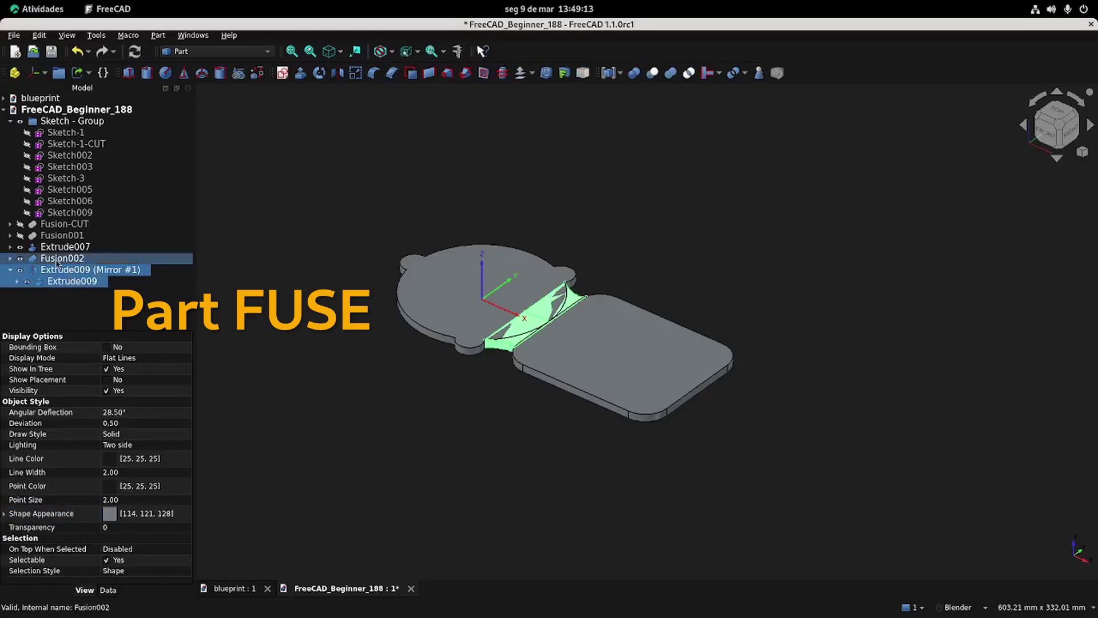
ctrl+click(57, 260)
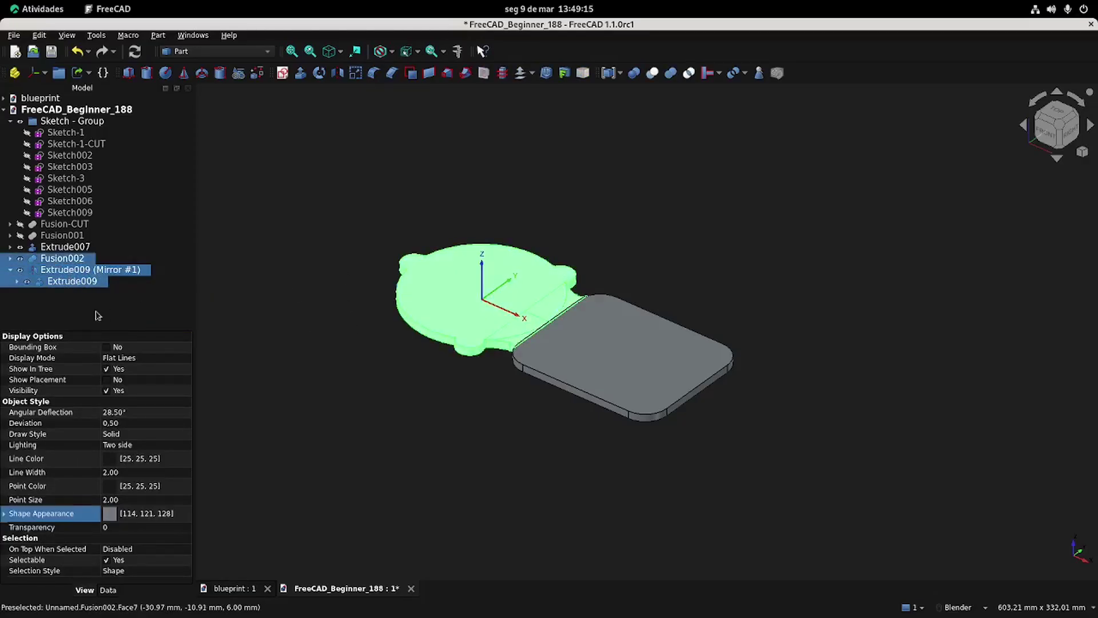
ctrl+click(65, 247)
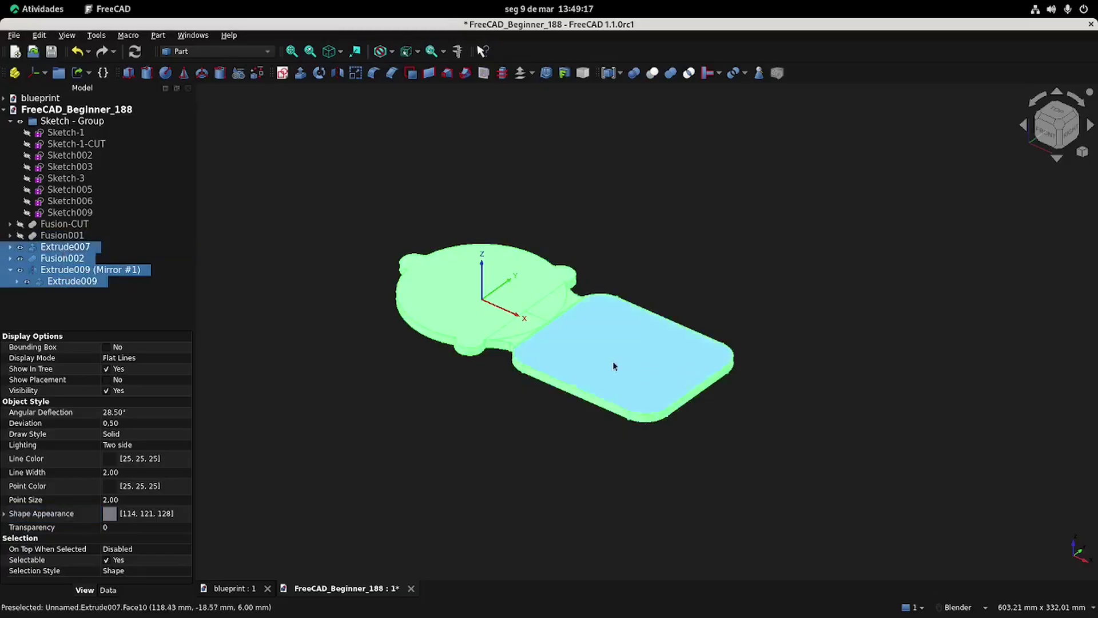
click(671, 72)
middle_drag(363, 287, 337, 310)
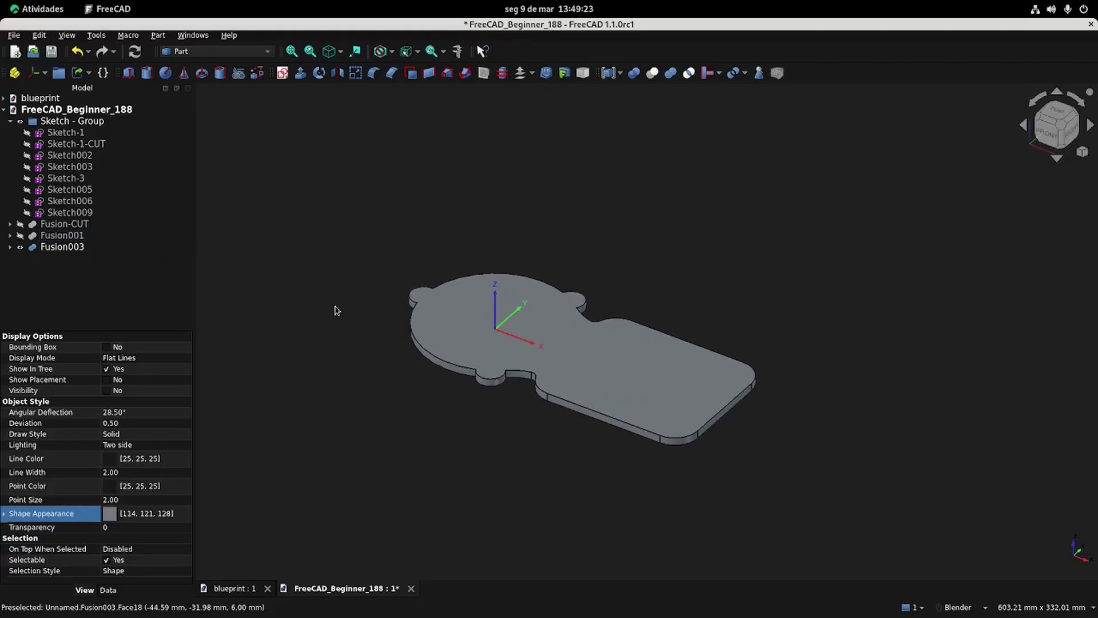
Show the hidden housing body Fusion001 and fuse it with the flange Fusion003.
click(62, 235)
key(space)
click(382, 410)
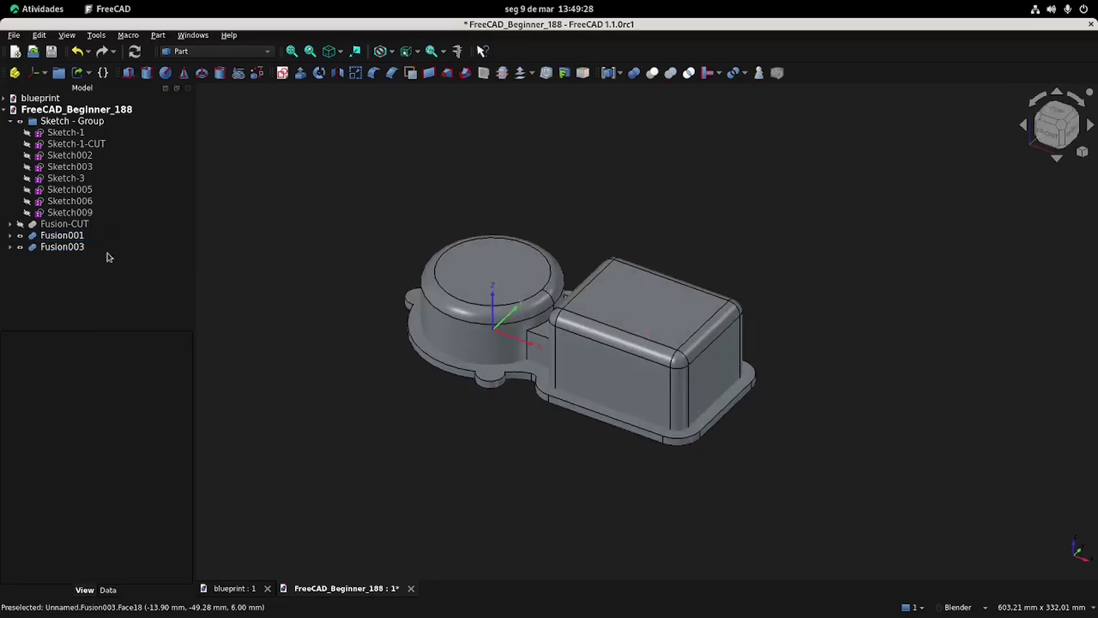
click(62, 235)
ctrl+click(64, 247)
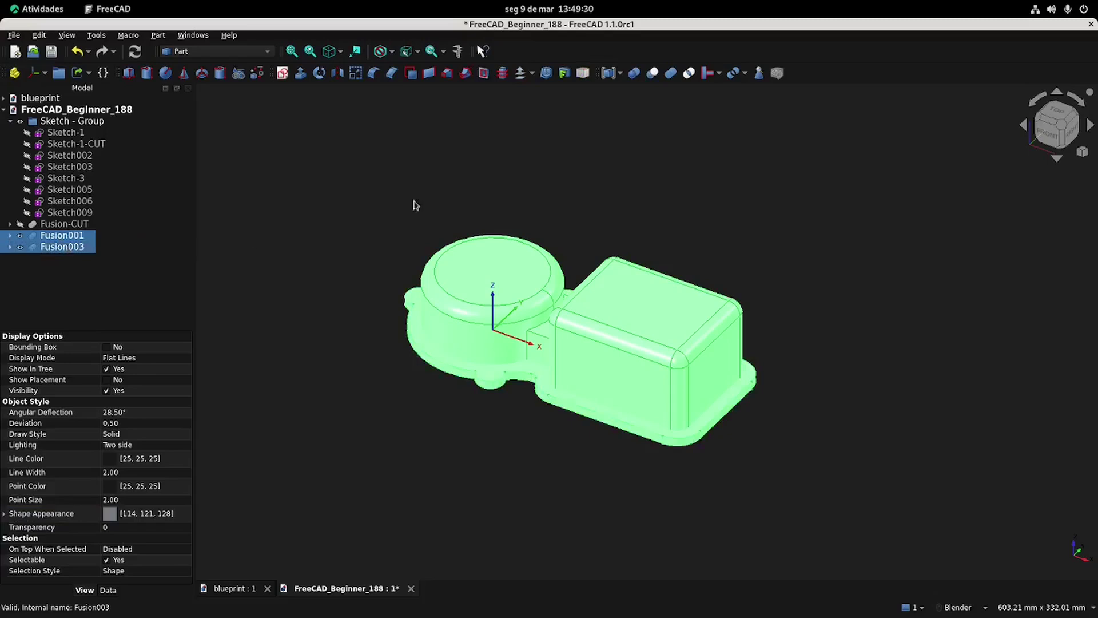
click(673, 76)
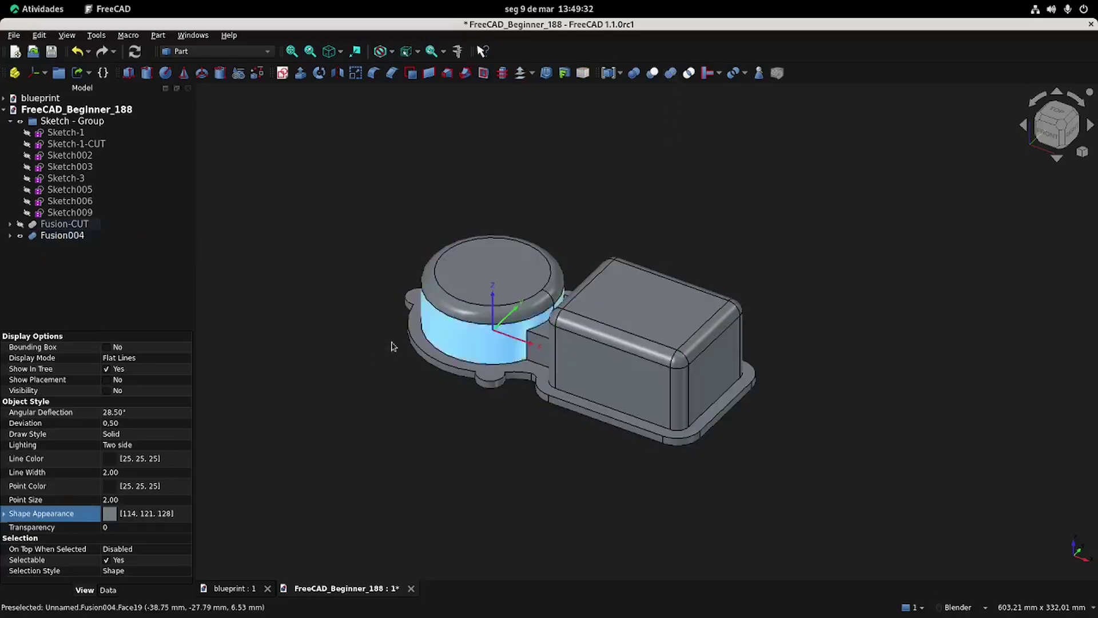
Cut the Fusion-CUT cavity solid out of the fused housing Fusion004.
middle_drag(385, 375, 527, 258)
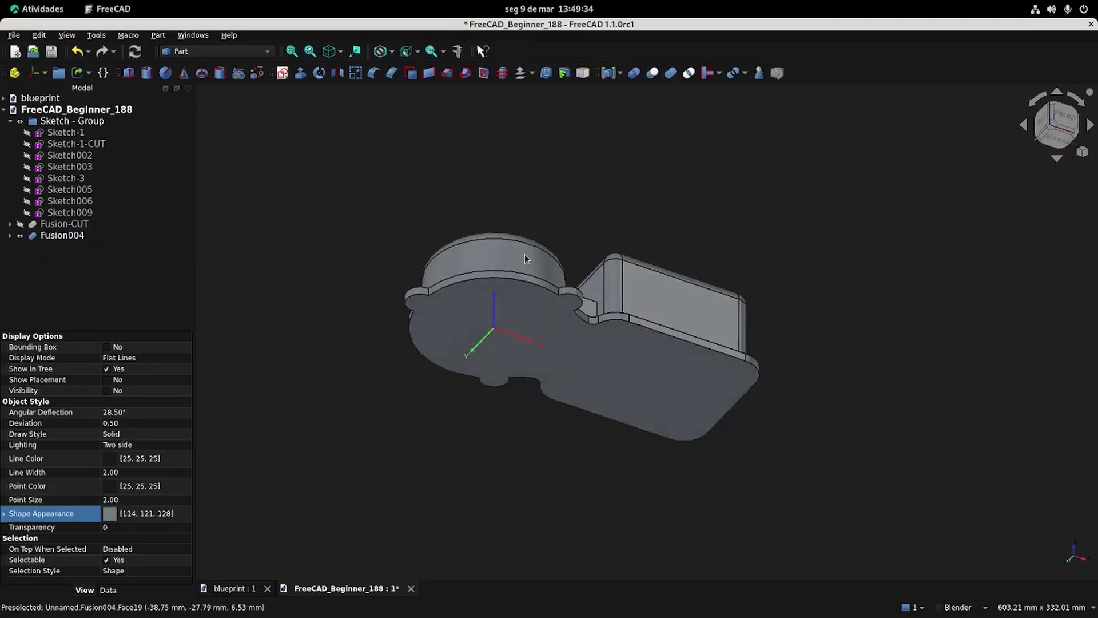
click(69, 225)
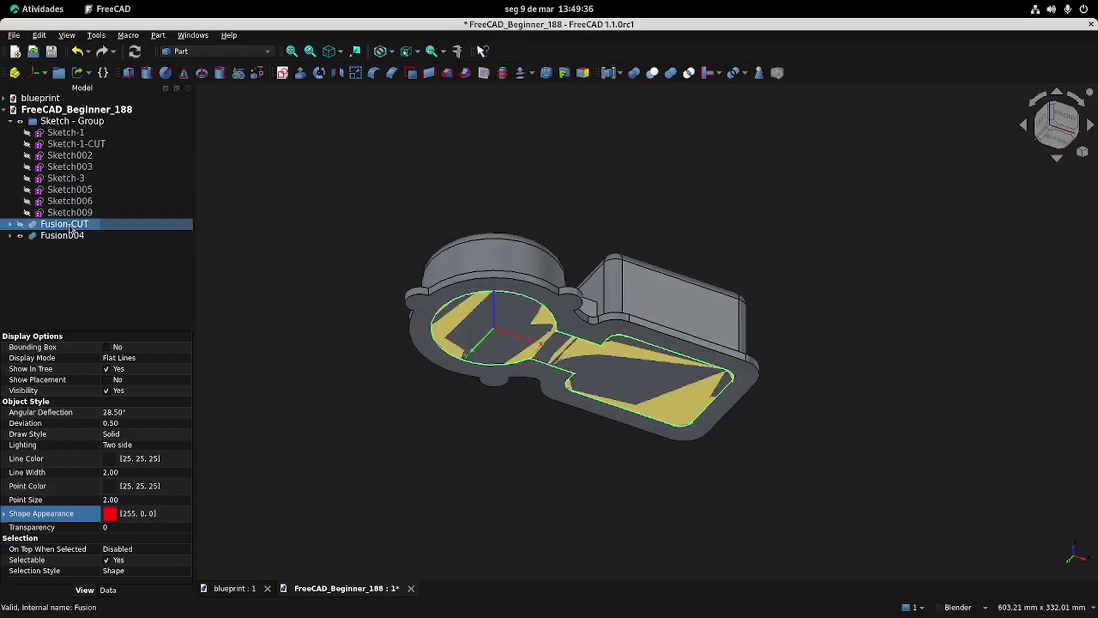
click(296, 238)
click(75, 238)
ctrl+click(83, 225)
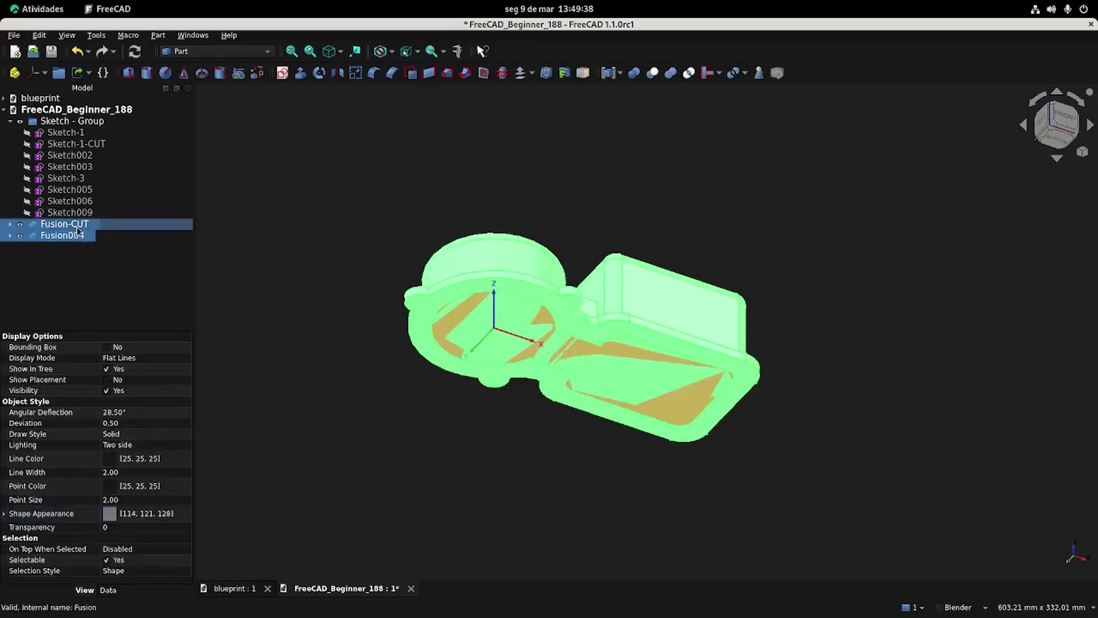
click(654, 73)
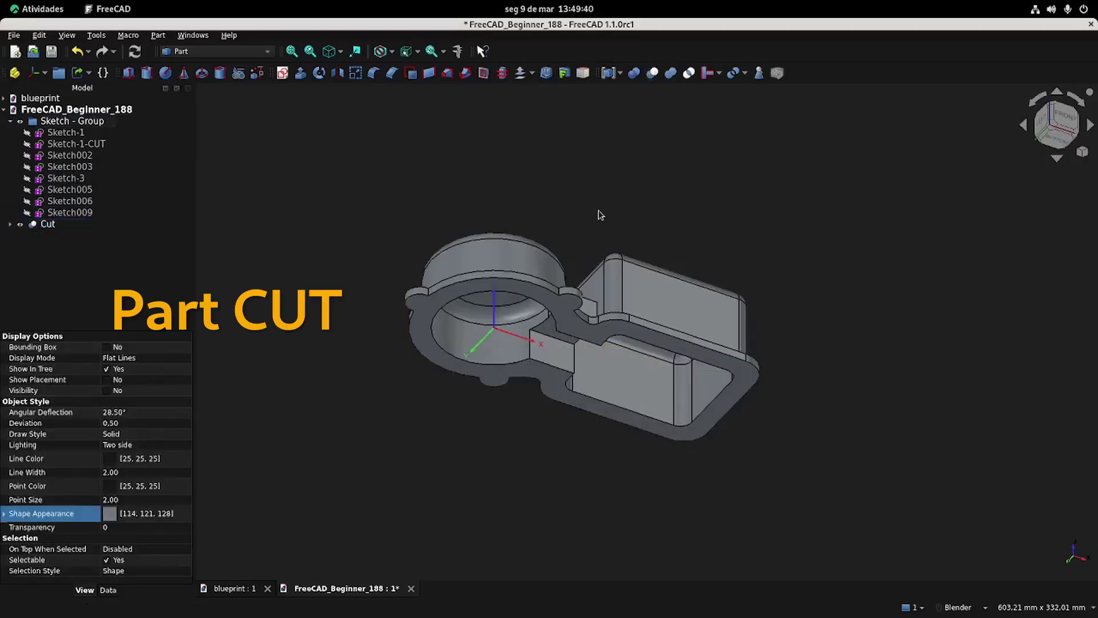
Inspect the hollowed chambers from below and compare the rectangular chamber's inner fillets with the blueprint's section view.
middle_drag(561, 277, 417, 311)
scroll(632, 385, up, 2)
middle_drag(630, 381, 633, 323)
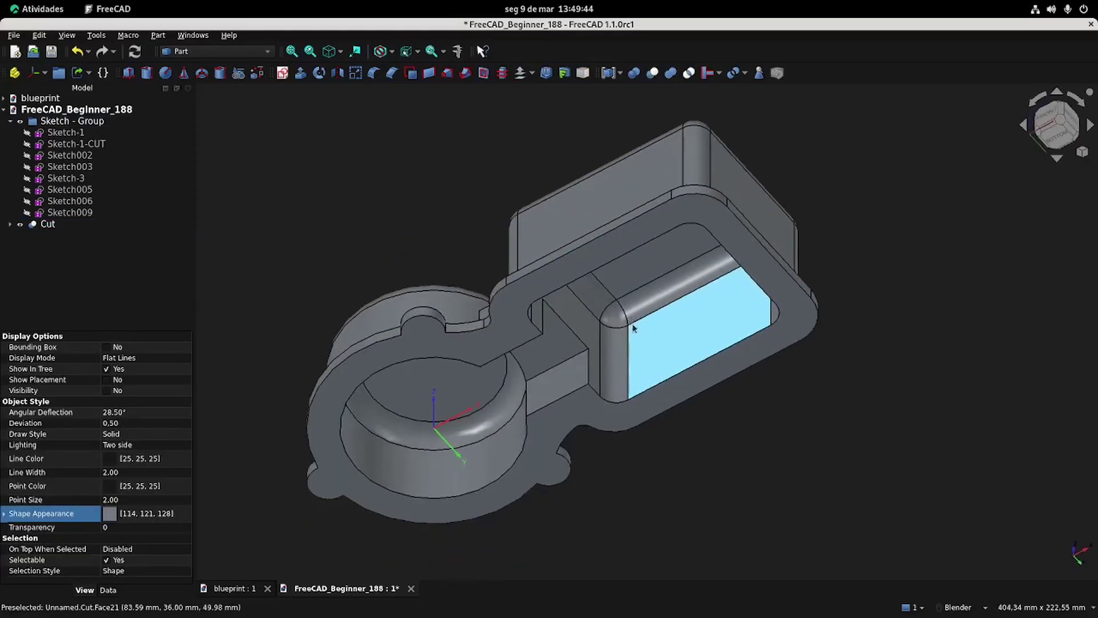
click(234, 588)
shift+middle_drag(664, 478, 670, 395)
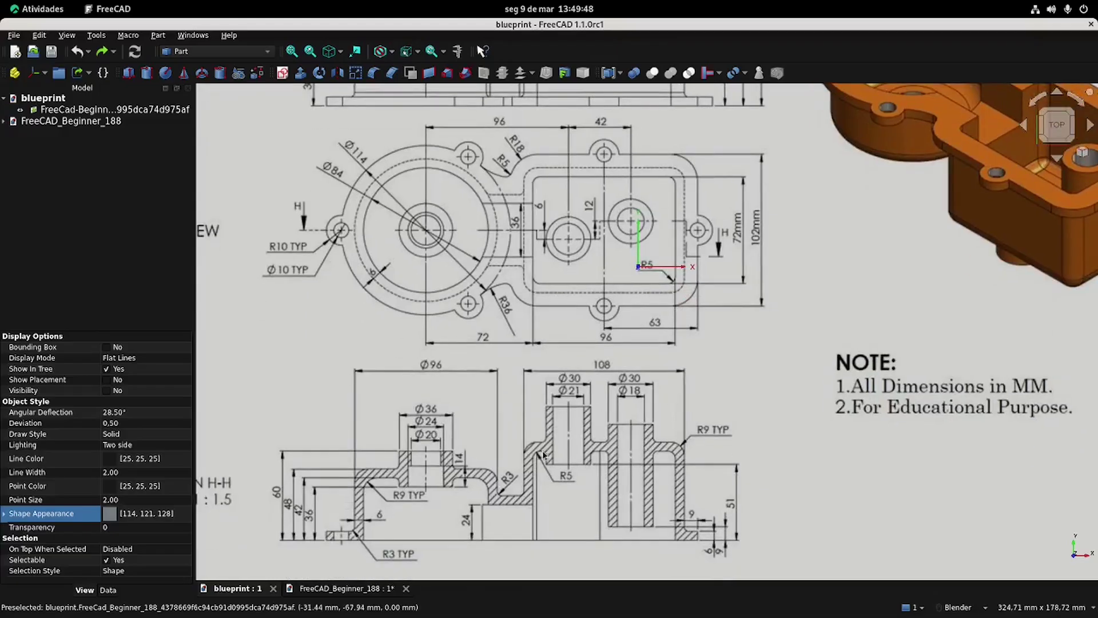
click(337, 589)
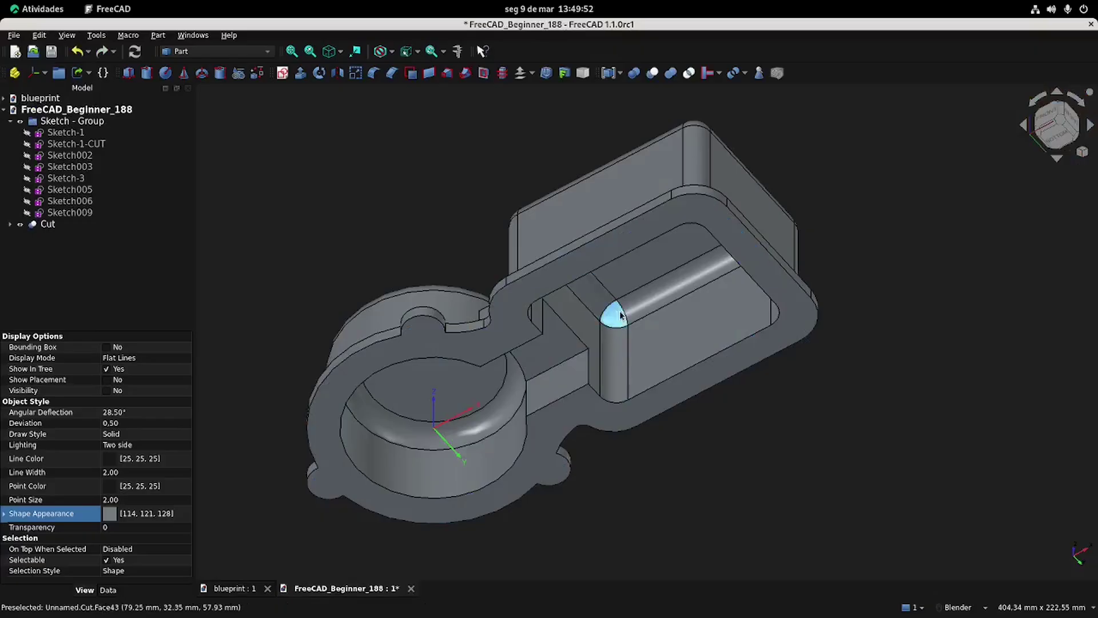
shift+middle_drag(614, 315, 627, 326)
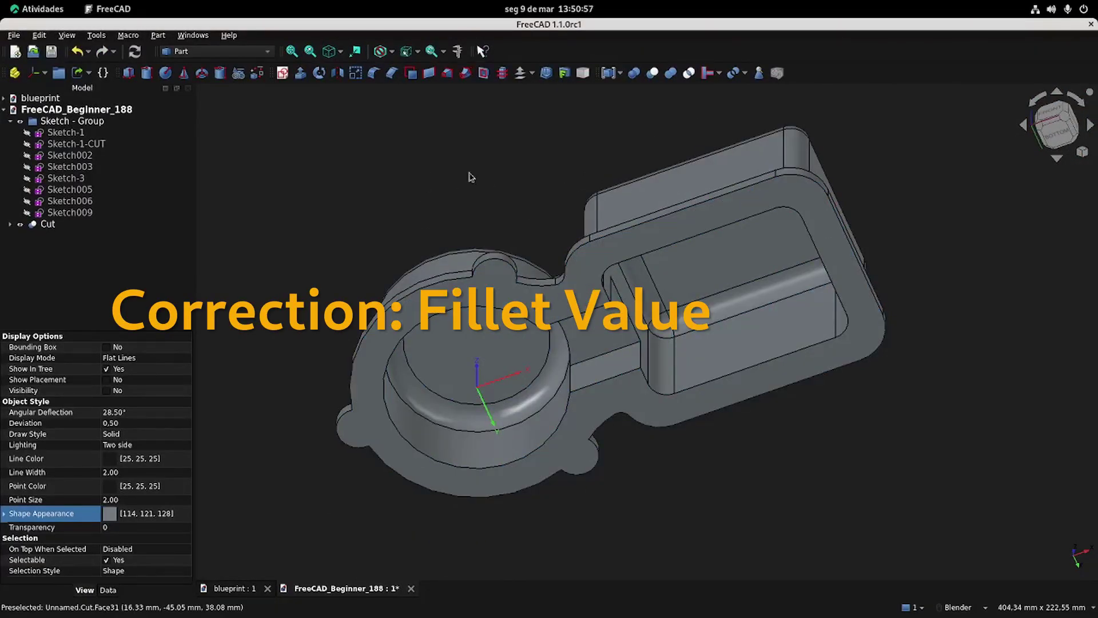
Set the radius of the Fillet-2-CUT fillet inside Fusion-CUT to 5 mm and hide that fillet body again.
click(9, 224)
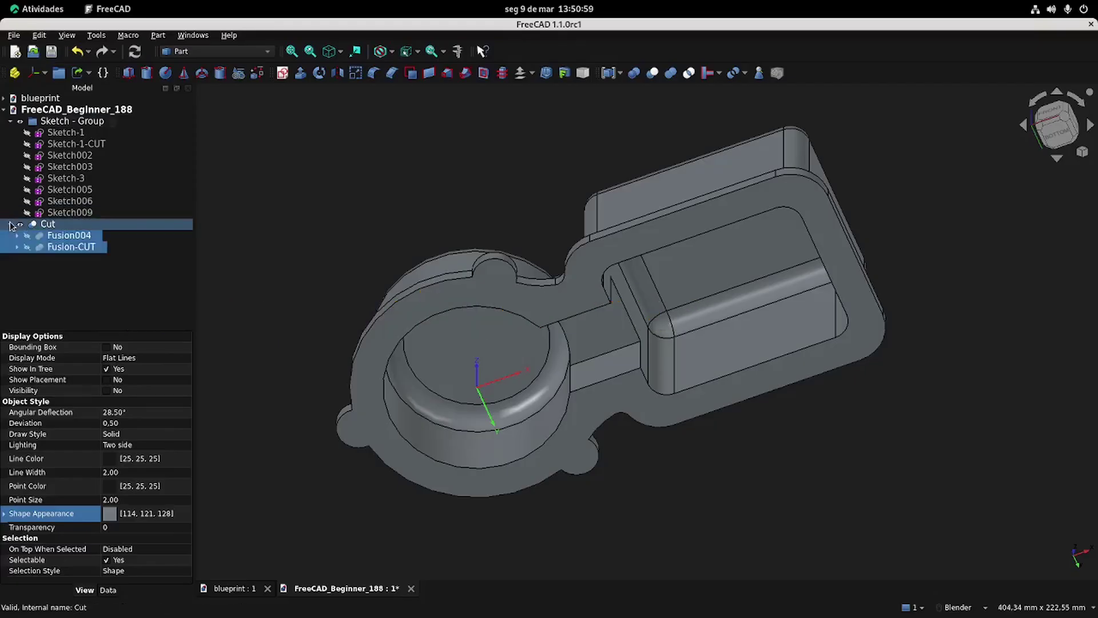
click(350, 208)
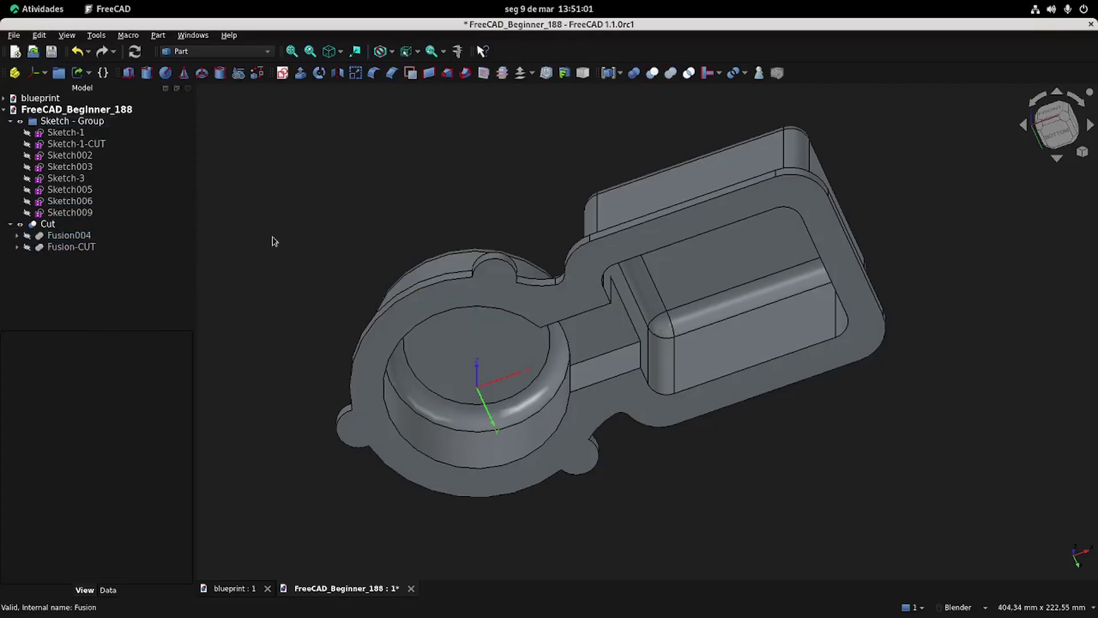
click(73, 250)
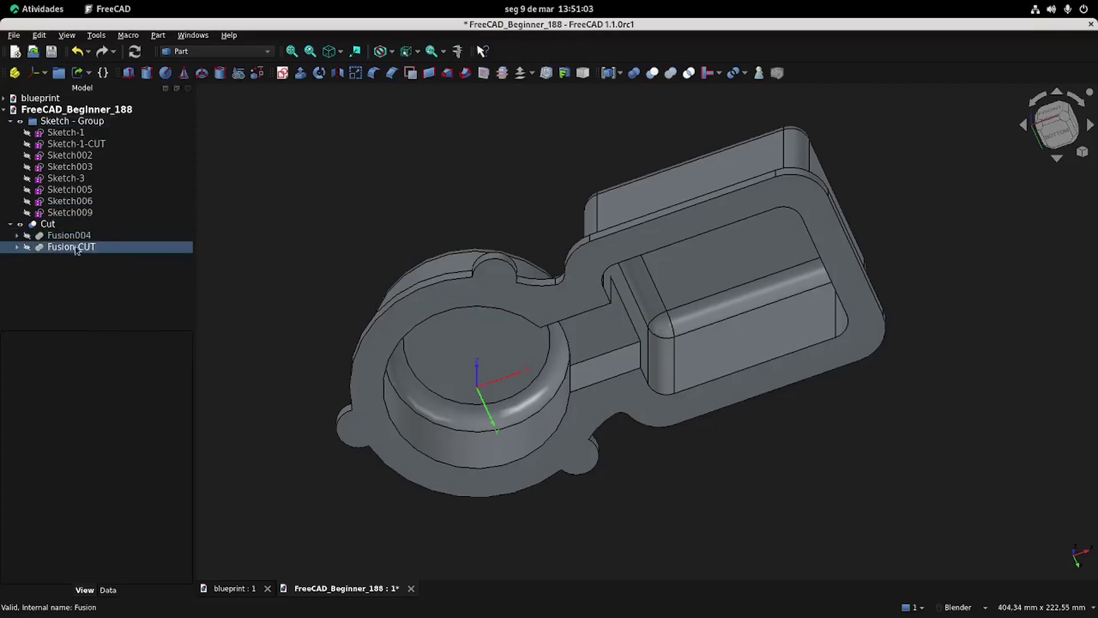
click(17, 248)
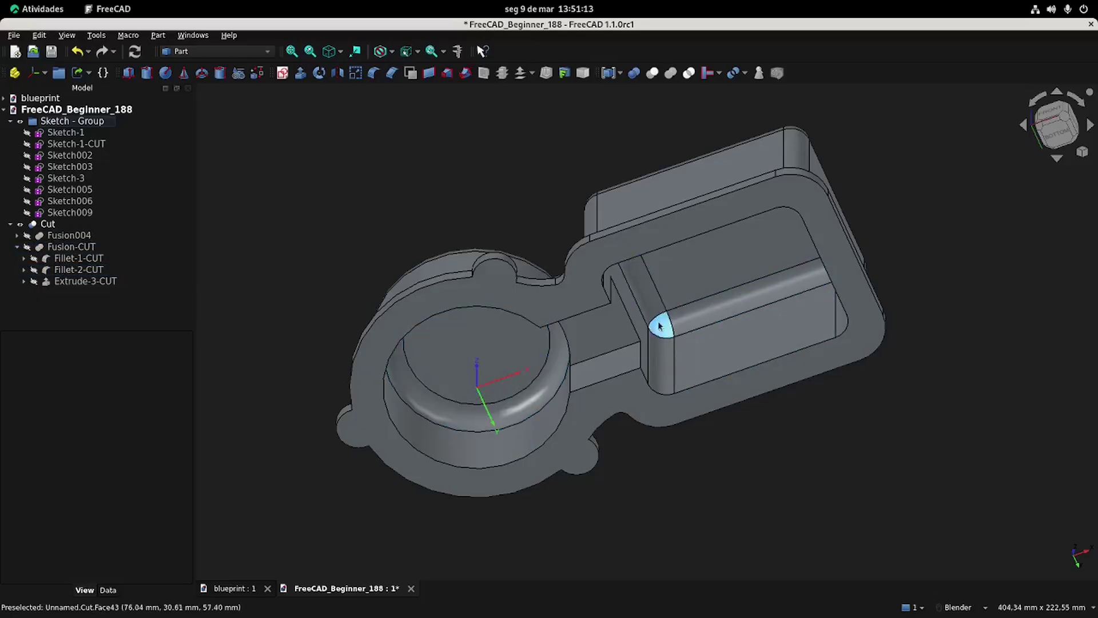
double_click(79, 269)
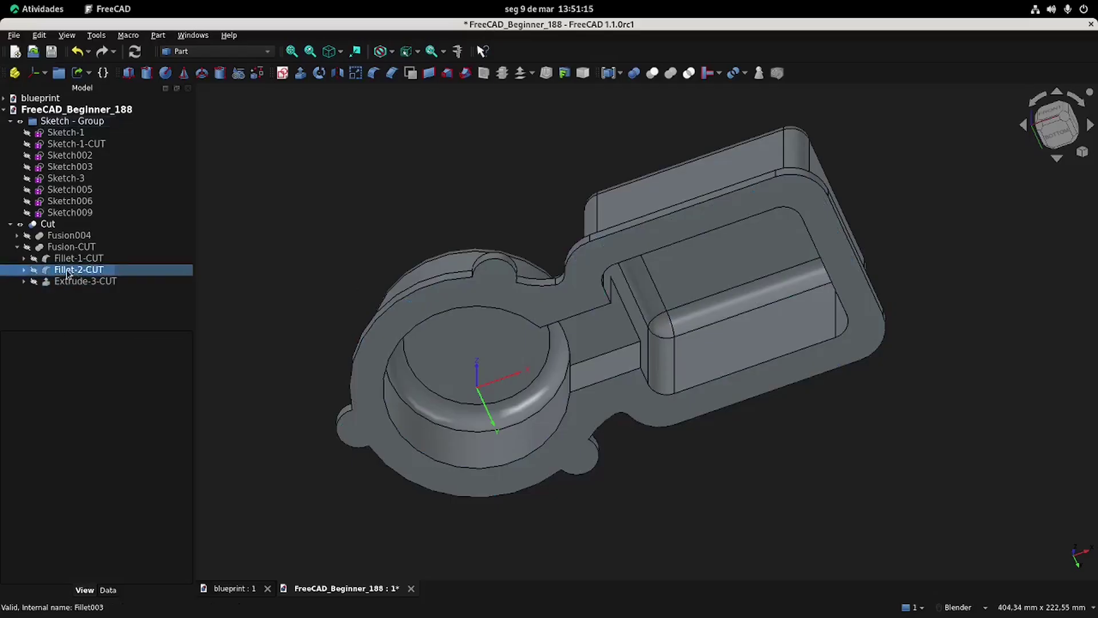
triple_click(1035, 553)
text(5)
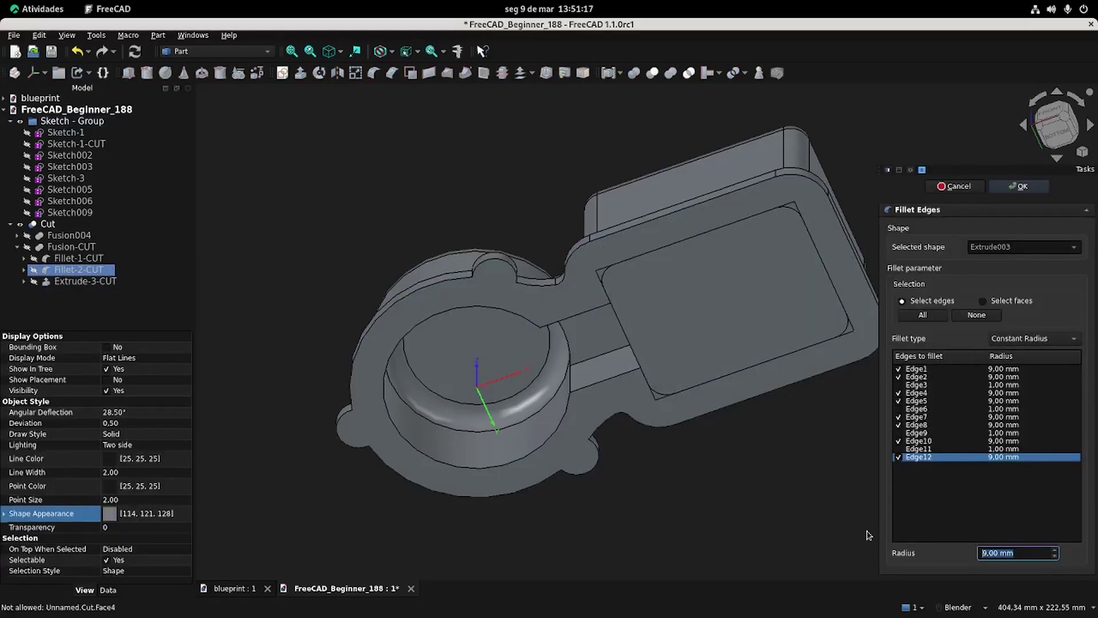
click(1019, 186)
click(90, 282)
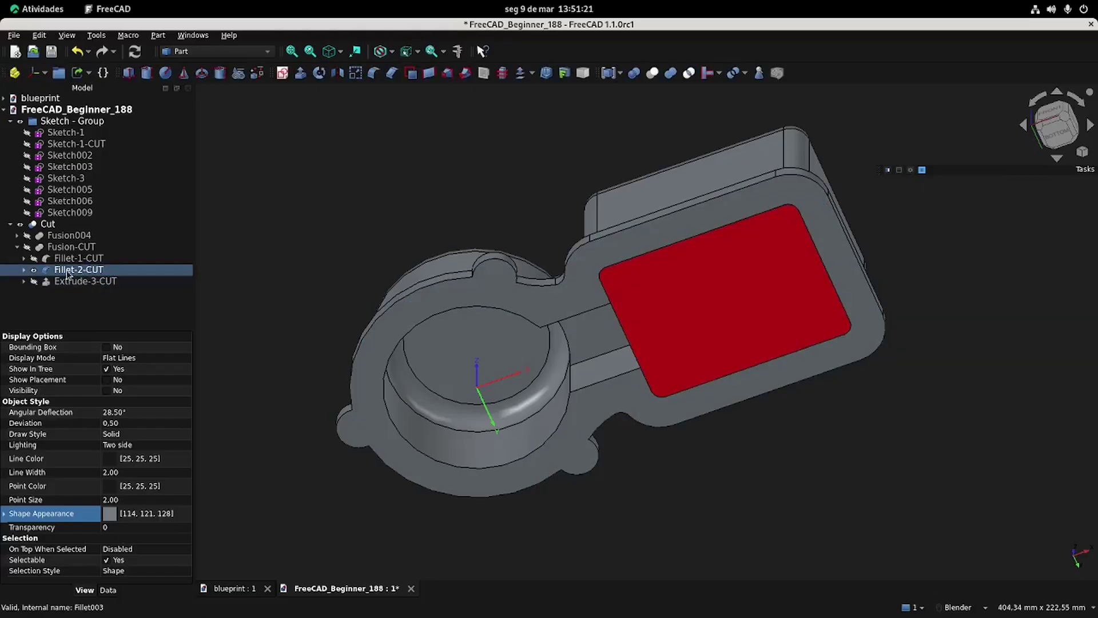
click(80, 269)
key(space)
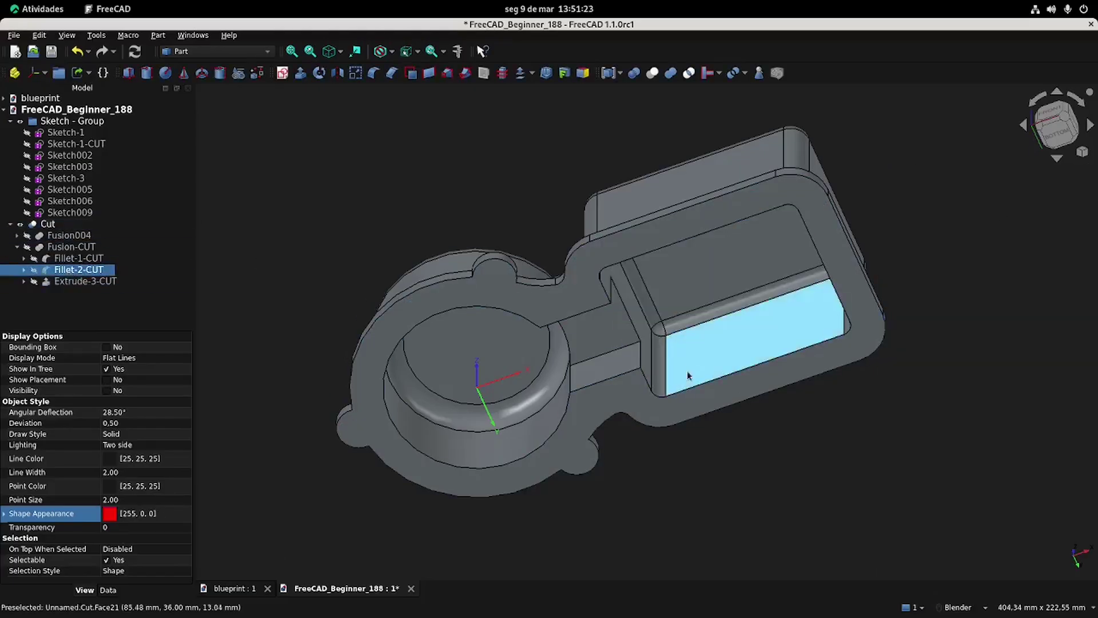
Examine the blueprint's diameters, positions and heights for the bosses on top of both chambers, comparing them with the model.
middle_drag(657, 304, 703, 454)
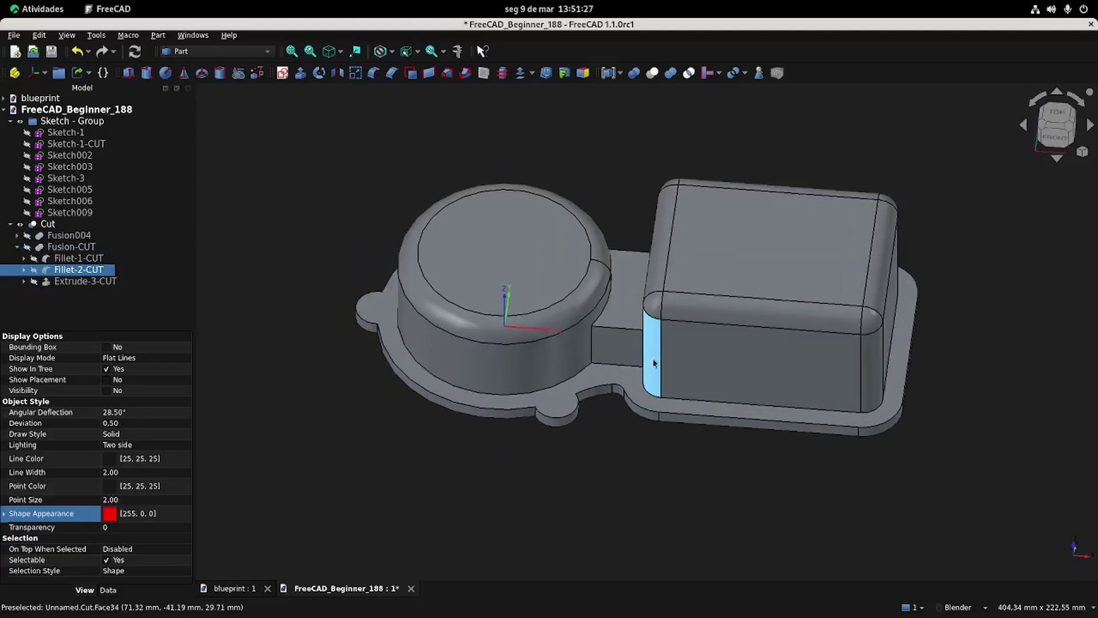
click(233, 588)
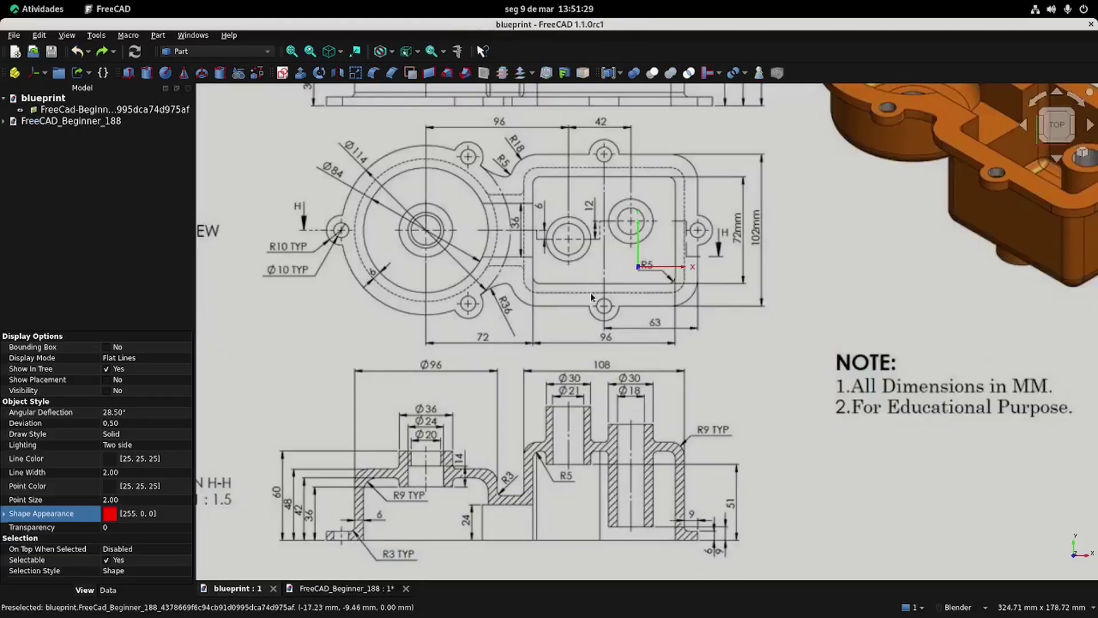
scroll(613, 426, down, 3)
shift+middle_drag(578, 334, 596, 311)
shift+middle_drag(638, 342, 632, 365)
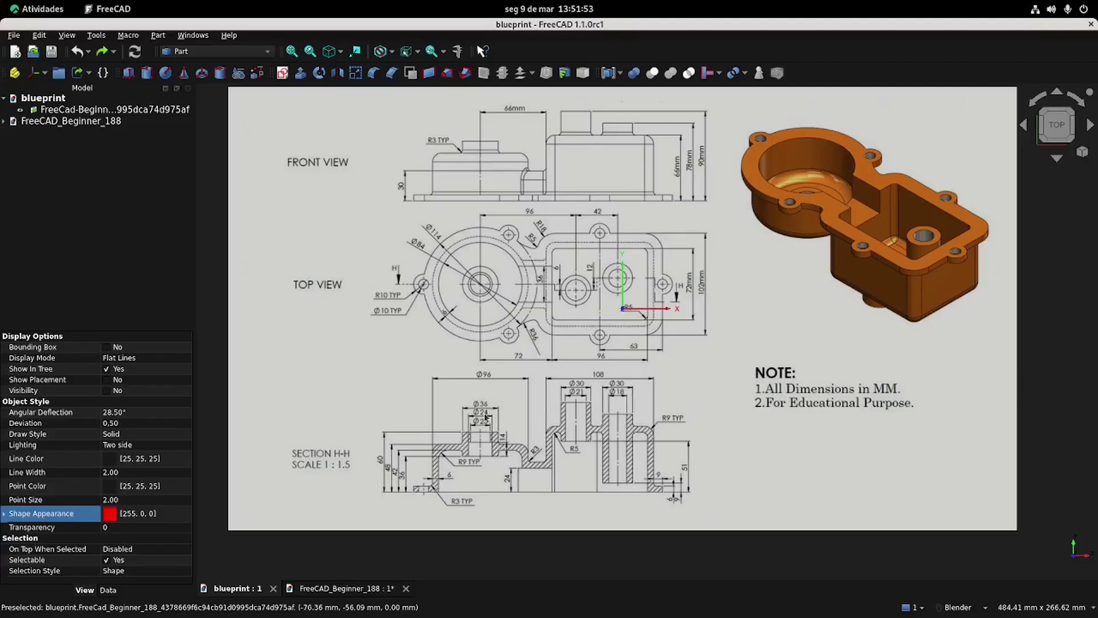
click(346, 589)
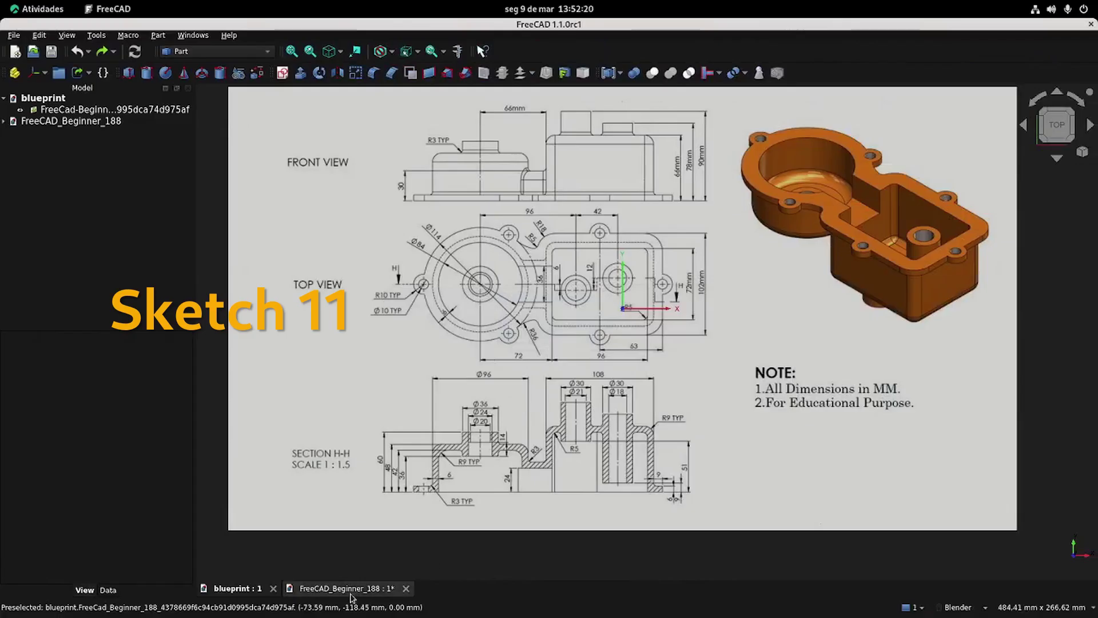
click(346, 588)
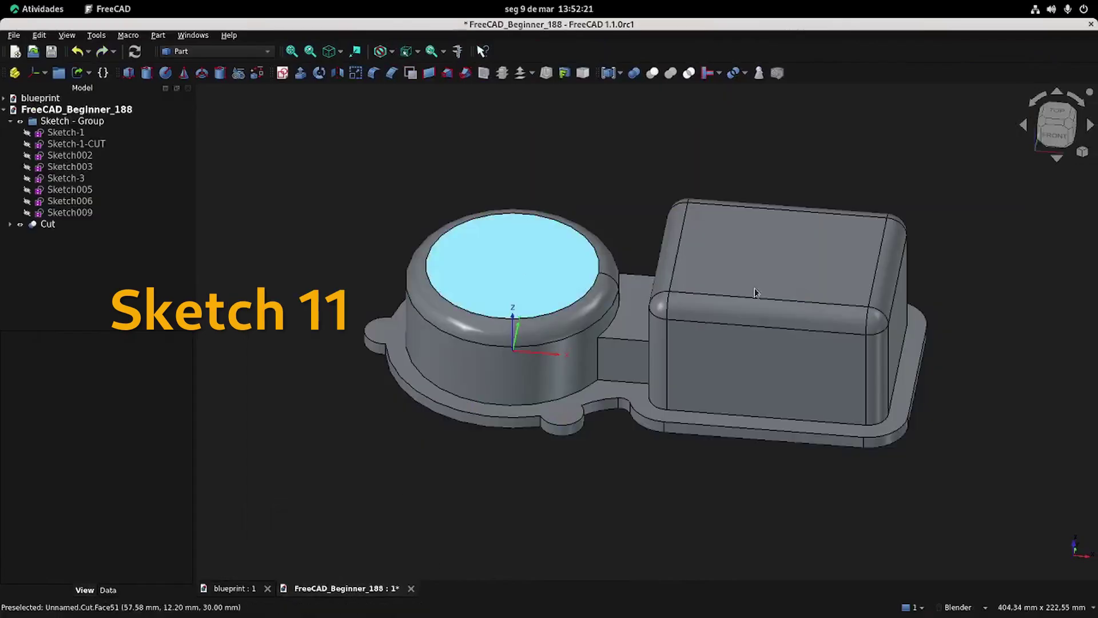
click(232, 588)
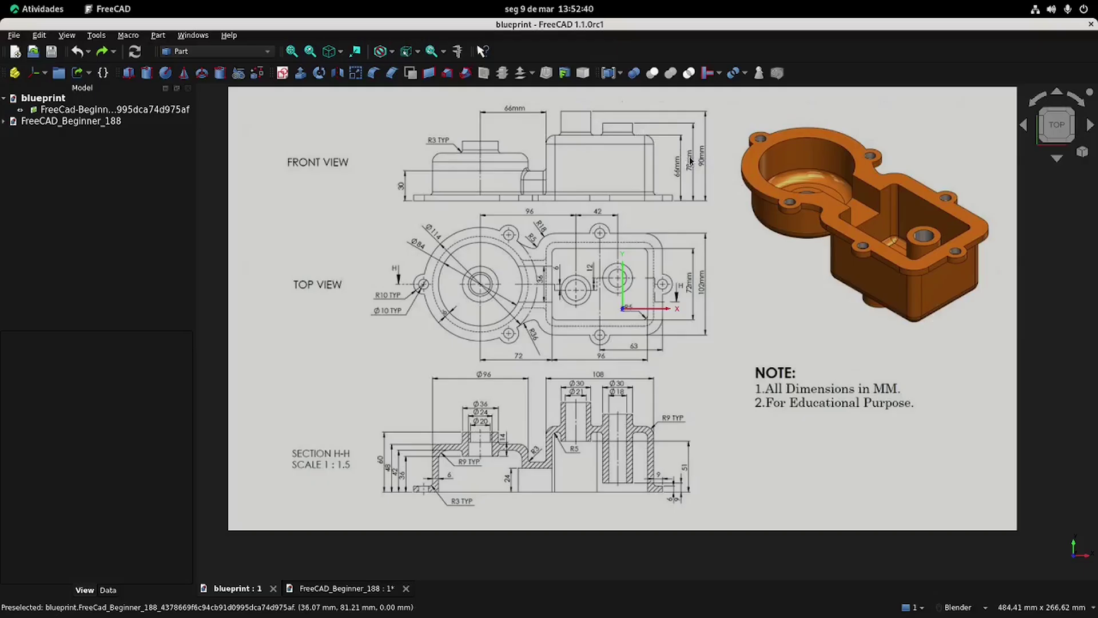
click(322, 589)
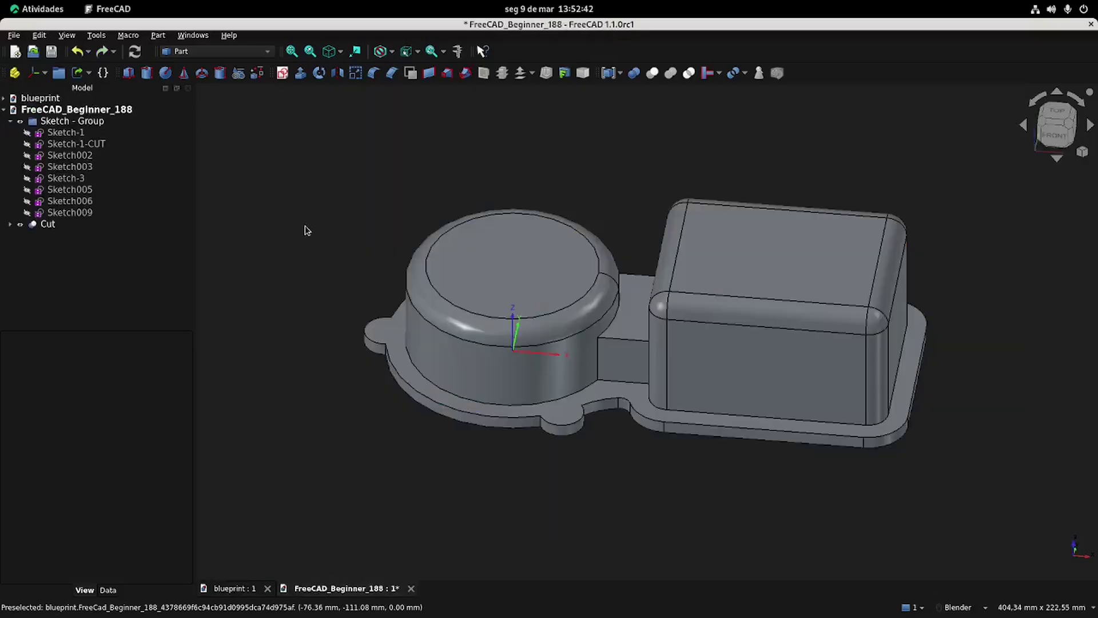
Create a new sketch on the XY-plane and hide the Cut body.
click(283, 73)
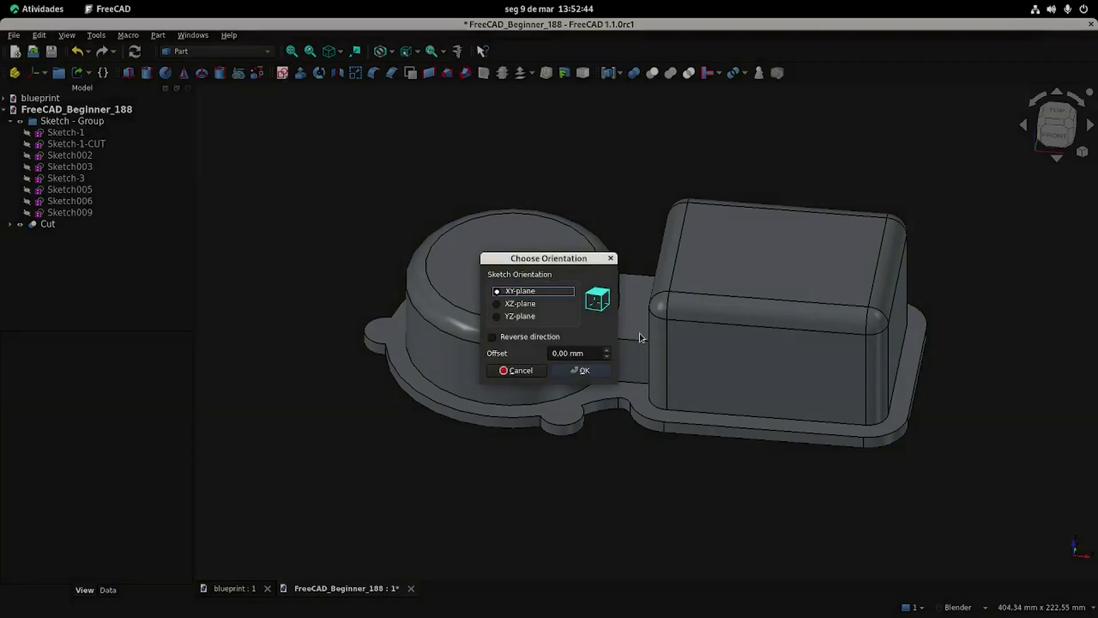
click(584, 370)
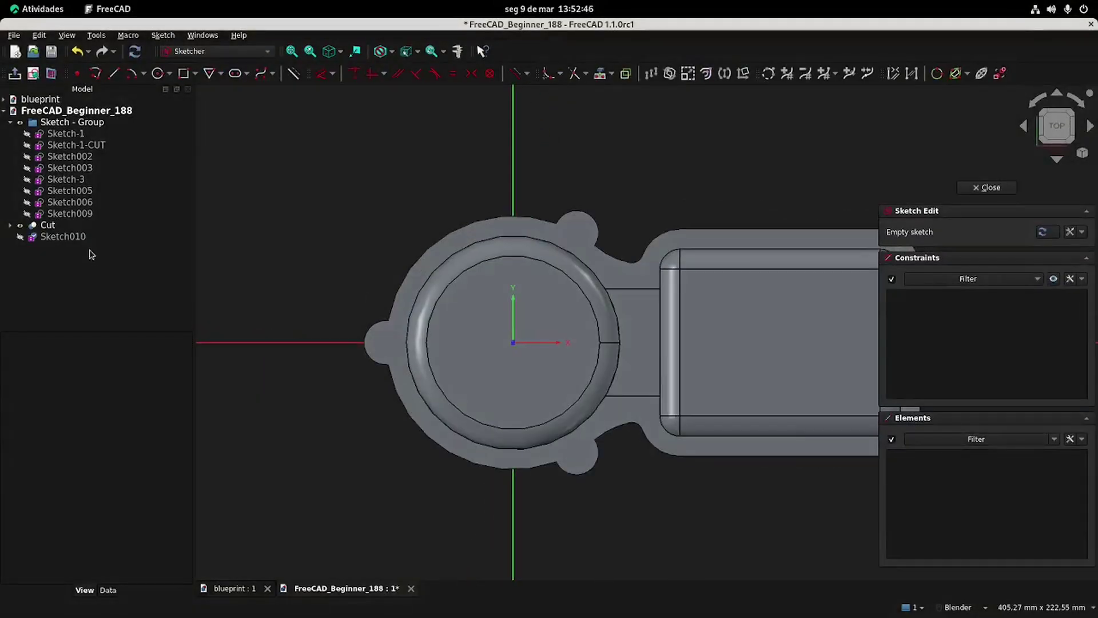
click(49, 226)
click(50, 227)
key(space)
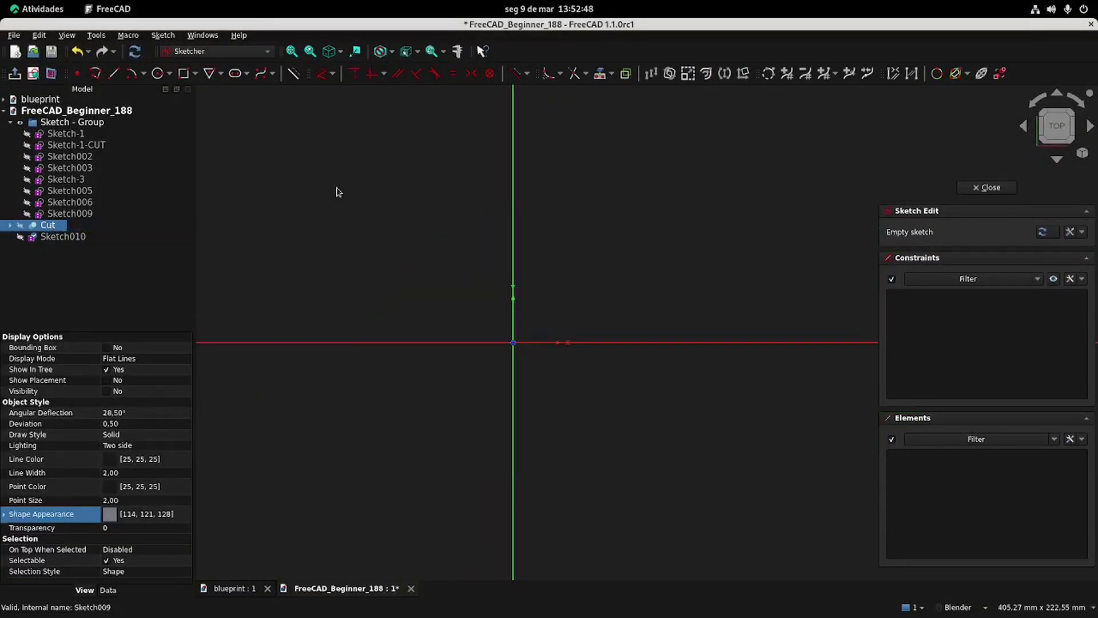
Draw a 36 mm diameter circle centred on the origin for the round chamber's boss and close the sketch.
click(238, 588)
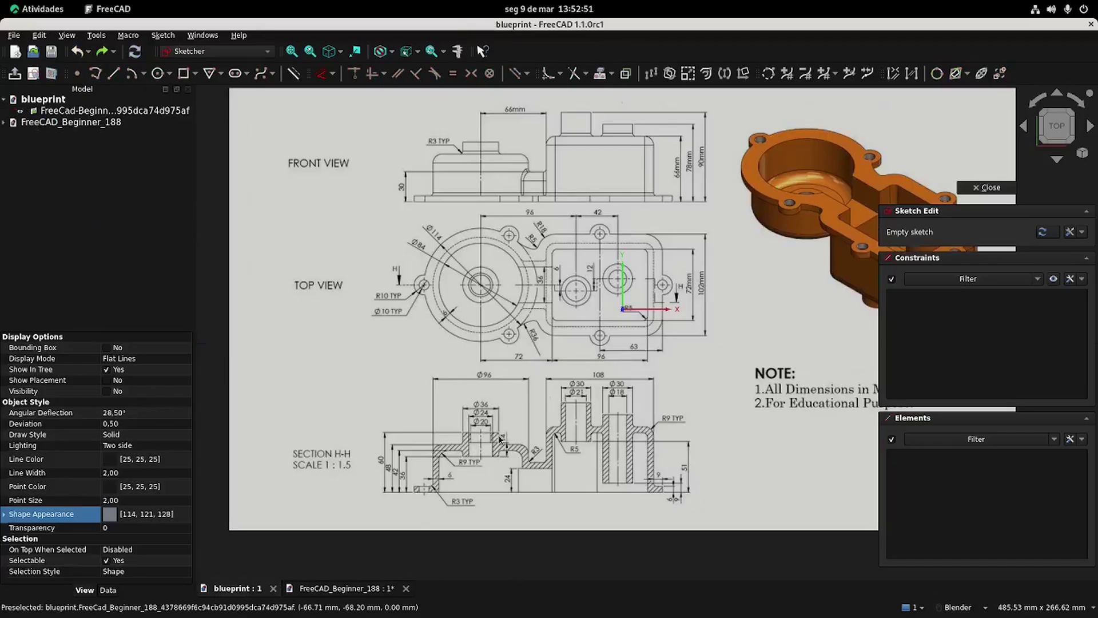
click(343, 588)
click(159, 74)
click(513, 342)
click(547, 322)
click(987, 187)
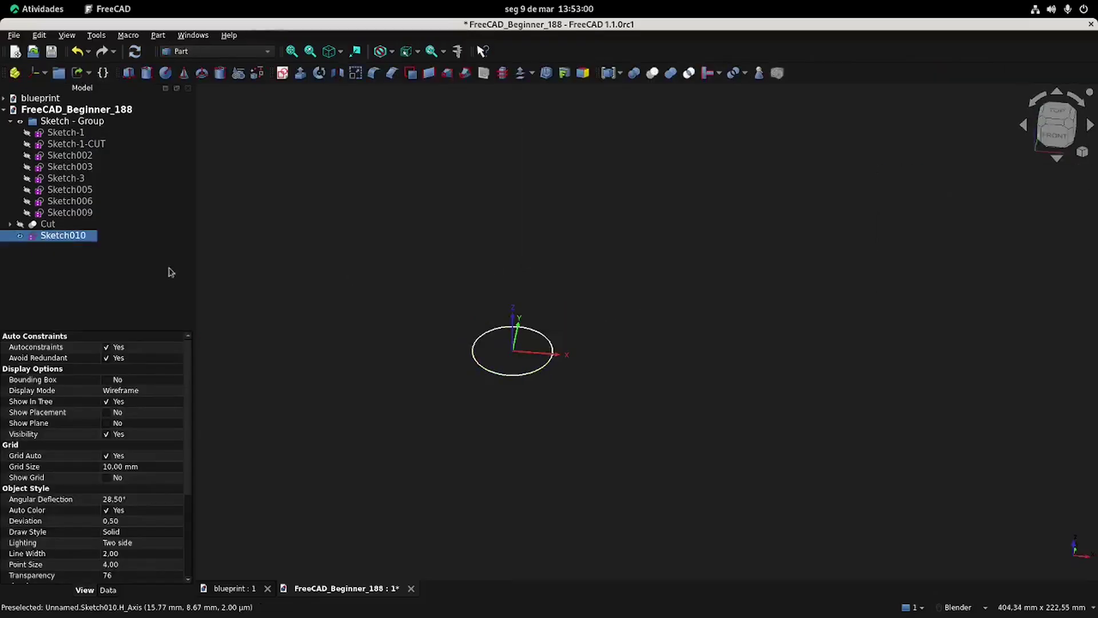
Rename the new circle sketch Sketch_D36.
click(81, 235)
click(91, 236)
click(91, 235)
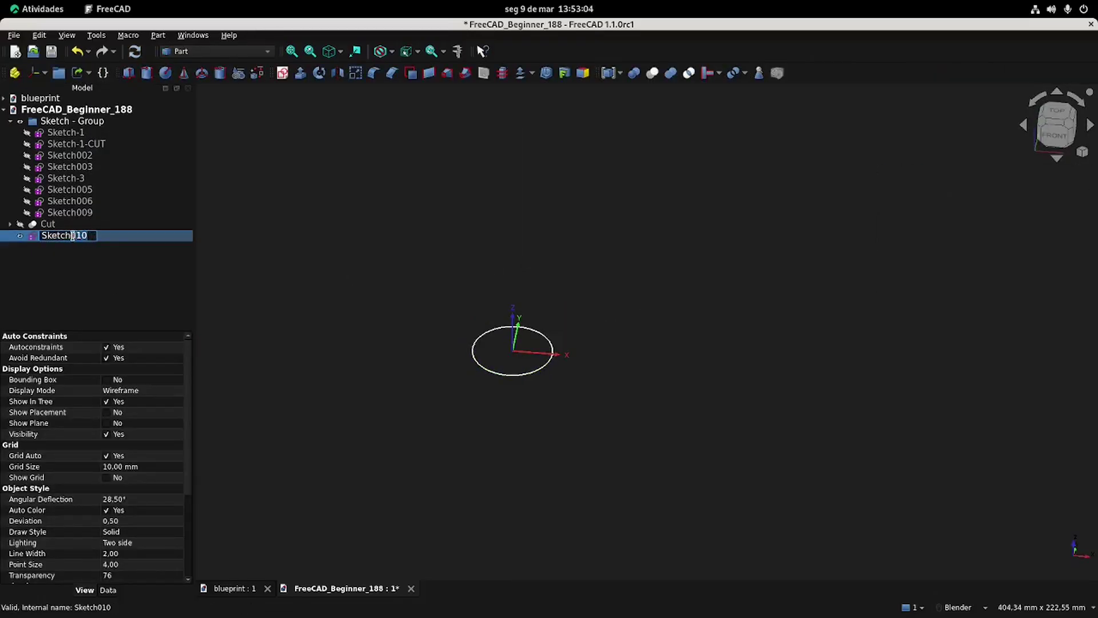
key(BackSpace)
key(BackSpace)
key(BackSpace)
text(_D)
key(Return)
click(412, 275)
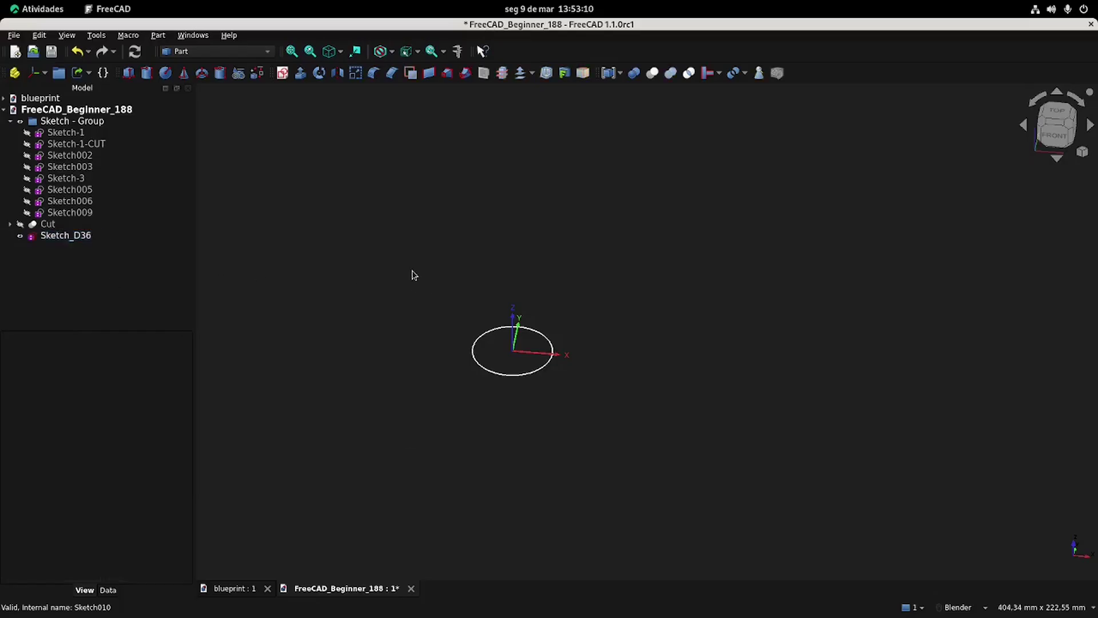
Create another XY-plane sketch and draw a 30 mm diameter circle with its centre slightly below the X-axis, beyond the Sketch_D36 circle.
click(283, 72)
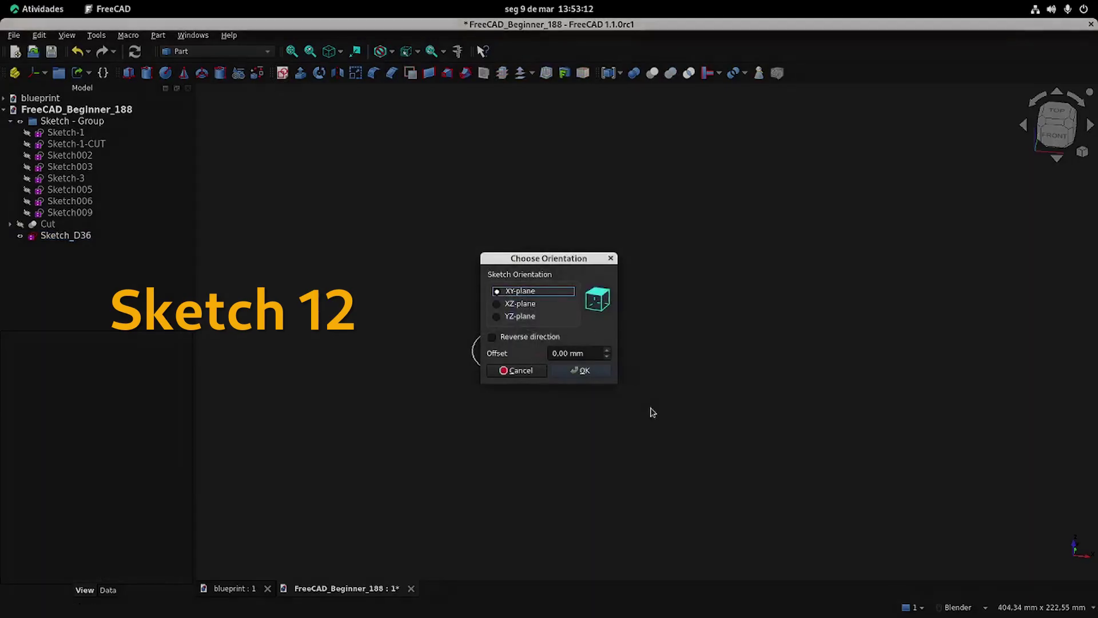
click(591, 373)
click(235, 588)
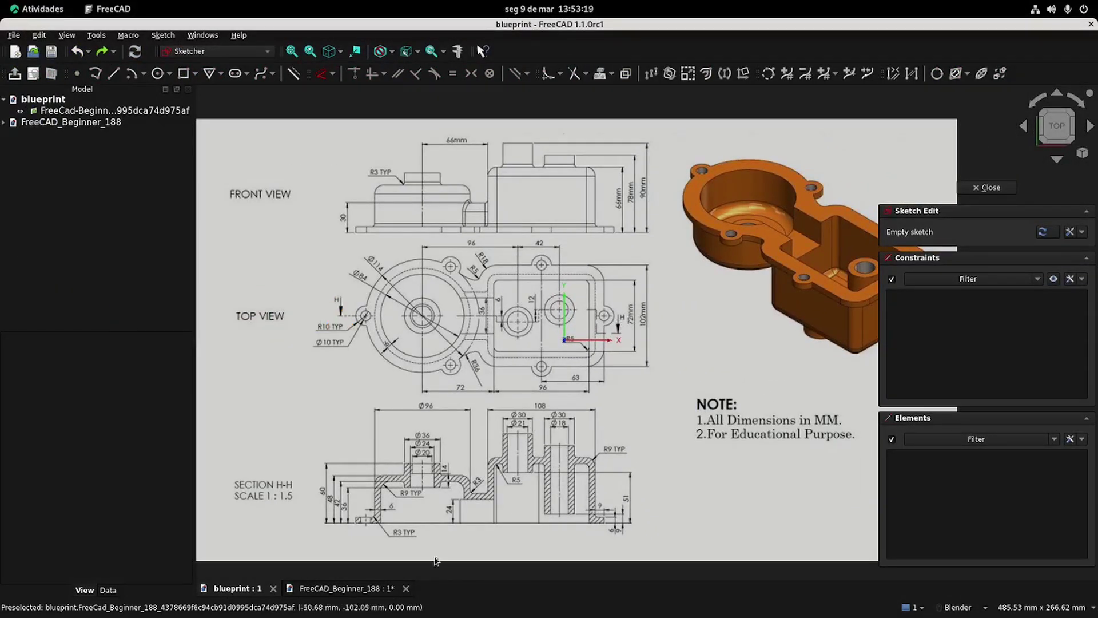
click(340, 588)
click(157, 74)
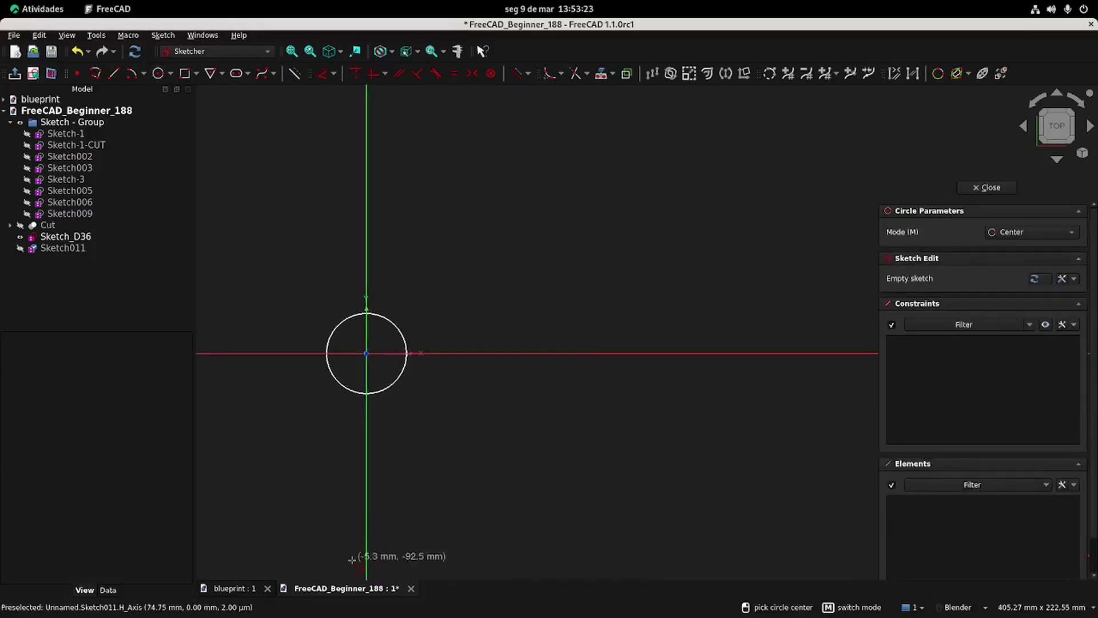
click(235, 588)
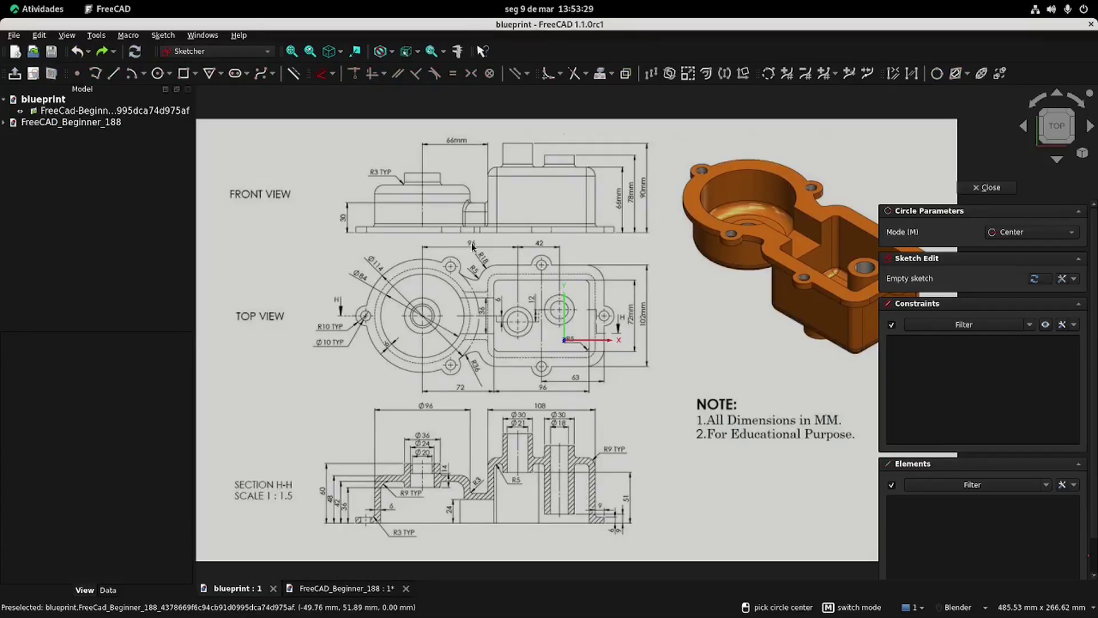
click(347, 588)
click(516, 377)
key(Escape)
Constrain the 30 mm circle's centre to a horizontal distance of 96 mm from the origin.
click(322, 73)
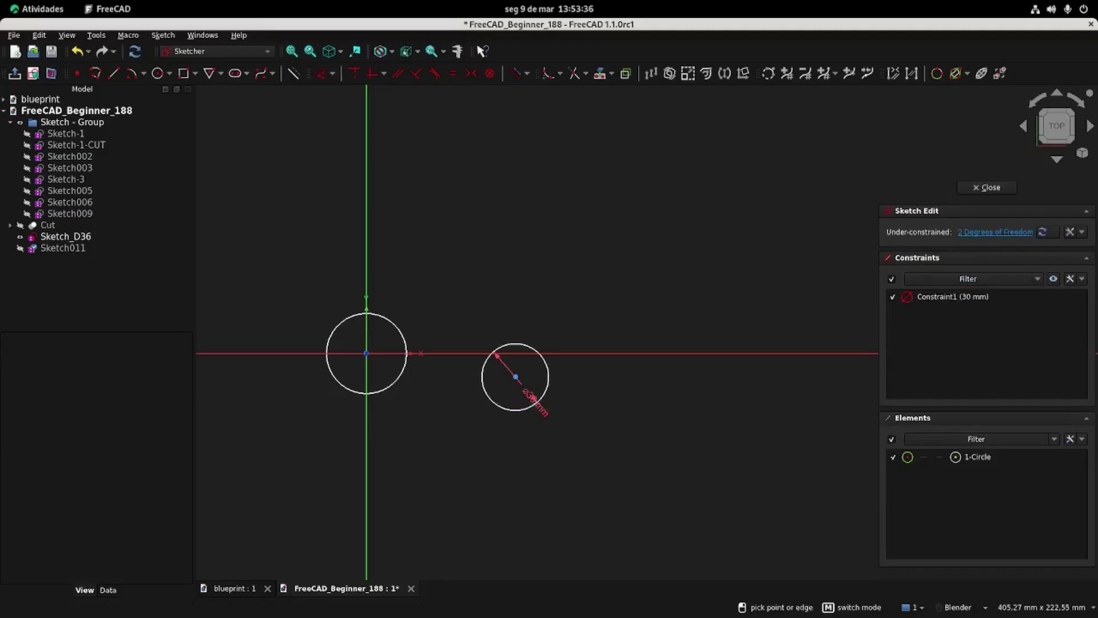
click(516, 377)
click(447, 438)
text(96)
key(Return)
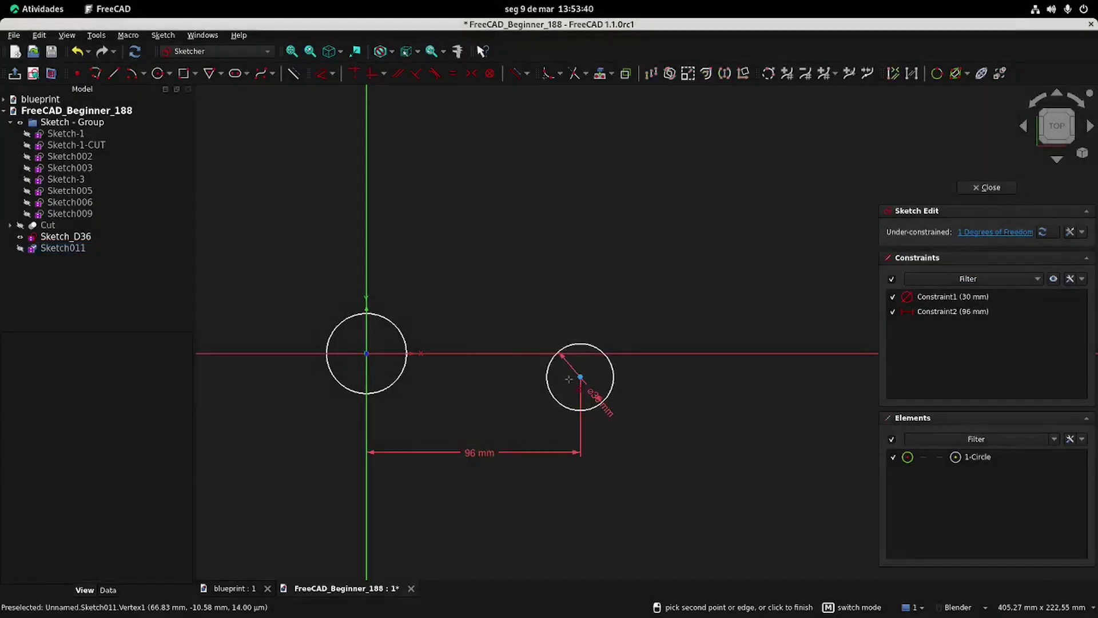
Constrain the circle's centre 6 mm below the X-axis, check it against the blueprint, and close the sketch.
click(579, 377)
click(653, 373)
text(6)
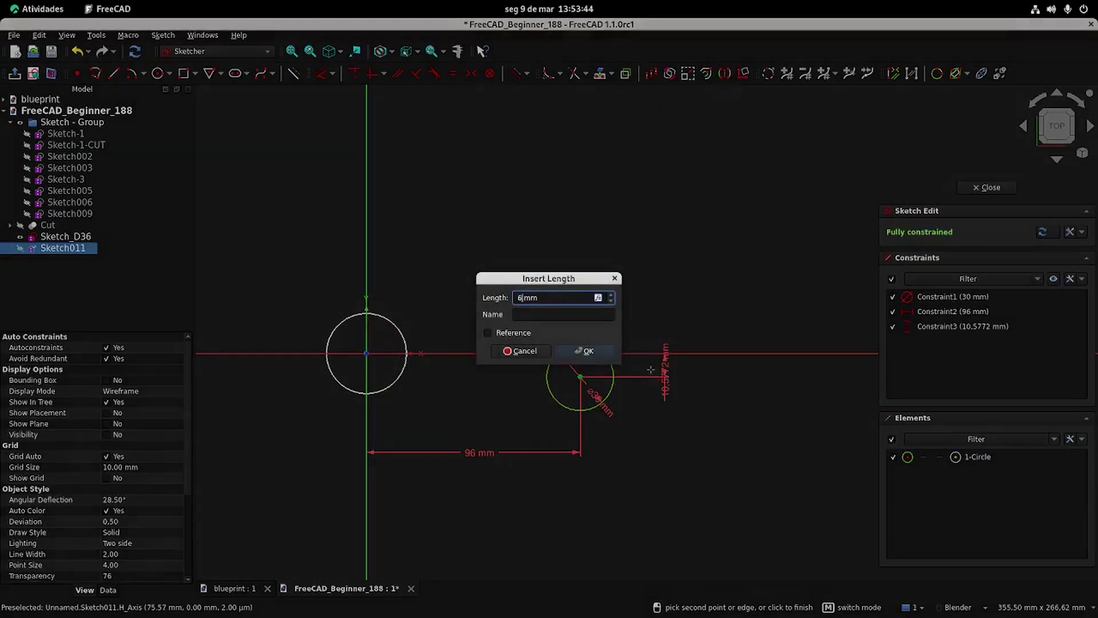
key(Return)
key(Escape)
click(231, 588)
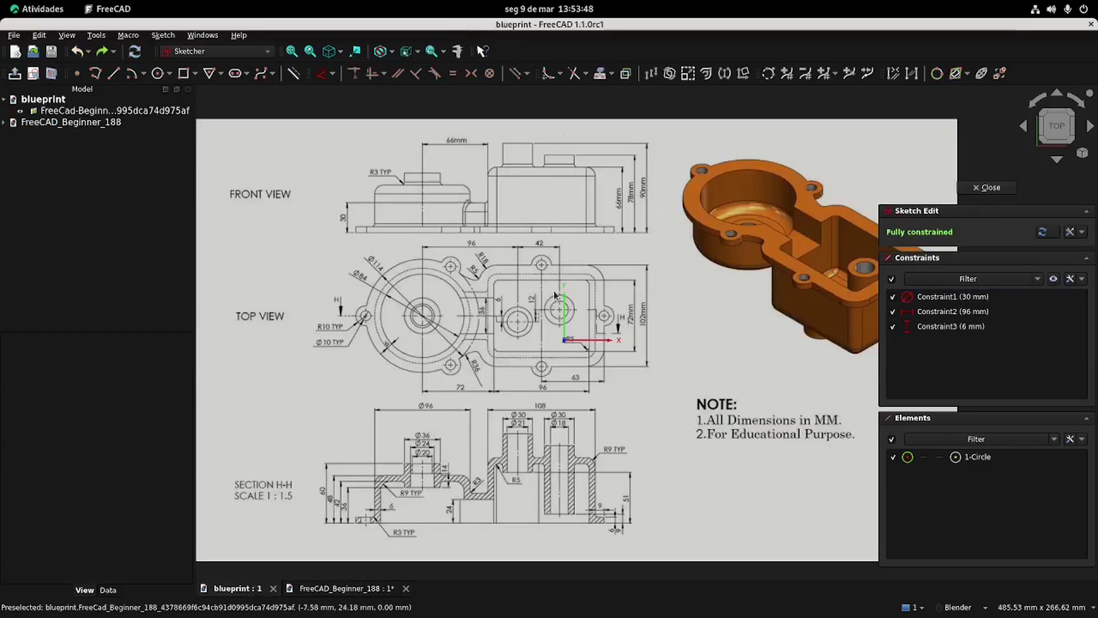
click(346, 588)
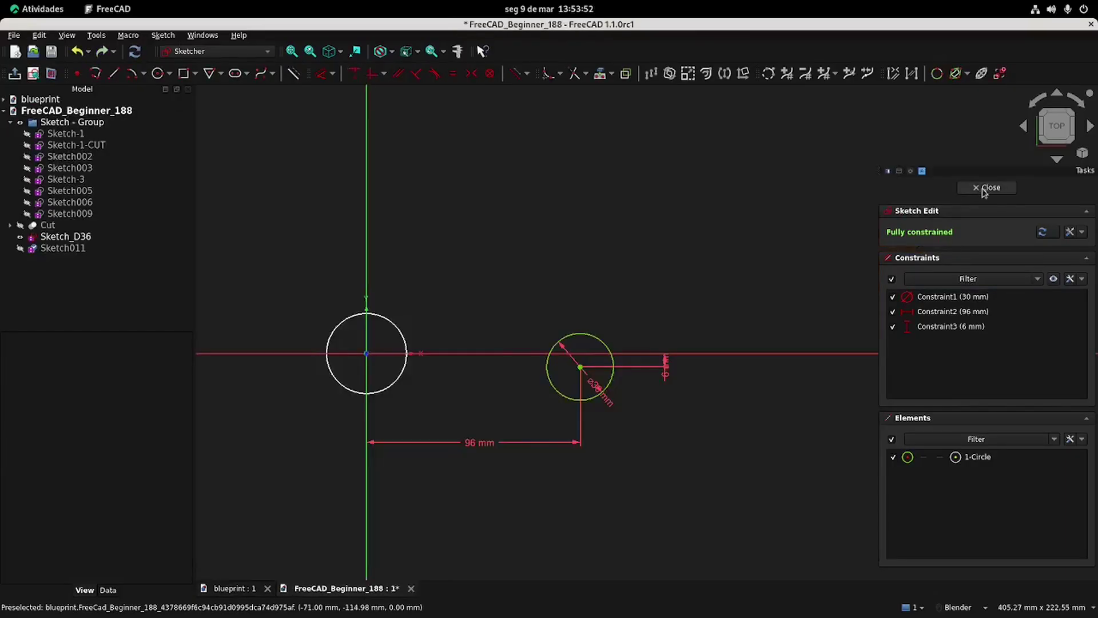
click(988, 187)
Rename the new 30 mm circle sketch Sketch_D30-A and save the document.
click(58, 243)
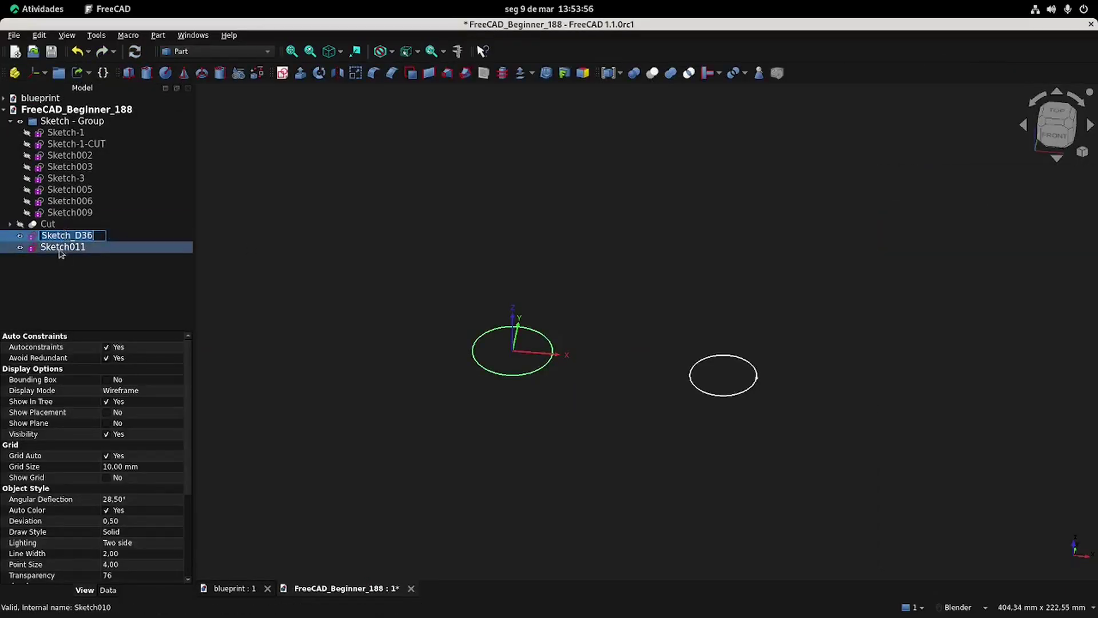
click(58, 242)
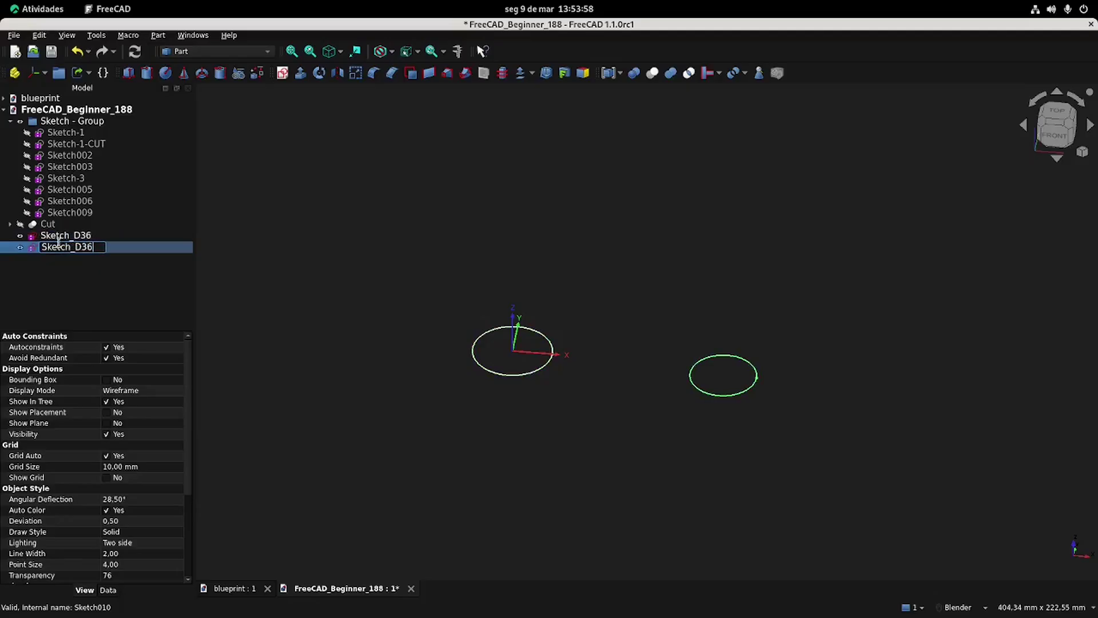
text(Sketch_D30-A)
key(Return)
click(390, 235)
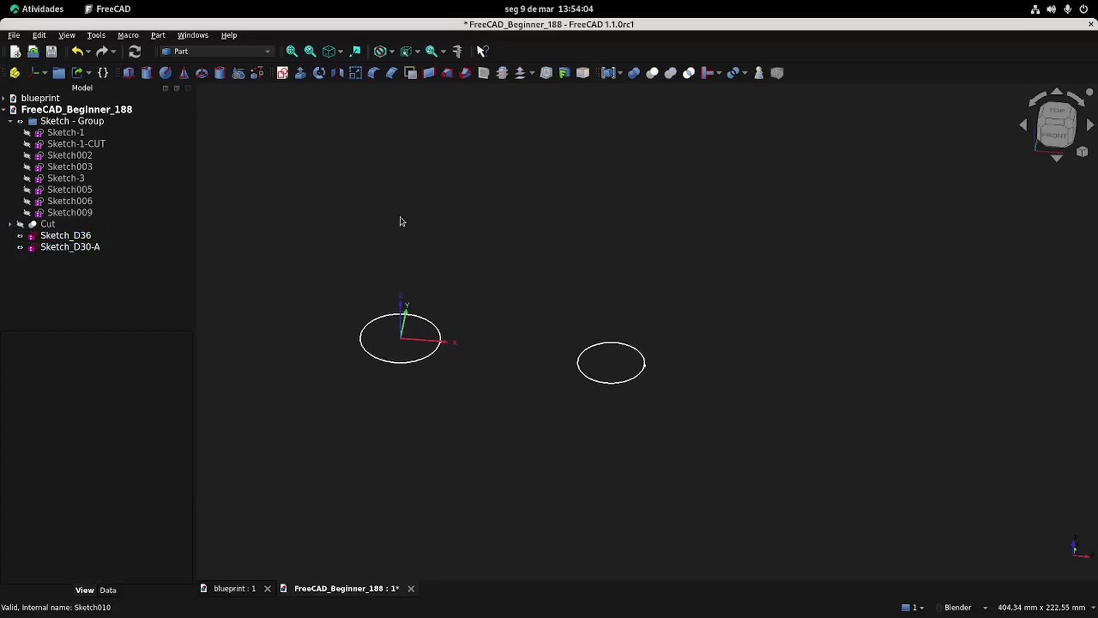
key(ctrl+s)
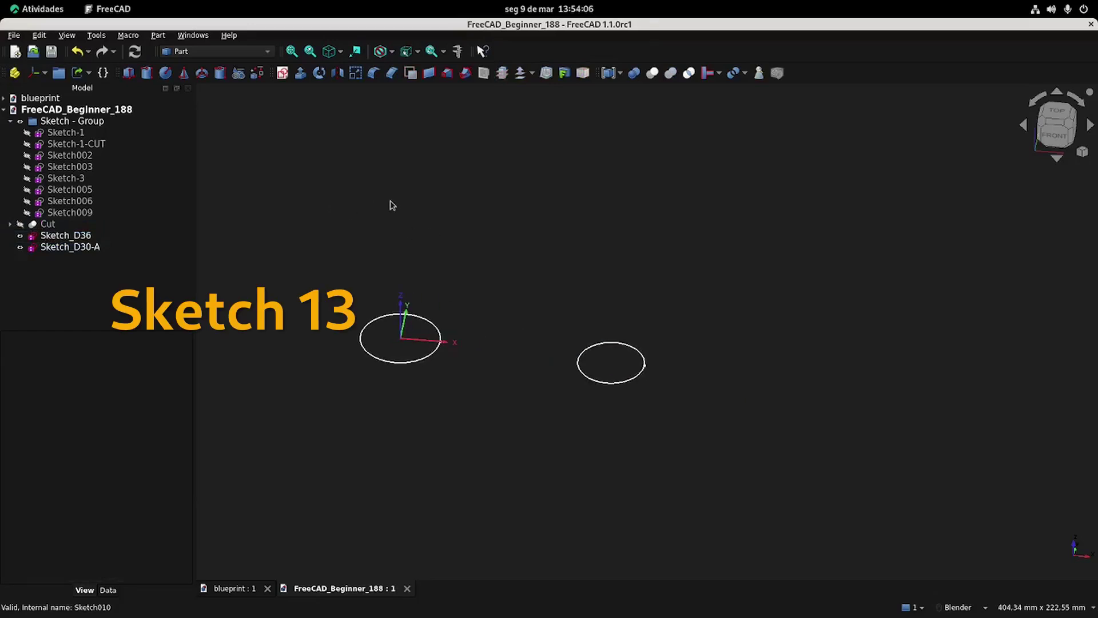
Create another XY-plane sketch and draw a circle with its centre above the X-axis, beyond the Sketch_D30-A circle.
click(282, 73)
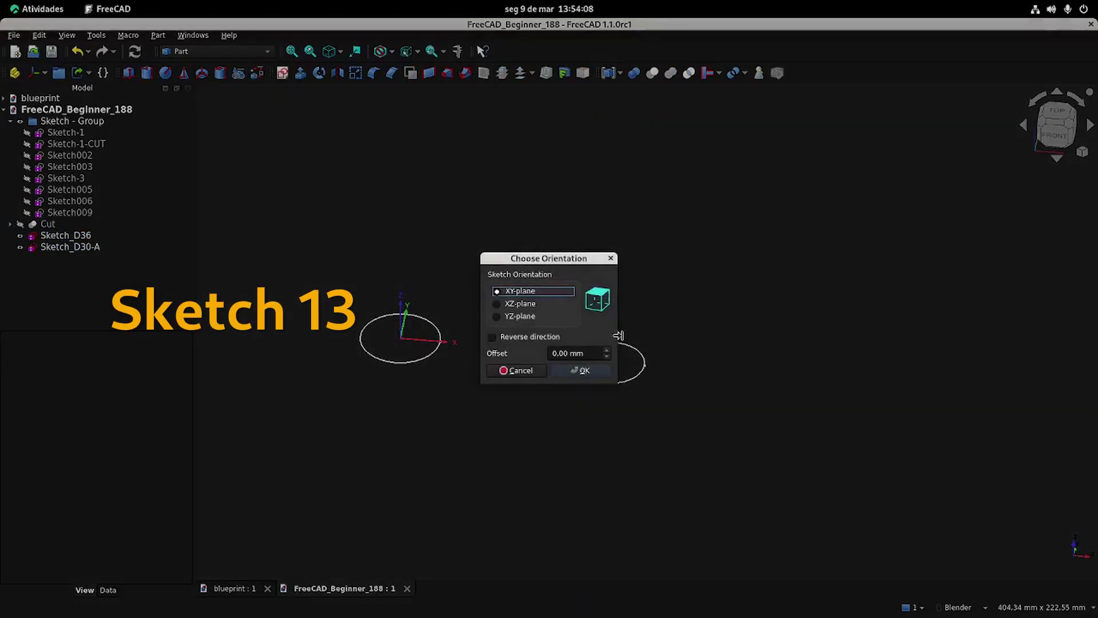
click(583, 371)
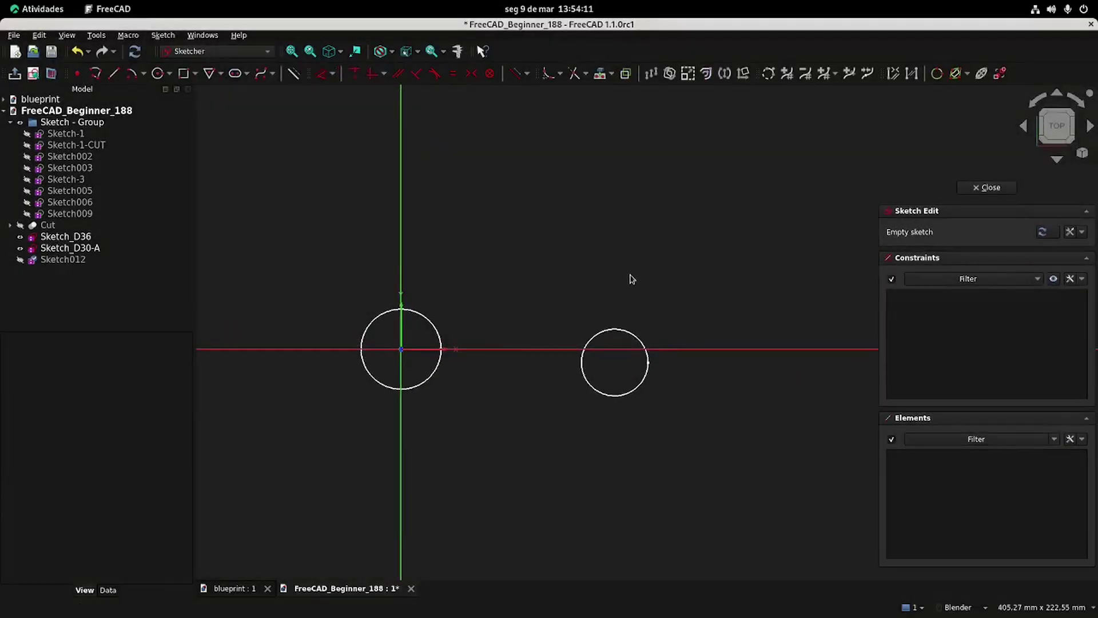
click(156, 73)
click(572, 315)
click(602, 334)
right_click(649, 241)
Dimension the new circle's diameter as 30 mm.
click(321, 73)
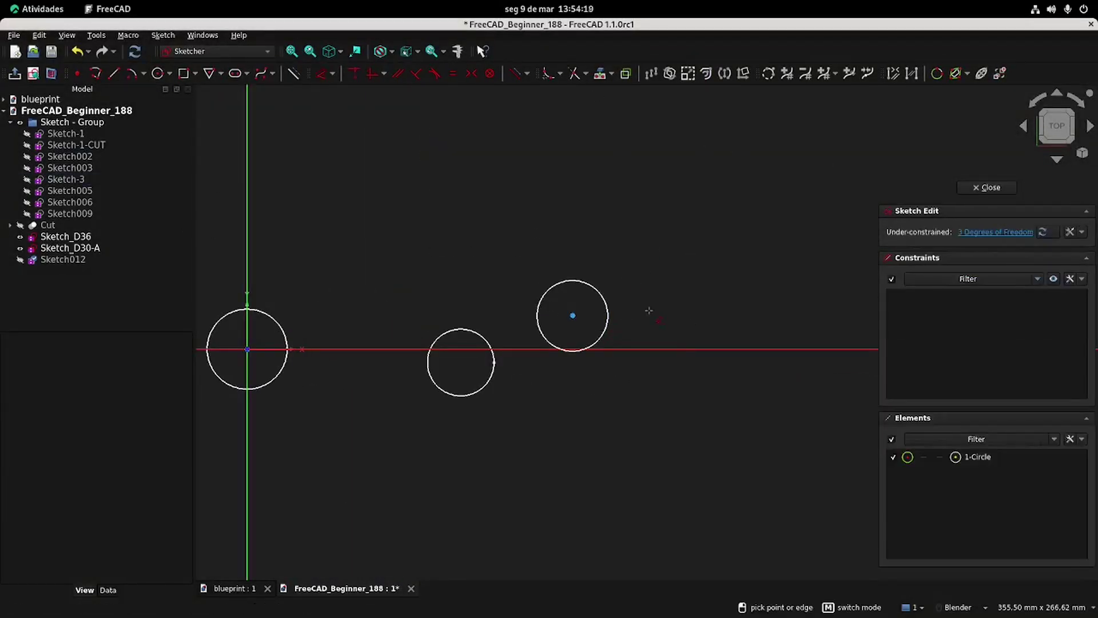
click(609, 301)
click(636, 261)
key(Return)
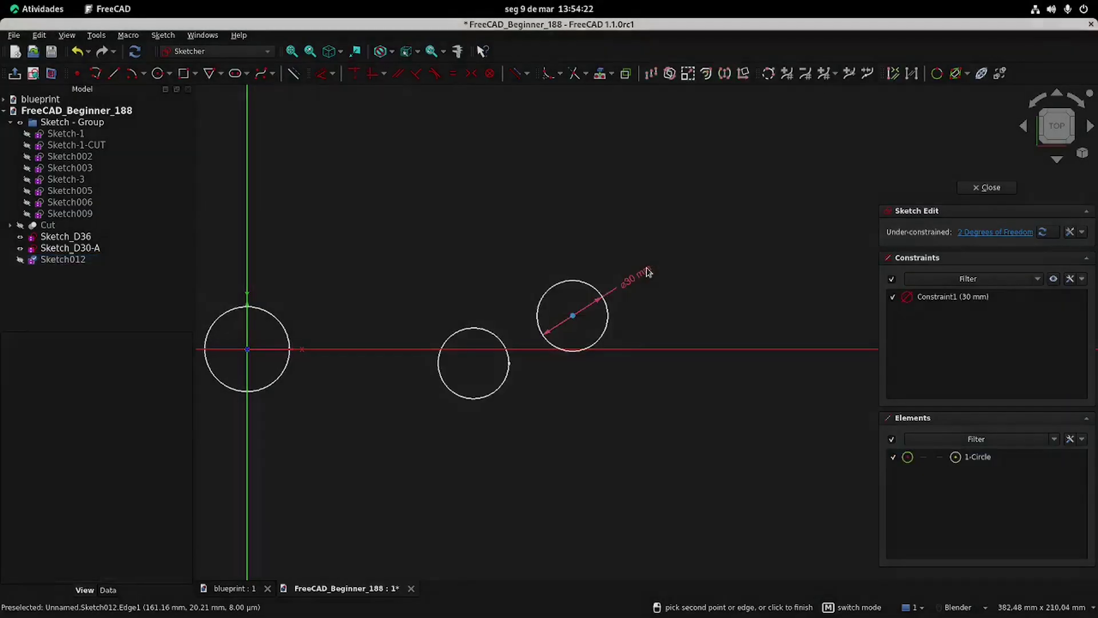
Check the boss spacing on the blueprint and project the Sketch_D30-A circle into the sketch as external geometry.
click(232, 588)
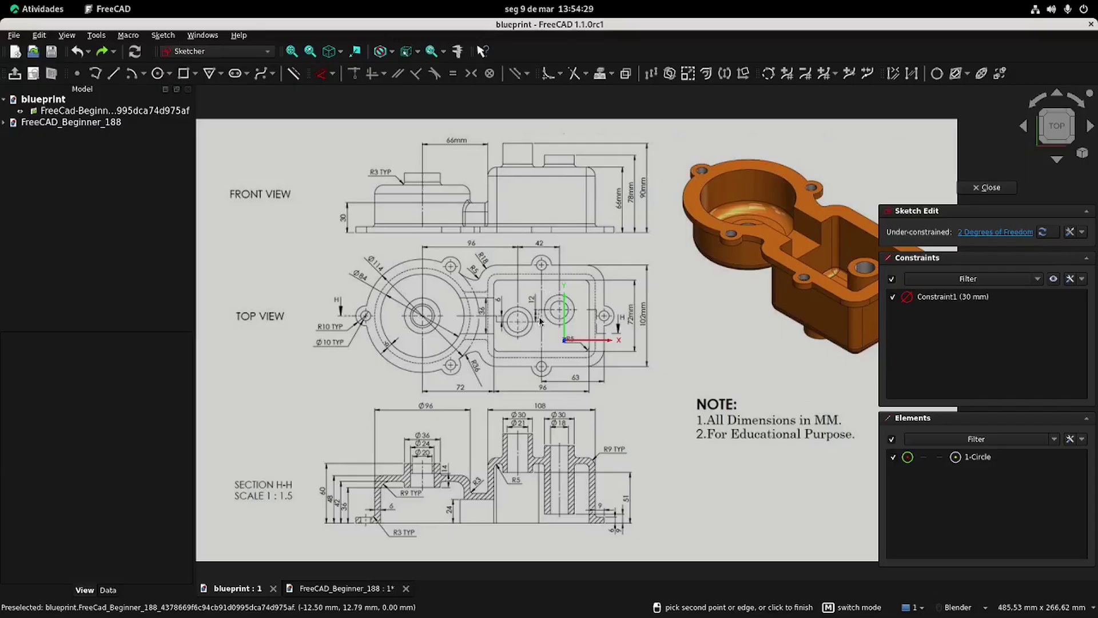
click(343, 588)
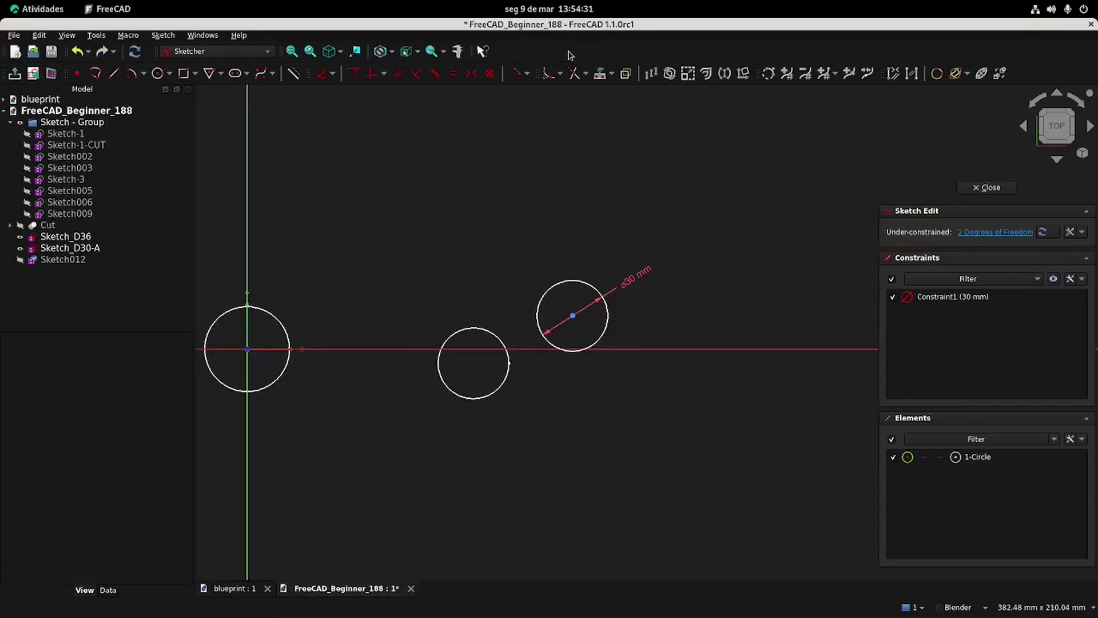
click(599, 73)
click(498, 338)
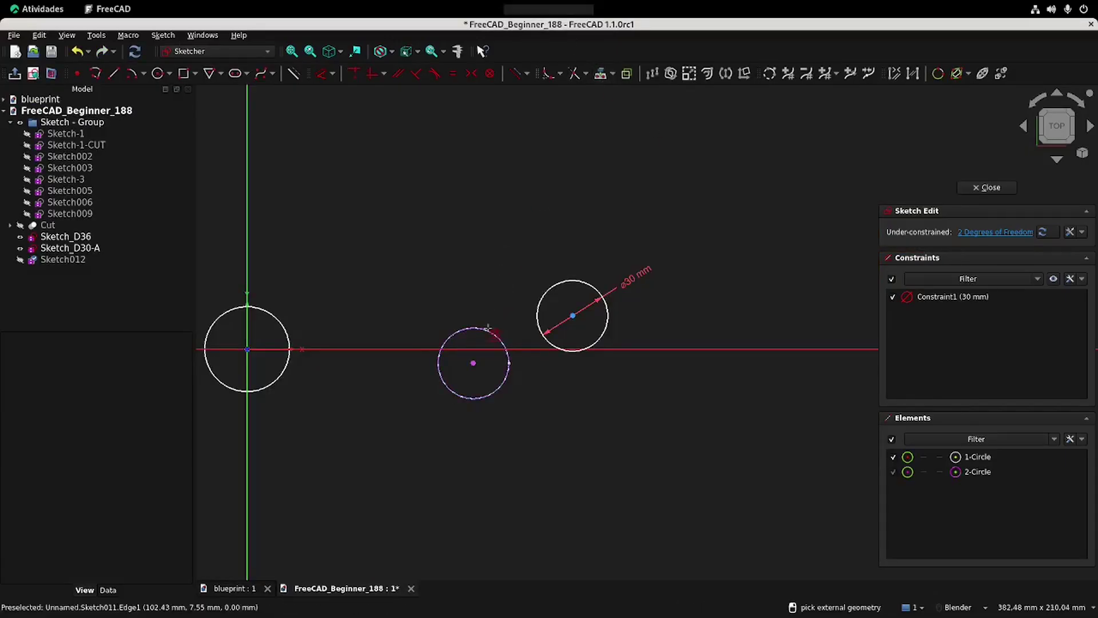
scroll(496, 309, up, 2)
key(Escape)
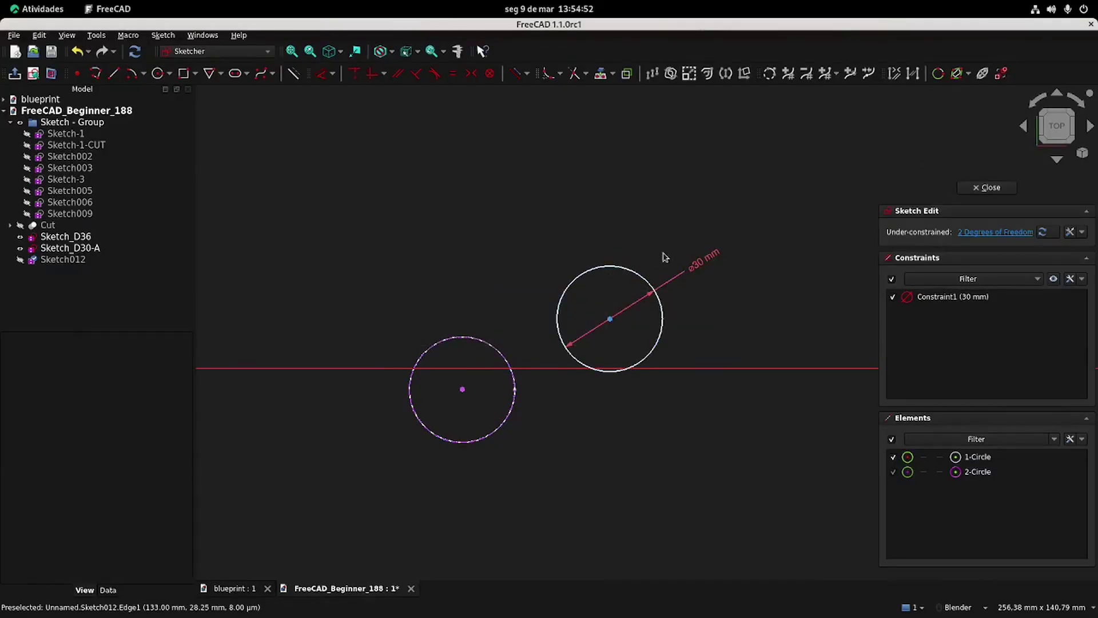
Delete the new circle's diameter dimension and constrain it equal to the projected Sketch_D30-A circle.
mouse_move(699, 273)
mouse_down()
mouse_move(691, 247)
mouse_move(698, 262)
mouse_move(711, 259)
mouse_up()
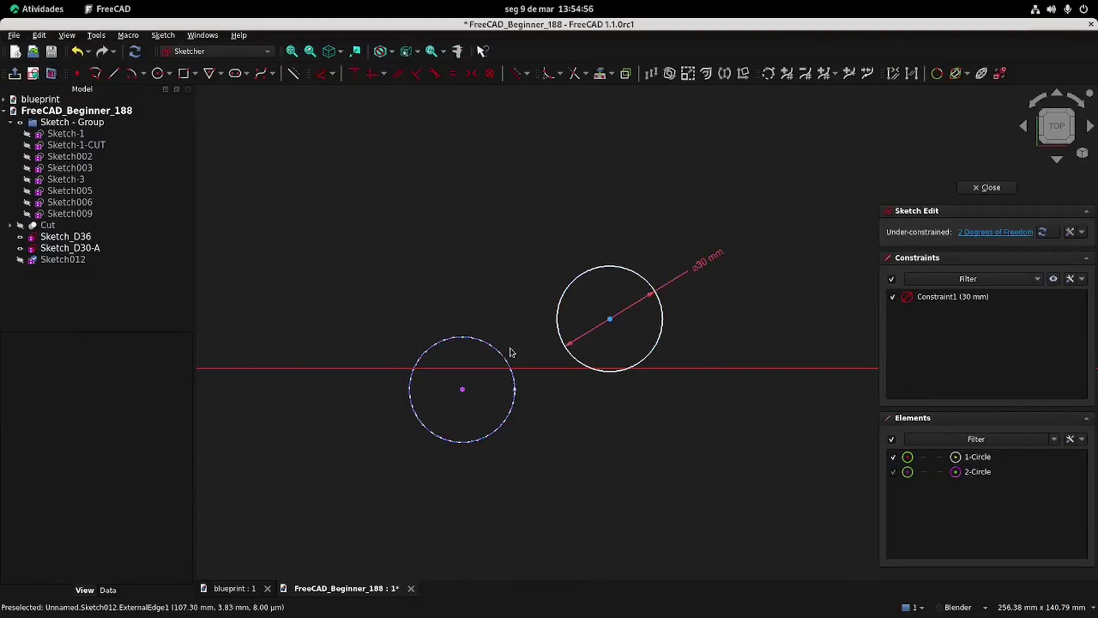
click(706, 263)
key(Delete)
click(651, 283)
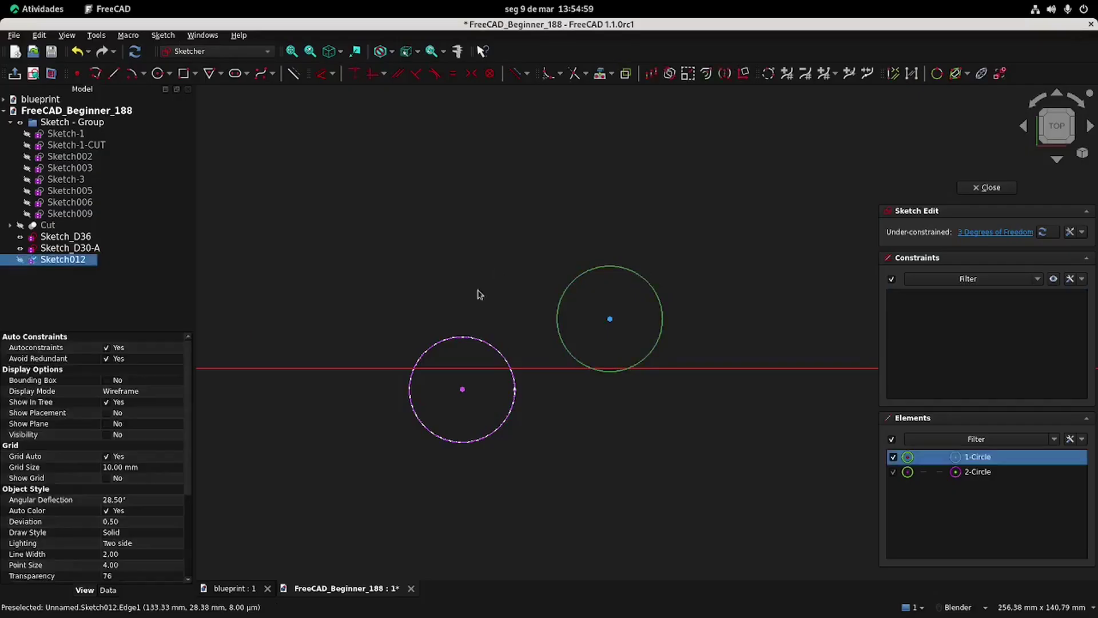
click(465, 338)
click(453, 73)
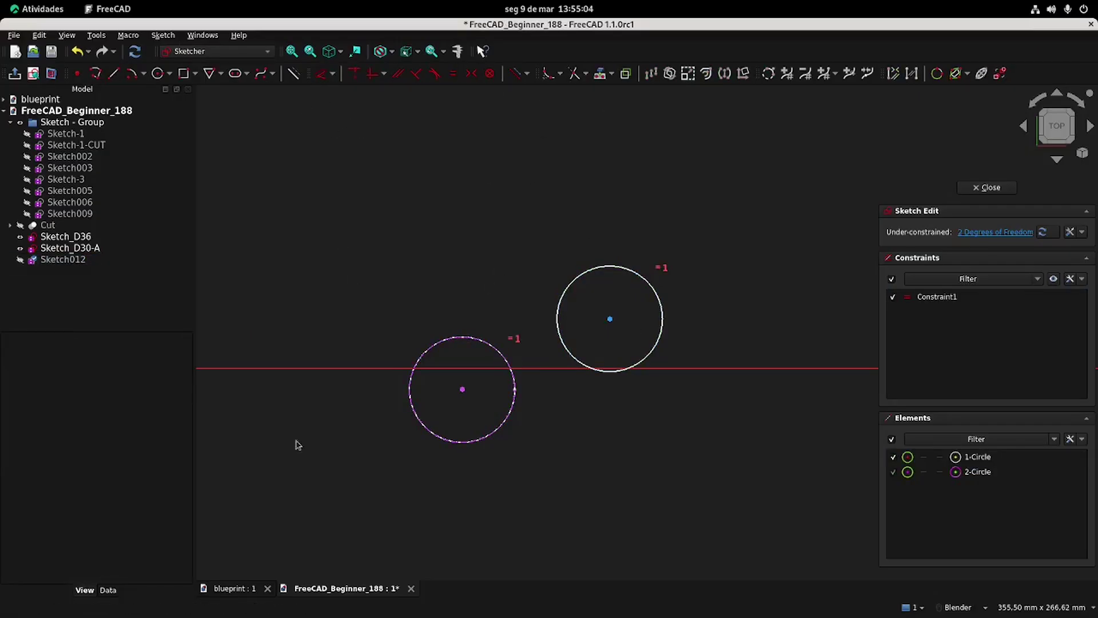
Constrain the horizontal distance between the new circle's centre and the projected circle's centre to 42 mm, as given in the blueprint.
click(234, 588)
click(350, 587)
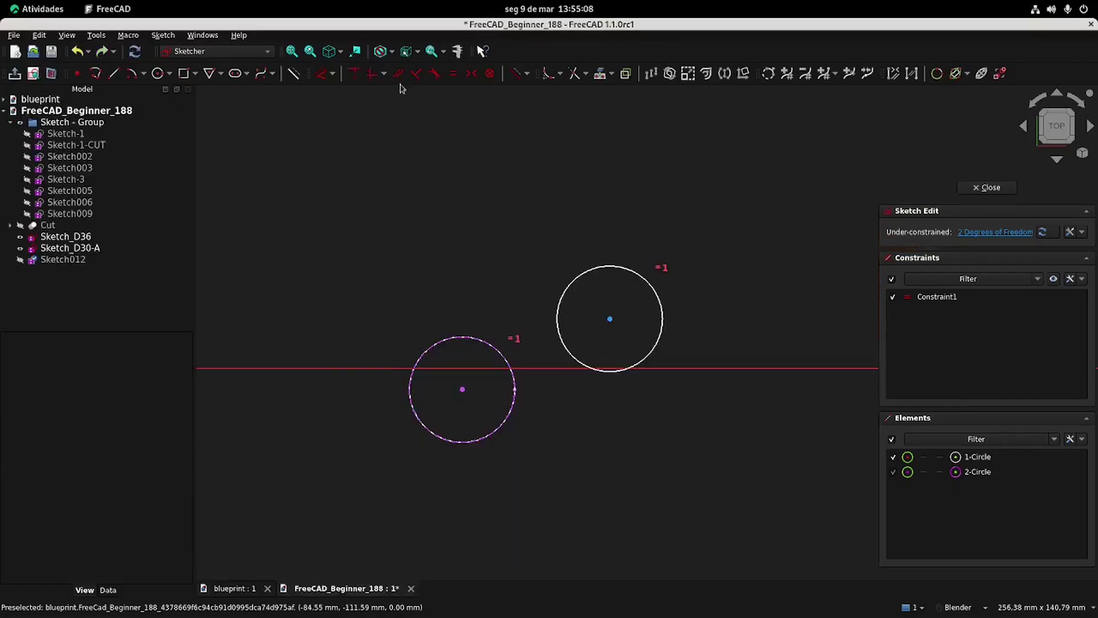
click(321, 74)
click(611, 319)
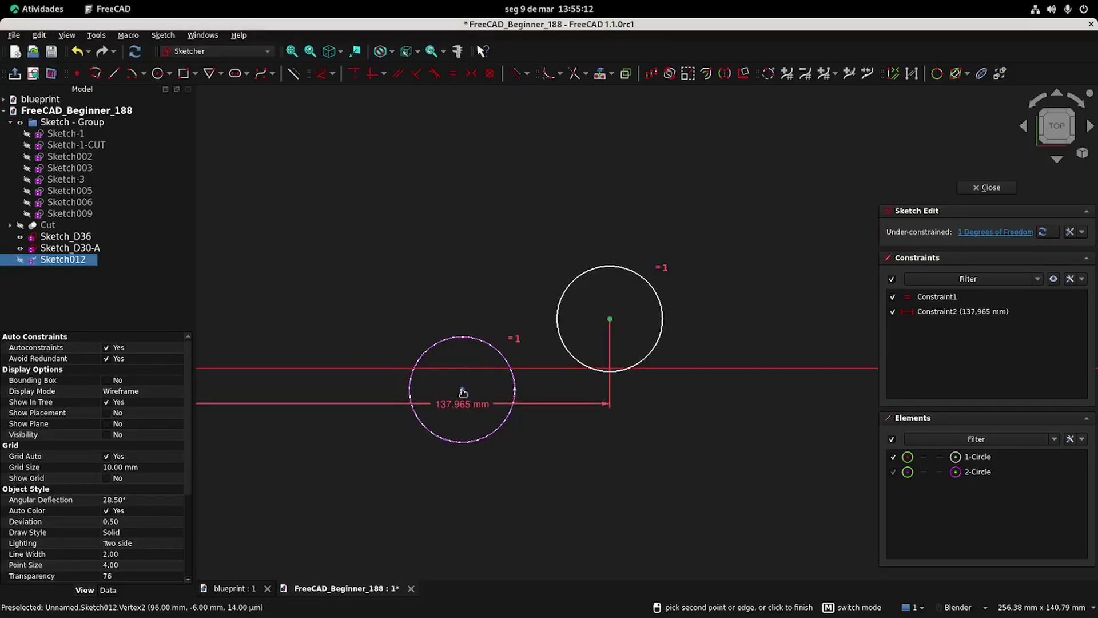
click(462, 389)
click(499, 292)
text(42)
key(Return)
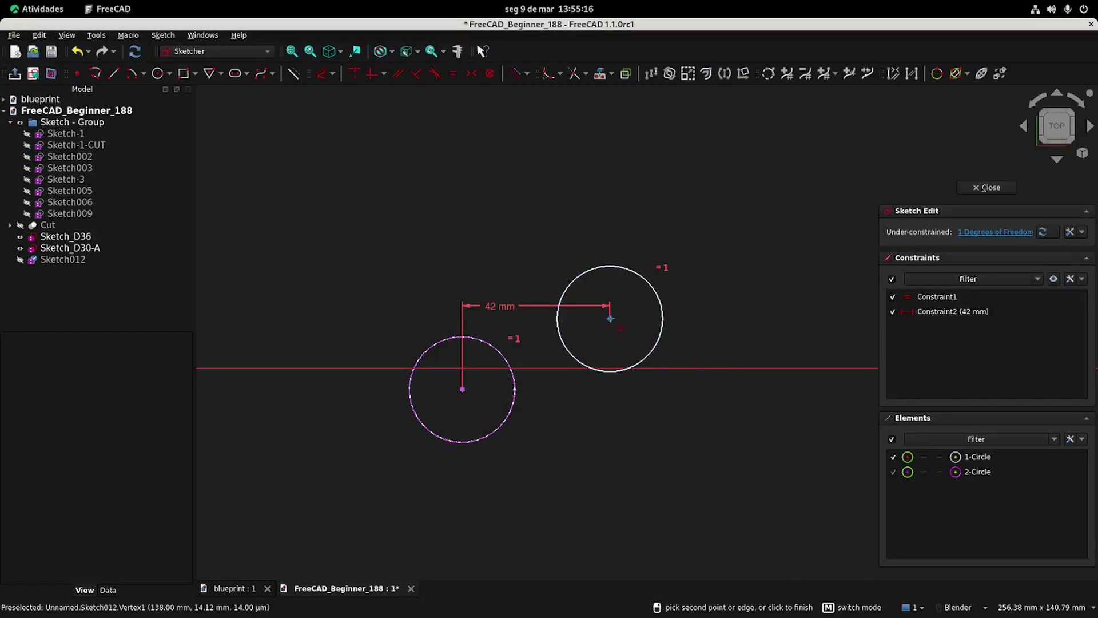
Undo the conflicting constraint, set the vertical distance between the two circle centres to 12 mm, and close the sketch.
click(681, 369)
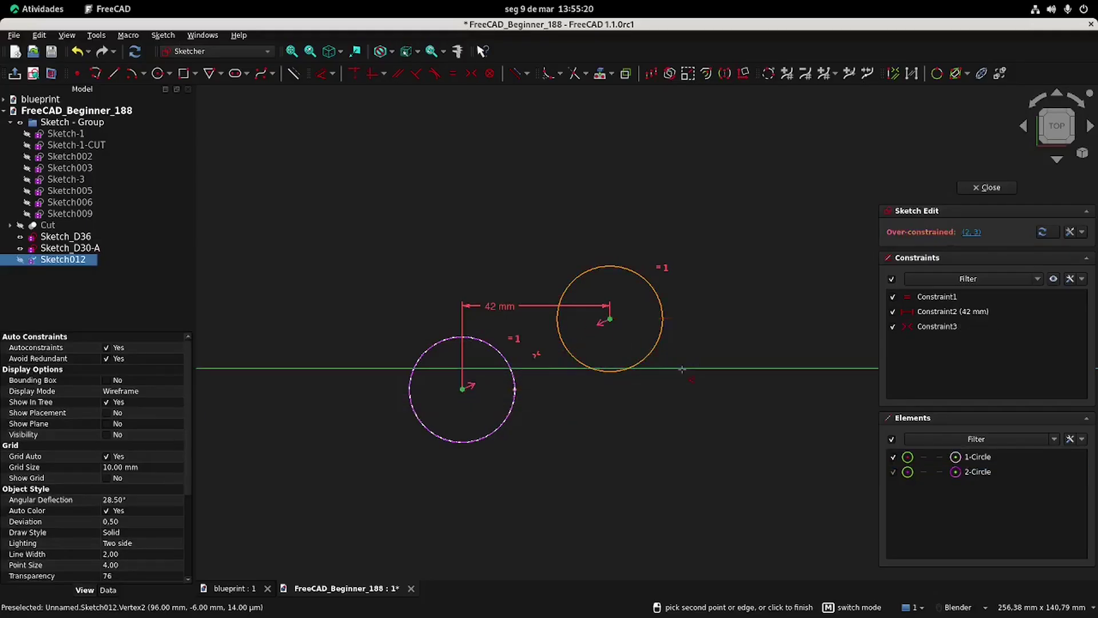
key(ctrl+z)
click(610, 319)
click(462, 390)
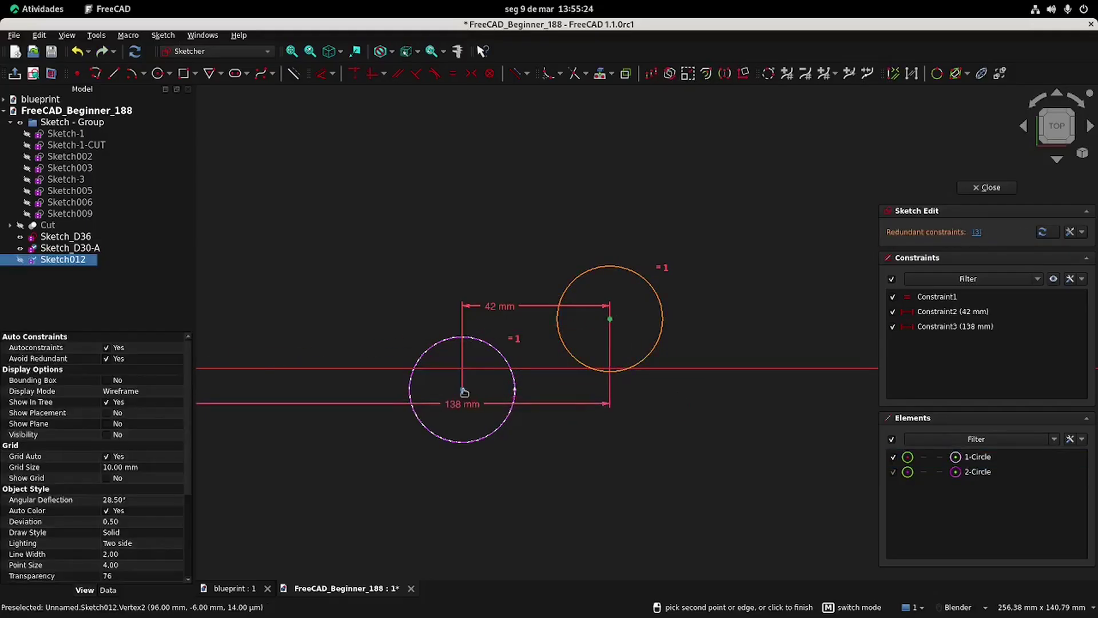
click(707, 350)
key(Return)
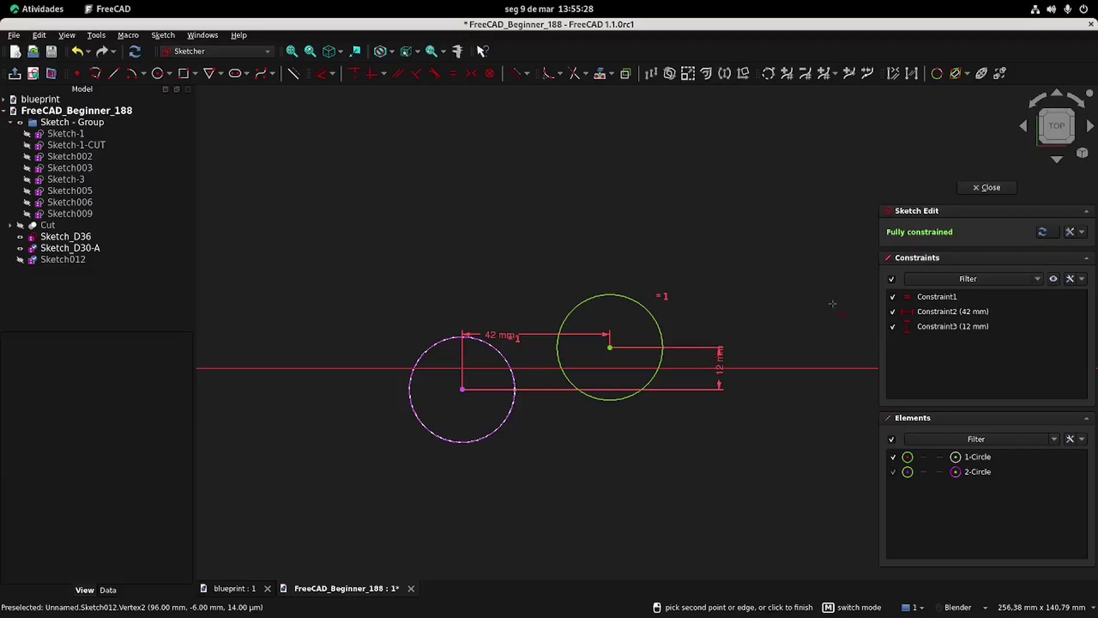
click(987, 187)
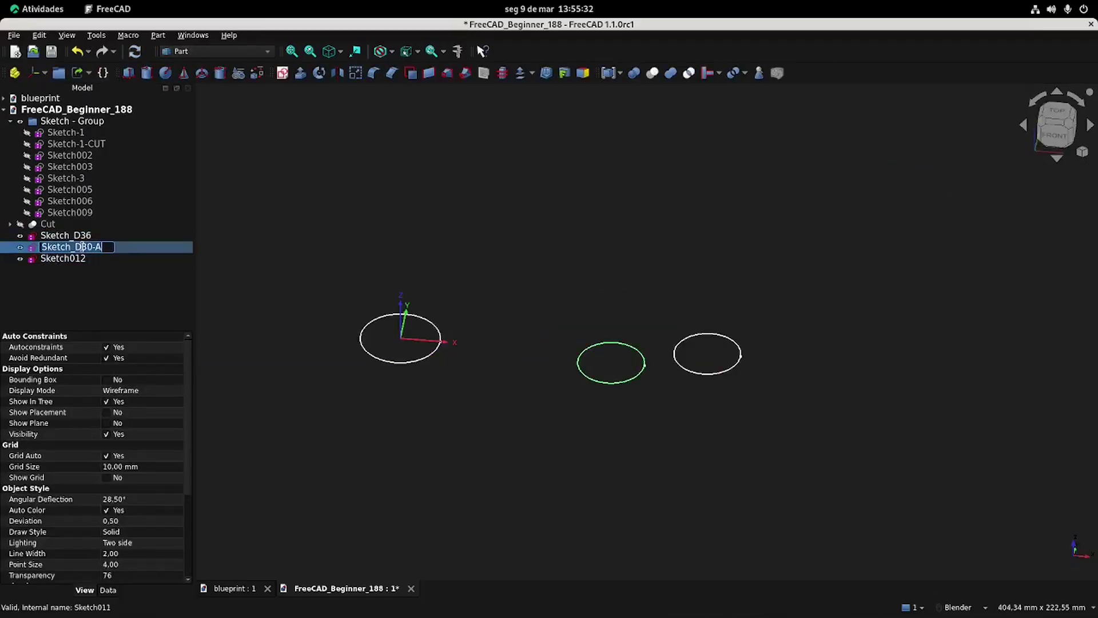
Rename the newest circle sketch Sketch_D30-B.
click(79, 259)
text(Sketch_D30-A)
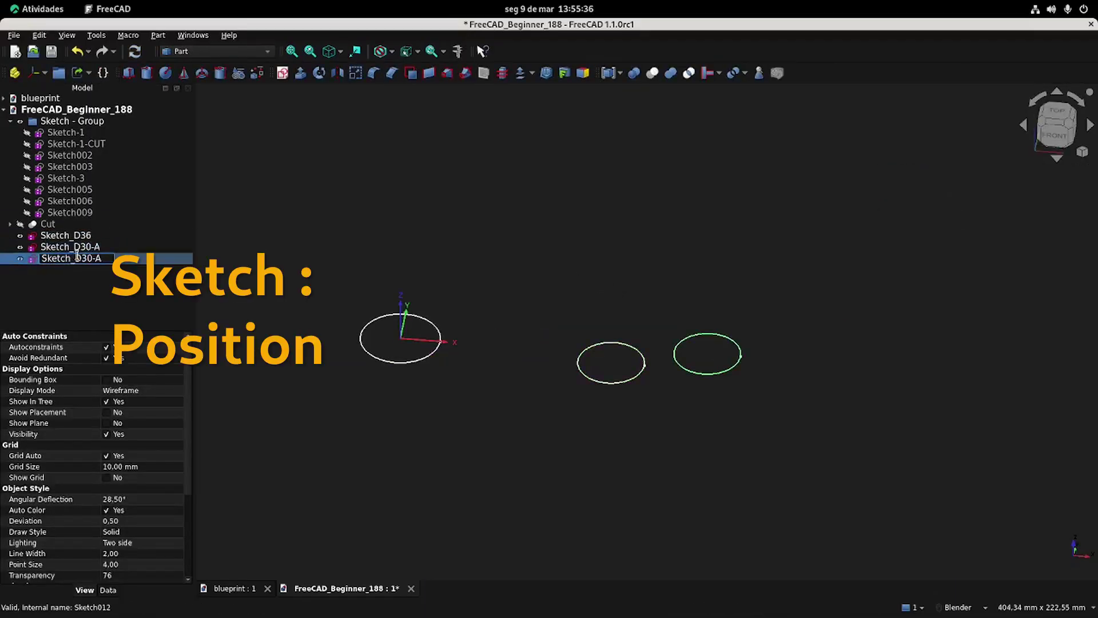
text(B)
key(Return)
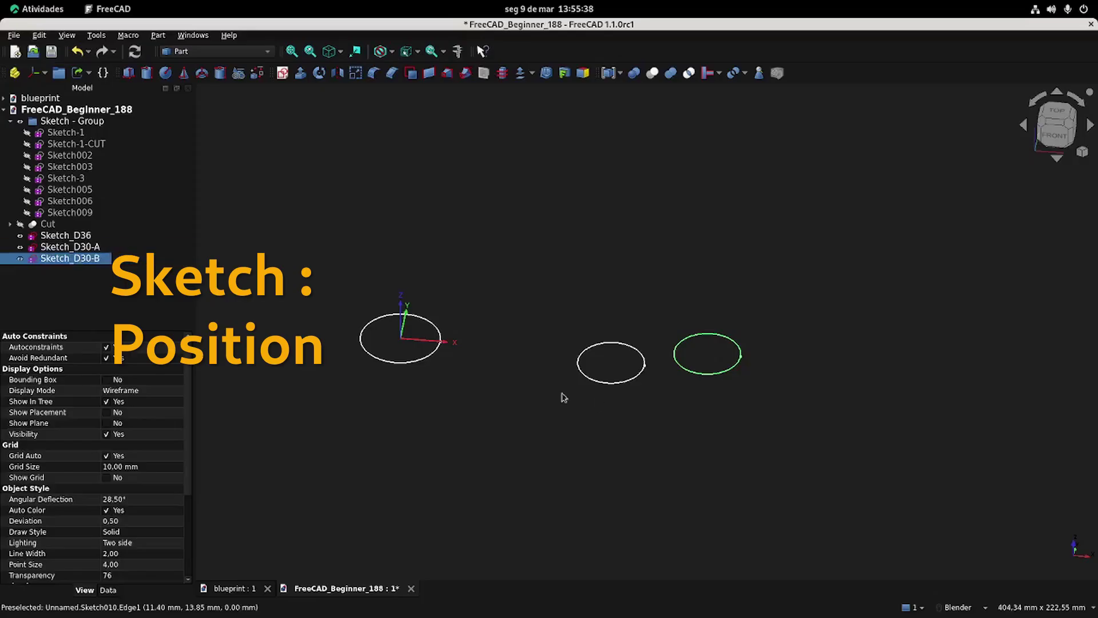
click(531, 395)
Raise Sketch_D36 to the blueprint height by setting its placement position to Z 60 mm.
scroll(515, 372, down, 2)
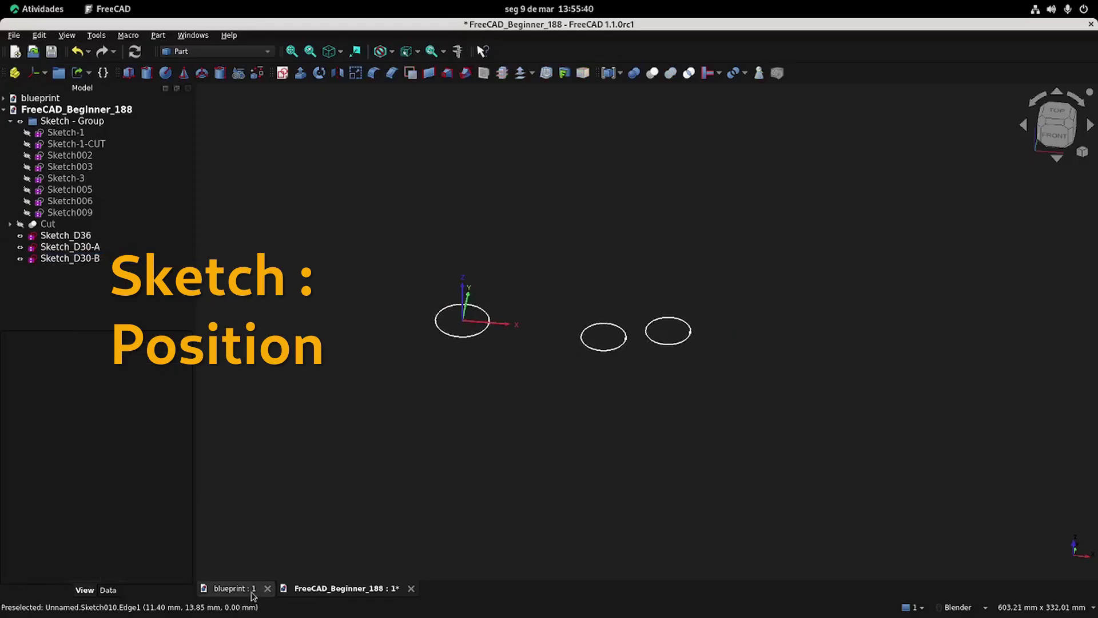
click(232, 588)
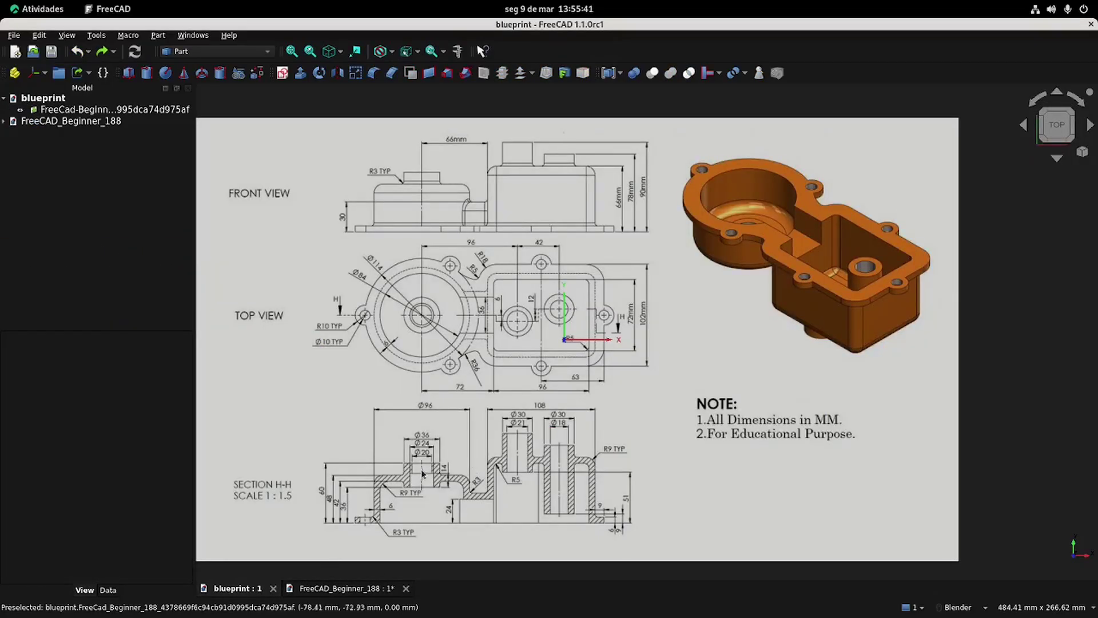
click(334, 589)
click(97, 236)
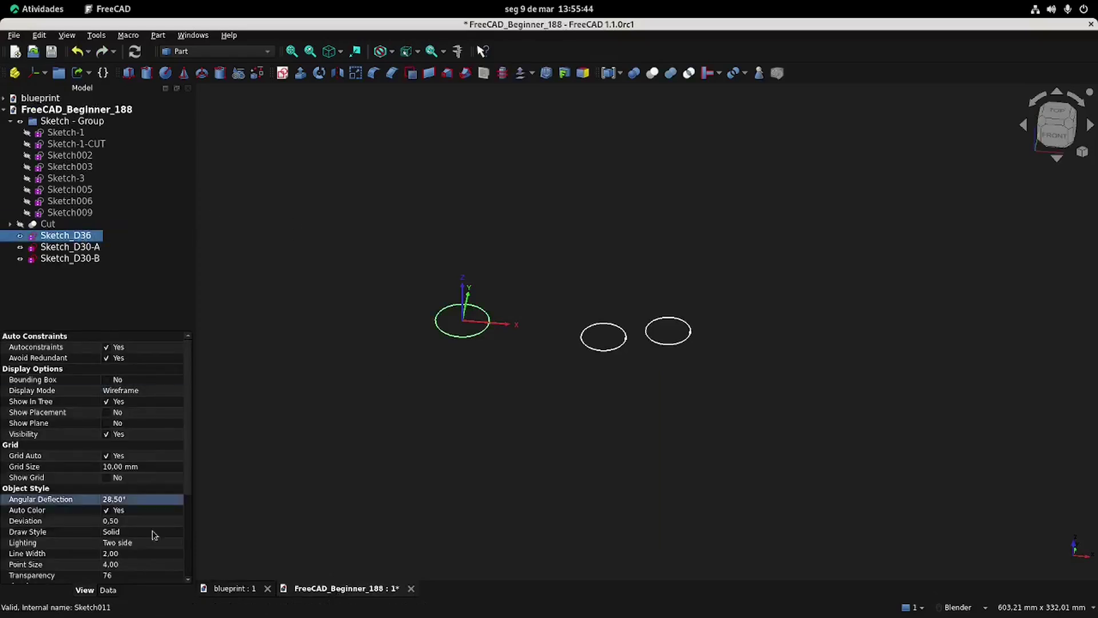
click(108, 589)
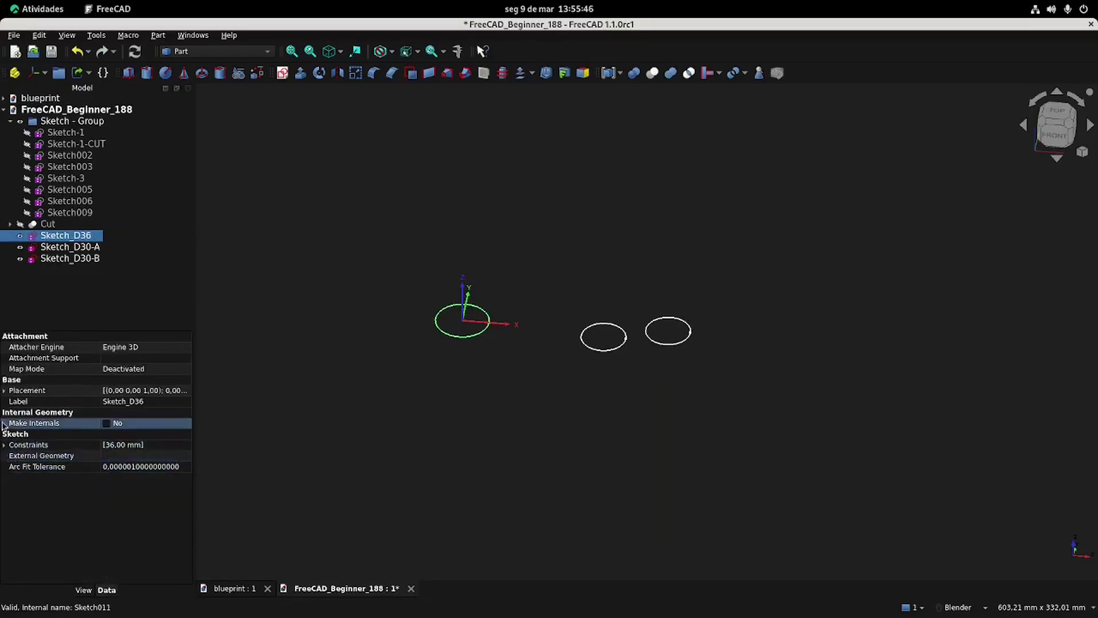
click(4, 390)
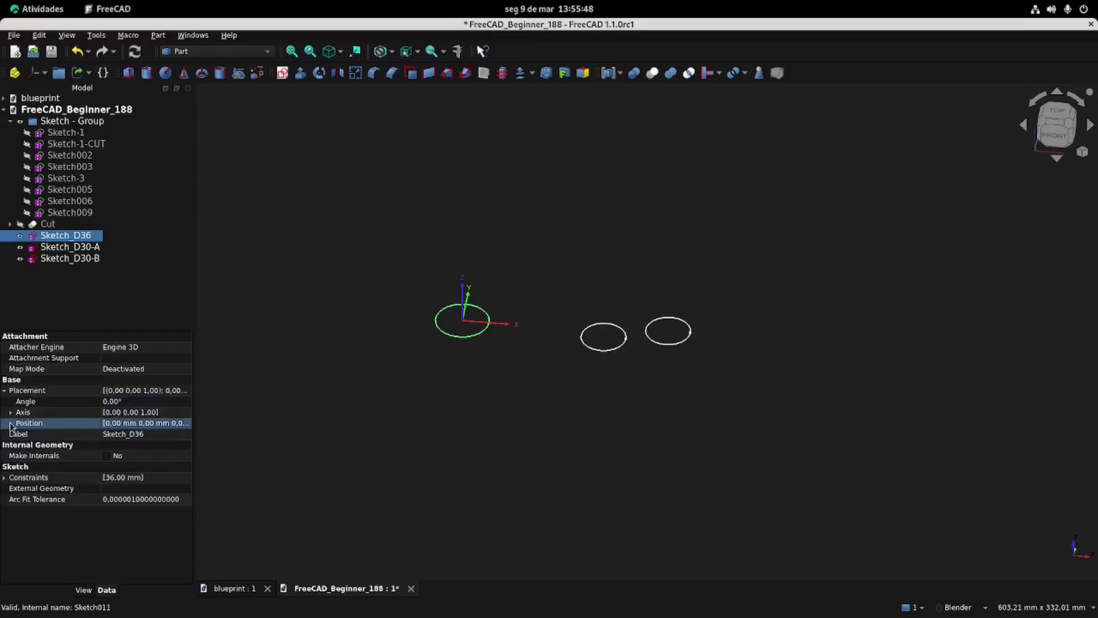
click(11, 423)
click(151, 456)
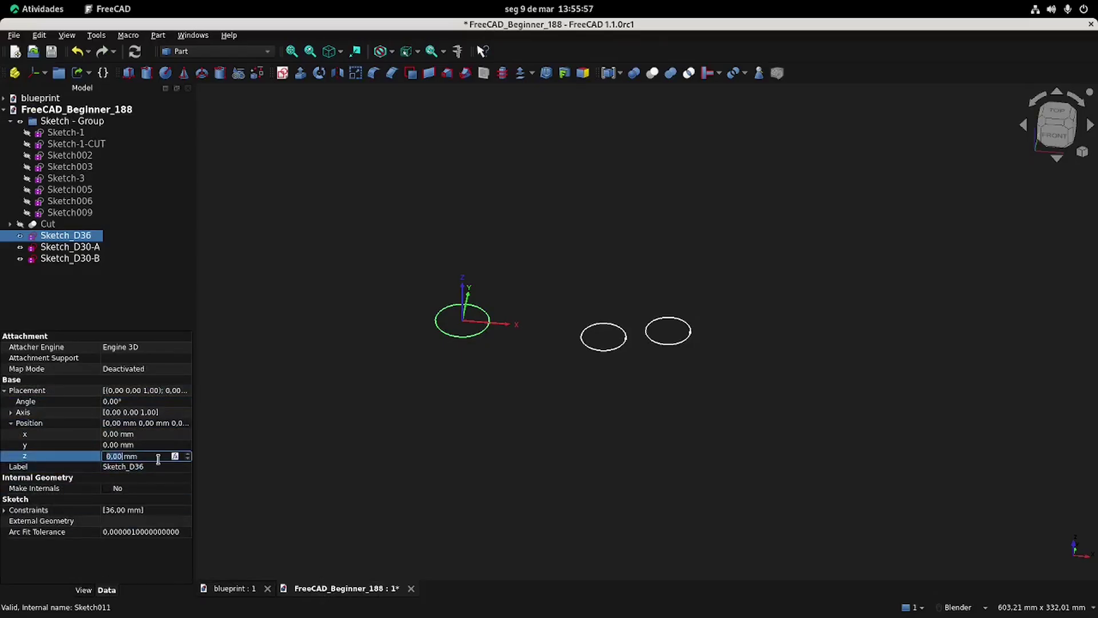
text(60)
key(Return)
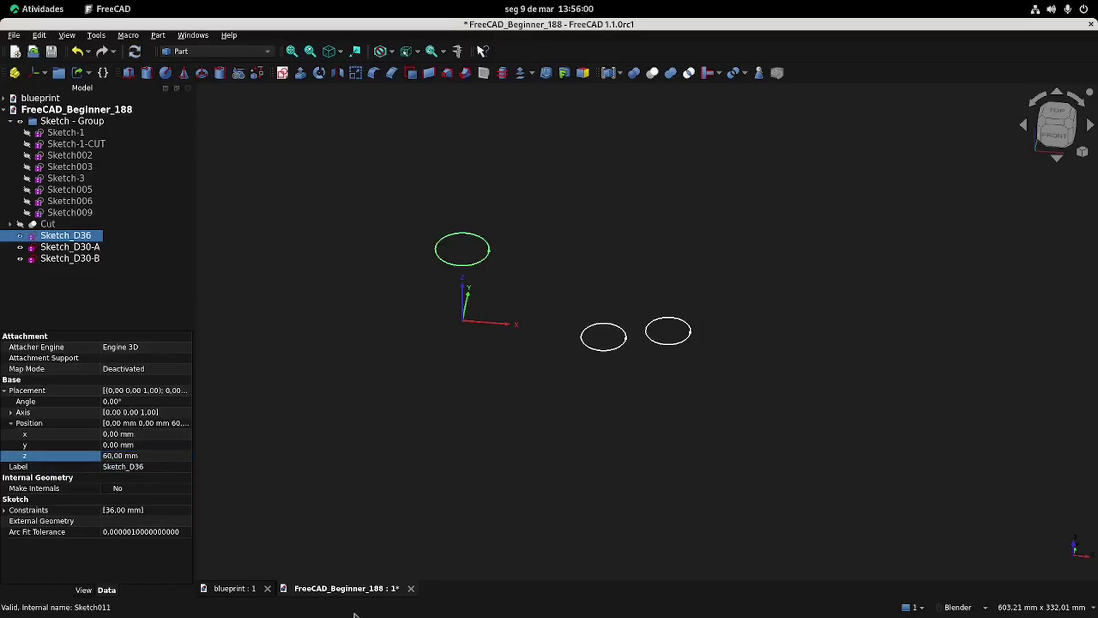
Set the Z position of Sketch_D30-A to 90 mm, following the blueprint's front view.
click(232, 588)
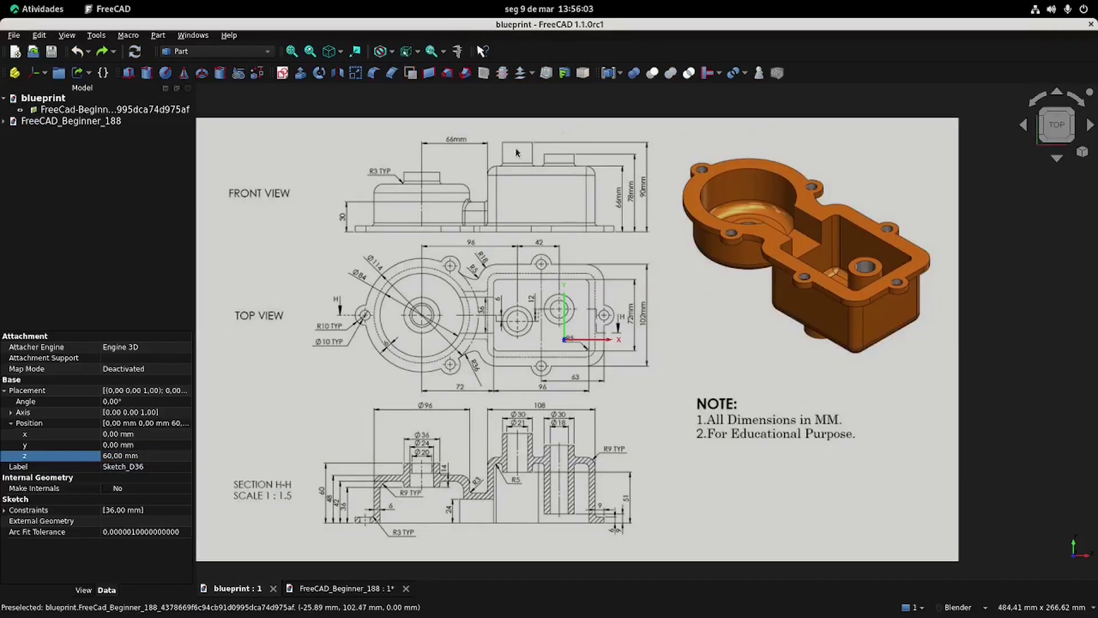
click(343, 588)
click(70, 246)
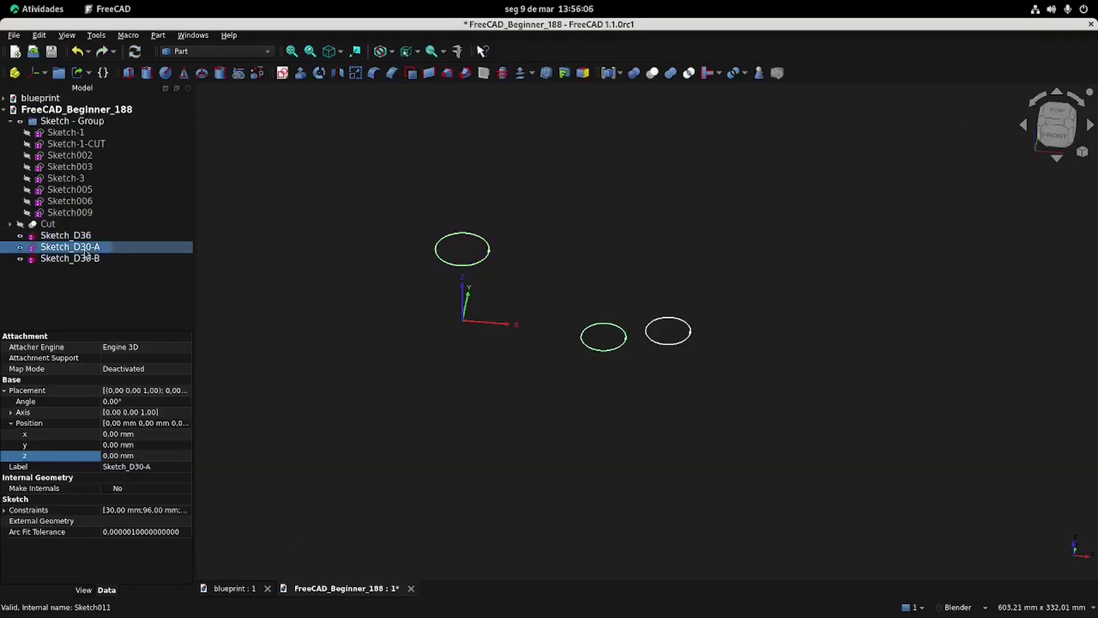
click(146, 455)
text(90)
key(Return)
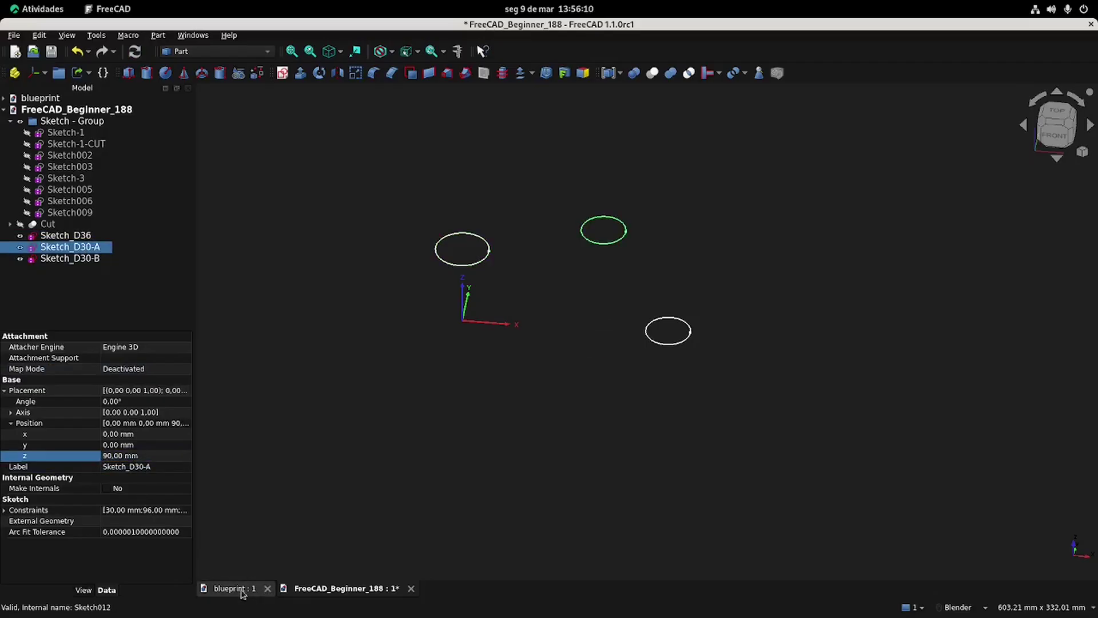
Set the Z position of Sketch_D30-B to 78 mm, following the blueprint.
click(232, 588)
click(344, 588)
ctrl+click(84, 259)
click(83, 261)
click(171, 456)
text(78)
key(Return)
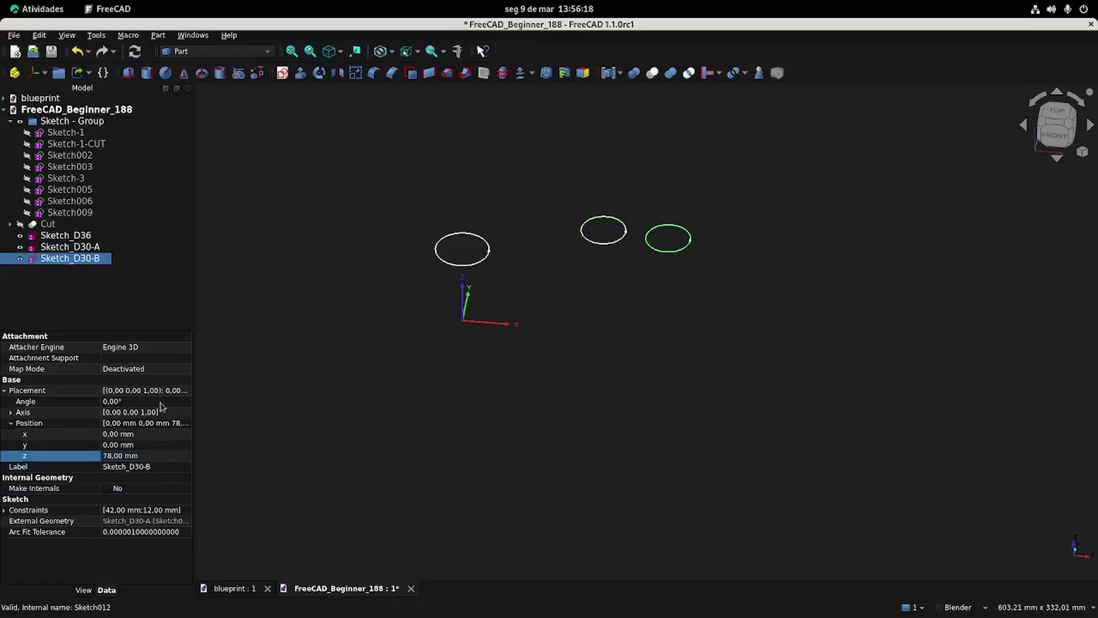
click(4, 391)
click(328, 384)
Move Sketch_D36, Sketch_D30-A and Sketch_D30-B into Sketch - Group and save the document.
shift+middle_drag(409, 321, 421, 372)
click(125, 234)
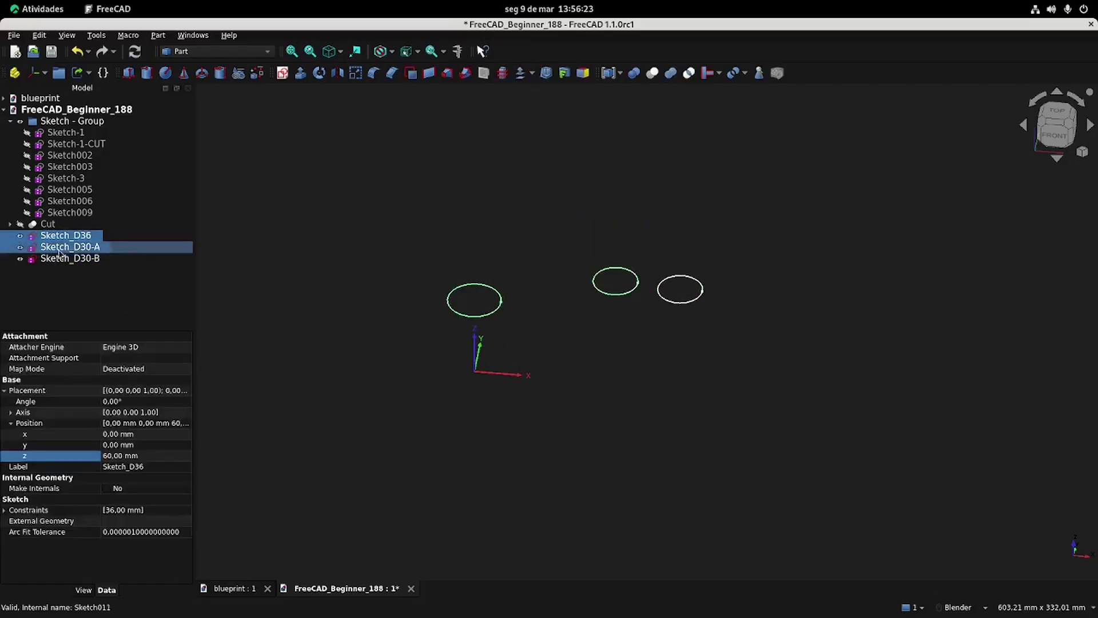
shift+click(70, 258)
drag(70, 258, 72, 120)
click(316, 261)
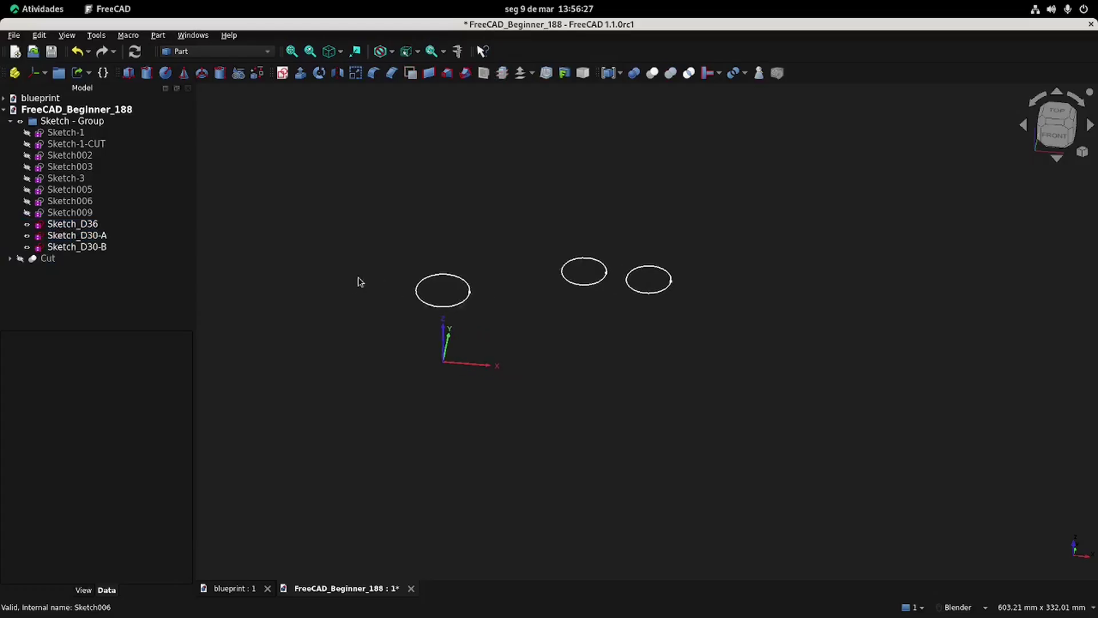
key(ctrl+s)
Check the boss depth in the blueprint and extrude Sketch_D36 by 24 mm along its normal as a solid.
click(230, 588)
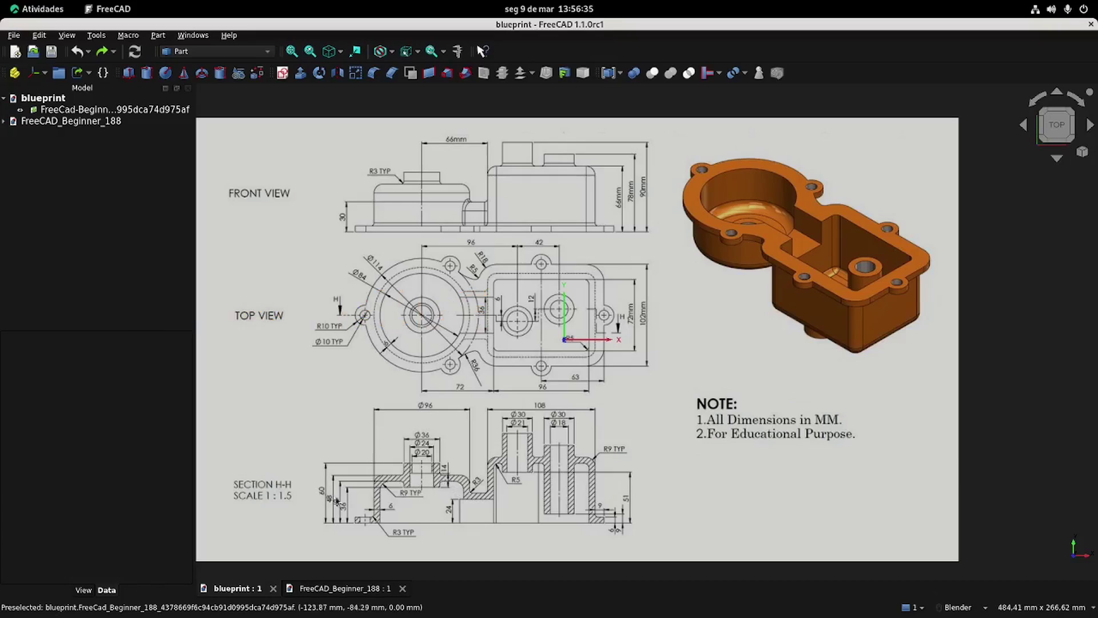
click(346, 588)
click(73, 224)
click(302, 73)
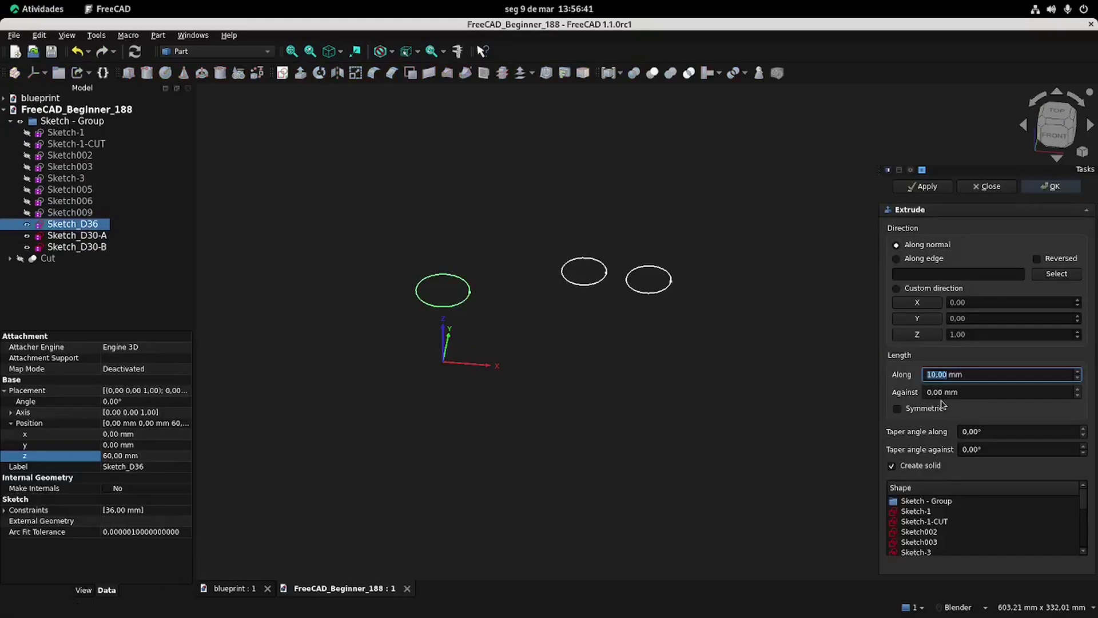
click(1054, 188)
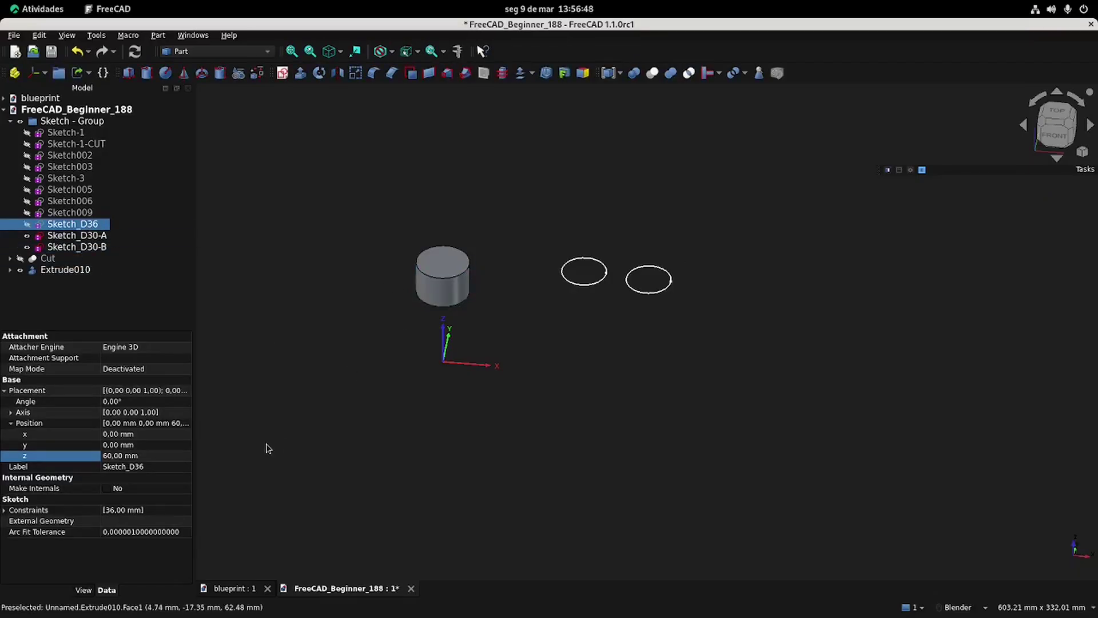
Extrude Sketch_D30-A by 39 mm in the reversed direction as a solid, using the heights in the blueprint.
click(233, 589)
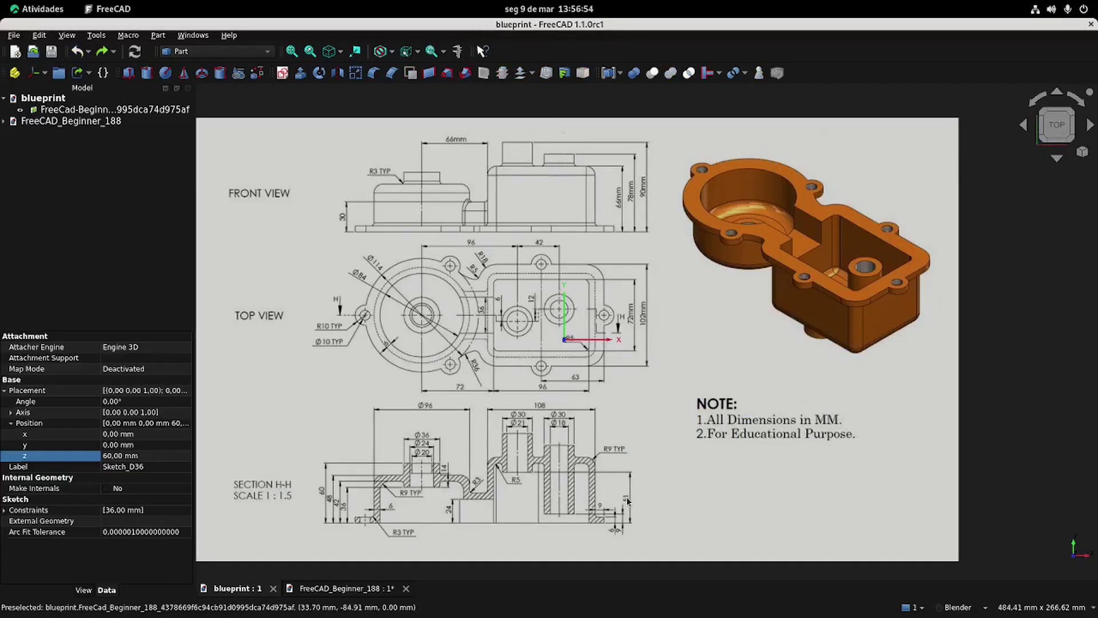
click(343, 588)
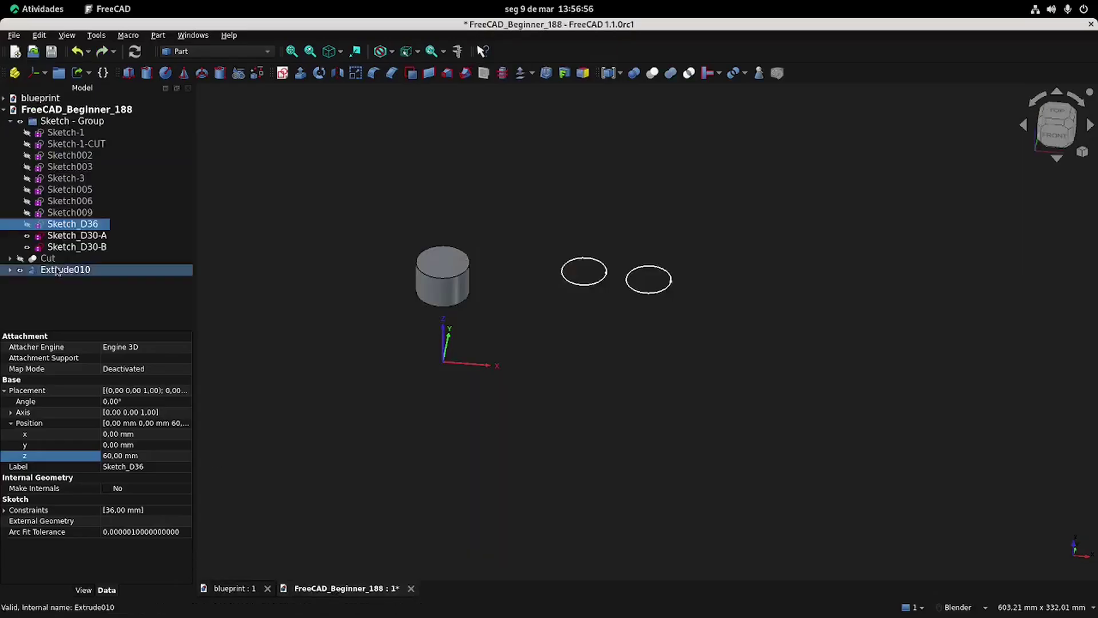
click(72, 241)
click(301, 72)
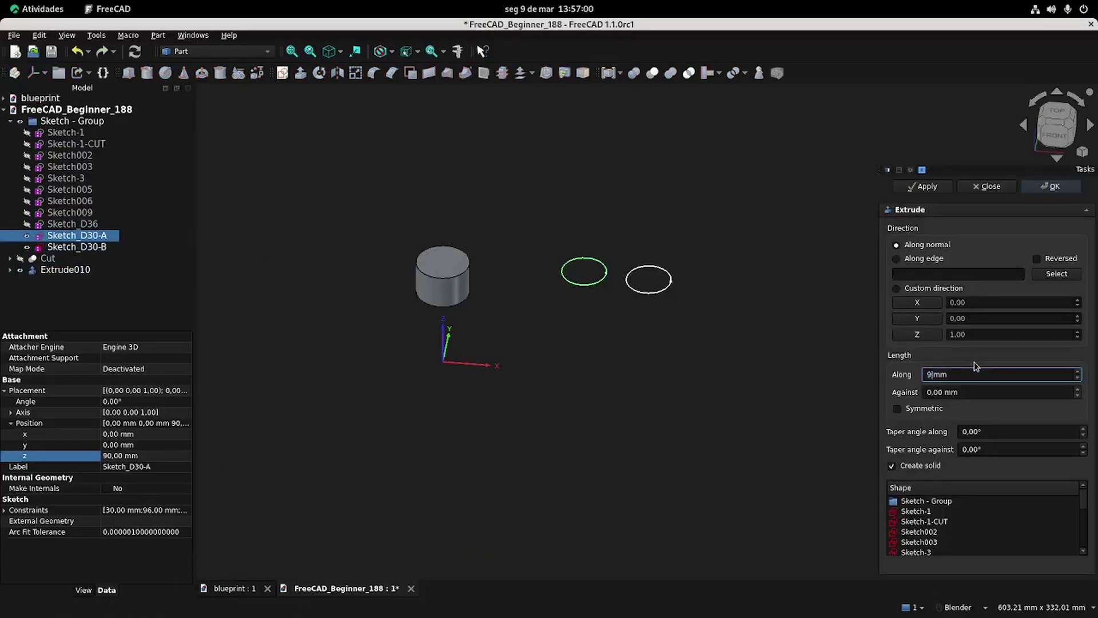
key(Return)
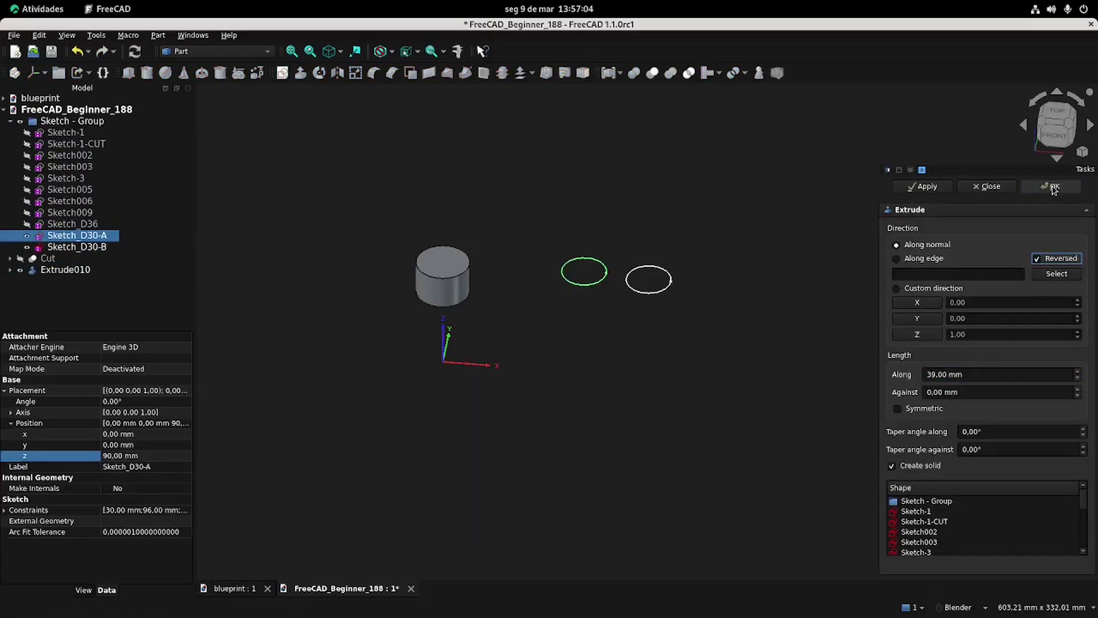
click(1054, 187)
Extrude Sketch_D30-B by 78-9 mm in the reversed direction as a solid.
click(234, 589)
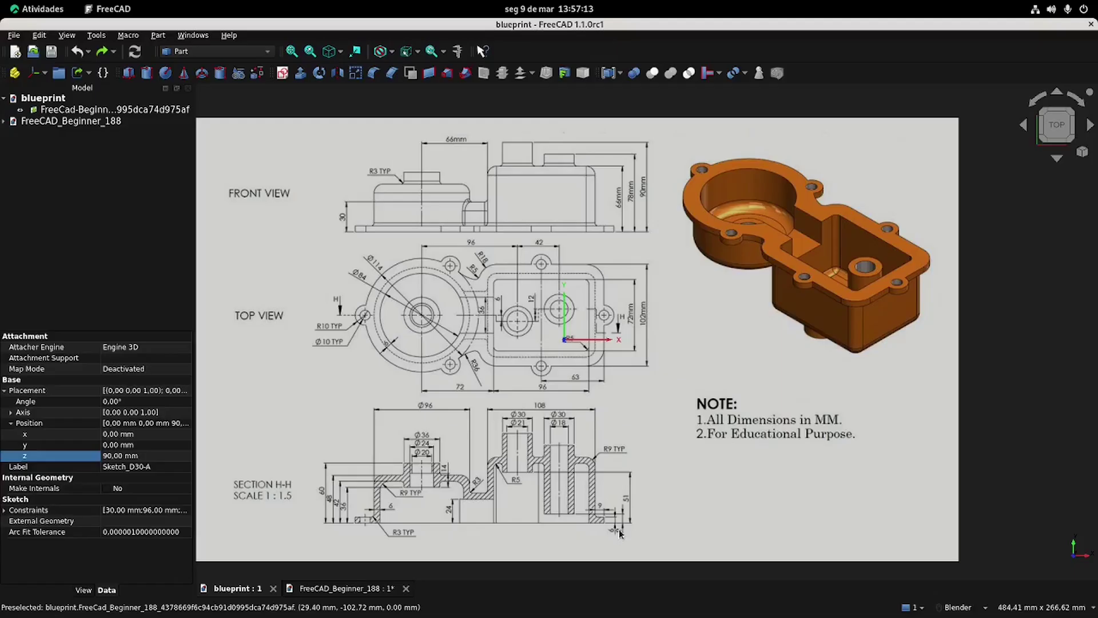
click(343, 588)
click(77, 247)
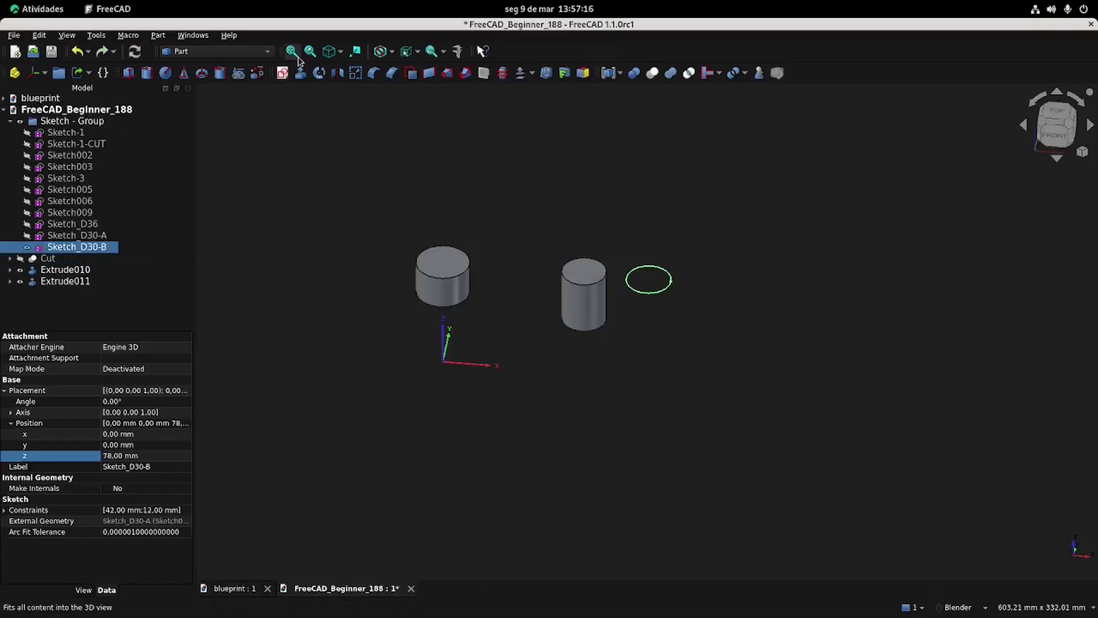
click(300, 72)
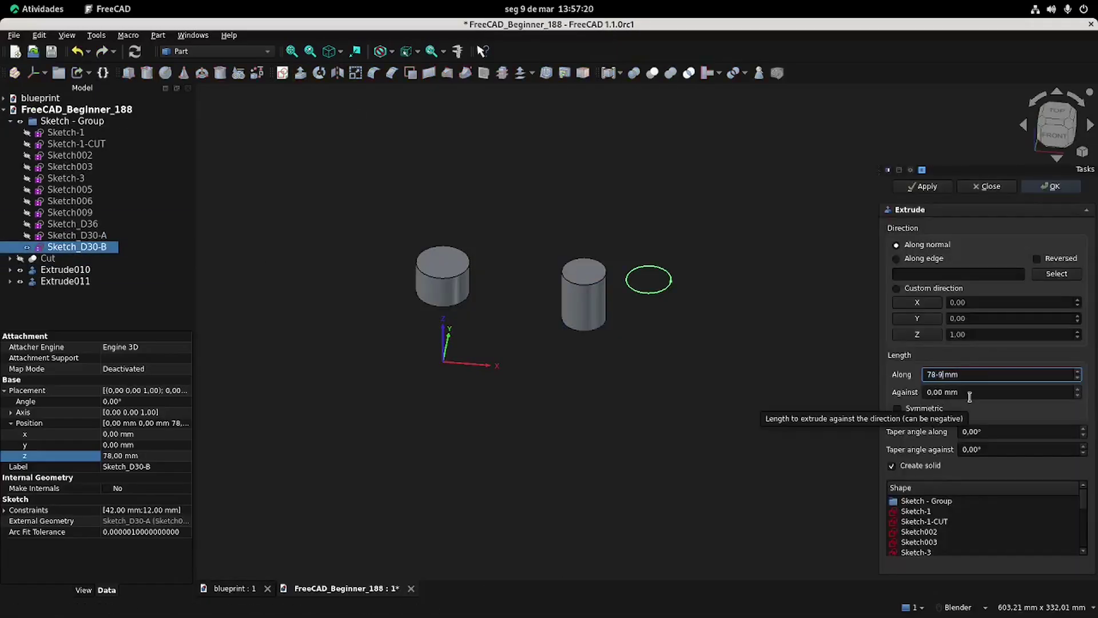
click(1051, 259)
click(1056, 188)
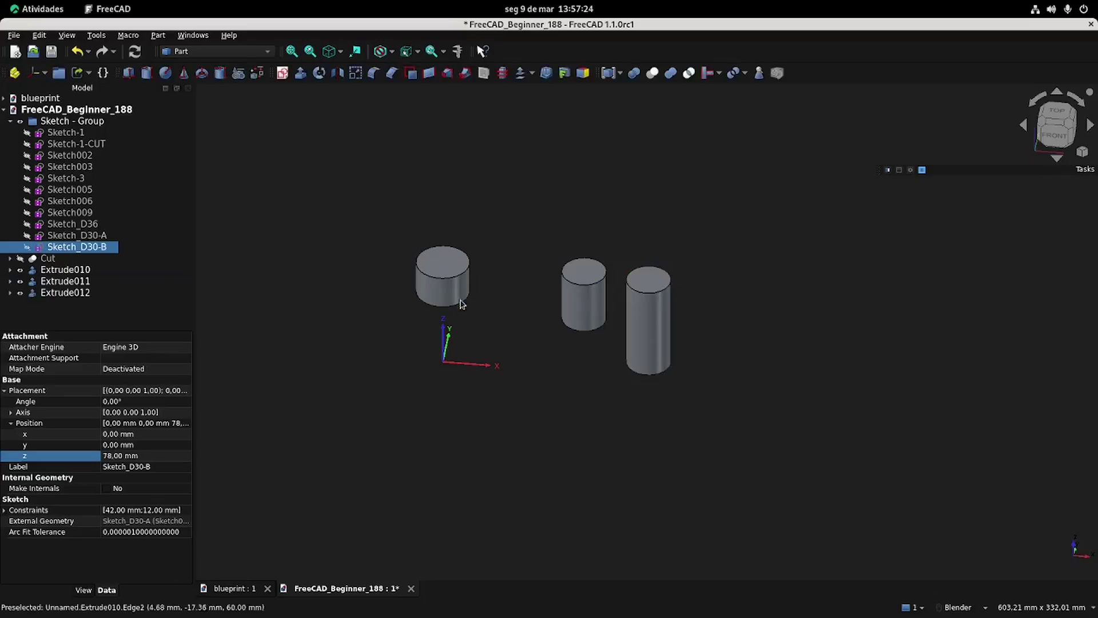
Reverse the extrusion direction of the 36 mm diameter cylinder so it runs downward from its sketch.
click(440, 294)
click(107, 521)
click(107, 521)
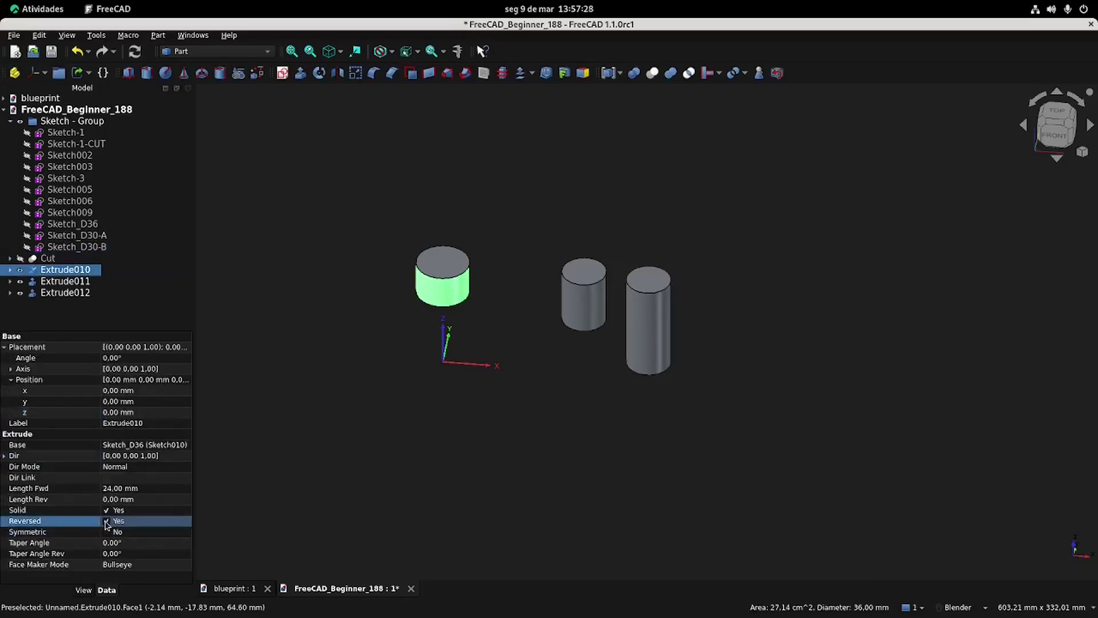
click(19, 307)
Show the hidden Cut body together with the three cylinders and compare the boss heights with the blueprint.
click(20, 258)
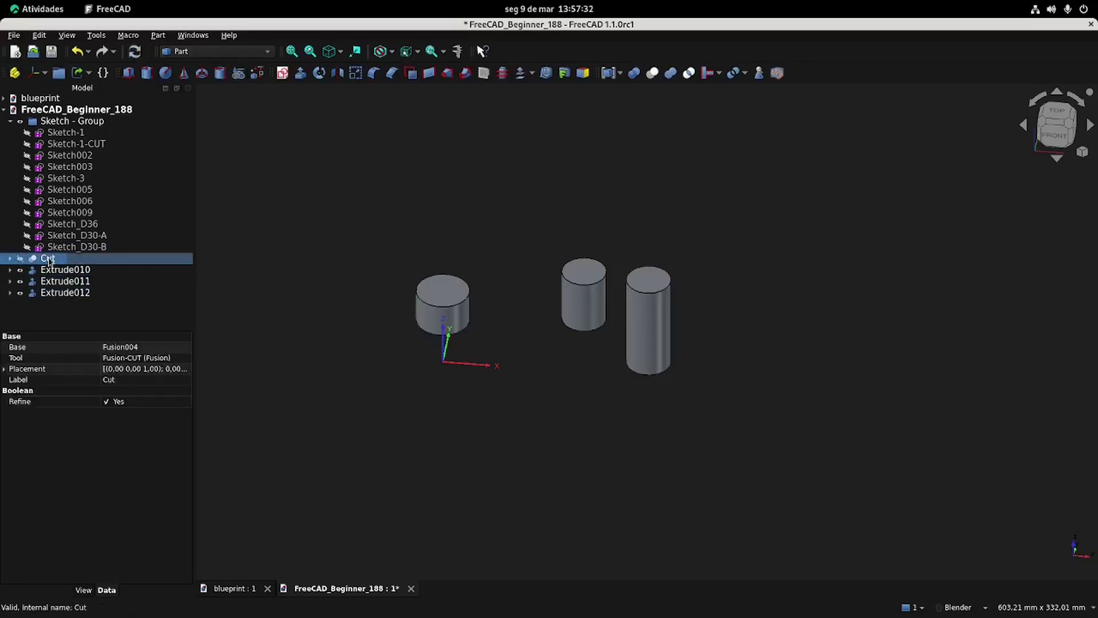
key(space)
click(514, 264)
mouse_move(539, 472)
middle_down()
mouse_move(518, 337)
mouse_move(541, 276)
mouse_move(502, 328)
mouse_move(444, 319)
mouse_move(471, 326)
mouse_move(517, 444)
mouse_move(642, 466)
mouse_move(572, 429)
middle_up()
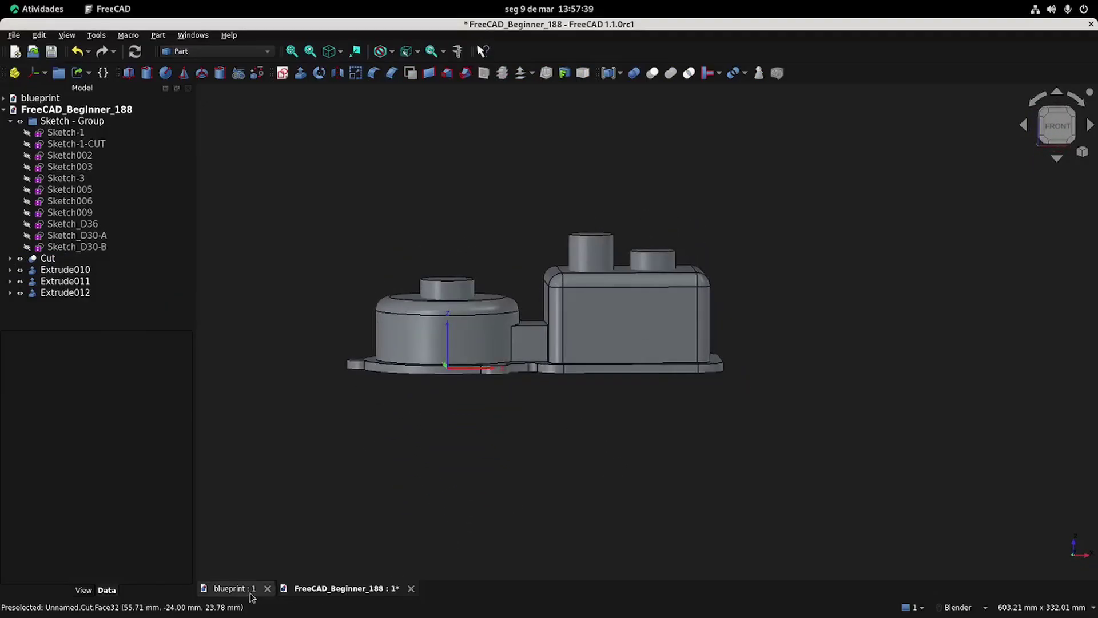
click(246, 591)
click(343, 589)
middle_drag(401, 332, 410, 299)
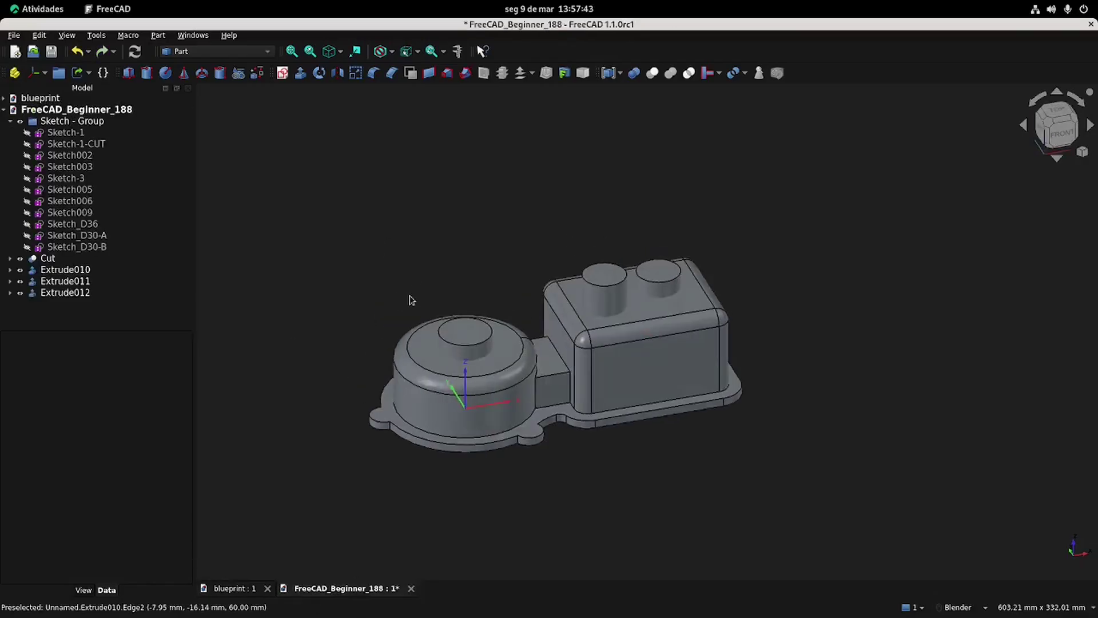
Fuse the Cut body with Extrude010, Extrude011 and Extrude012 into one solid.
click(56, 258)
ctrl+click(60, 270)
ctrl+click(60, 281)
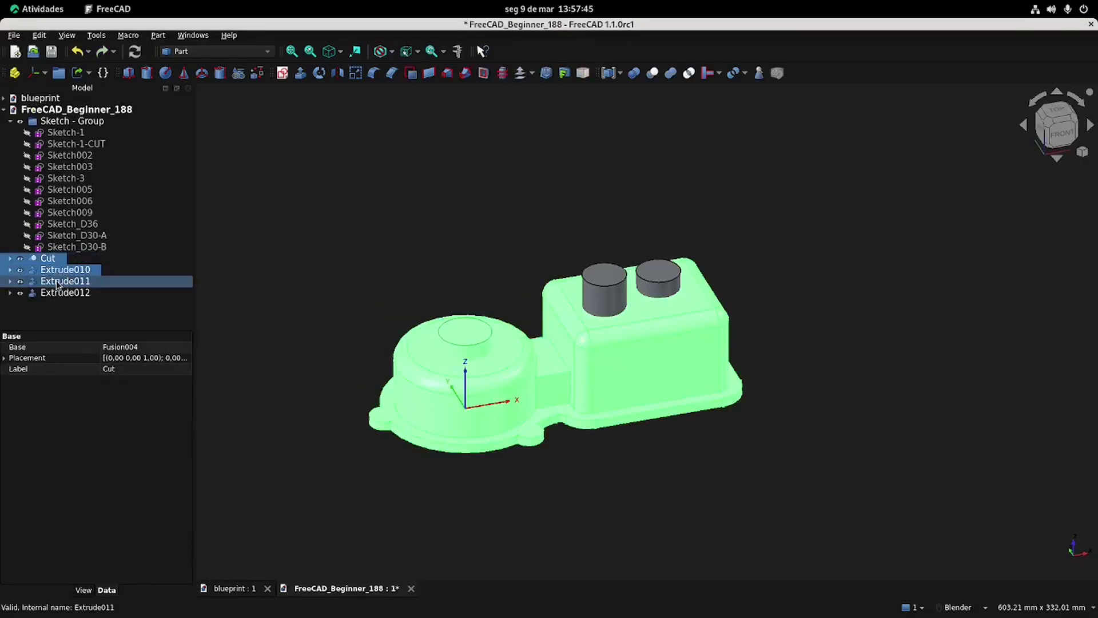
ctrl+click(61, 293)
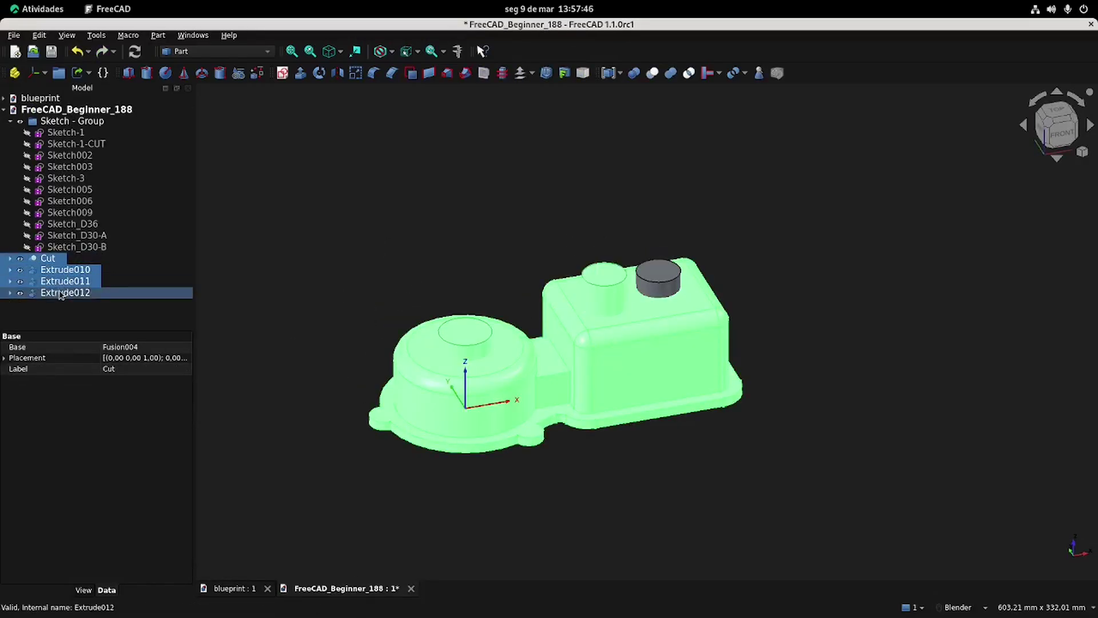
click(671, 73)
mouse_move(572, 320)
middle_down()
mouse_move(598, 485)
mouse_move(474, 526)
mouse_move(555, 422)
mouse_move(622, 409)
middle_up()
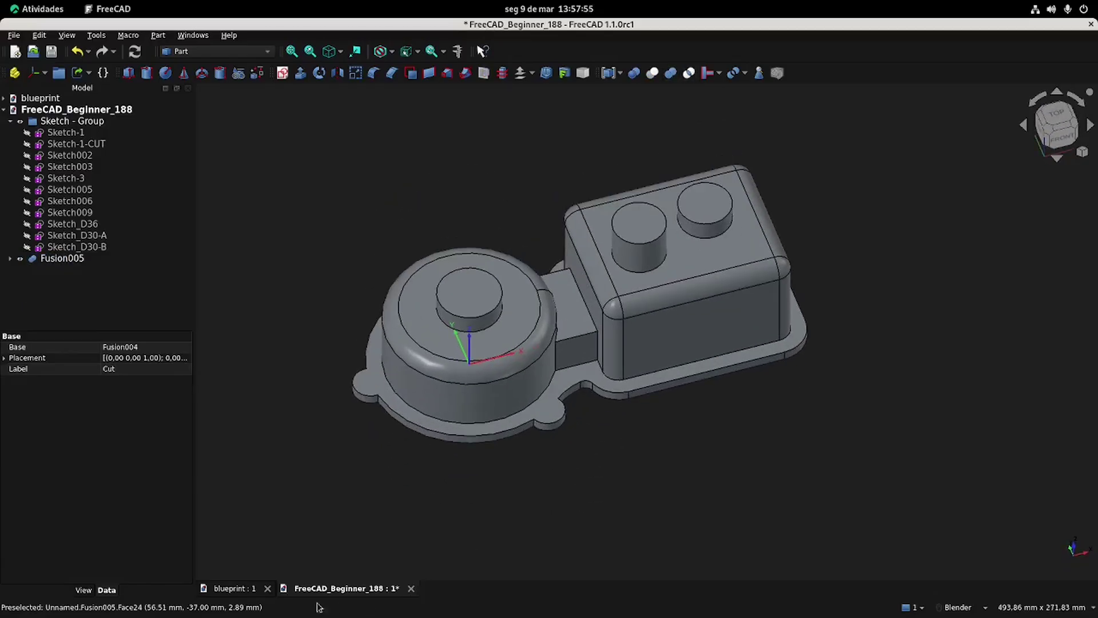
Compare the blueprint's section H-H fillet radii with the underside of the fused housing around the bosses.
click(233, 588)
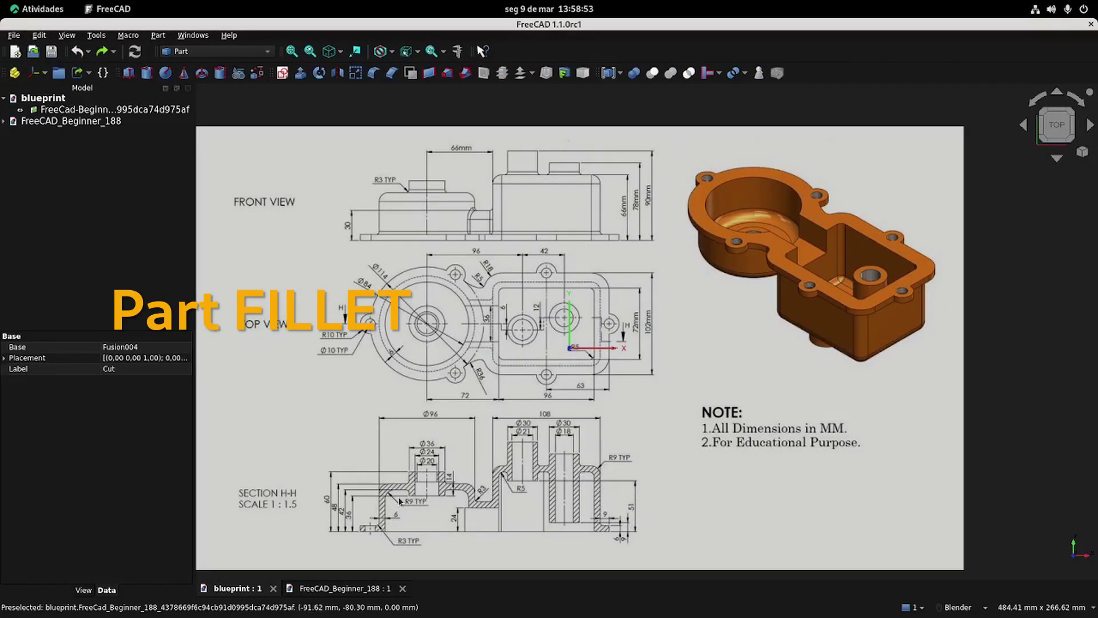
click(343, 588)
key(5)
scroll(515, 343, up, 5)
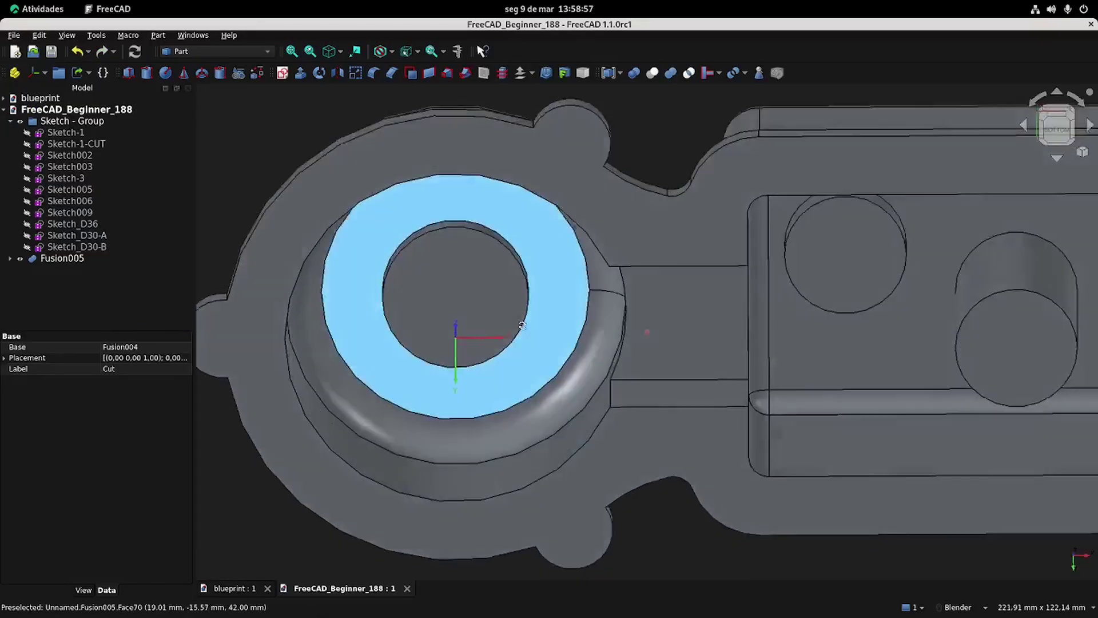
click(234, 588)
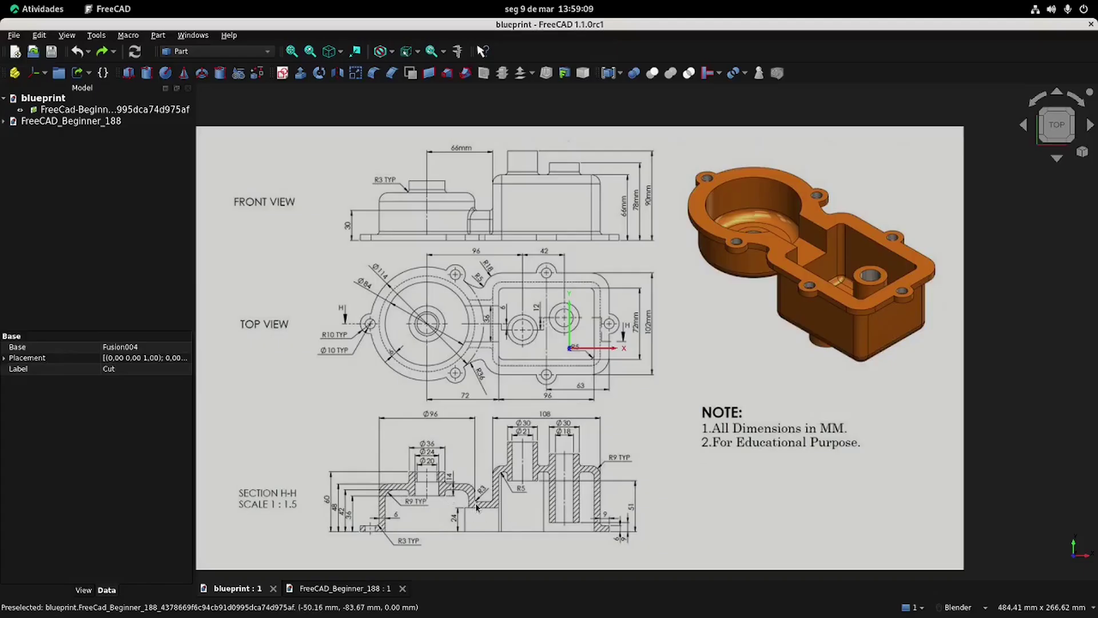
click(345, 588)
Fillet the three interior edges where the cylindrical bosses meet the chamber ceilings with a 3 mm radius.
click(715, 177)
shift+middle_drag(715, 178, 412, 208)
click(606, 213)
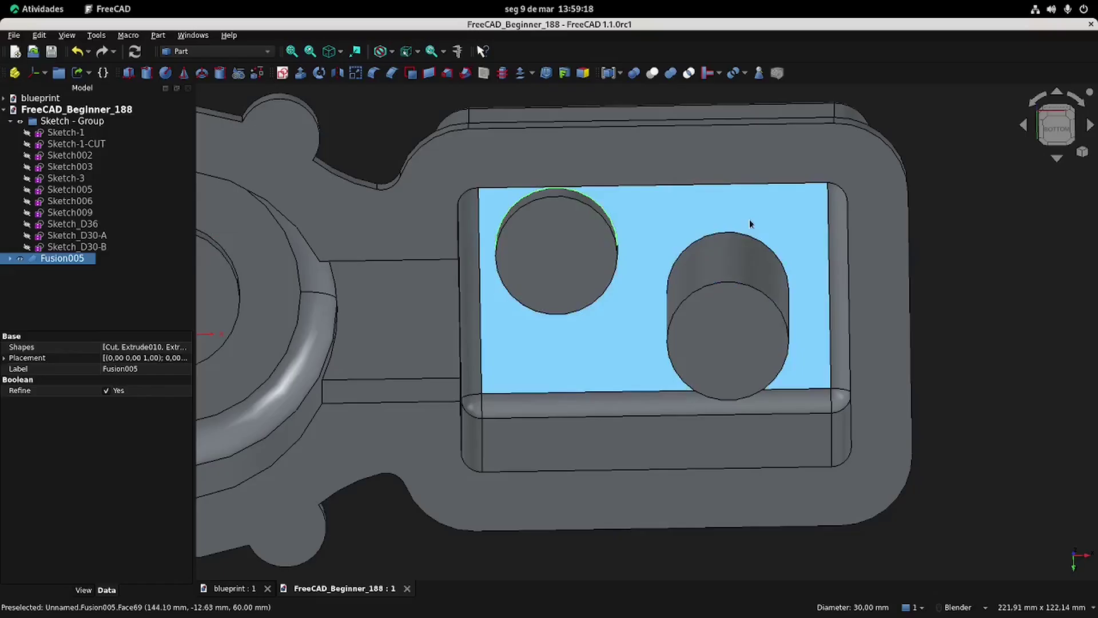
shift+middle_drag(599, 221, 702, 218)
click(305, 232)
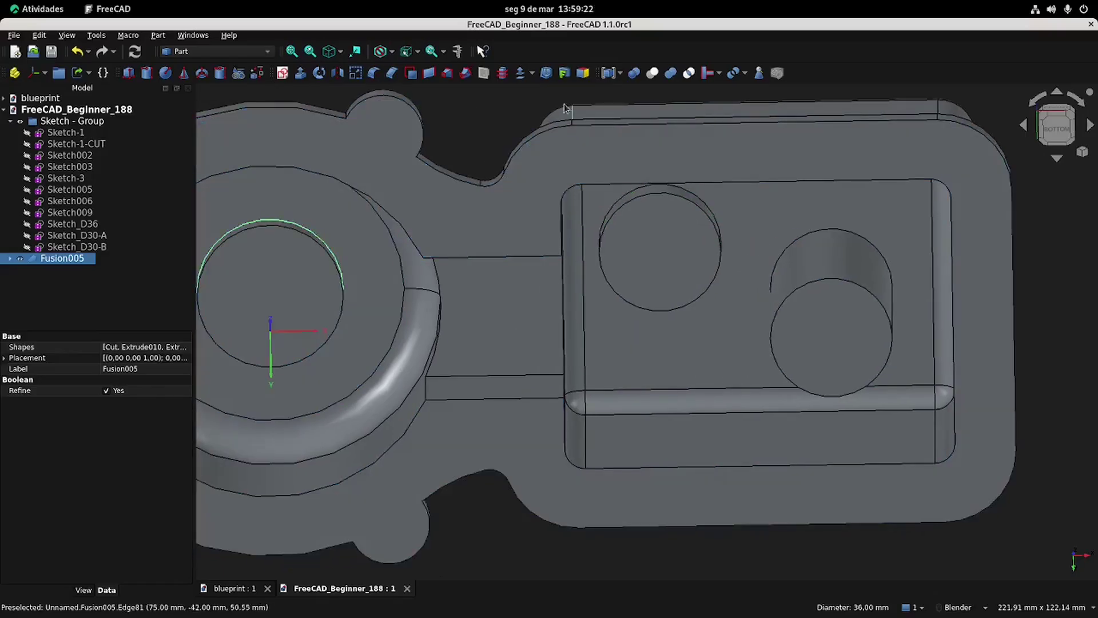
click(373, 72)
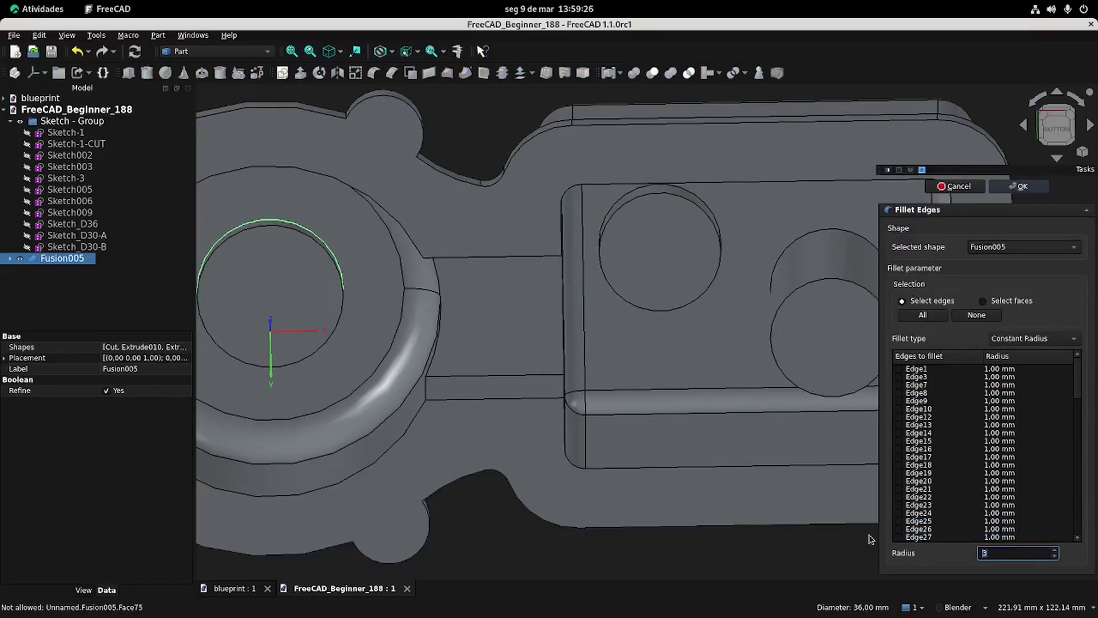
click(714, 207)
click(807, 234)
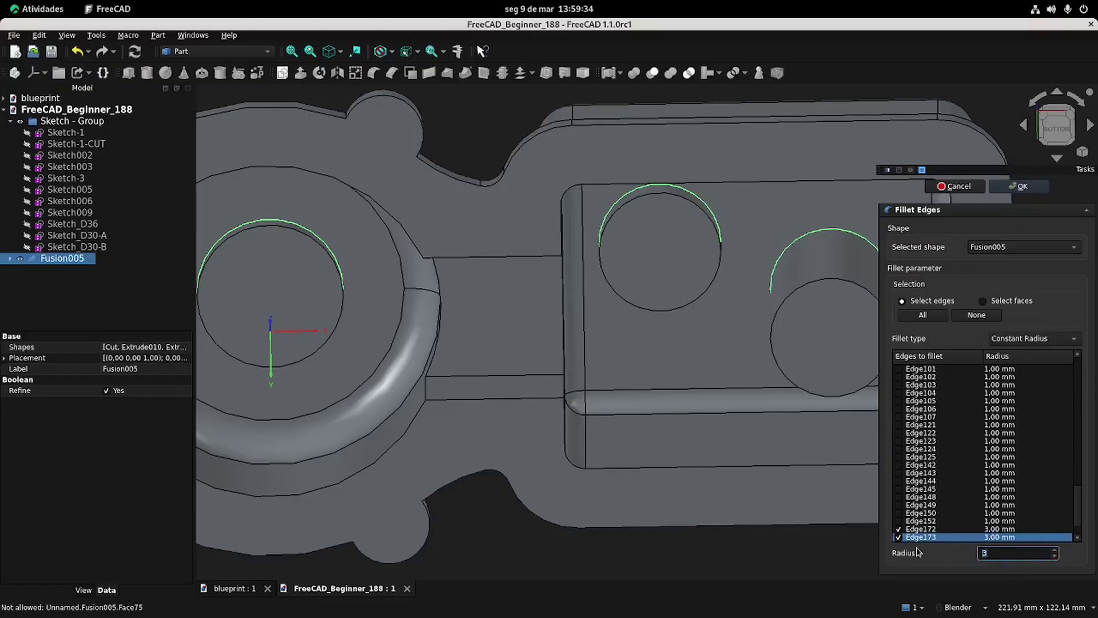
click(1022, 187)
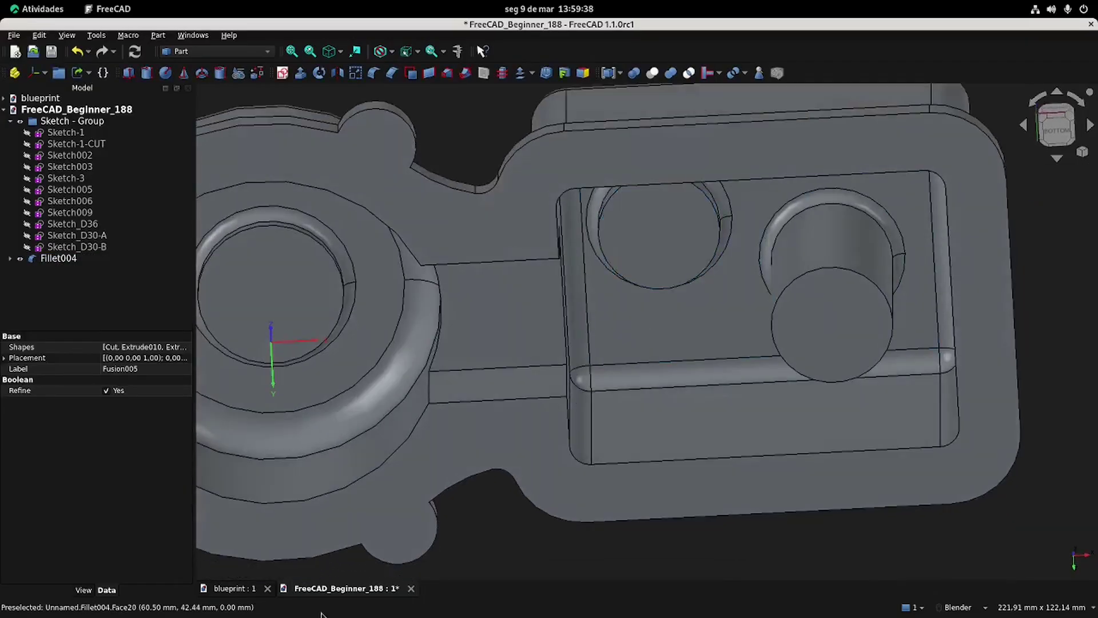
Check the blueprint and fillet the outer base edges of the three bosses on top of the housing with a 3 mm radius.
click(235, 588)
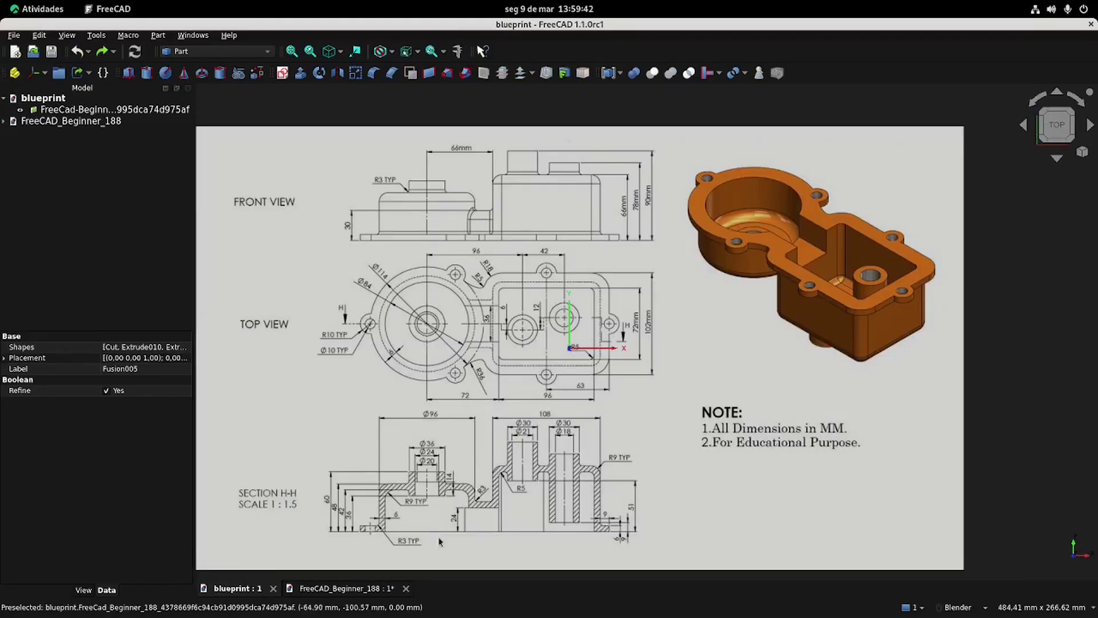
click(325, 589)
middle_drag(544, 337, 618, 456)
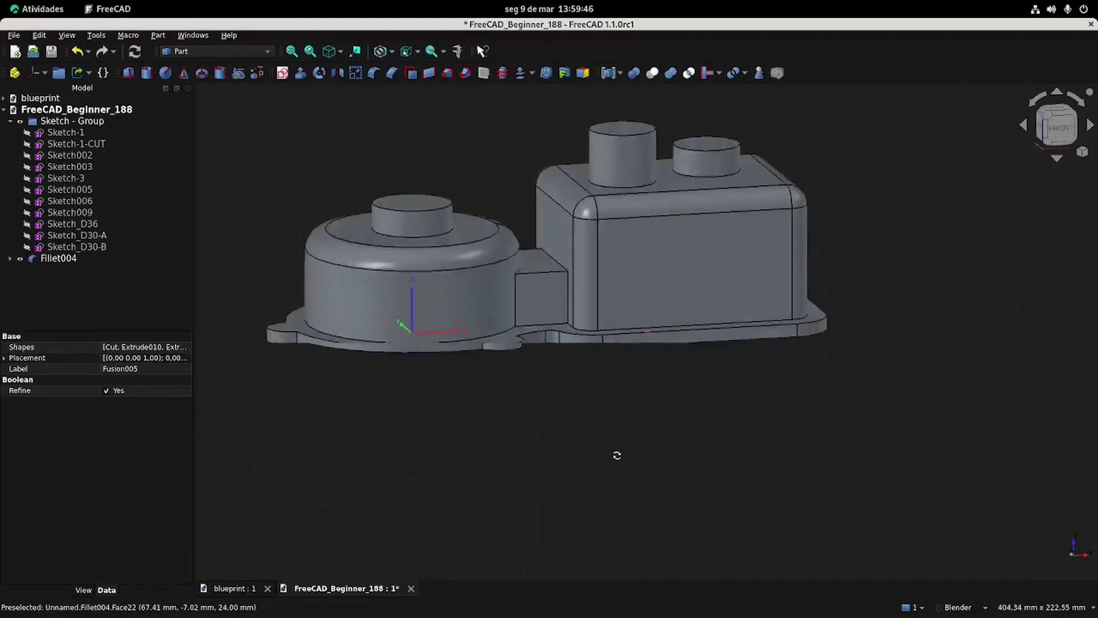
scroll(531, 313, up, 2)
middle_drag(549, 302, 443, 339)
click(433, 333)
click(373, 73)
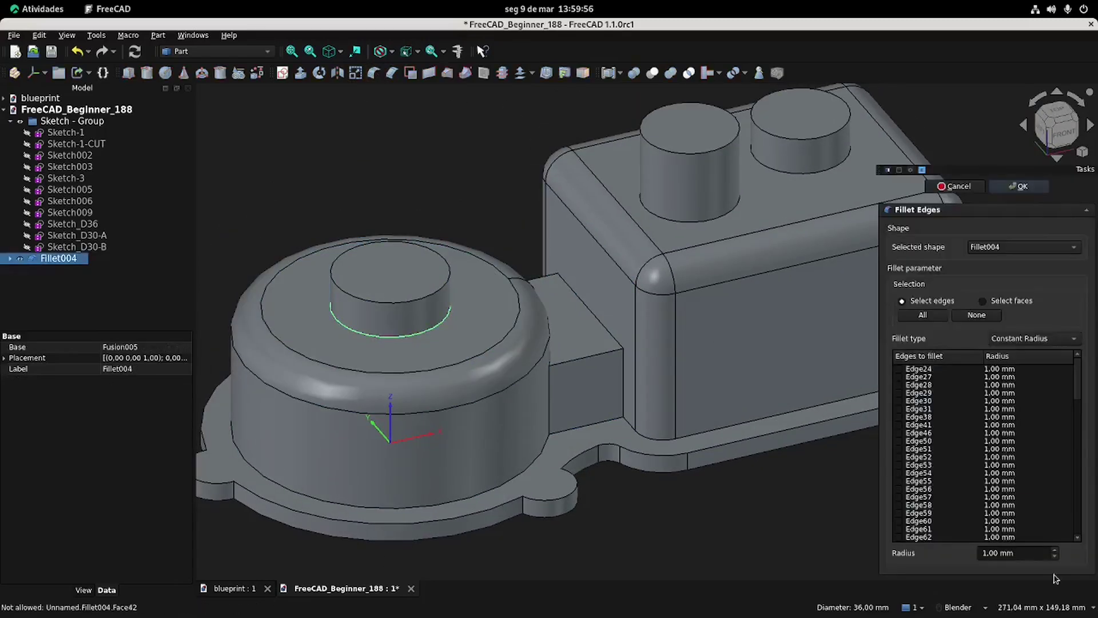
drag(1025, 553, 895, 539)
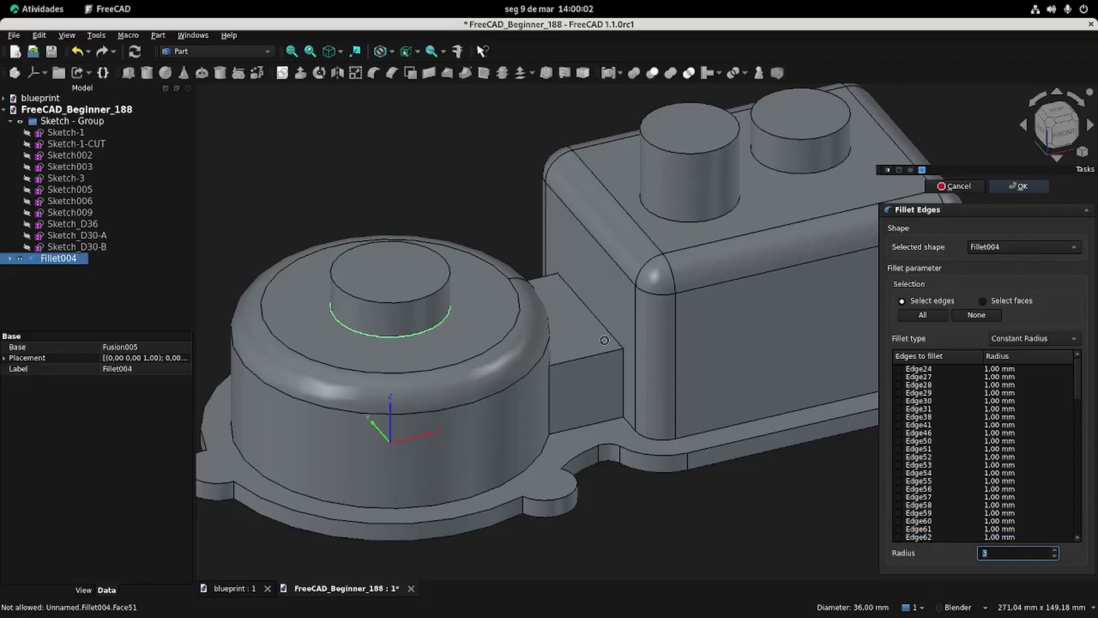
scroll(725, 256, down, 2)
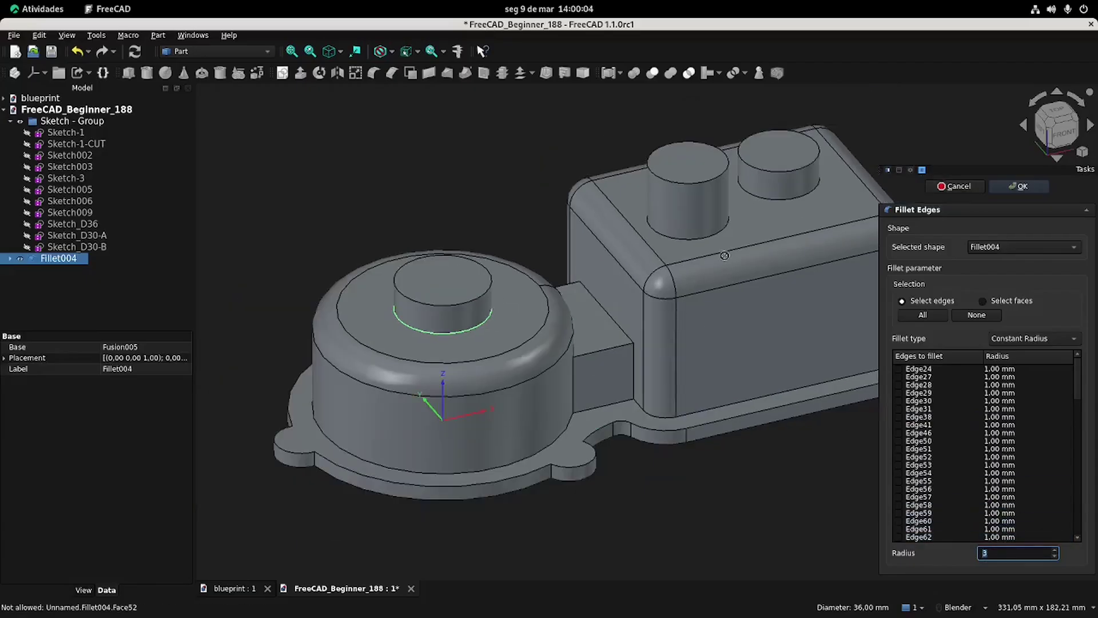
click(721, 232)
click(801, 196)
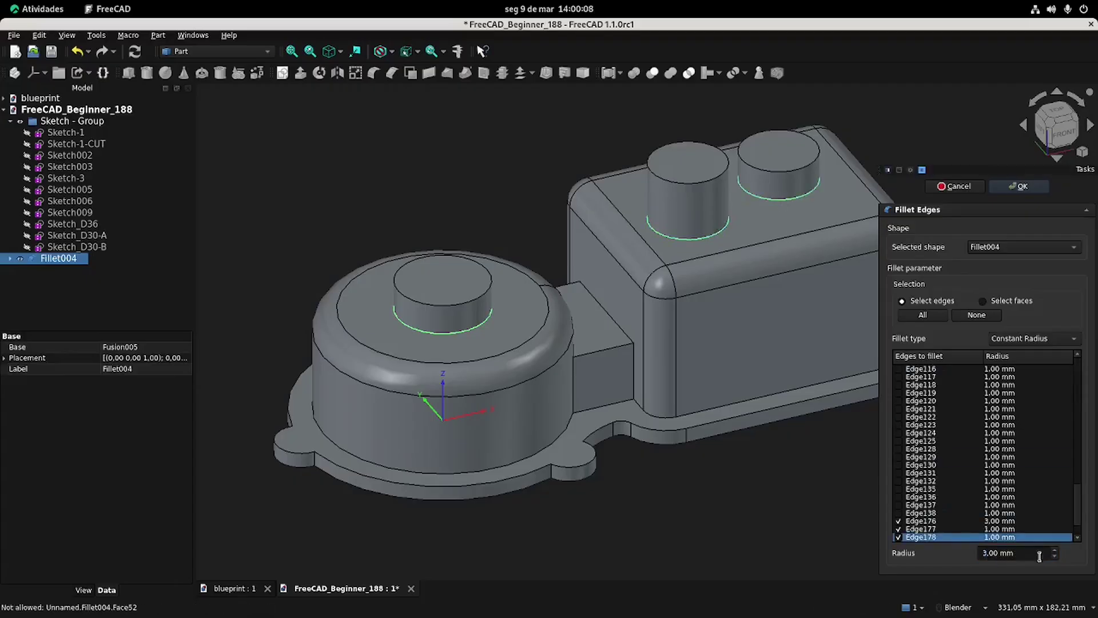
click(1023, 188)
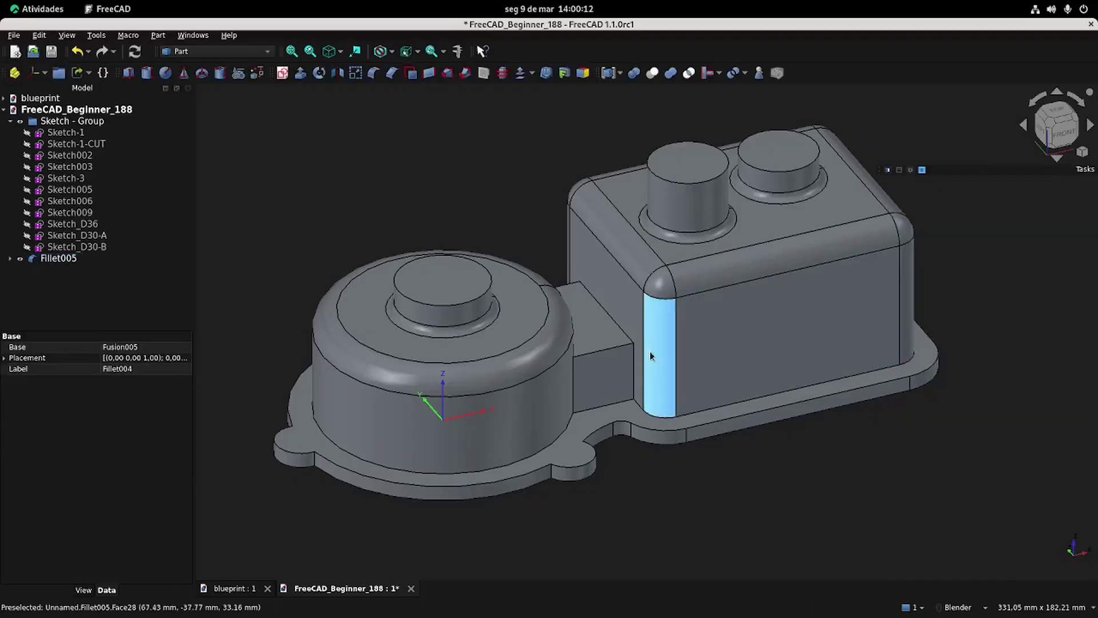
Start a 3 mm edge fillet and select the edges where both chambers and the connecting bridge meet the flange, plus the adjoining bridge-to-box edge.
scroll(649, 351, up, 4)
click(668, 372)
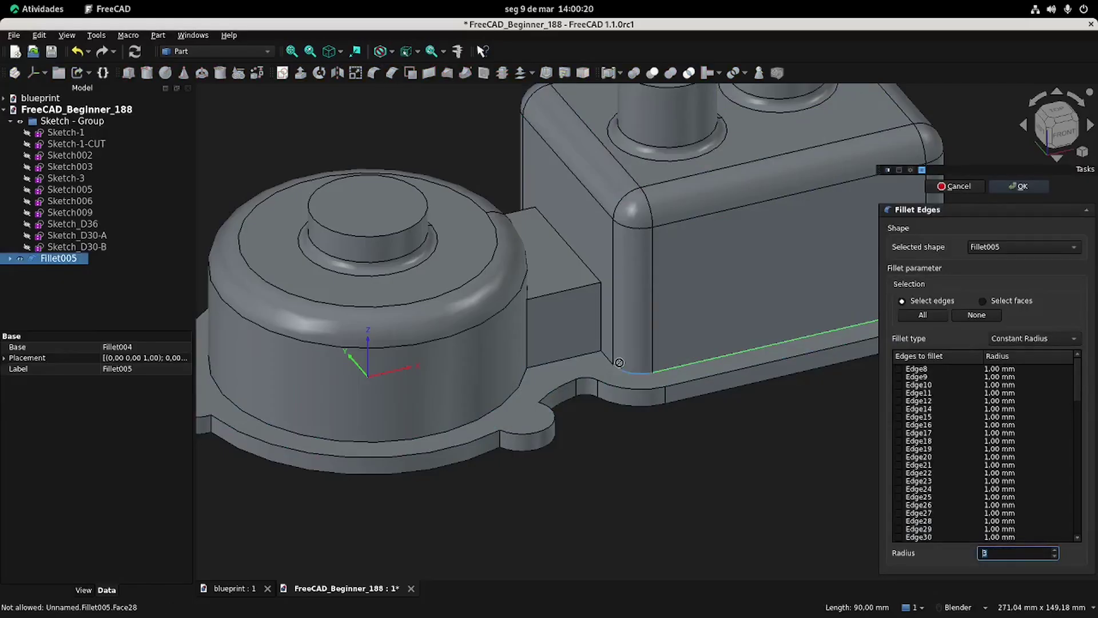
click(497, 409)
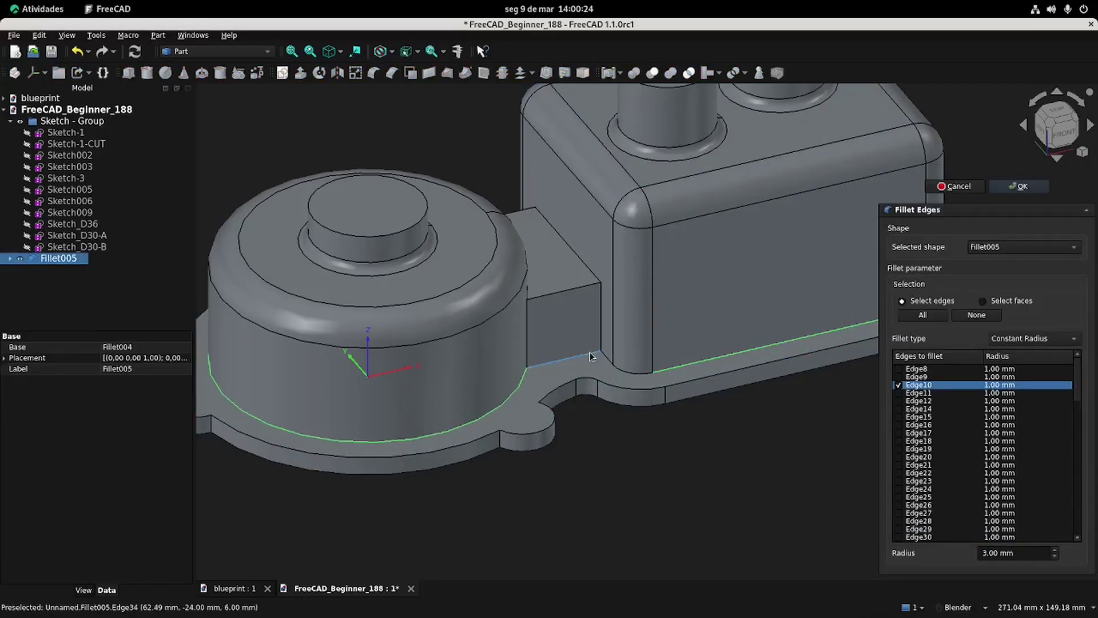
click(591, 356)
click(235, 588)
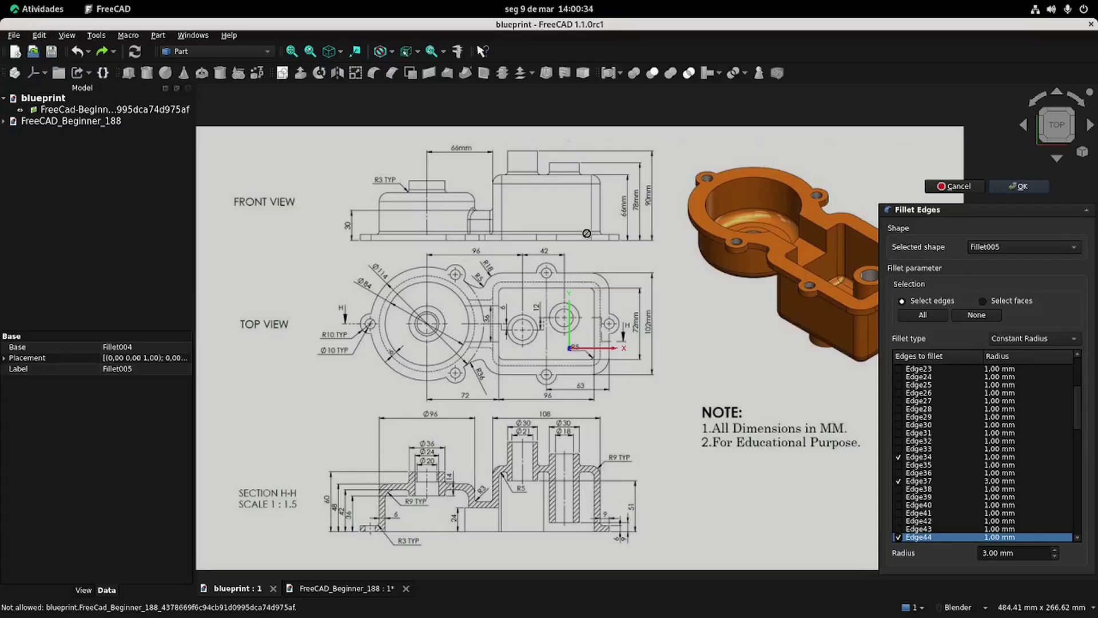
click(339, 589)
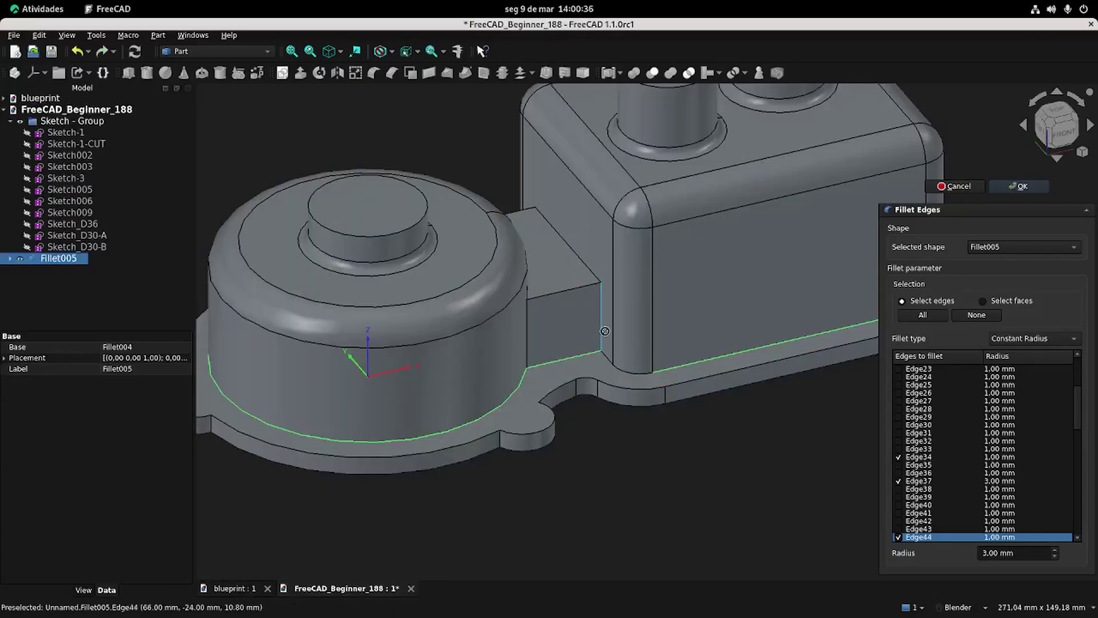
click(612, 364)
middle_drag(612, 364, 493, 336)
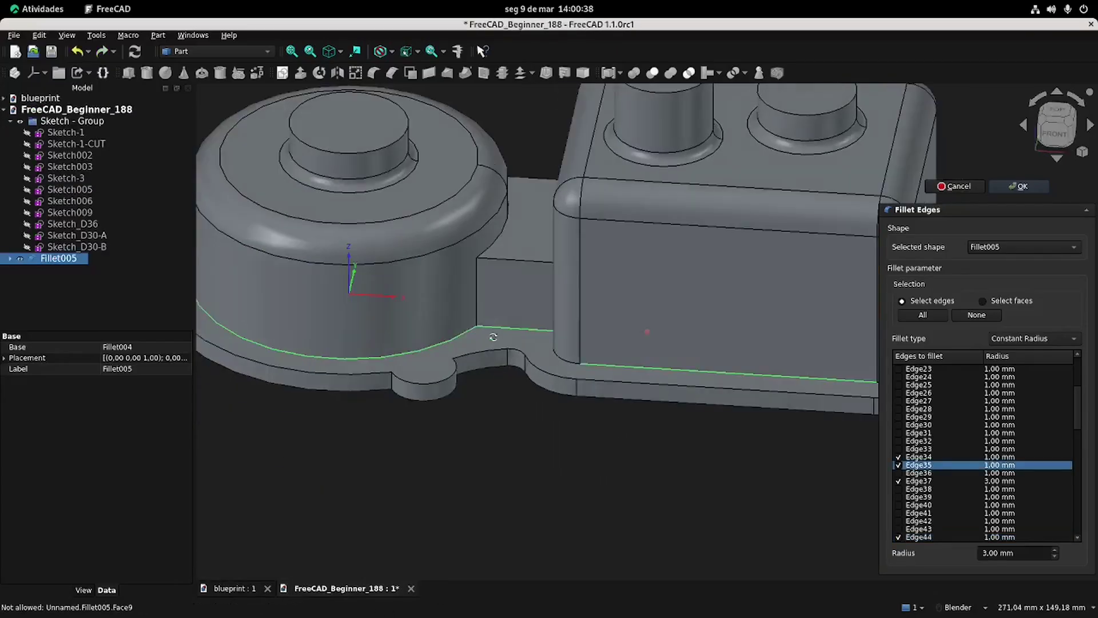
Add the connecting bridge's remaining top, vertical and base edges on both sides to the selection and apply the fillet.
click(495, 258)
click(476, 276)
click(488, 249)
middle_drag(430, 305, 672, 357)
click(666, 343)
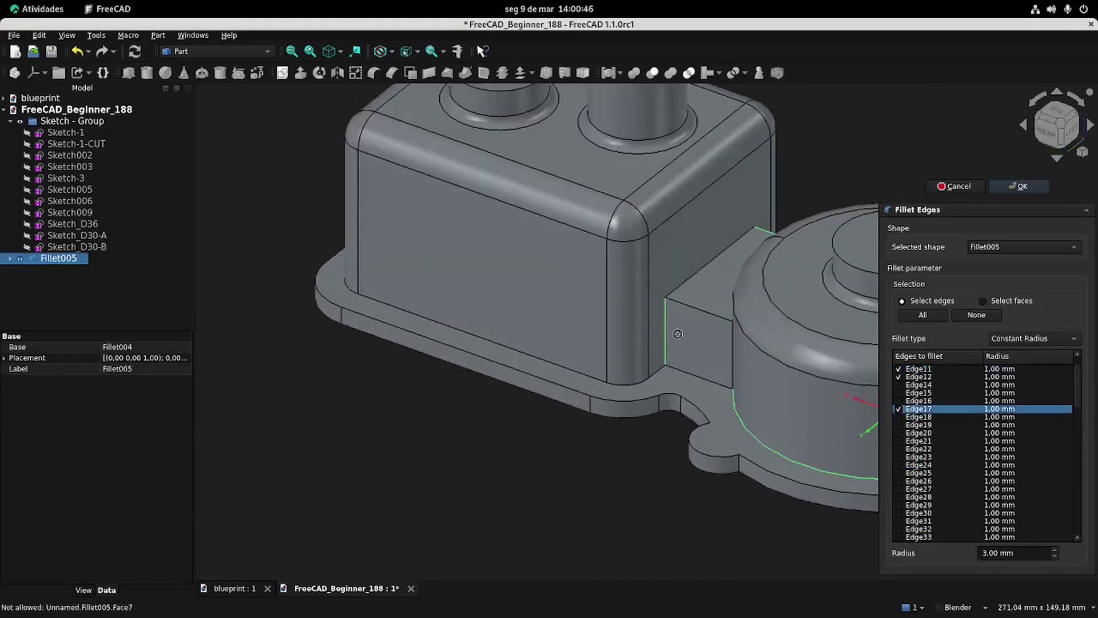
click(674, 289)
middle_drag(673, 288, 811, 267)
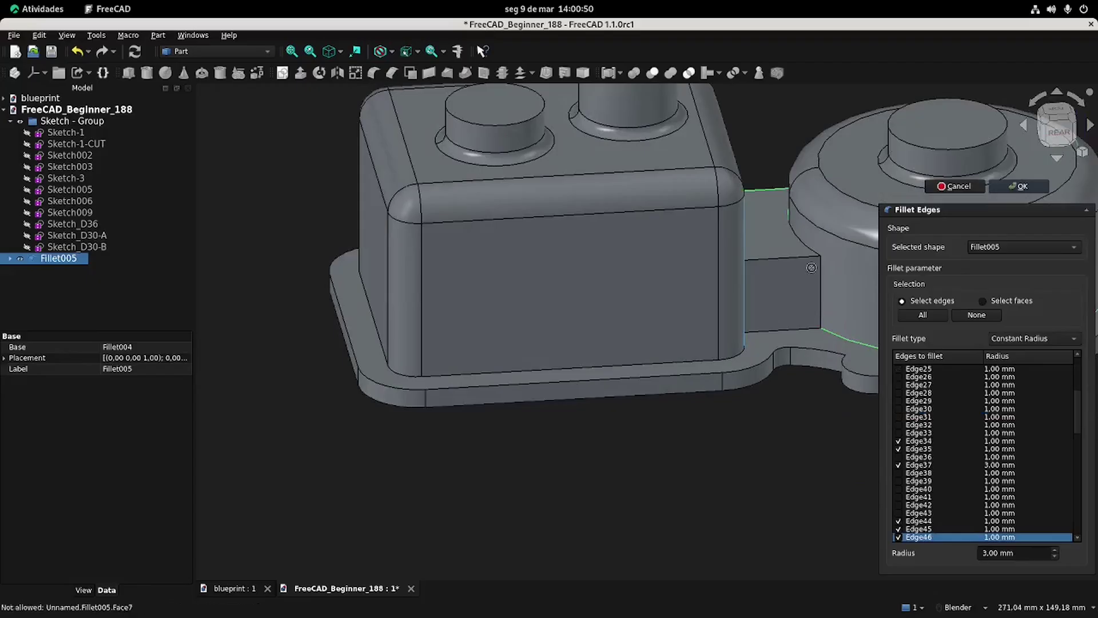
click(821, 280)
click(795, 258)
click(795, 330)
middle_drag(794, 331, 752, 316)
click(598, 383)
click(1021, 192)
Inspect the filleted housing from several sides and review the flange's mounting ears in the blueprint.
middle_drag(483, 388, 800, 367)
middle_drag(564, 320, 661, 306)
scroll(663, 354, down, 2)
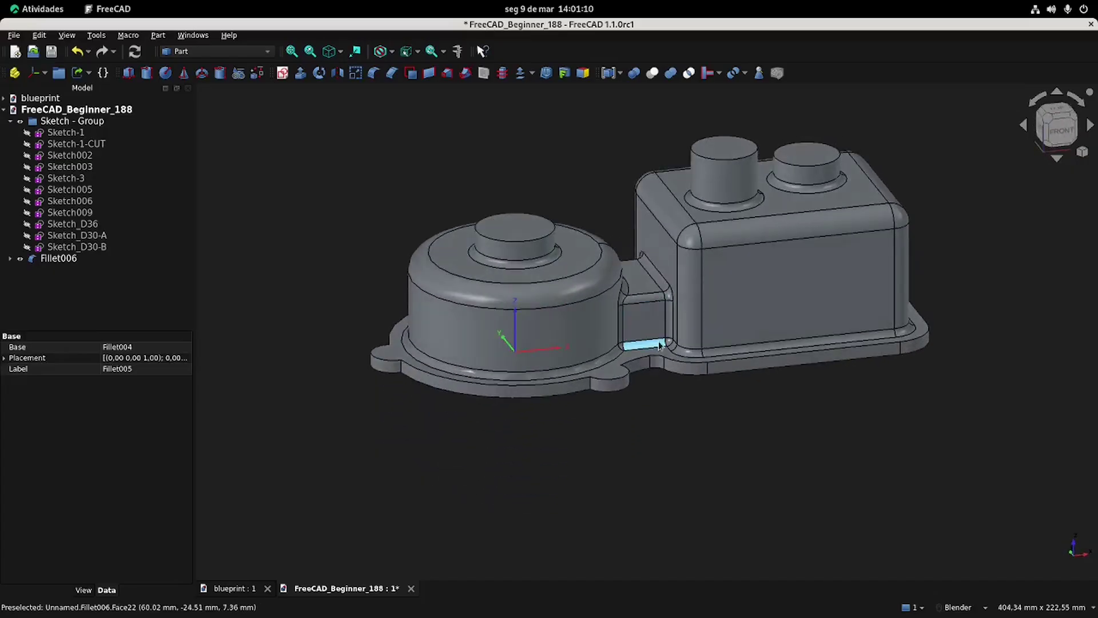
mouse_move(706, 449)
middle_down()
mouse_move(712, 303)
mouse_move(685, 448)
mouse_move(696, 456)
middle_up()
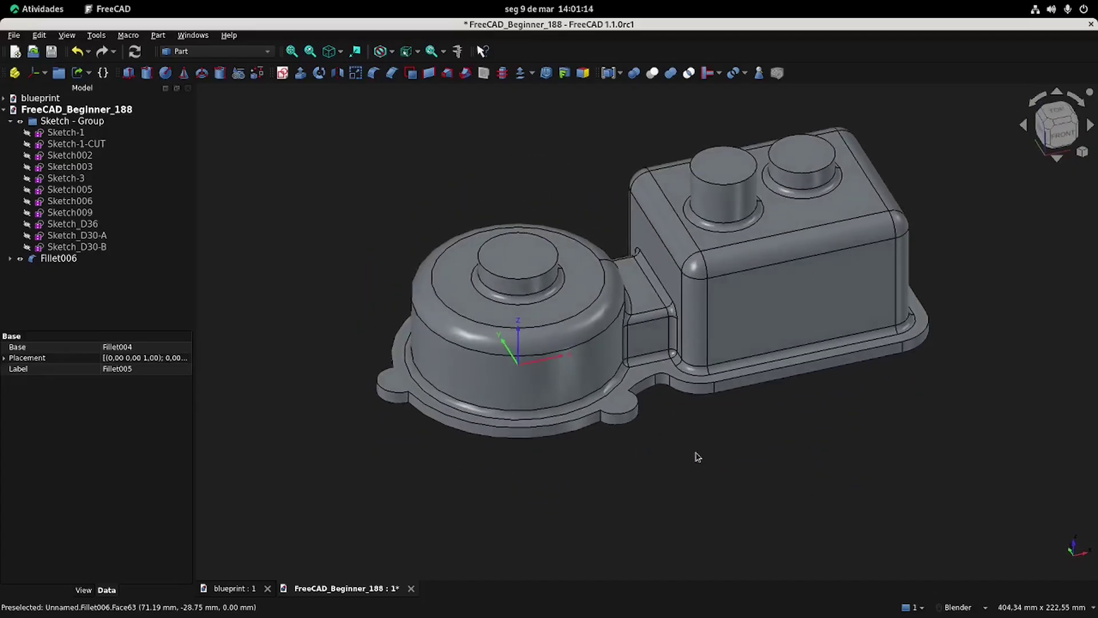
middle_drag(728, 321, 666, 353)
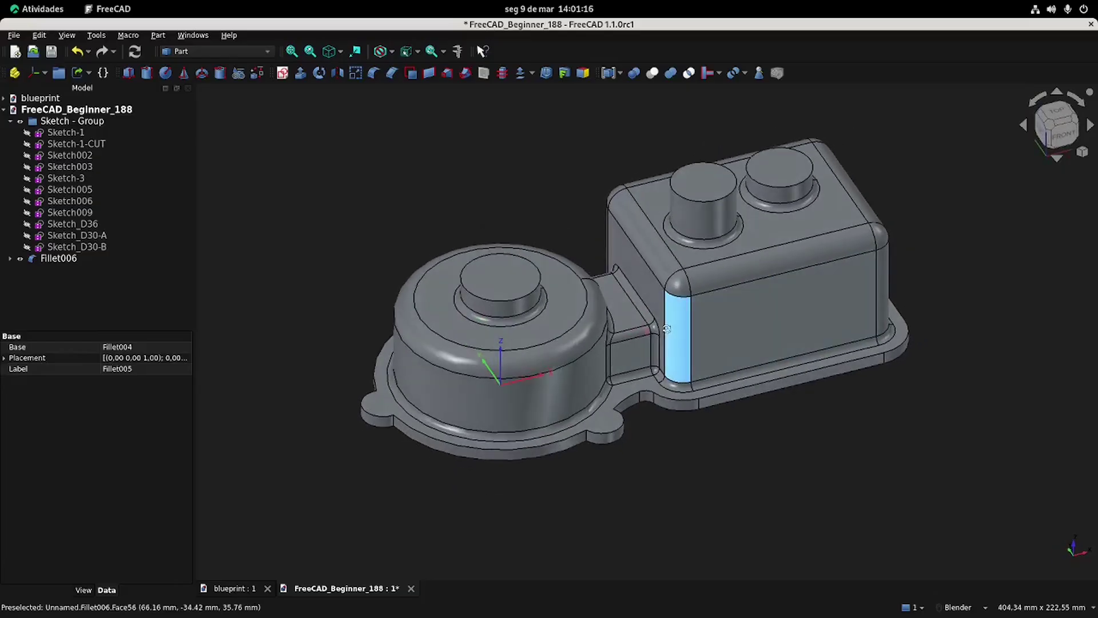
click(233, 588)
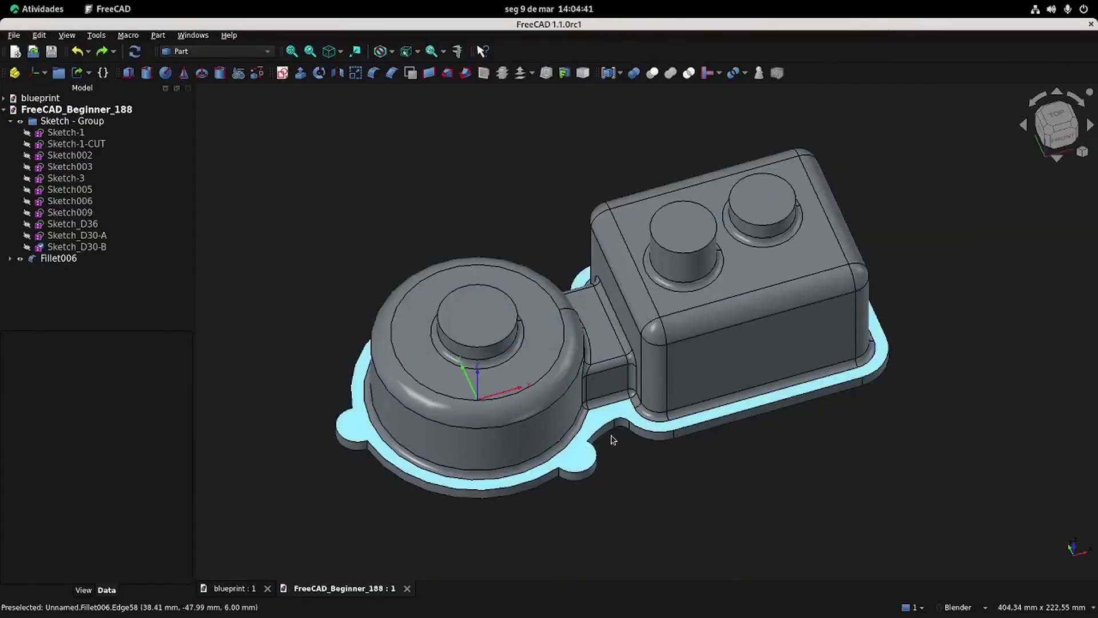
click(231, 590)
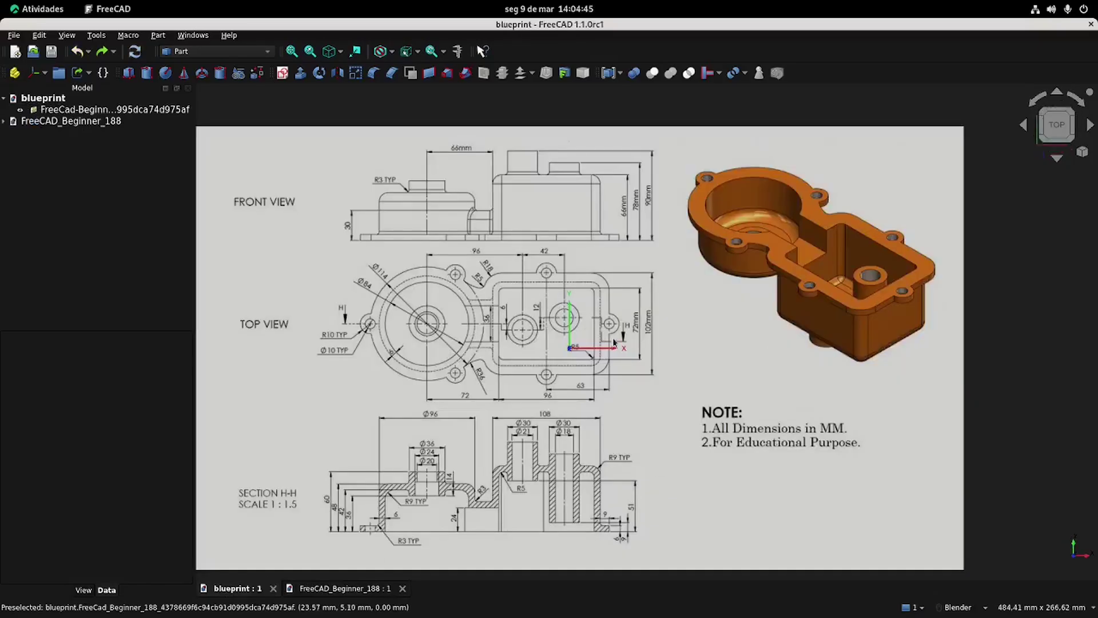
click(372, 590)
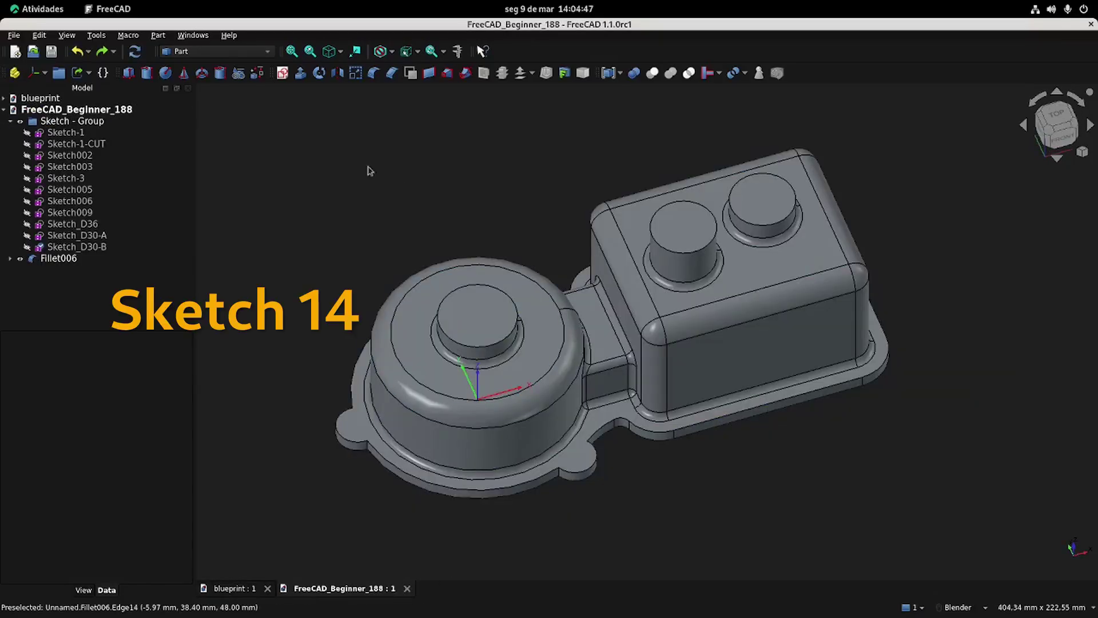
Create a new sketch on the XY plane and show the model cut by the section view.
click(282, 73)
click(591, 371)
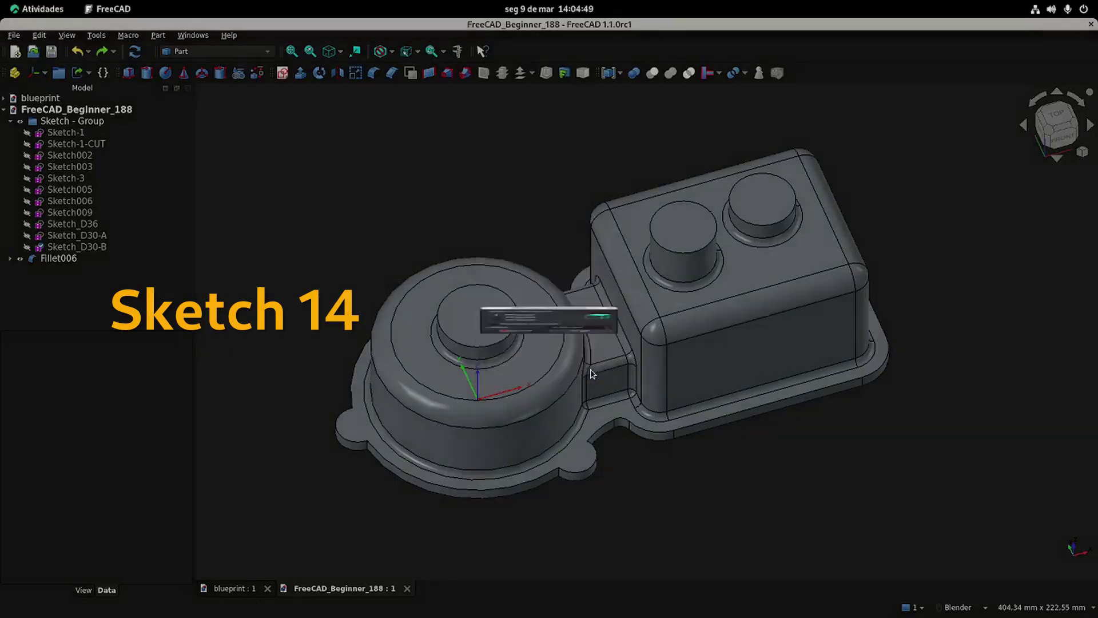
click(51, 74)
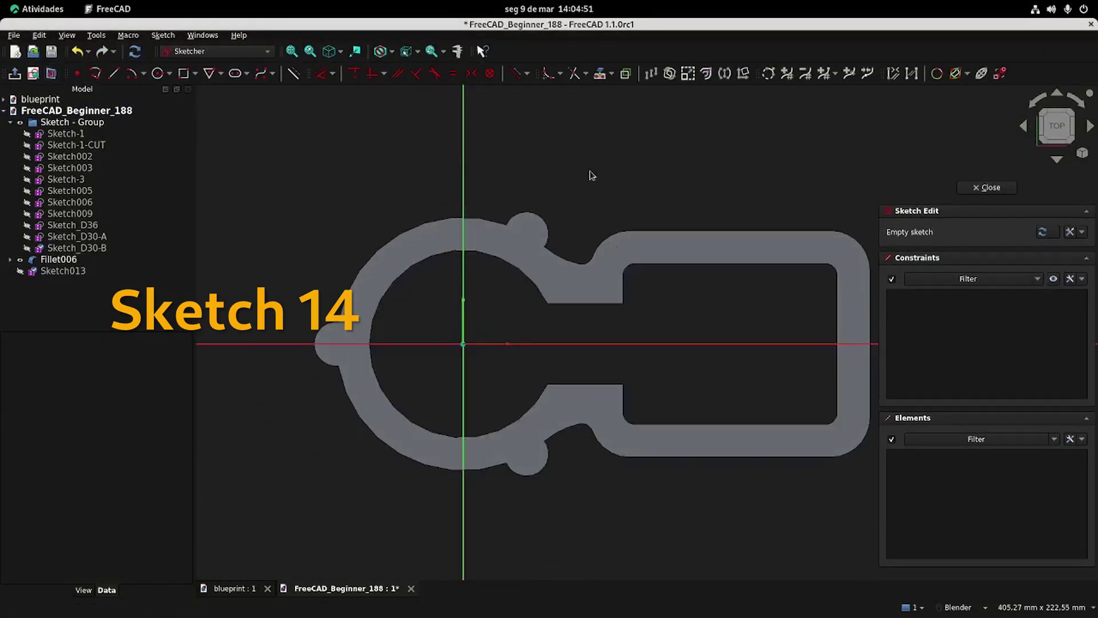
shift+middle_drag(696, 158, 625, 155)
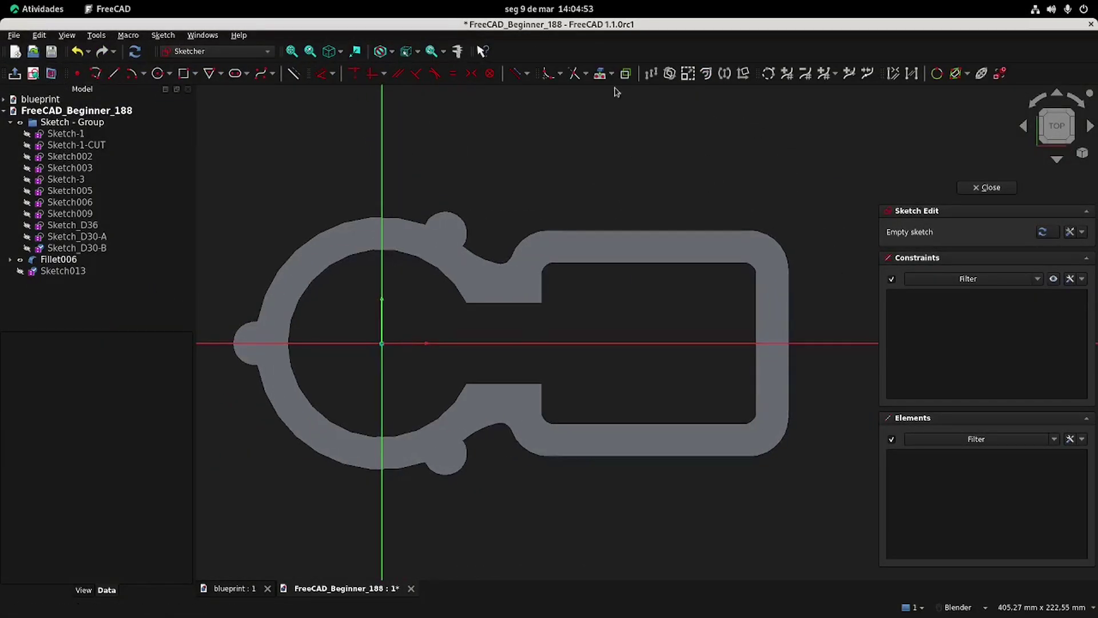
Project the upper ear's arc and the rectangular flange's upper, lower and end outer edges into the sketch as external geometry.
click(600, 73)
click(456, 213)
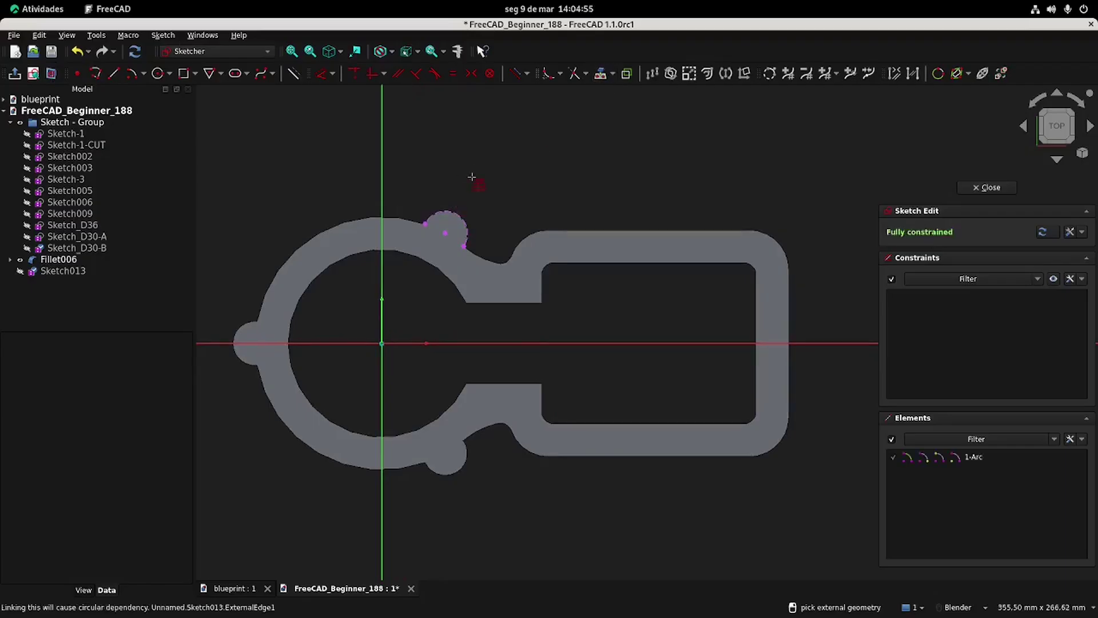
click(666, 231)
click(669, 457)
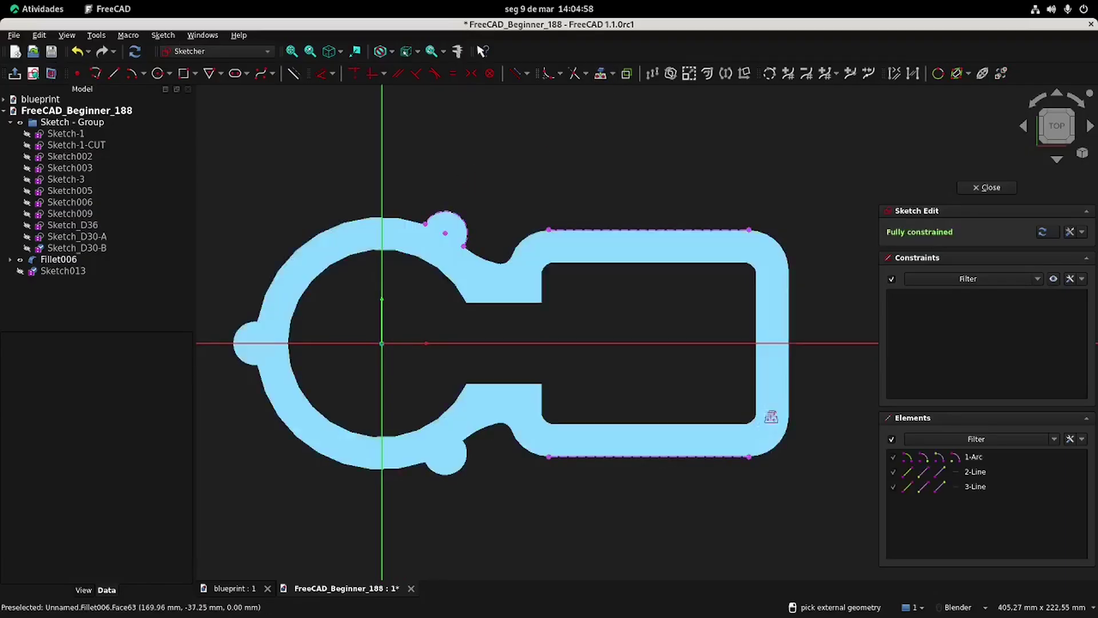
click(791, 379)
key(Escape)
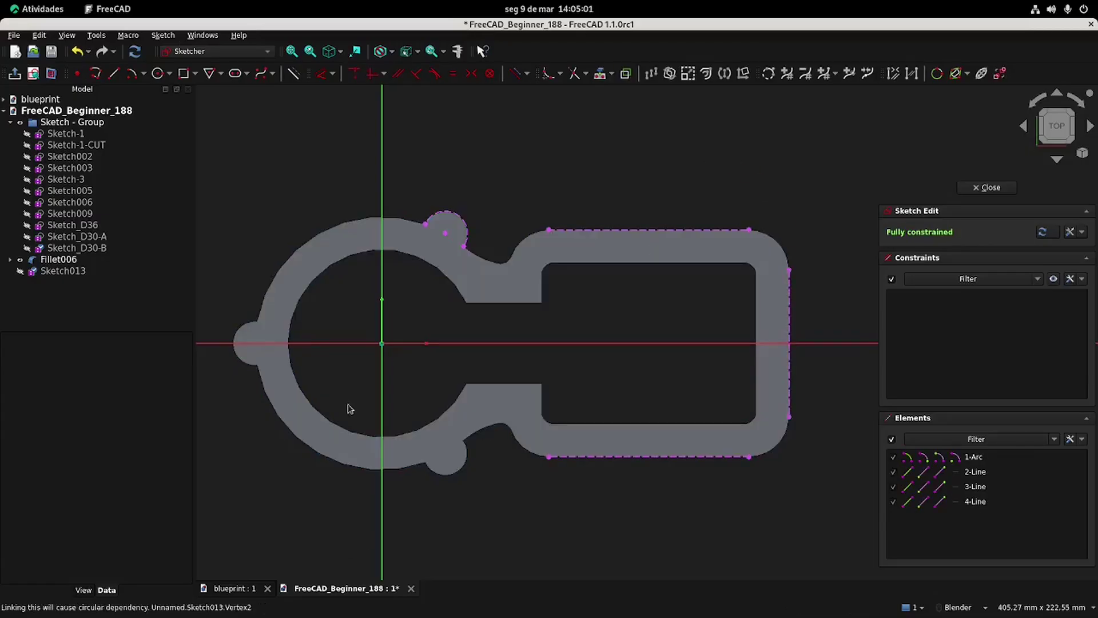
Draw three circles centred on the rectangular flange's projected upper, lower and end edges.
click(161, 76)
click(608, 230)
click(621, 216)
click(599, 456)
click(615, 476)
click(789, 364)
click(799, 387)
key(Escape)
Make the three circles equal to the projected ear arc and constrain the end circle's centre onto the horizontal axis.
click(798, 386)
click(618, 474)
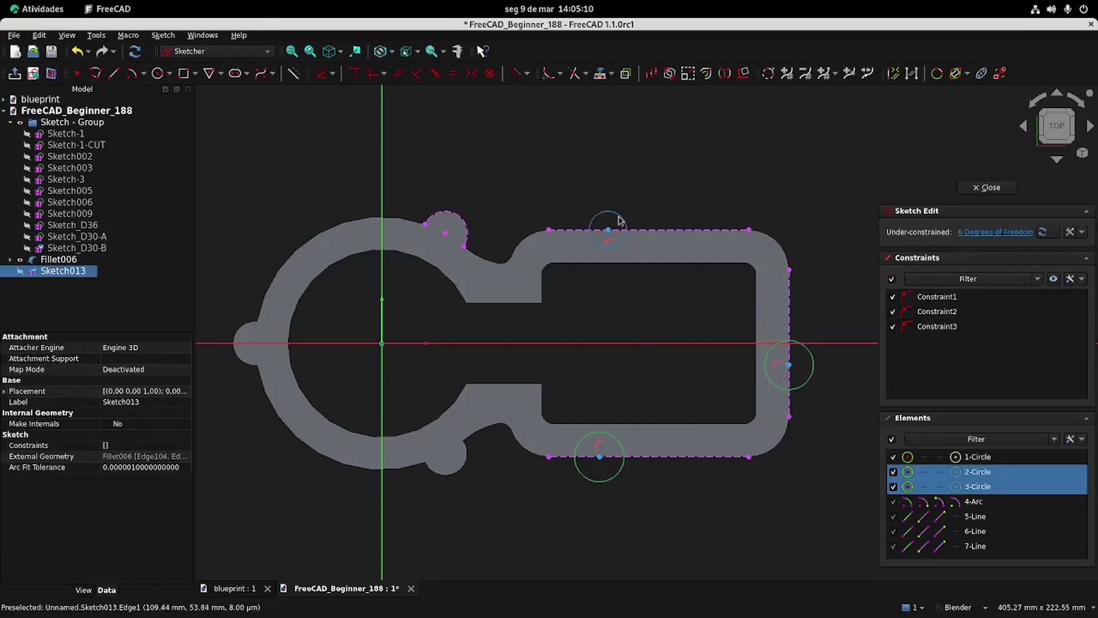
click(618, 218)
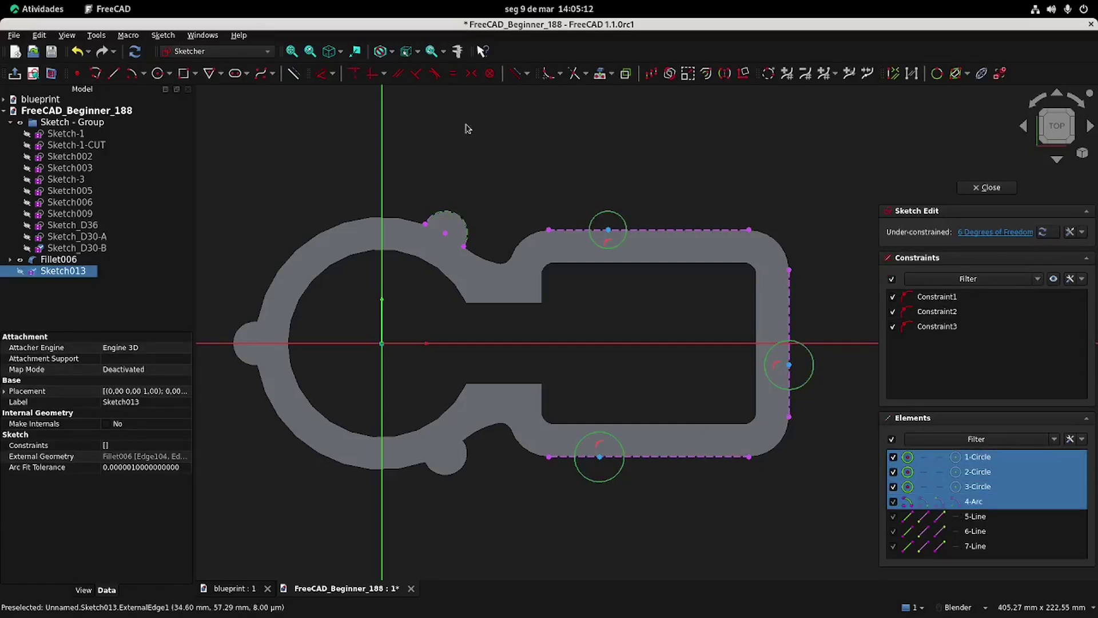
click(453, 73)
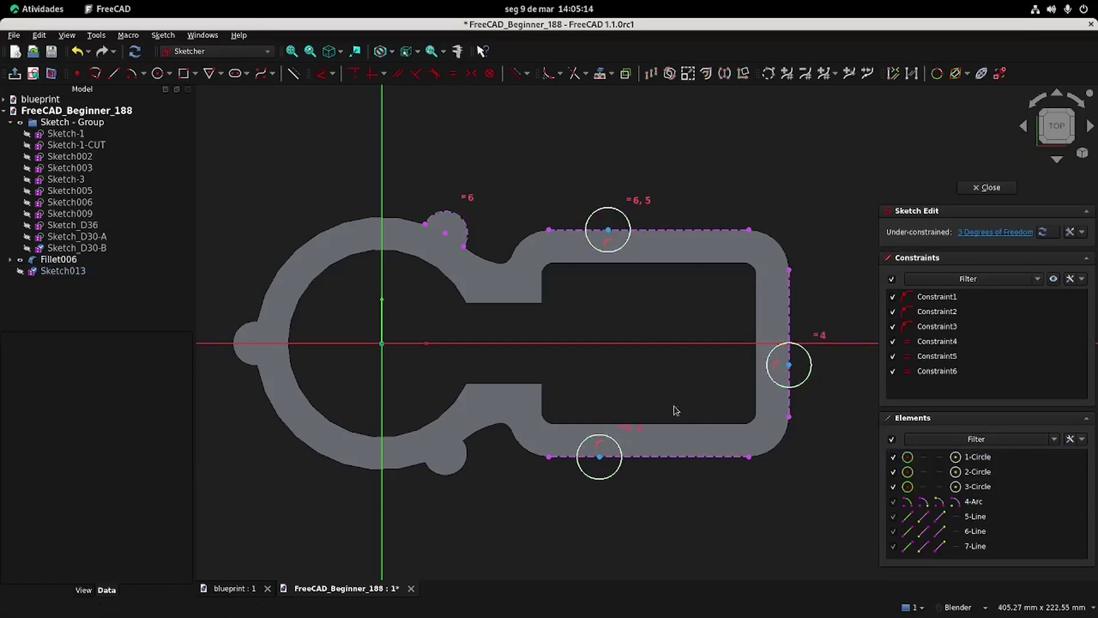
click(804, 381)
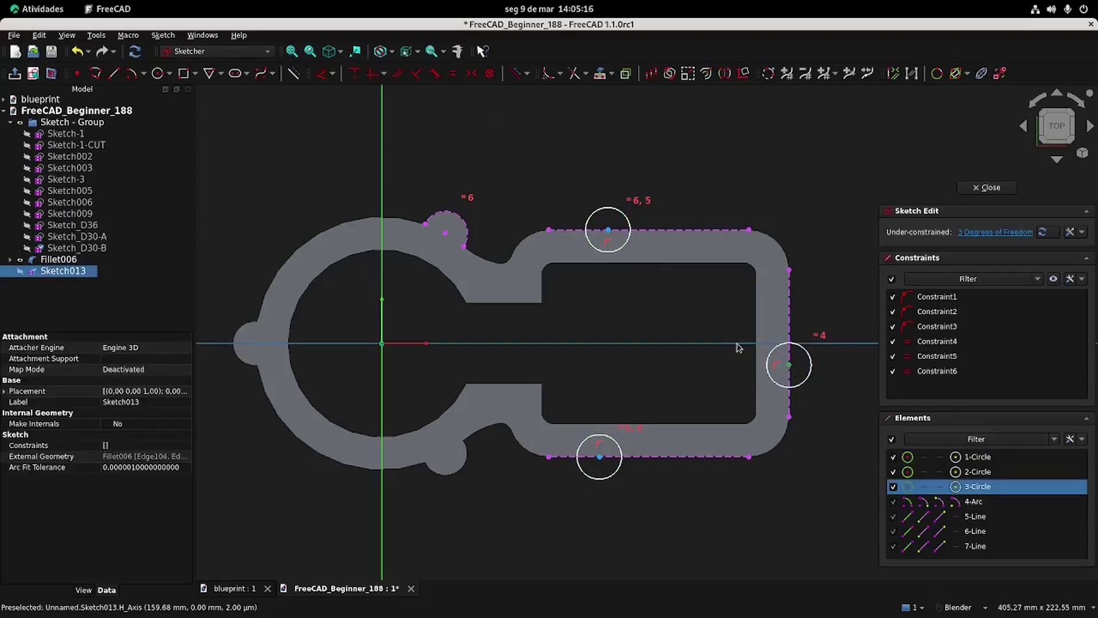
click(356, 75)
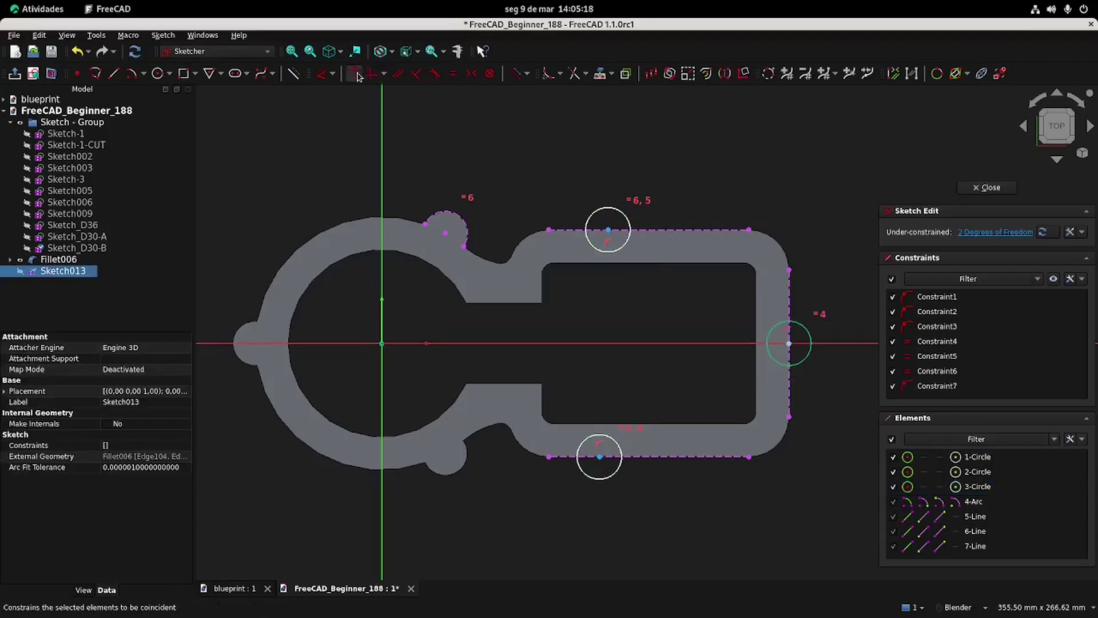
Join the upper and lower circles' centres with a line, constrain it vertical and convert it to construction geometry.
click(272, 588)
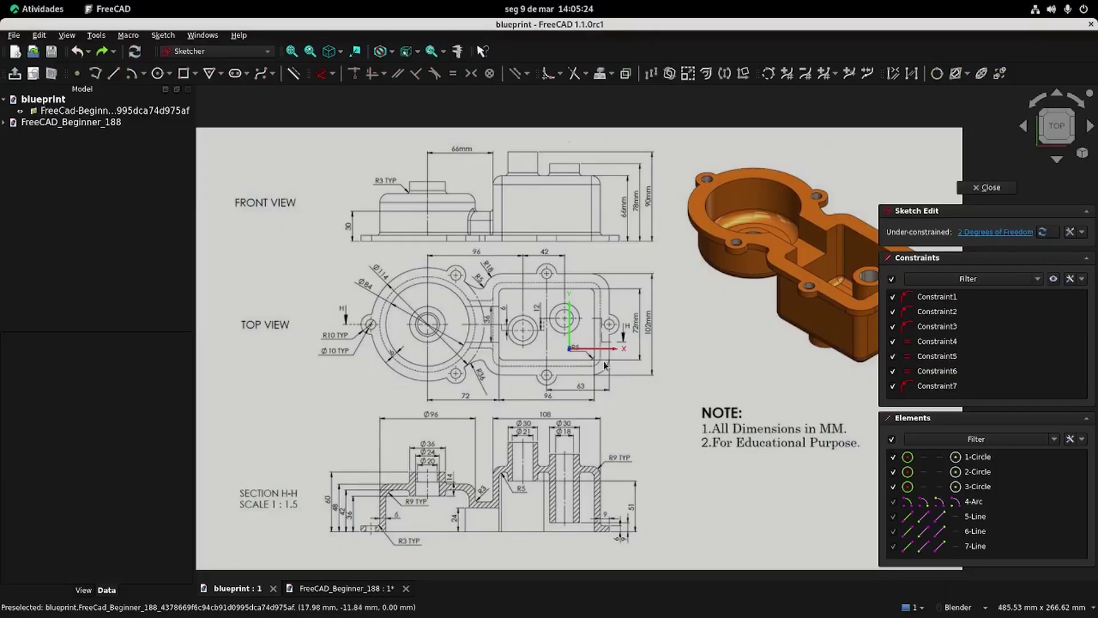
click(343, 588)
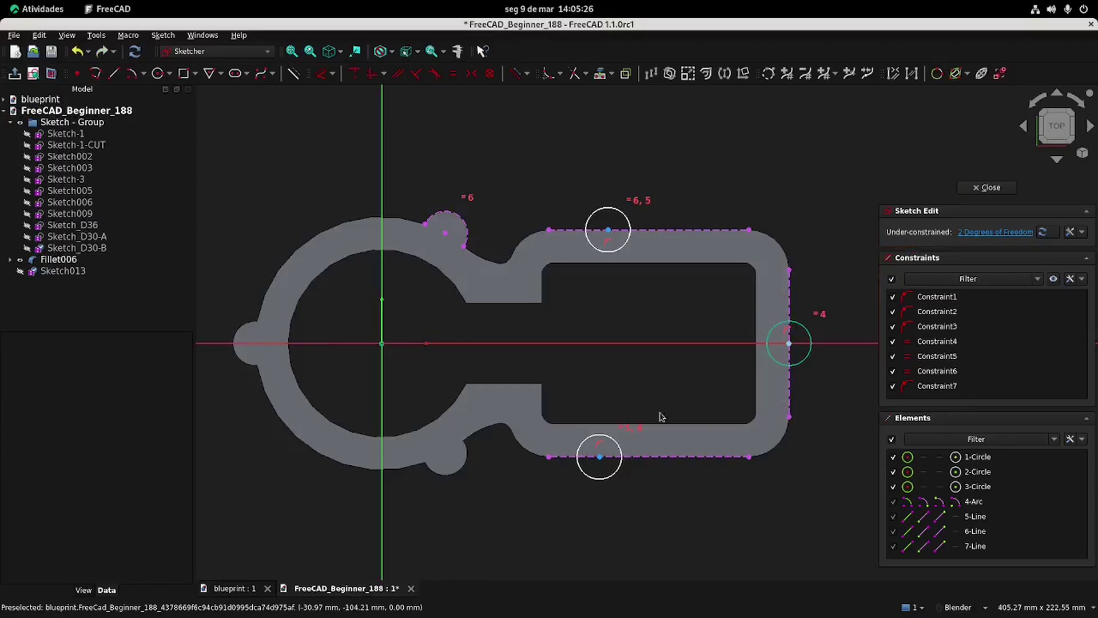
key(g)
key(l)
click(599, 456)
click(609, 230)
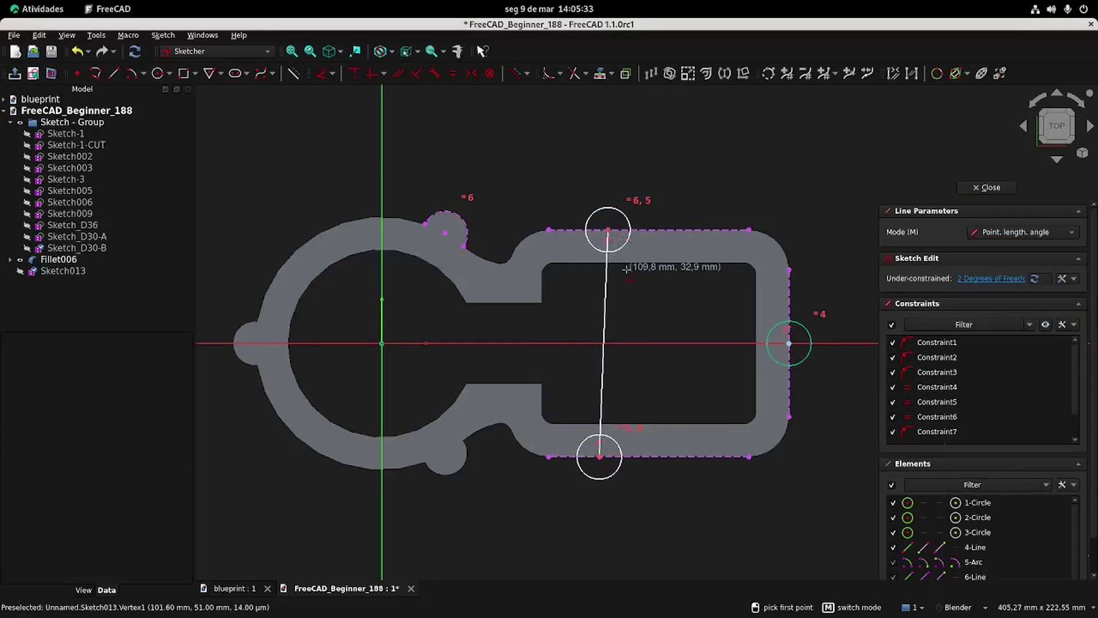
key(Escape)
click(605, 300)
click(372, 73)
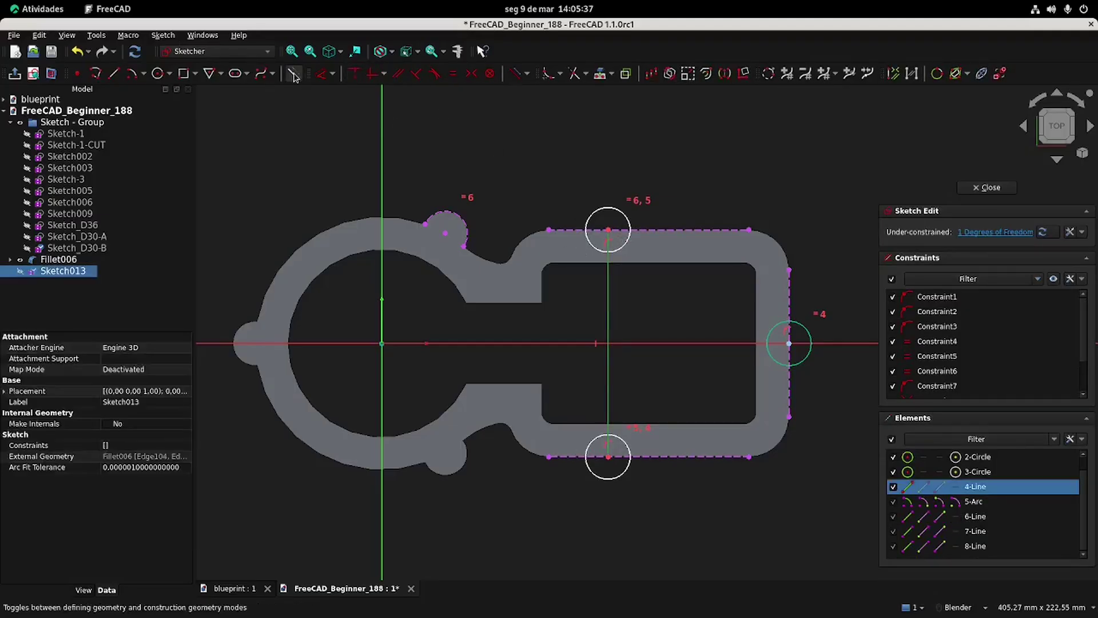
click(675, 261)
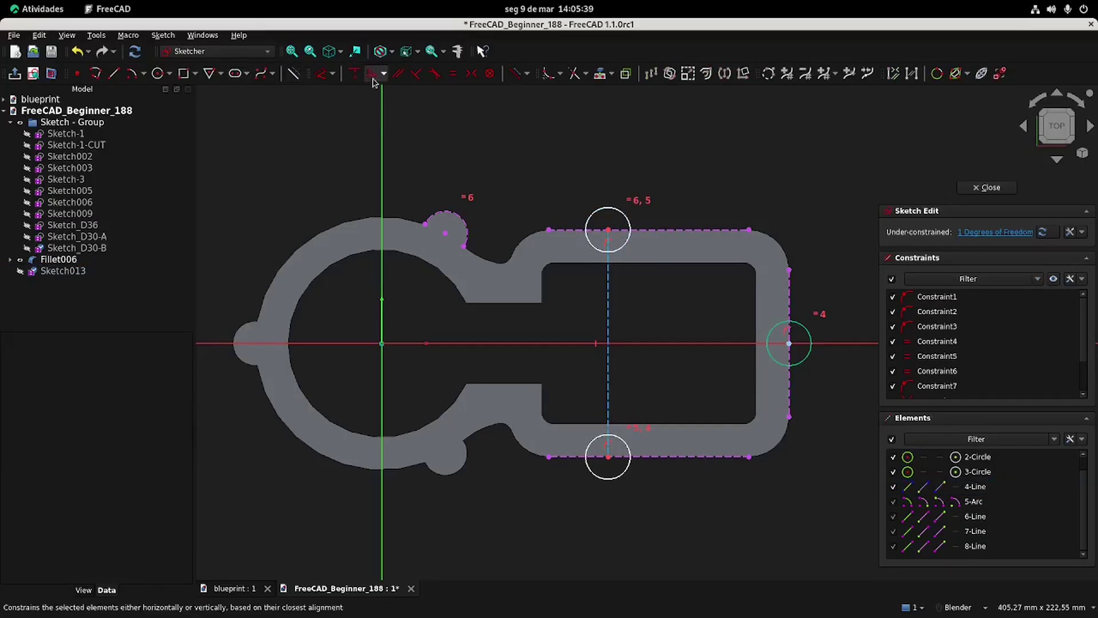
Dimension the horizontal distance from the upper circle's centre to the rectangular flange's end edge as 63 mm.
click(322, 73)
click(609, 231)
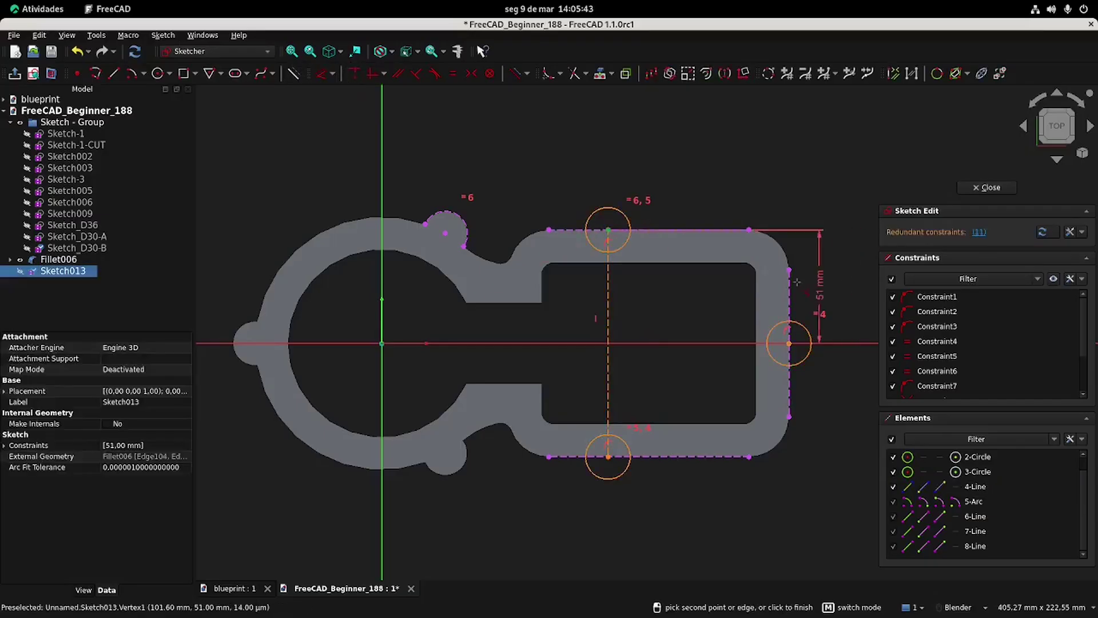
click(790, 269)
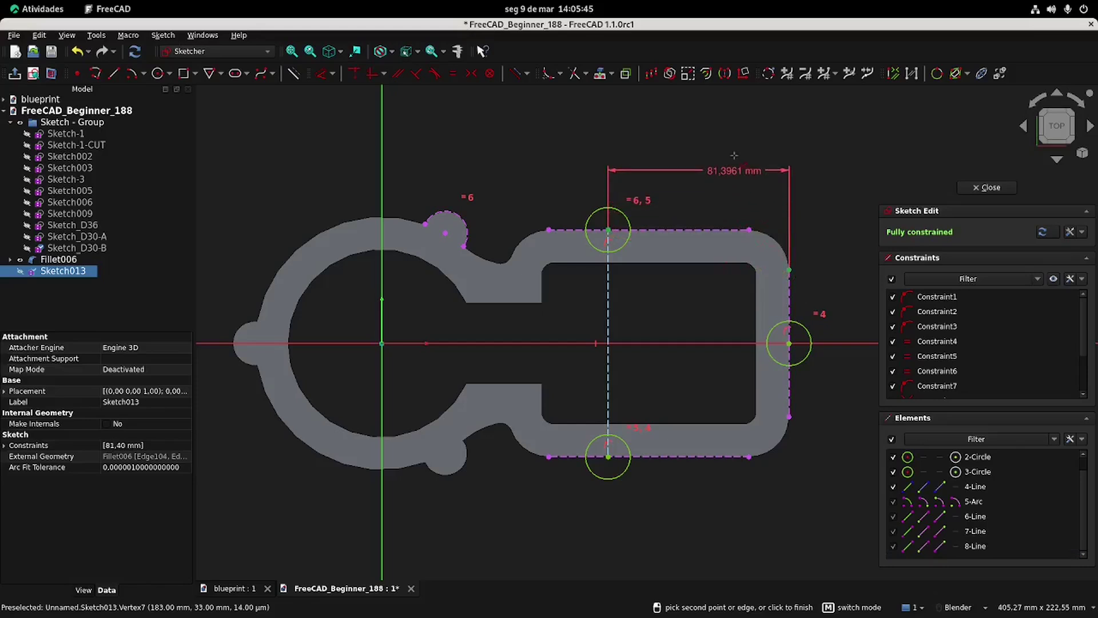
click(736, 161)
text(63)
key(Return)
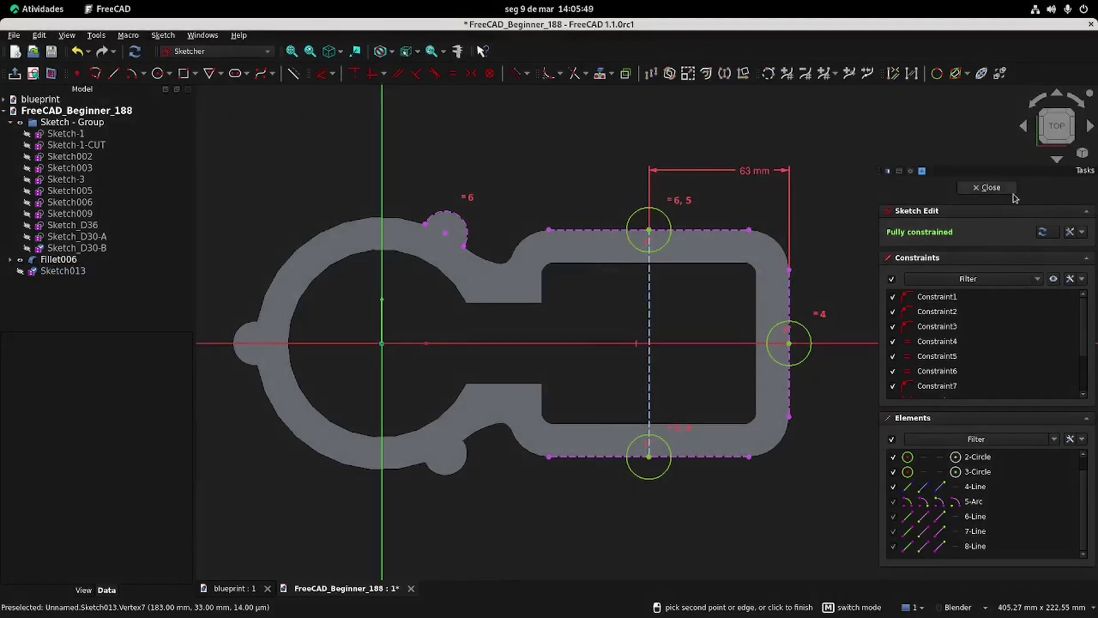
Close the ear sketch, move it into the Sketch - Group folder and extrude it 6 mm along its normal.
click(986, 187)
drag(63, 270, 94, 122)
click(301, 73)
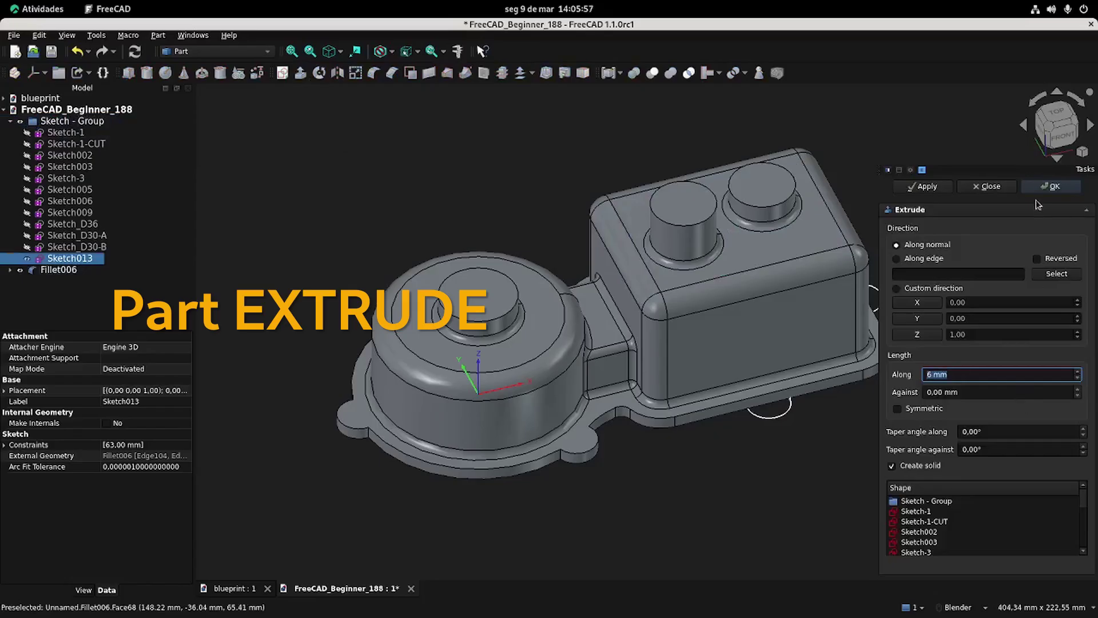
click(1051, 186)
Fuse the filleted housing with the three extruded ear discs.
middle_drag(821, 286, 781, 231)
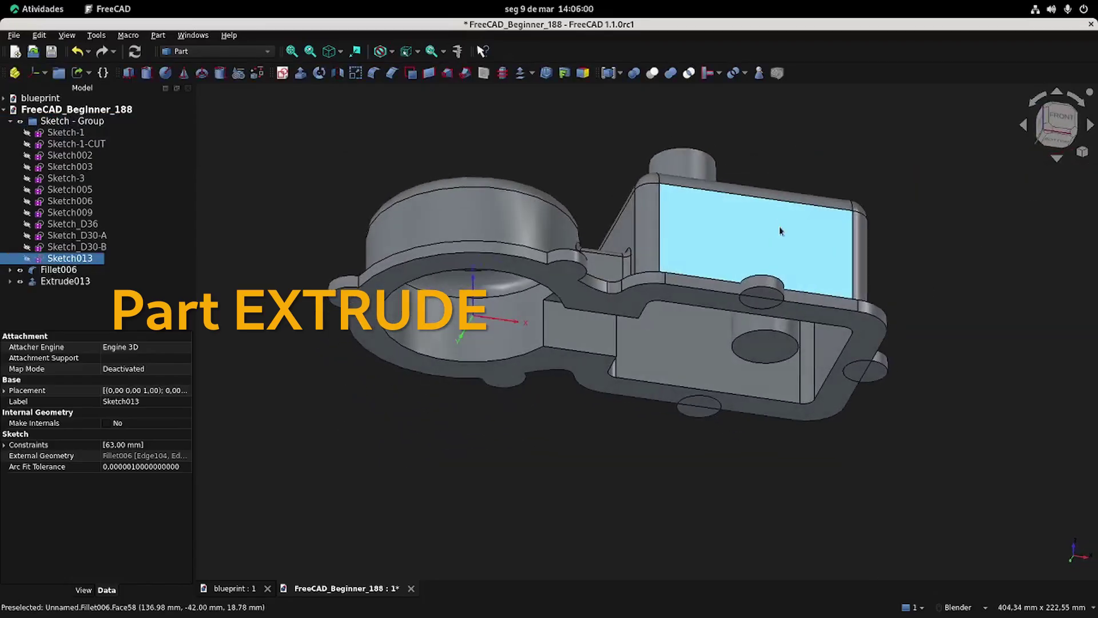
middle_drag(761, 297, 779, 404)
click(58, 270)
ctrl+click(63, 282)
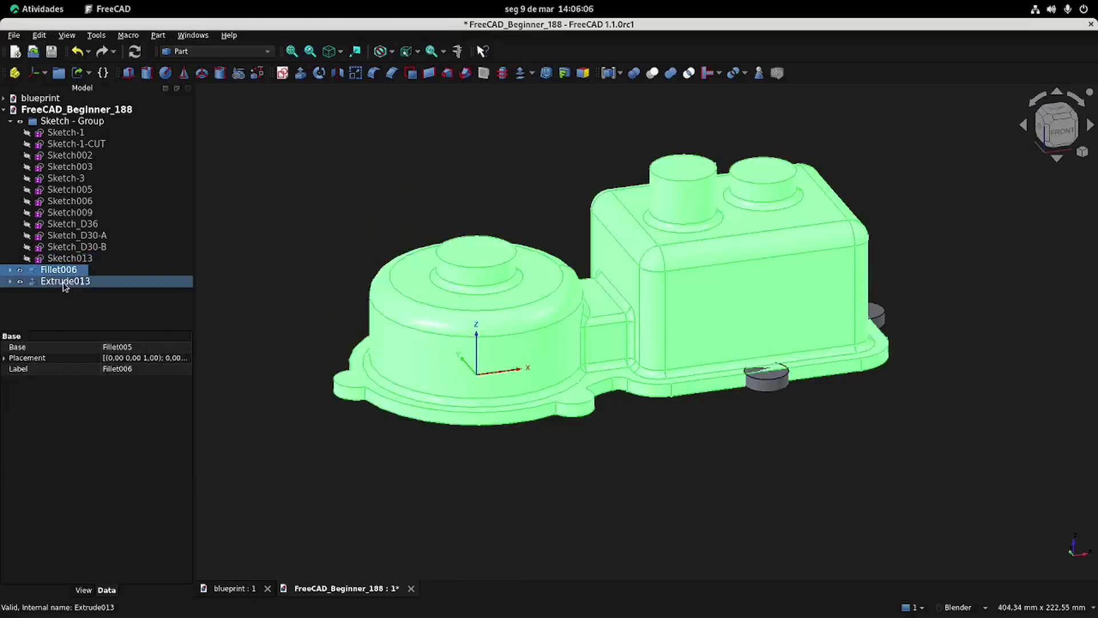
click(670, 72)
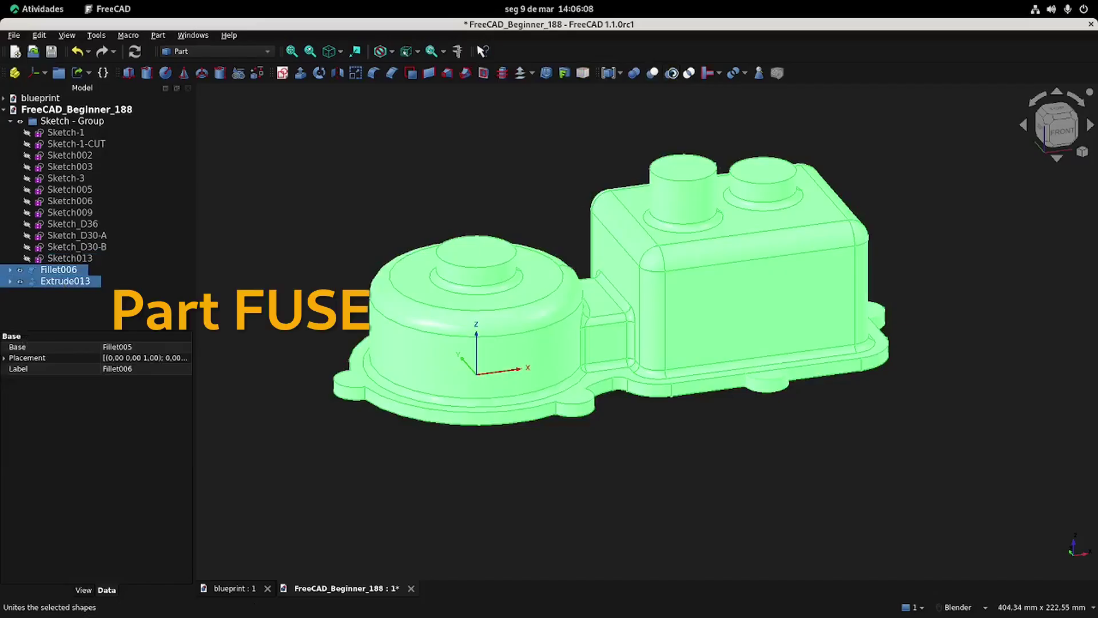
Create a sketch on the flange's top face and project all six mounting-ear arcs into it as external geometry.
middle_drag(684, 257, 668, 466)
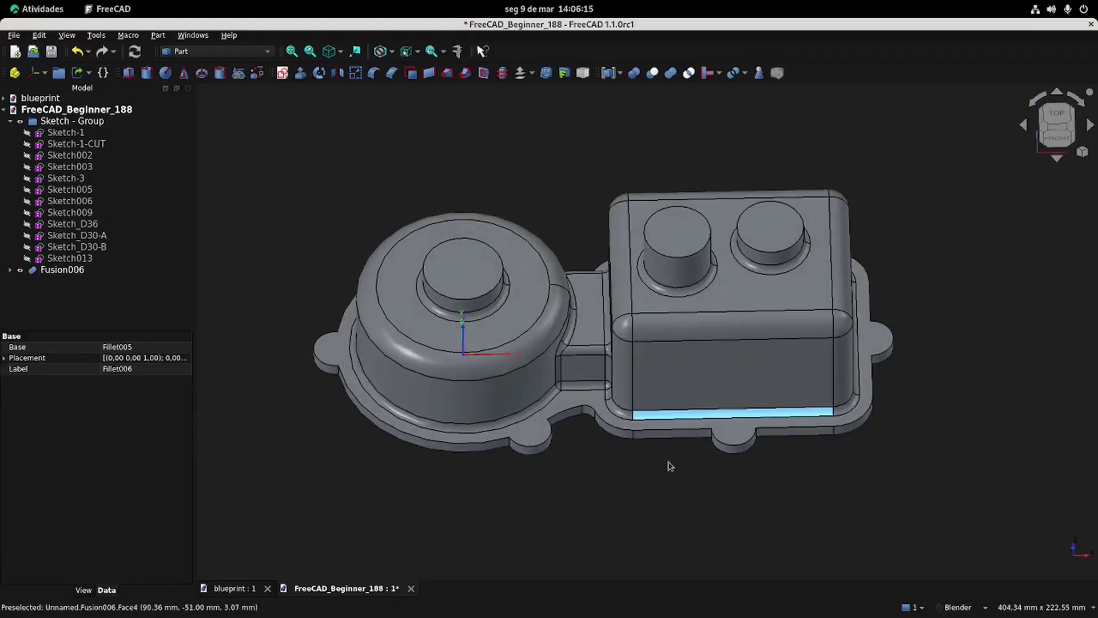
click(537, 433)
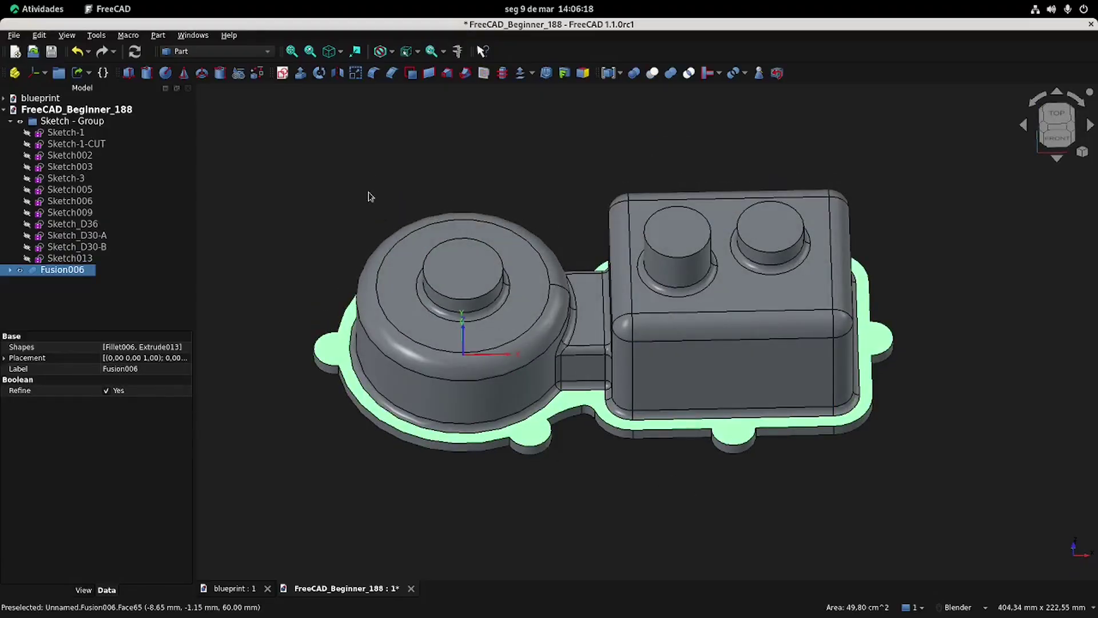
click(282, 73)
click(636, 340)
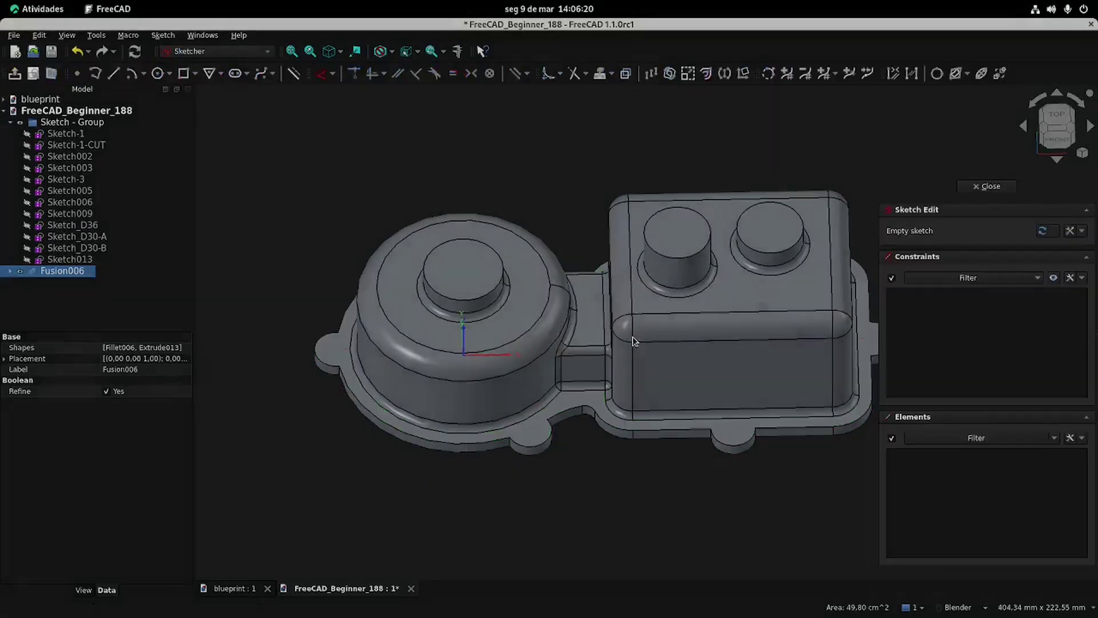
click(314, 373)
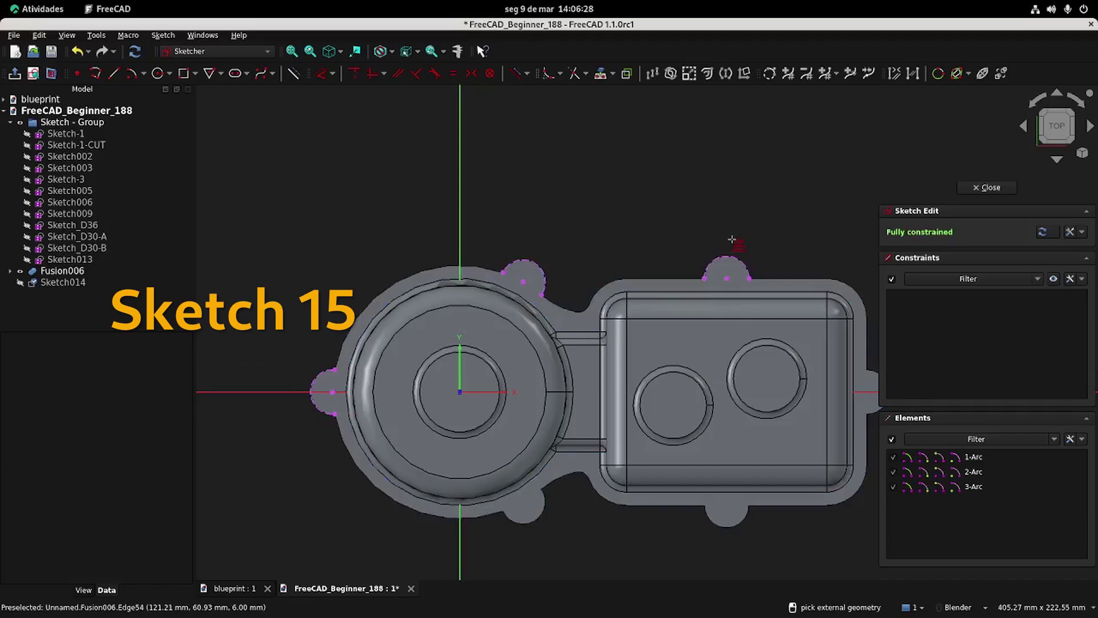
key(Left)
key(Up)
click(656, 441)
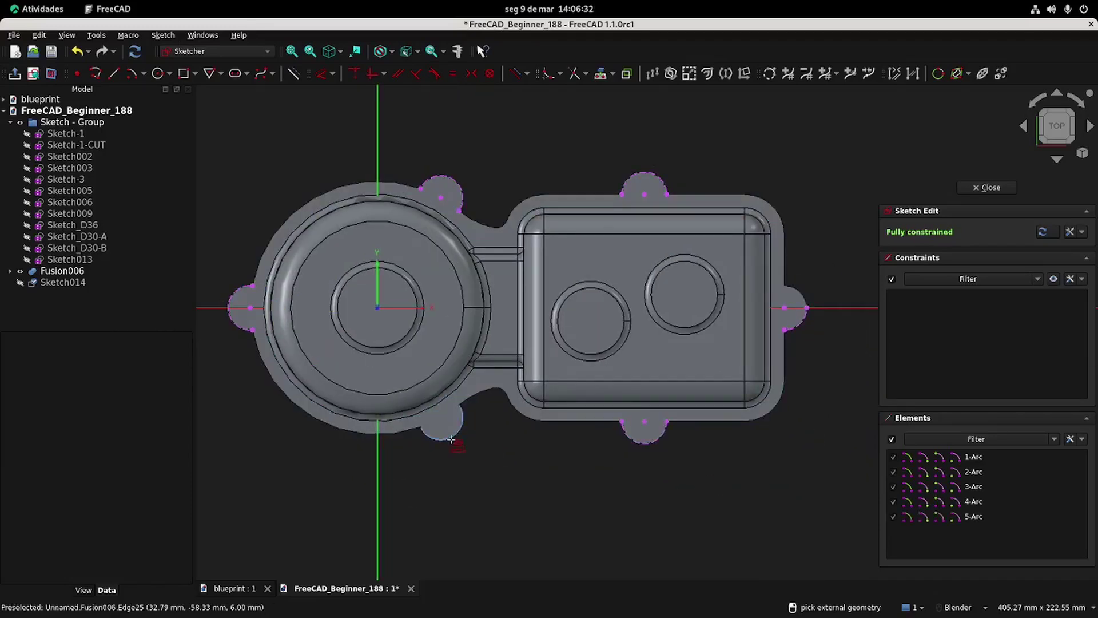
key(Escape)
Draw six hole circles, one centred on each projected mounting-ear arc's centre.
click(158, 73)
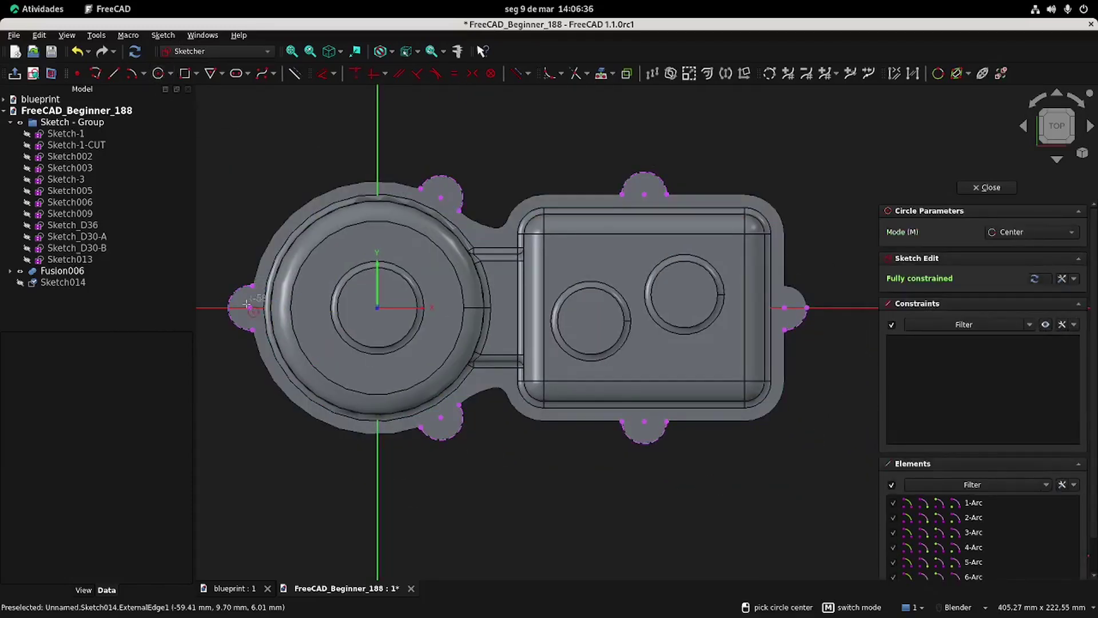
click(250, 308)
click(261, 316)
click(440, 197)
click(451, 204)
click(441, 417)
click(451, 424)
click(644, 421)
click(654, 429)
scroll(624, 195, up, 1)
click(643, 195)
click(653, 202)
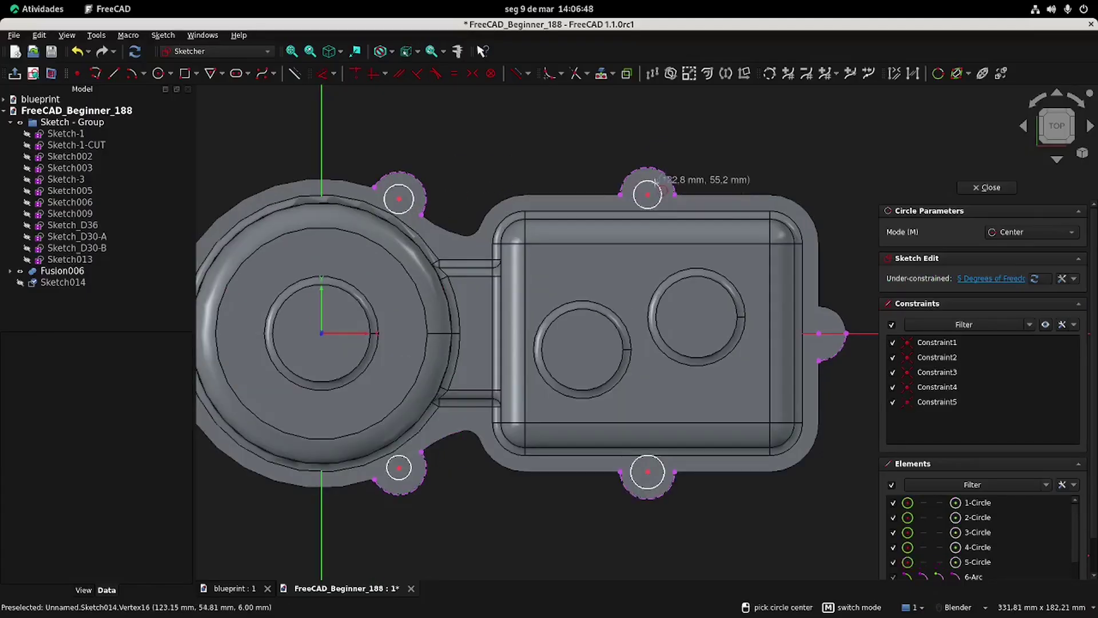
click(821, 334)
click(830, 342)
key(Escape)
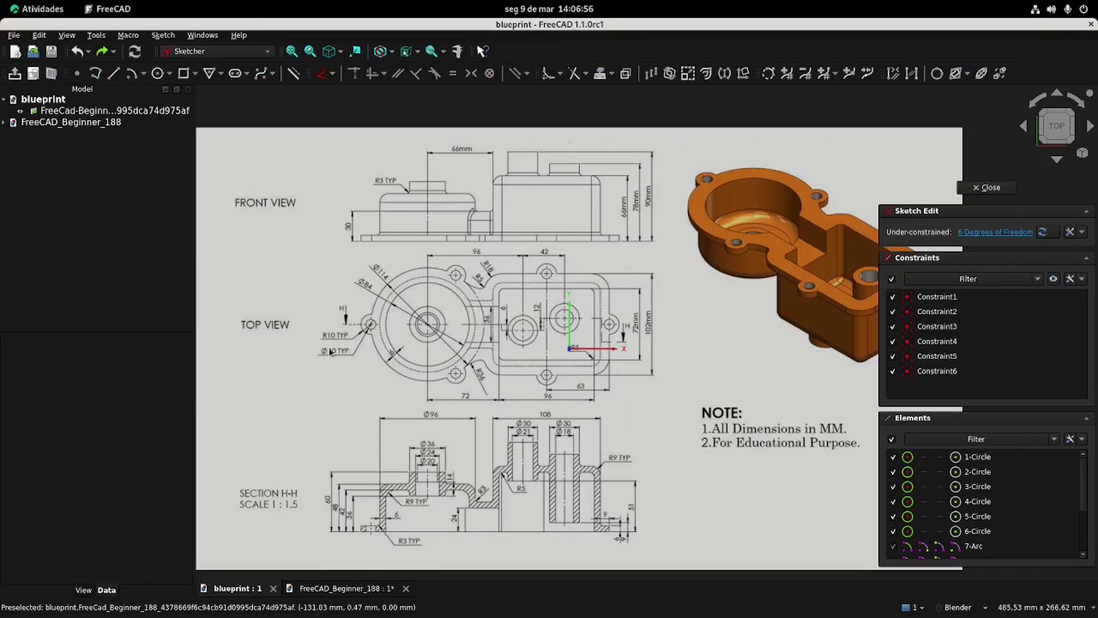
Constrain all six mounting-hole circles to be equal.
click(341, 588)
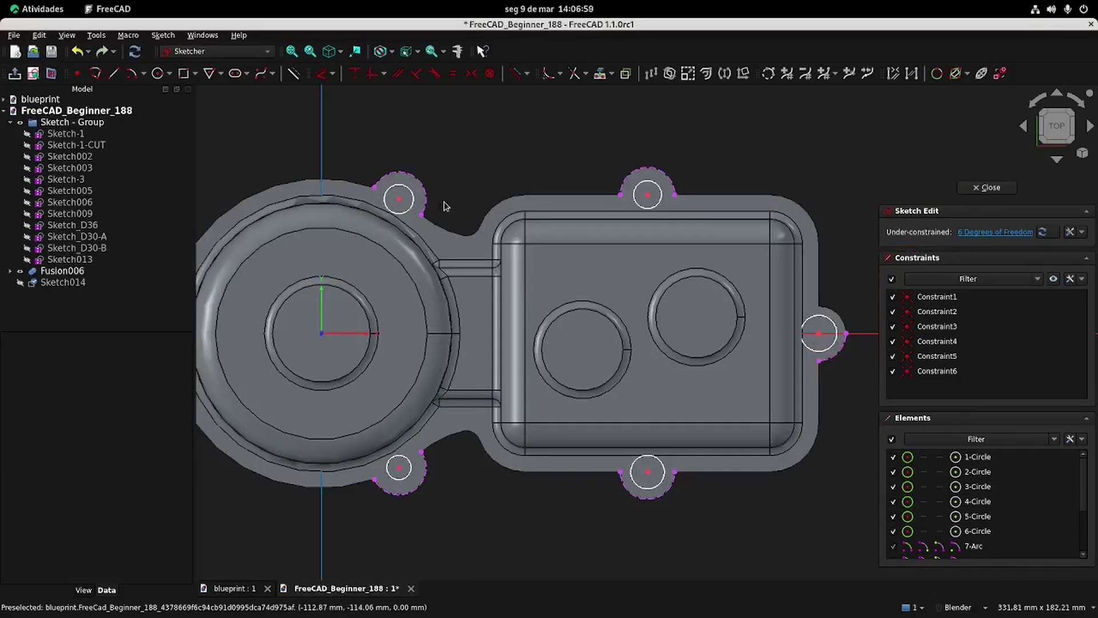
click(441, 188)
click(441, 188)
click(685, 177)
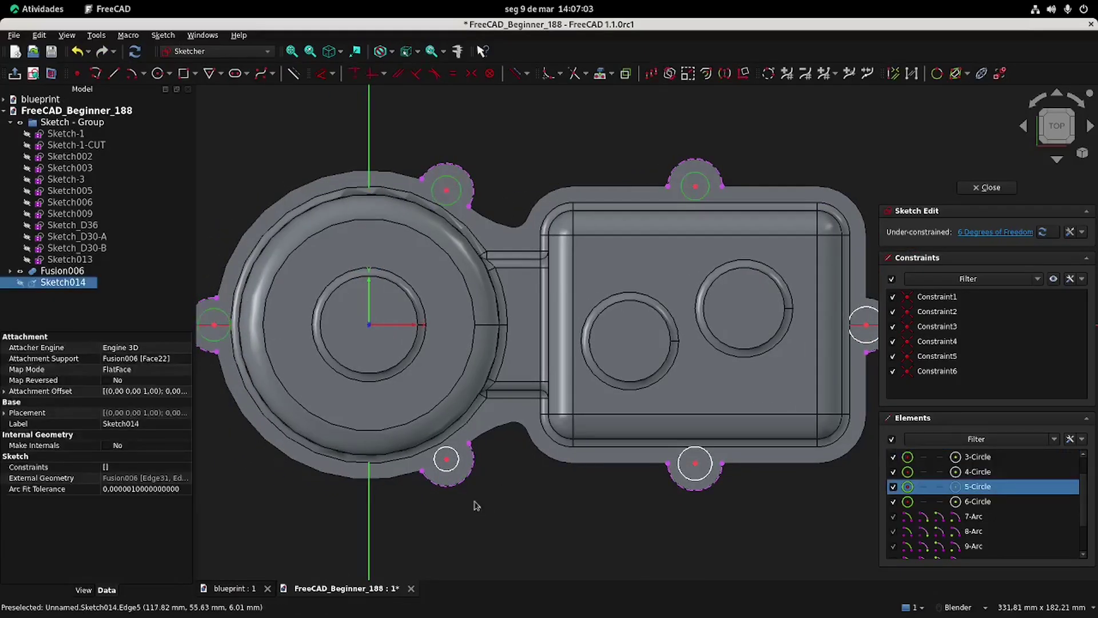
click(458, 466)
click(710, 474)
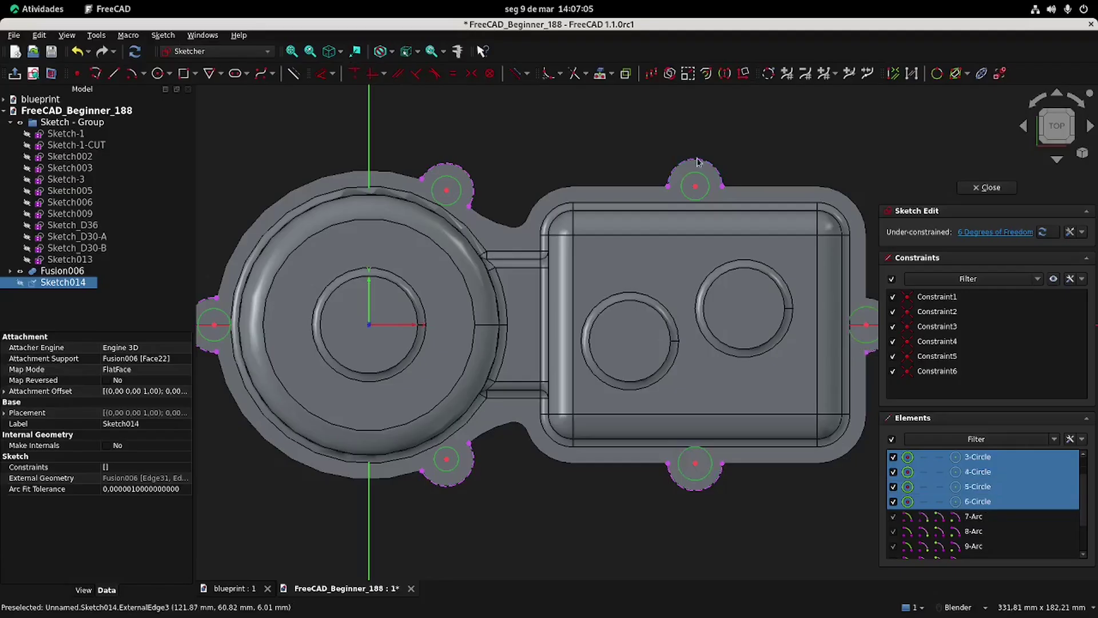
click(334, 76)
Dimension the circular flange's upper ear hole with a diameter of 10 mm.
shift+middle_drag(284, 246, 400, 267)
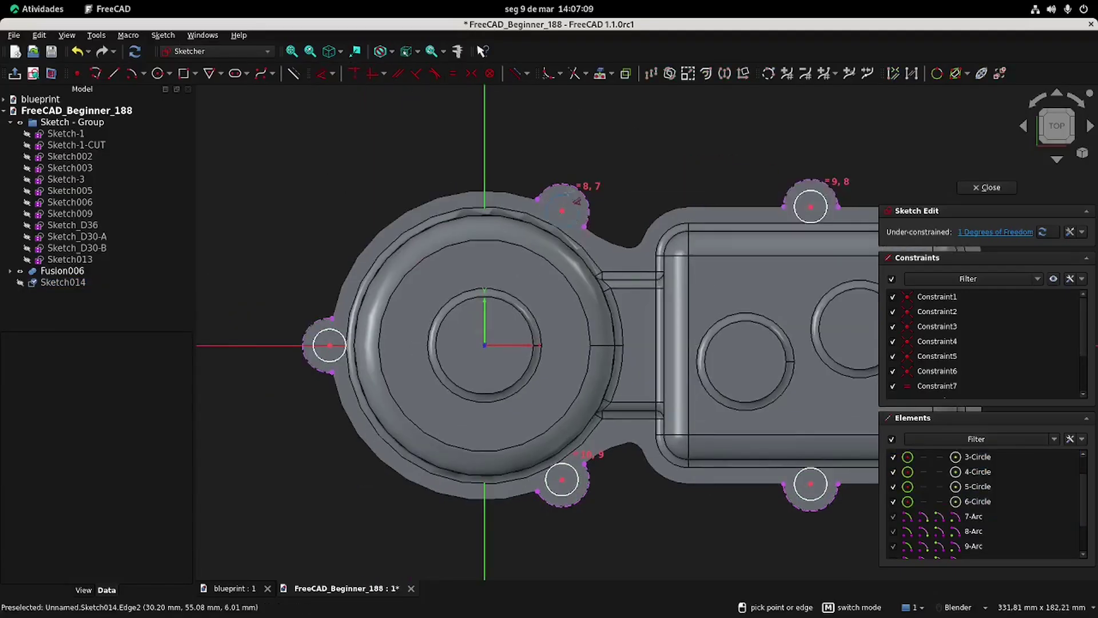
click(564, 197)
click(573, 160)
text(10)
key(Return)
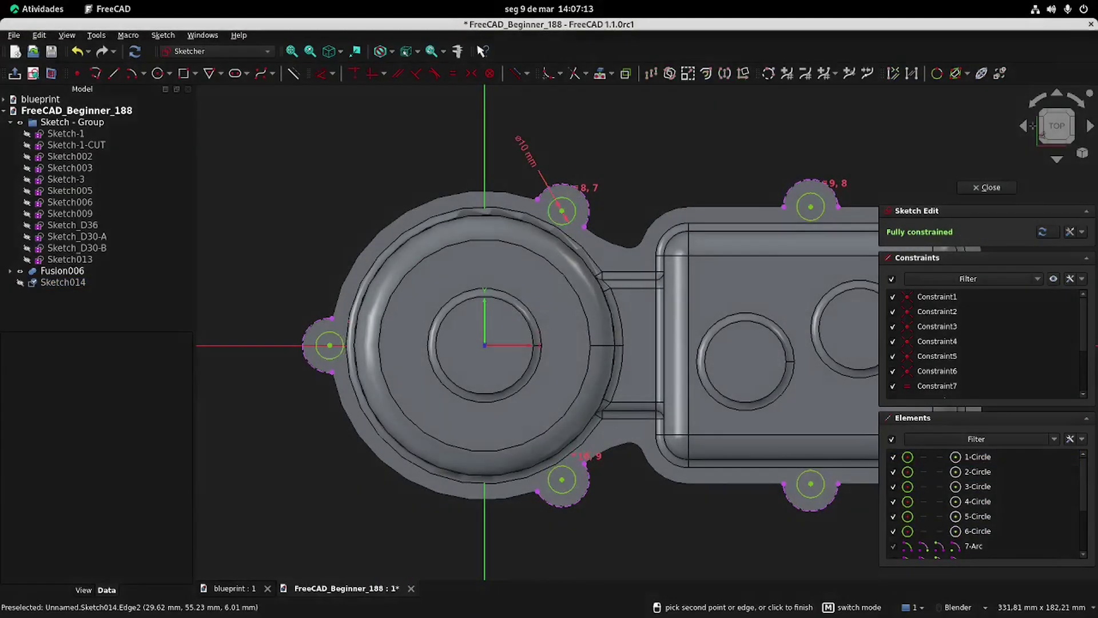
Close the hole sketch, move it into the Sketch - Group folder and rename it Sketch014-CUT.
click(986, 190)
middle_drag(625, 369, 677, 304)
shift+middle_drag(596, 318, 639, 333)
drag(72, 283, 91, 121)
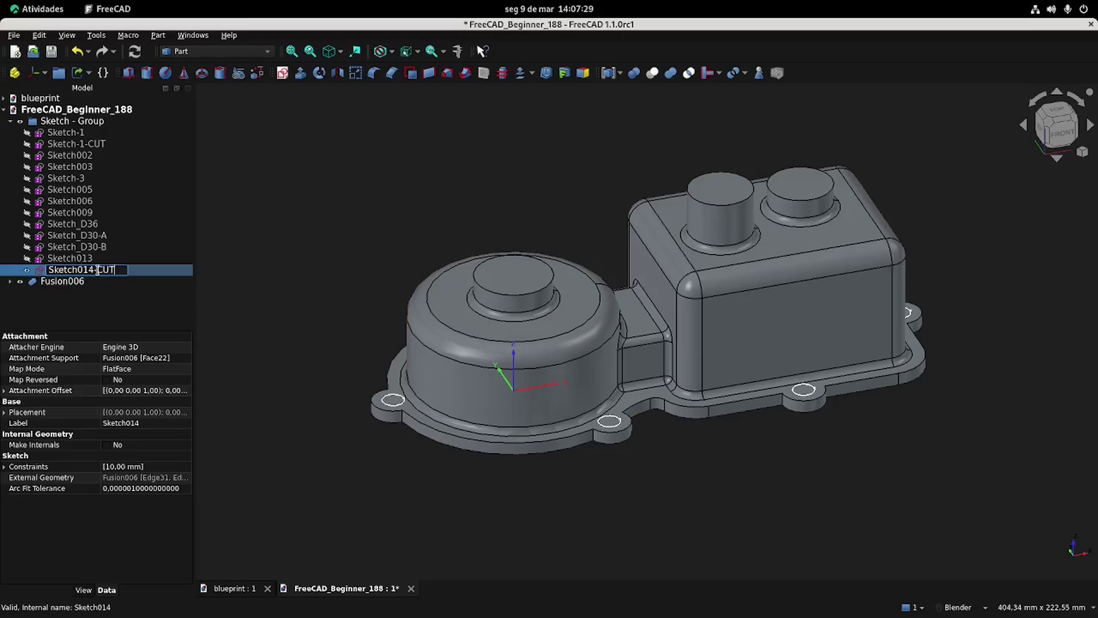
key(Return)
Extrude the mounting-hole sketch 6 mm along its normal and rename the extrusion Extrude014-CUT.
click(300, 73)
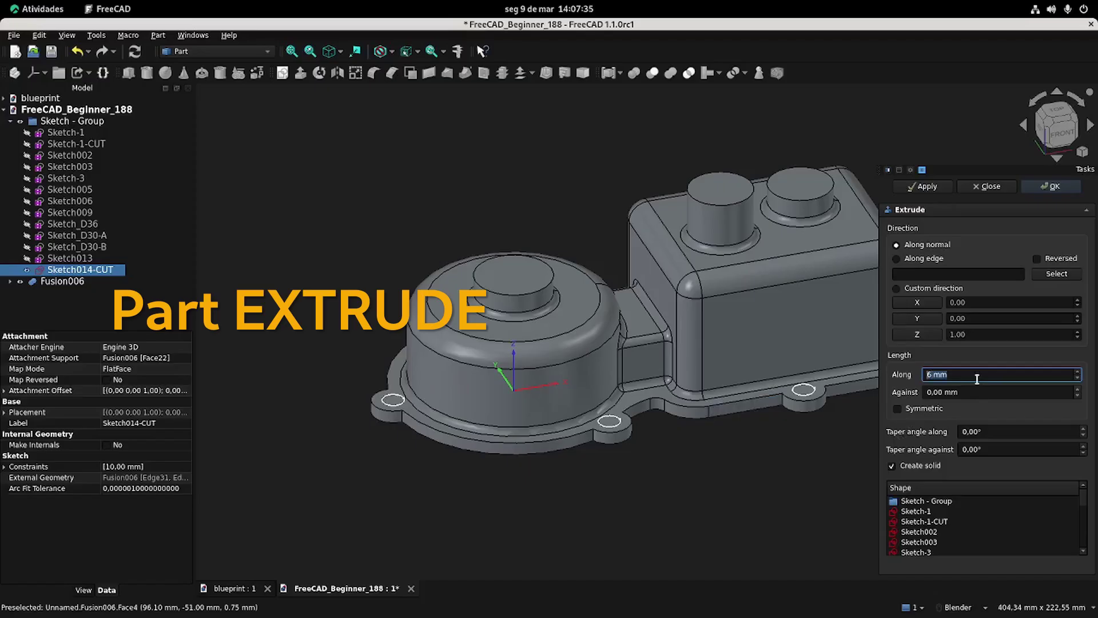
click(1052, 187)
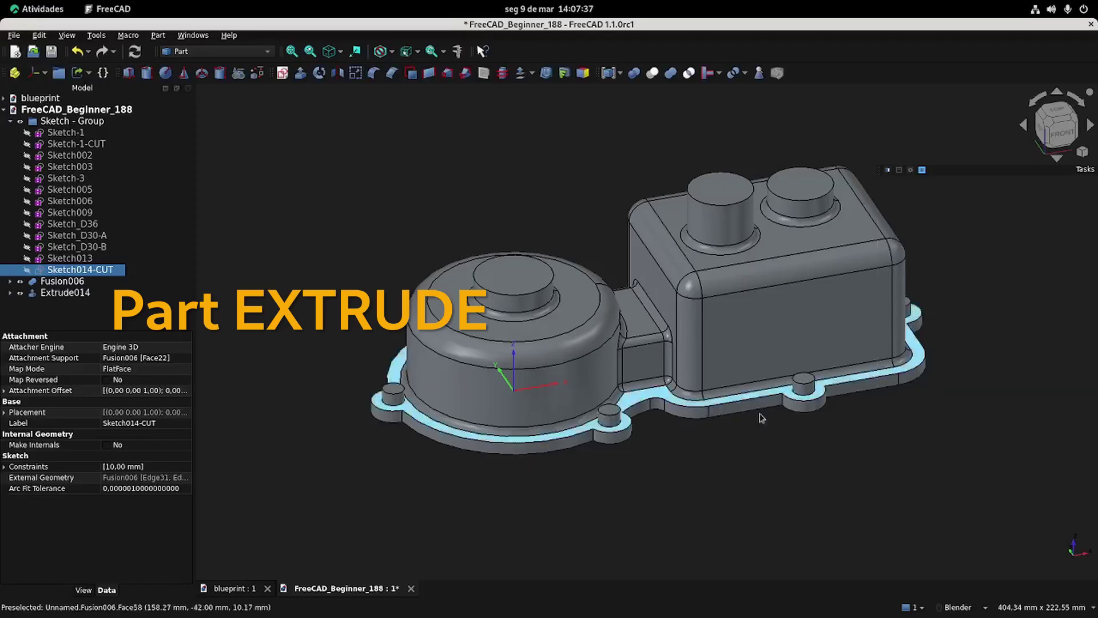
click(78, 294)
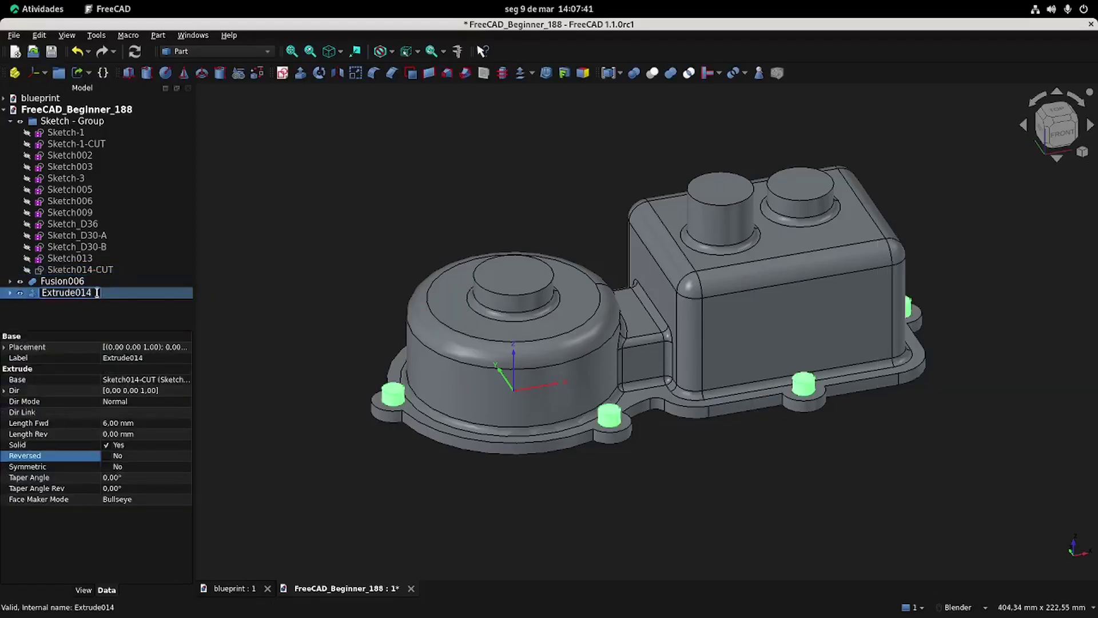
text(-CUT)
key(Return)
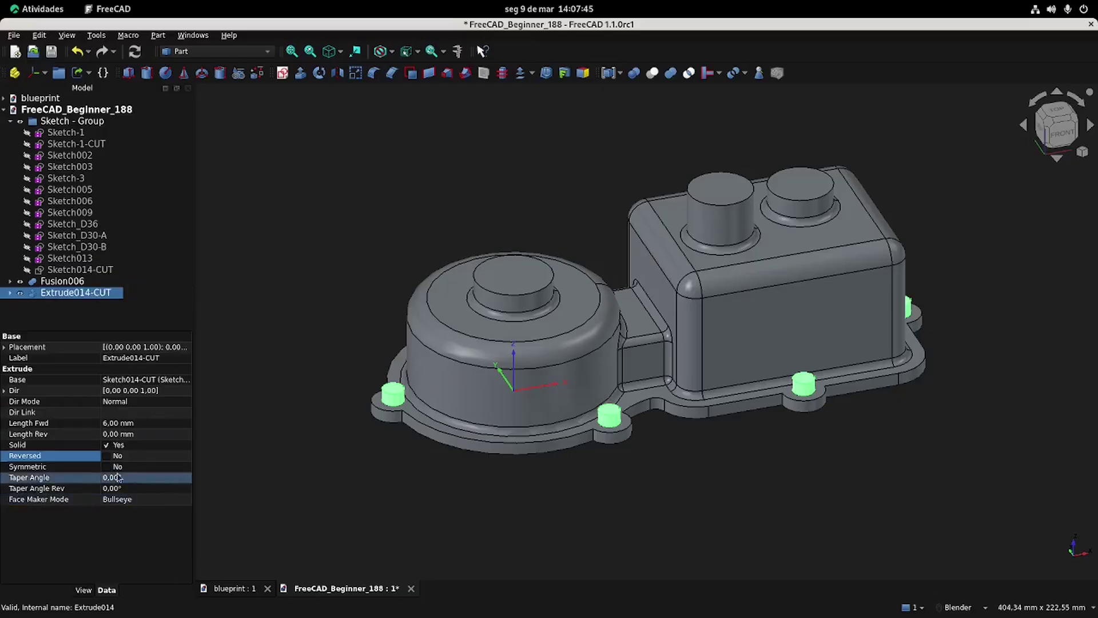
Set the shape appearance colour of Extrude014-CUT to red.
click(96, 590)
click(147, 513)
click(153, 514)
click(563, 282)
click(664, 423)
click(481, 456)
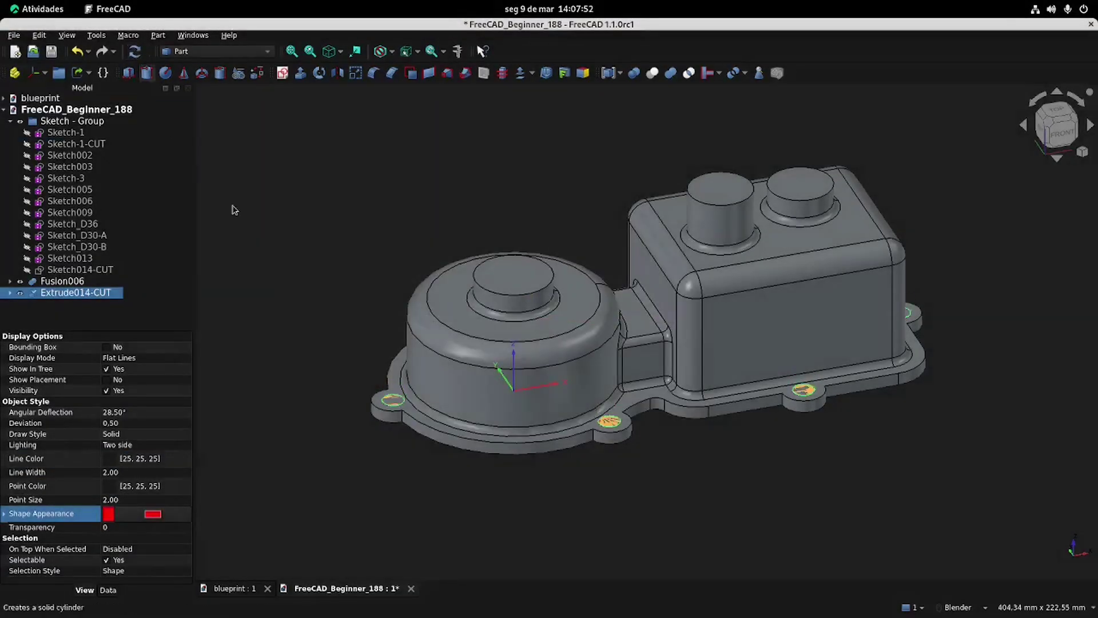
Cut Extrude014-CUT out of Fusion006 to open the mounting holes in the flange ears.
click(62, 281)
ctrl+click(68, 293)
middle_drag(566, 366, 588, 281)
key(1)
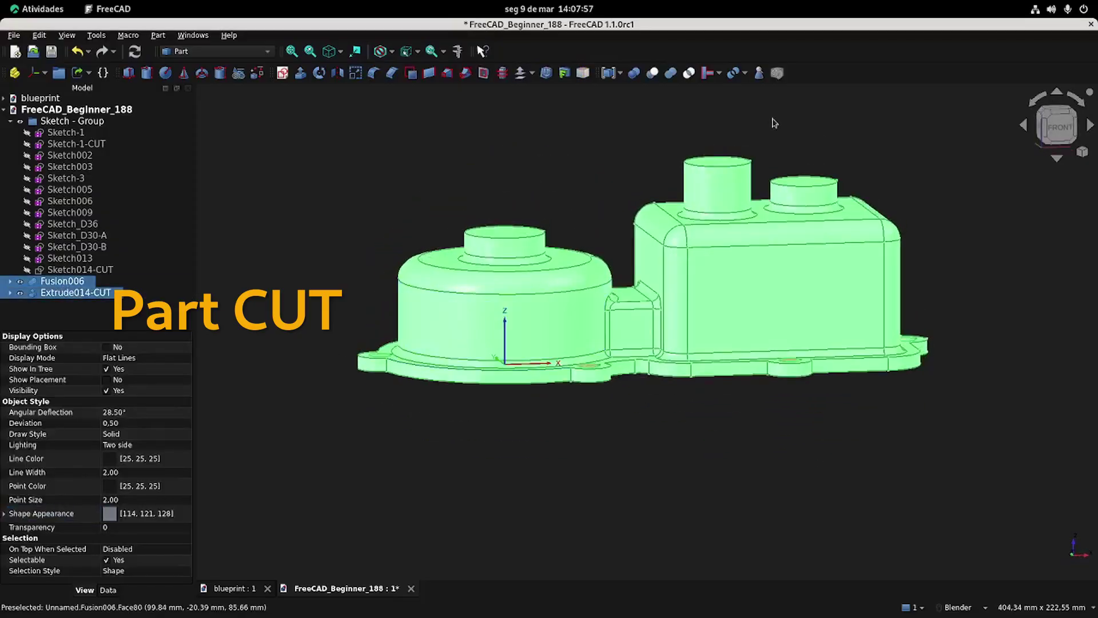
click(652, 73)
middle_drag(422, 209, 420, 322)
Check the bosses on the blueprint and create a sketch attached to the shorter rectangular-chamber boss's top face as Plane face.
click(223, 589)
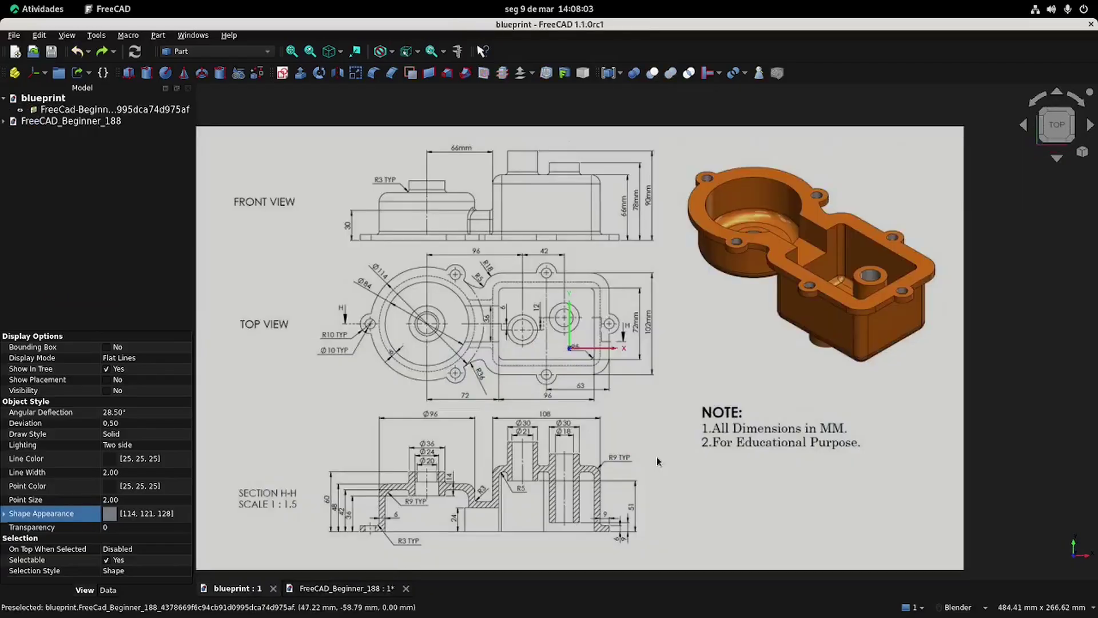
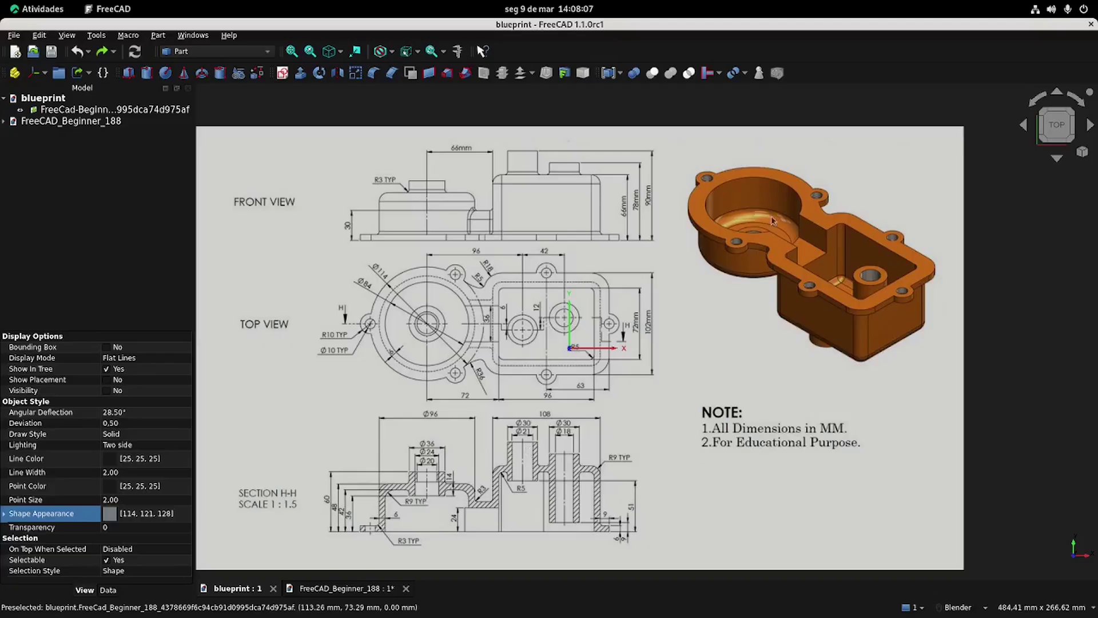
click(342, 588)
middle_drag(760, 385, 679, 290)
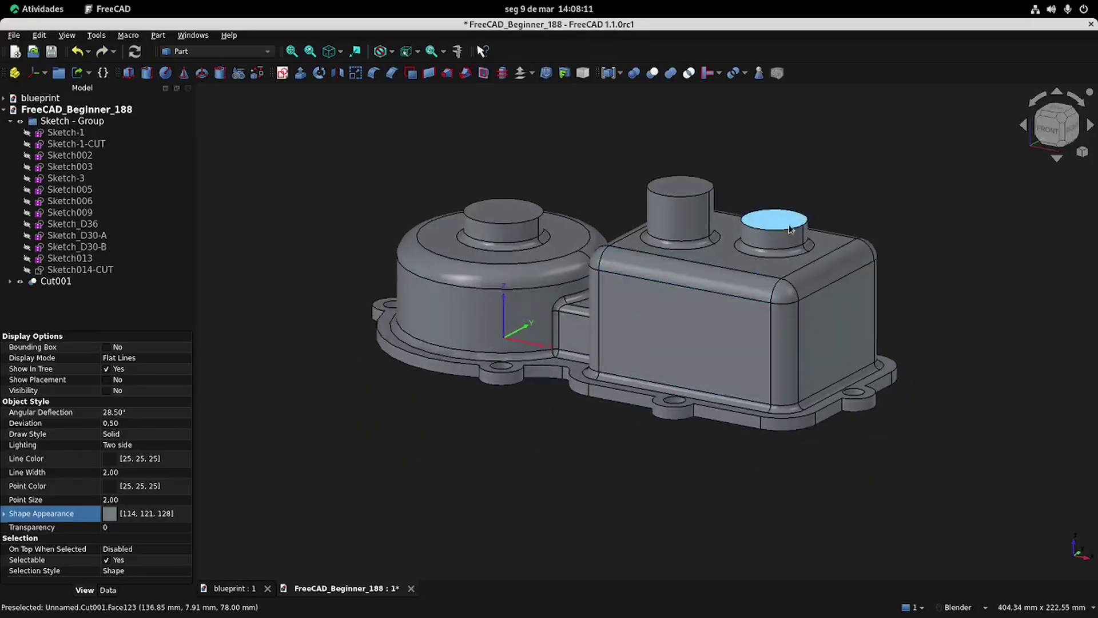
click(234, 589)
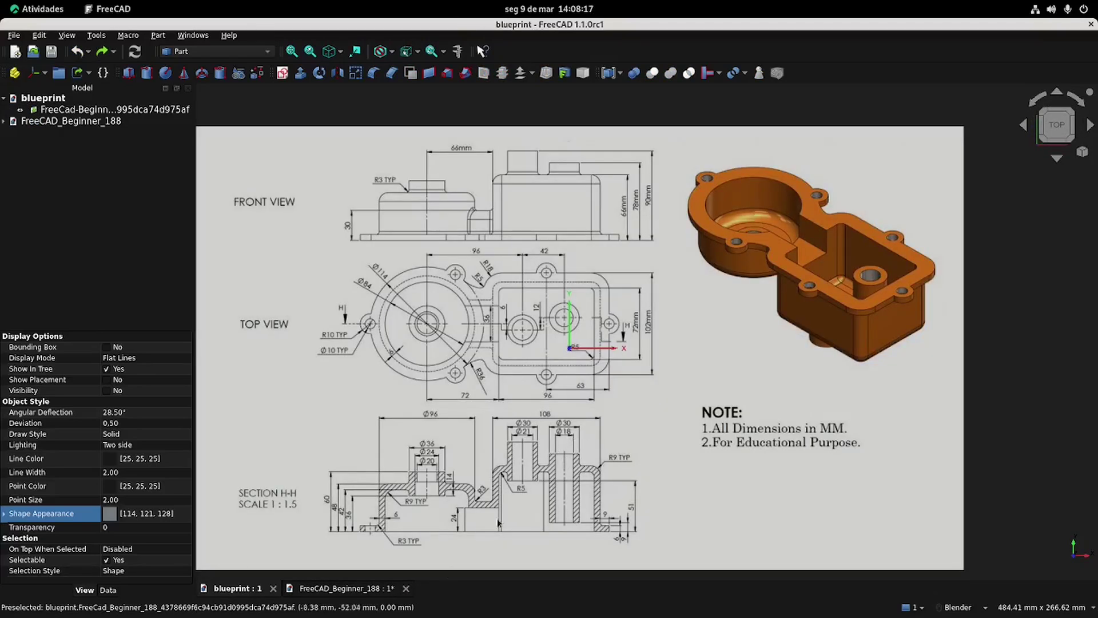
click(351, 588)
middle_drag(795, 240, 773, 309)
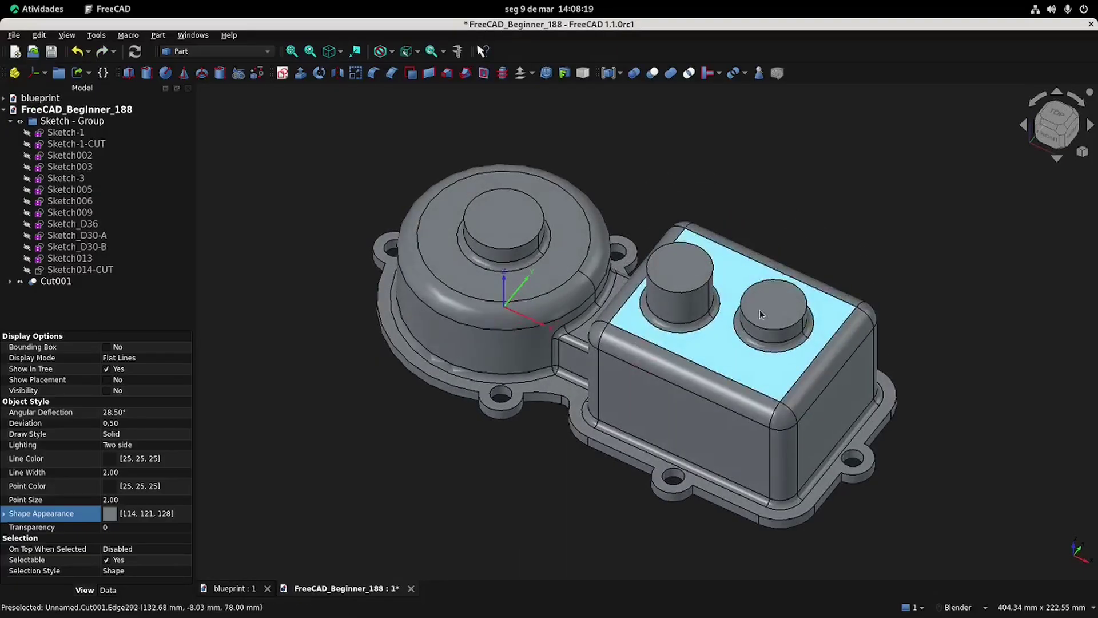
click(777, 310)
click(283, 73)
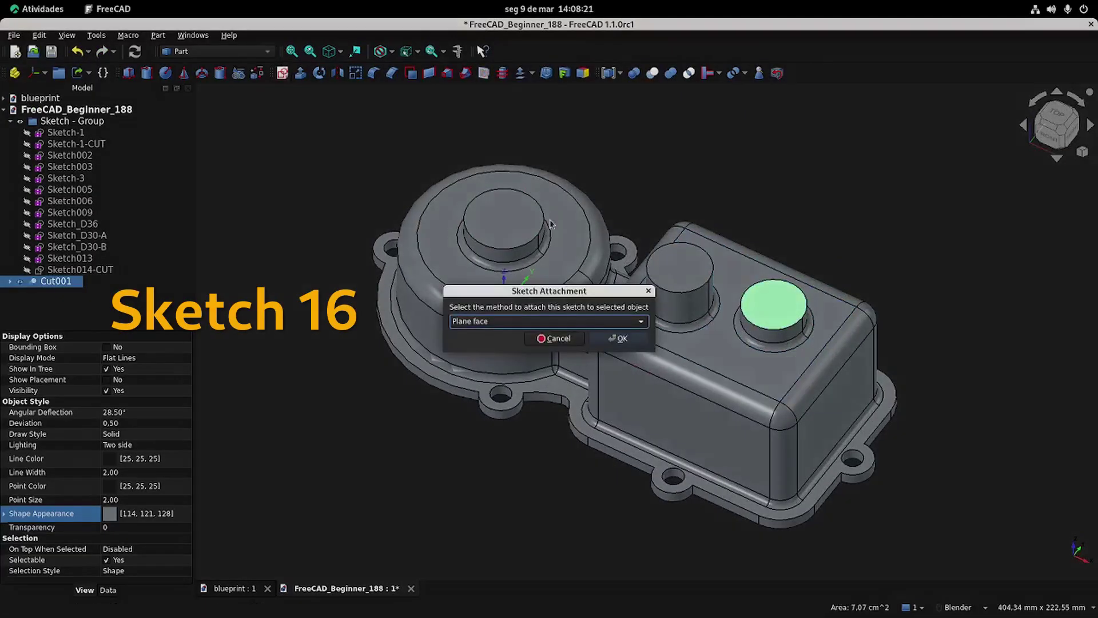
click(623, 338)
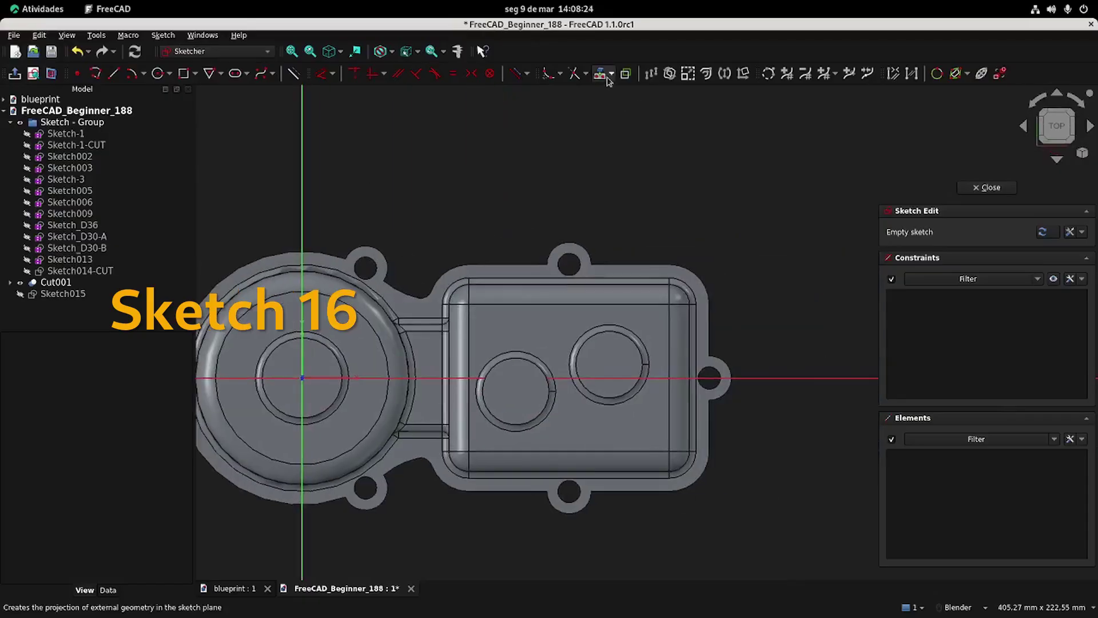
Project the shorter boss's circular edge, draw a concentric 18 mm diameter circle inside it and close the sketch.
click(601, 73)
click(610, 334)
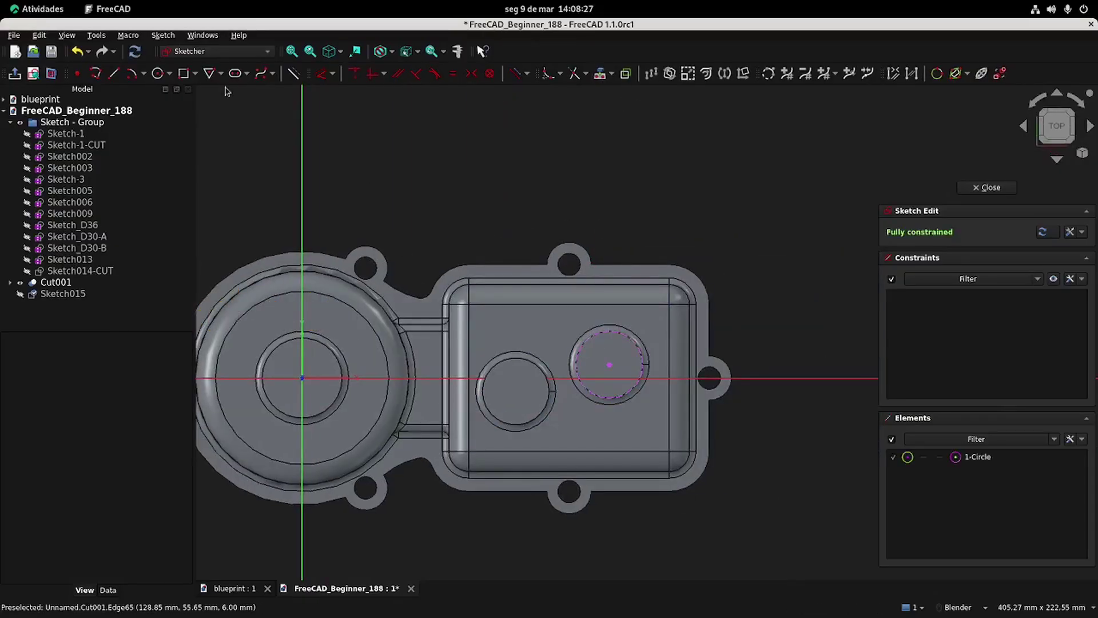
click(158, 73)
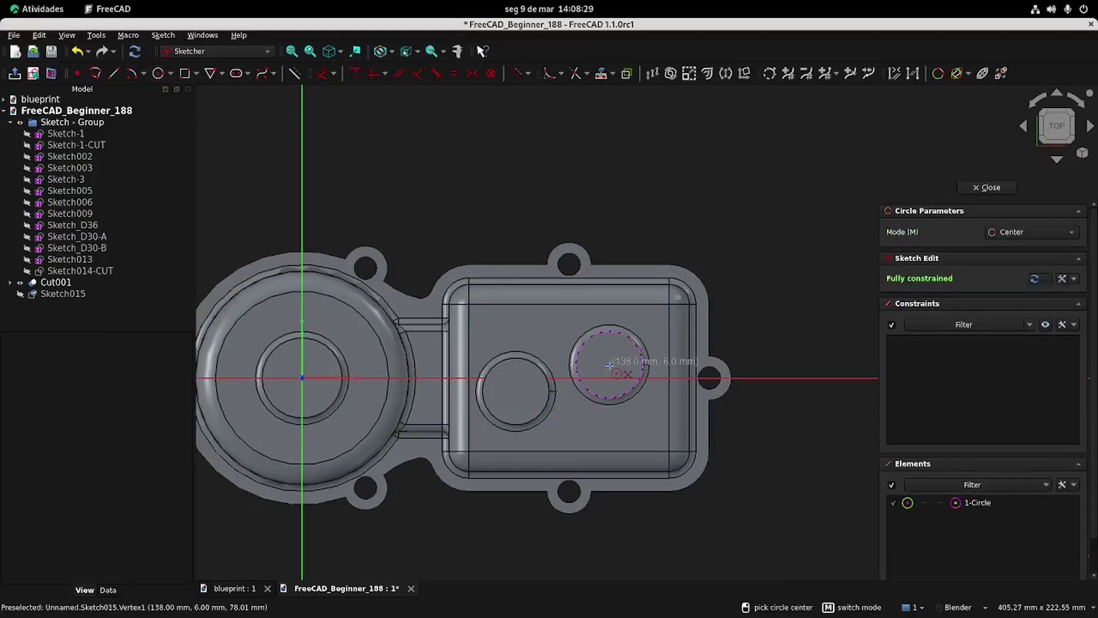
click(610, 365)
click(617, 350)
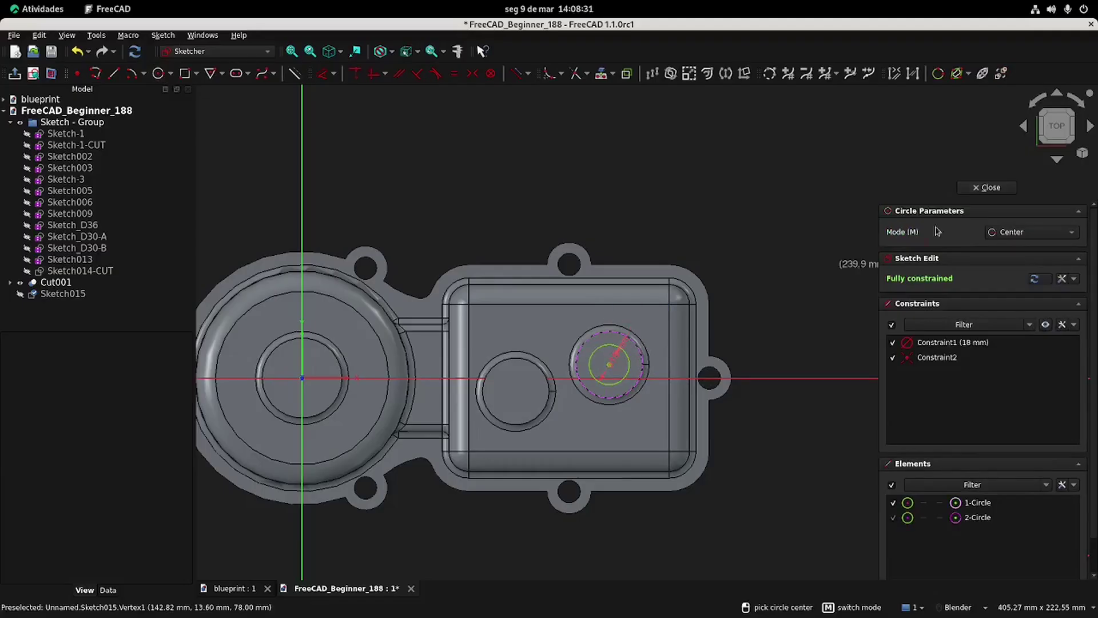
click(986, 187)
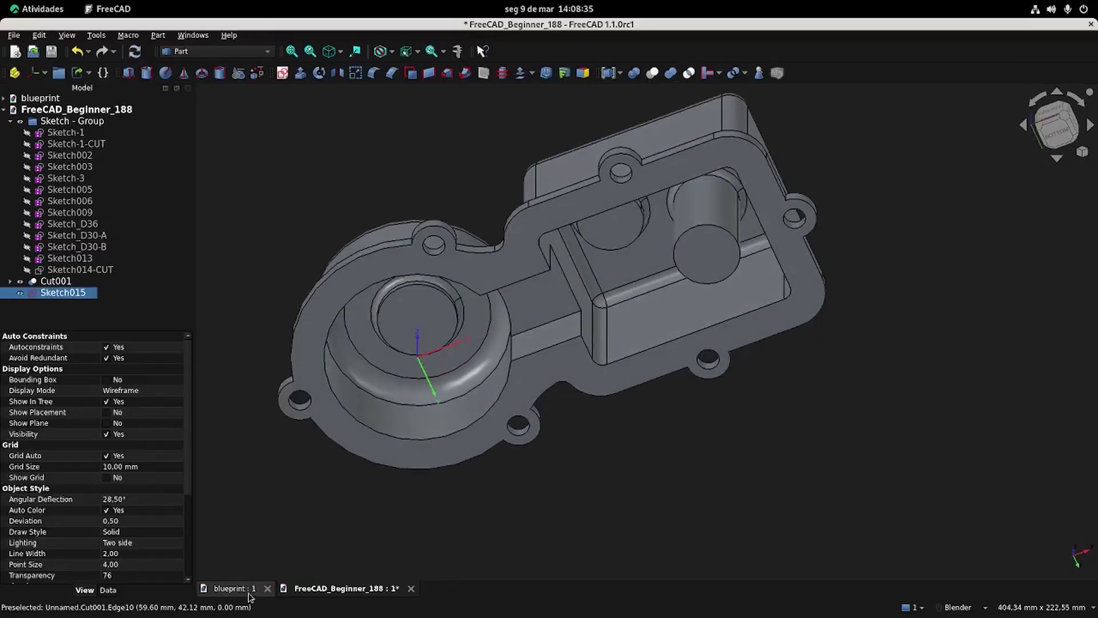
Move Sketch015 into the Sketch - Group folder and extrude it 69 mm along its normal, checking the depth on the blueprint.
click(234, 588)
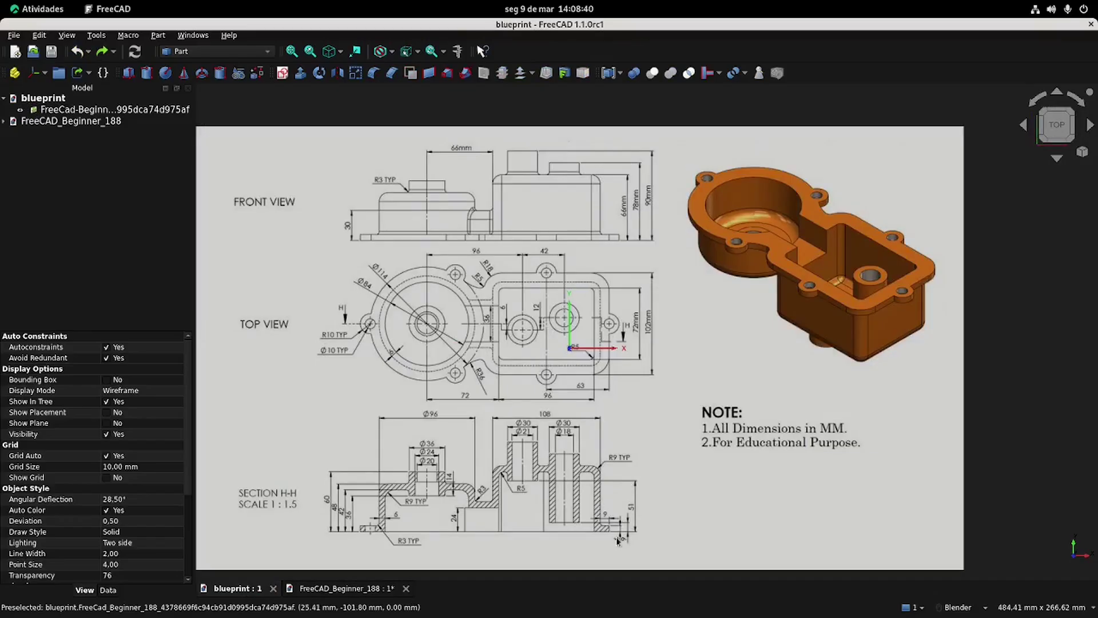
click(331, 590)
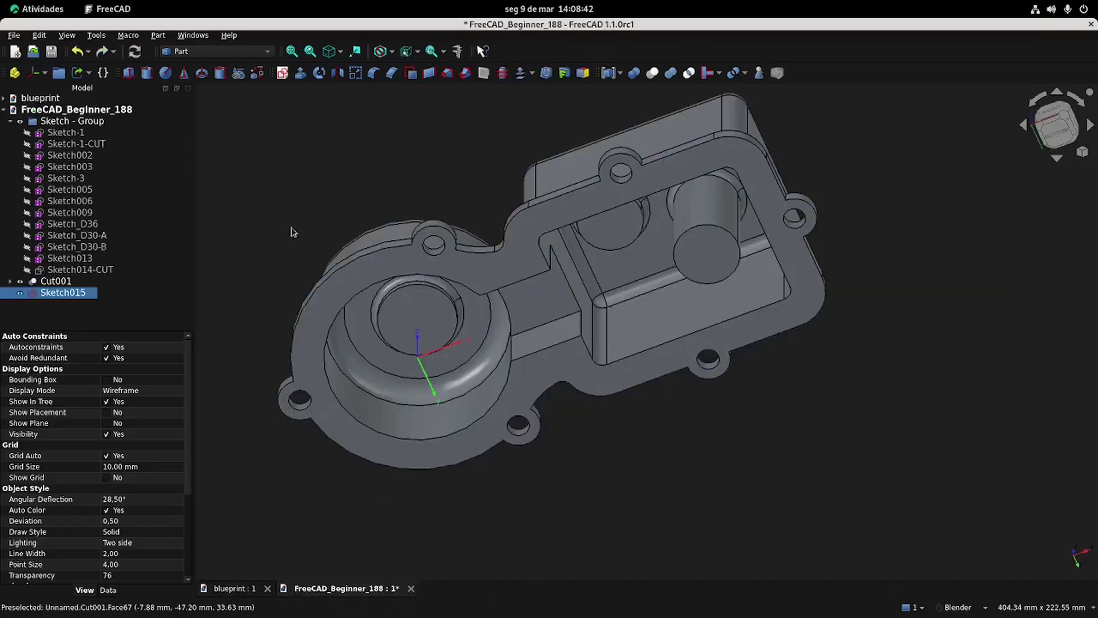
drag(60, 293, 66, 121)
click(300, 73)
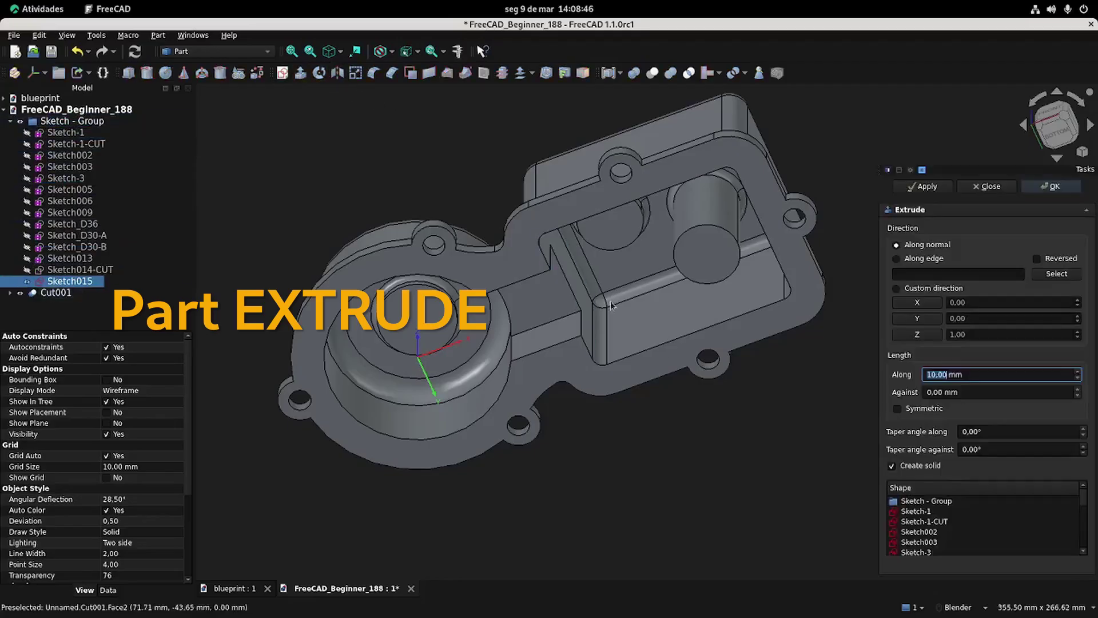
text(78)
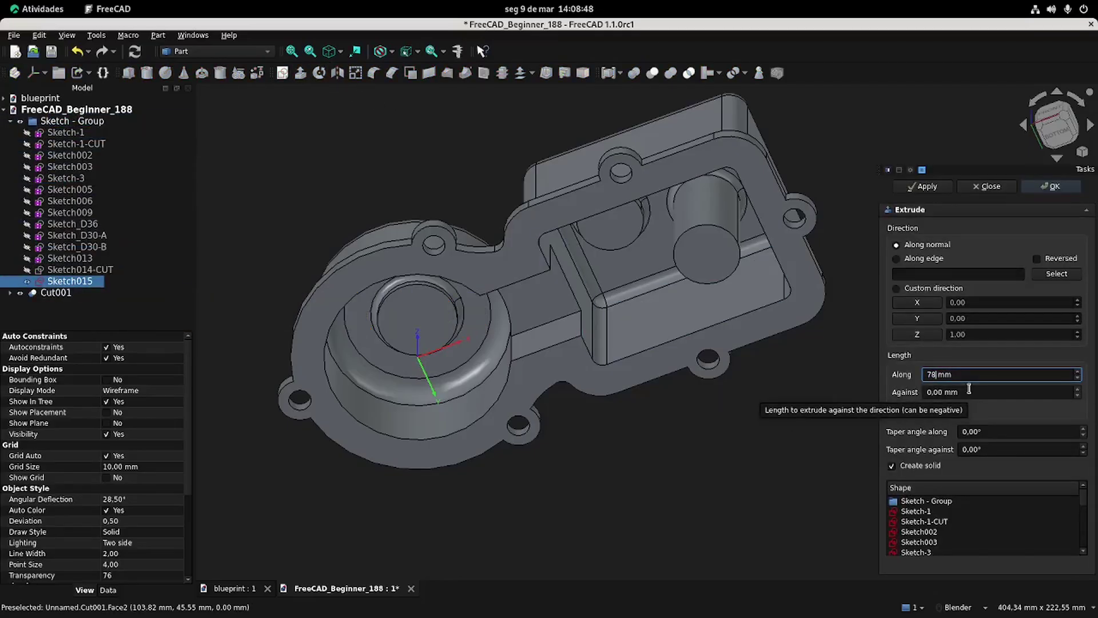
click(1051, 187)
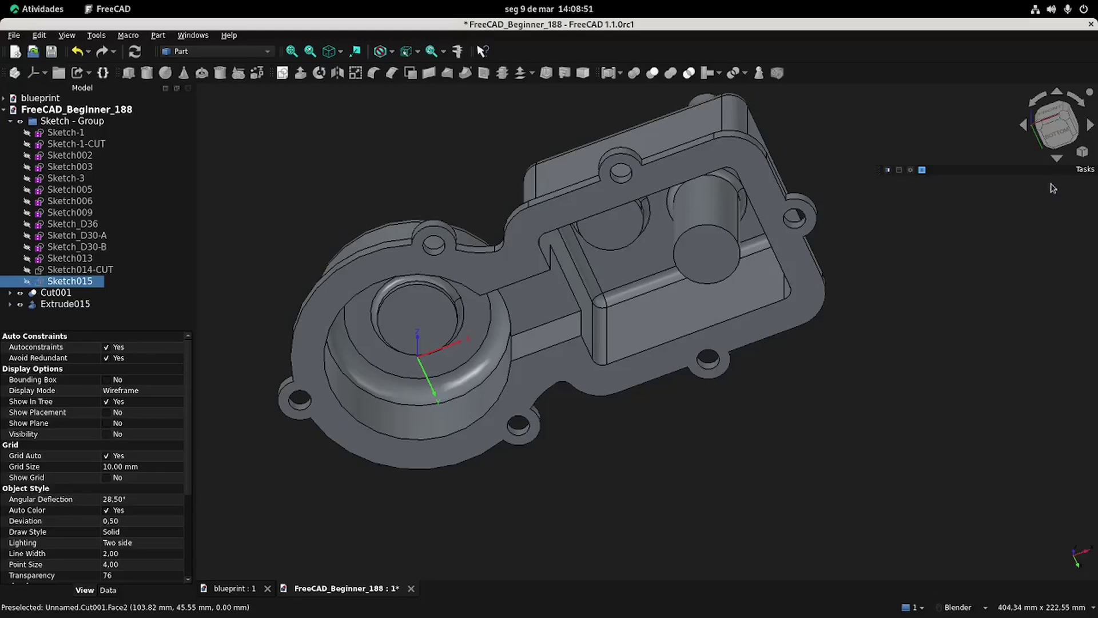
Rename the new extrusion Extrude015-CUT and reverse its direction.
click(86, 304)
click(91, 304)
text(-CUT)
key(Return)
click(107, 590)
click(109, 457)
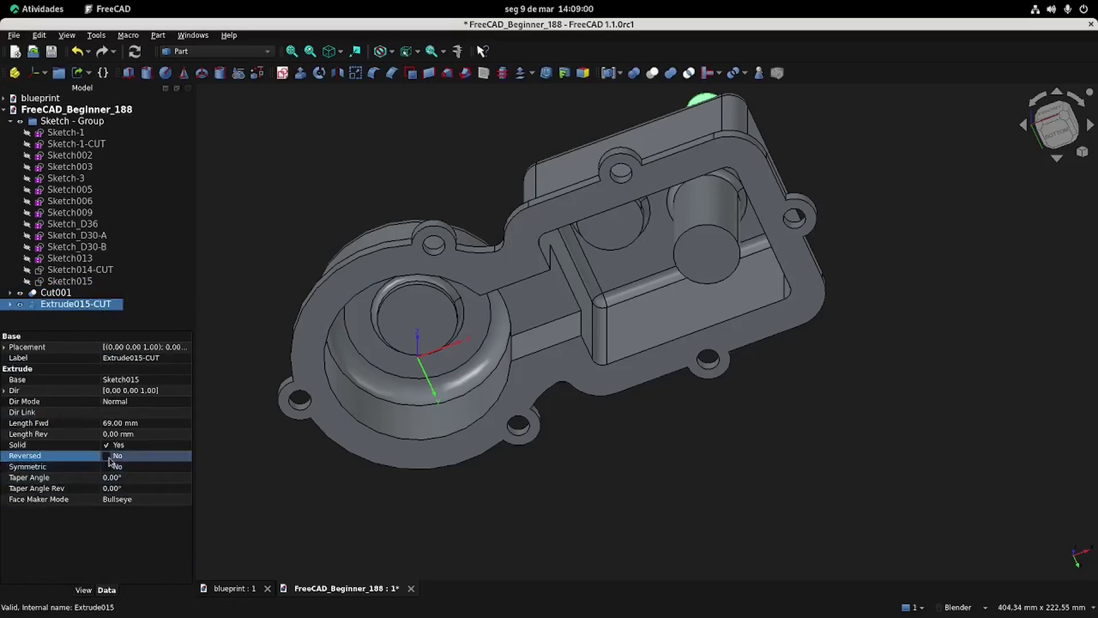
Colour Extrude015-CUT red (#ff0000) and recompute the document.
click(84, 589)
click(107, 515)
click(150, 514)
click(422, 277)
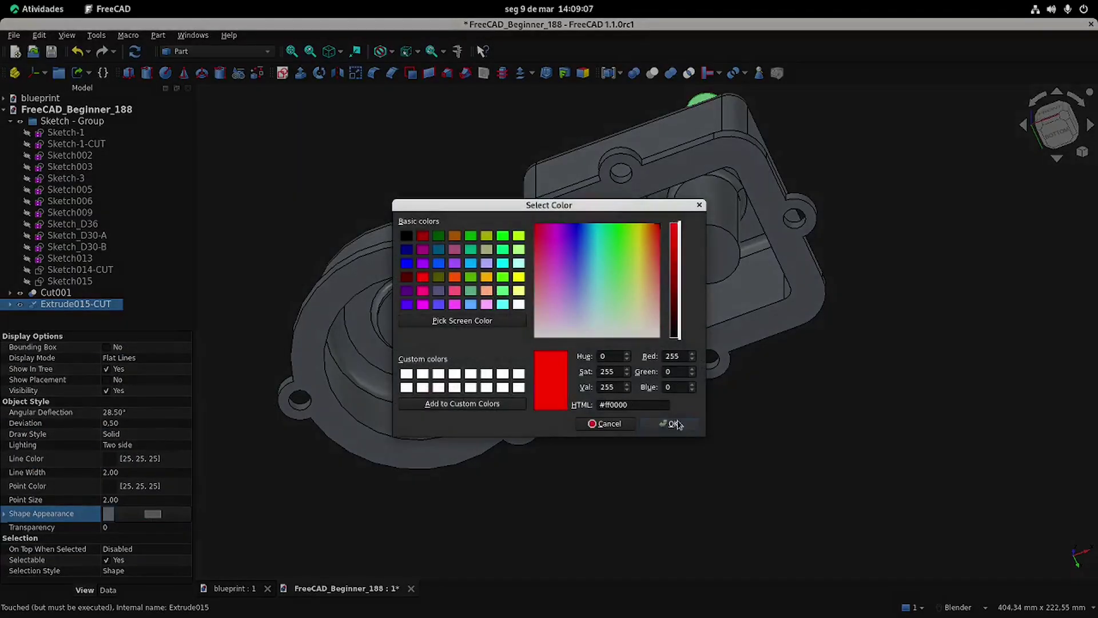
click(669, 423)
click(138, 53)
Cut Extrude015-CUT out of Cut001 to bore the shorter boss.
key(0)
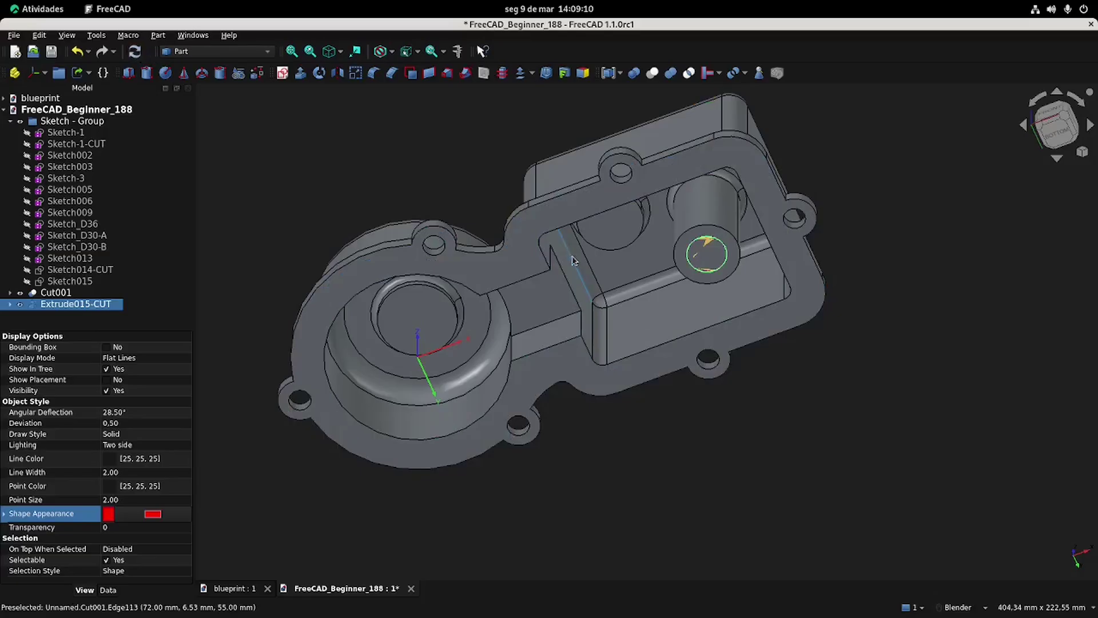
click(66, 293)
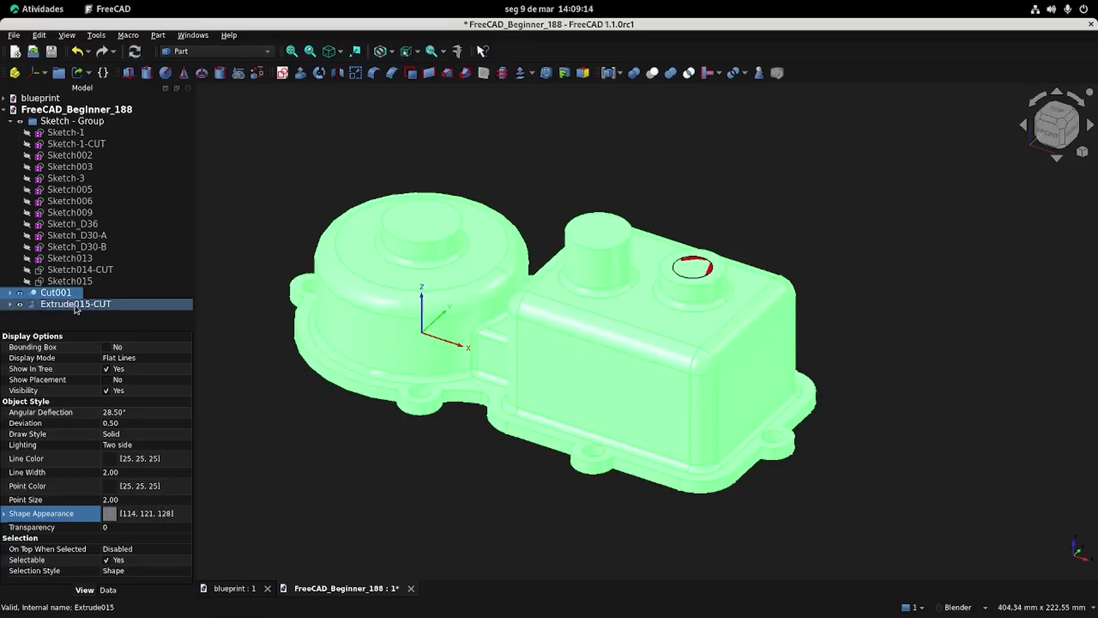
ctrl+click(76, 305)
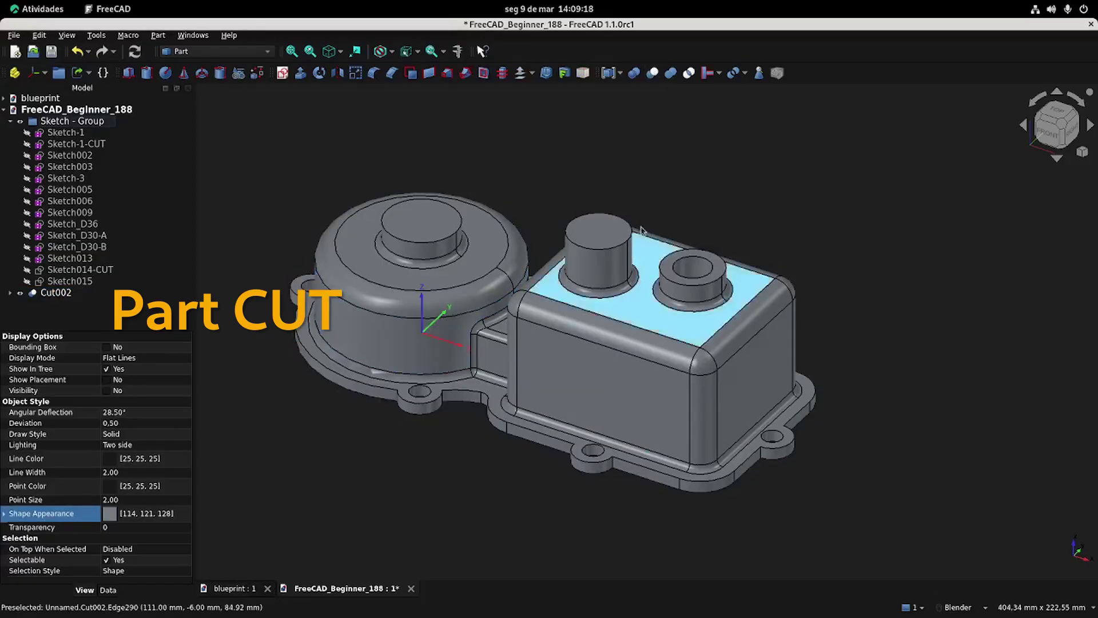
Create a sketch on the taller boss's top face and project the boss's circular edge into it.
click(599, 230)
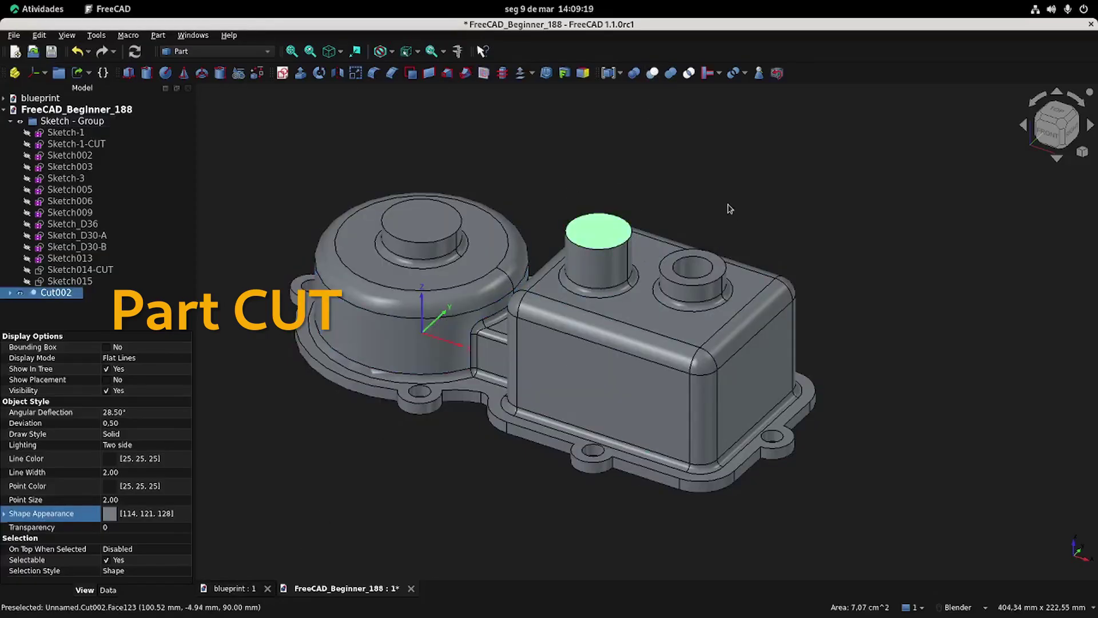
click(283, 74)
click(621, 339)
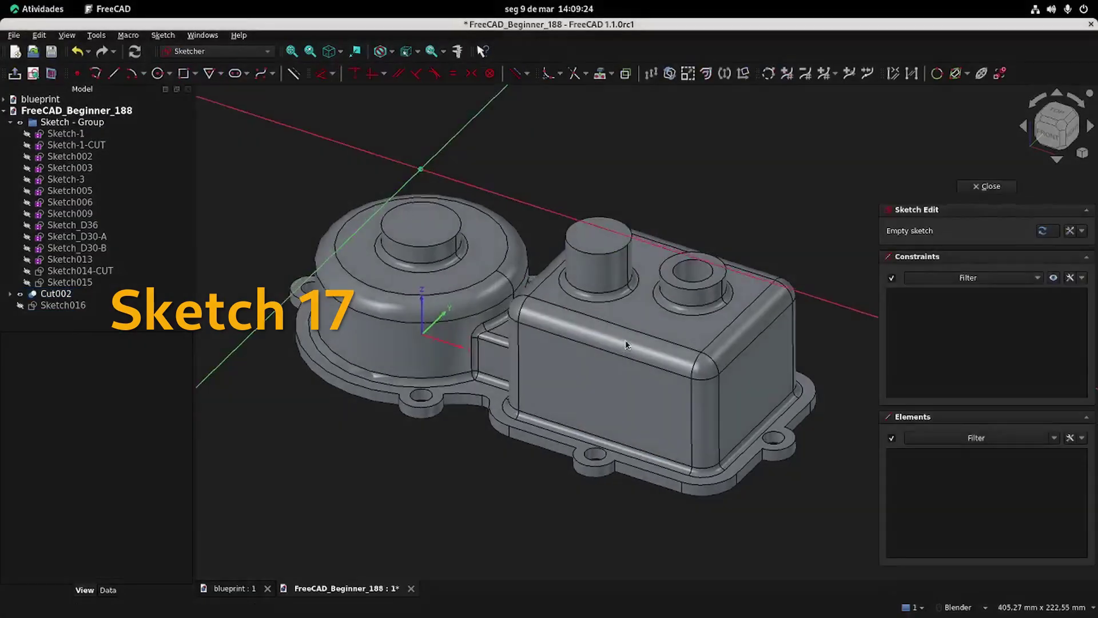
click(600, 73)
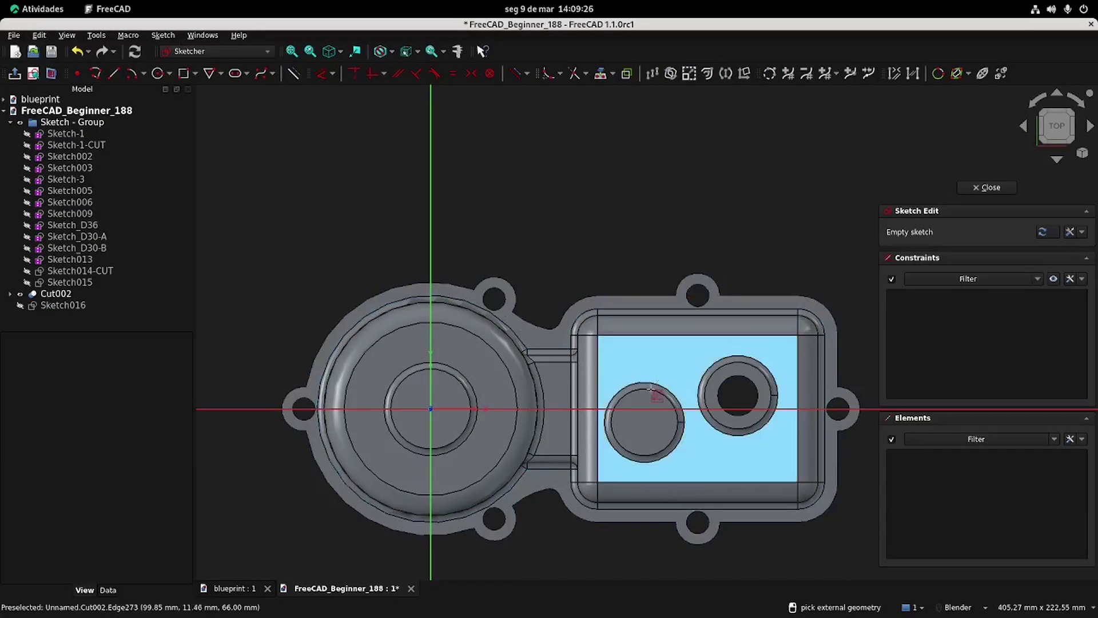
click(620, 424)
right_click(620, 423)
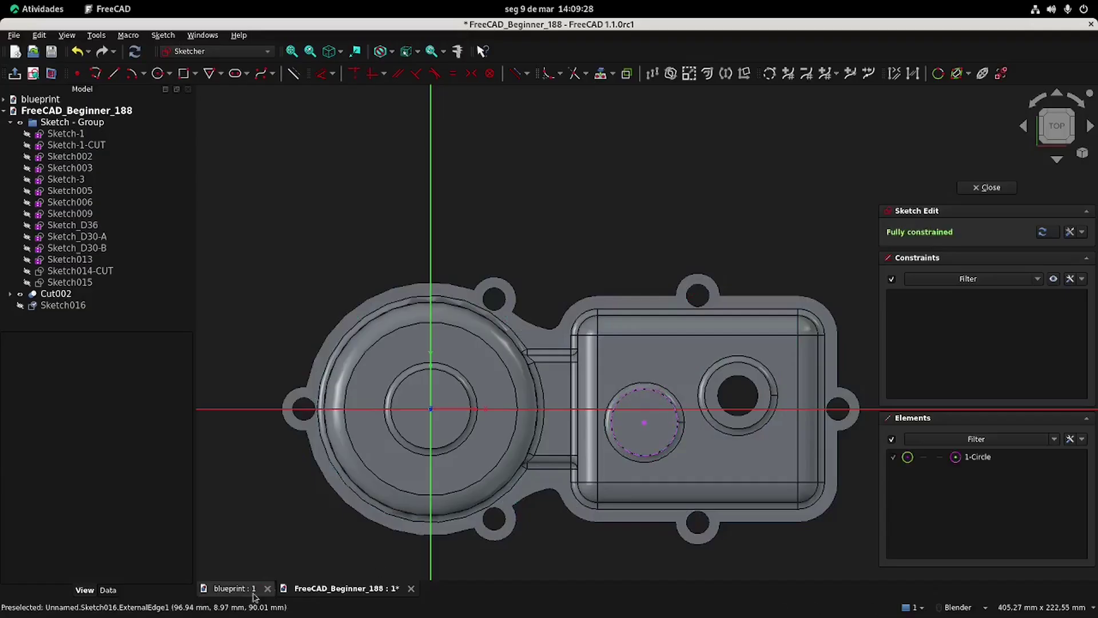
Check the bore size on the blueprint, draw a concentric 21 mm diameter circle in the taller boss and close the sketch.
click(234, 588)
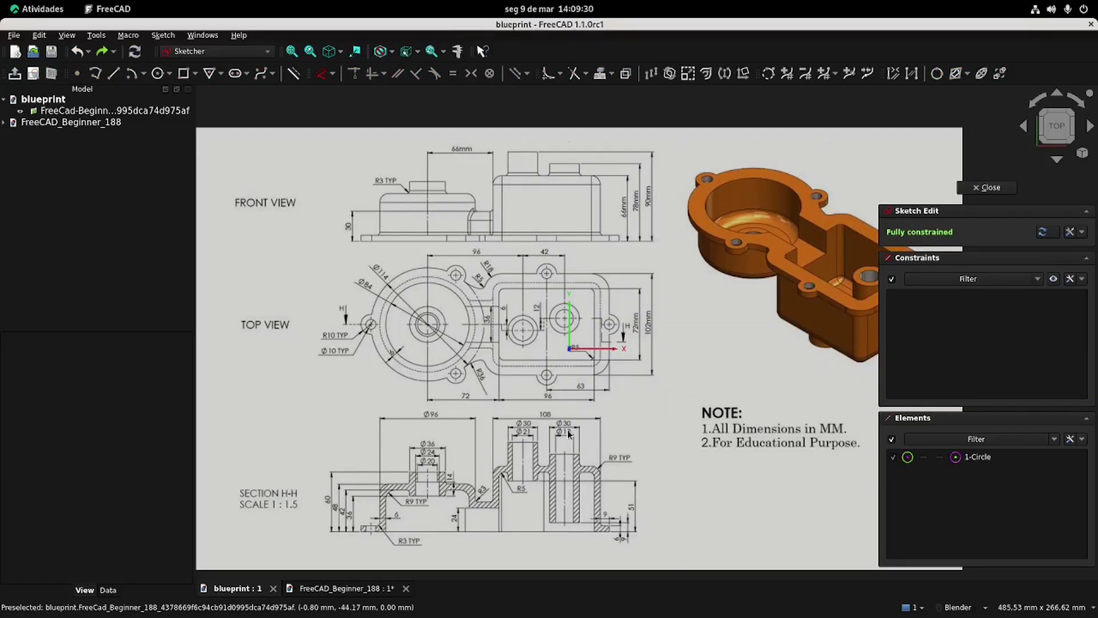
click(346, 588)
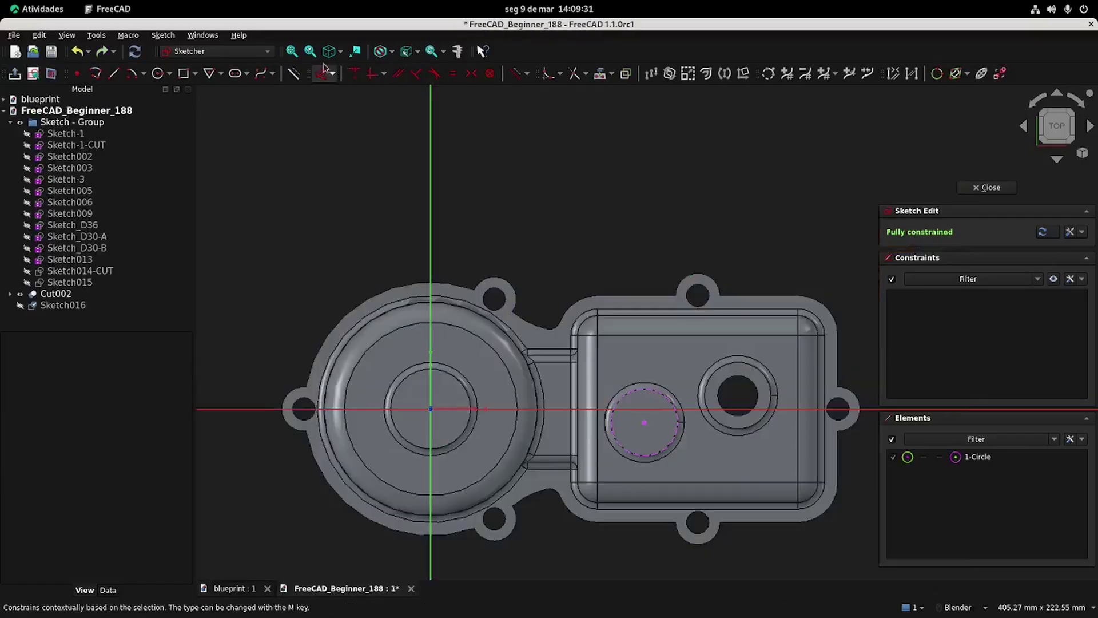
click(158, 73)
click(645, 424)
click(644, 460)
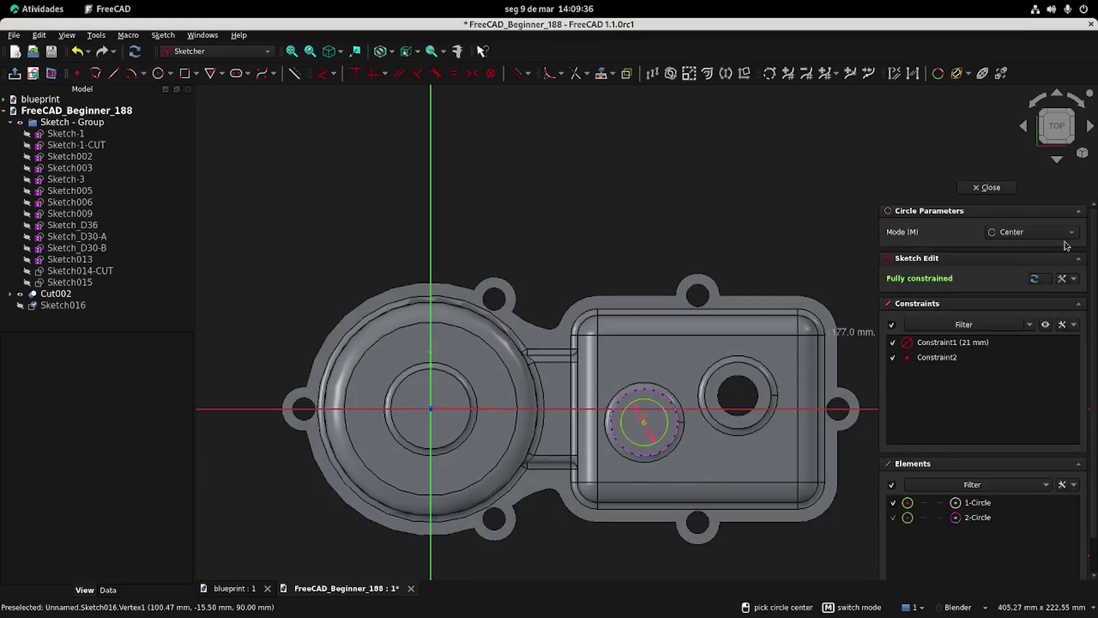
click(987, 187)
File the new sketch in the Sketch - Group folder as Sketch016-CUT and save the document.
drag(63, 304, 68, 122)
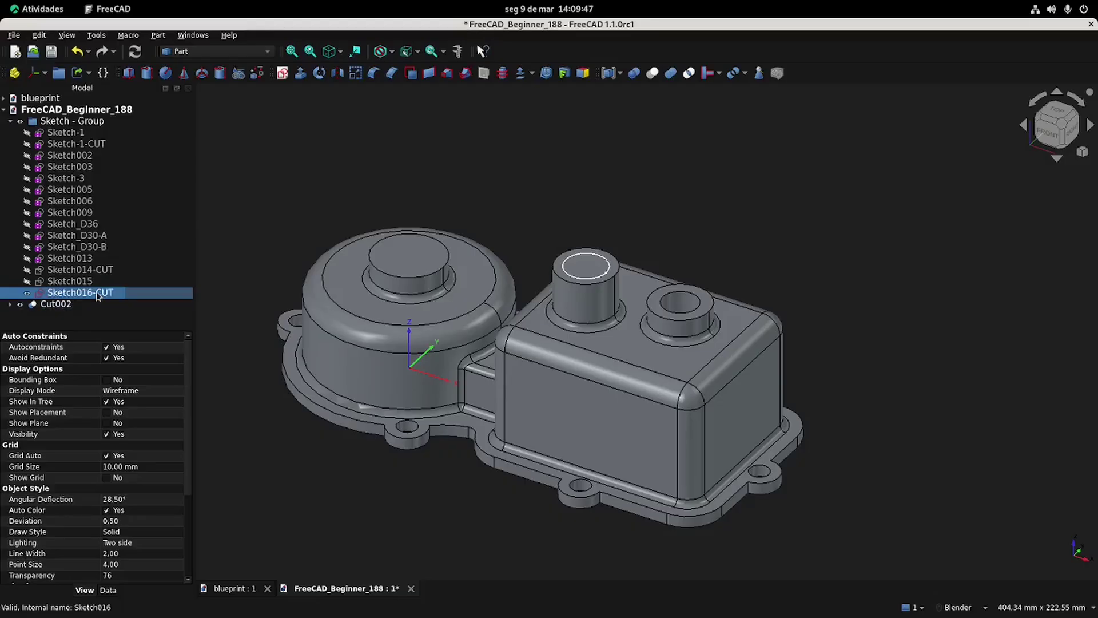
click(10, 121)
key(ctrl+s)
Check the taller boss's bore depth on the blueprint and extrude Sketch016-CUT 39 mm as a solid along its normal.
click(244, 589)
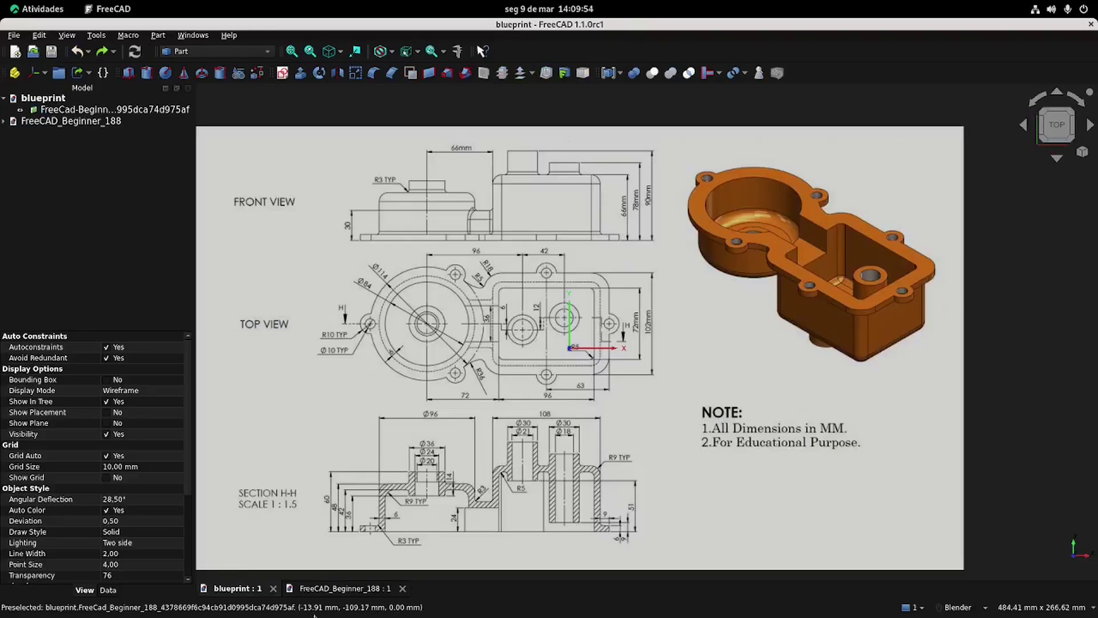
click(338, 588)
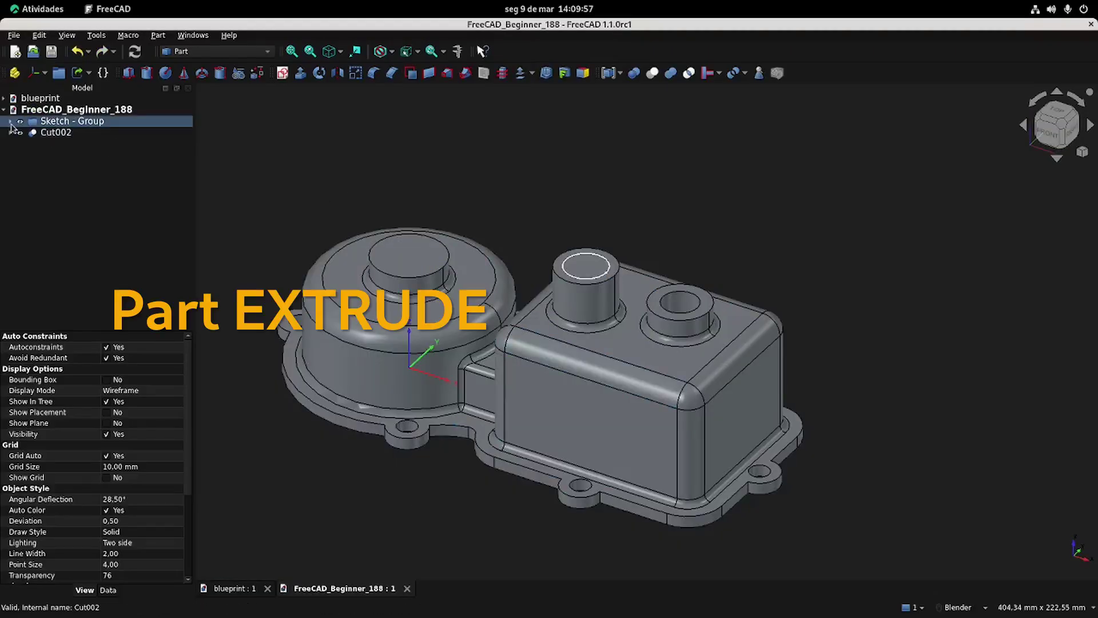
click(10, 122)
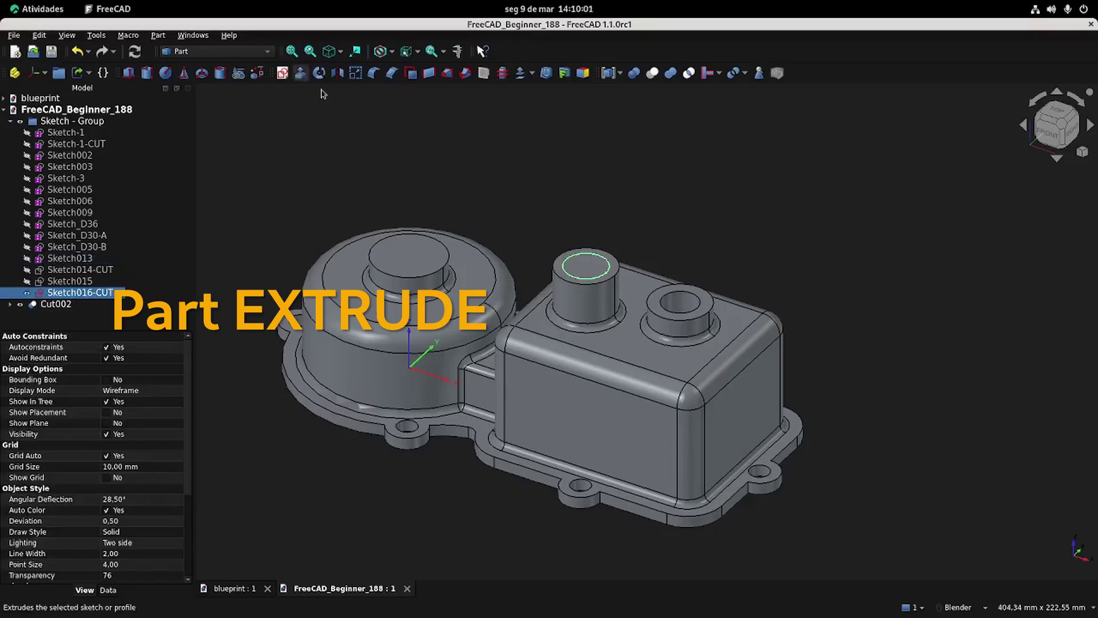
click(300, 73)
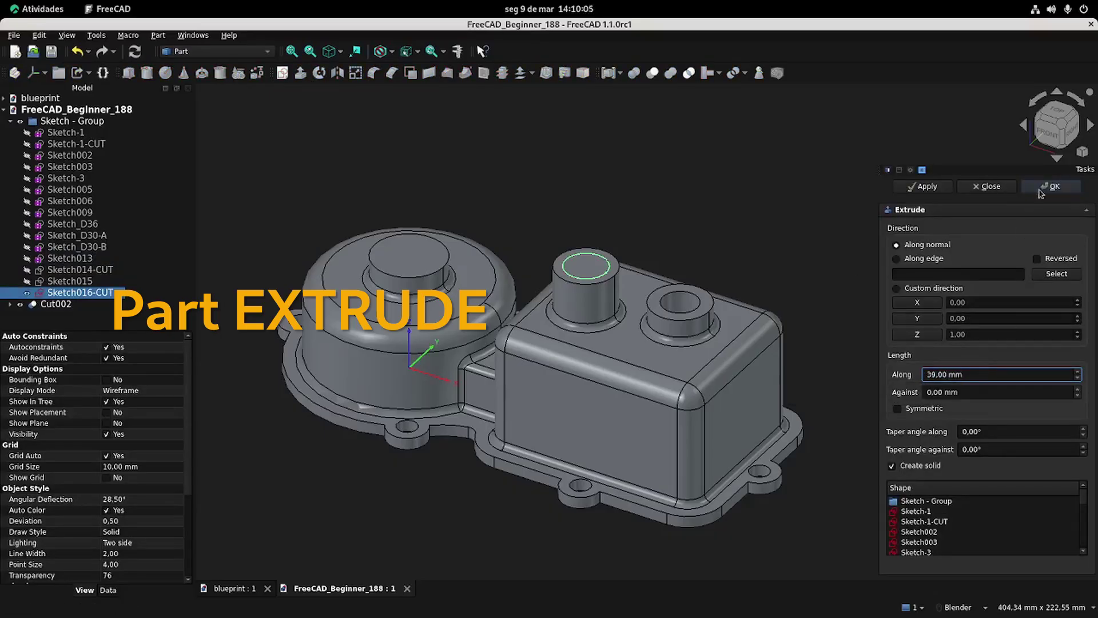
key(Return)
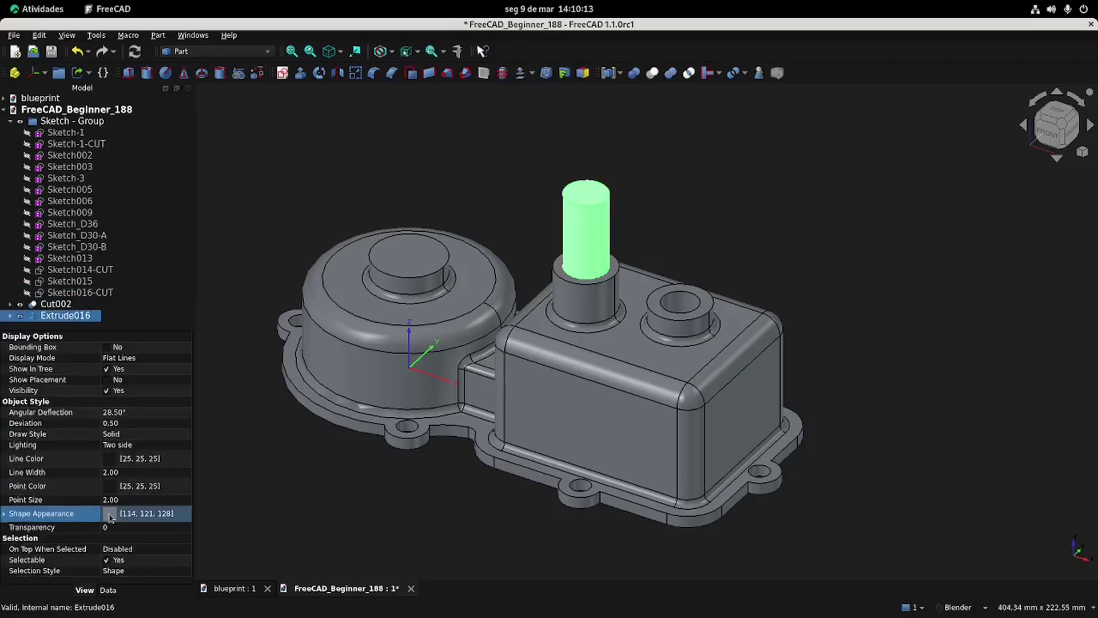
Color the new extrusion red and reverse its direction so it runs down into the taller boss.
click(108, 514)
click(437, 279)
click(670, 424)
click(106, 590)
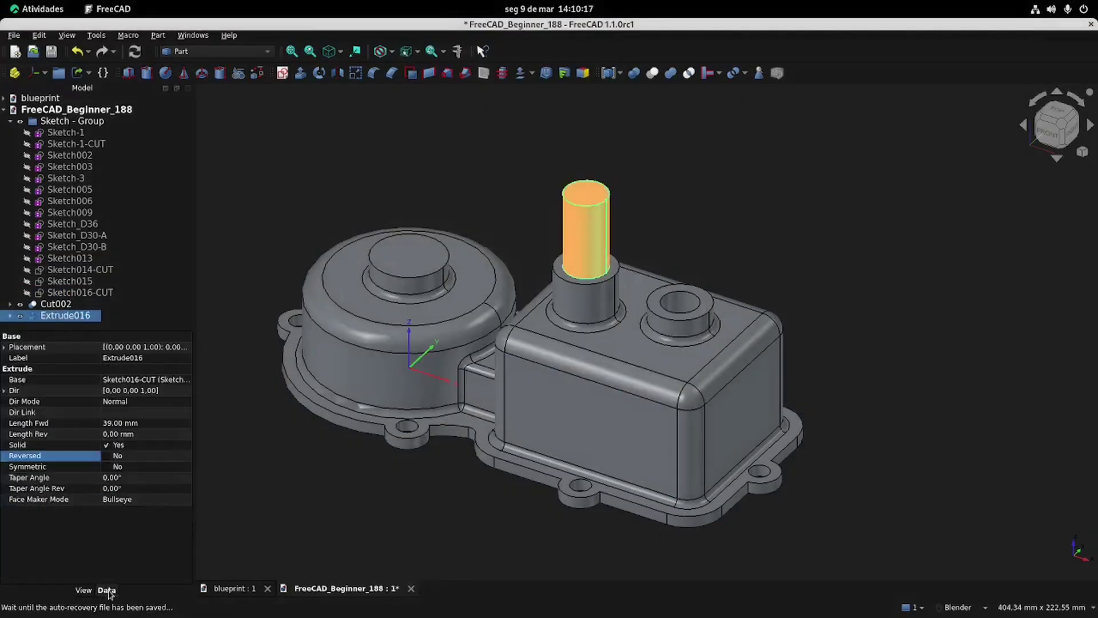
click(107, 456)
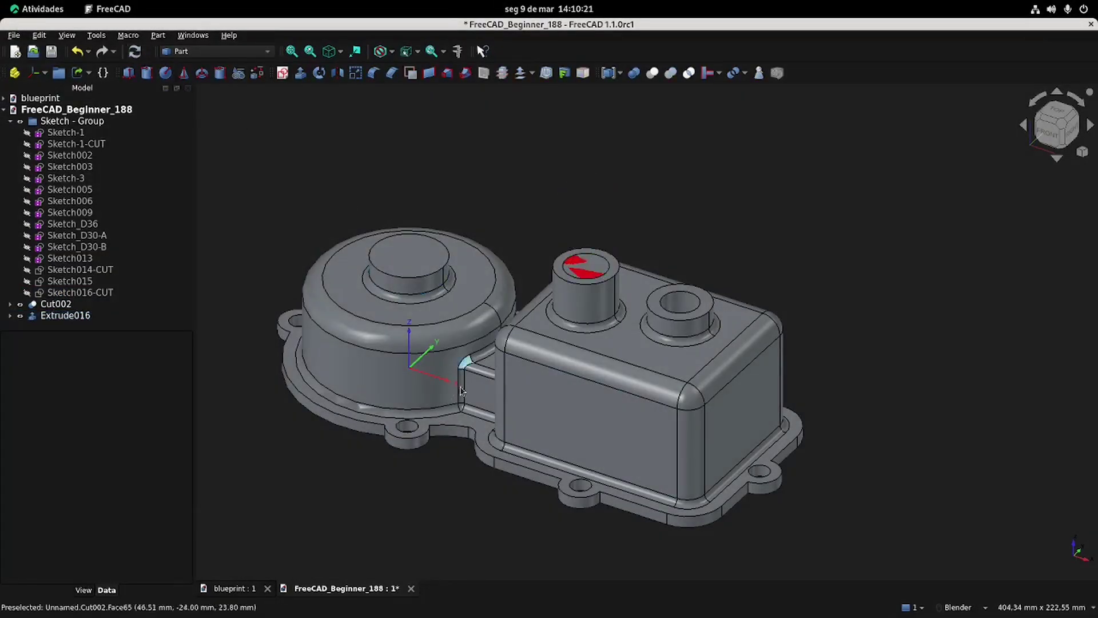
Cut Extrude016 out of Cut002 to bore the taller boss.
click(60, 305)
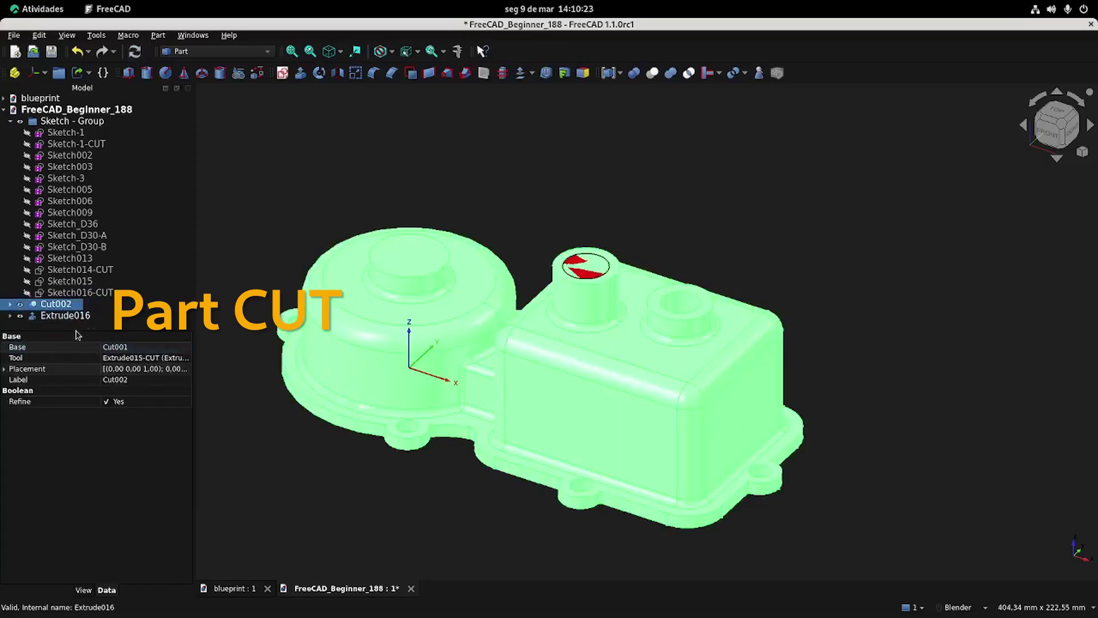
ctrl+click(66, 318)
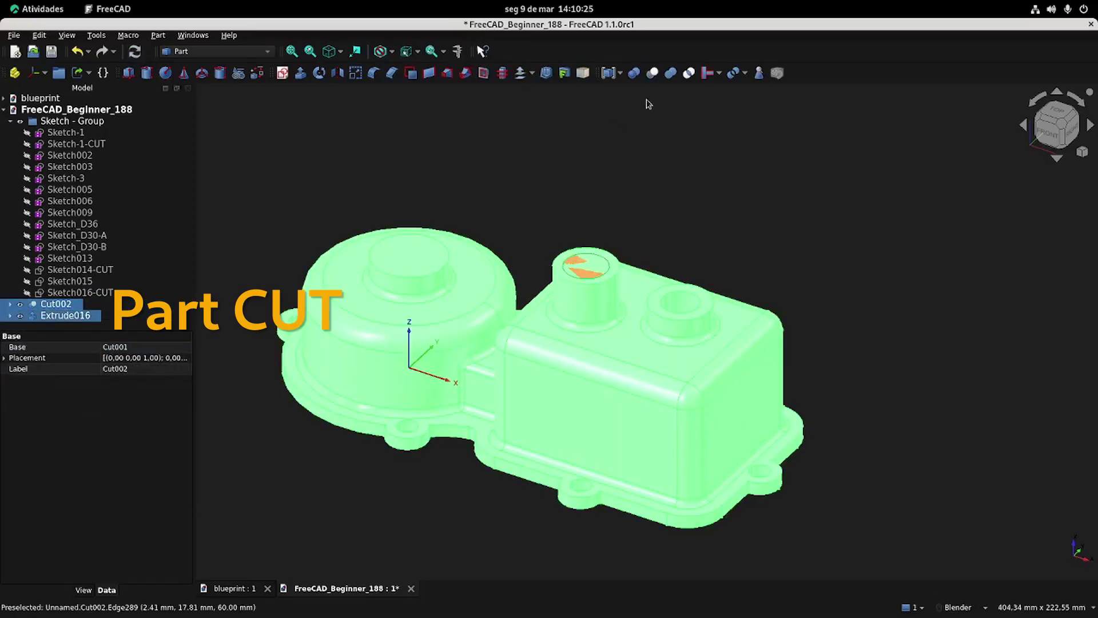
click(652, 73)
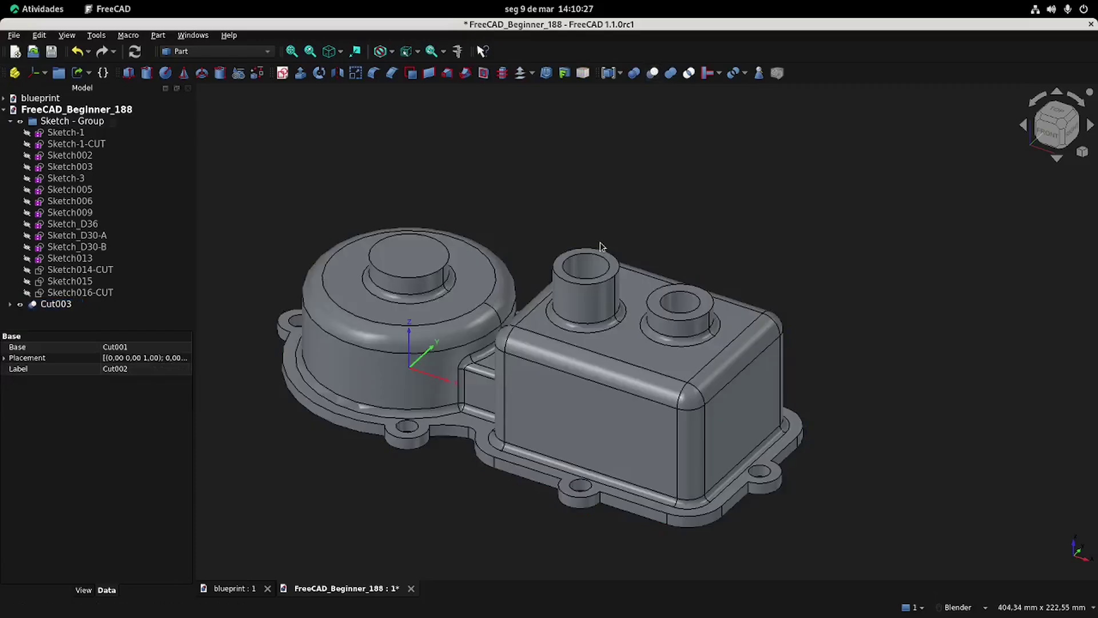
mouse_move(599, 251)
middle_down()
mouse_move(629, 298)
mouse_move(655, 248)
mouse_move(669, 320)
middle_up()
Check the round chamber's boss on the blueprint and create a new sketch on the XZ-plane.
click(233, 589)
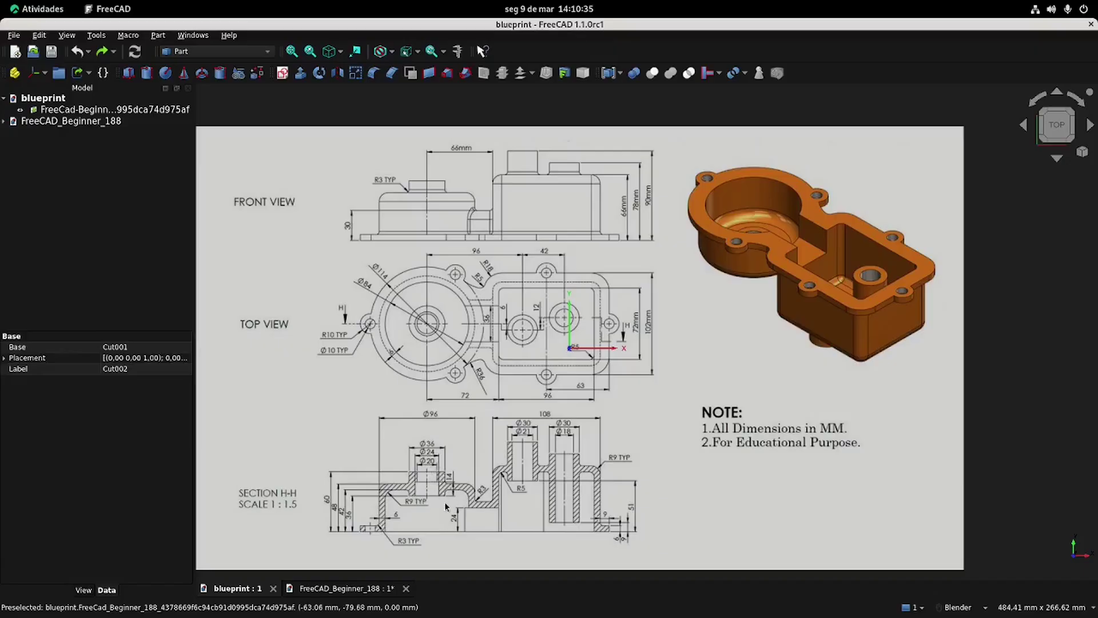
click(341, 588)
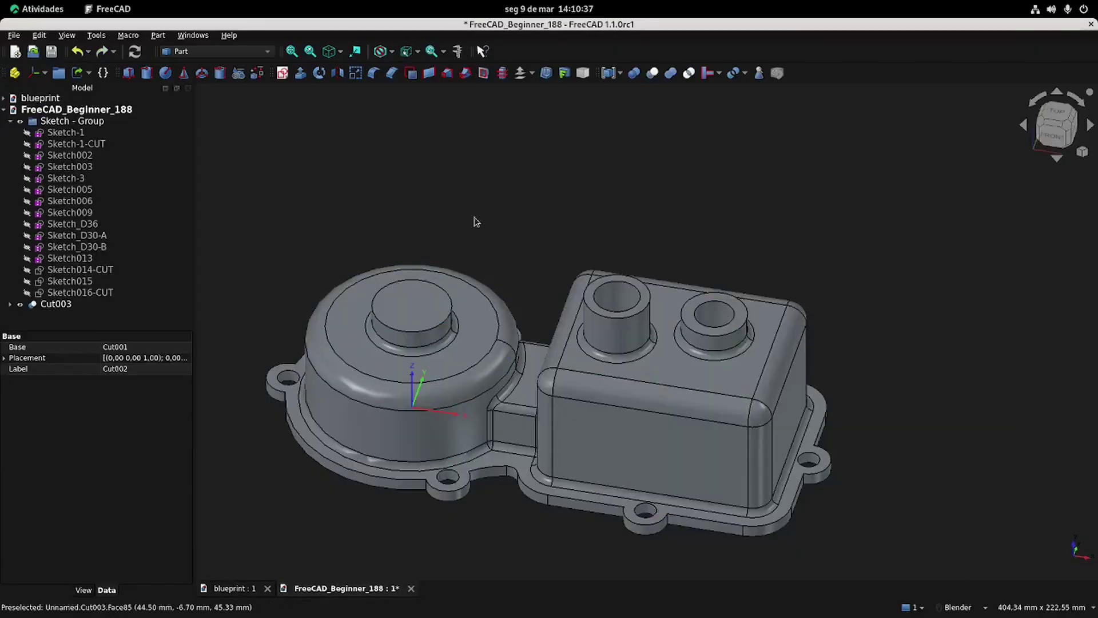
click(283, 72)
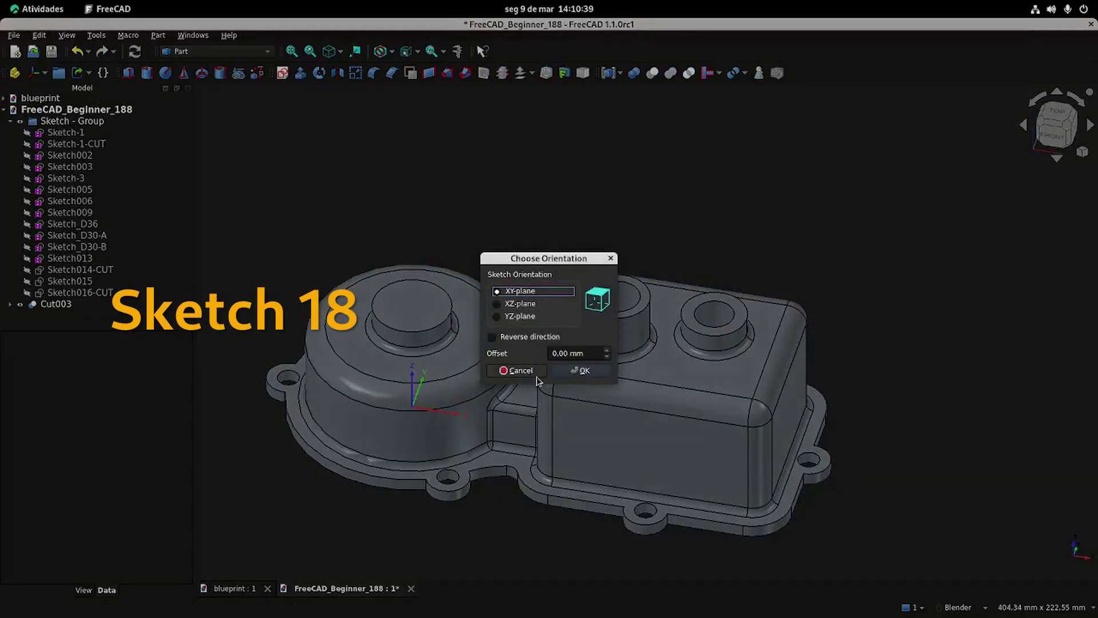
click(519, 305)
click(583, 371)
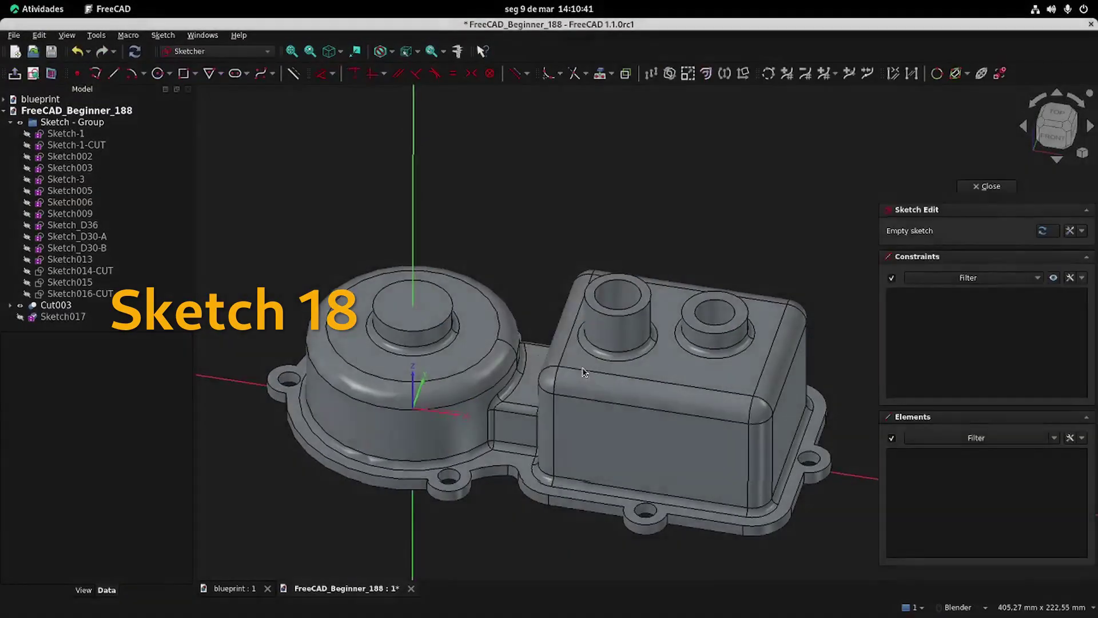
Project the top and bottom edges of the round chamber's boss into the sketch as external geometry.
scroll(370, 283, up, 8)
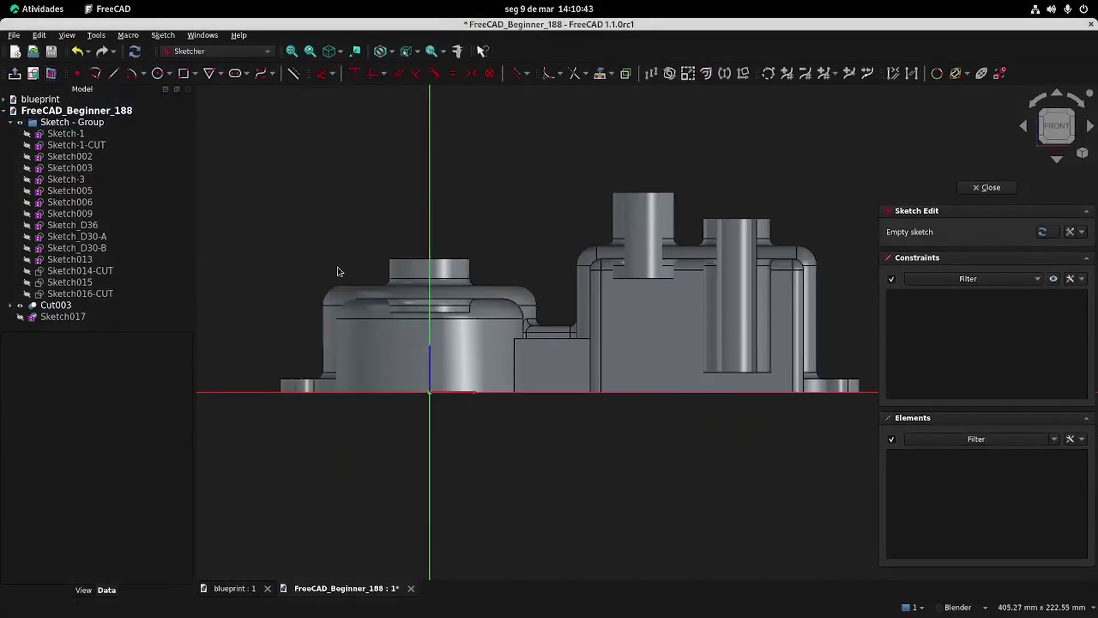
click(600, 73)
click(526, 212)
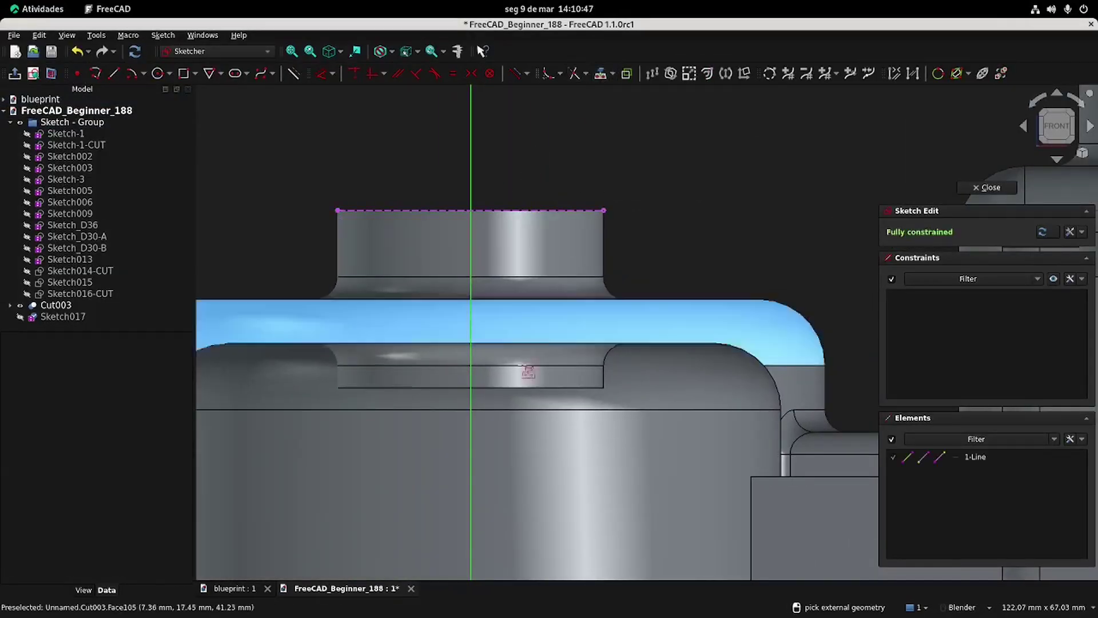
click(522, 388)
right_click(538, 143)
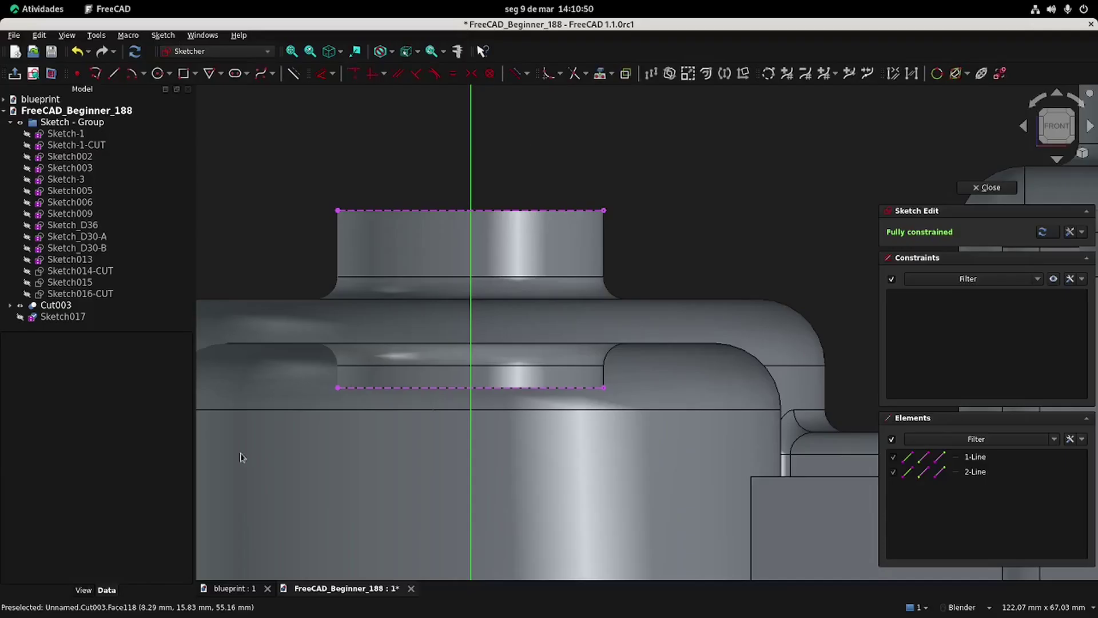
Check the boss's section on the blueprint and draw a closed stepped half-profile against the vertical axis, narrower above and wider below.
click(235, 588)
scroll(415, 421, up, 5)
scroll(414, 421, up, 2)
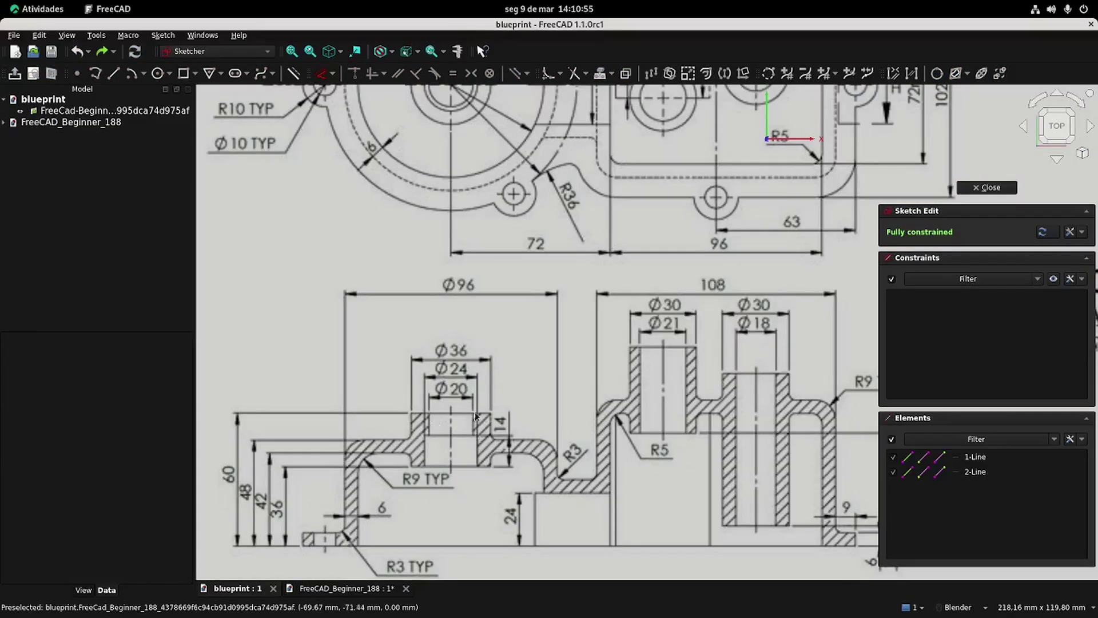
click(342, 588)
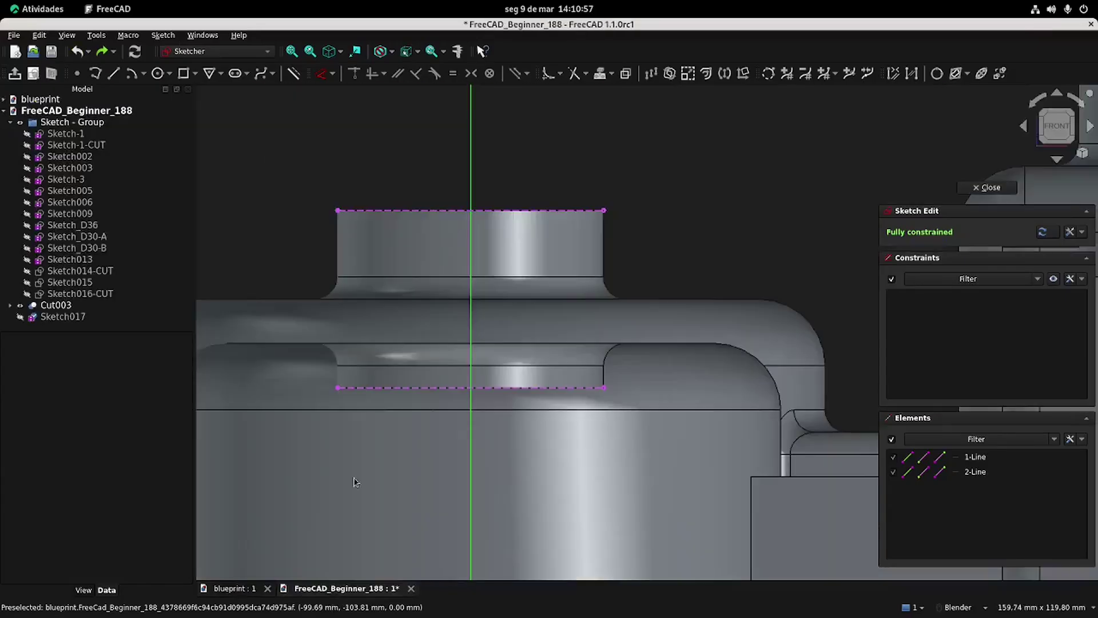
click(113, 73)
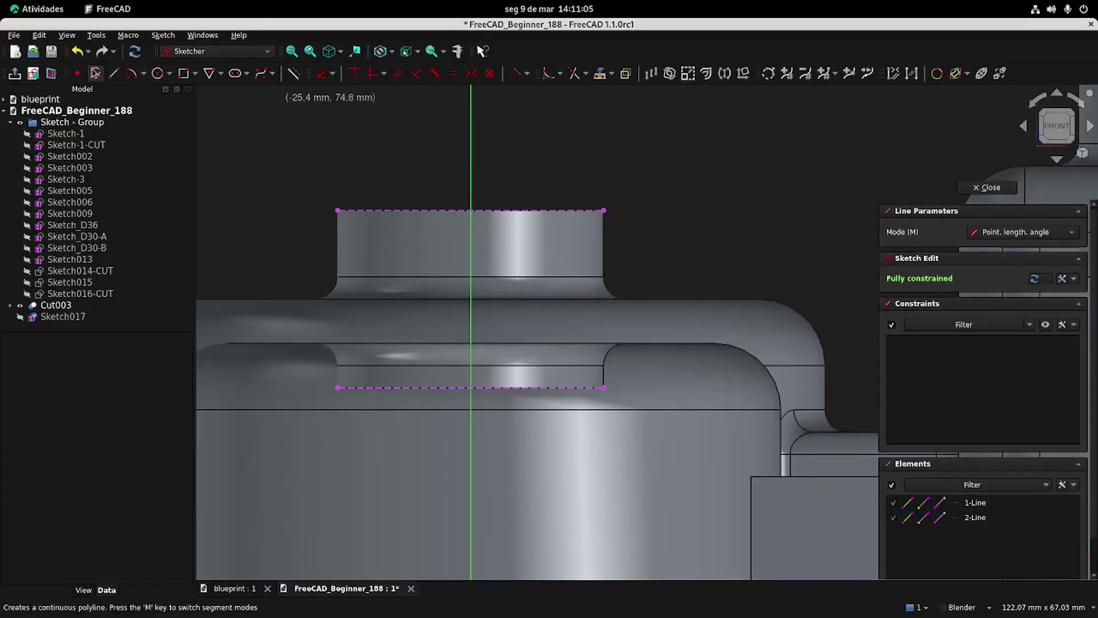
click(470, 226)
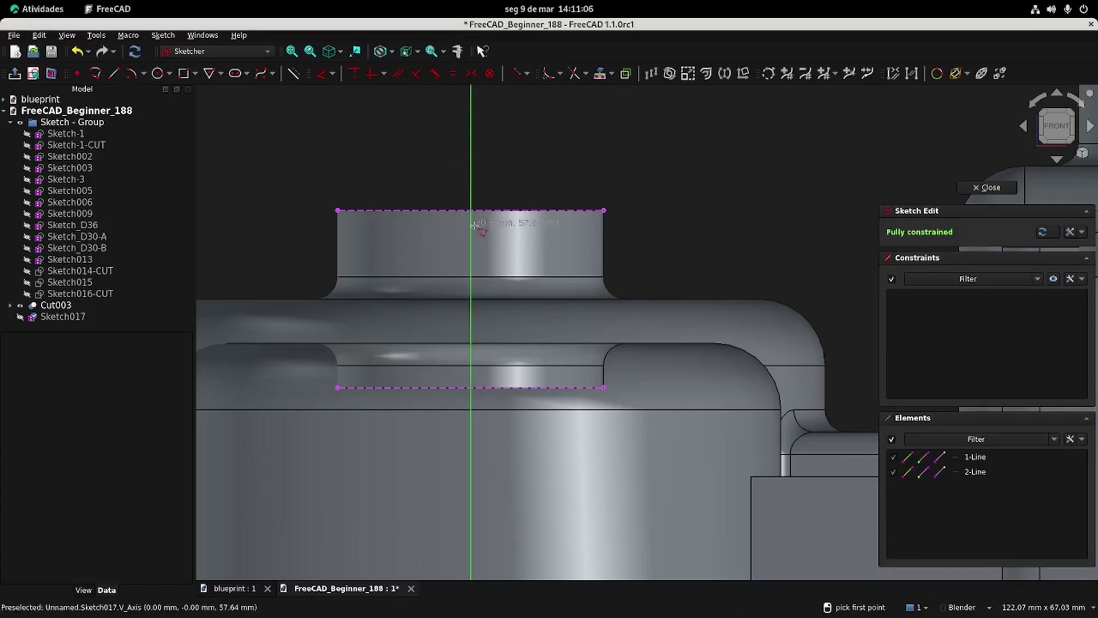
click(551, 226)
click(551, 285)
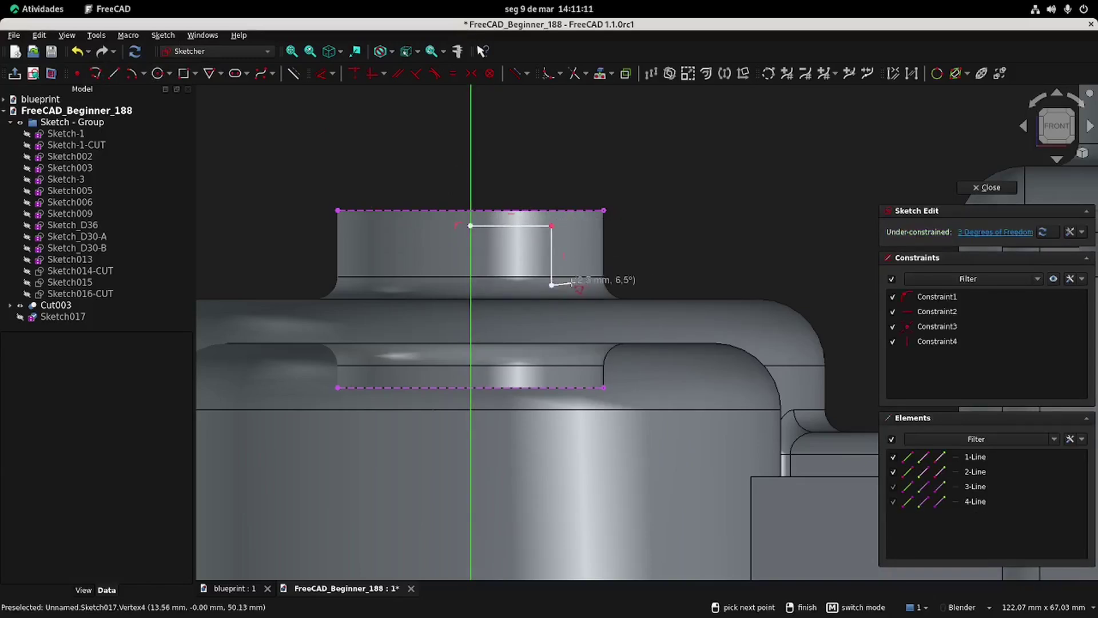
click(573, 285)
click(572, 376)
click(471, 377)
click(470, 226)
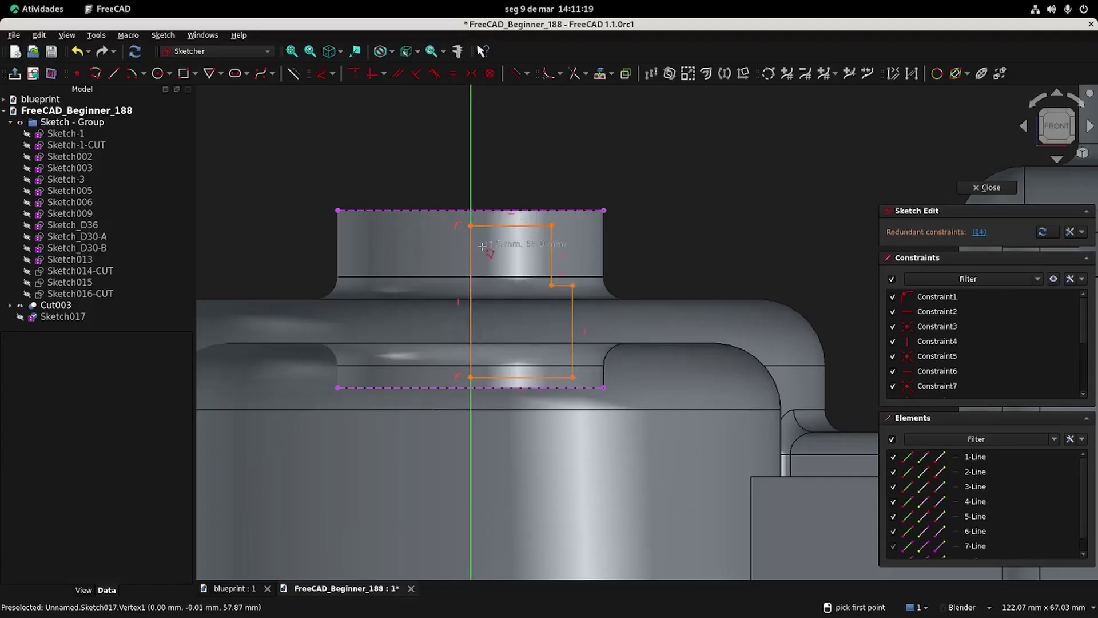
right_click(475, 234)
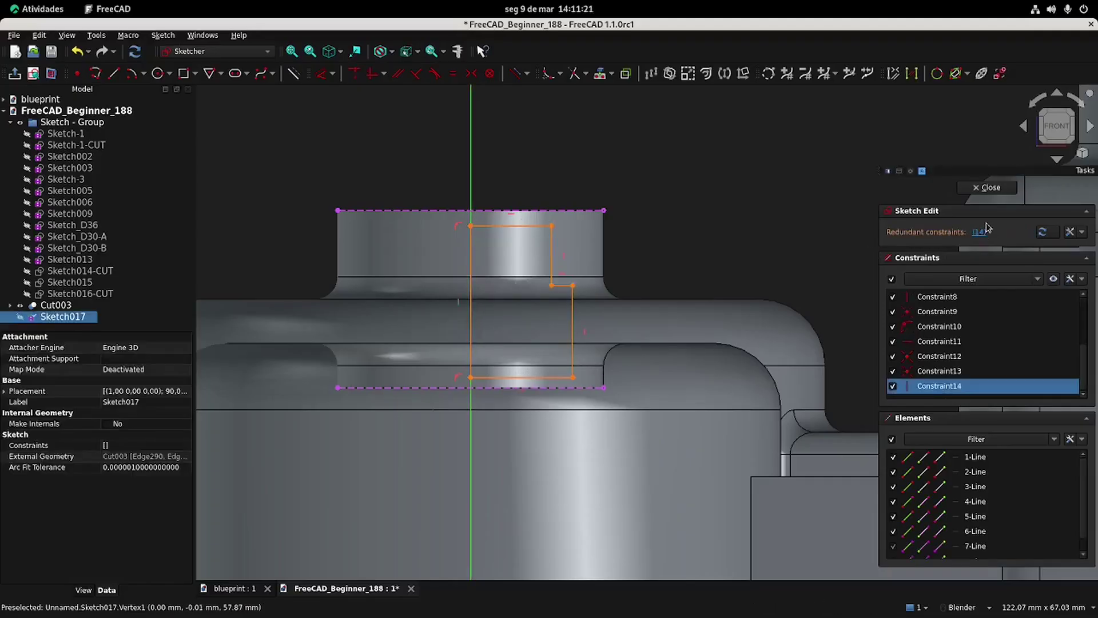
Remove the redundant vertical constraint and constrain the profile's two axis corners onto the projected top and bottom edges.
click(470, 226)
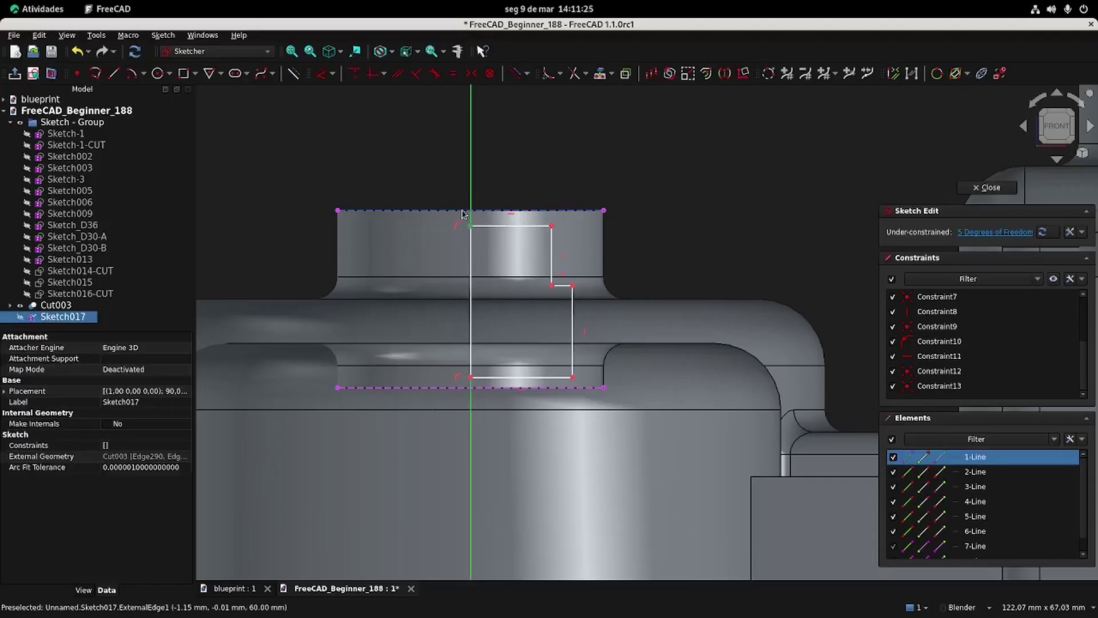
click(354, 74)
click(471, 379)
click(465, 388)
click(354, 73)
Check the bore diameters on the blueprint and set the profile's top edge length to 10 mm.
click(231, 588)
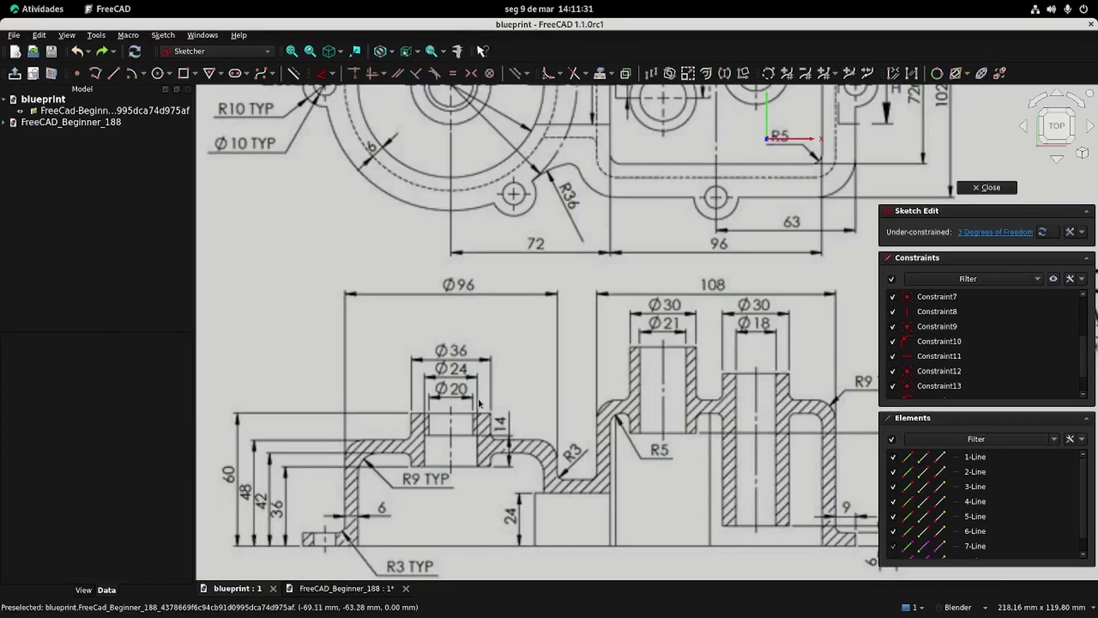
click(343, 588)
click(322, 73)
click(509, 210)
click(517, 169)
text(2)
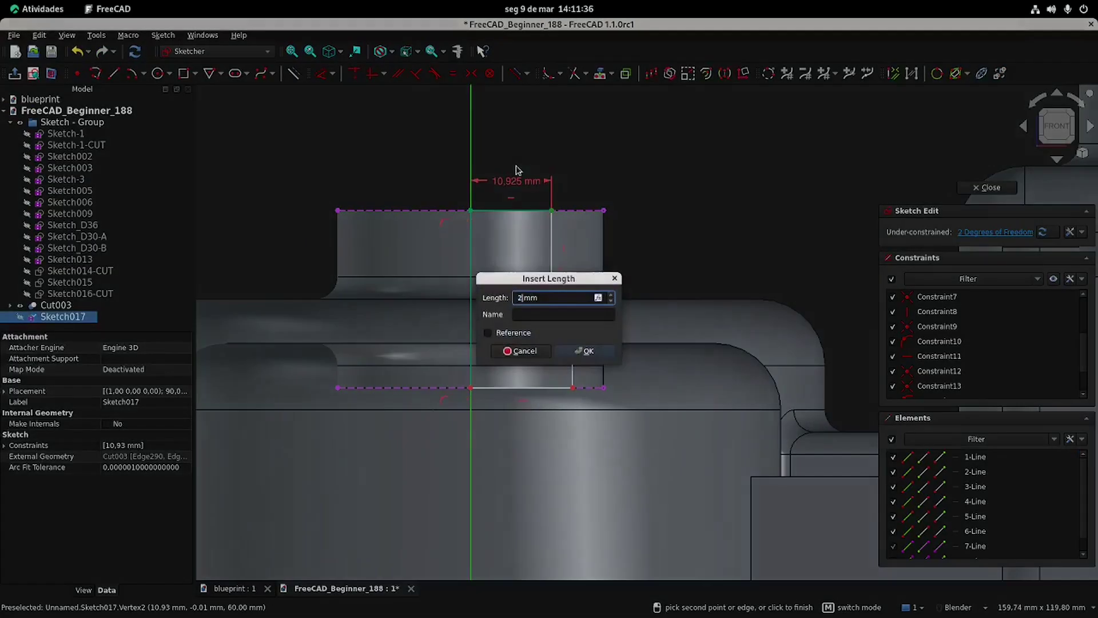
key(Return)
Set the profile's bottom edge length to 24/2 mm.
click(566, 389)
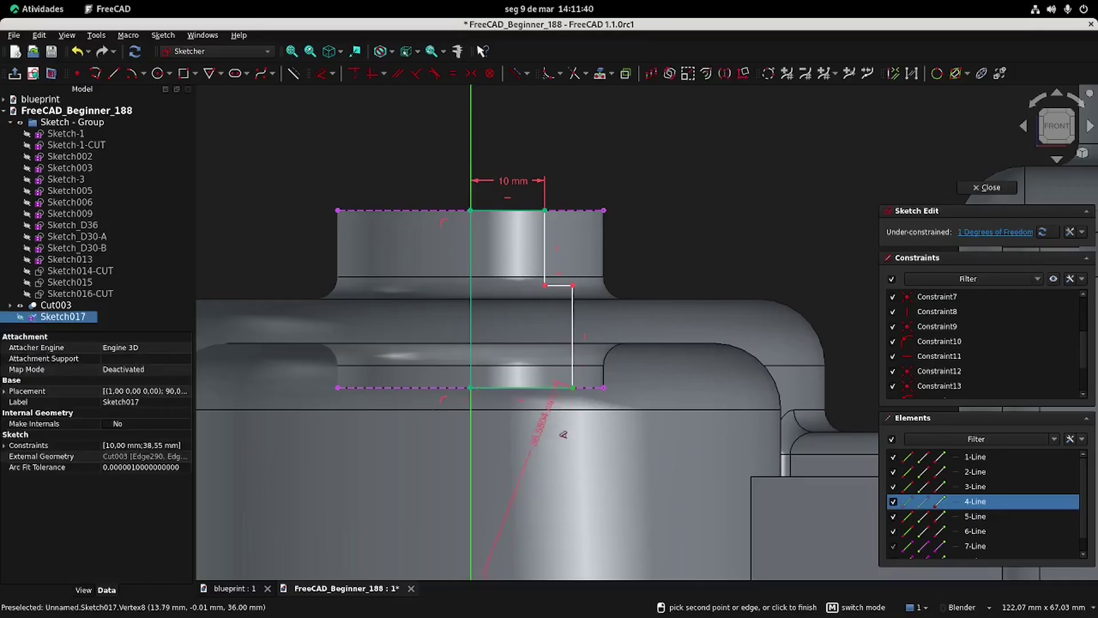
click(519, 332)
text(24/2 mm)
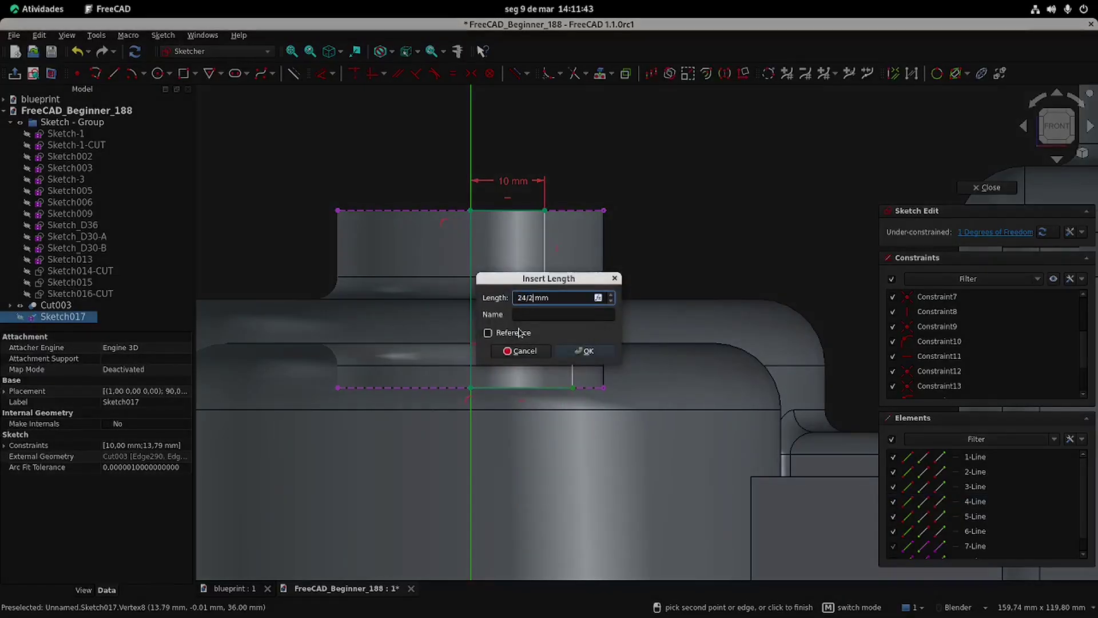
key(Return)
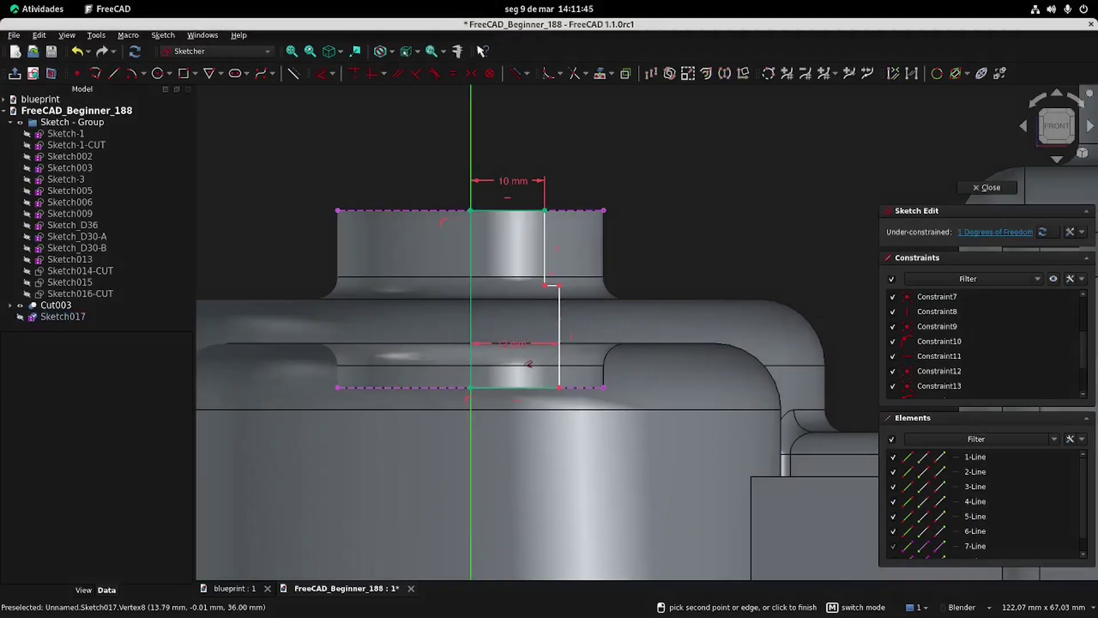
Check the counterbore depth on the blueprint and set the profile's lower outer vertical edge to 14 mm.
key(ctrl+Tab)
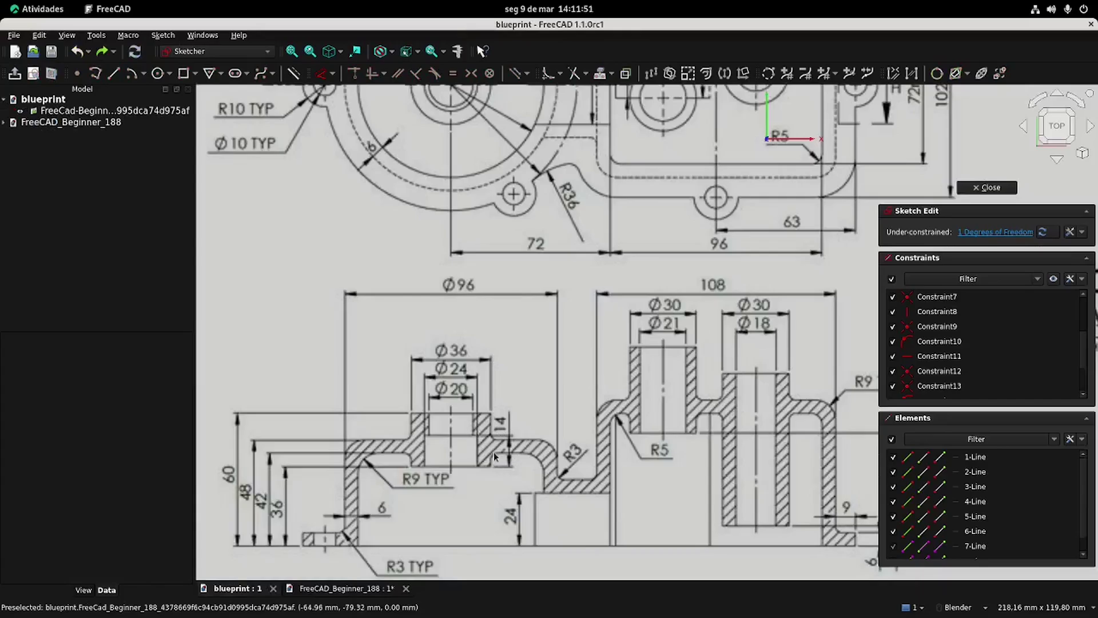
click(358, 588)
click(322, 73)
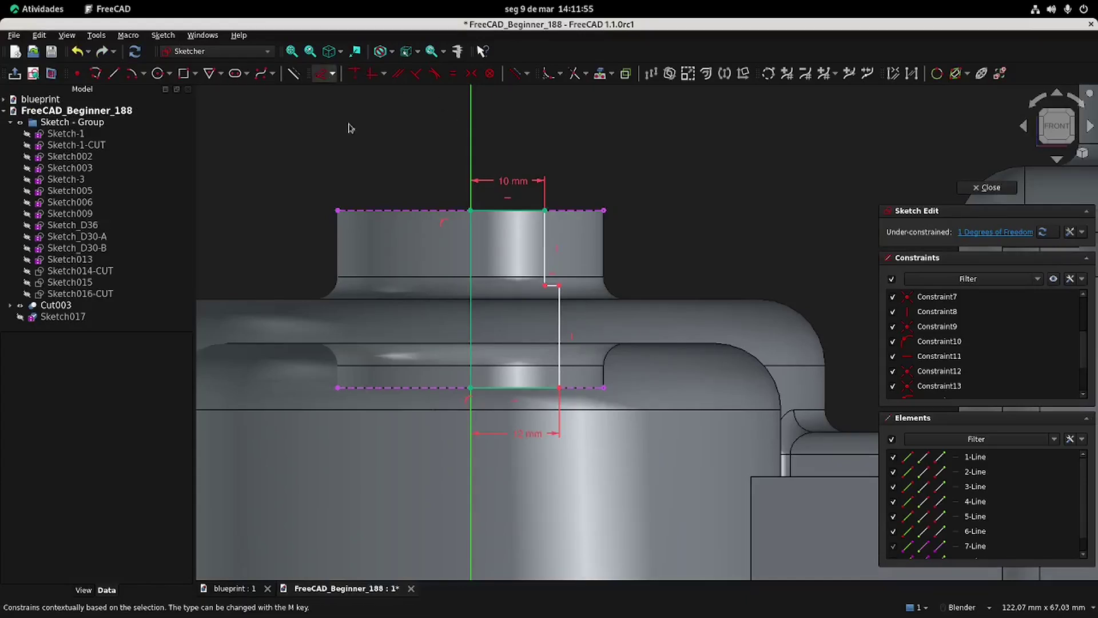
click(561, 369)
click(571, 359)
click(571, 355)
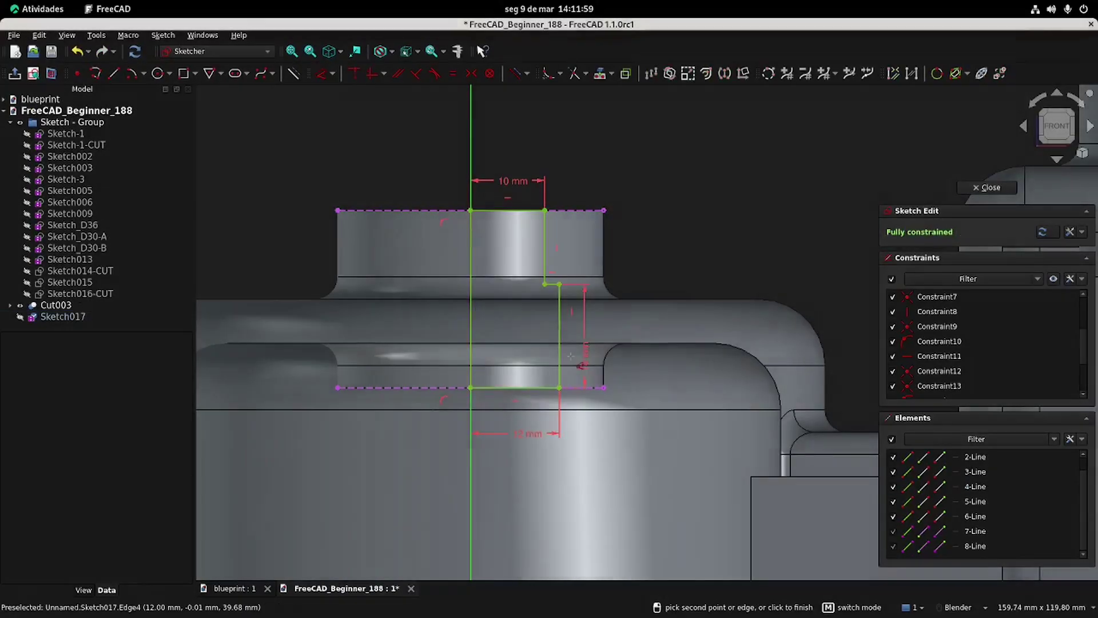
Close the sketch, file it in the Sketch - Group folder and rename it Sketch017-CUT.
click(989, 188)
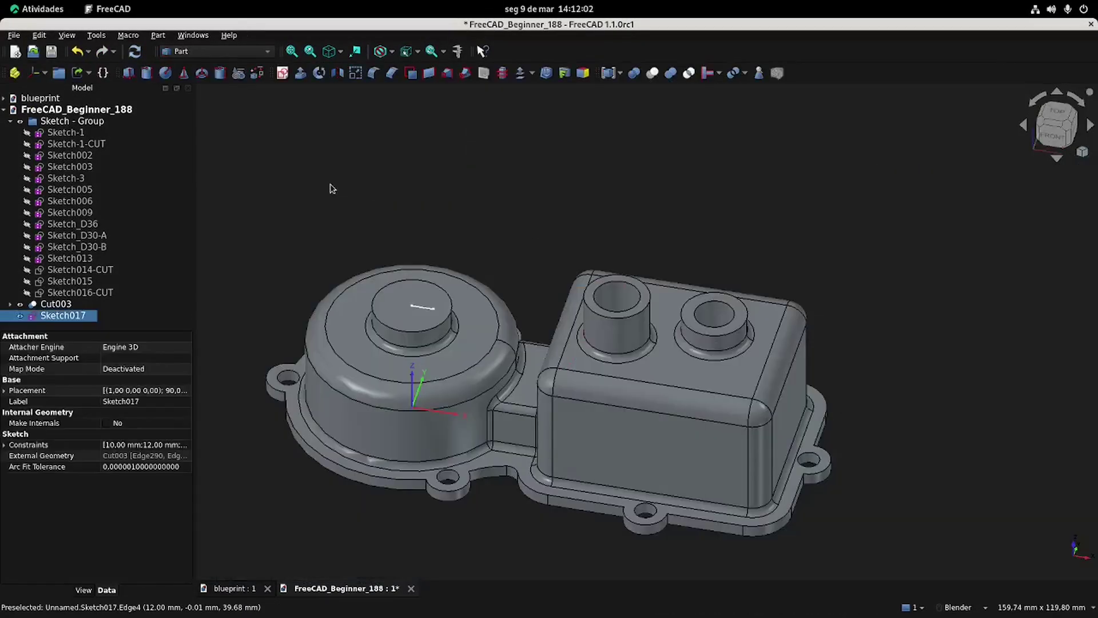
mouse_move(74, 318)
mouse_down()
mouse_move(98, 216)
mouse_move(100, 127)
mouse_up()
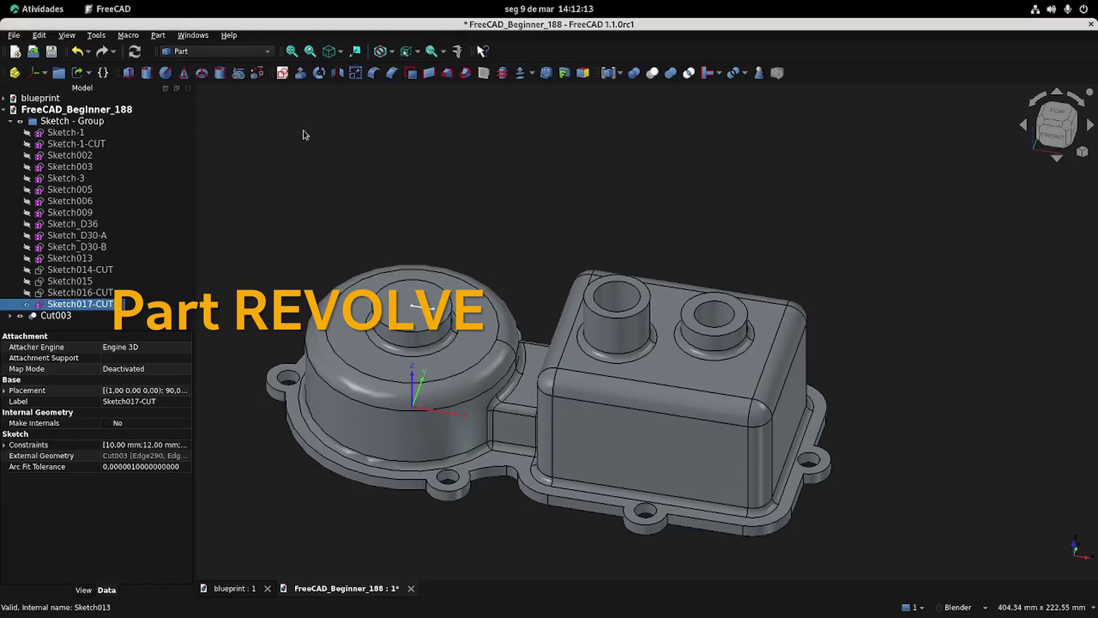
Revolve Sketch017-CUT by 360° about the Z direction through the origin as a solid.
click(319, 73)
click(953, 182)
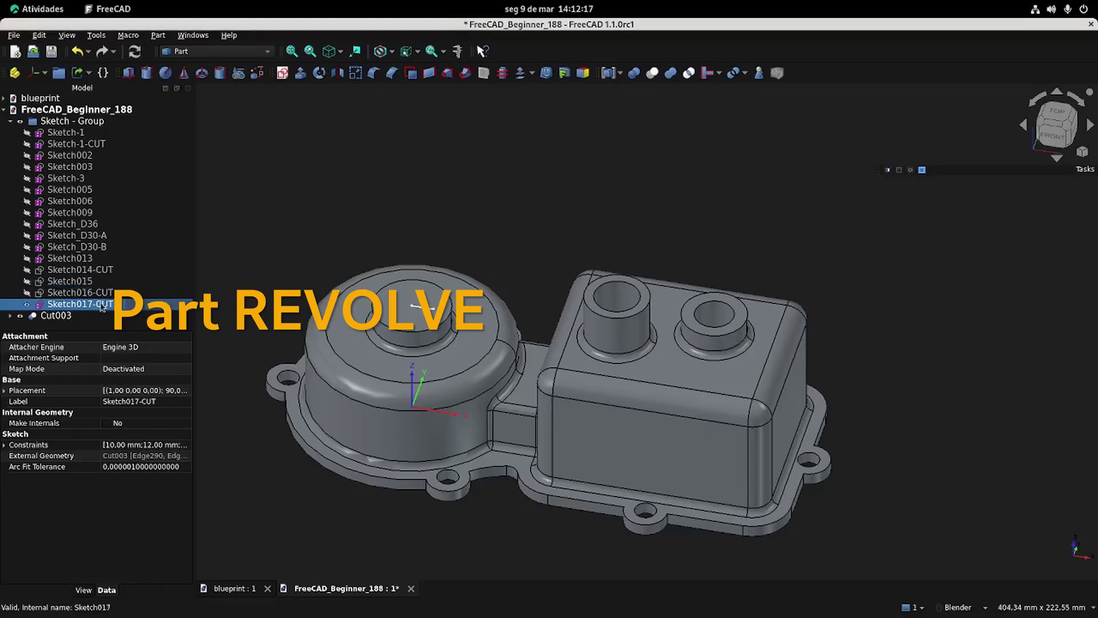
click(283, 207)
click(90, 307)
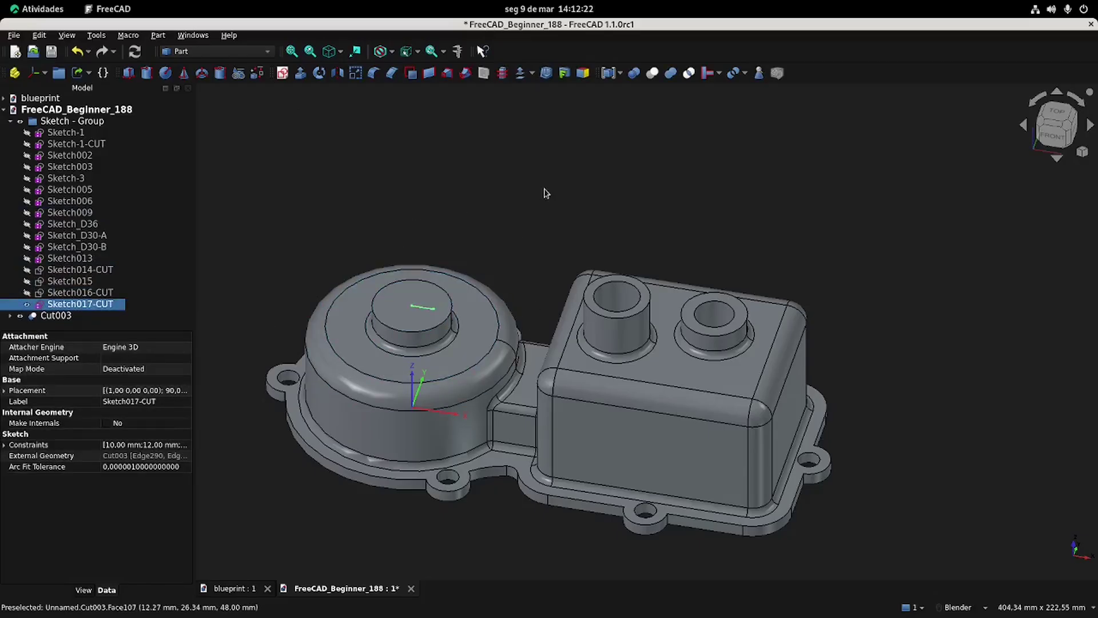
click(323, 71)
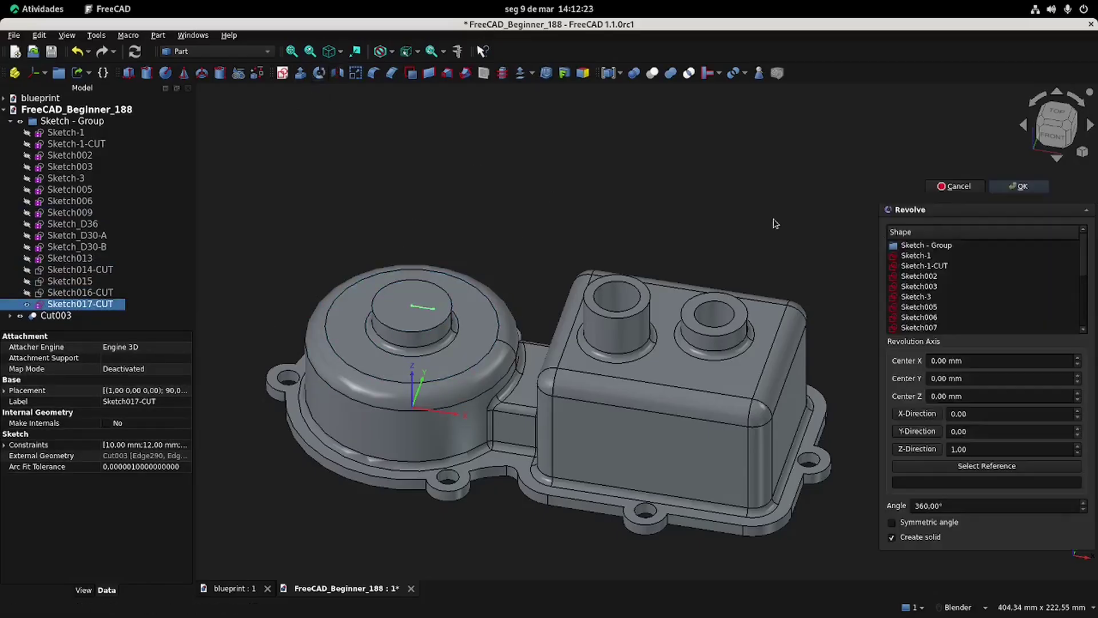
click(1028, 188)
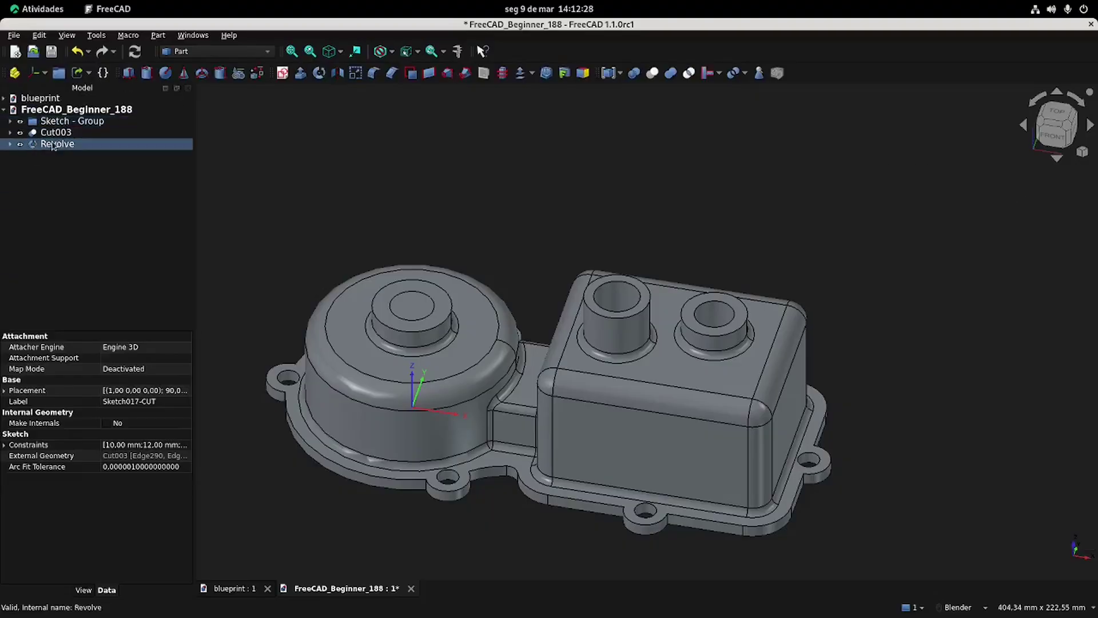
Rename the revolved solid Revolve-CUT and set its shape appearance colour to red.
click(83, 590)
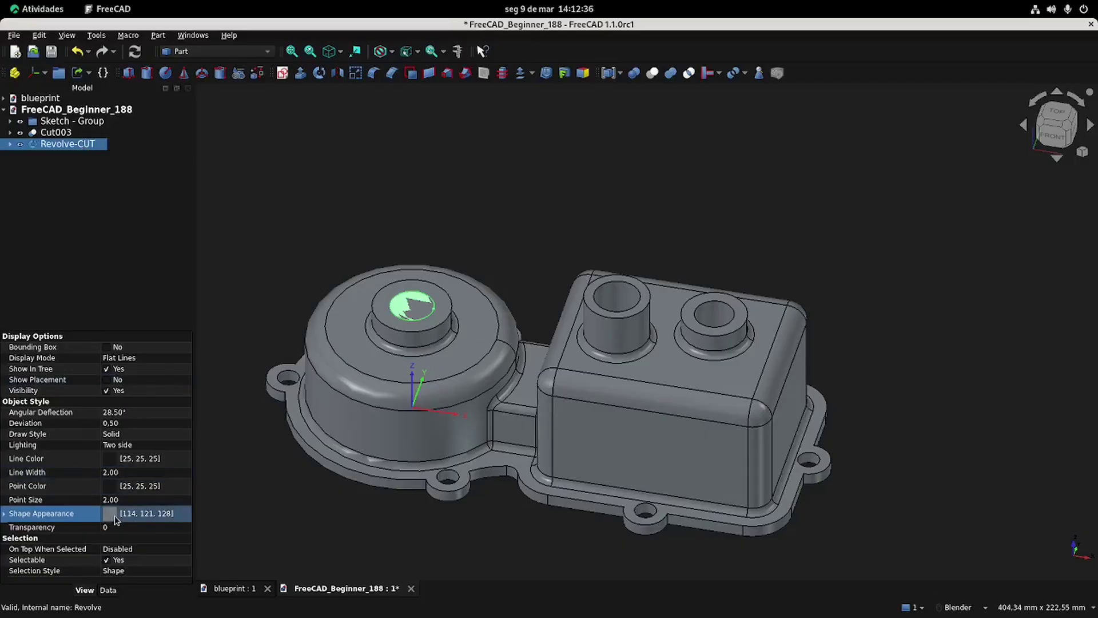
click(152, 514)
click(413, 233)
click(667, 422)
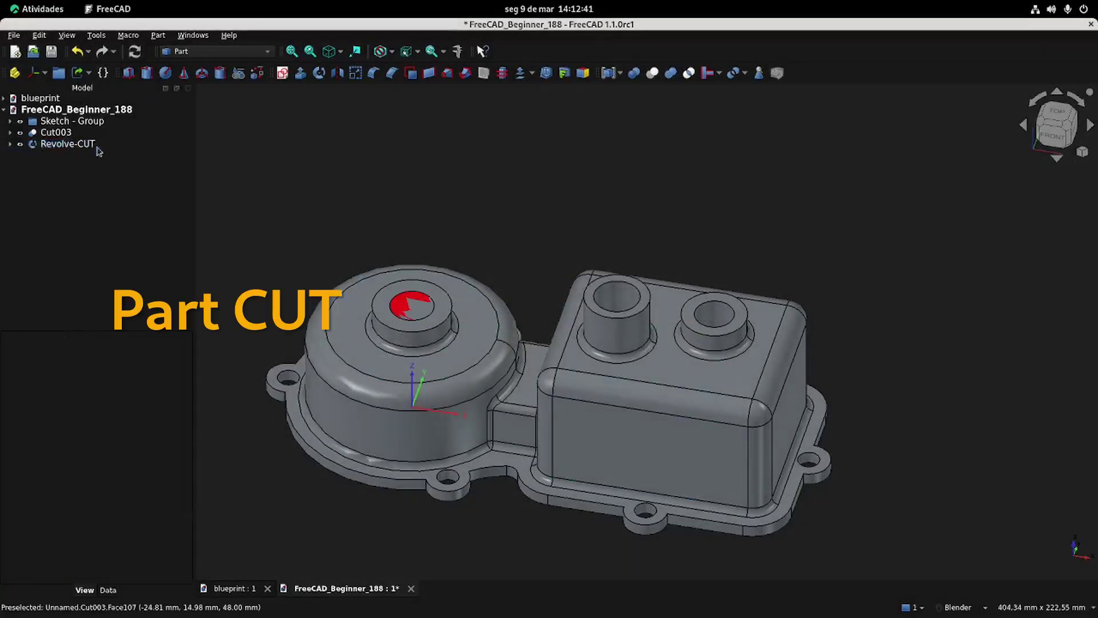
Cut Revolve-CUT from Cut003 to form the round boss's stepped bore, and inspect the housing in isometric view.
click(57, 132)
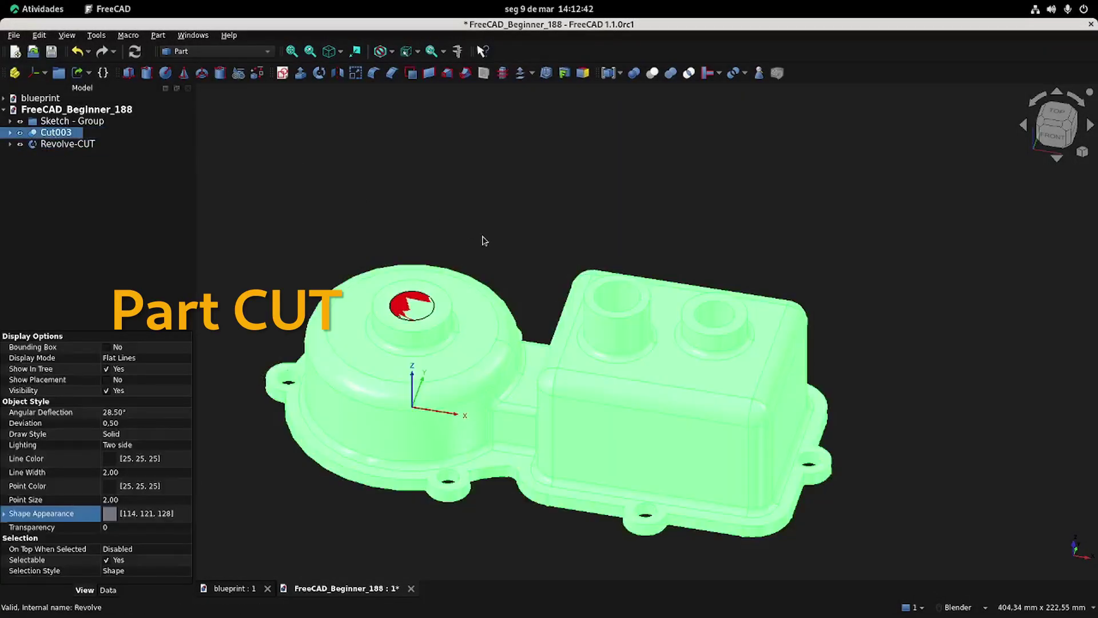
ctrl+click(72, 144)
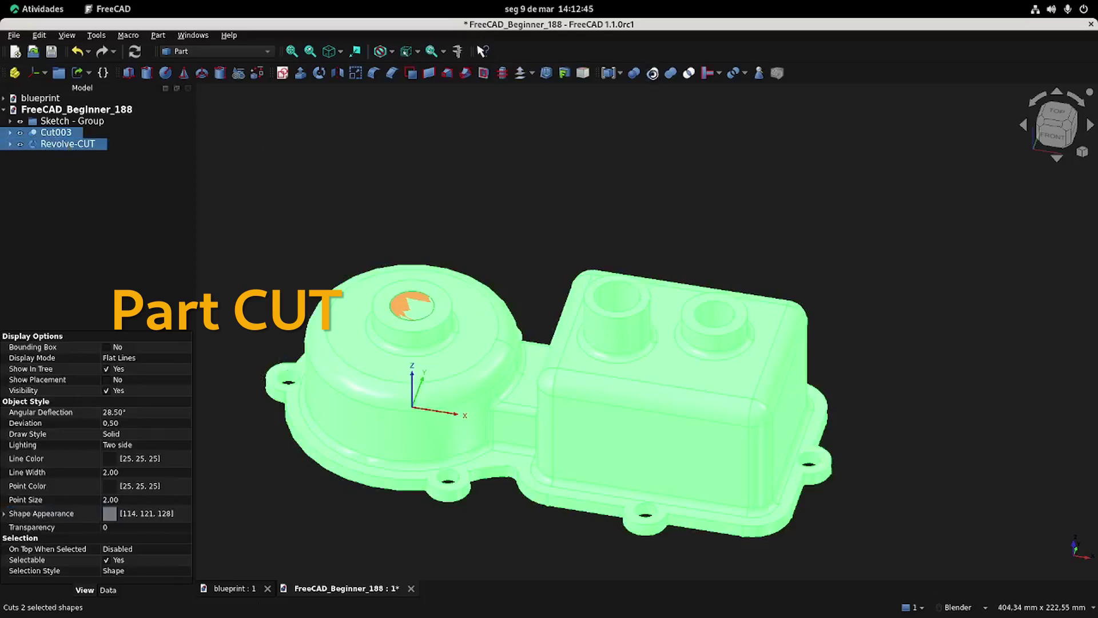
click(652, 73)
middle_drag(529, 409, 505, 267)
key(0)
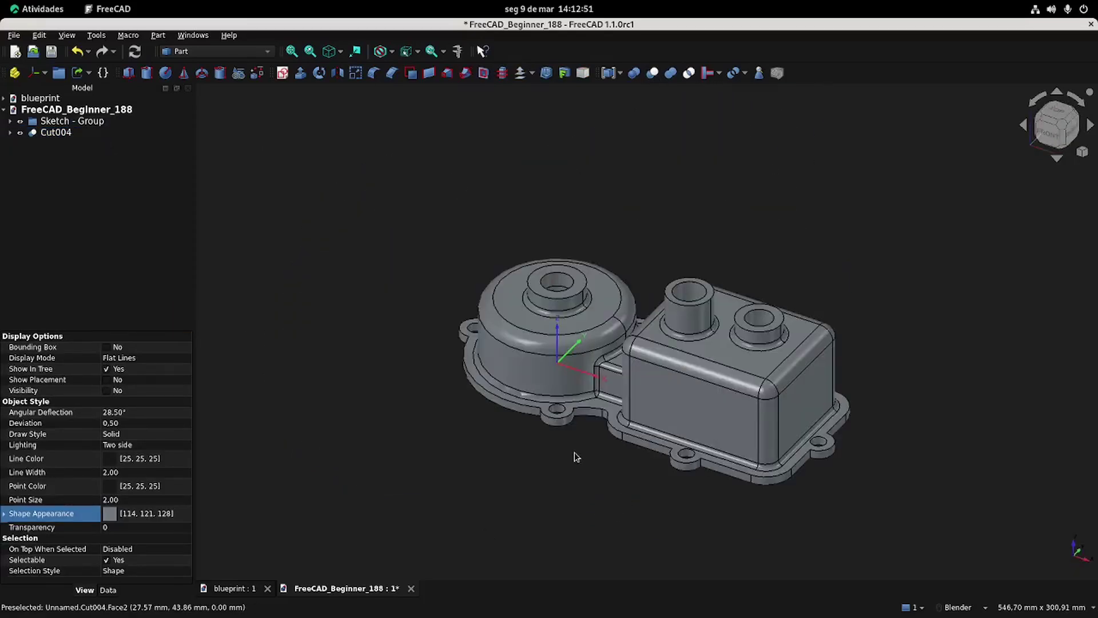
scroll(541, 409, up, 2)
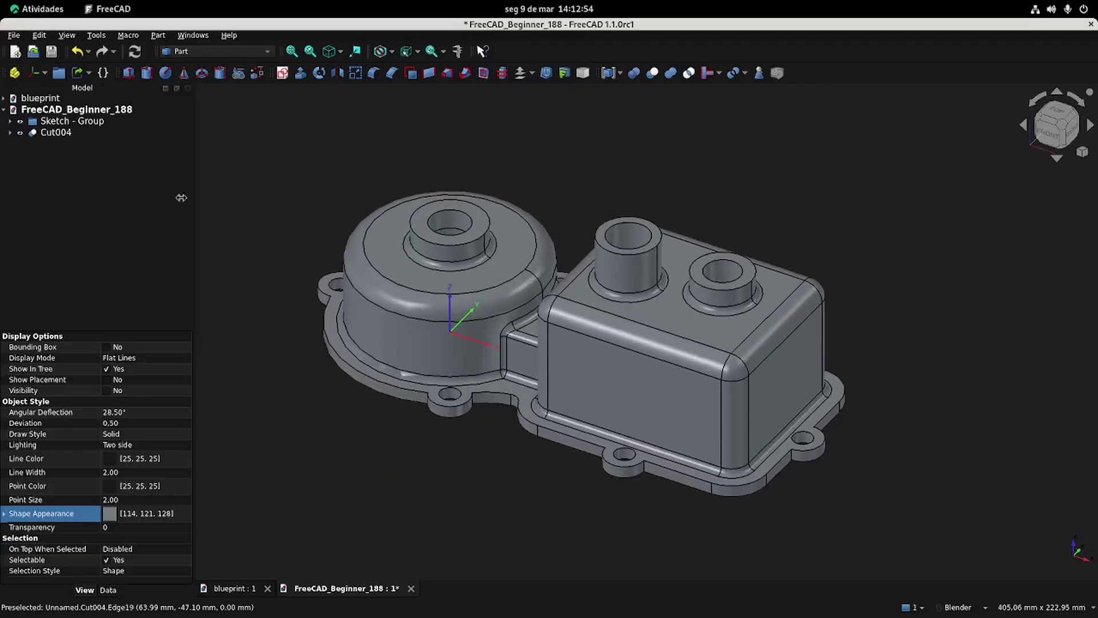
Set the transparency of Cut004 to 25.
click(56, 132)
click(123, 527)
text(25)
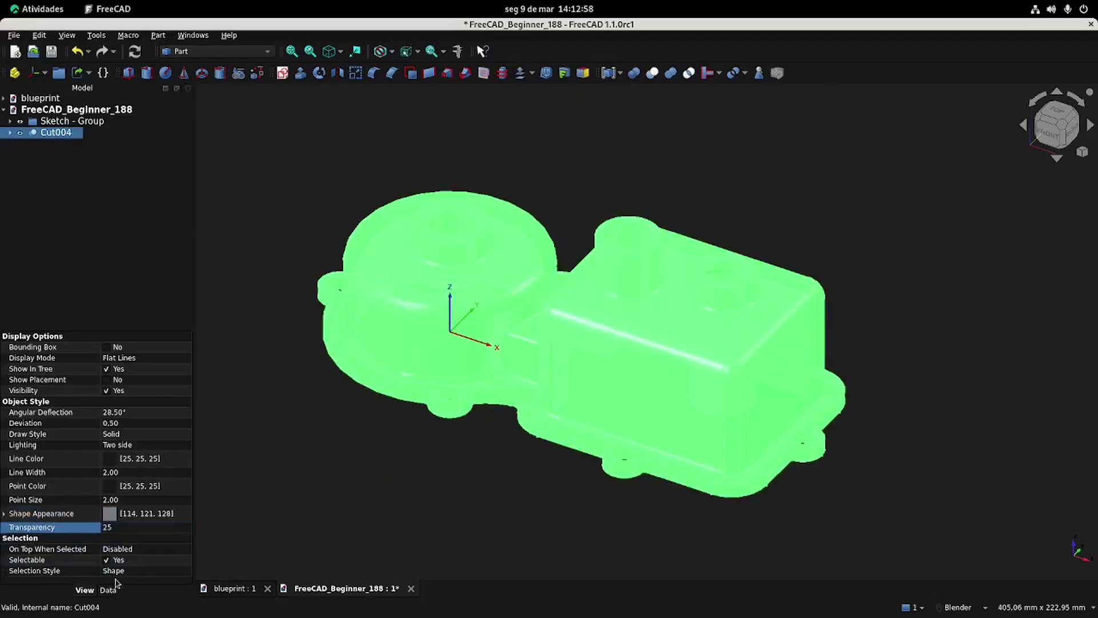
Set the shape appearance colour of Cut004 to orange #ff5500 and save the document.
click(114, 513)
click(152, 514)
click(455, 285)
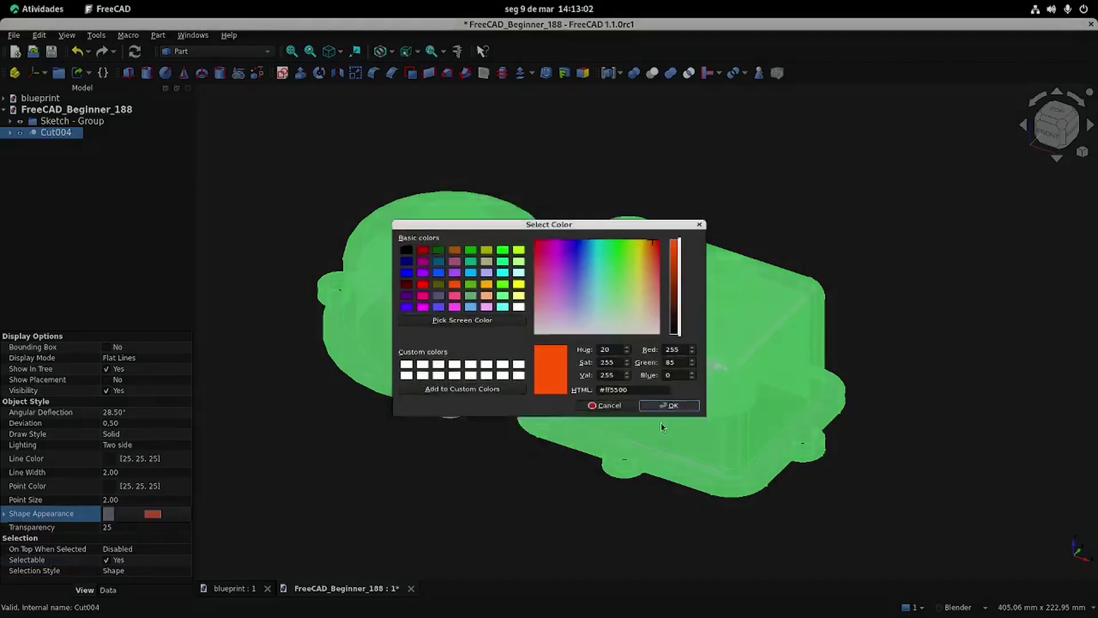
click(668, 405)
click(397, 422)
Export Cut004 to the CAD_3D folder as a Wavefront OBJ file and as an STL mesh, named FreeCAD_Beginner_188-Cut004.
click(56, 133)
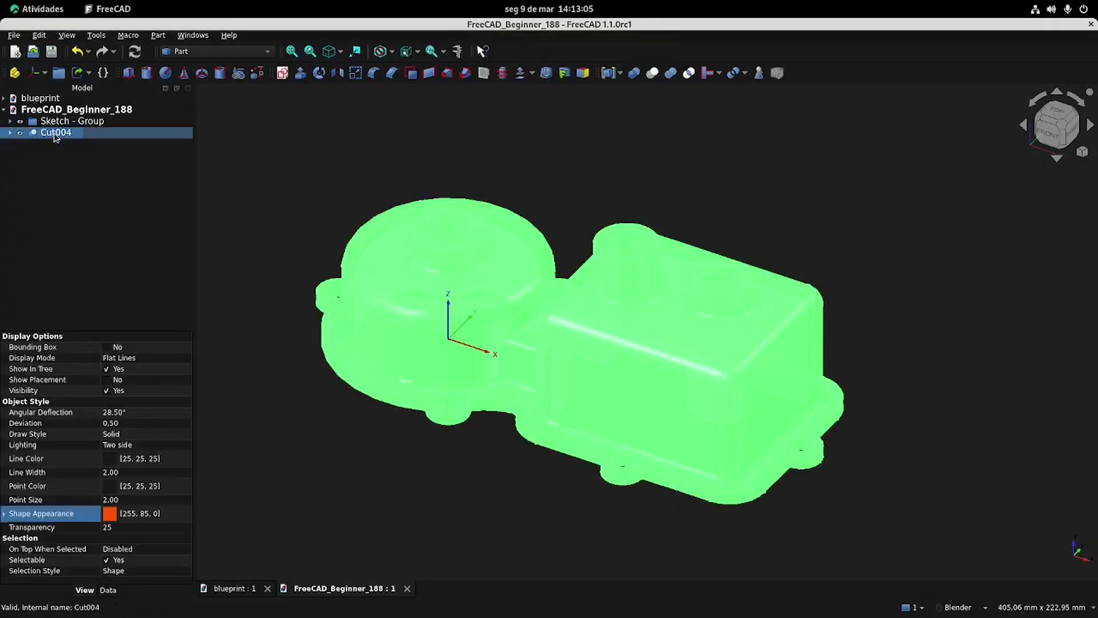
click(14, 37)
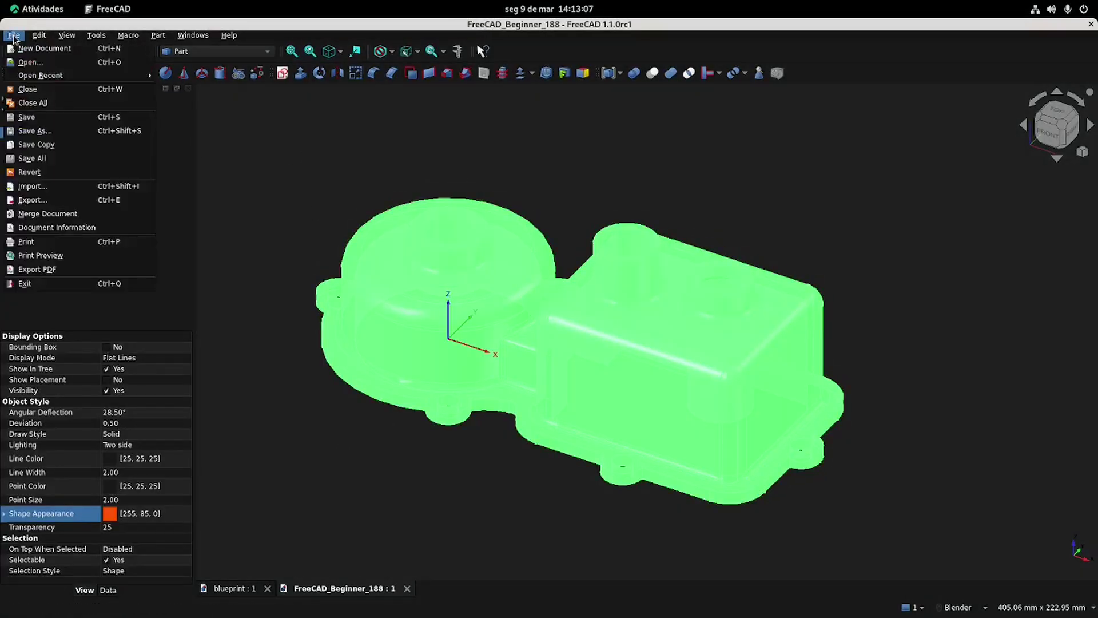
click(33, 200)
click(694, 409)
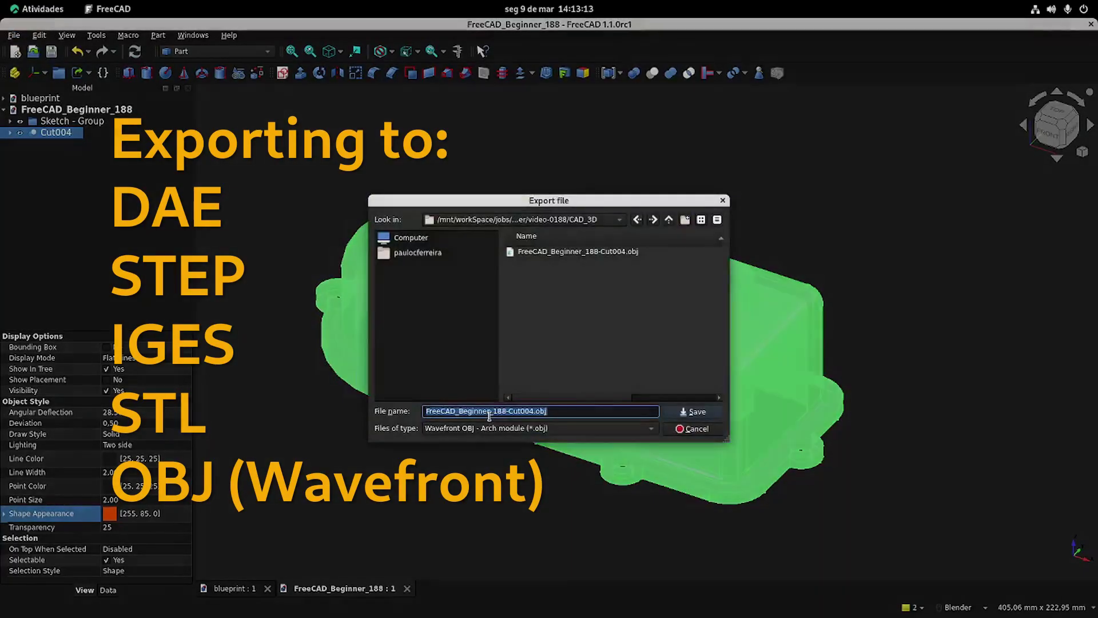
click(538, 428)
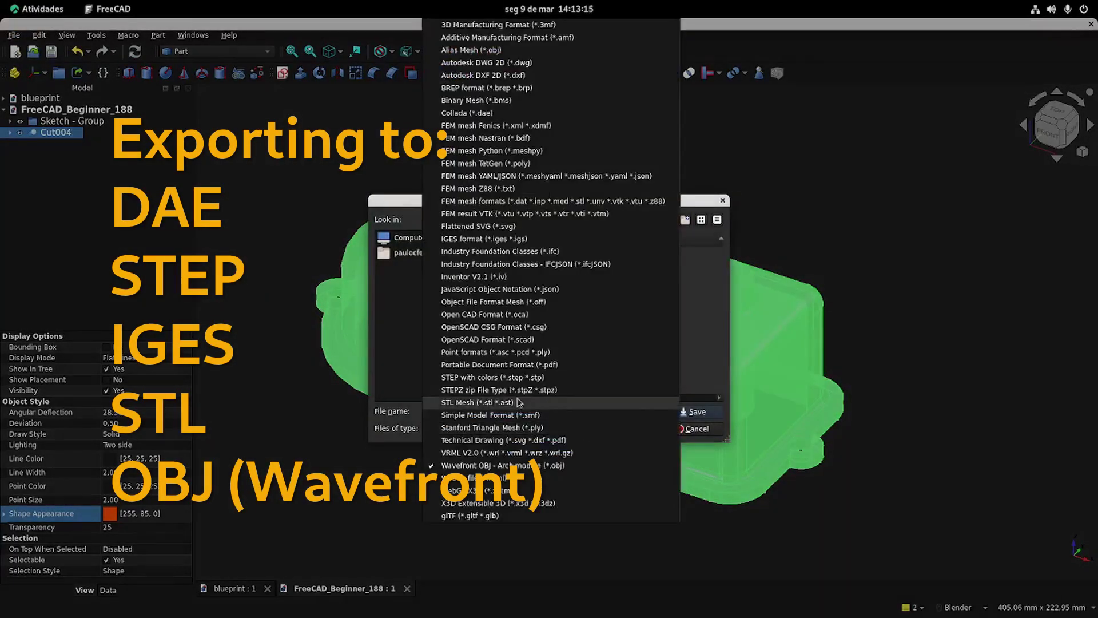
click(563, 527)
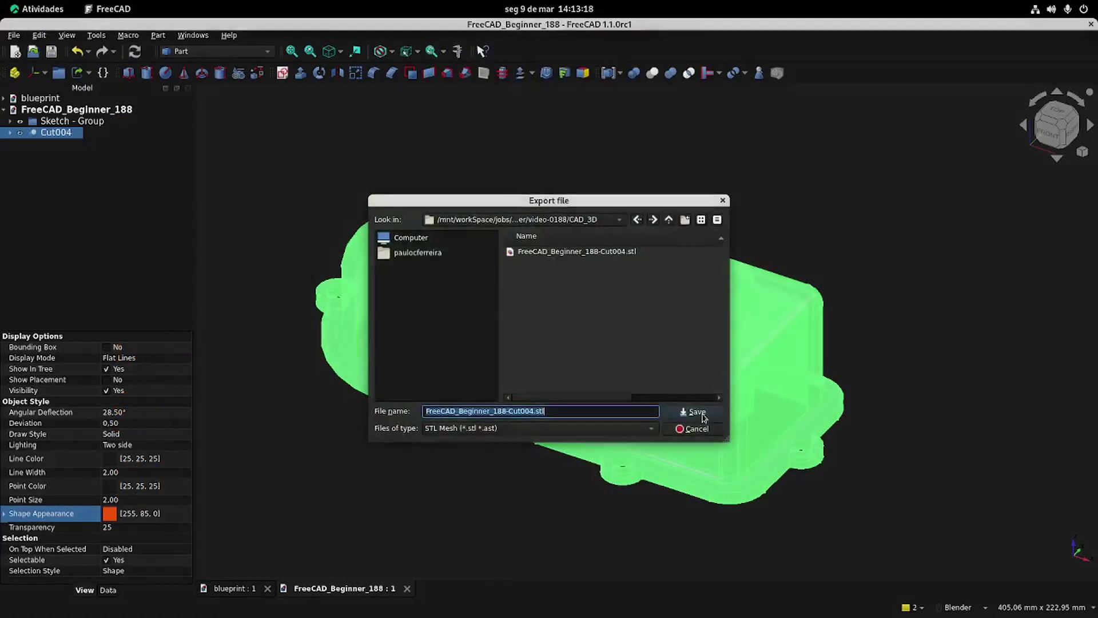
Export Cut004 to the CAD_3D folder in STEP with colors and IGES formats, named FreeCAD_Beginner_188-Cut004.
click(538, 428)
click(692, 436)
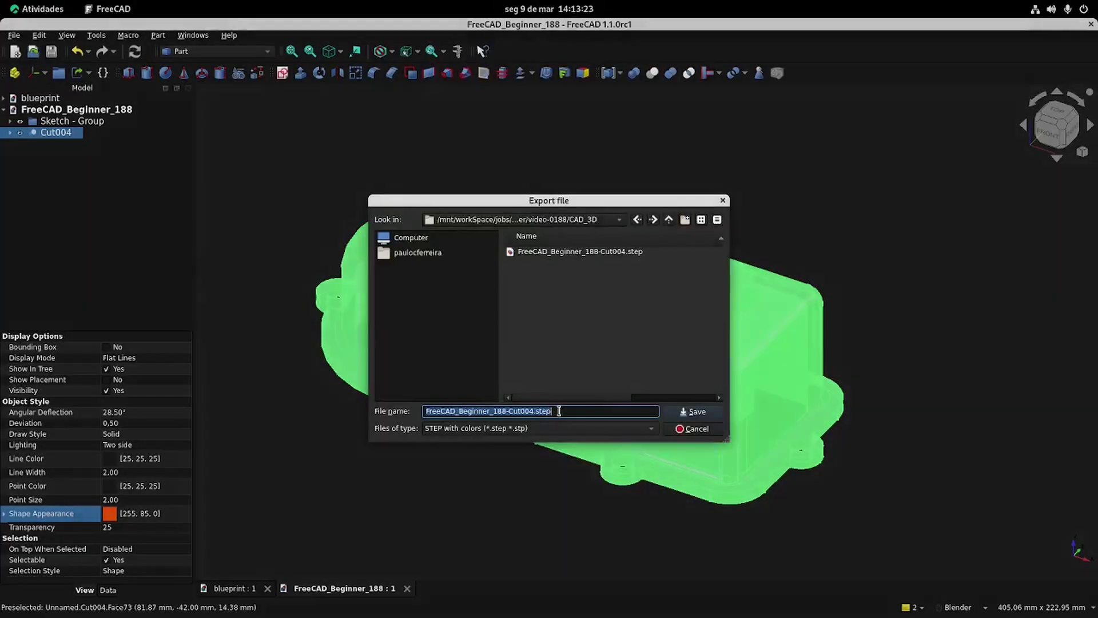
click(549, 428)
click(484, 290)
click(696, 411)
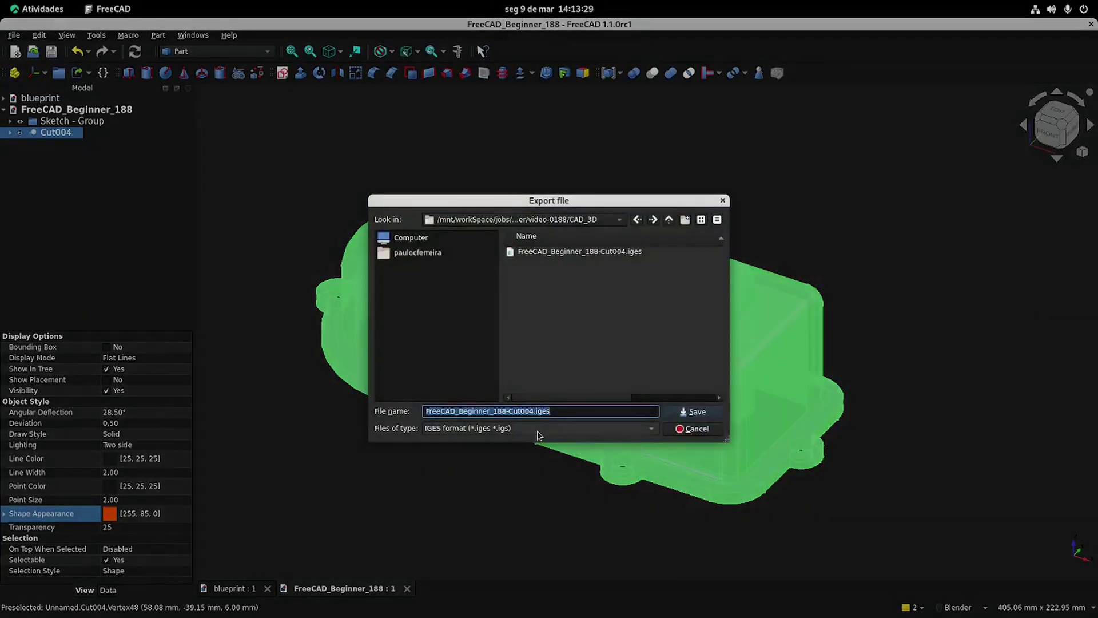
Export Cut004 as the Collada file FreeCAD_Beginner_188-Cut004.dae and clear the selection.
click(549, 428)
click(515, 210)
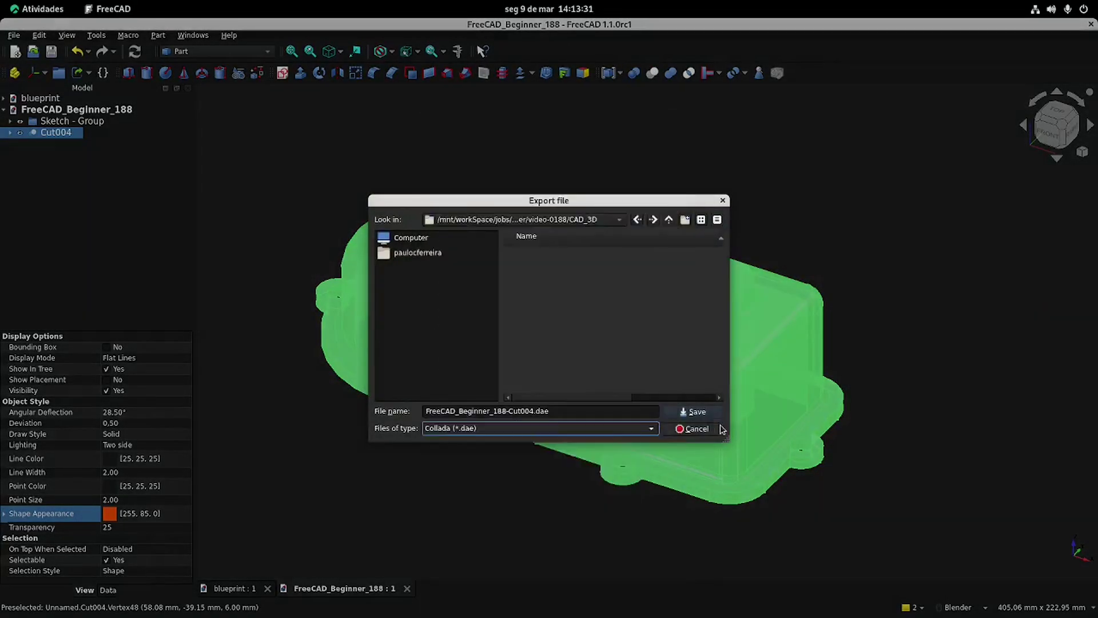
click(701, 409)
click(488, 480)
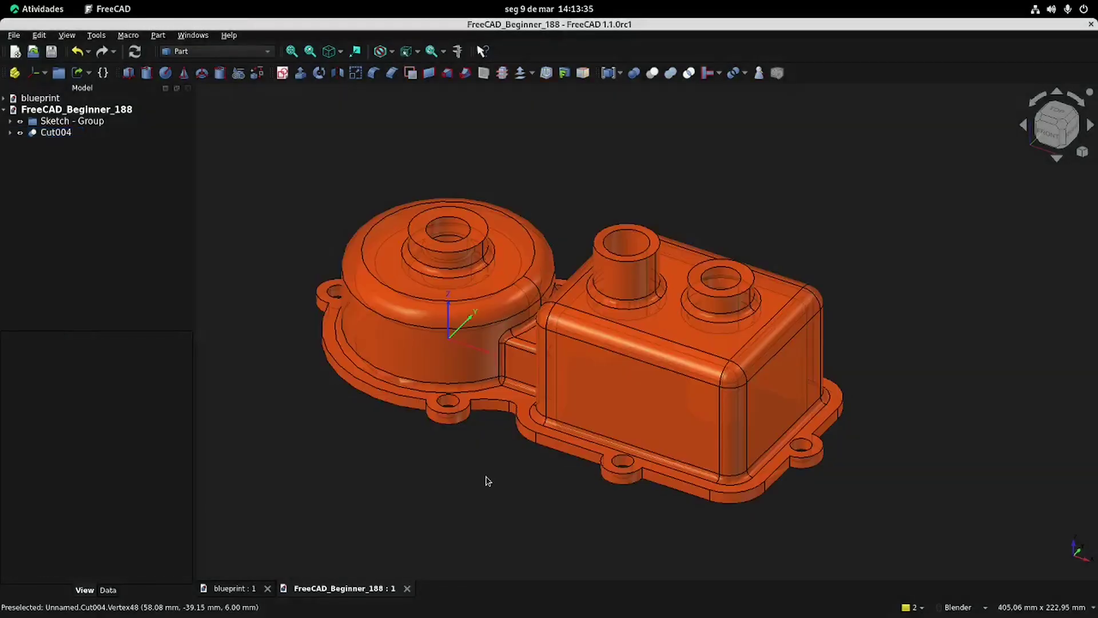